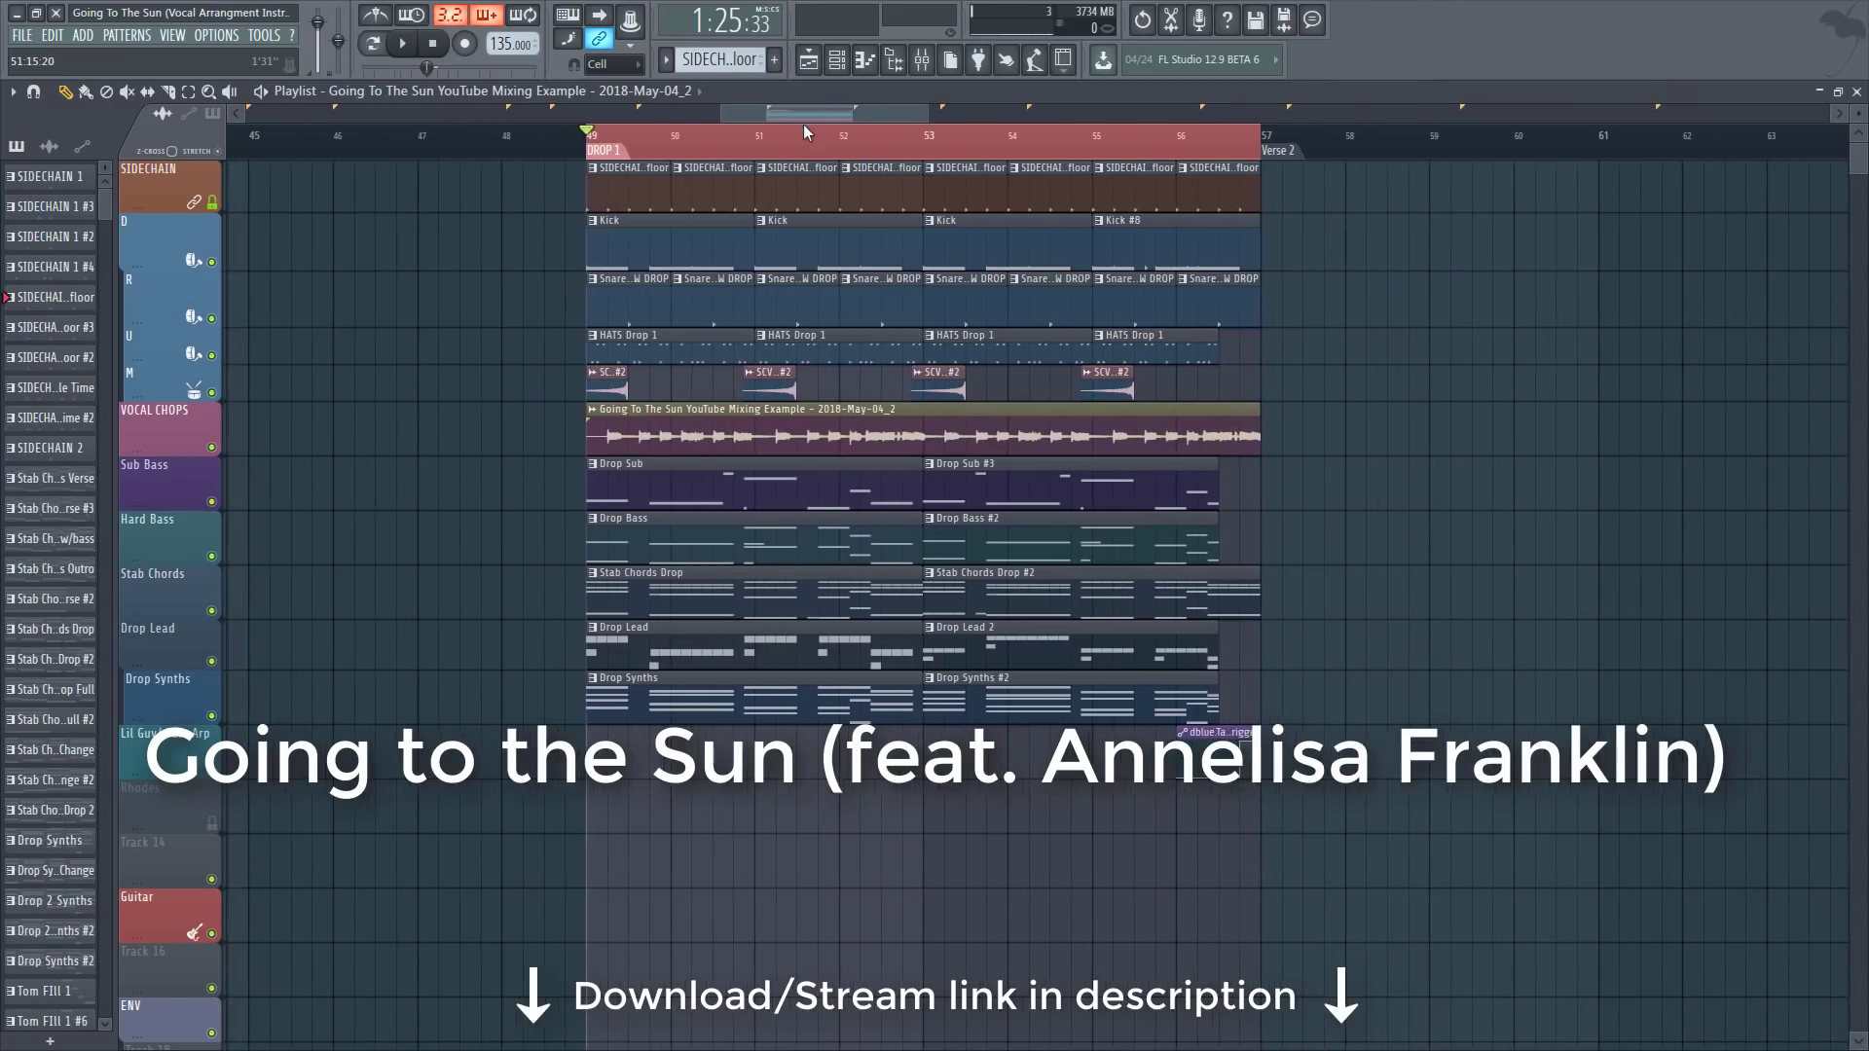
Step: Examine the DROP 1 section up close and within the full song arrangement in the playlist
scroll(806, 131, "up", 3)
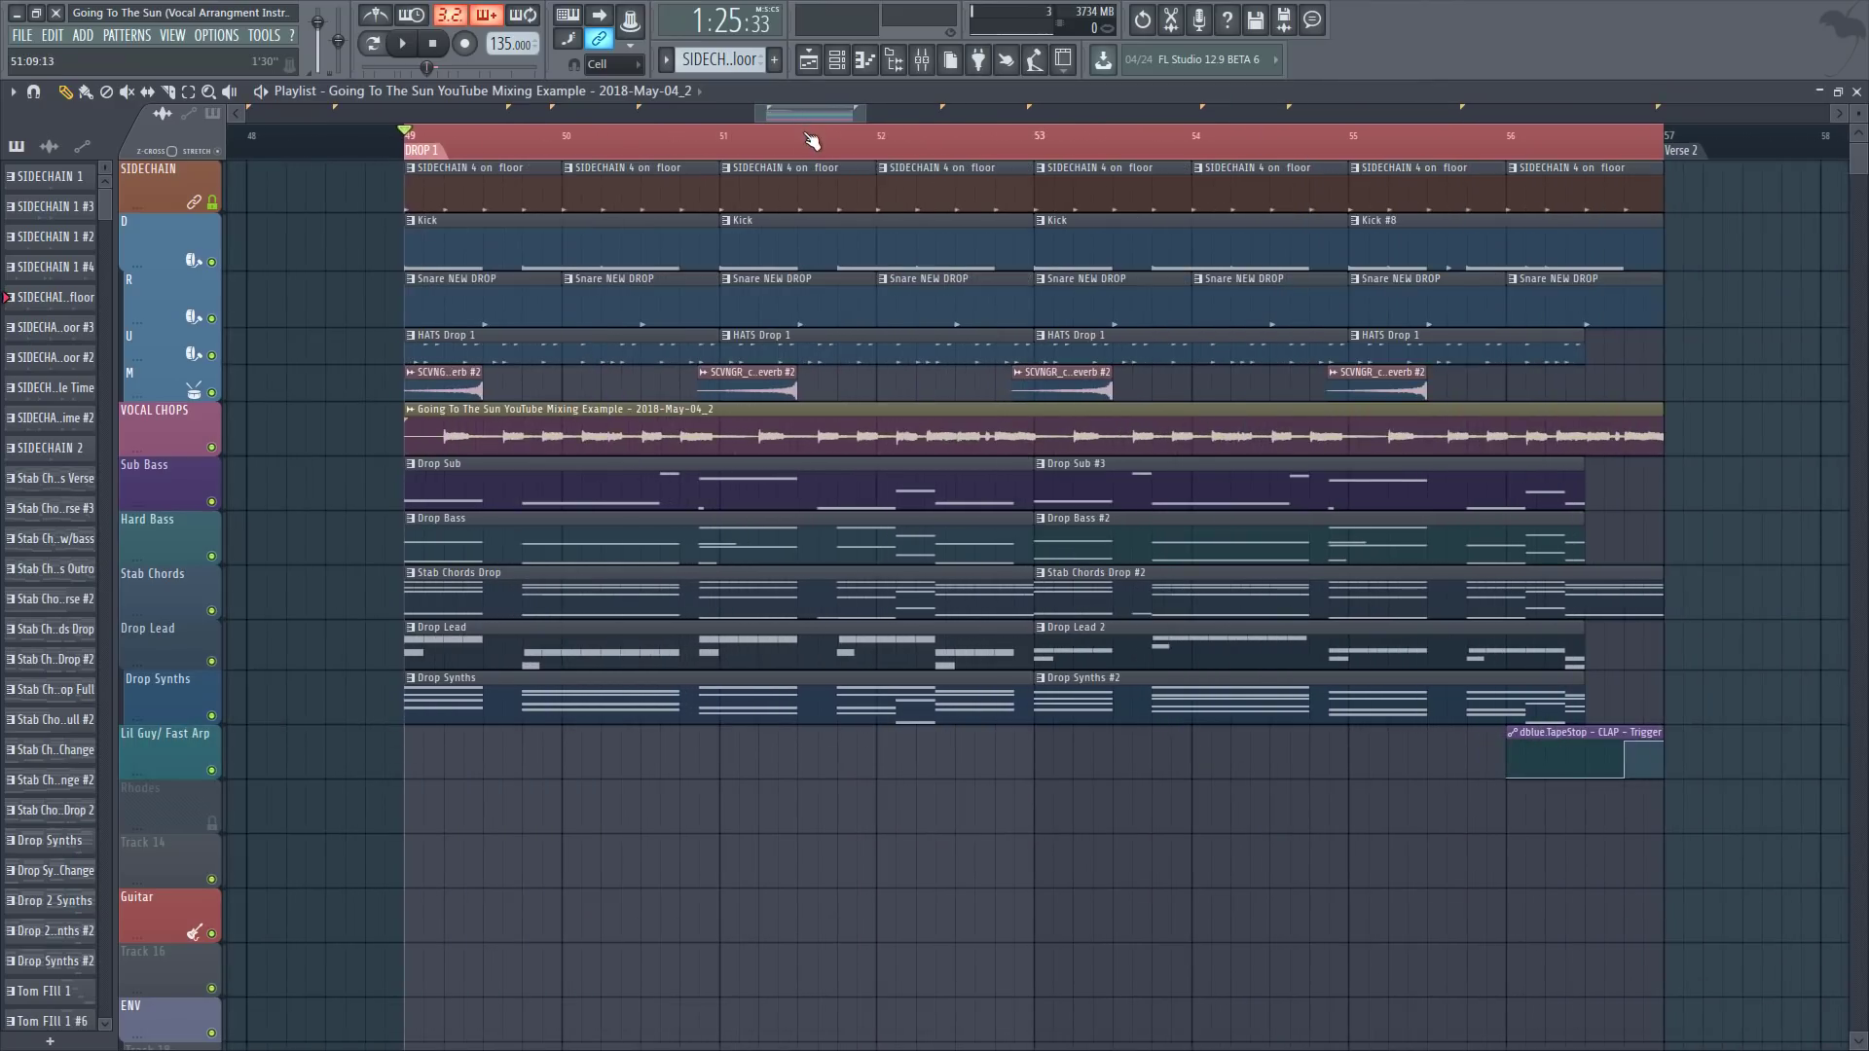
scroll(813, 143, "down", 4)
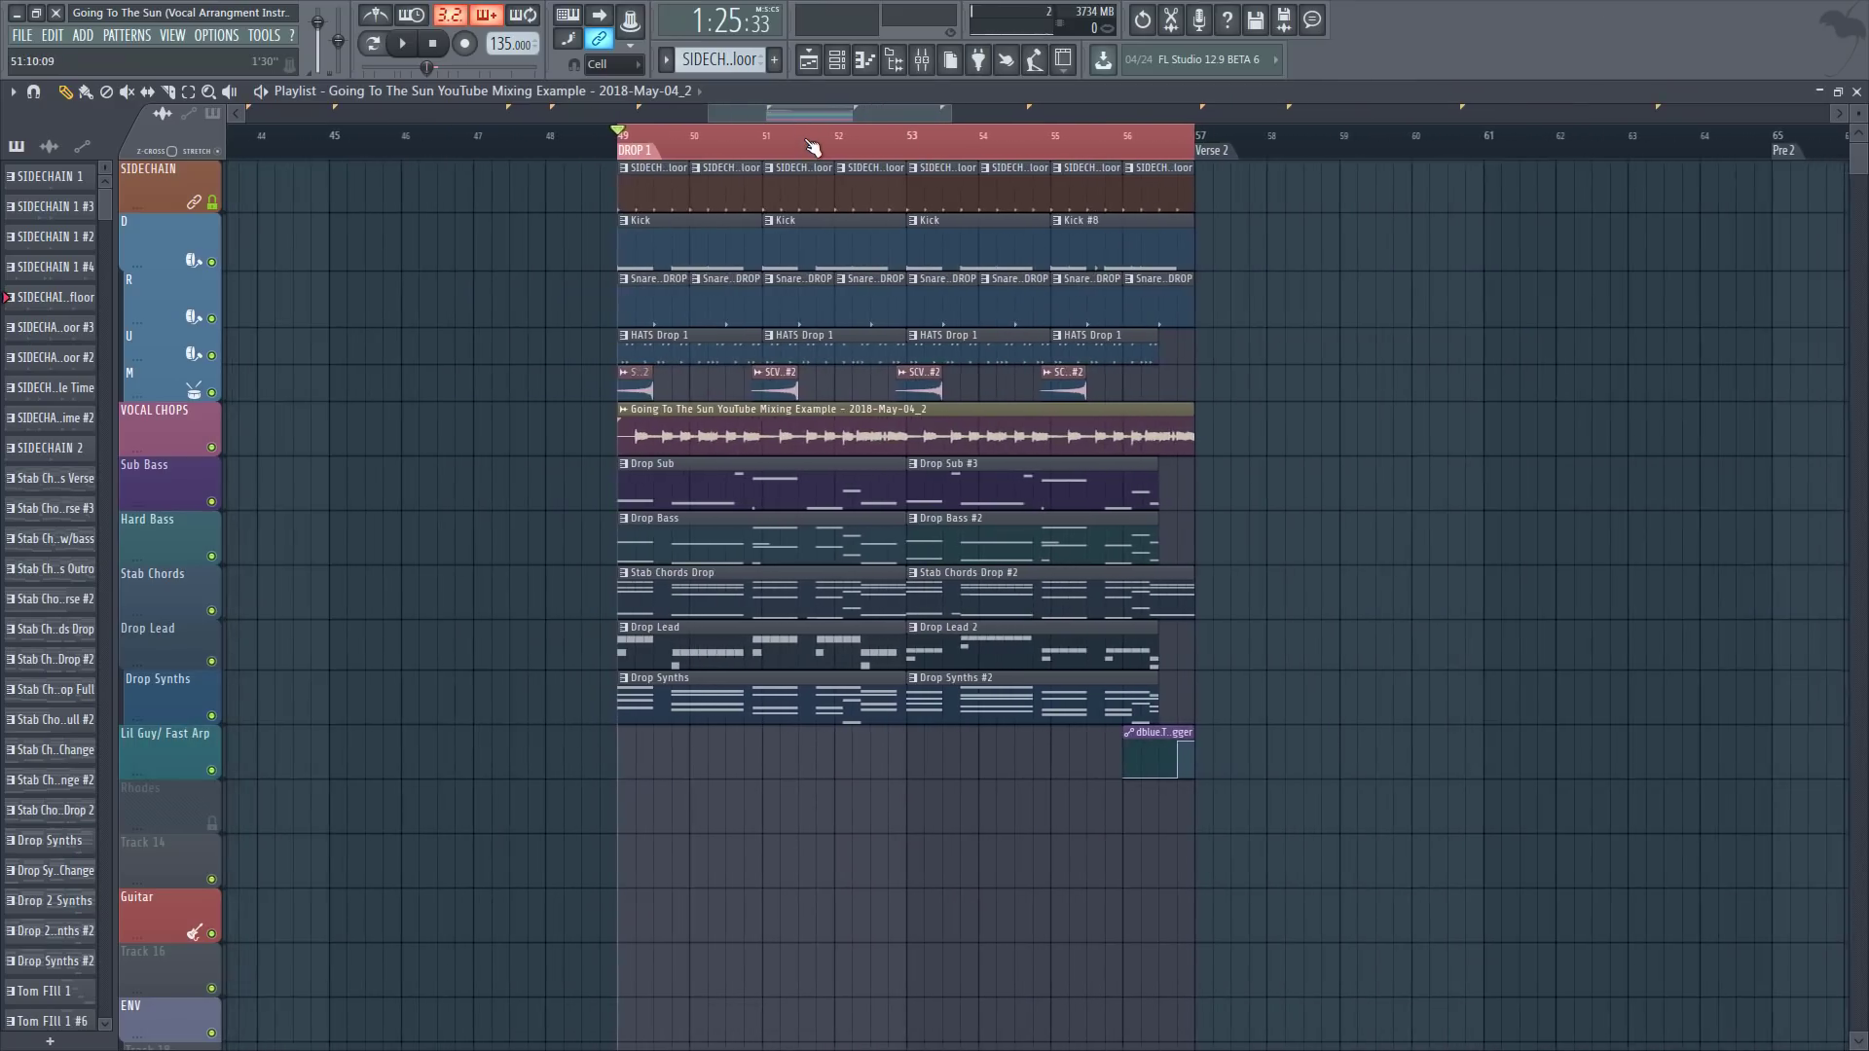
scroll(813, 143, "down", 8)
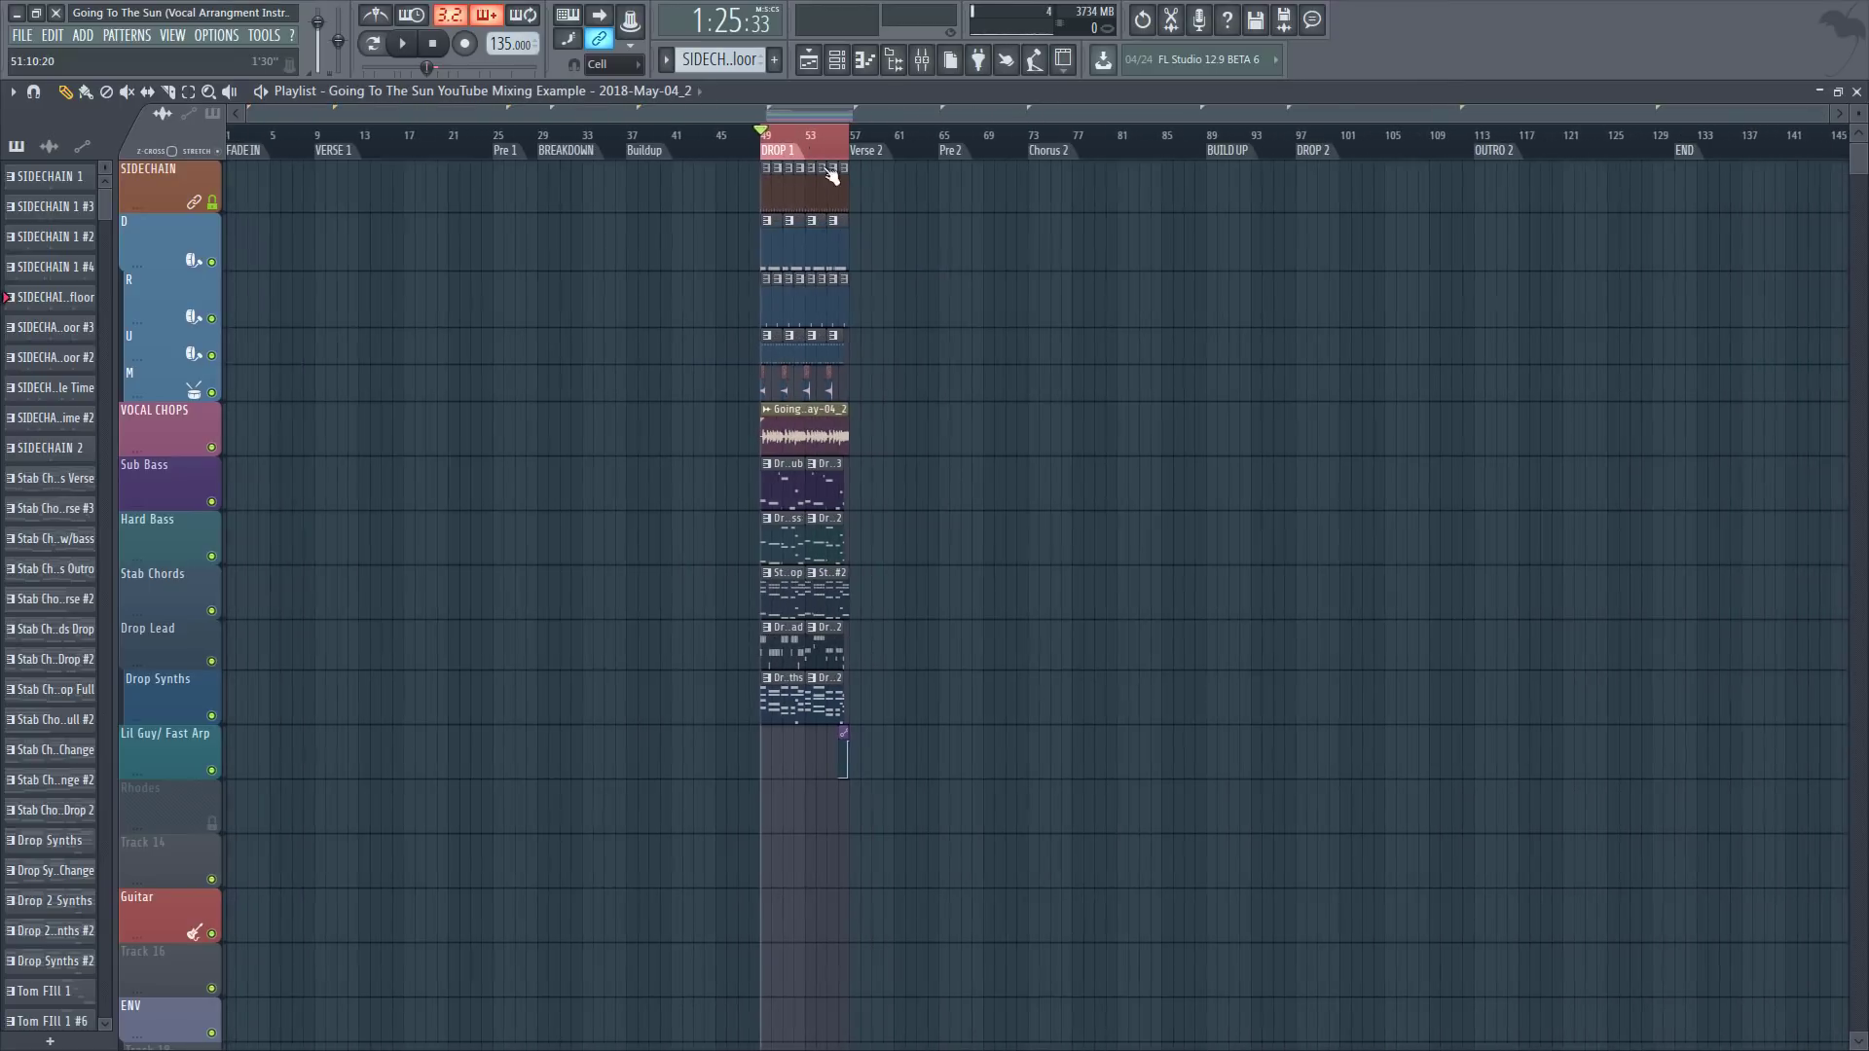
scroll(938, 628, "down", 8)
scroll(935, 634, "up", 8)
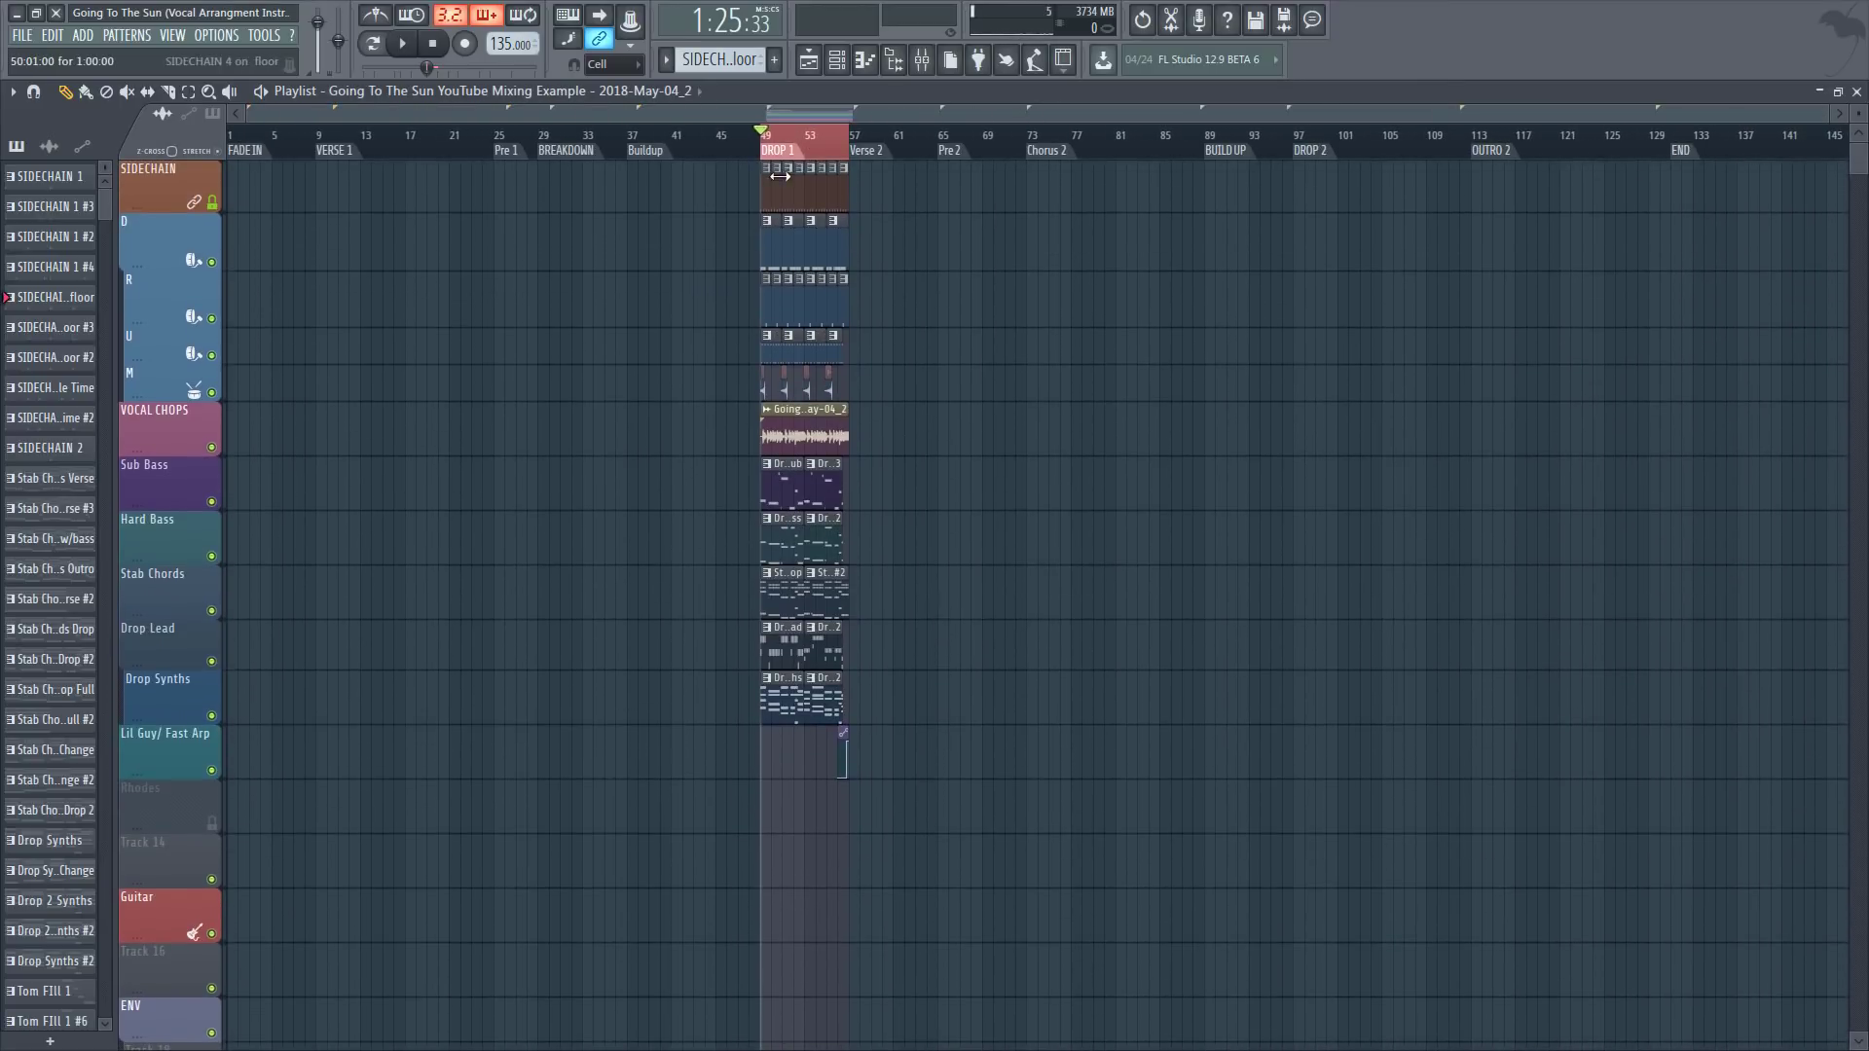
scroll(817, 144, "up", 10)
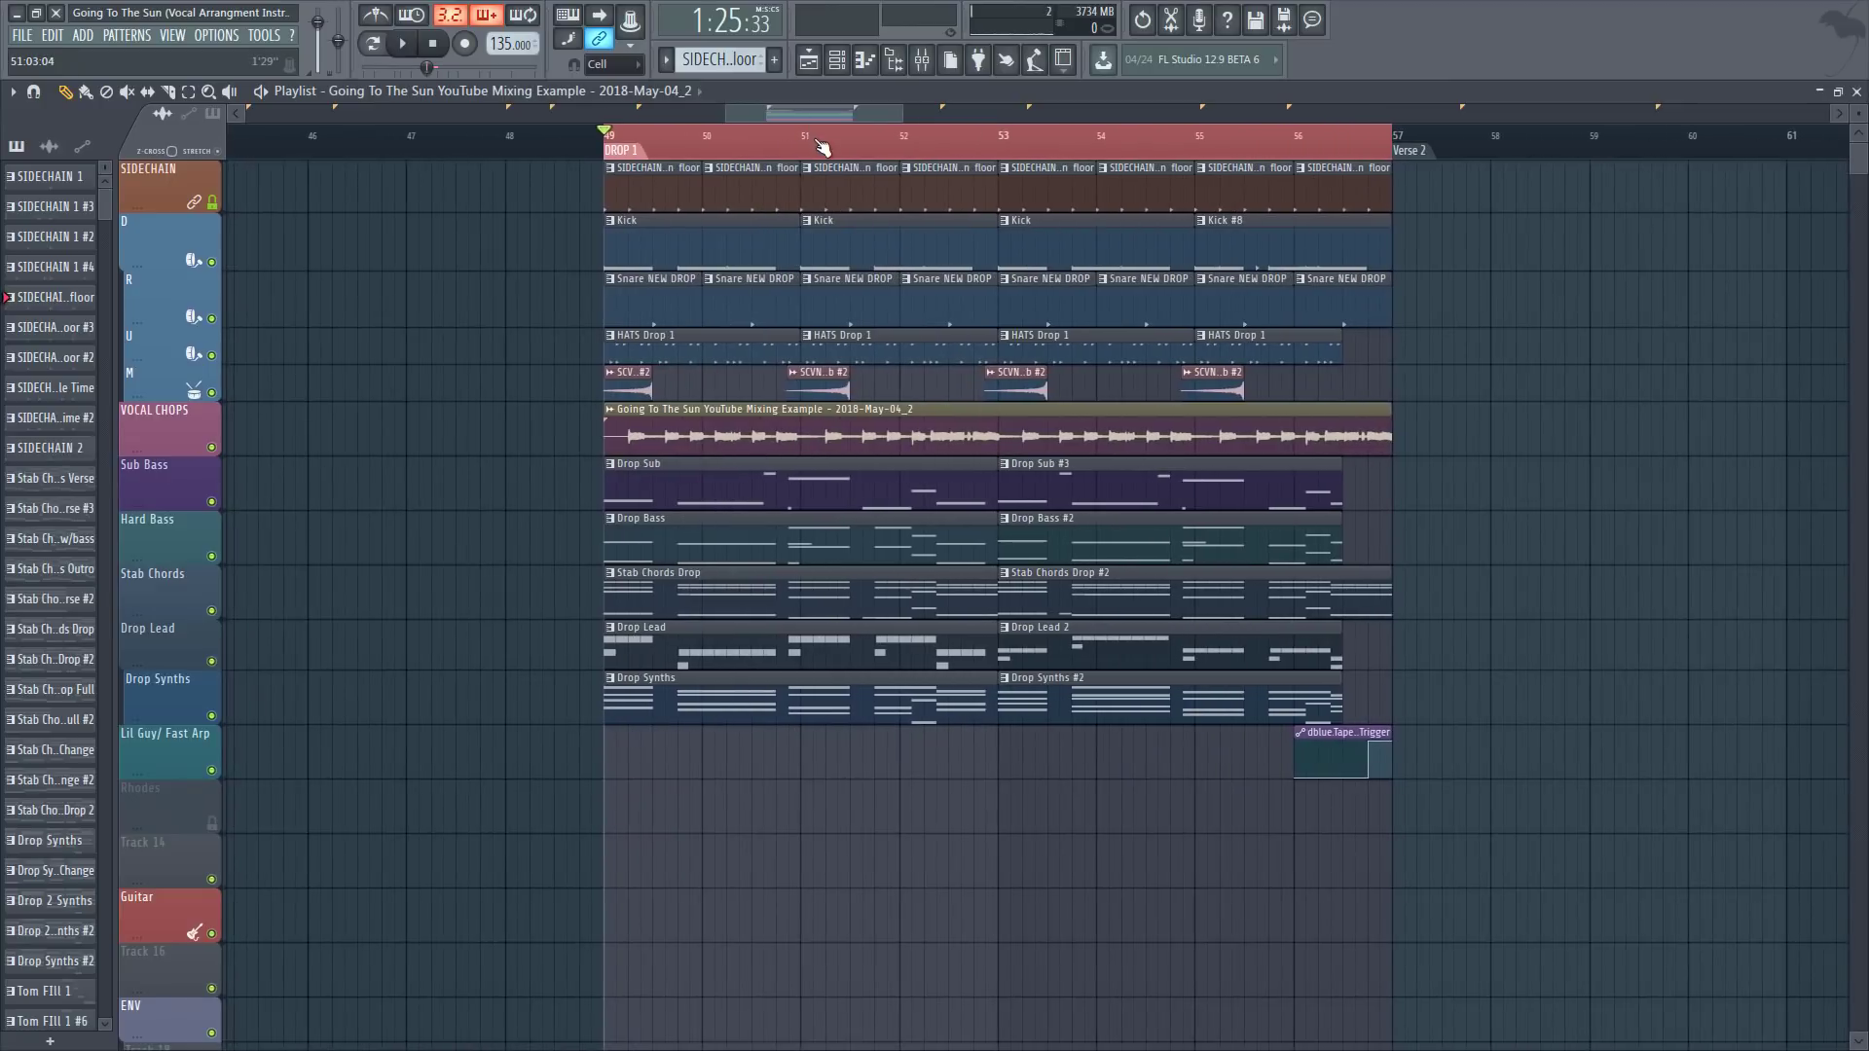
scroll(822, 144, "up", 3)
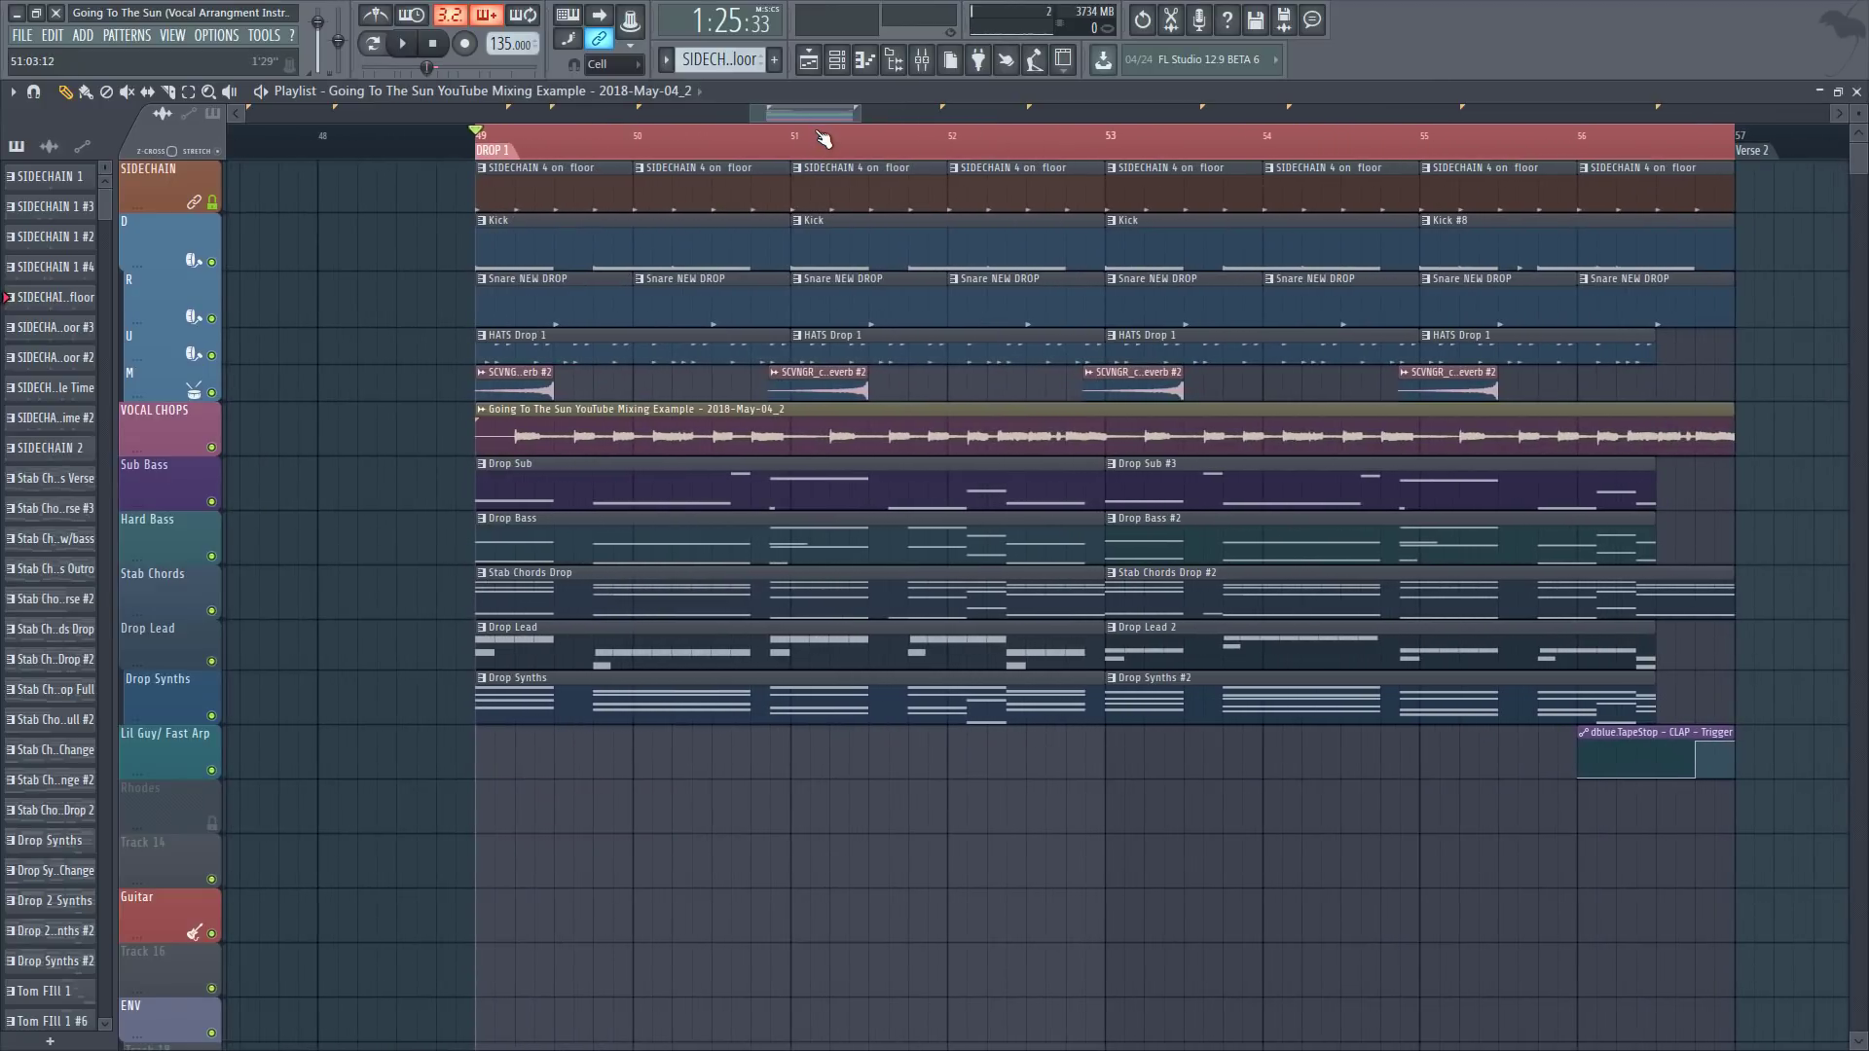
scroll(823, 139, "down", 4)
Step: Look through the mixer tracks from the SFX and percussion channels back to the drum channels
key("F9")
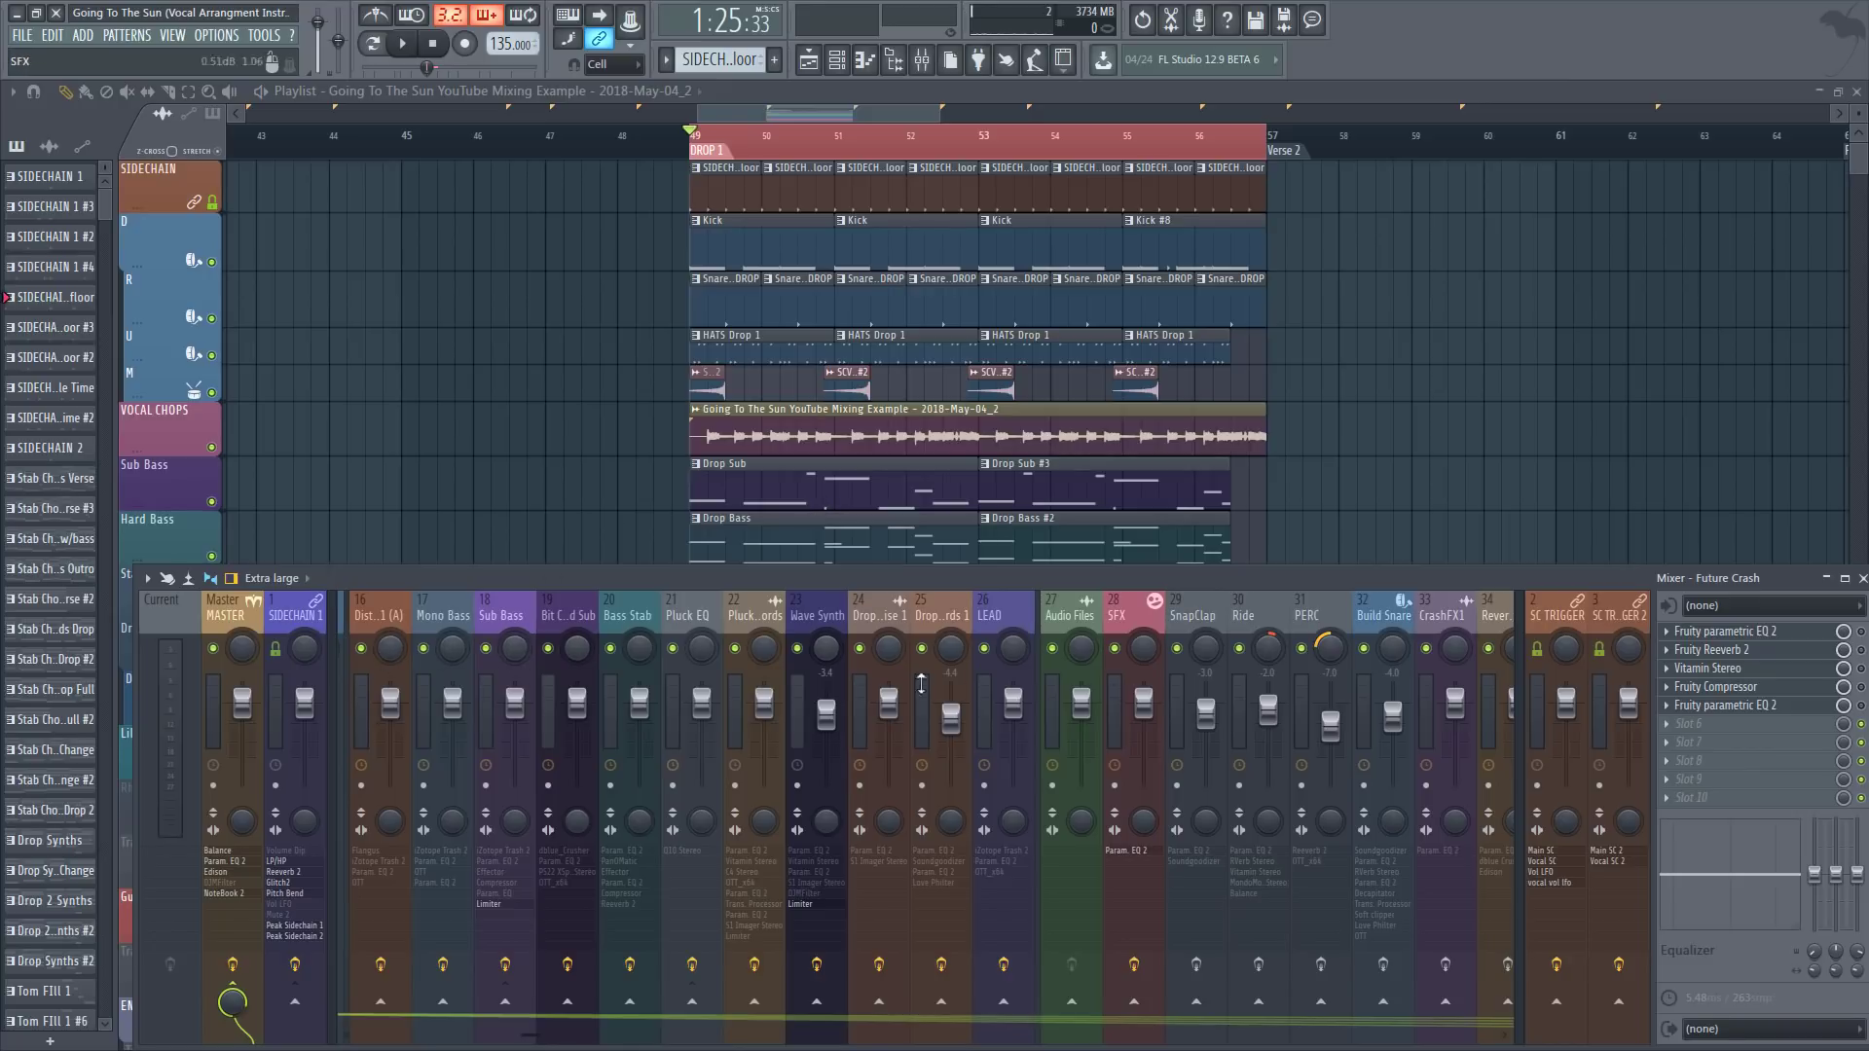
scroll(935, 624, "up", 4)
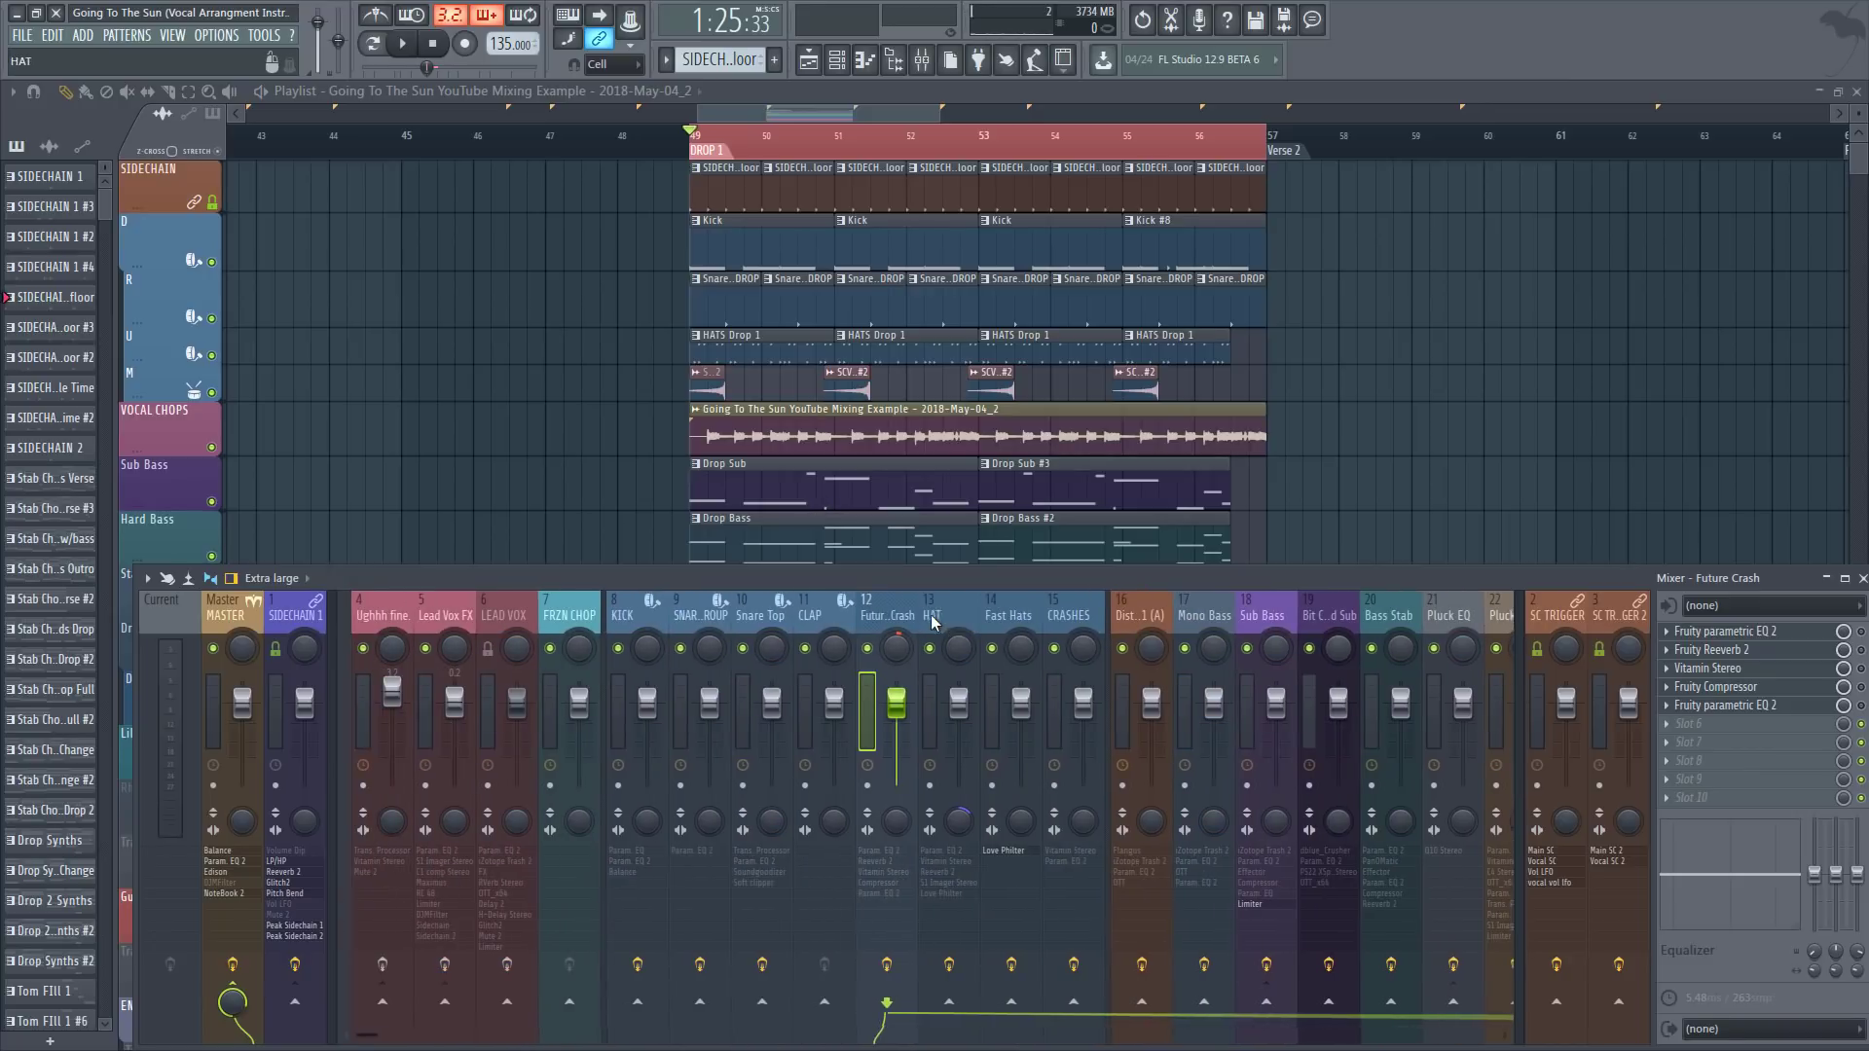
key("F9")
Step: Play the DROP 1 section with all tracks active and stop playback
scroll(823, 141, "up", 3)
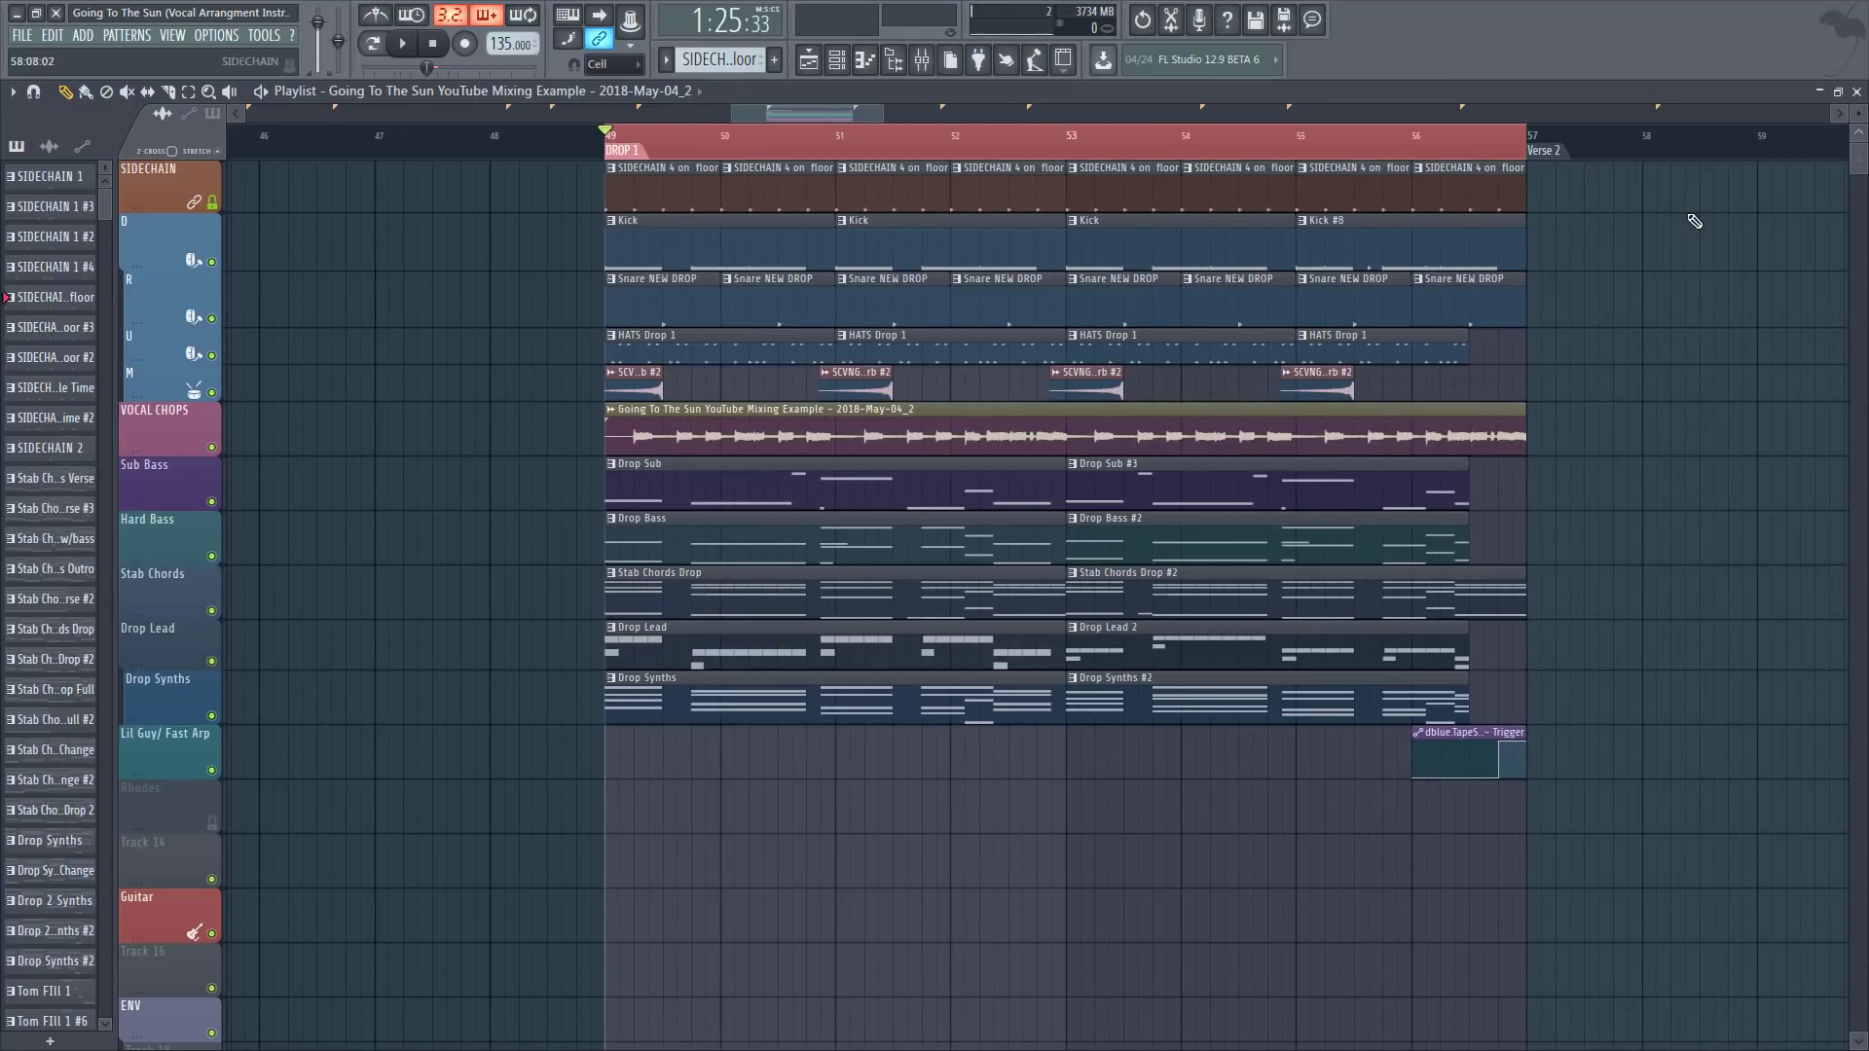
key("space")
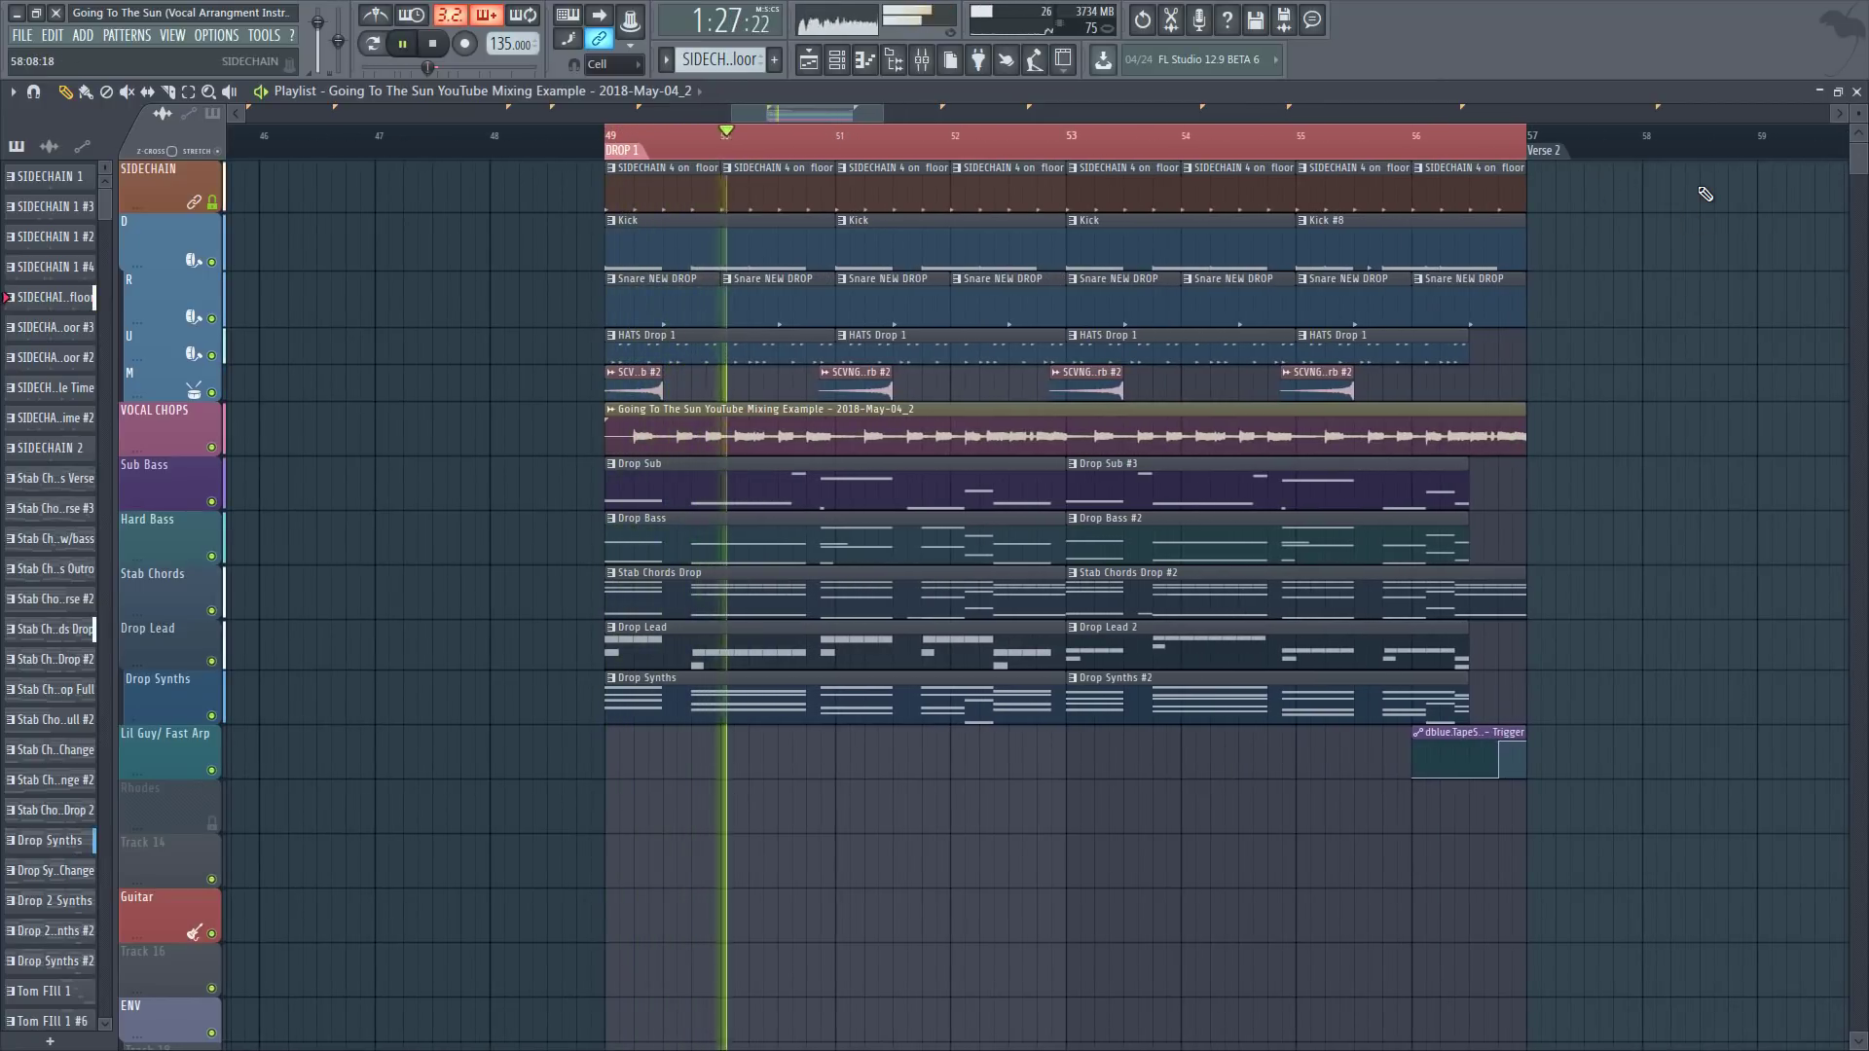
left_click_drag(854, 116, 837, 111)
key("space")
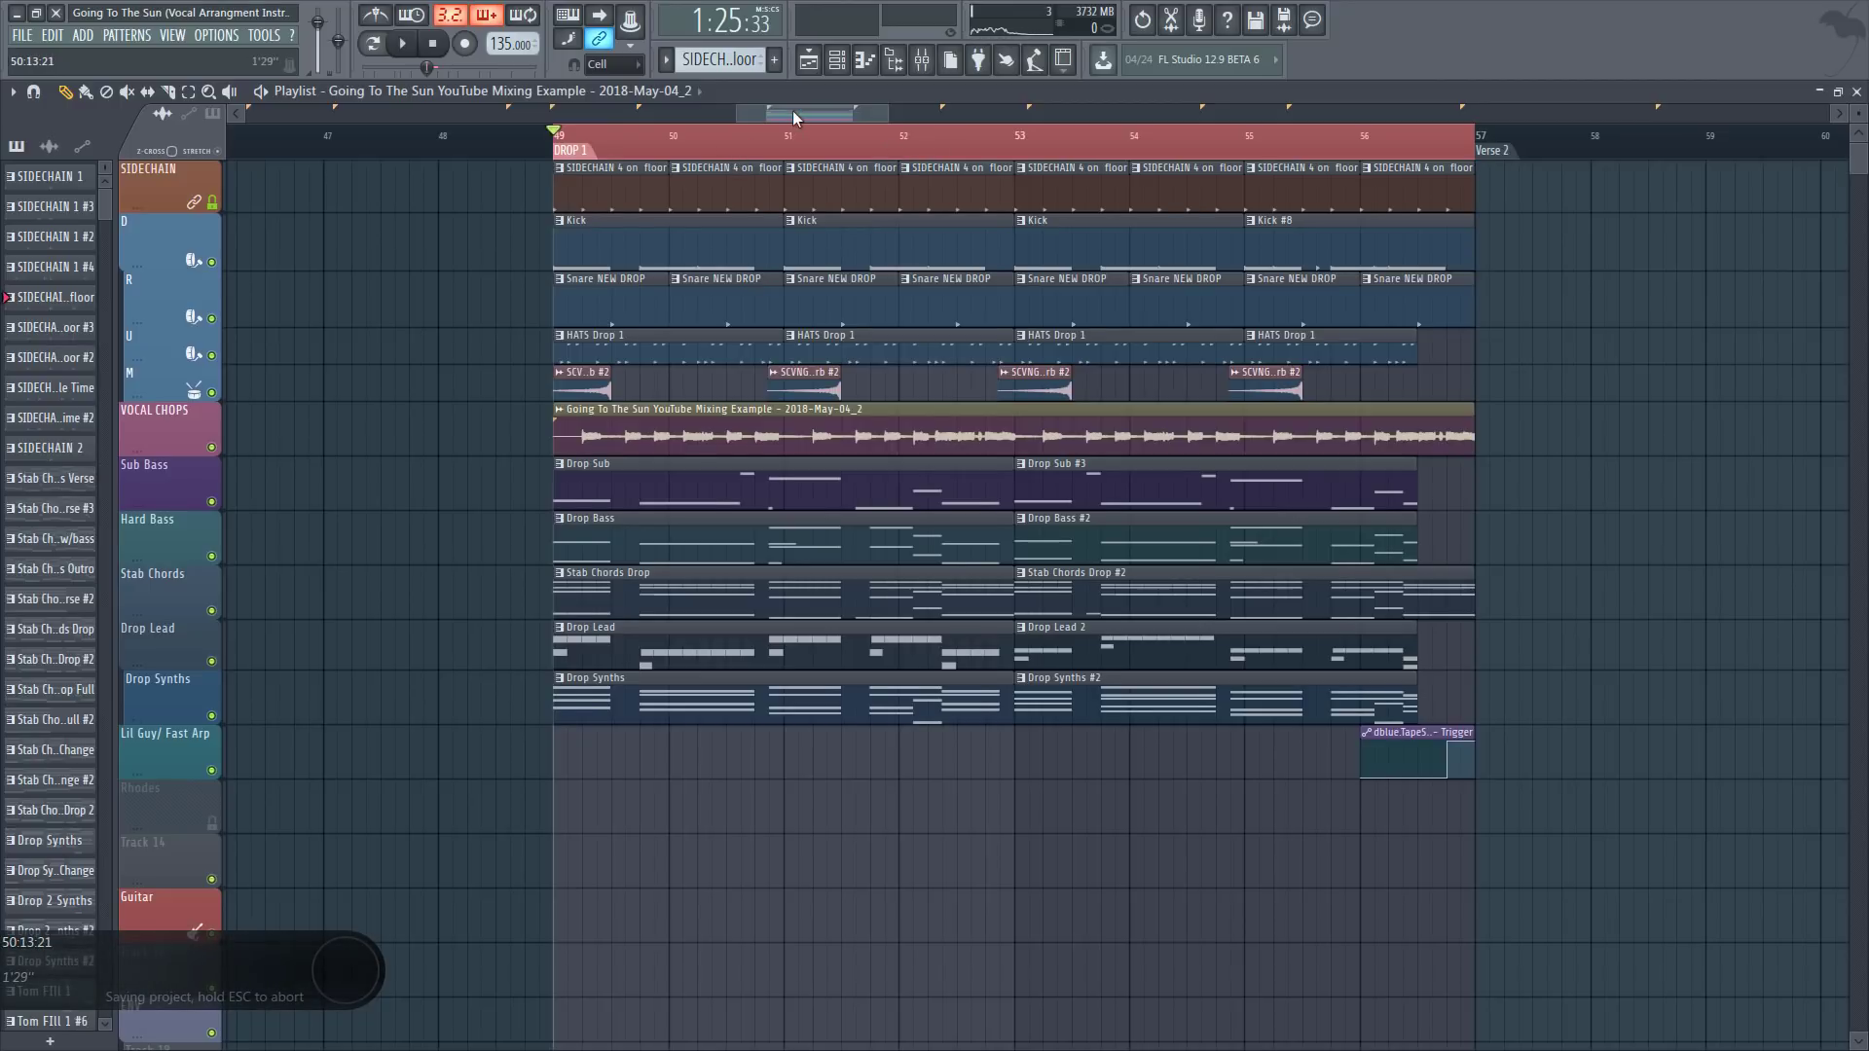
Step: Solo the Kick track of the drum group and play the drop to hear it alone
scroll(793, 109, "up", 3)
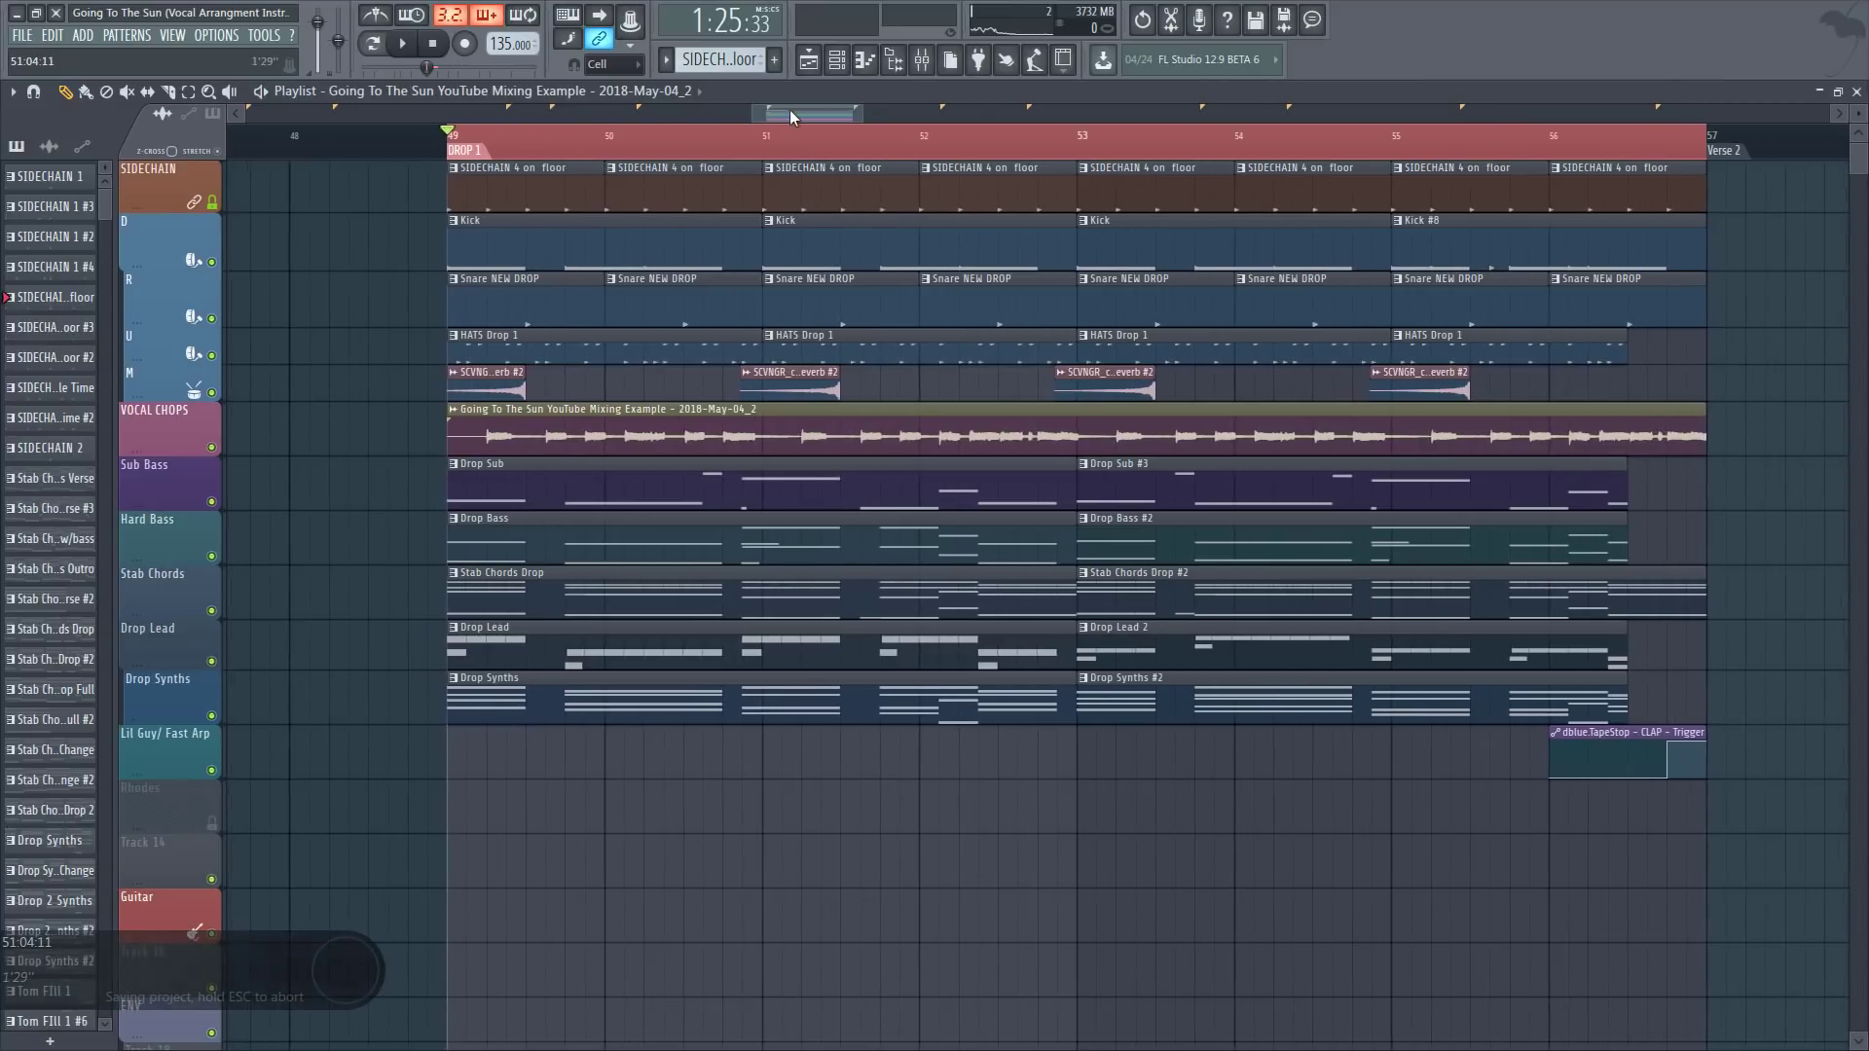
scroll(773, 143, "down", 1)
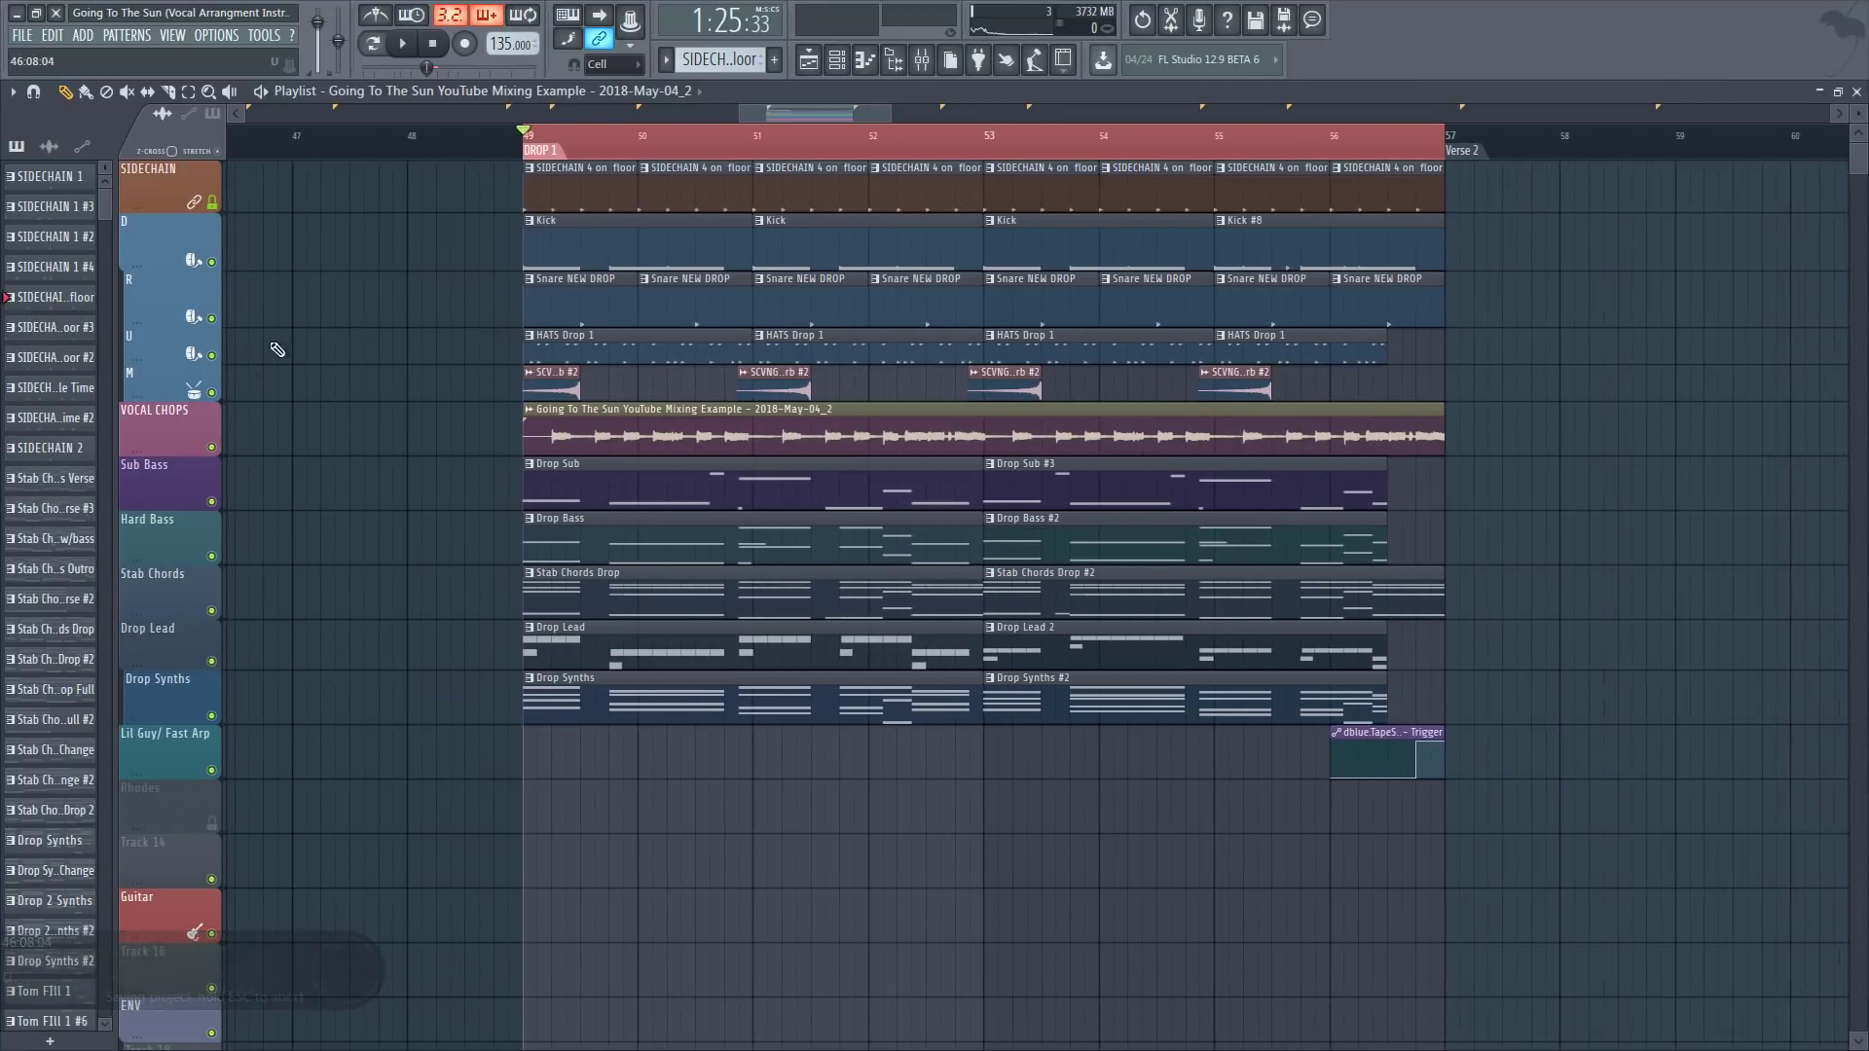
scroll(553, 156, "up", 1)
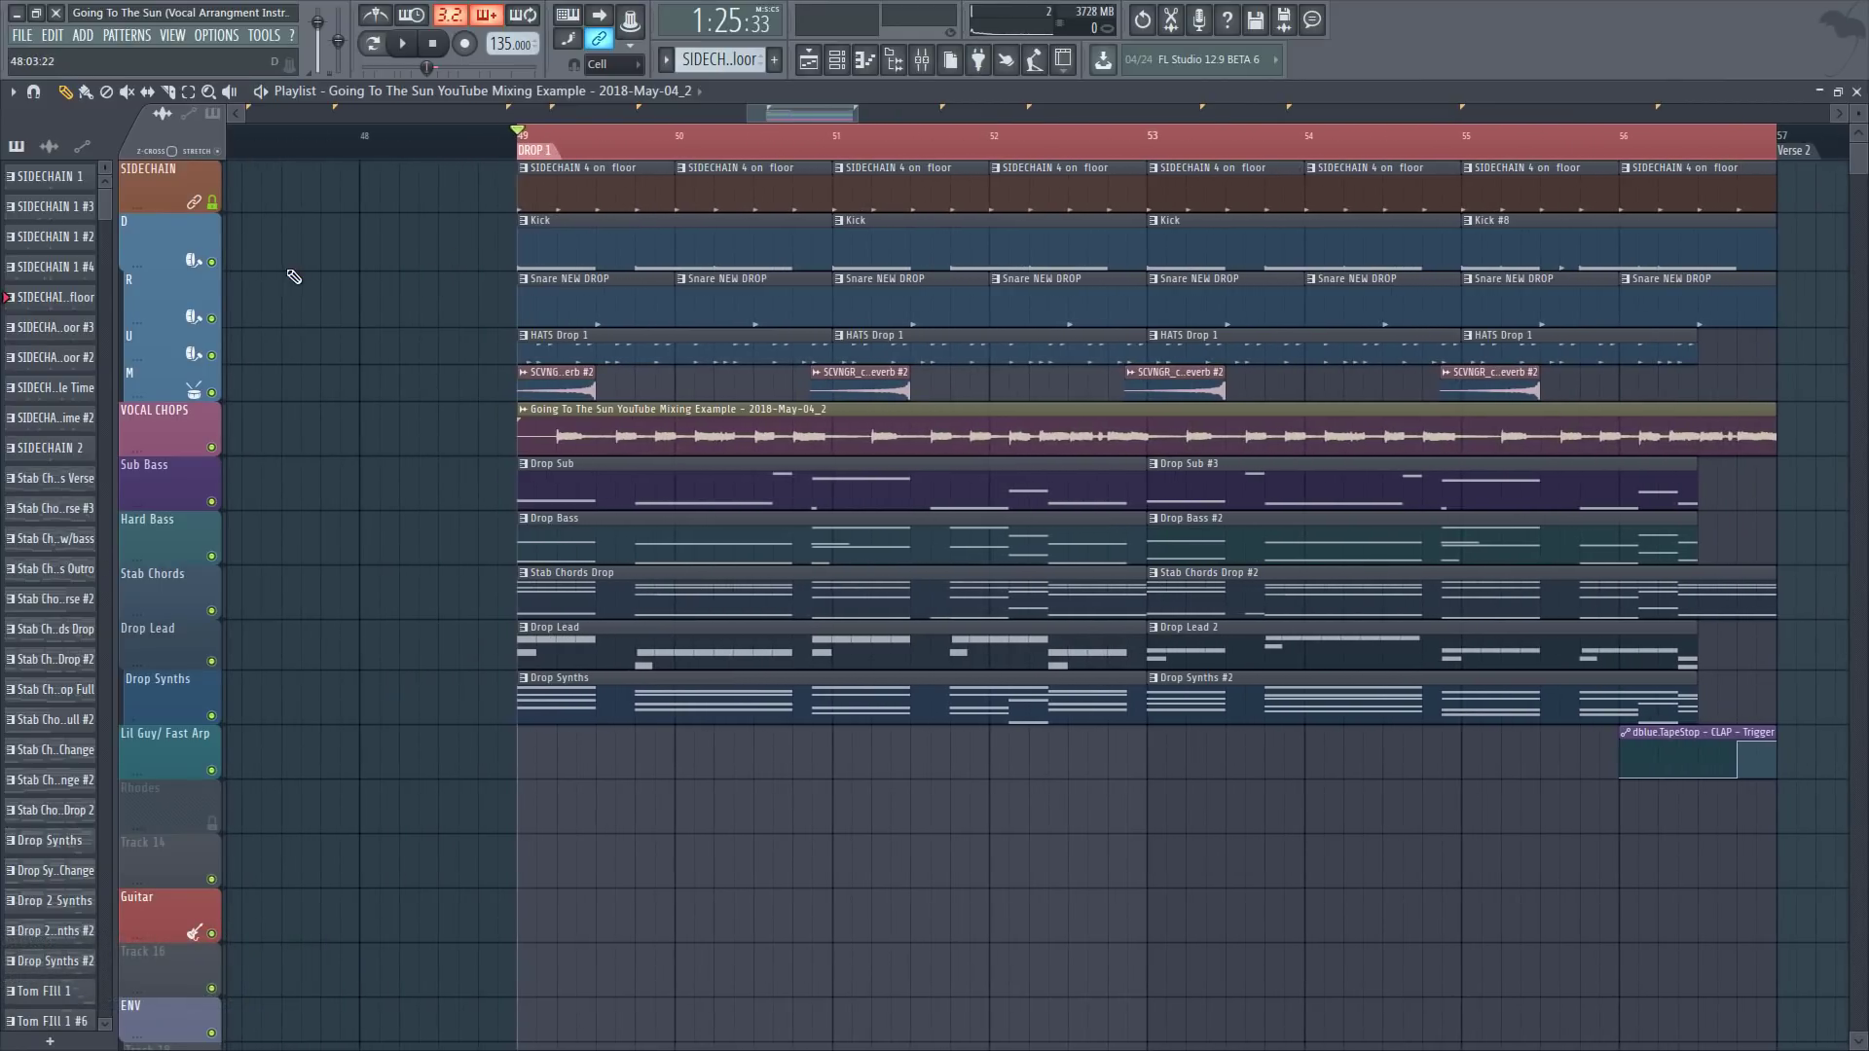
right_click(213, 263)
key("space")
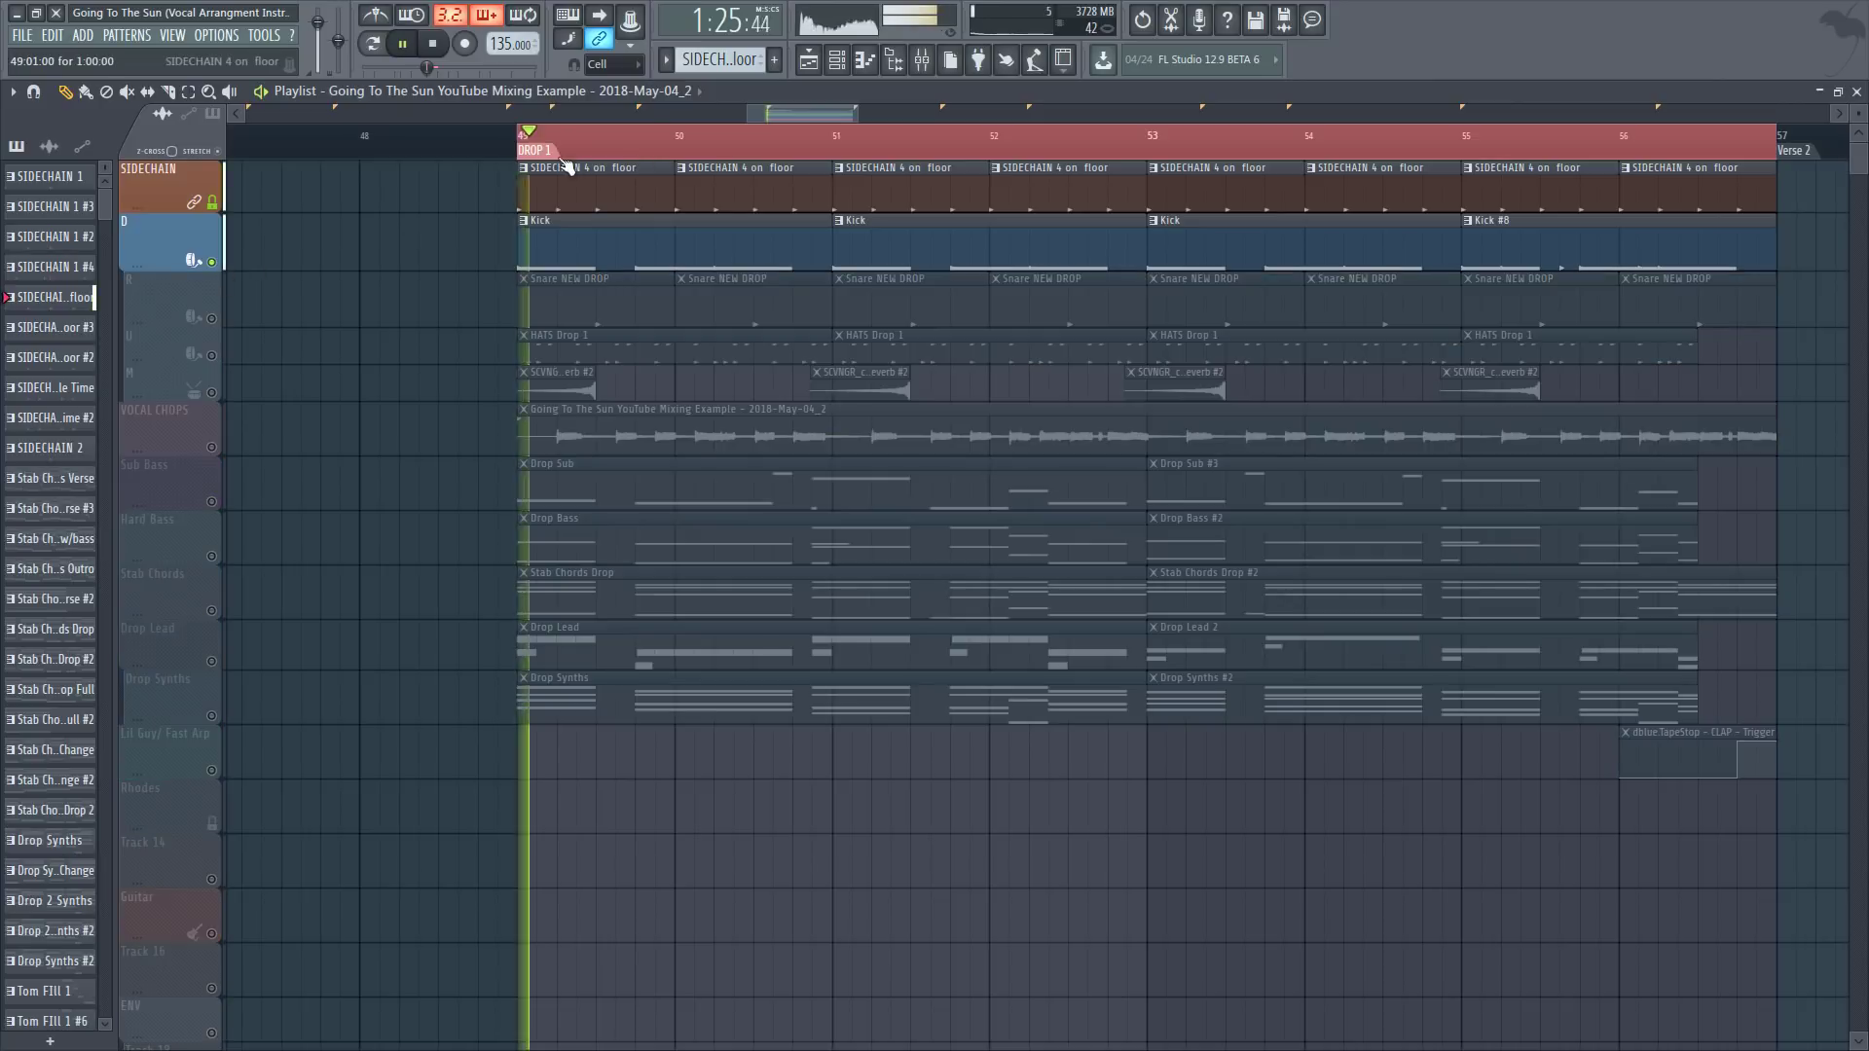
scroll(750, 124, "up", 1)
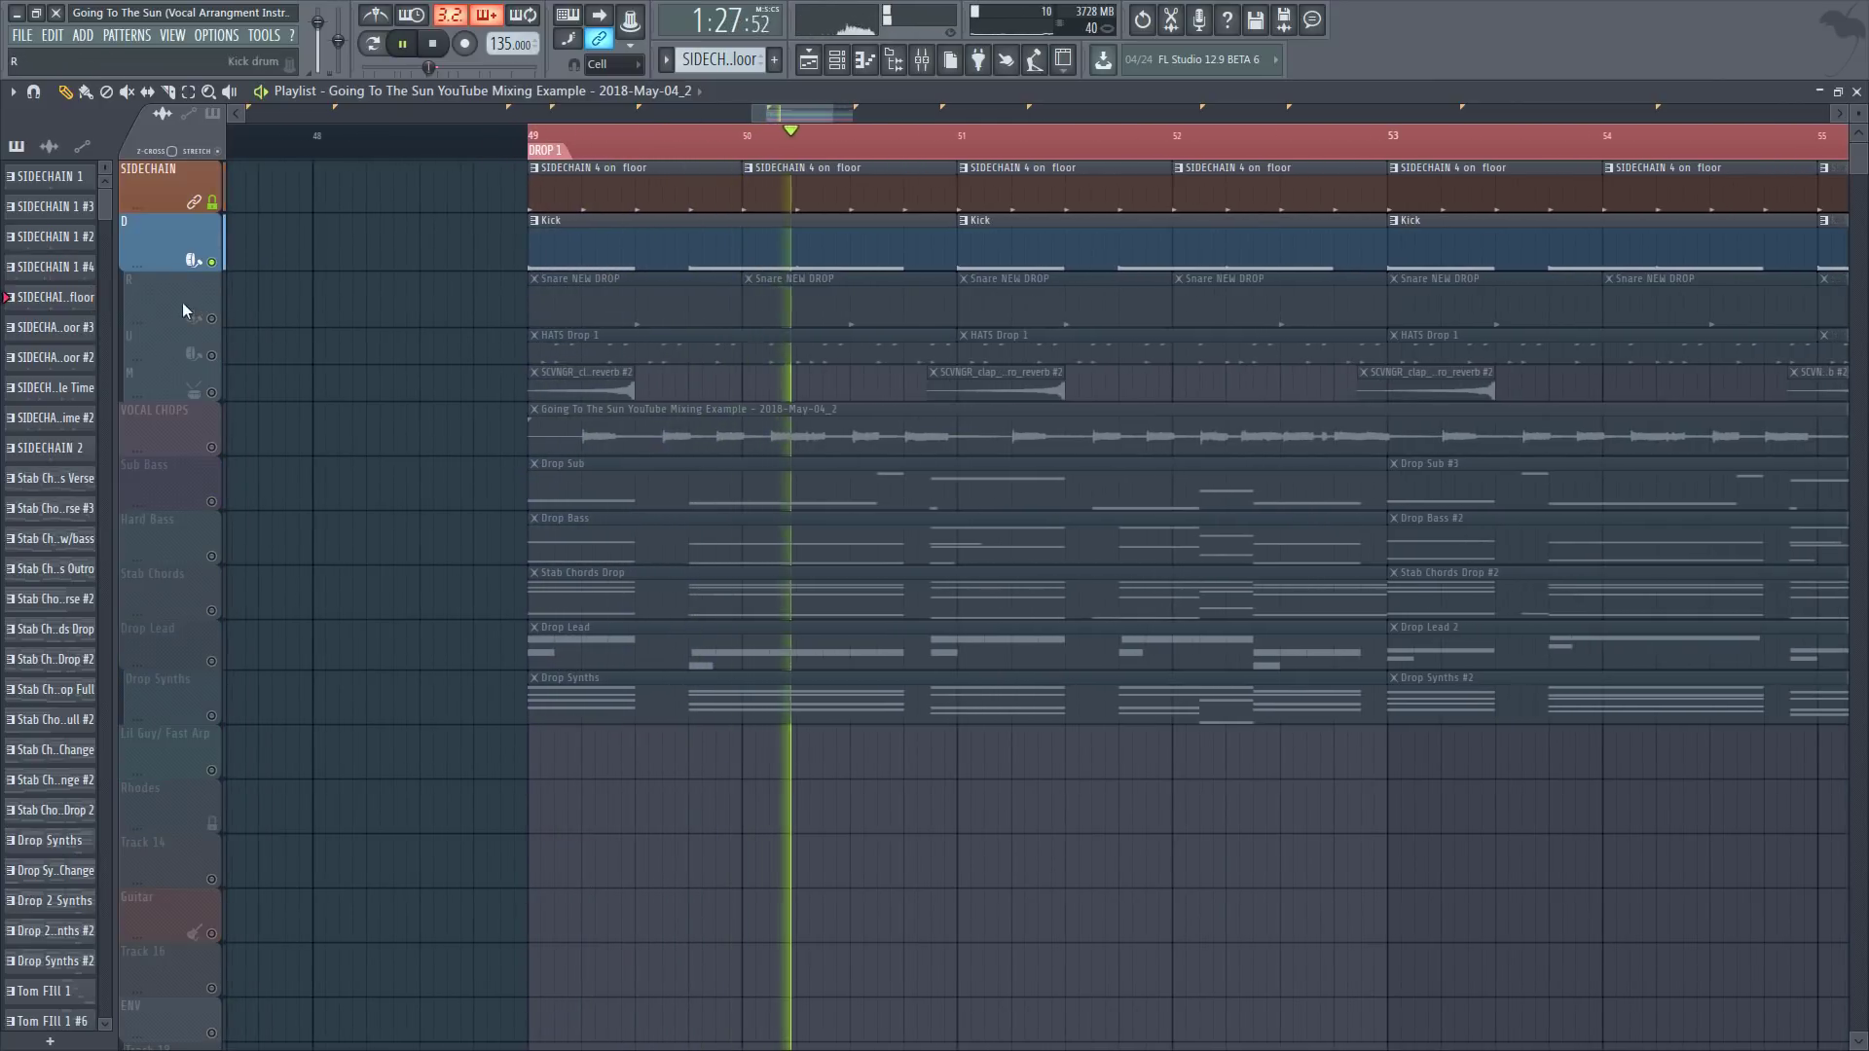
Step: Audition the Snare NEW DROP, HATS Drop 1 and reverb clap tracks one at a time in solo
right_click(211, 319)
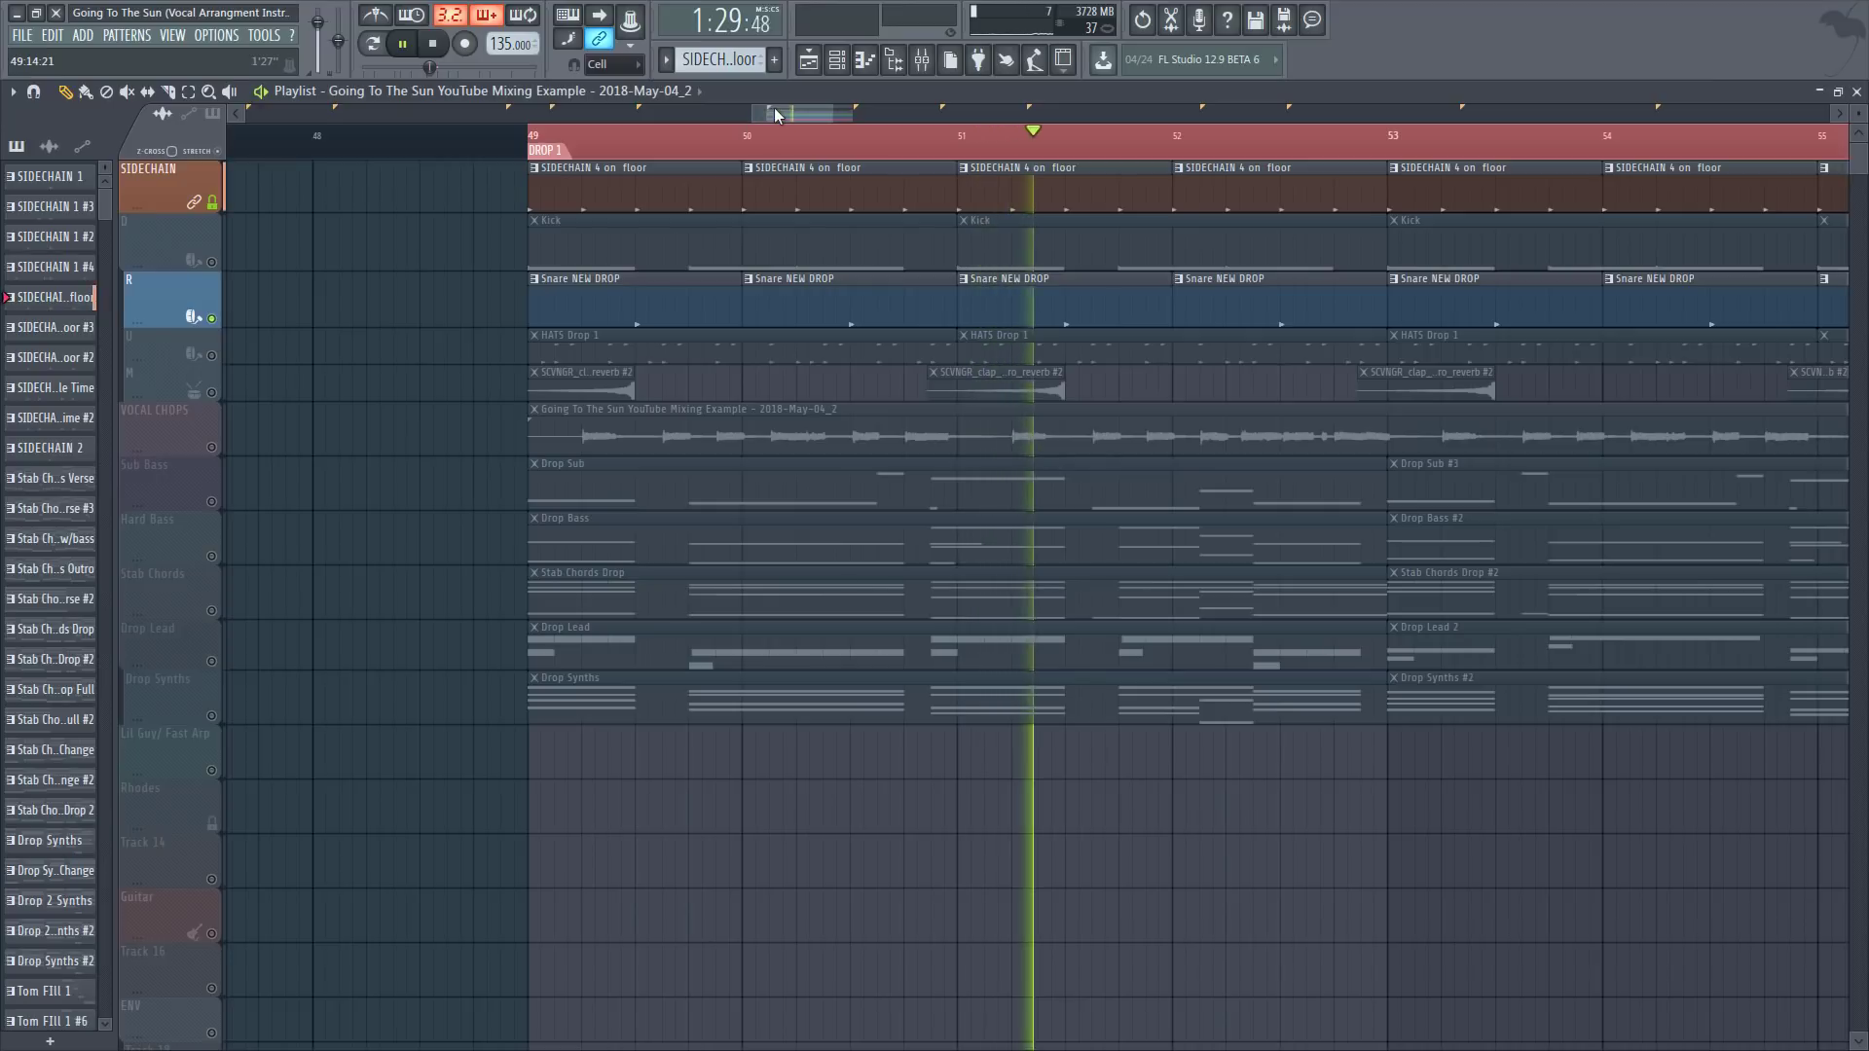
right_click(211, 355)
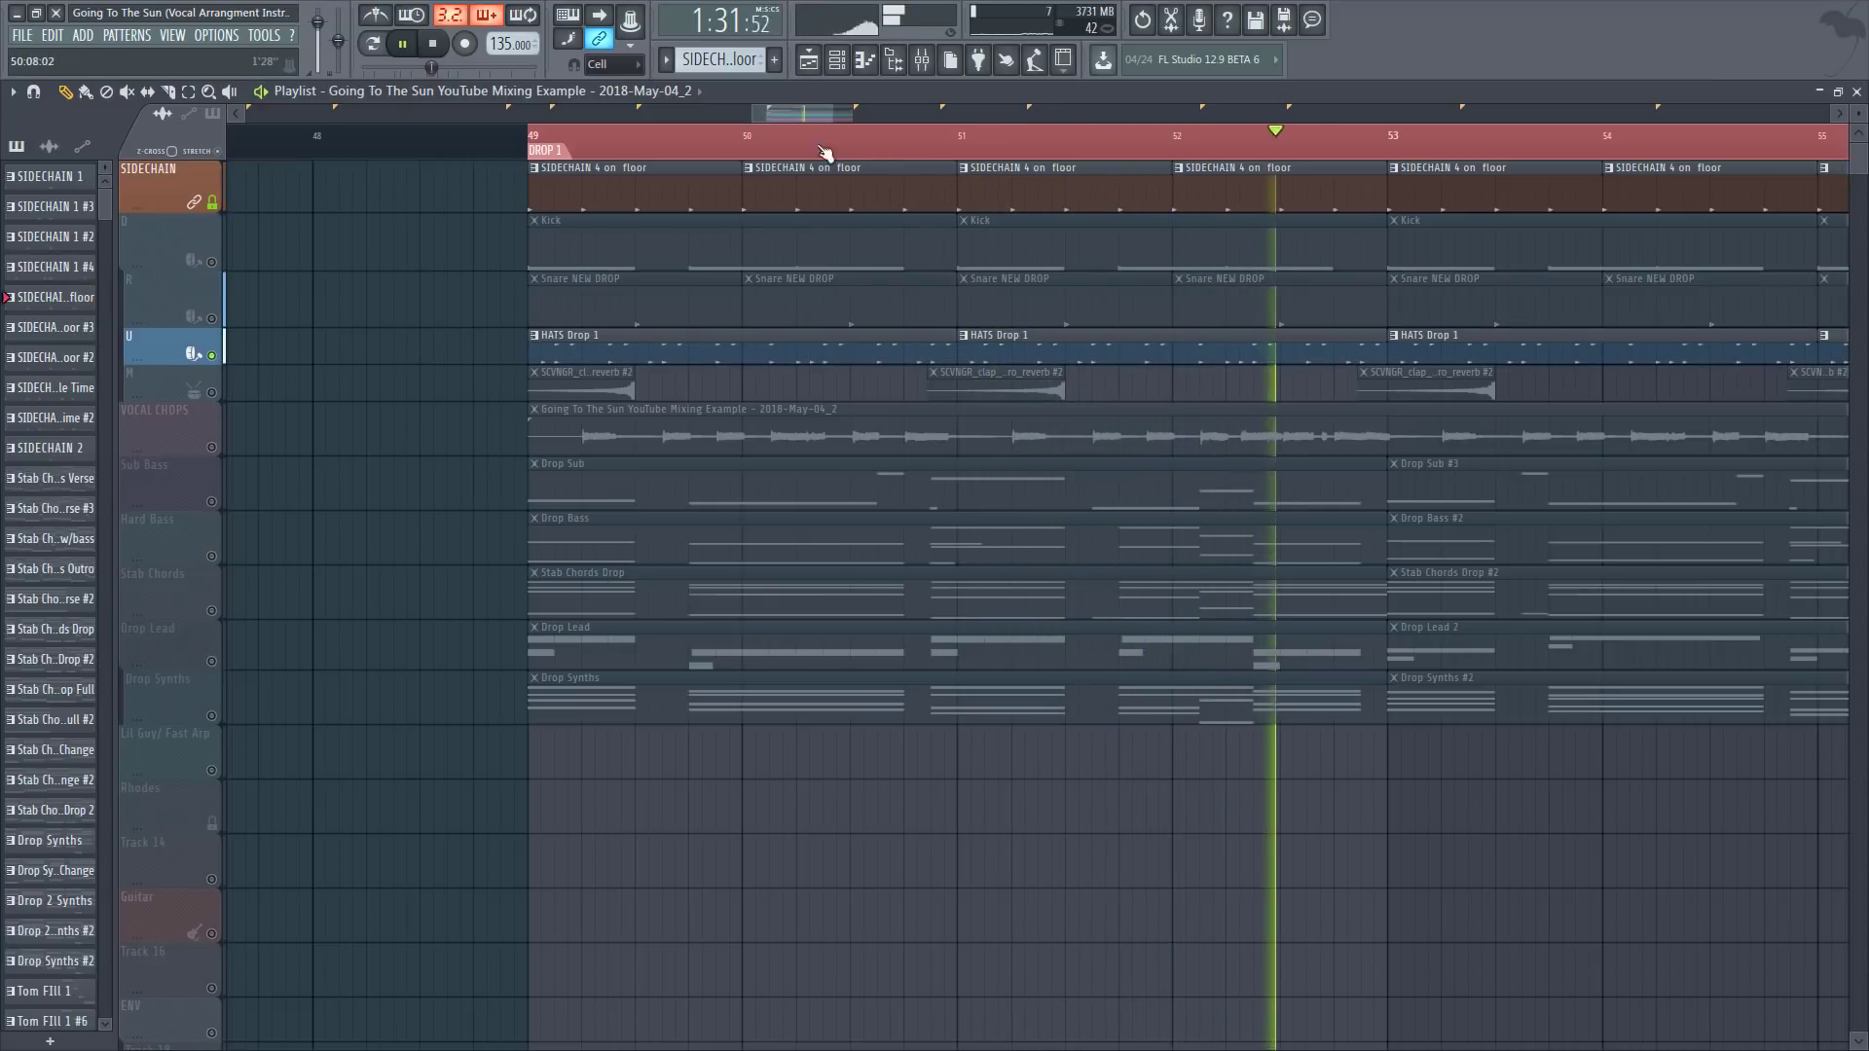
right_click(212, 392)
key("space")
left_click(1003, 156)
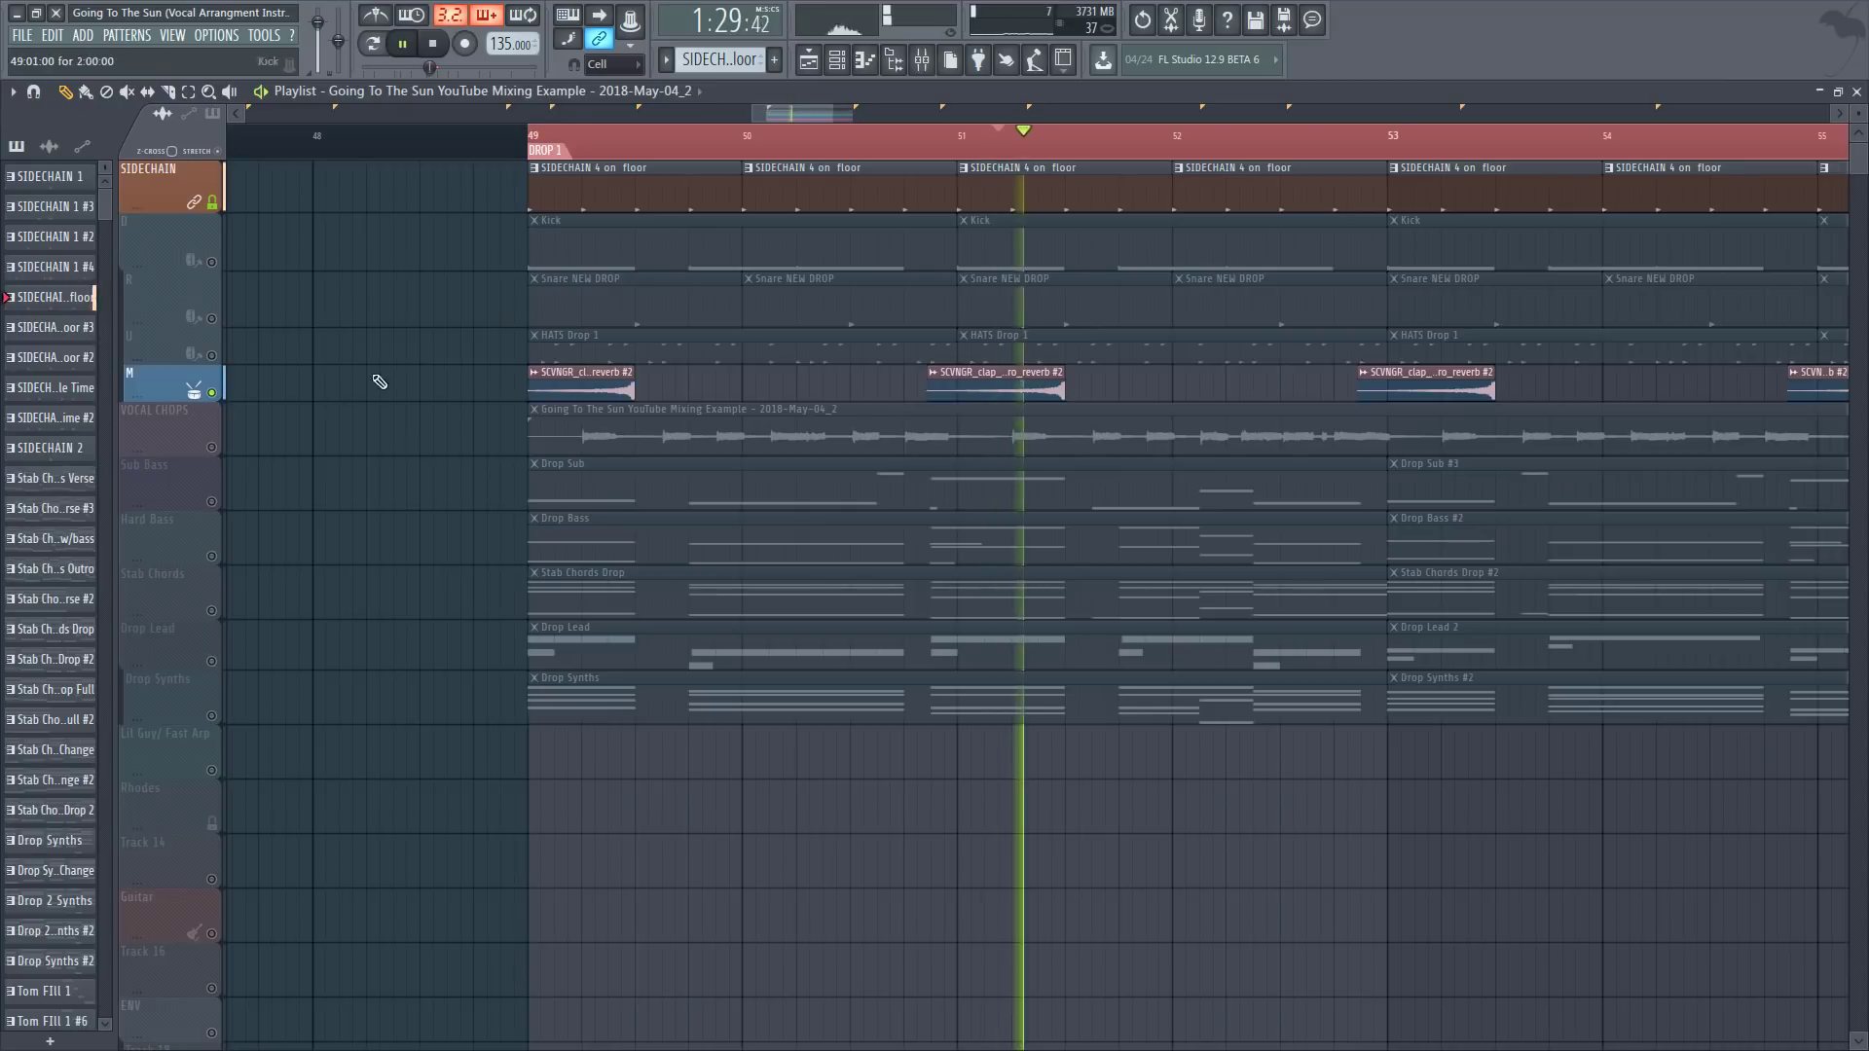
Step: Audition the VOCAL CHOPS, Sub Bass and Hard Bass tracks one at a time in solo
right_click(211, 447)
left_click(565, 153)
scroll(292, 380, "down", 1)
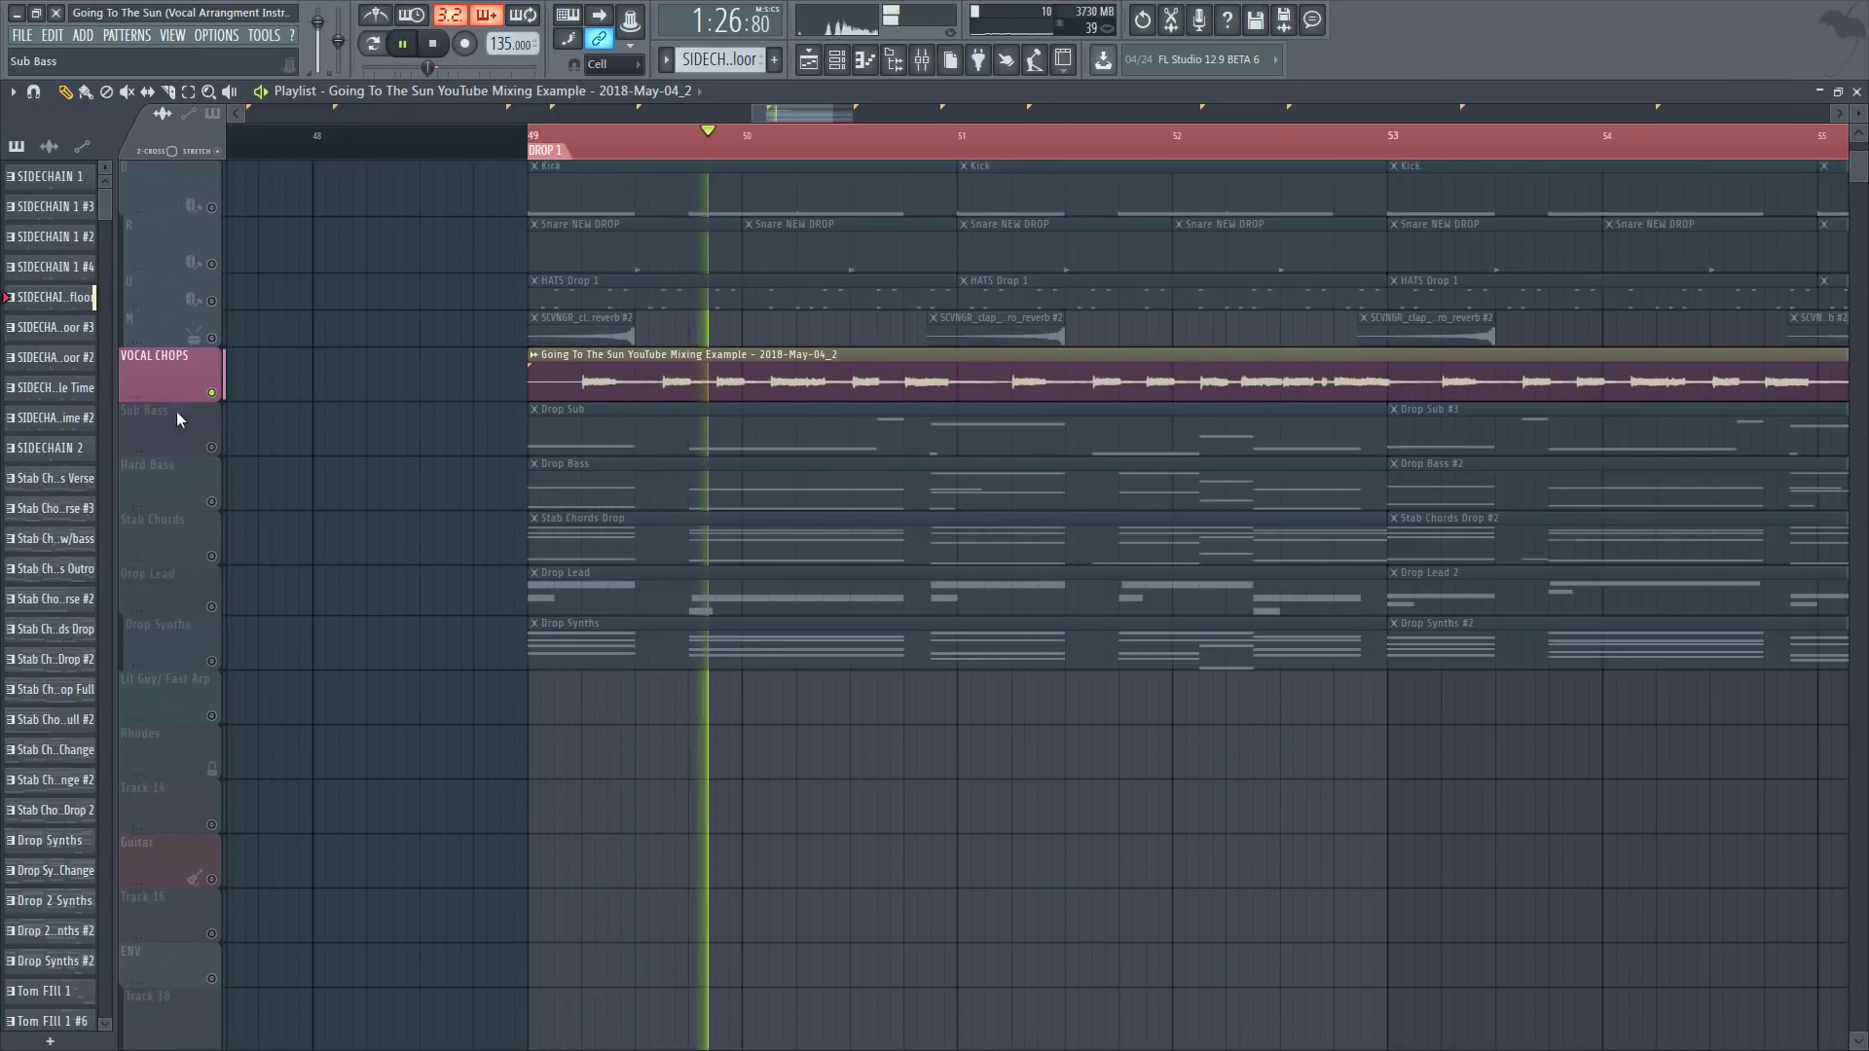
right_click(211, 447)
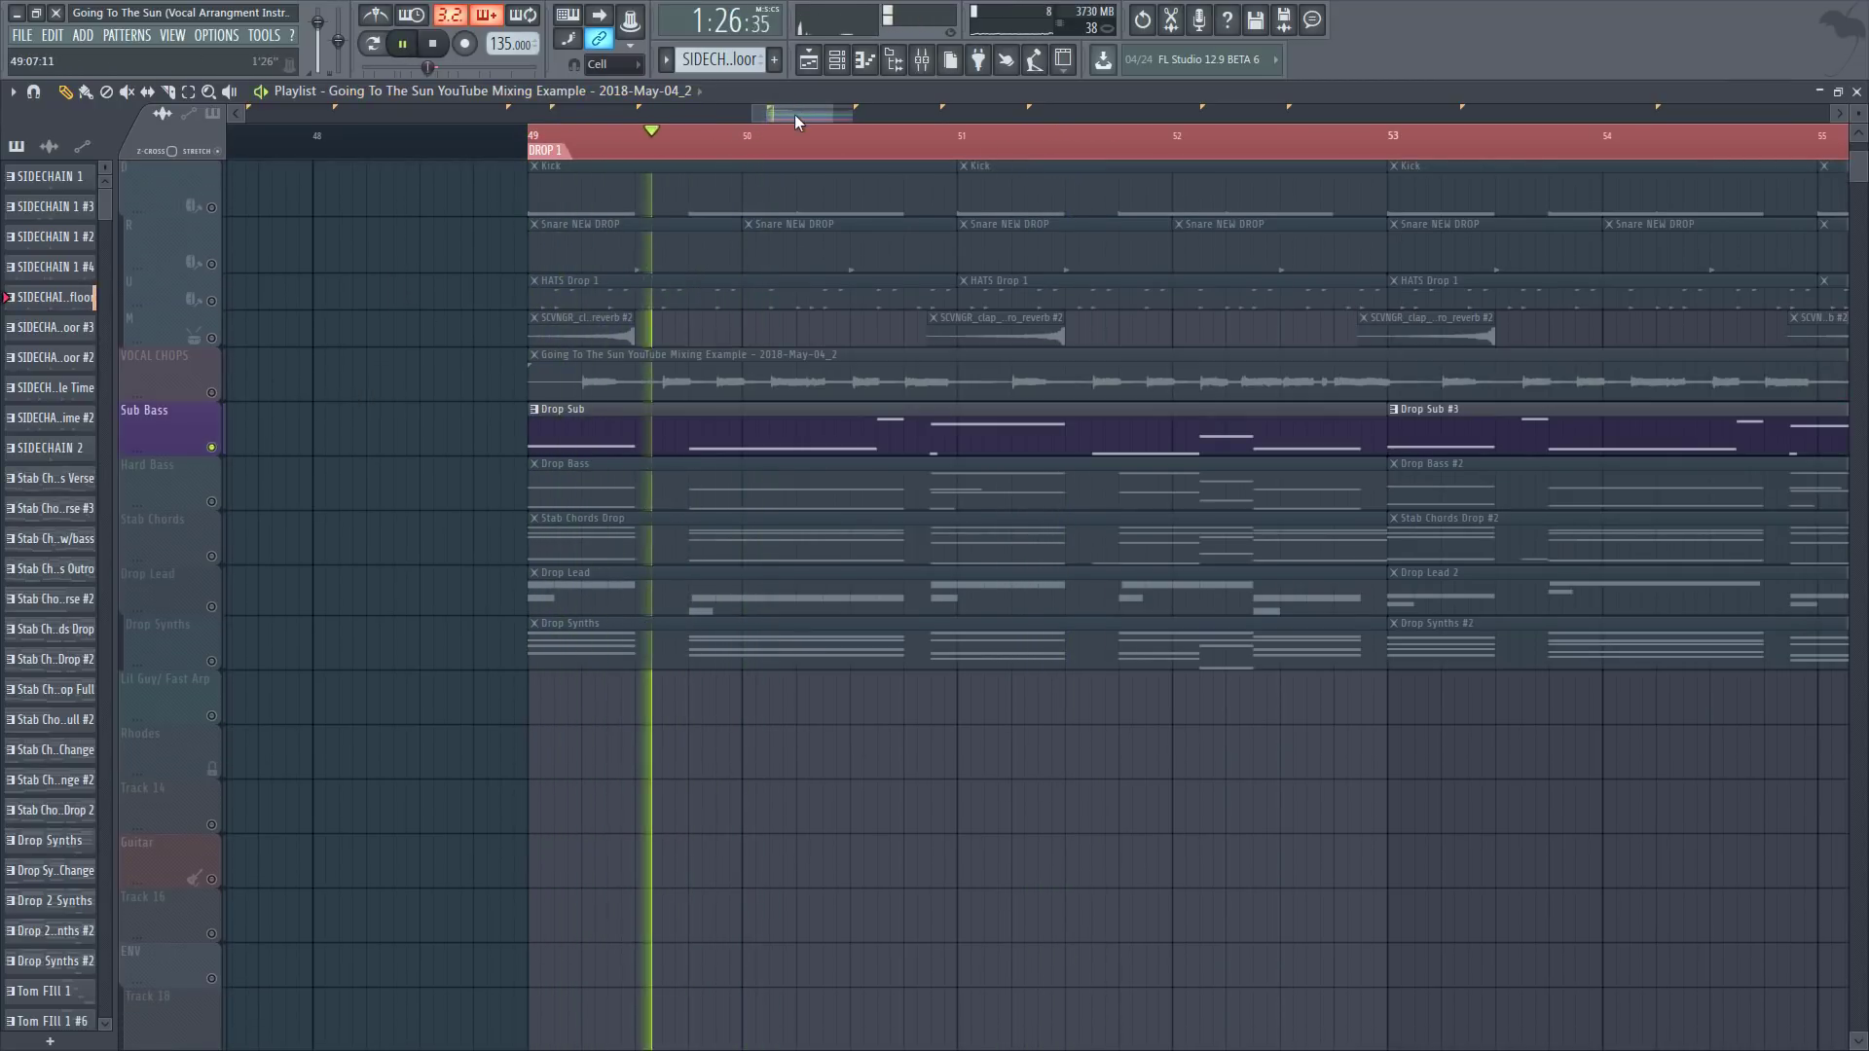
right_click(211, 502)
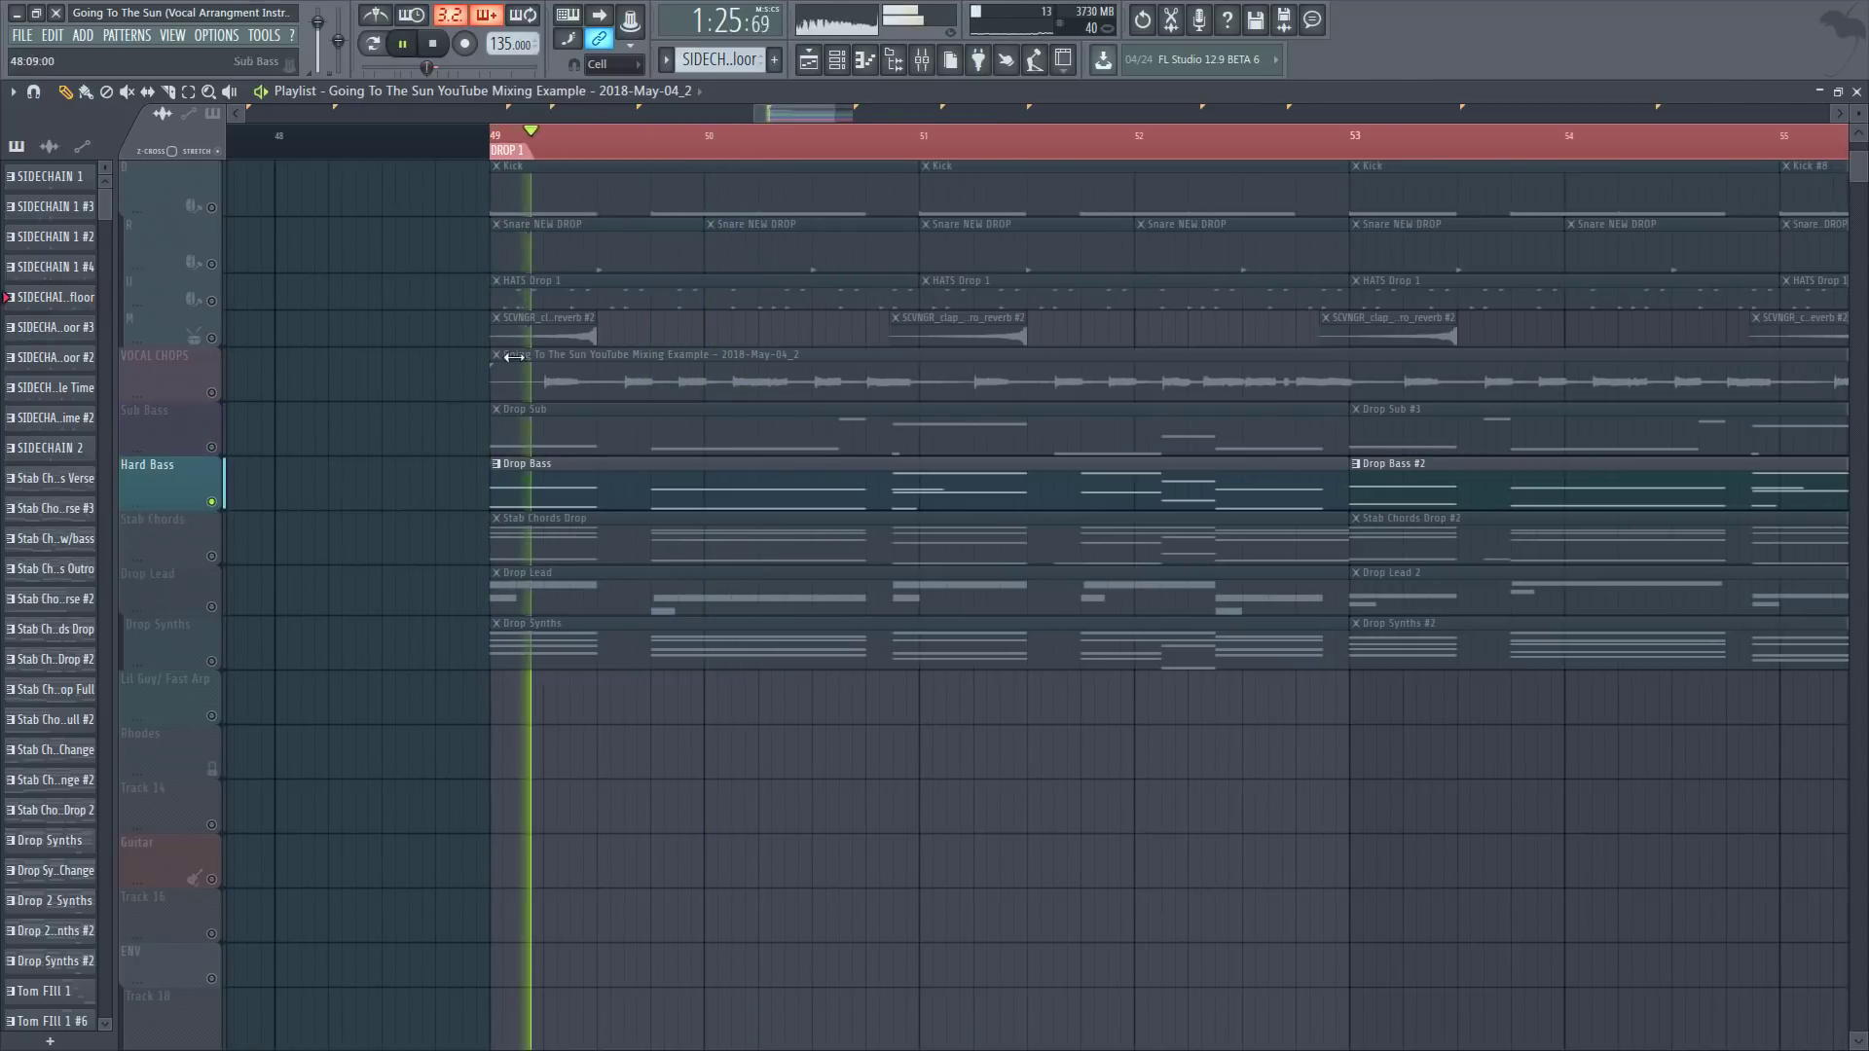
Step: Audition the Stab Chords and Drop Lead tracks one at a time in solo
right_click(211, 556)
key("space")
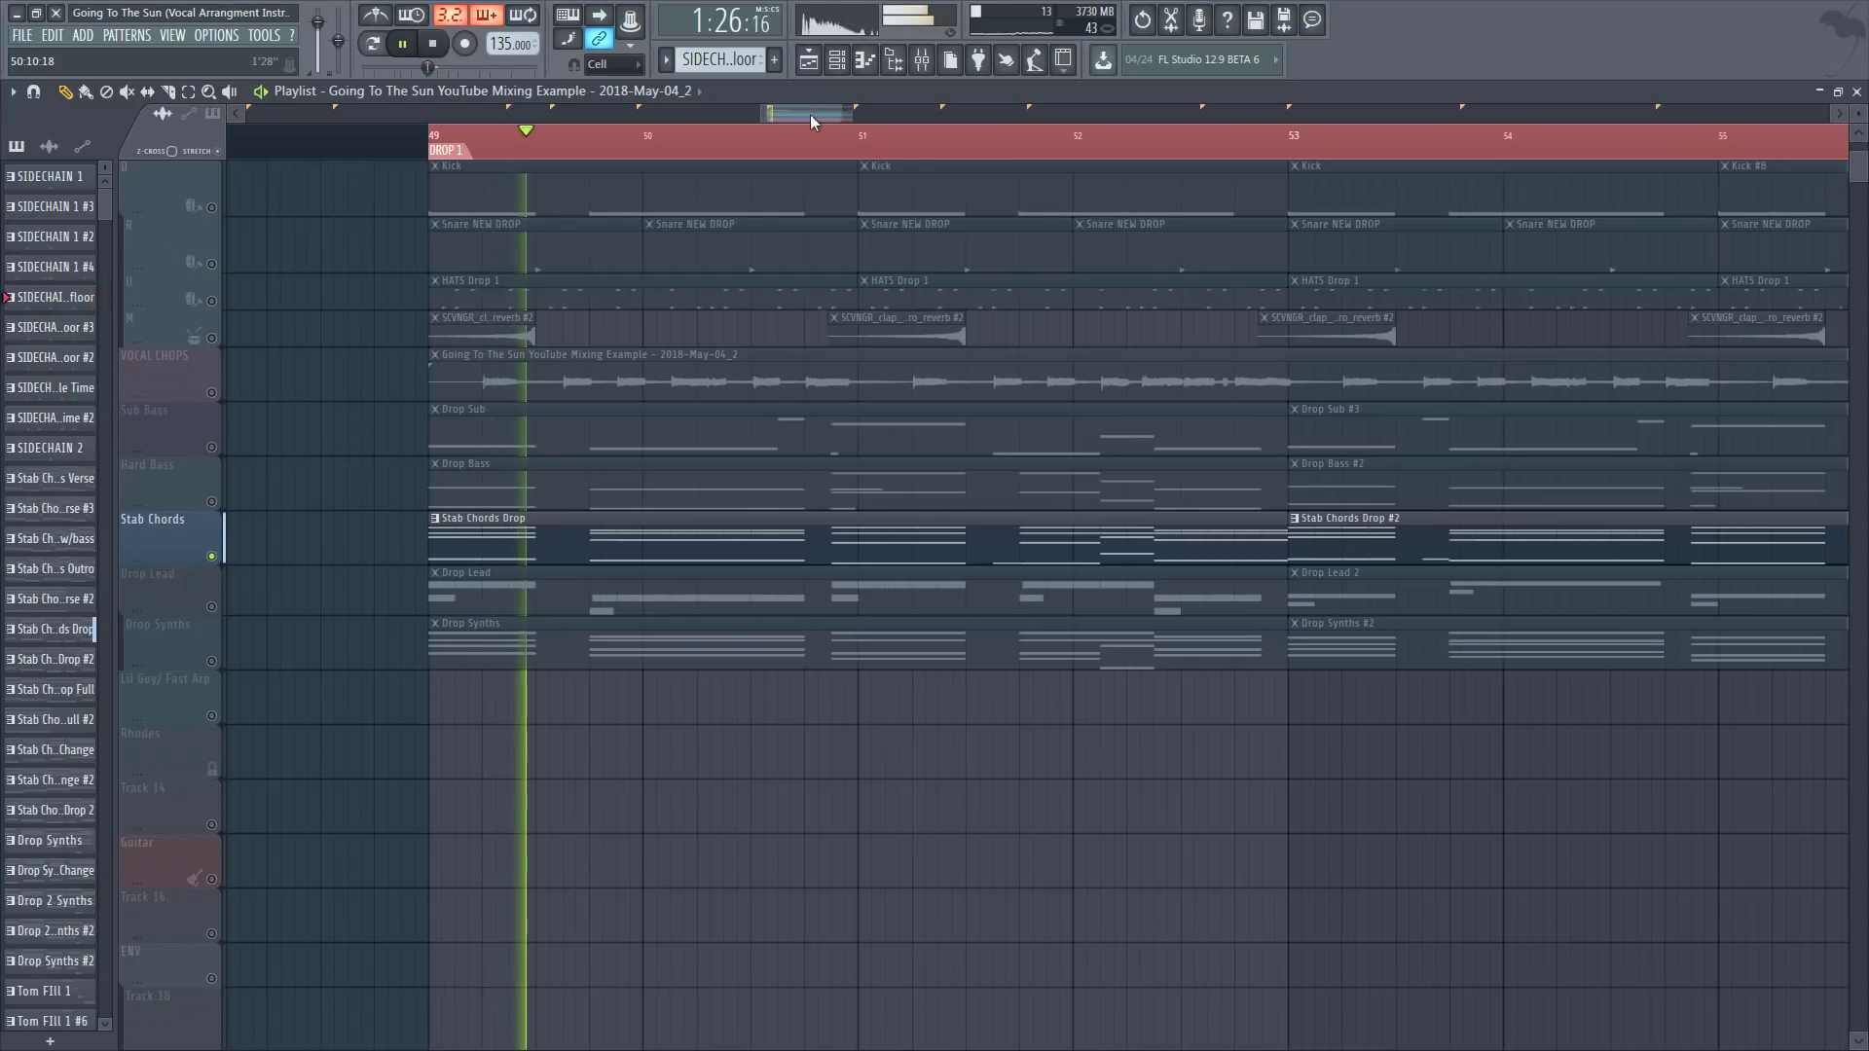
scroll(597, 144, "down", 2)
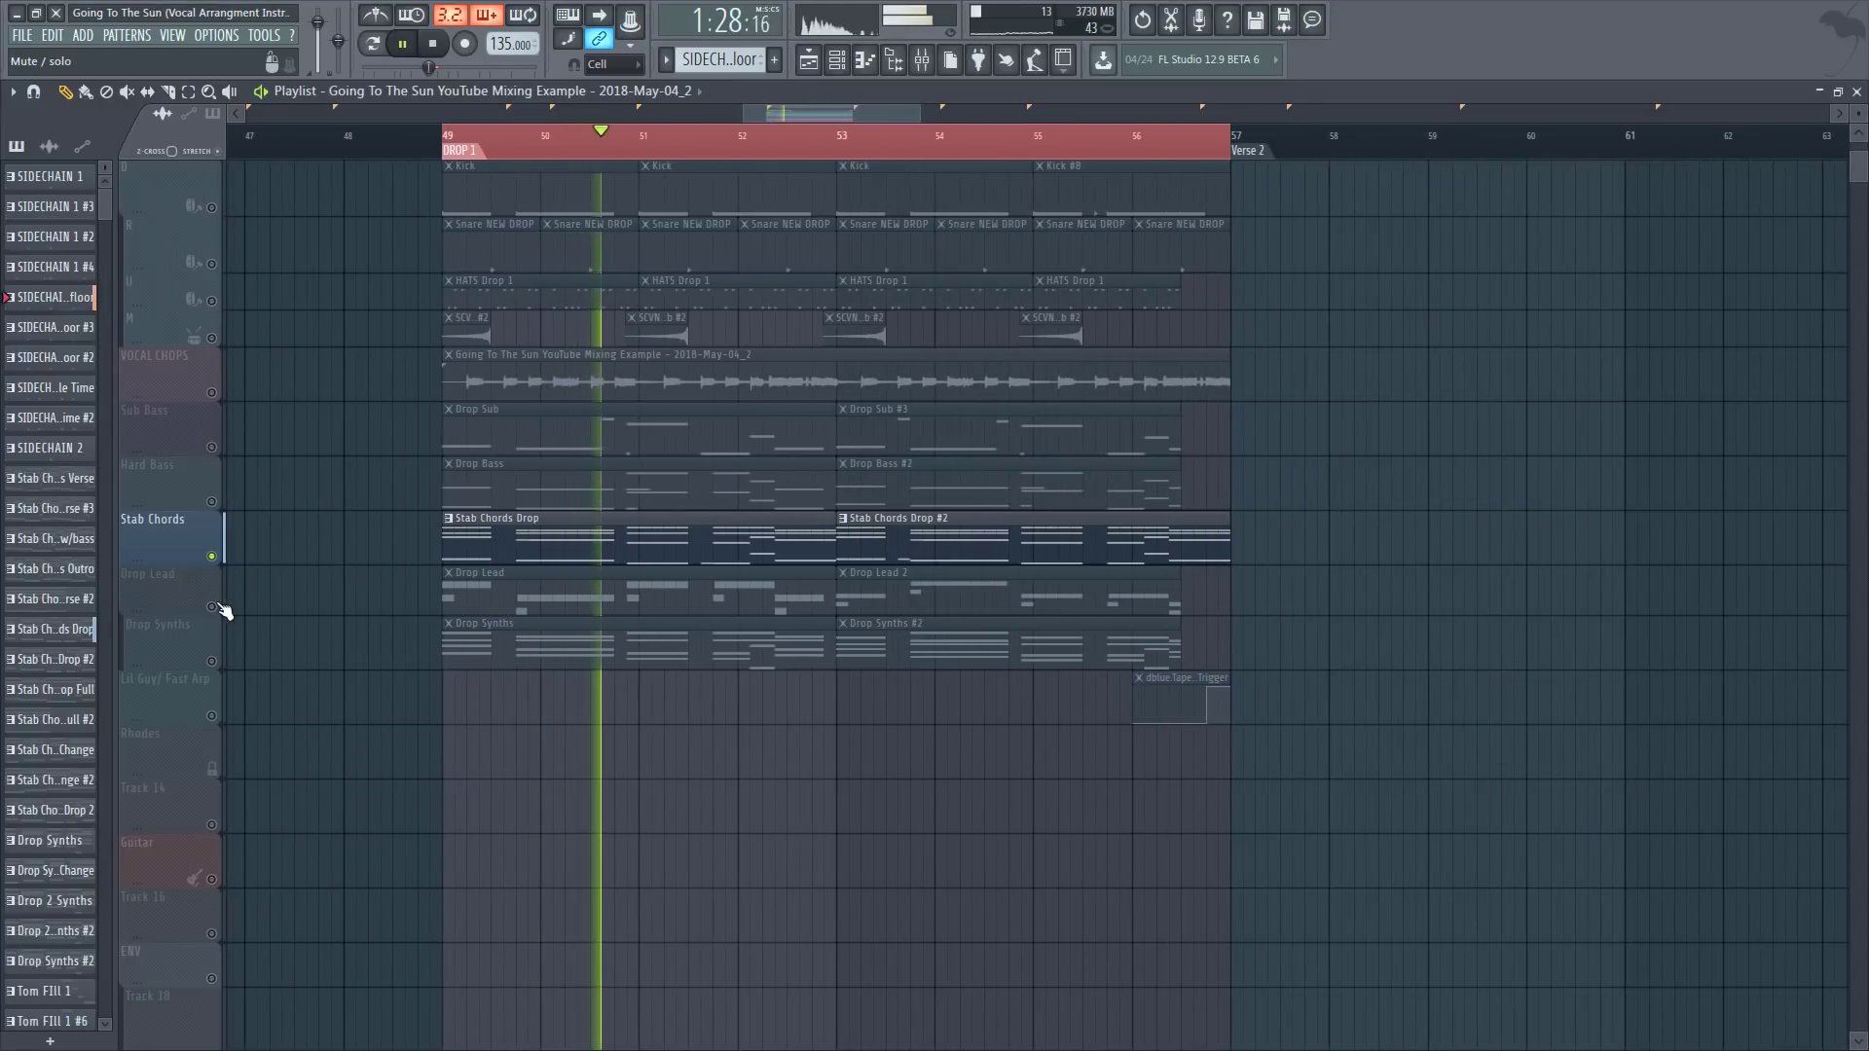
right_click(212, 606)
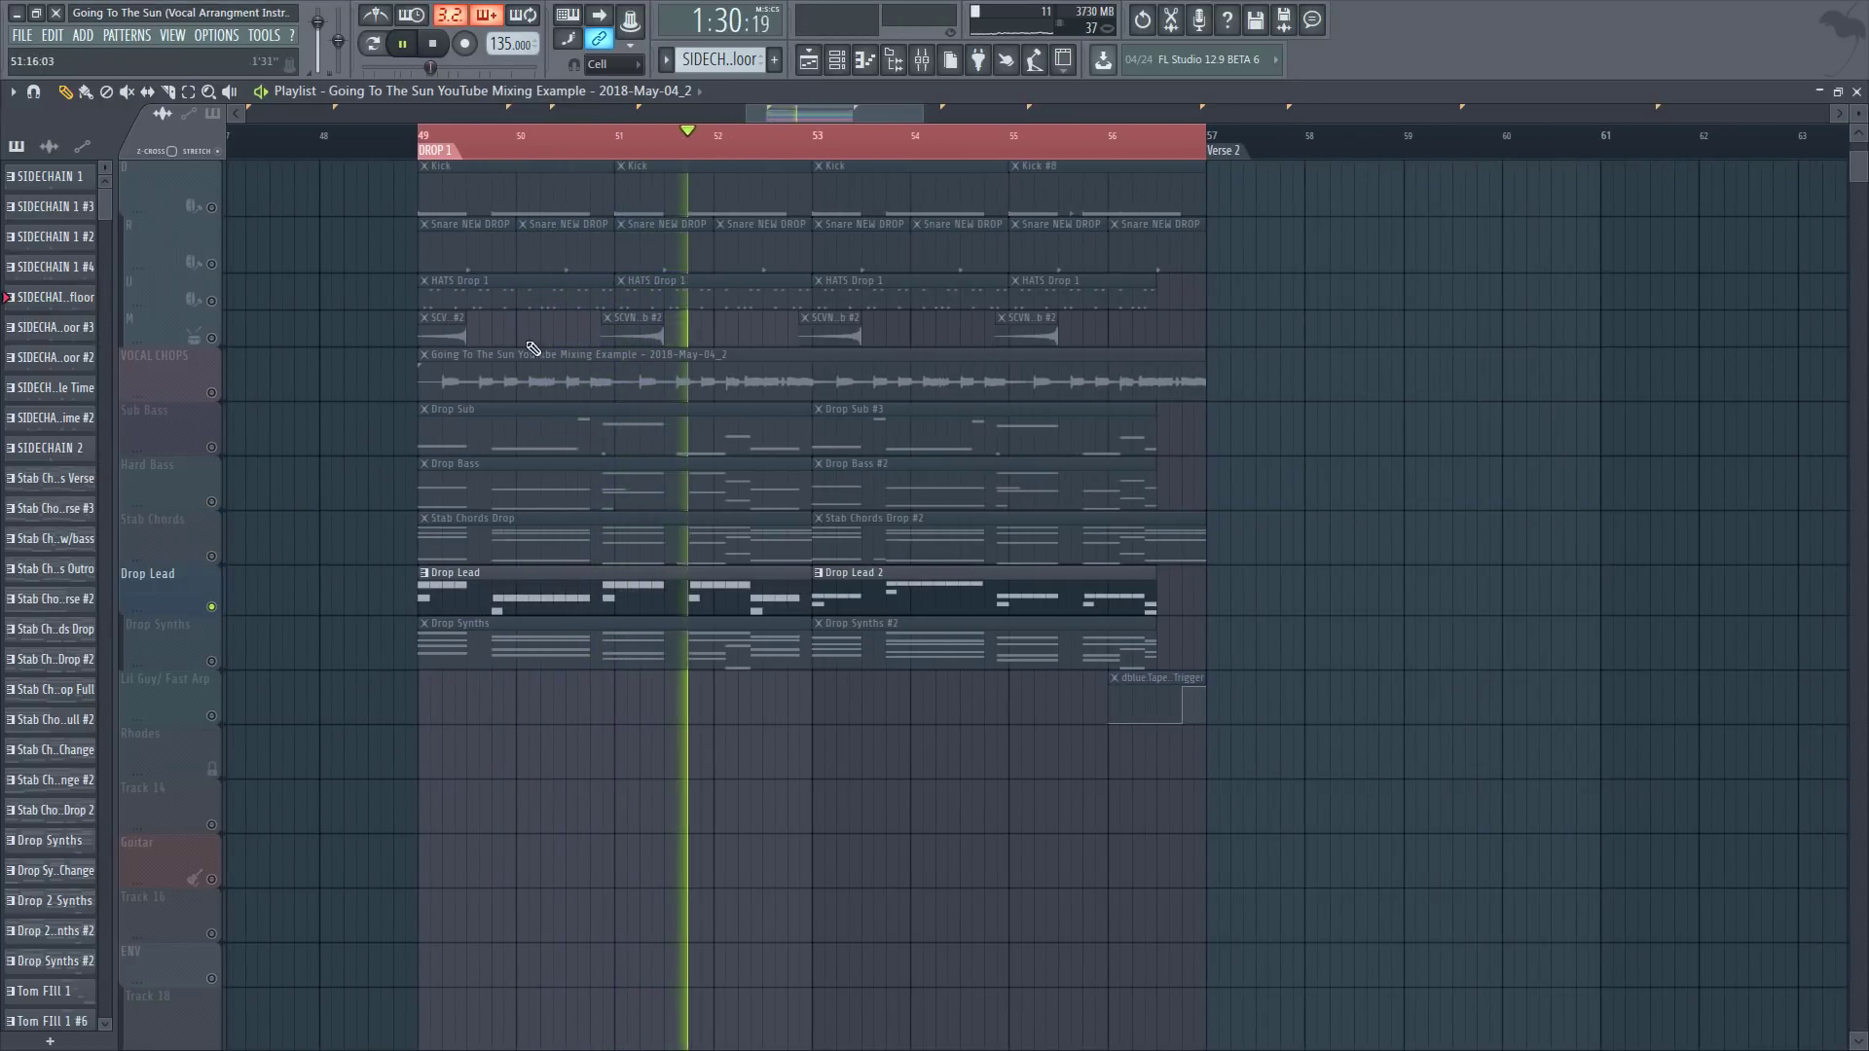
key("space")
Step: Audition the Drop Synths track in solo, stop playback and turn its solo off
right_click(212, 663)
key("space")
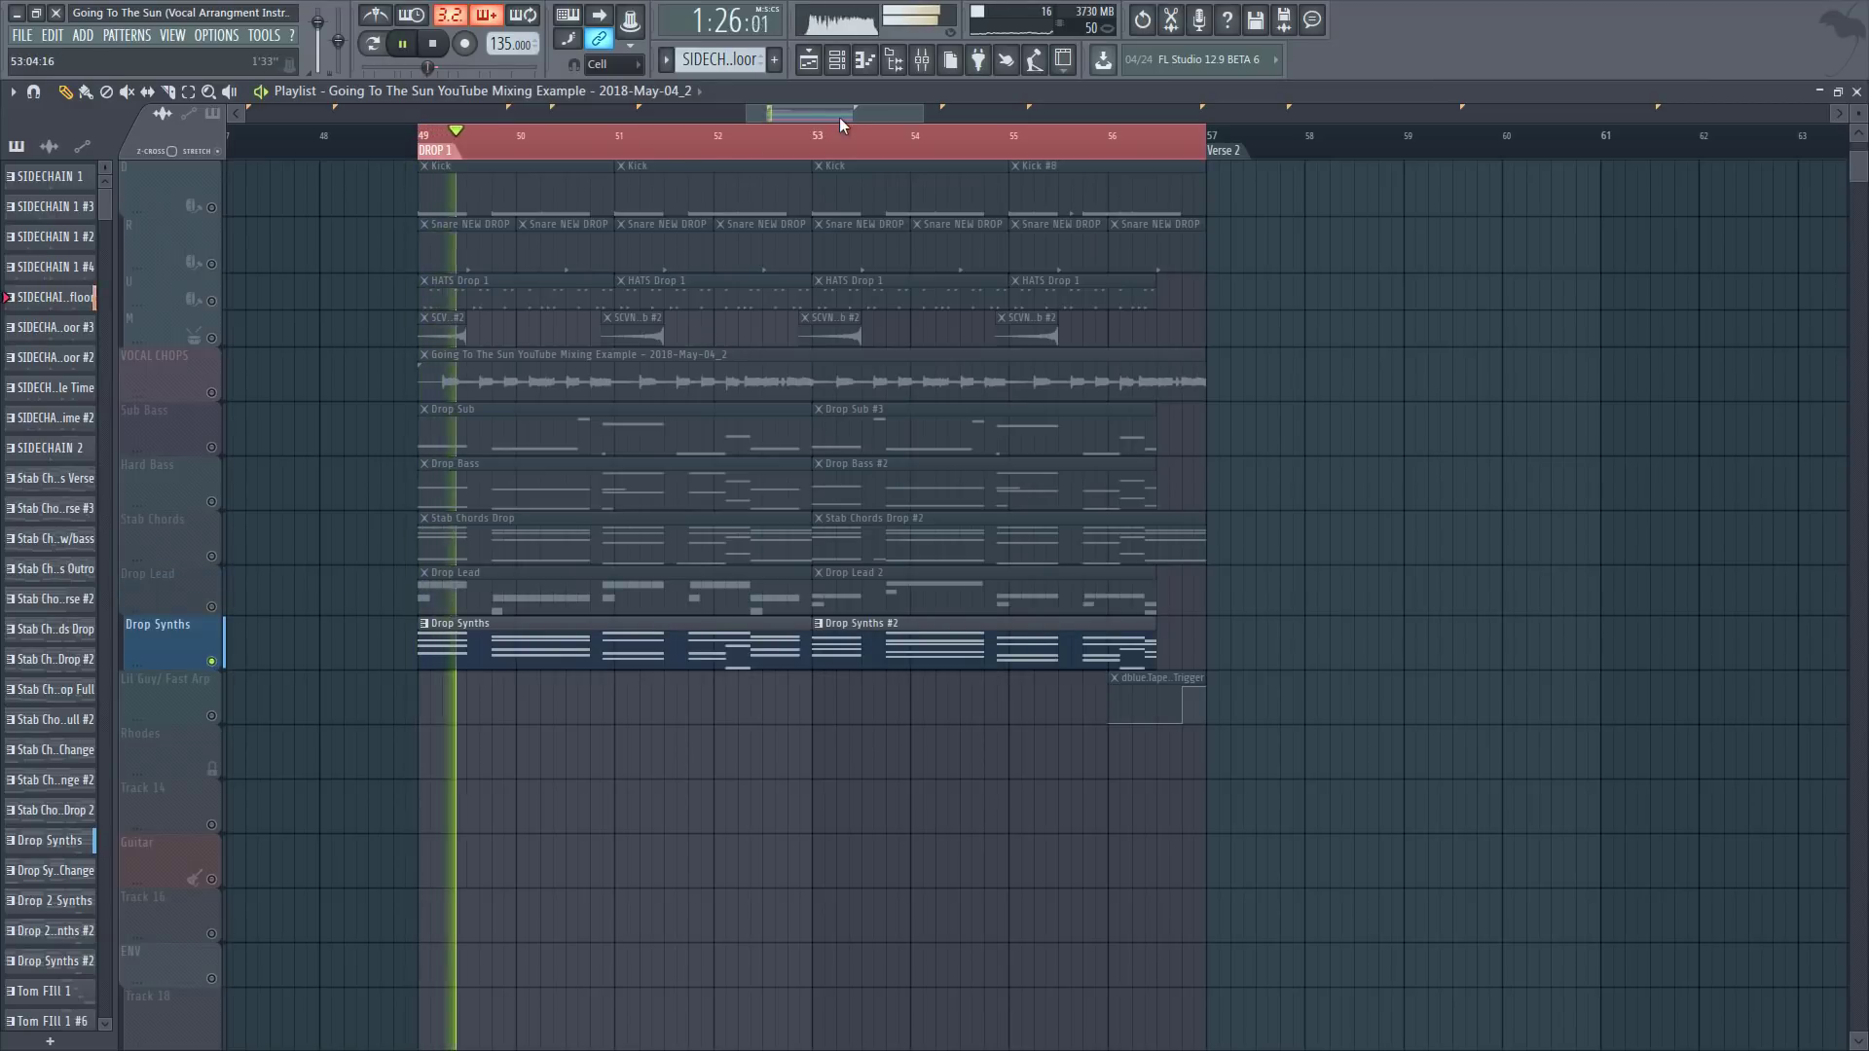
key("space")
right_click(214, 666)
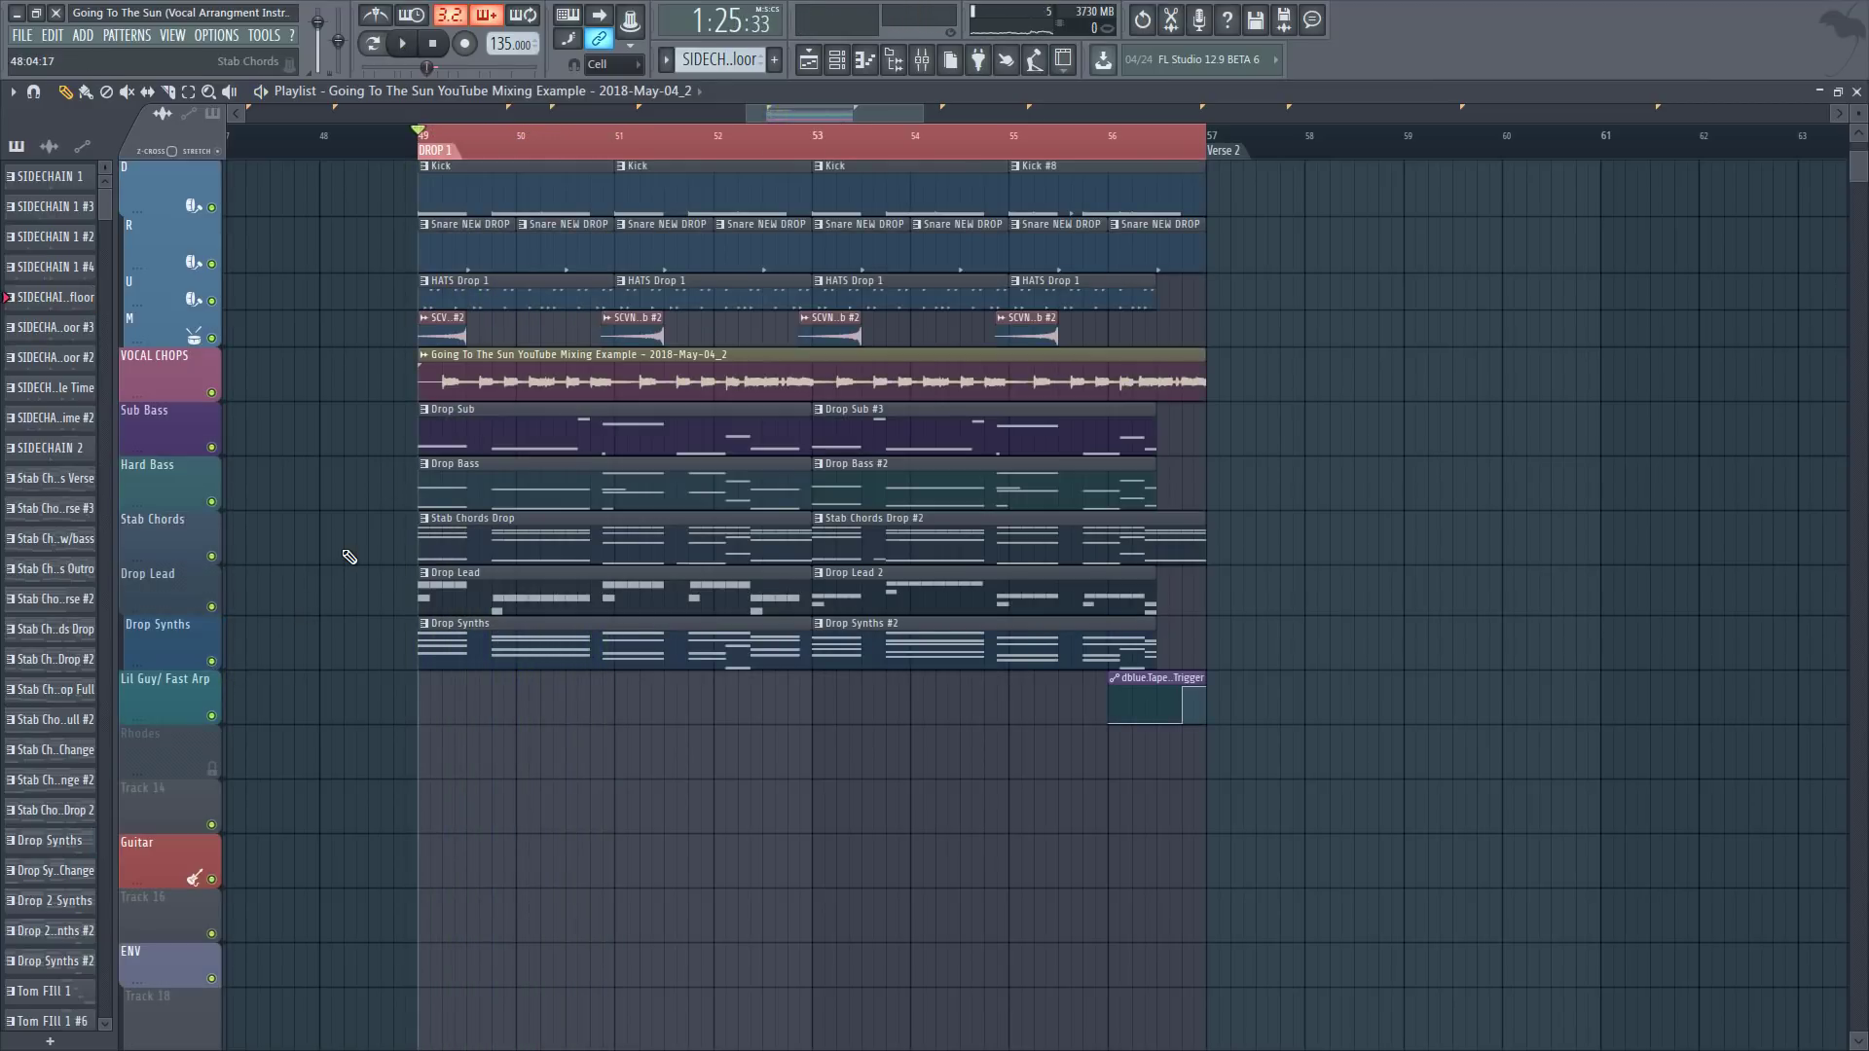
scroll(362, 495, "up", 1)
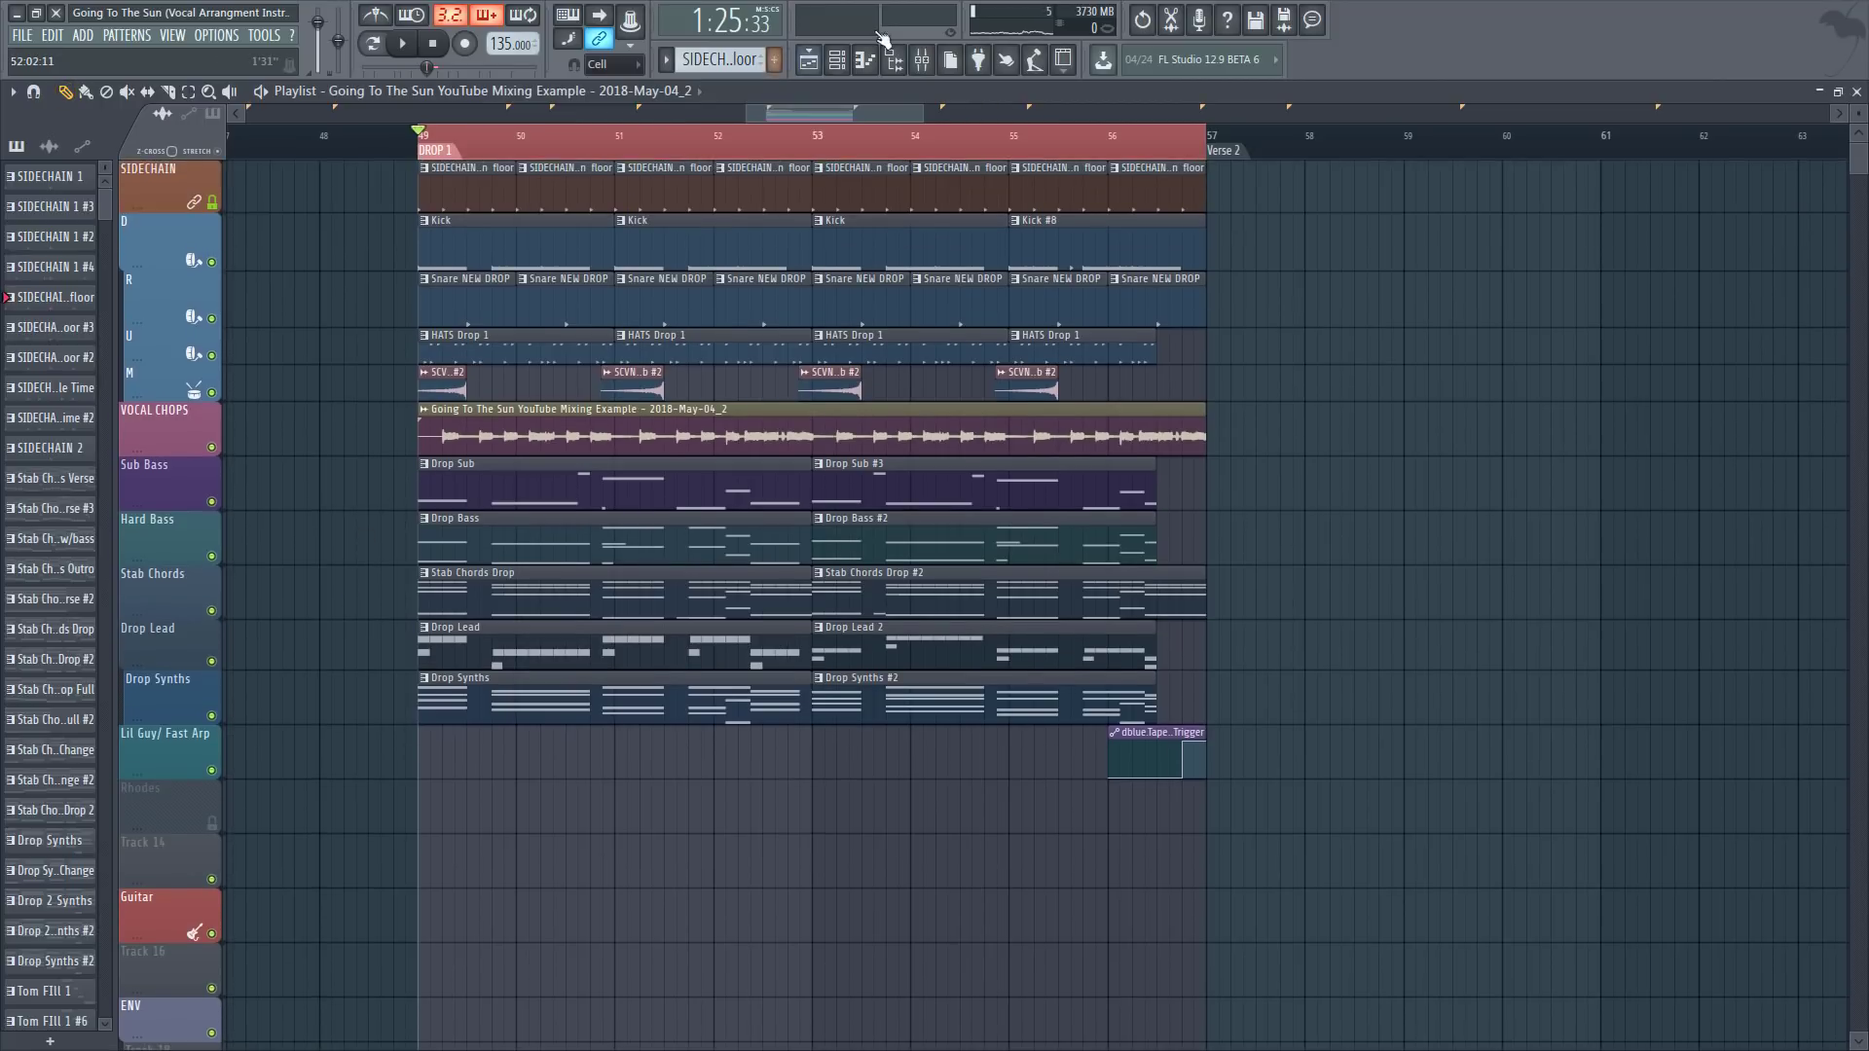
Step: Look over the mixer's drum, bass and pluck tracks and close the mixer
left_click(925, 60)
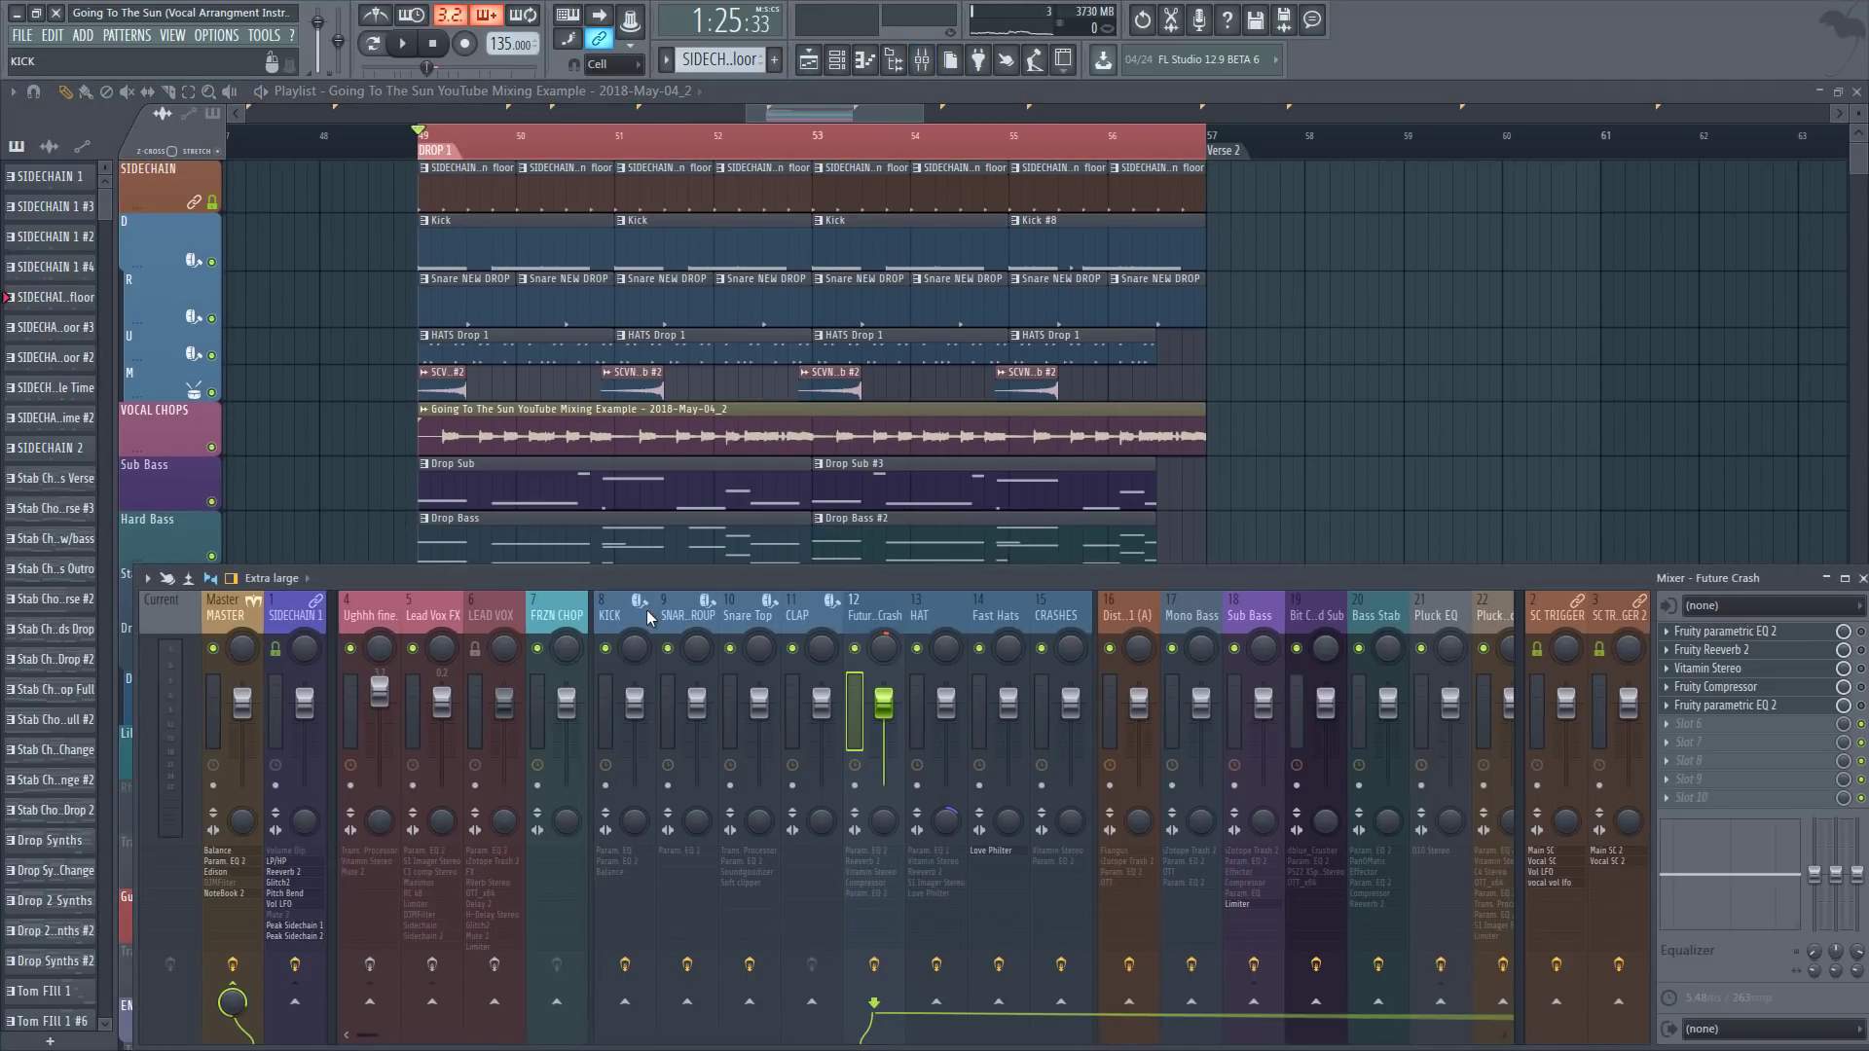
scroll(767, 616, "right", 9)
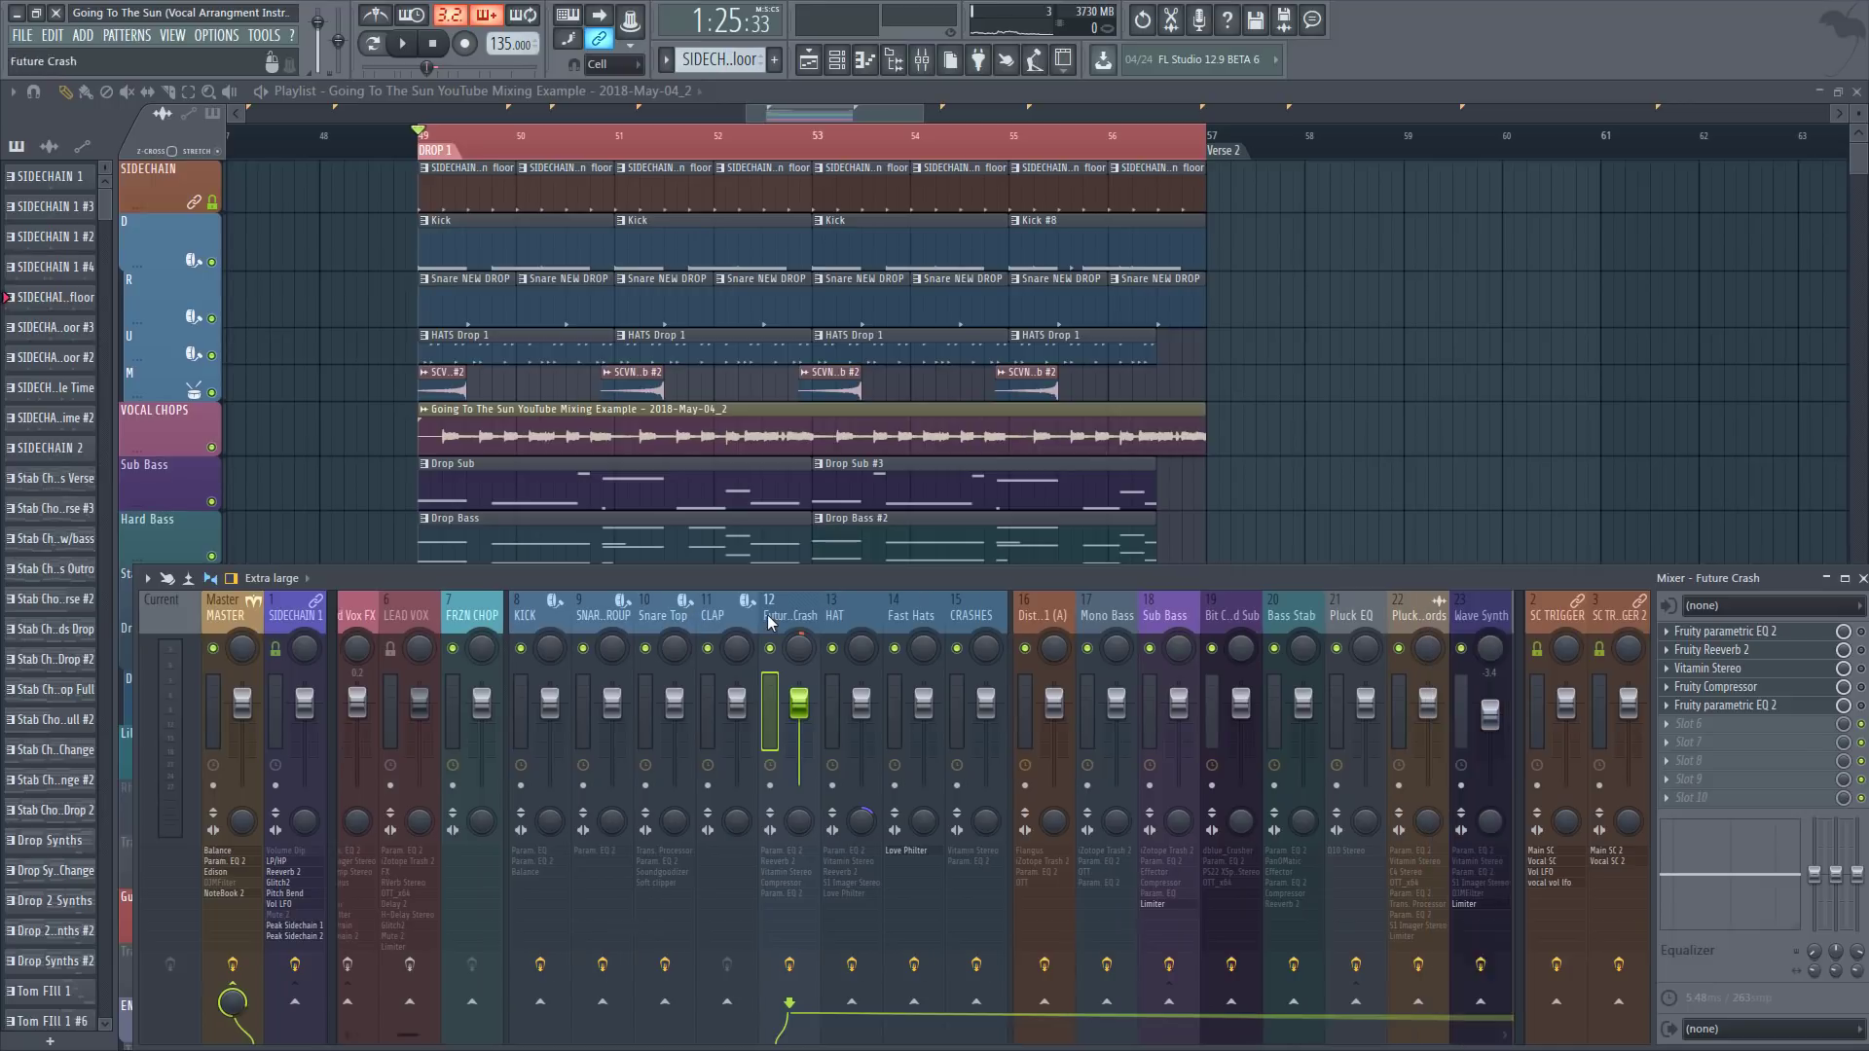
scroll(1003, 615, "left", 9)
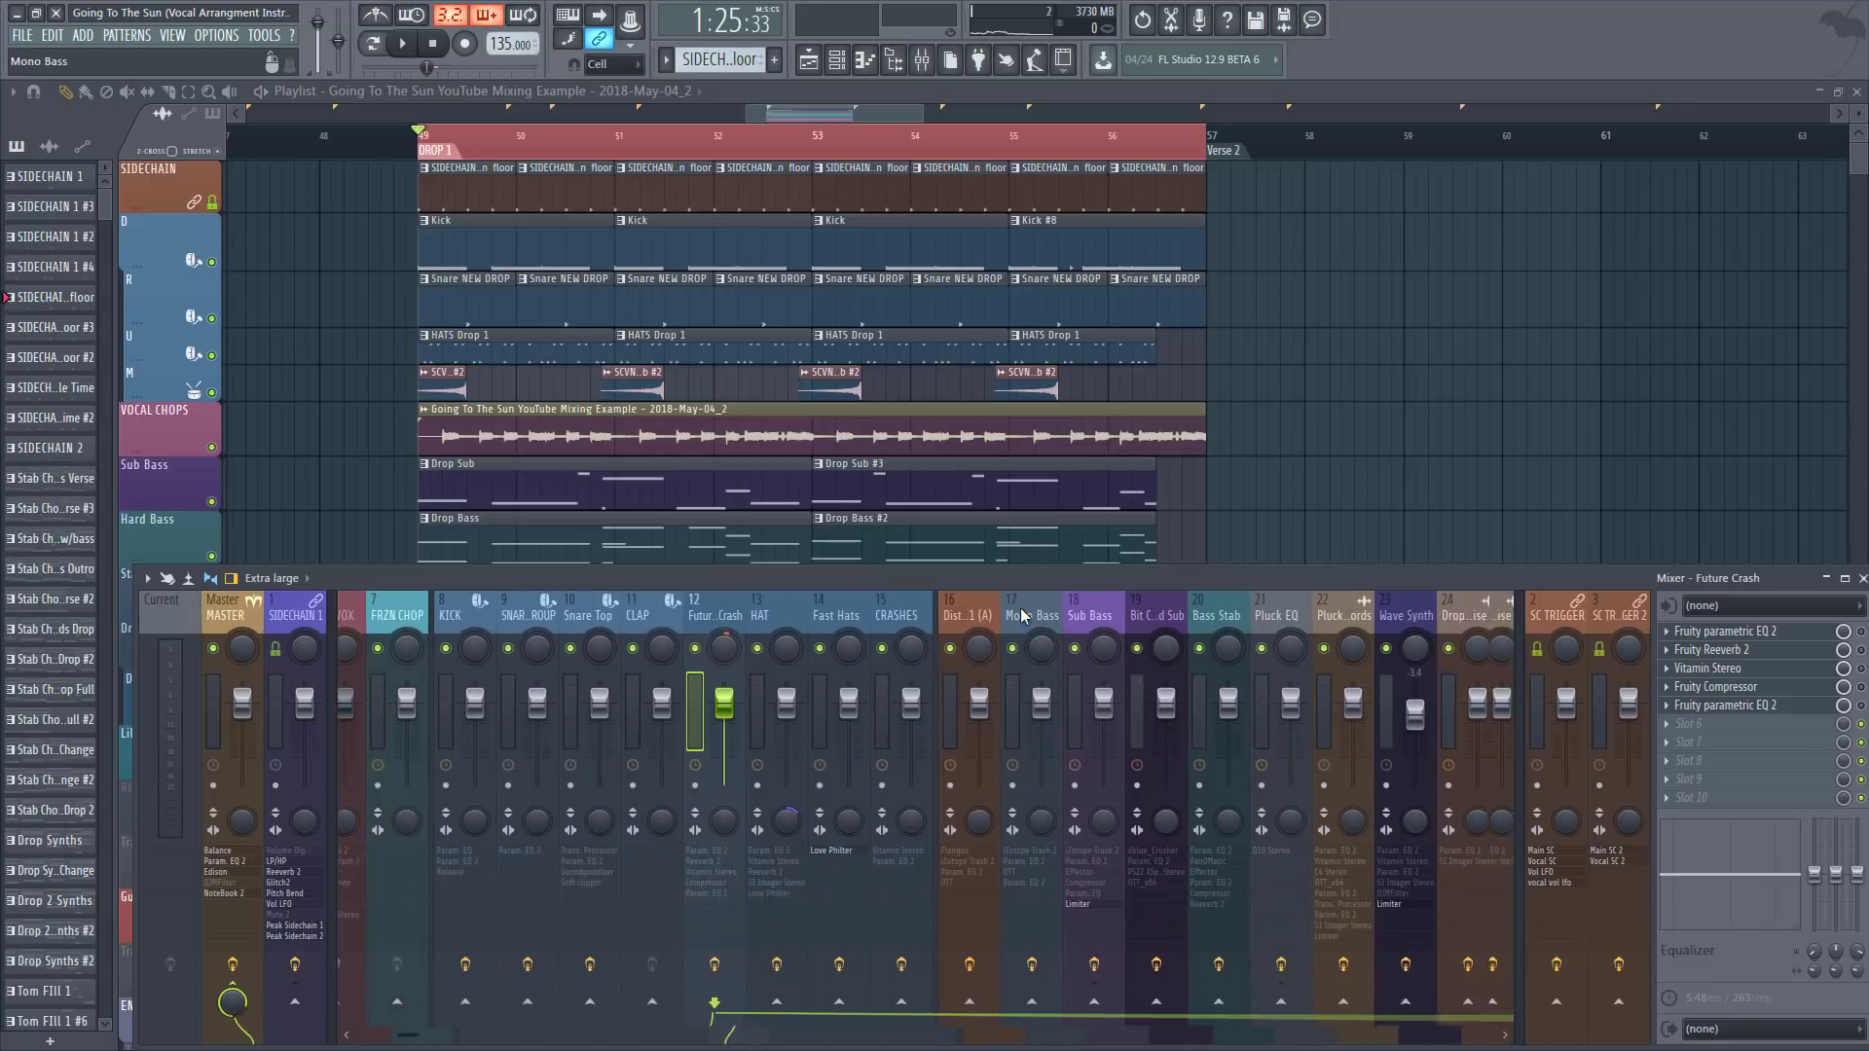
key("F9")
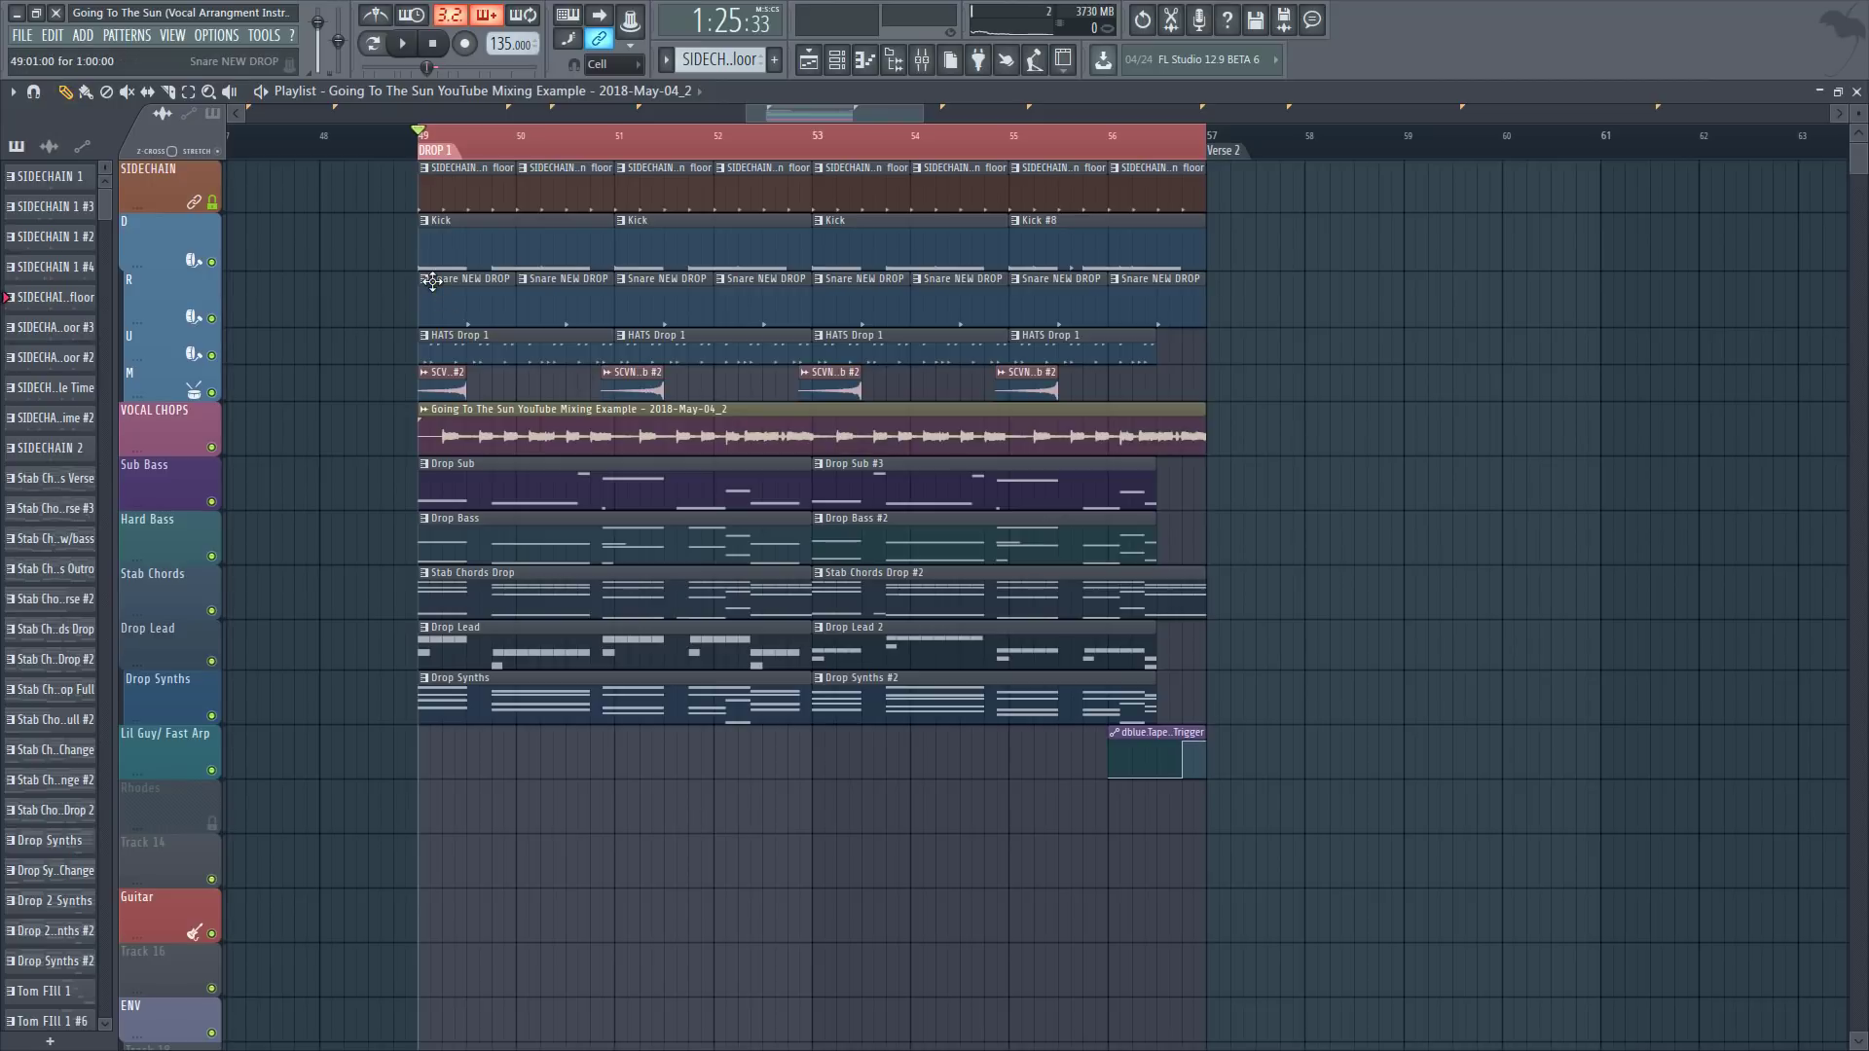
Step: Reopen the mixer, select the KICK track and show its Fruity parametric EQ 2 and Fruity Balance effects
scroll(520, 143, "up", 3)
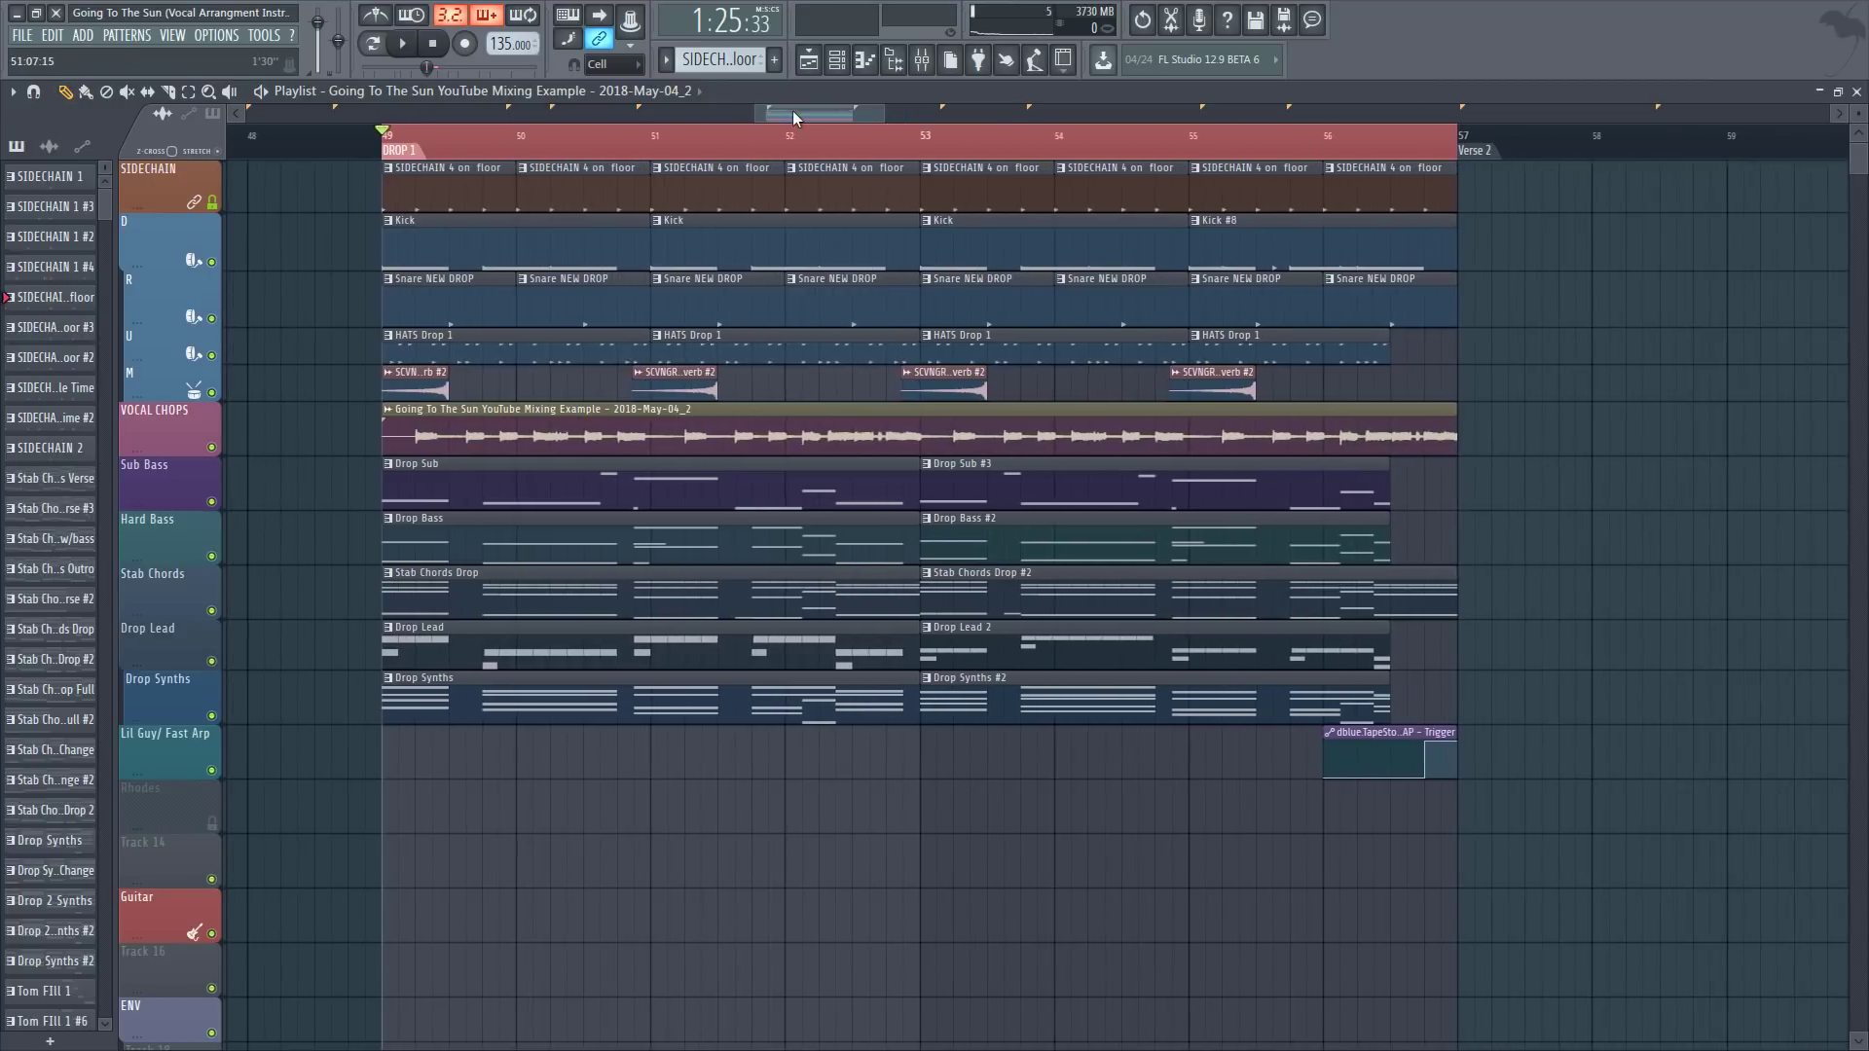
left_click_drag(793, 112, 788, 117)
left_click(932, 63)
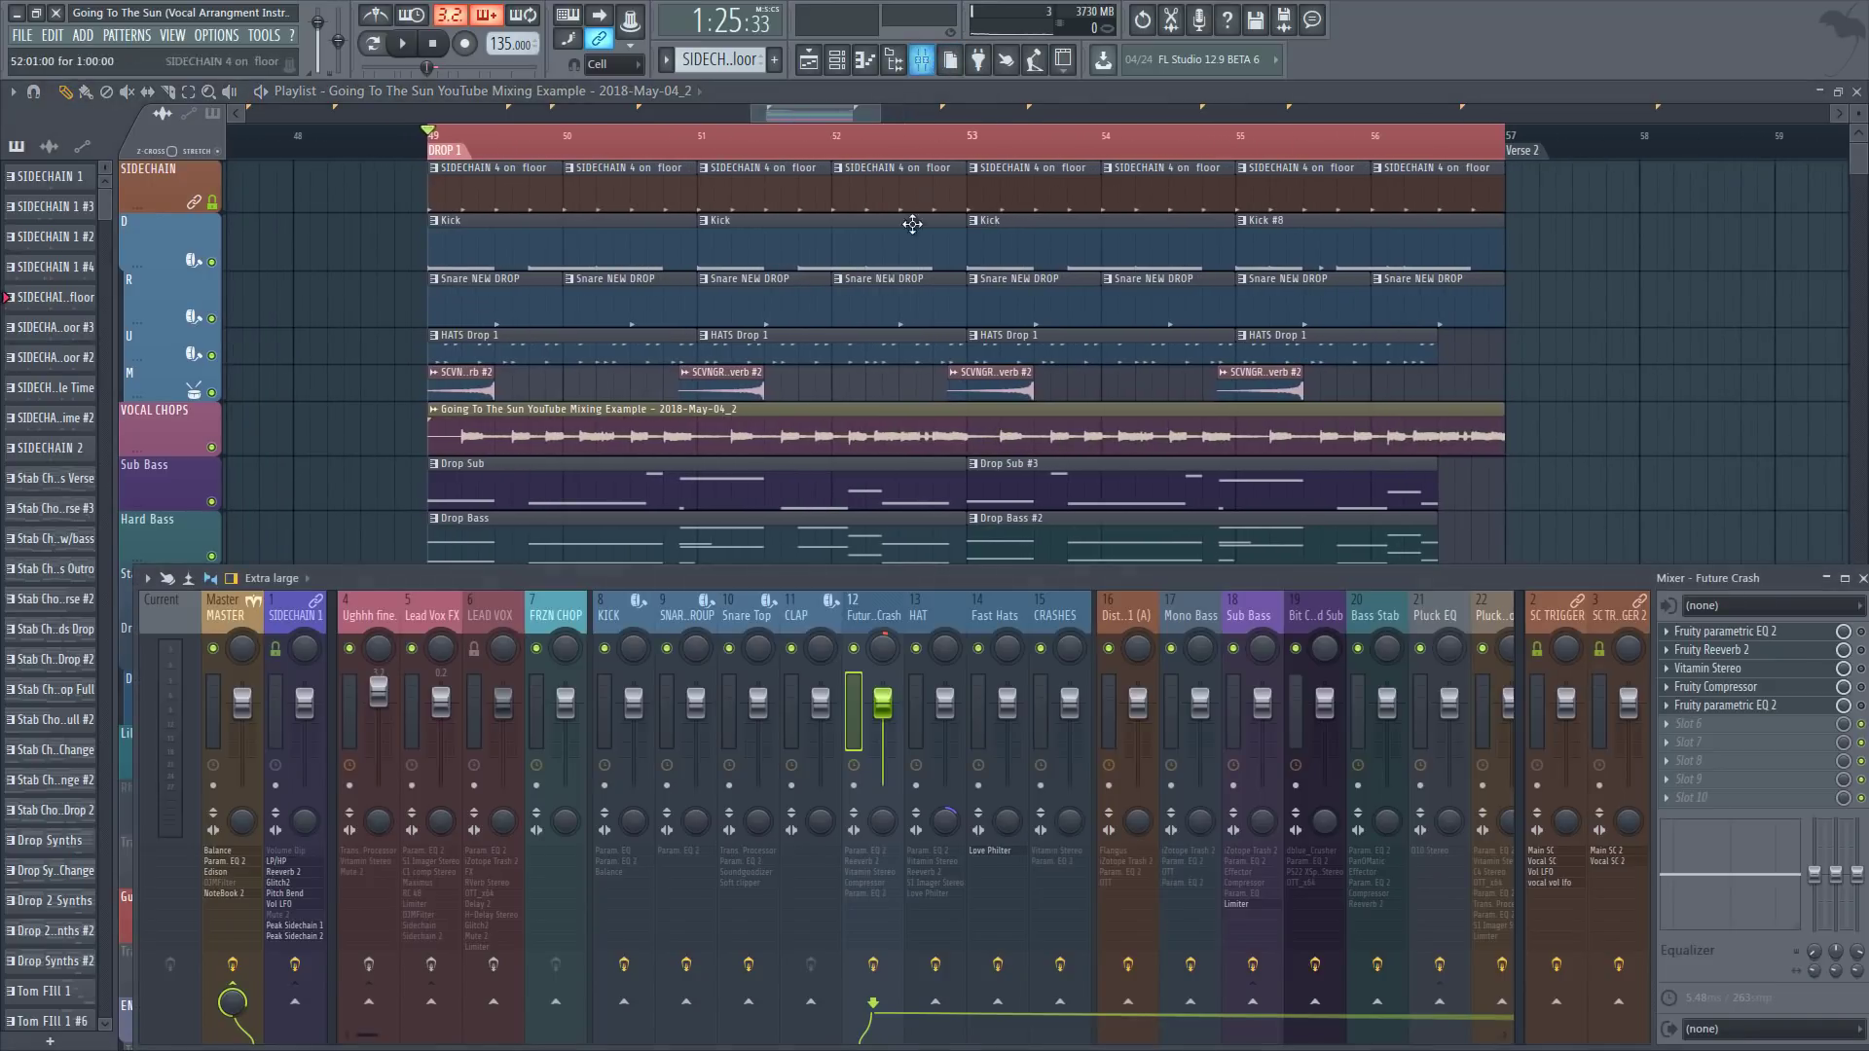
double_click(628, 620)
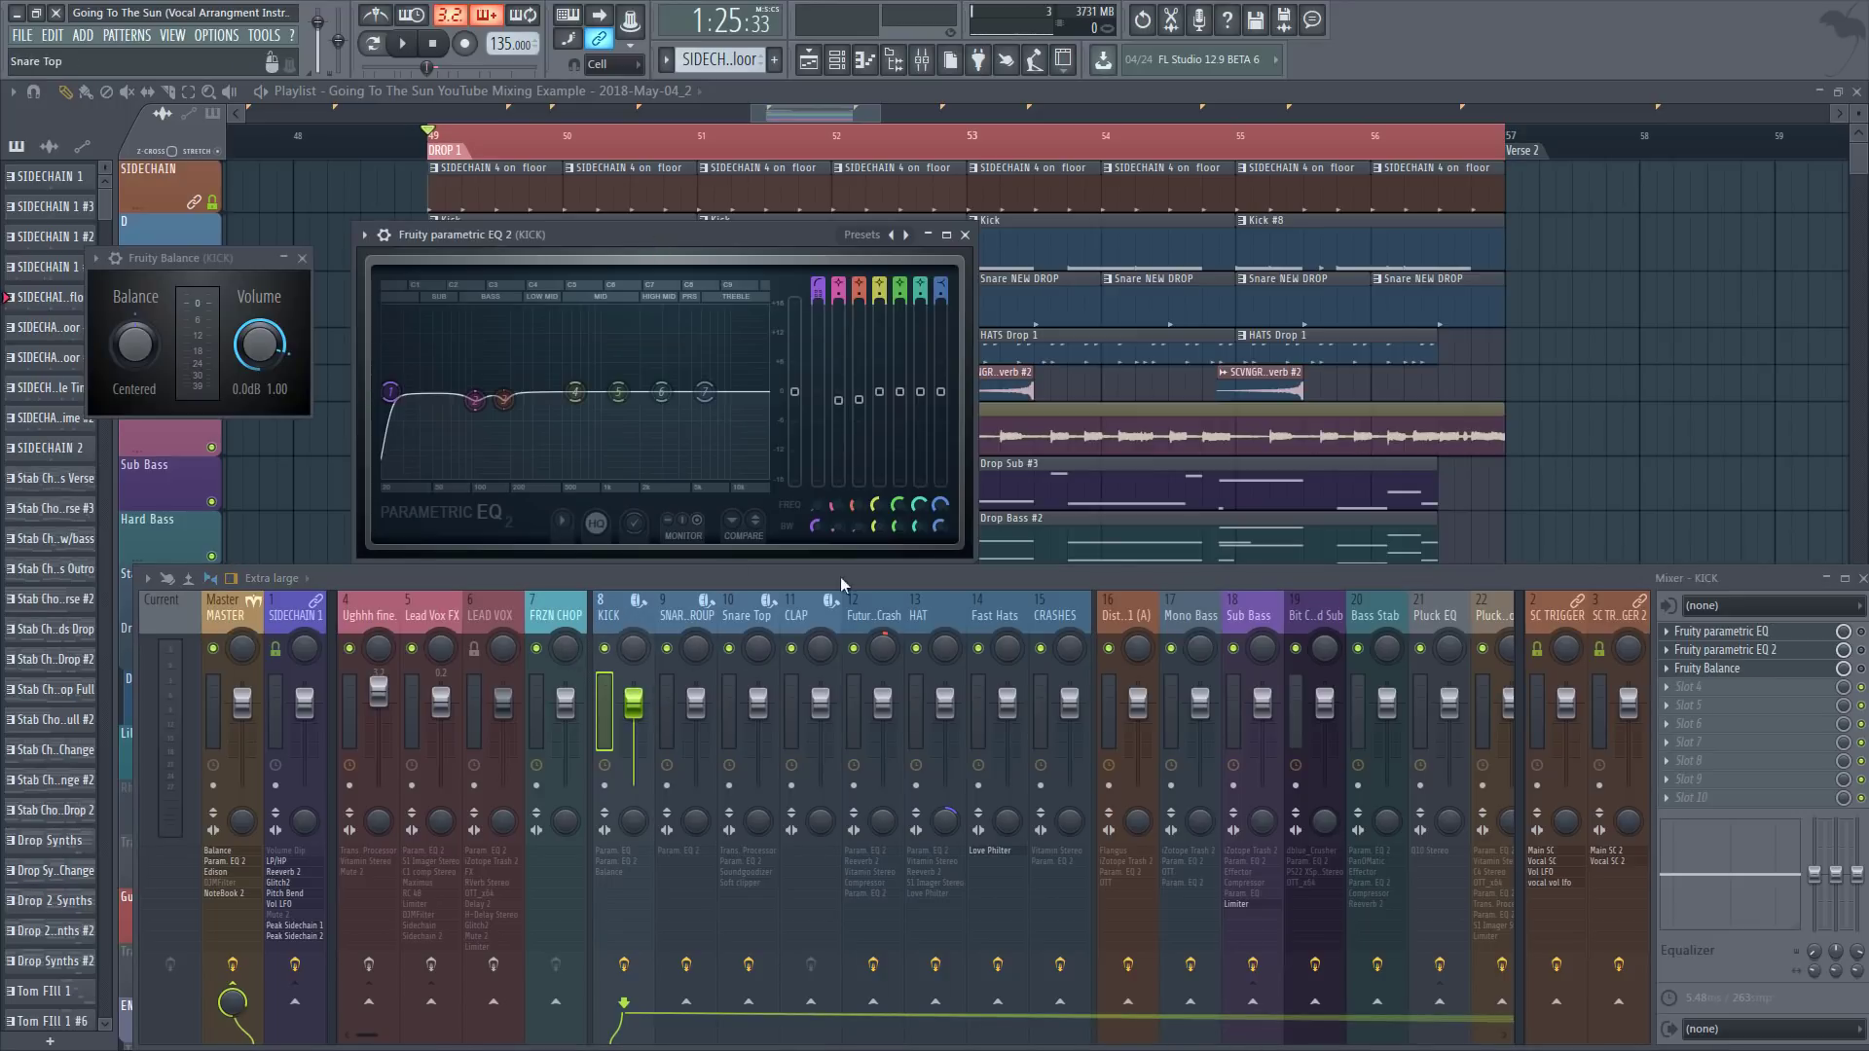
Step: Close the plugin and mixer windows and solo the Drop Synths track in the playlist
key("F12")
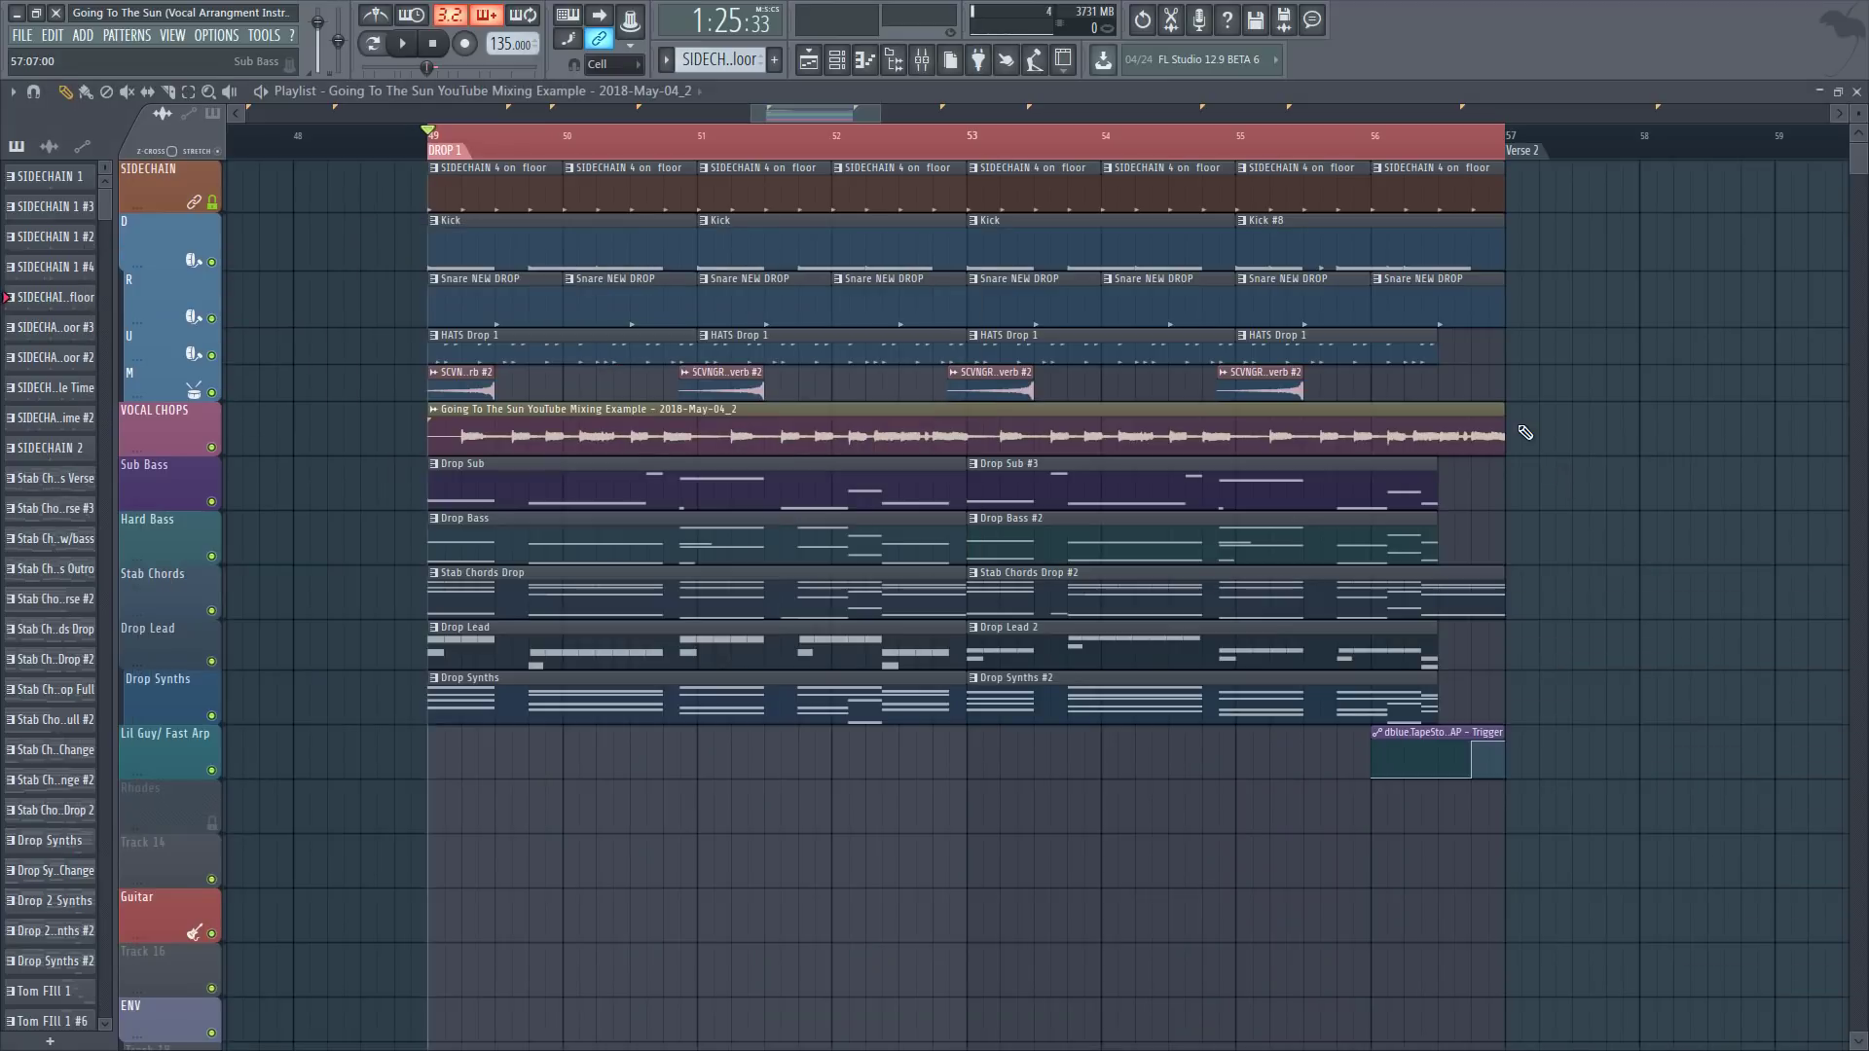
scroll(457, 151, "up", 2)
left_click(932, 61)
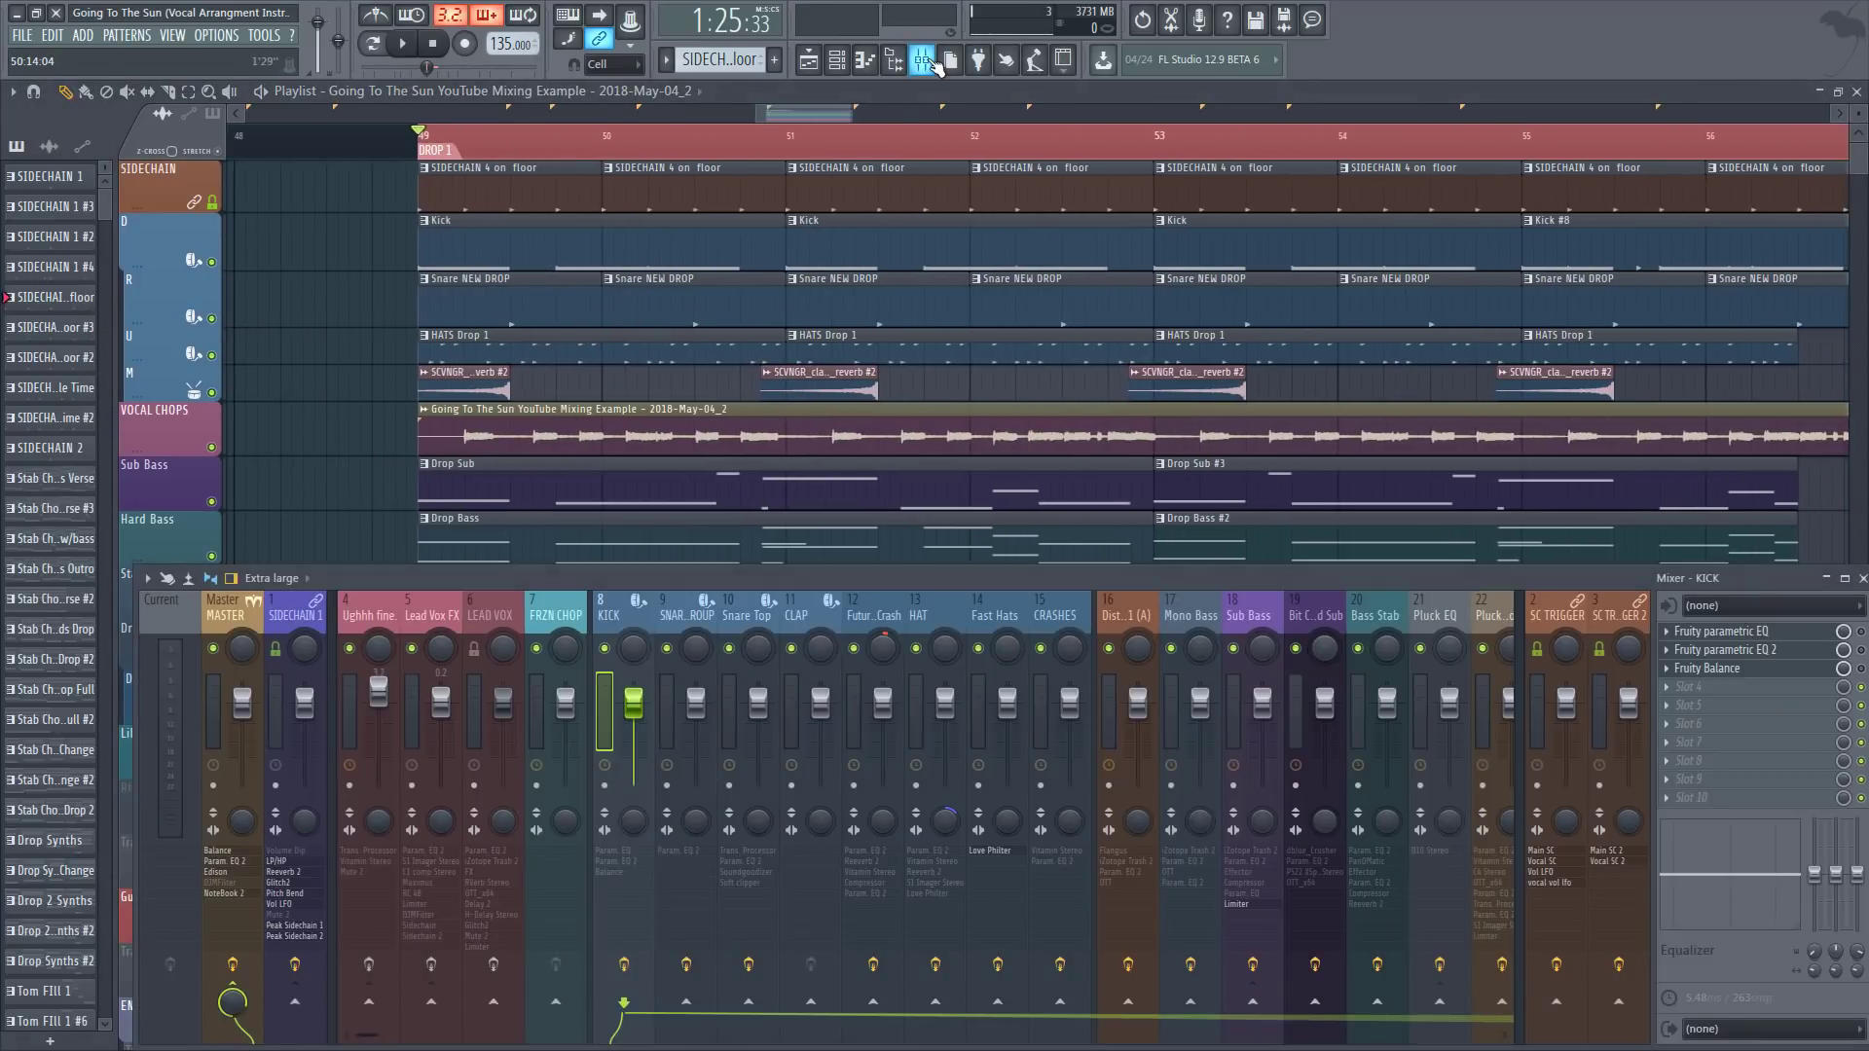
key("F9")
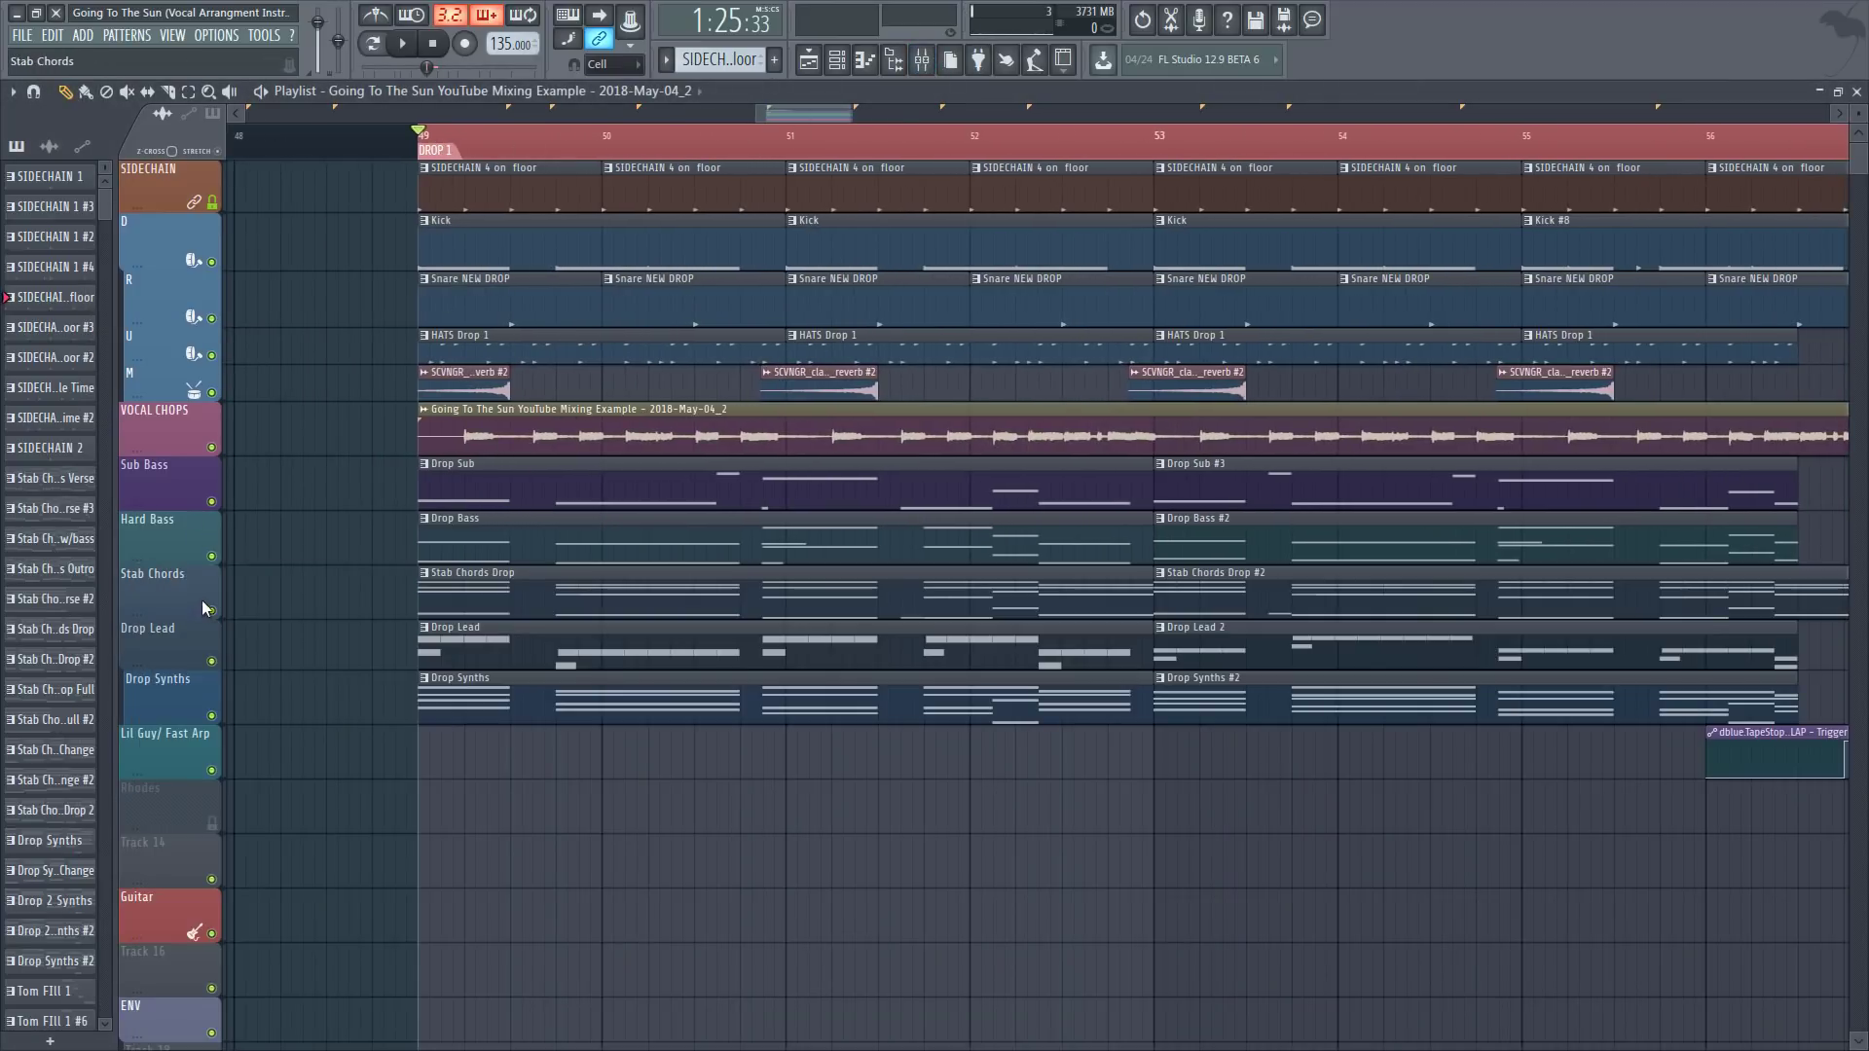
right_click(211, 716)
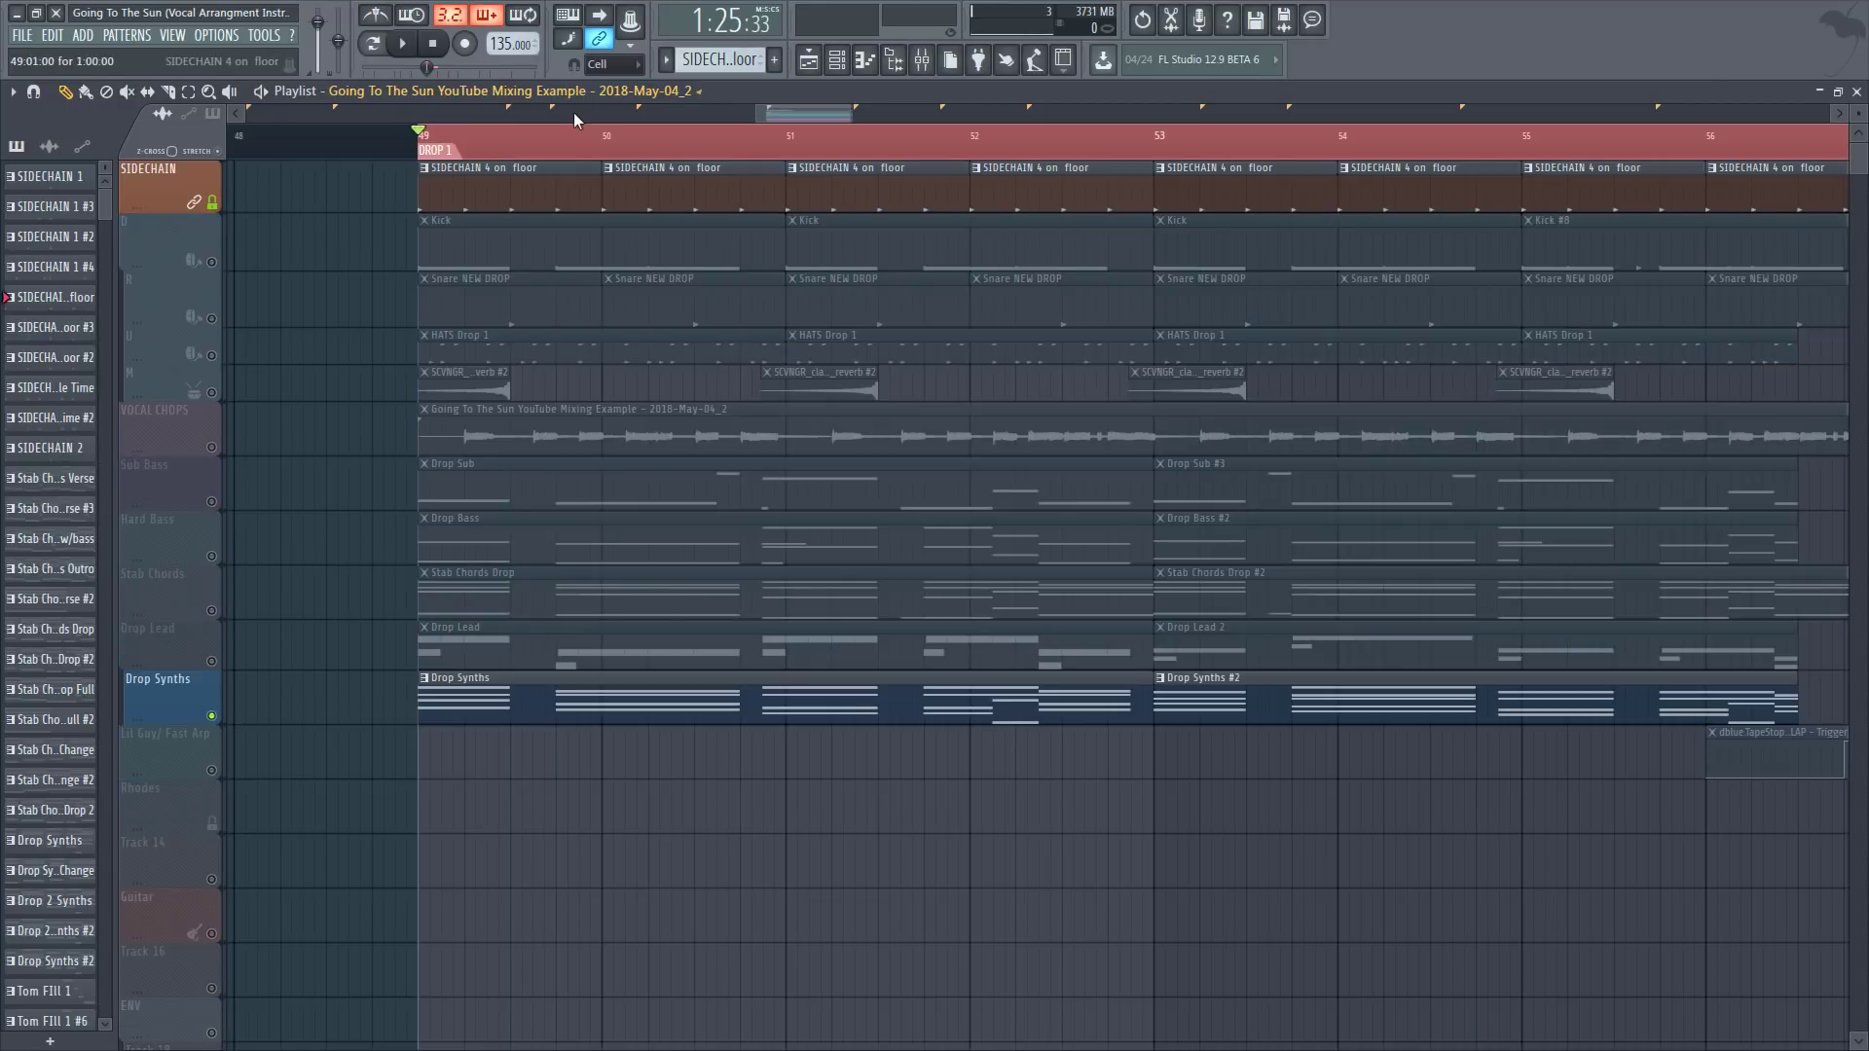
Step: Place the playhead just before bar 51 in the DROP 1 section
scroll(575, 115, "down", 6)
left_click(573, 146)
scroll(572, 146, "up", 4)
left_click(548, 145)
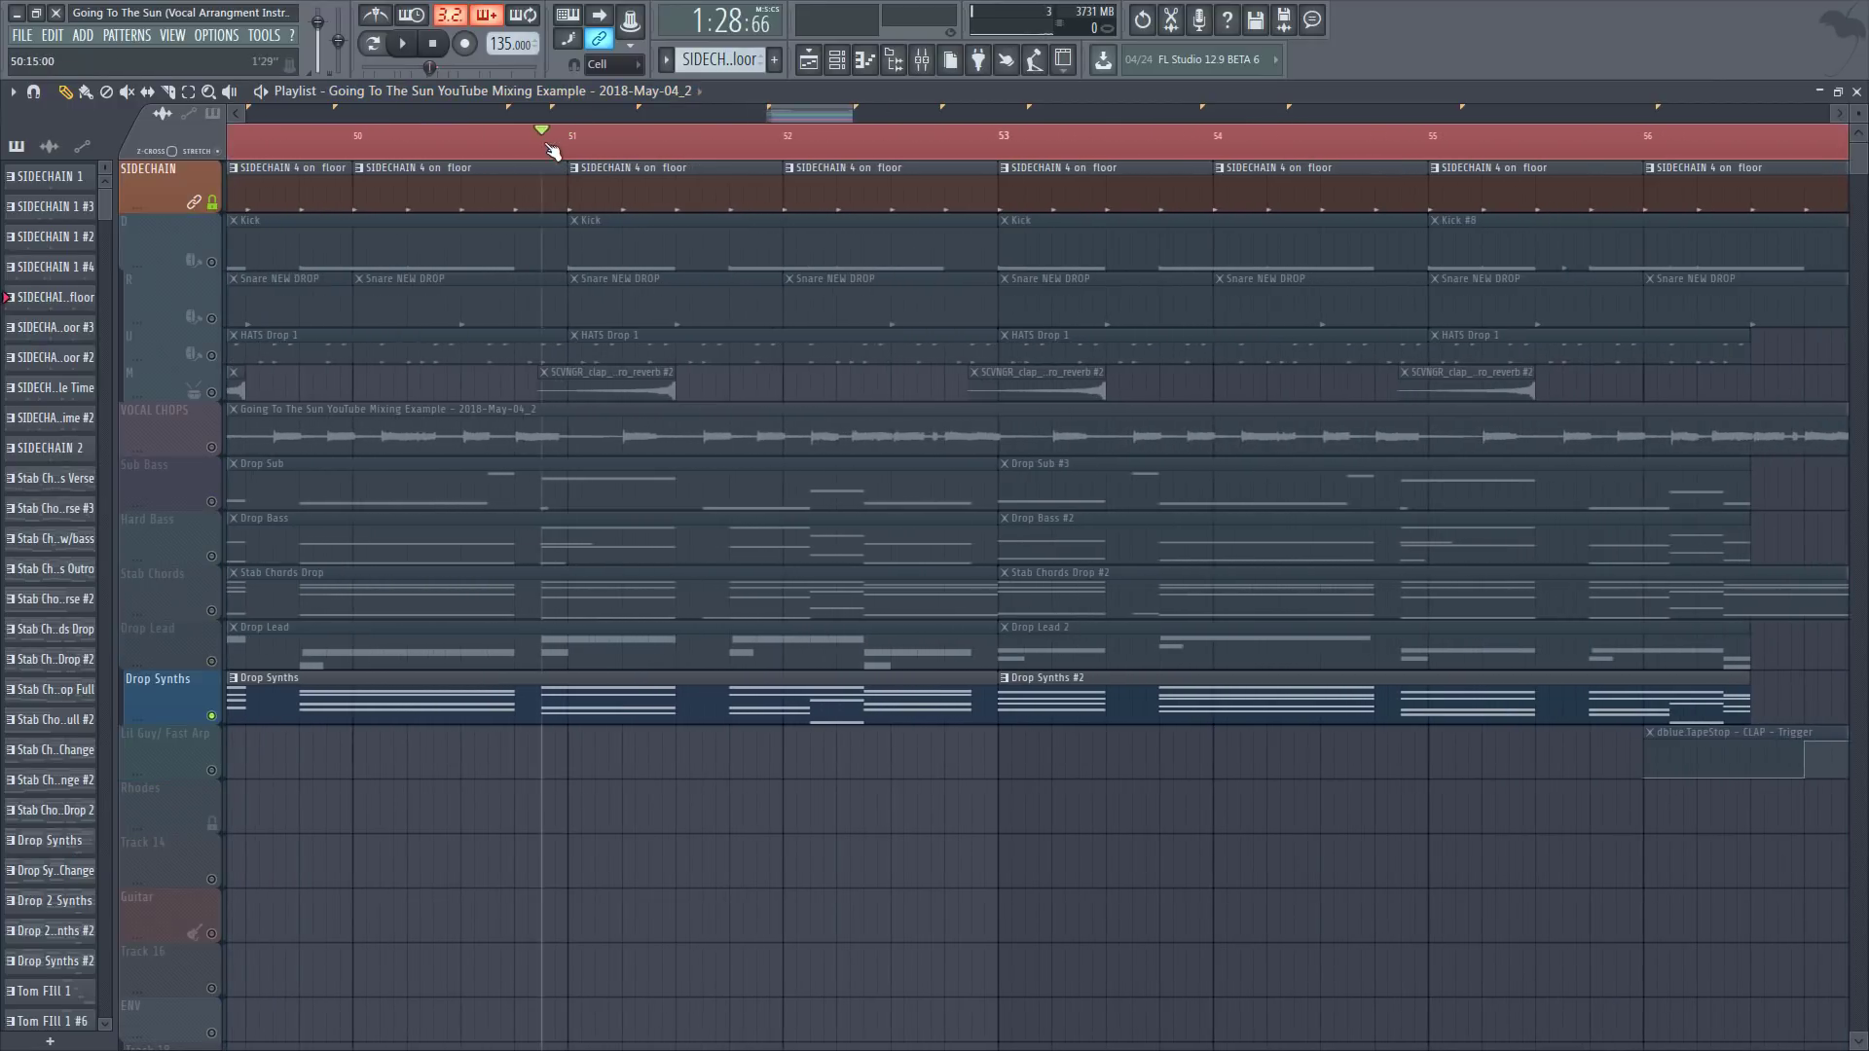
Step: Select the Wave Synth mixer track and open its Vitamin Stereo and Fruity parametric EQ 2 effects
left_click(925, 60)
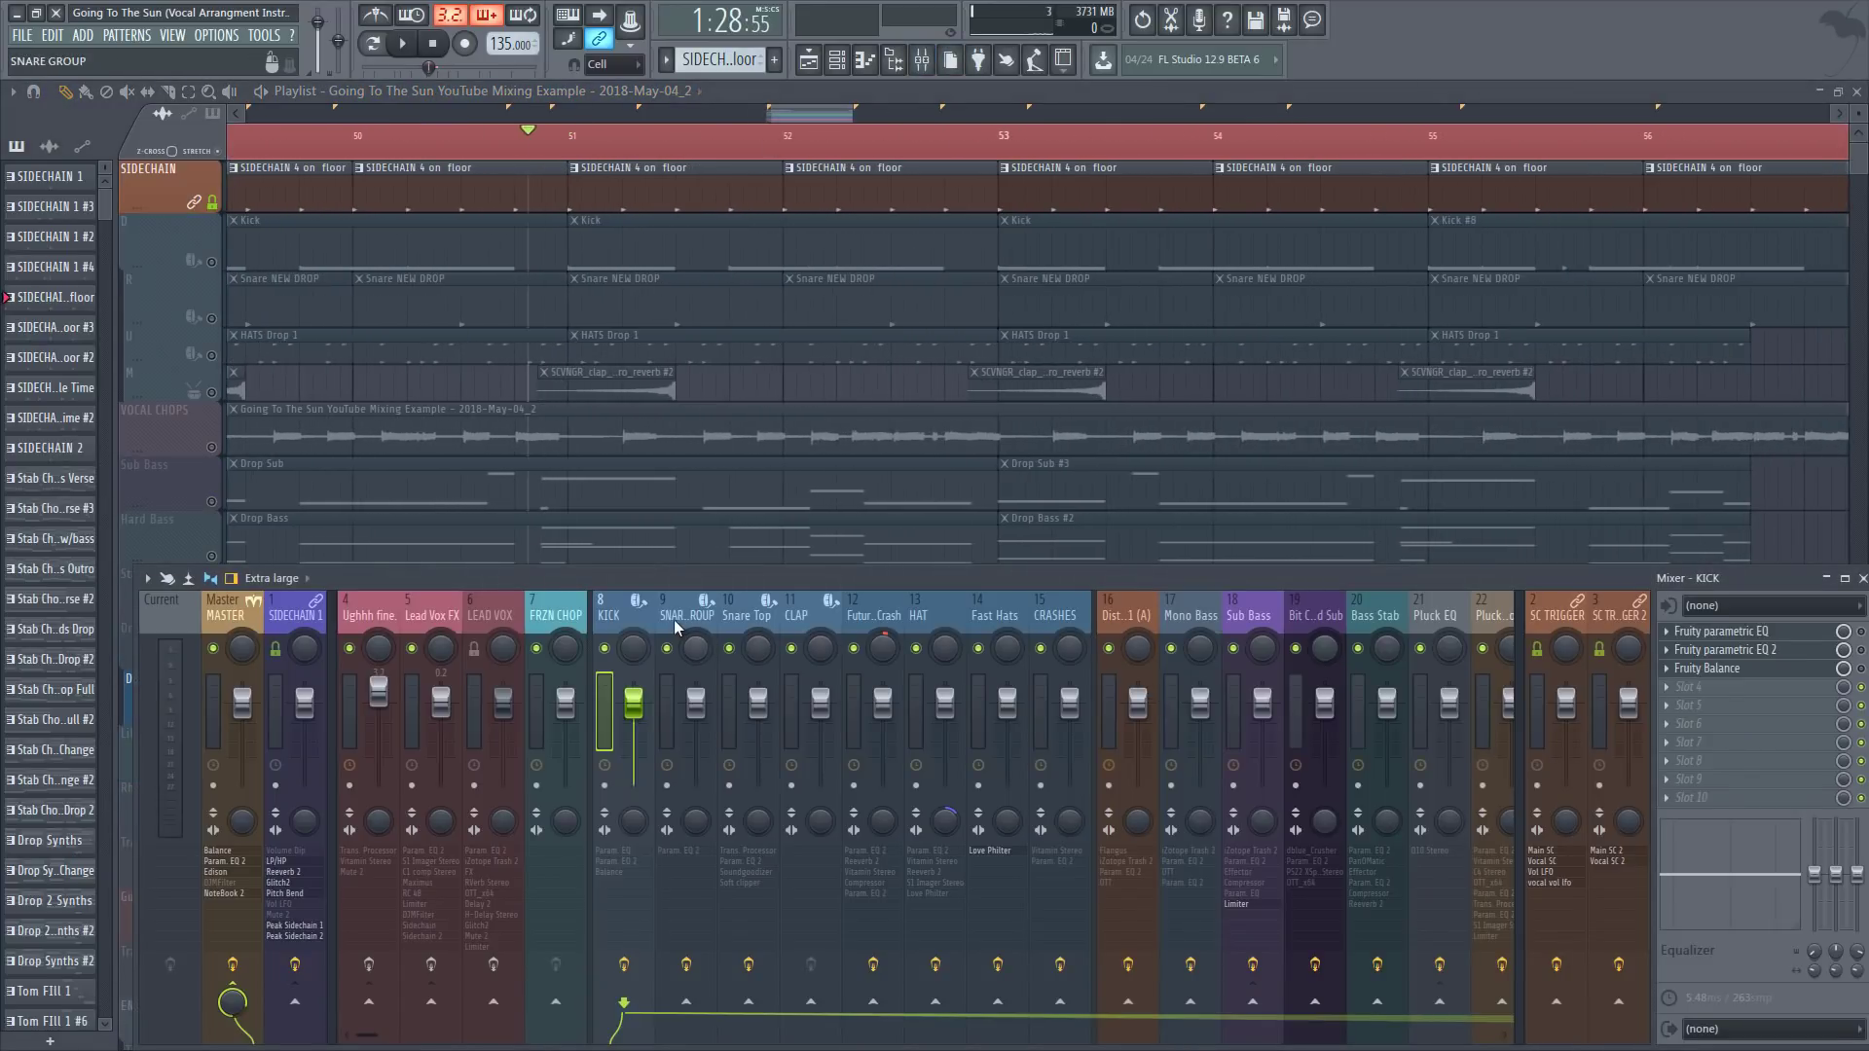
scroll(675, 615, "down", 6)
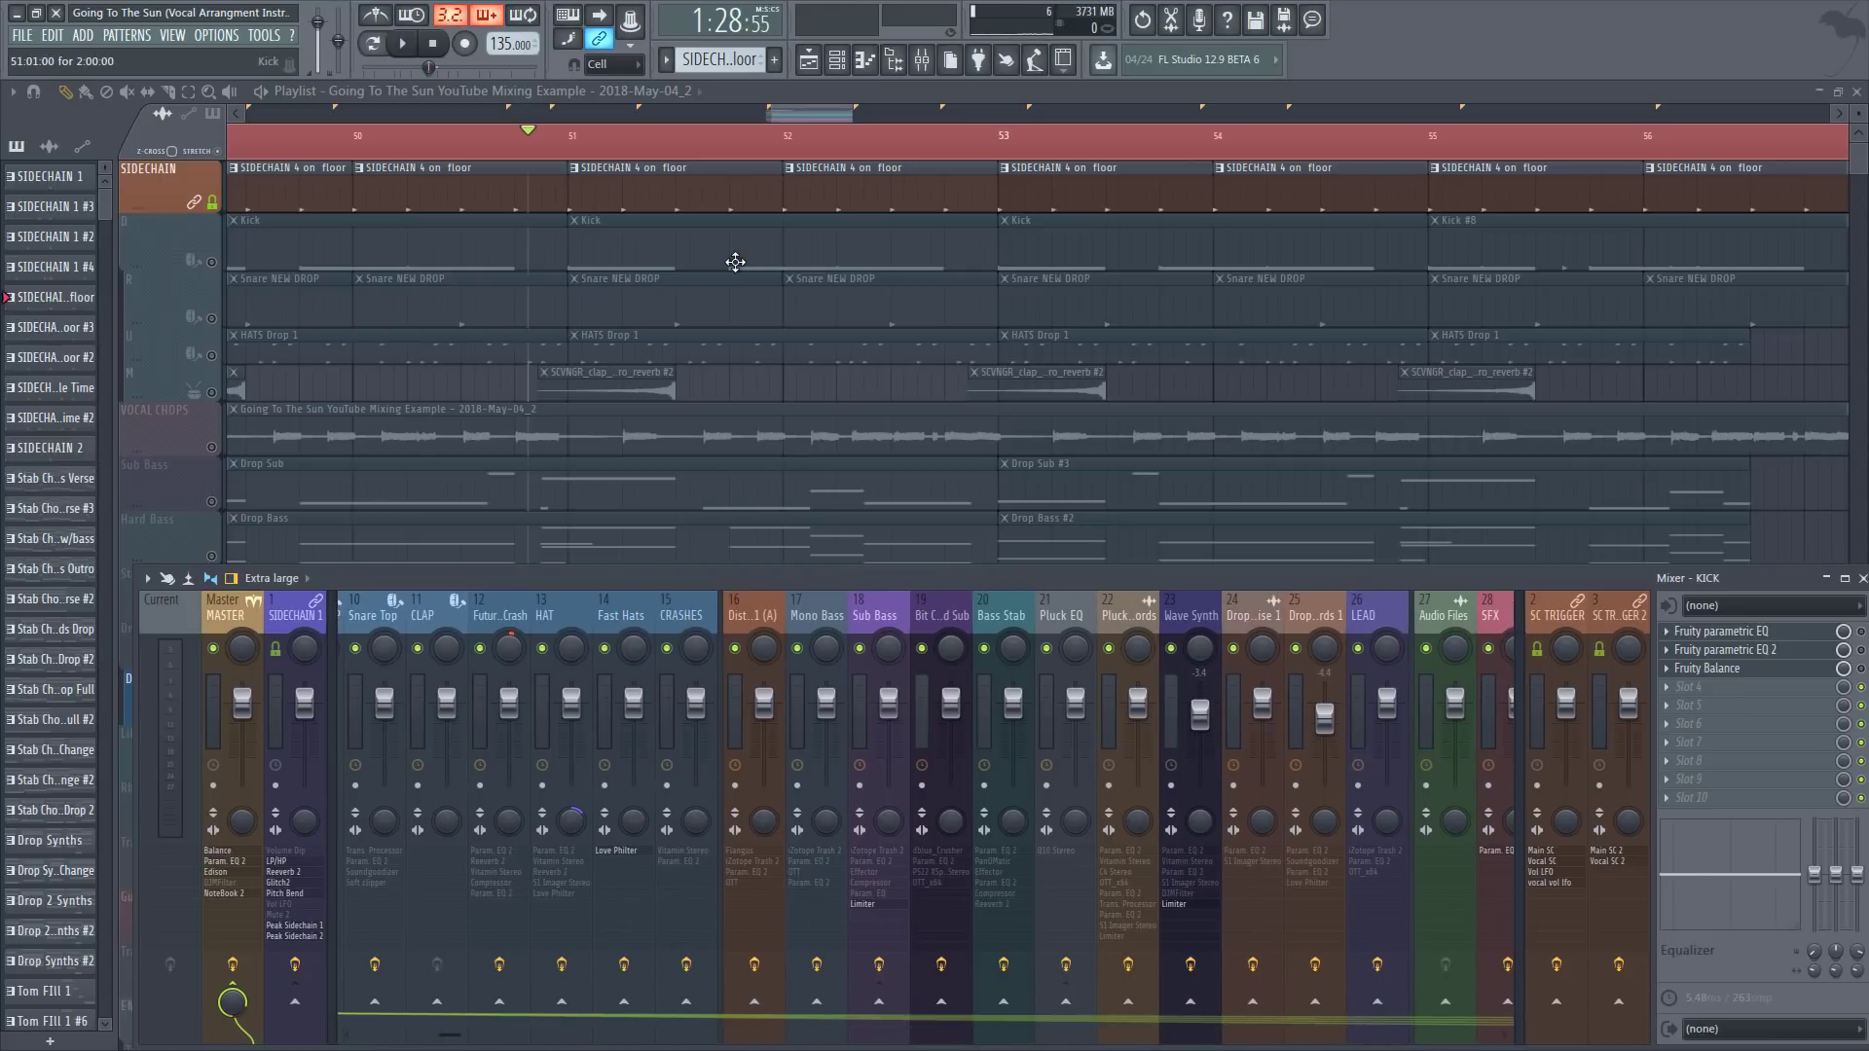
scroll(793, 284, "down", 4)
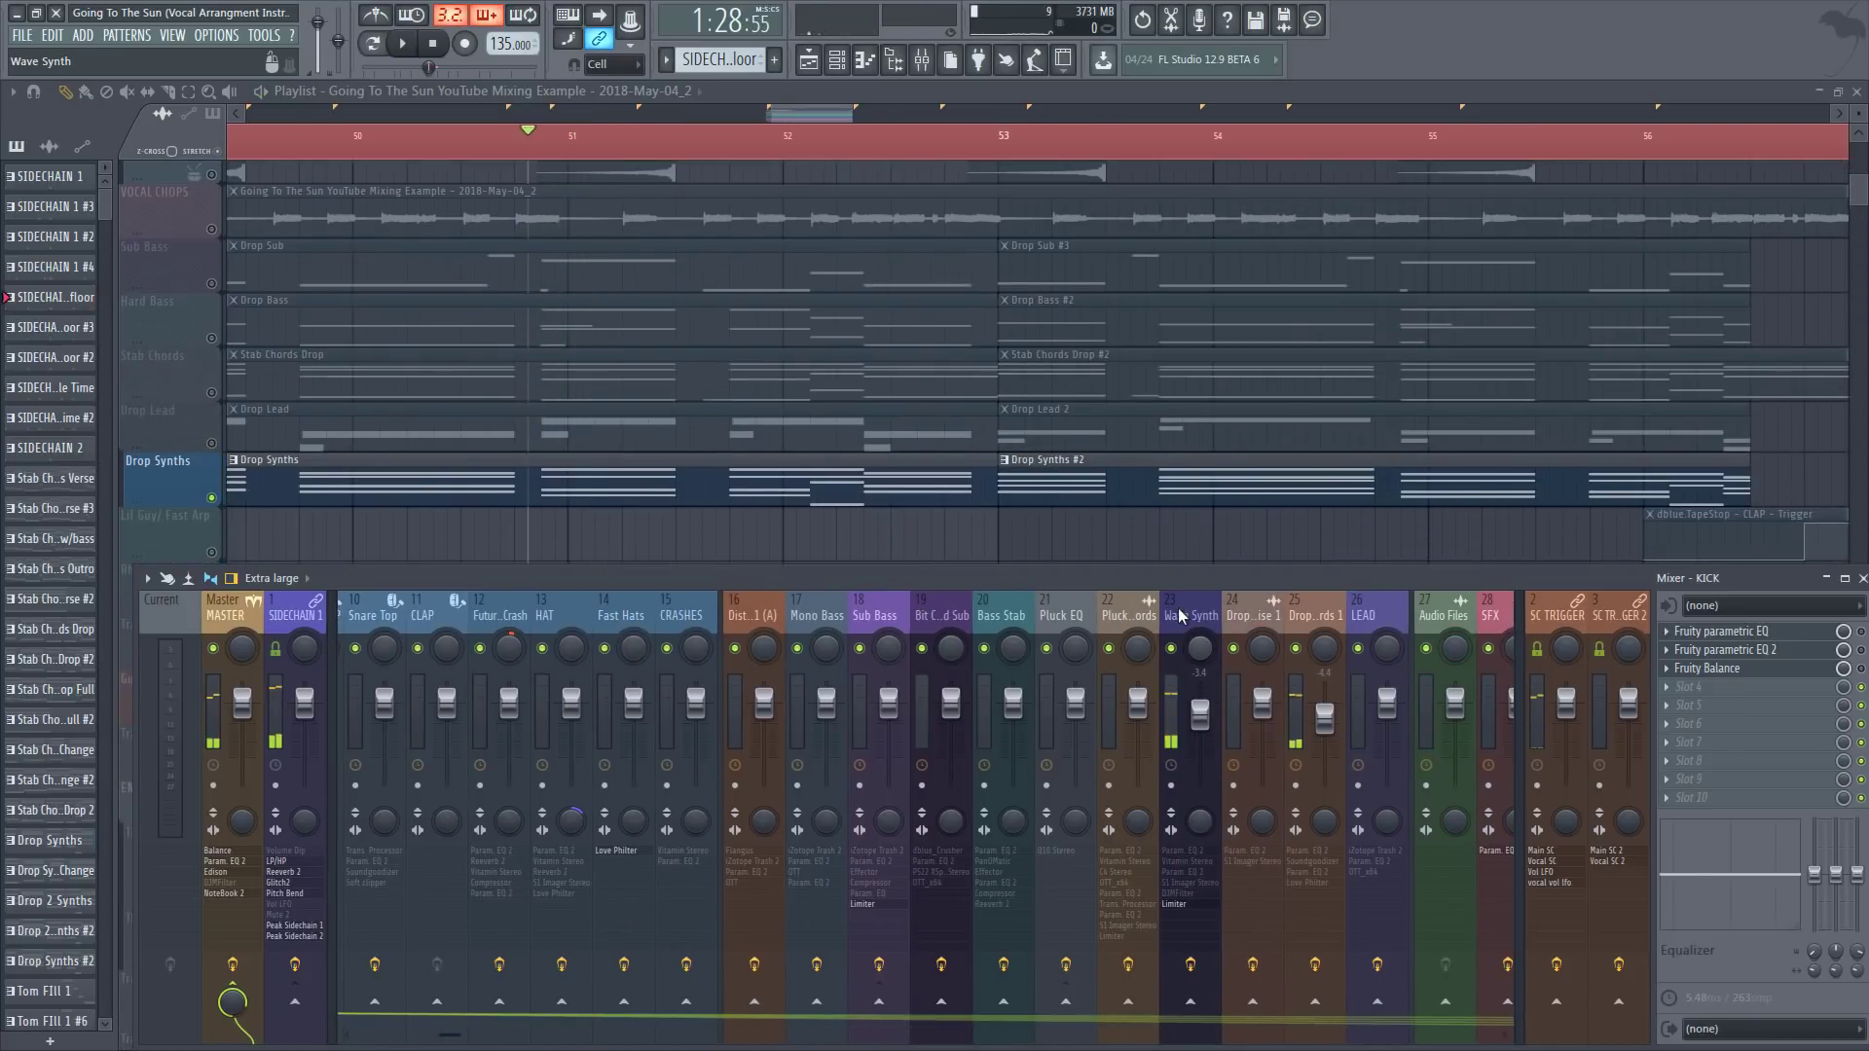
left_click(1178, 666)
left_click(1799, 646)
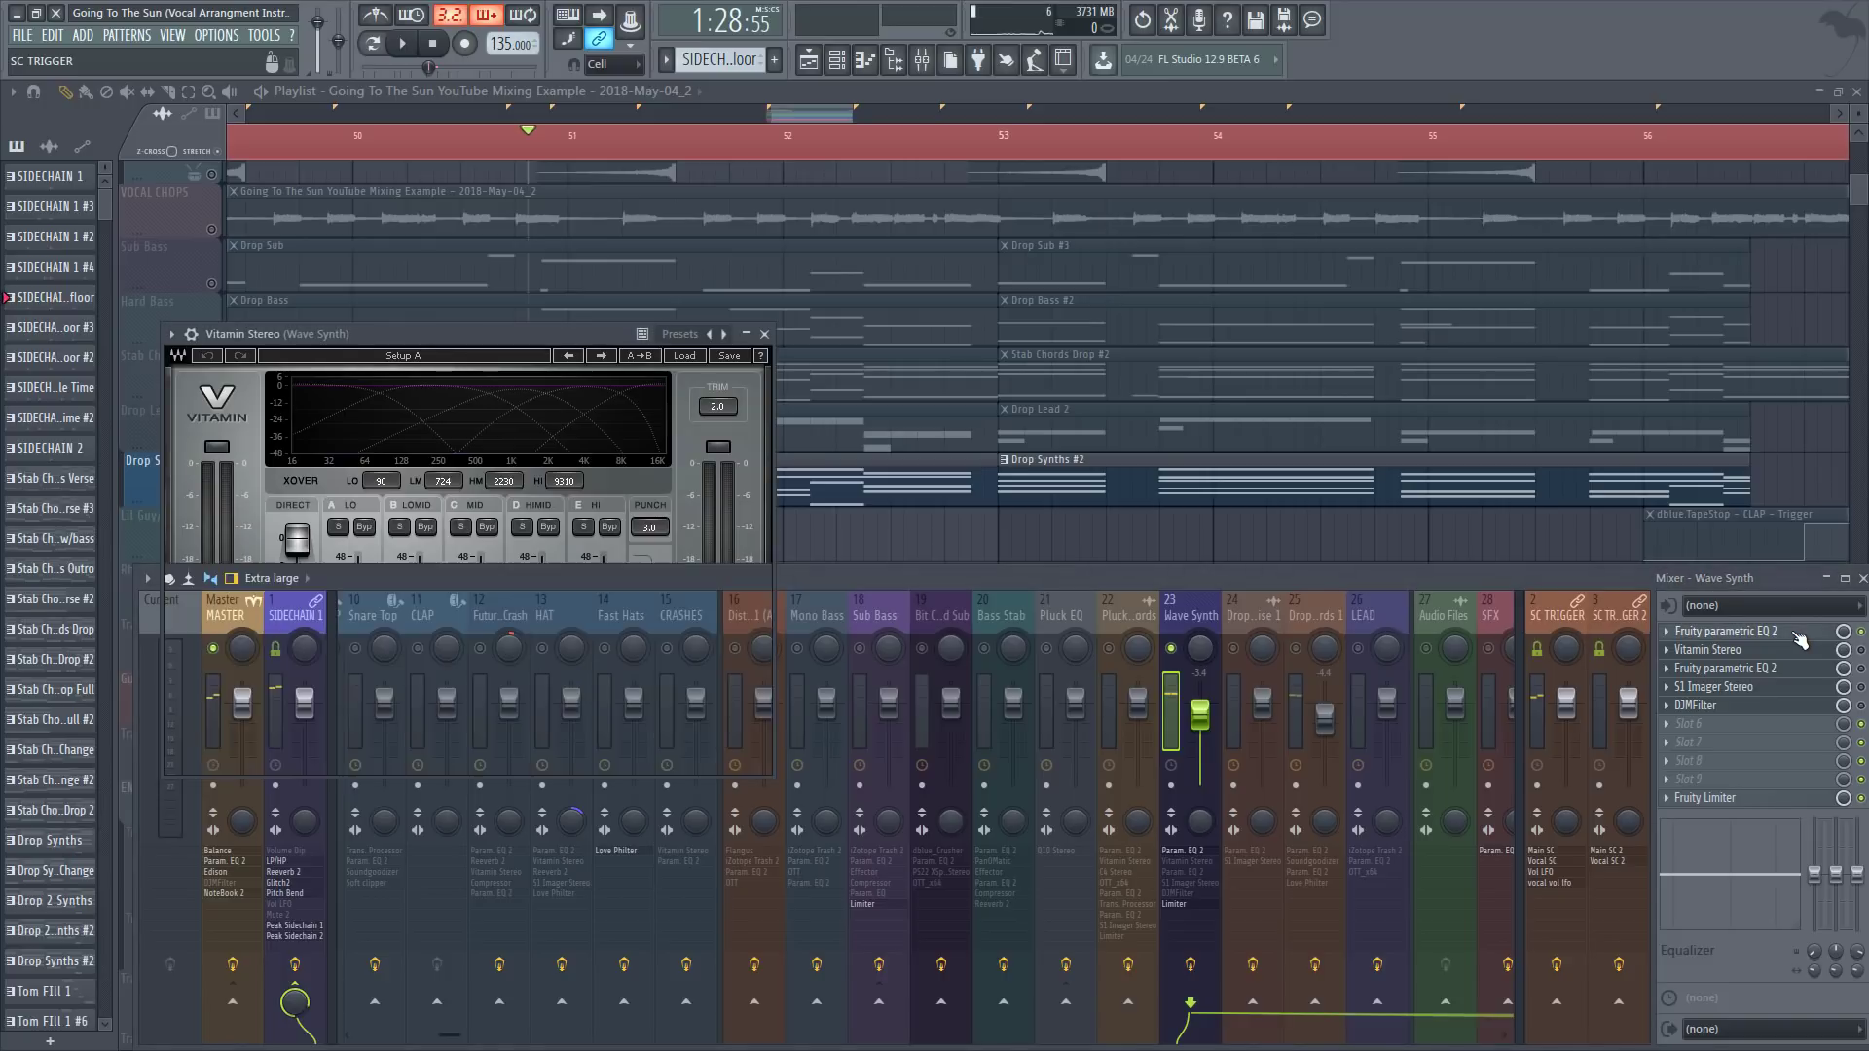
left_click(1799, 635)
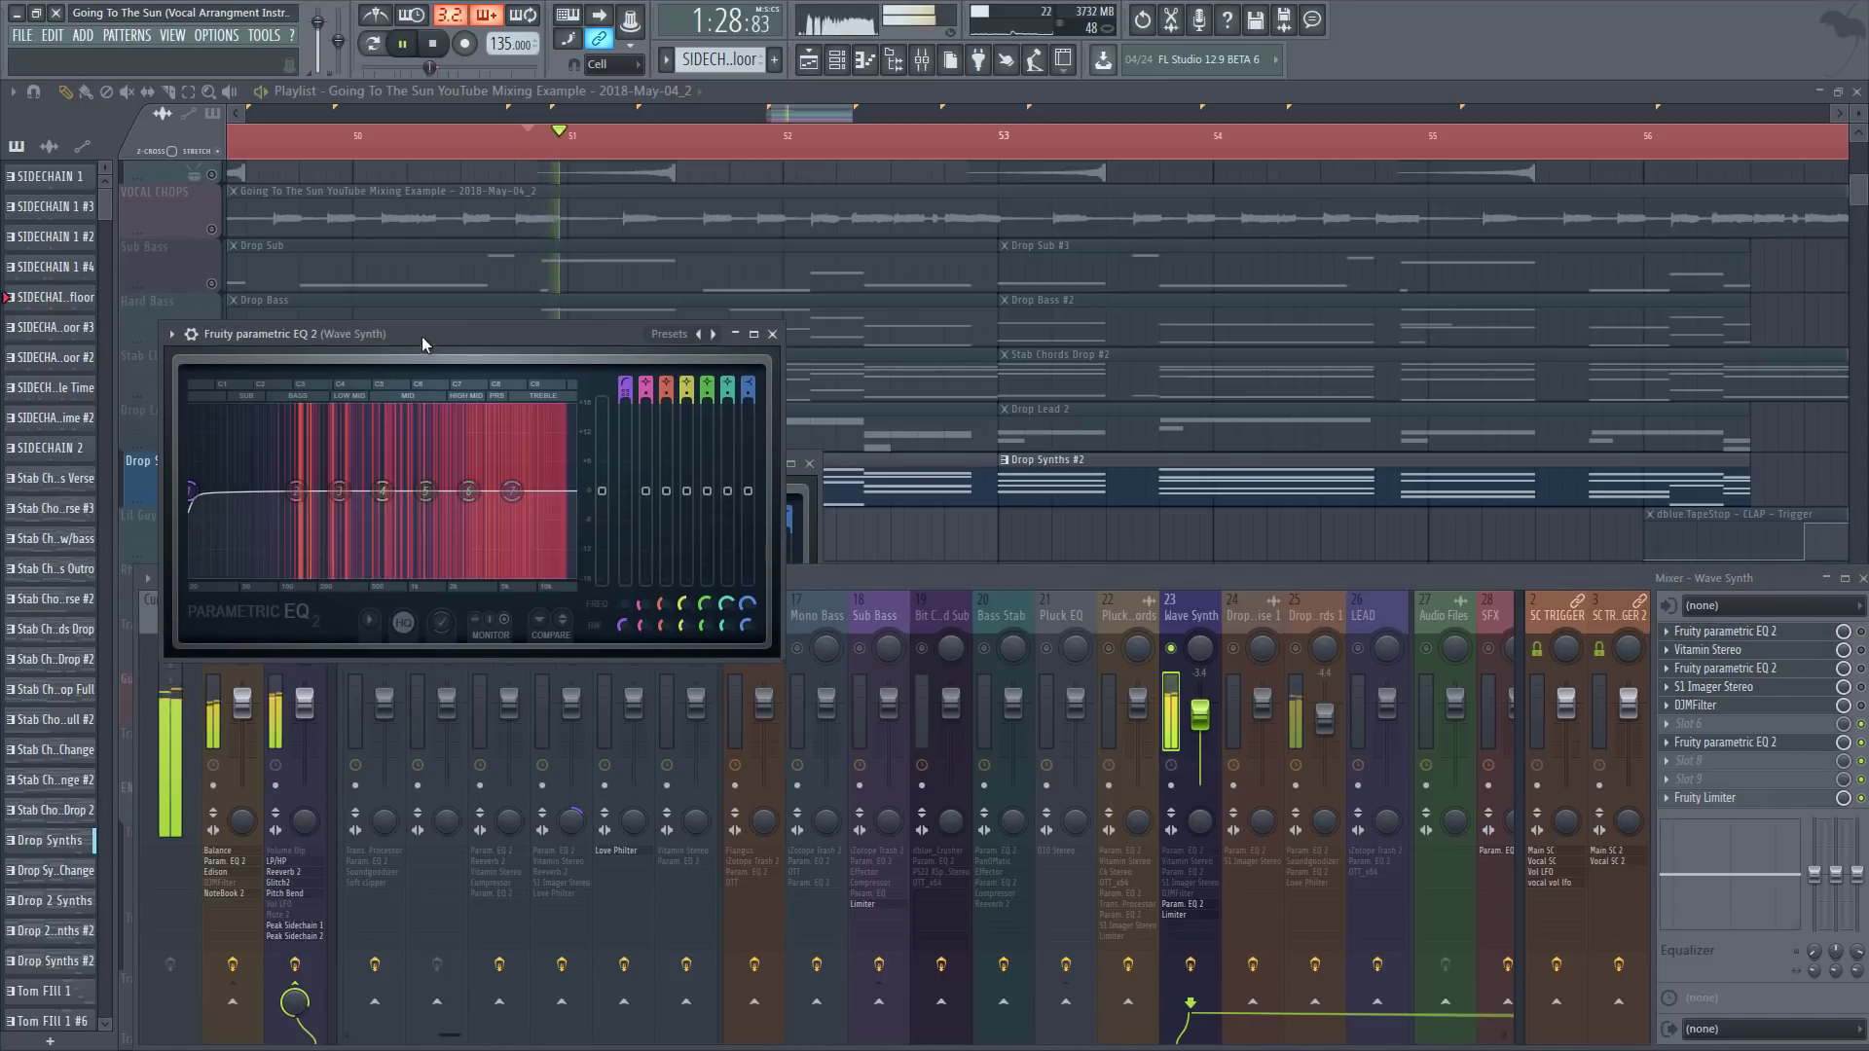
Step: Audition the Drop Synths while examining the frequency display of the Wave Synth's Fruity parametric EQ 2
left_click_drag(423, 336, 569, 261)
key("space")
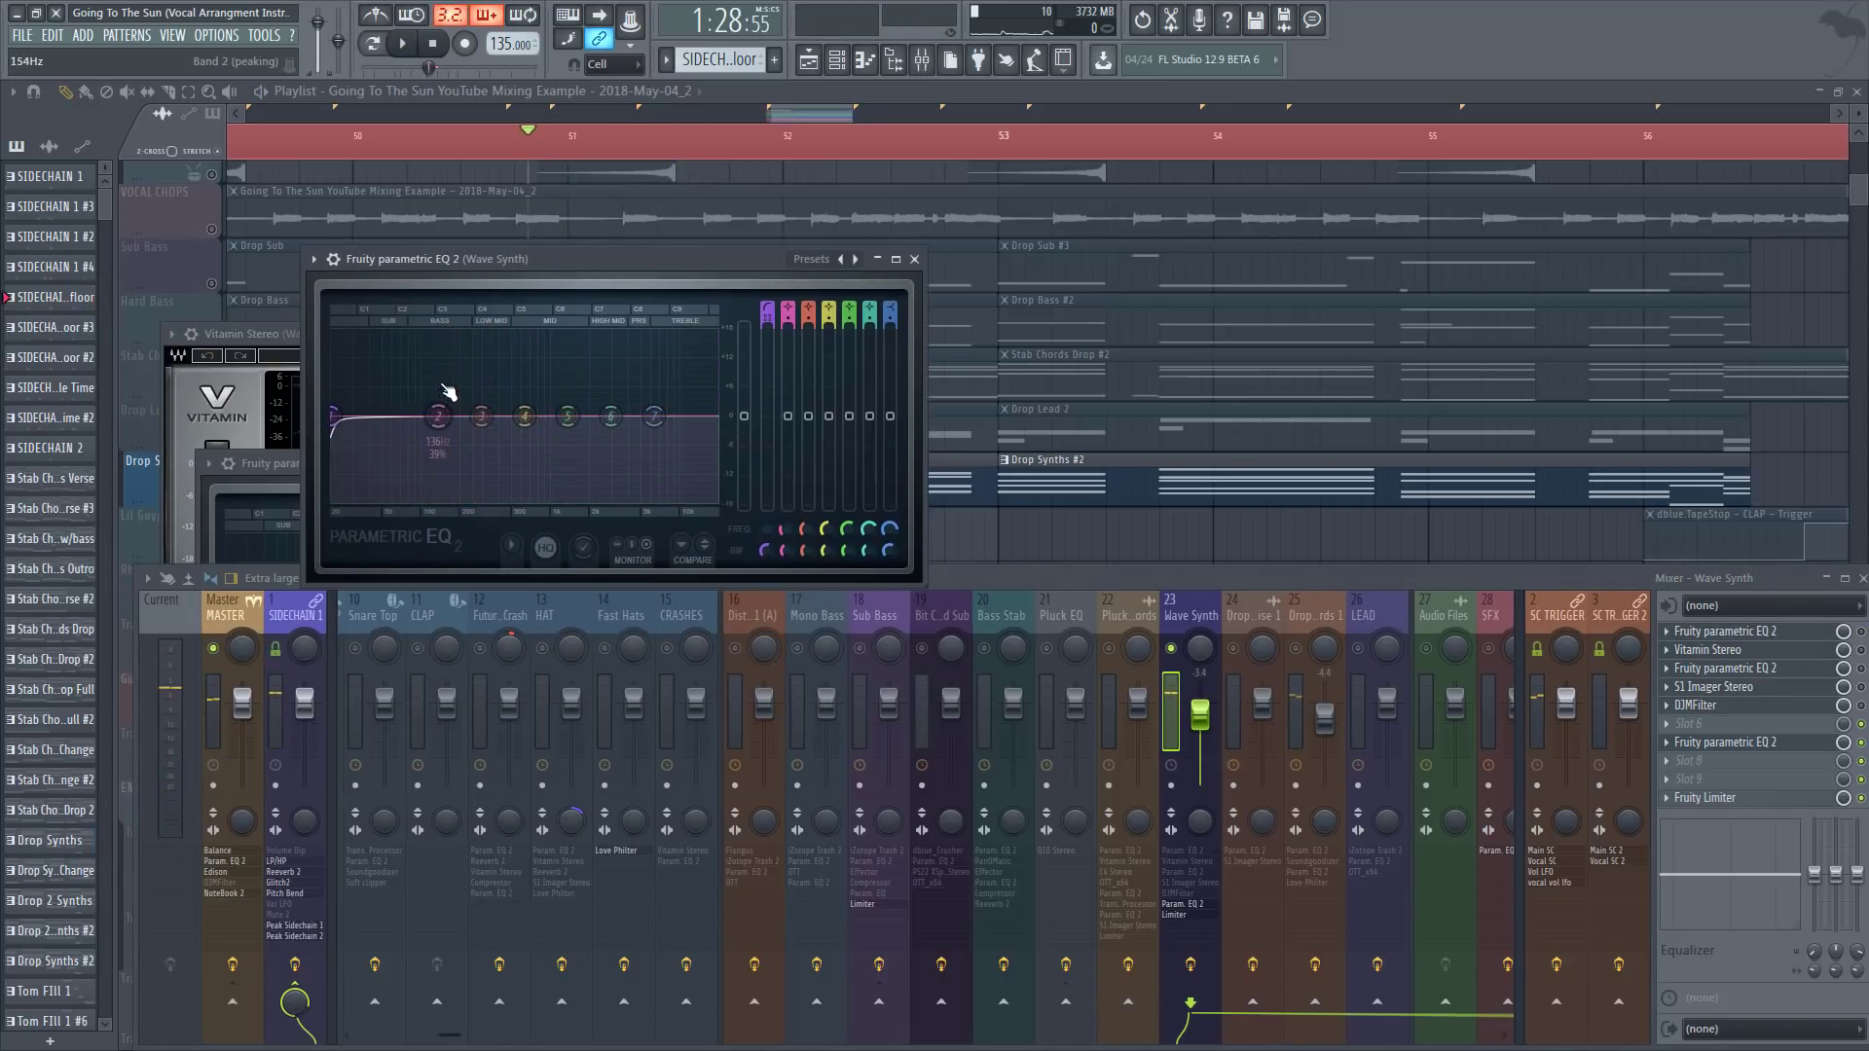
key("space")
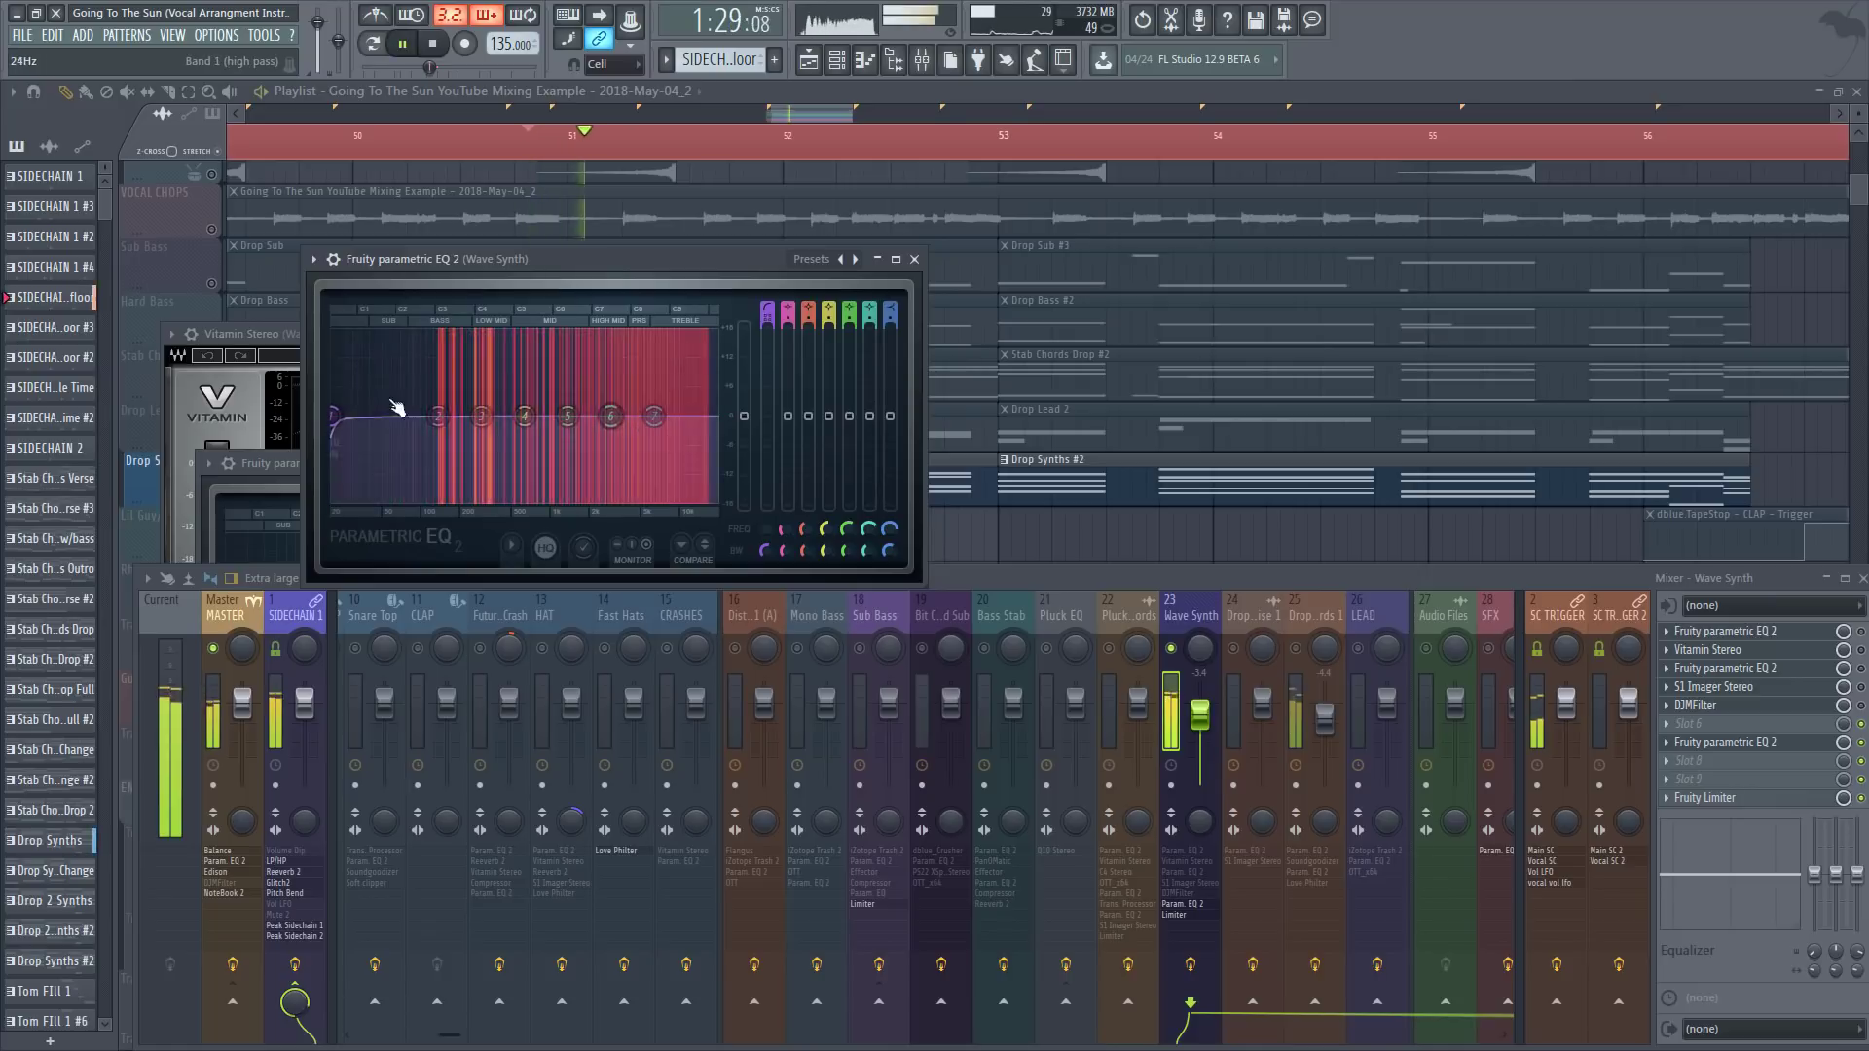
left_click_drag(564, 263, 648, 262)
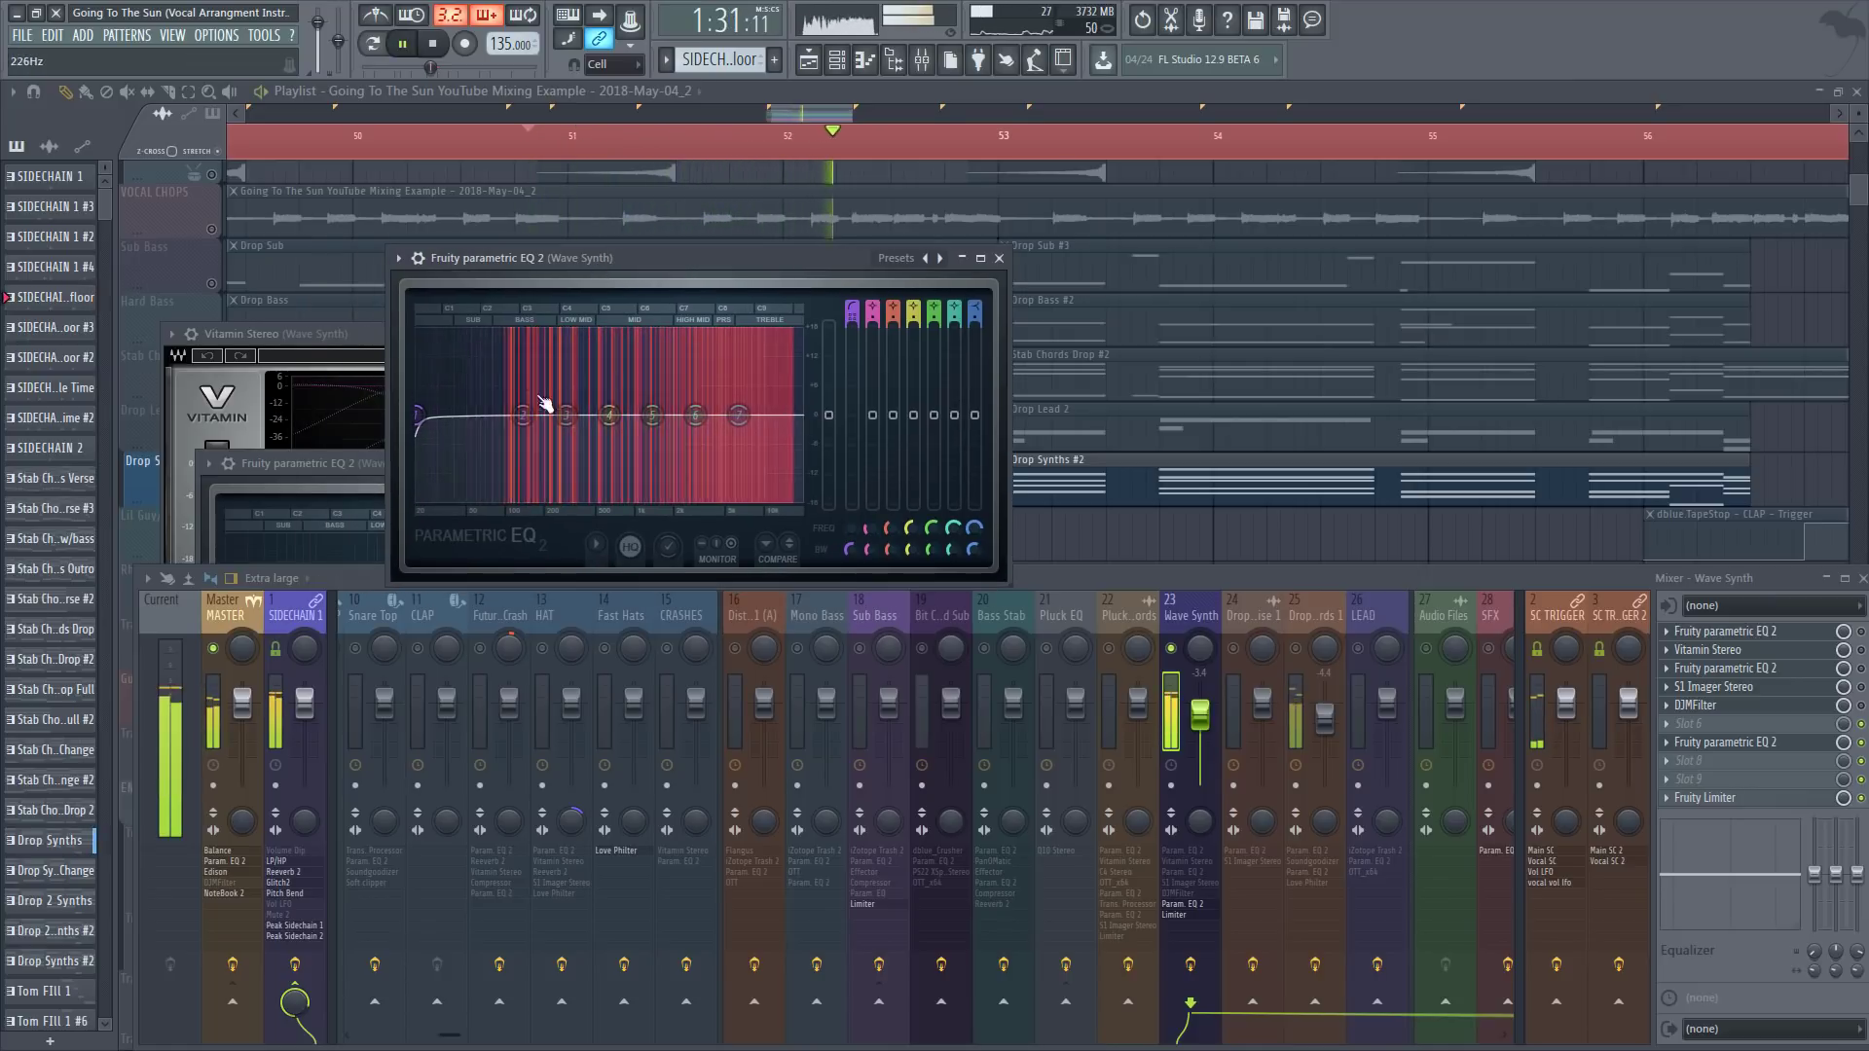
key("space")
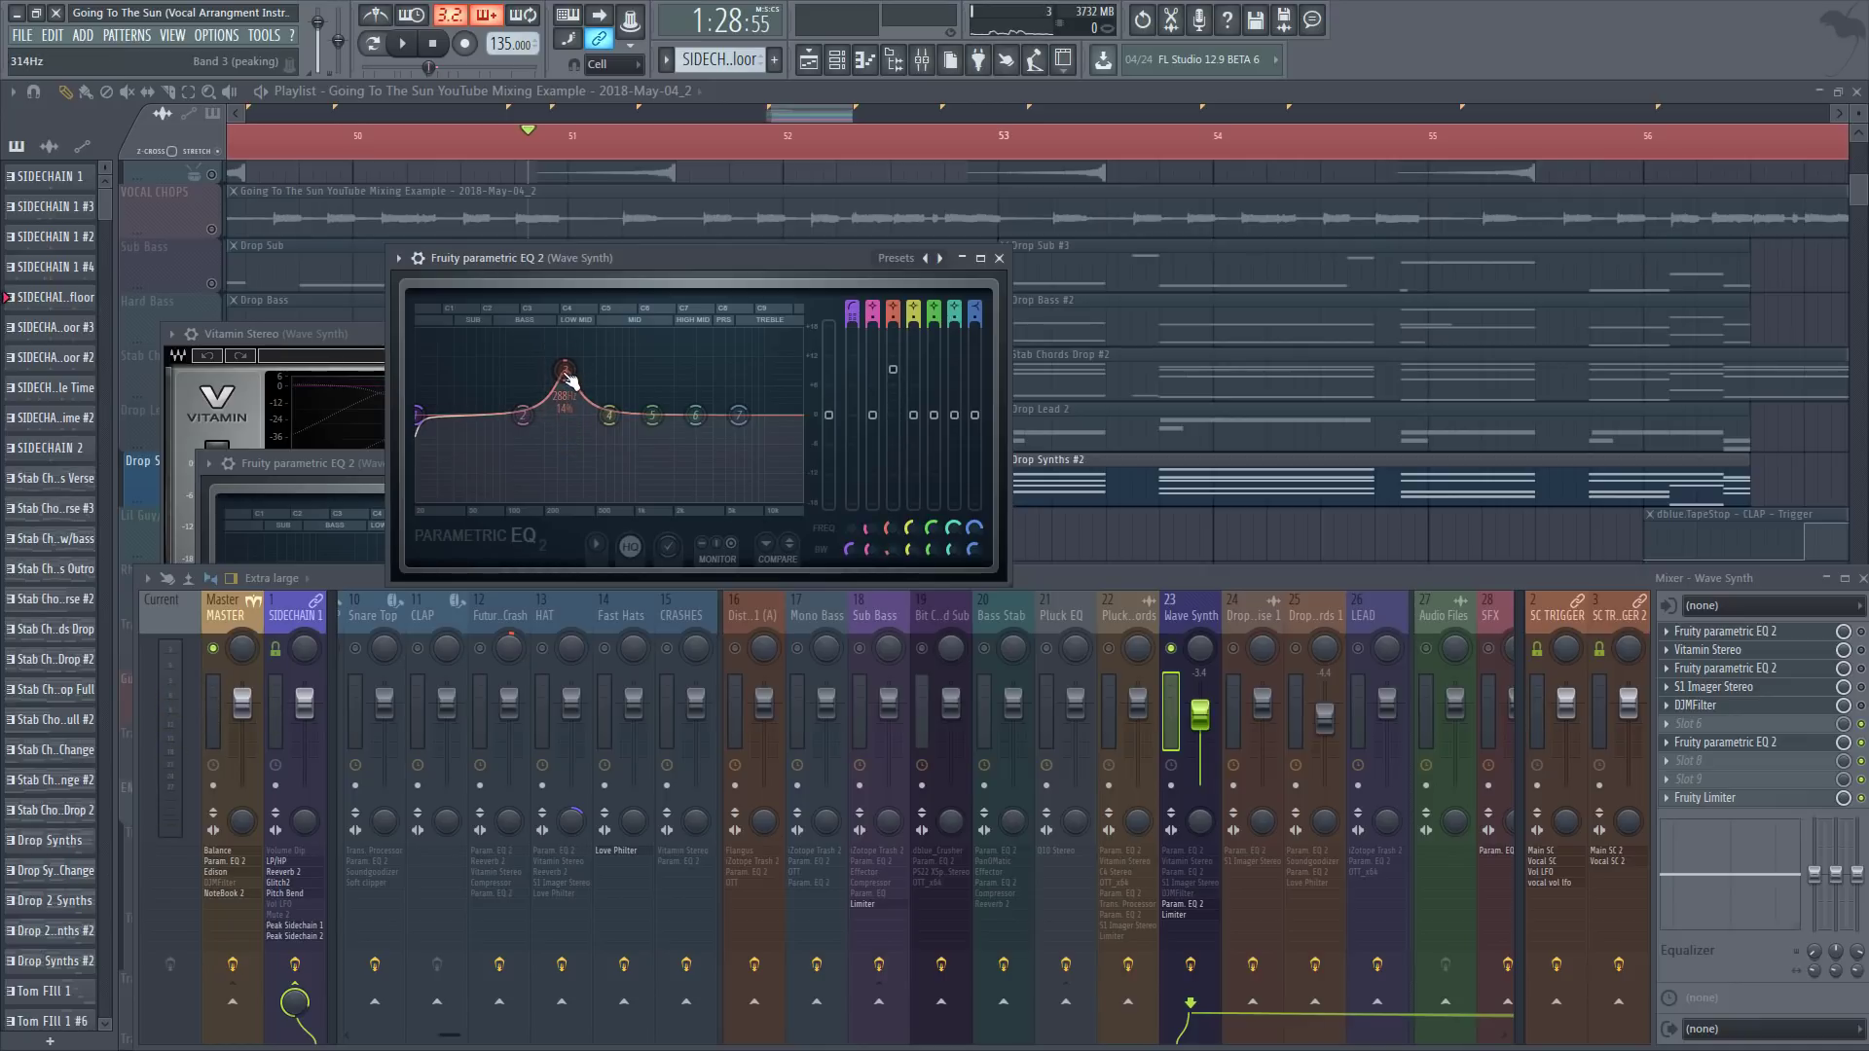
Step: Audition a boost on EQ band 3 of the Wave Synth and bring it back to -0.5 dB at 283 Hz
key("space")
key("space")
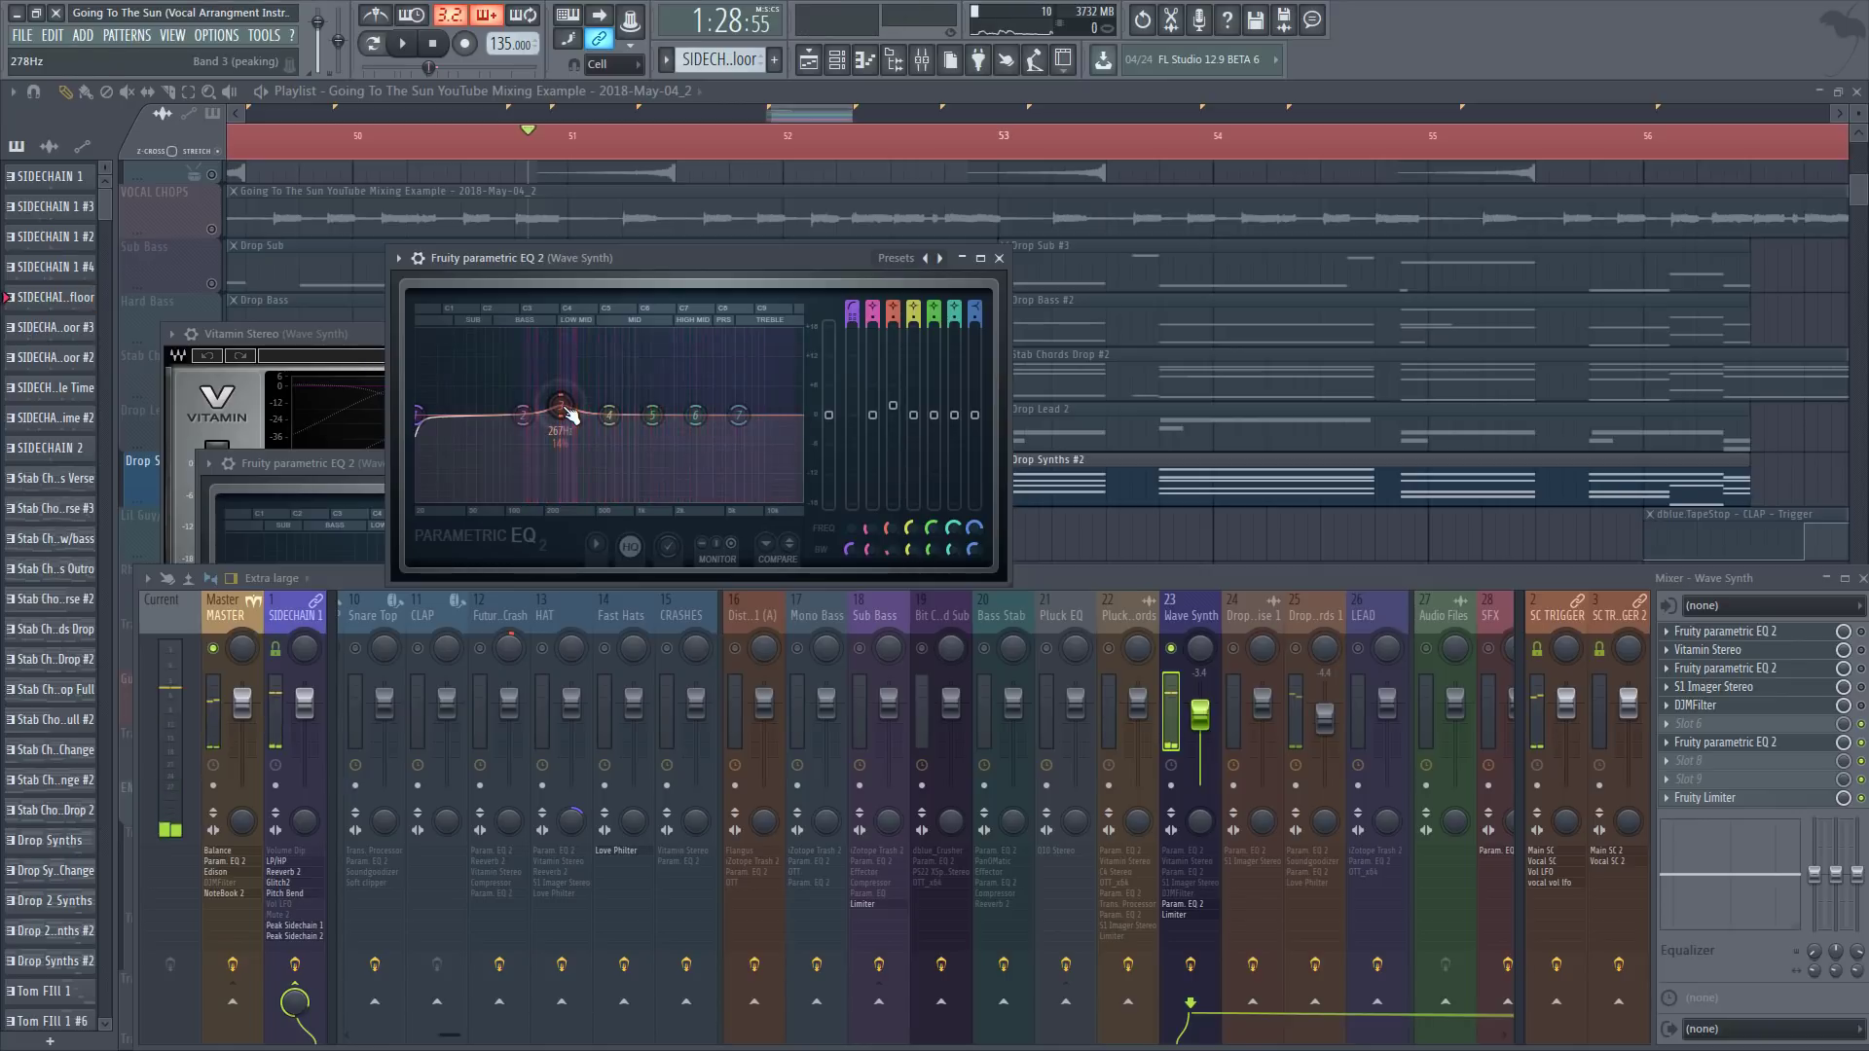
key("space")
mouse_move(561, 409)
left_mouse_down()
mouse_move(566, 341)
mouse_move(566, 471)
mouse_move(532, 497)
mouse_move(750, 497)
mouse_move(576, 494)
mouse_move(573, 425)
left_mouse_up()
key("space")
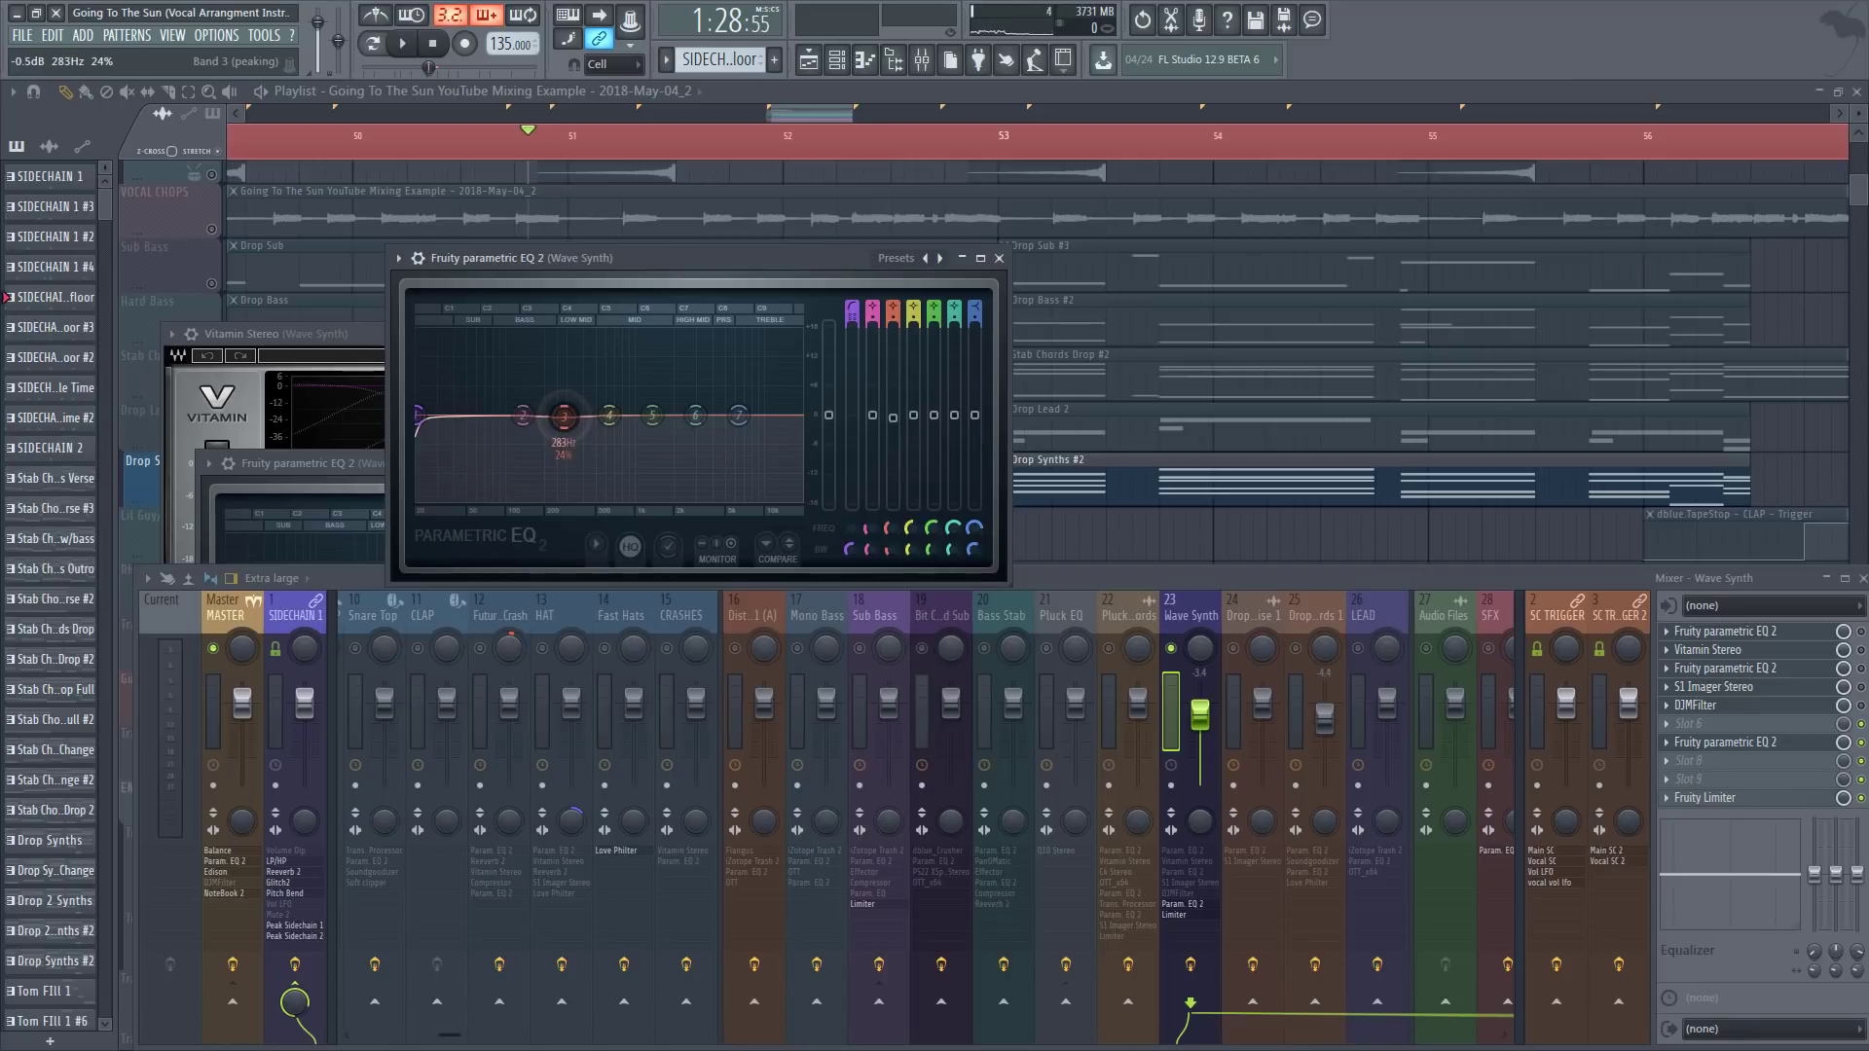
Step: Try a treble boost on EQ band 5 with a low-mid cut on band 3, and return band 5 to 0.5 dB at 9224 Hz
left_click_drag(688, 385, 755, 367)
key("space")
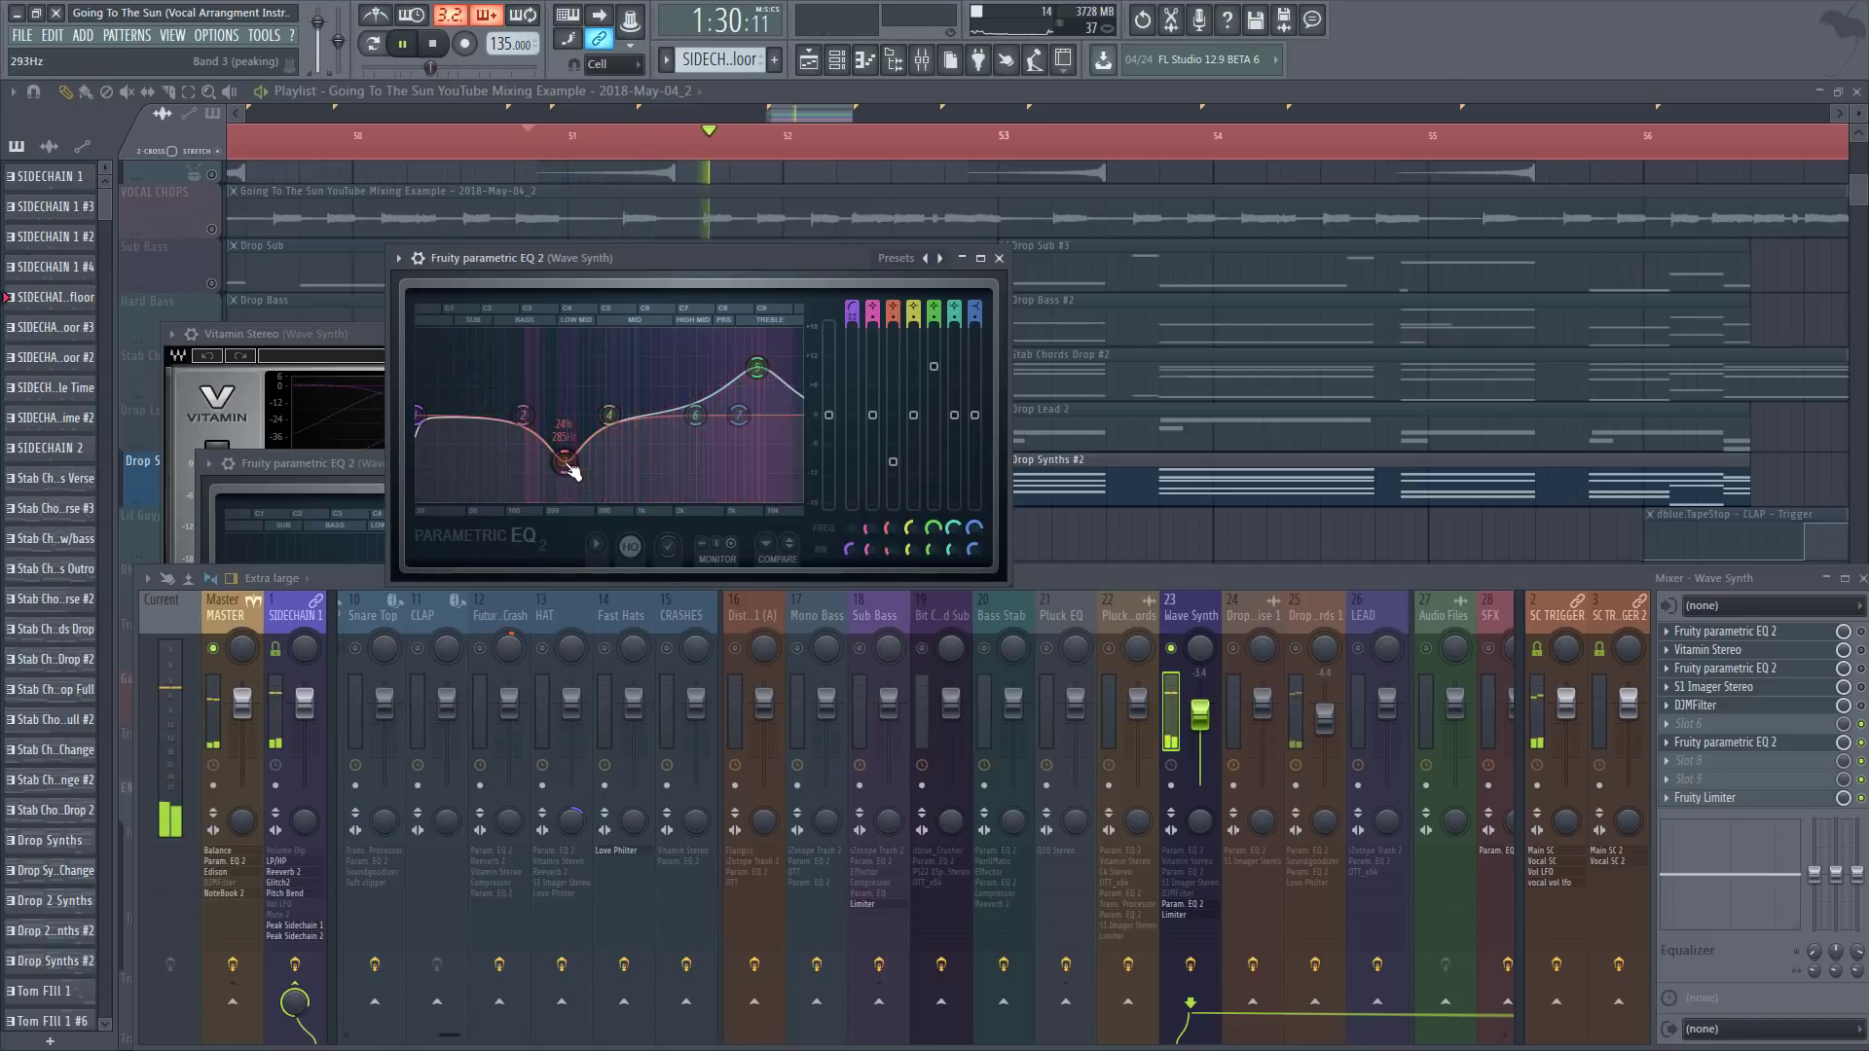
mouse_move(564, 462)
left_mouse_down()
mouse_move(577, 396)
mouse_move(570, 440)
left_mouse_up()
key("space")
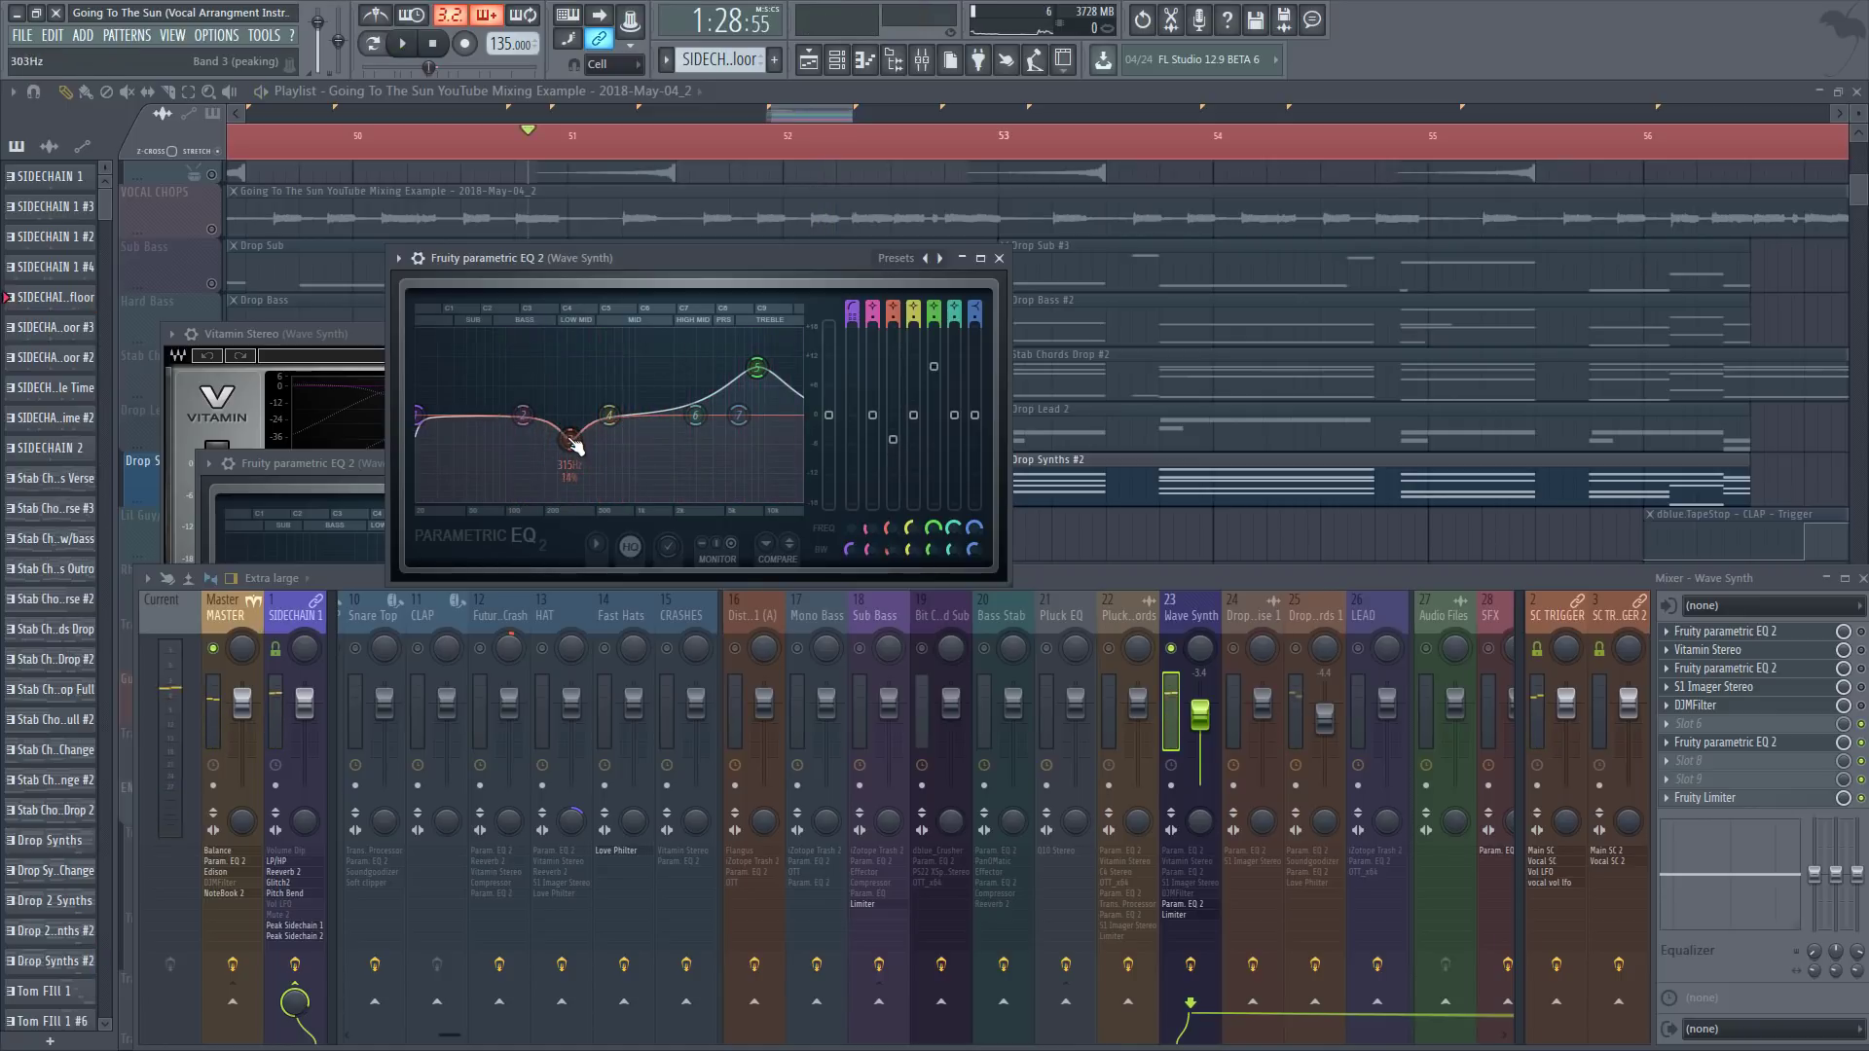
left_click_drag(756, 367, 760, 414)
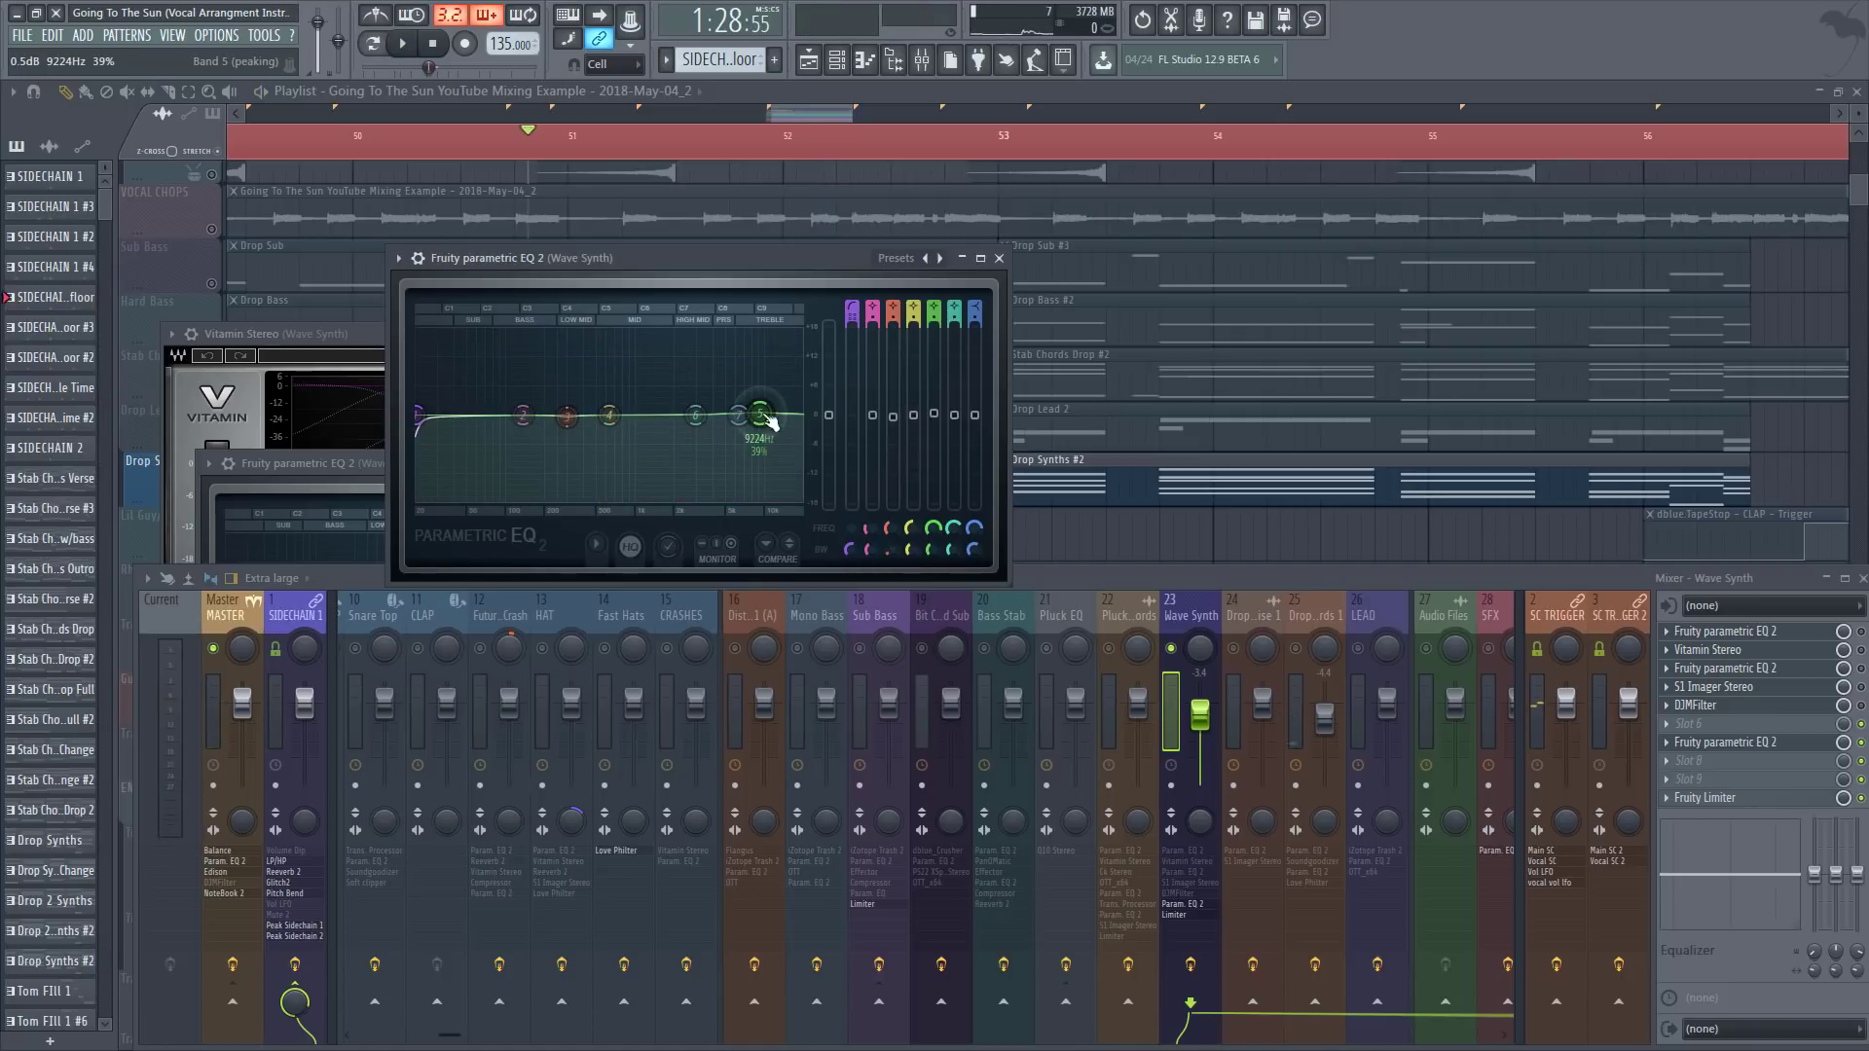
Step: Look at the KICK mixer track and the Wave Synth's EQ, and return to the playlist
left_click(1185, 625)
scroll(1358, 625, "left", 6)
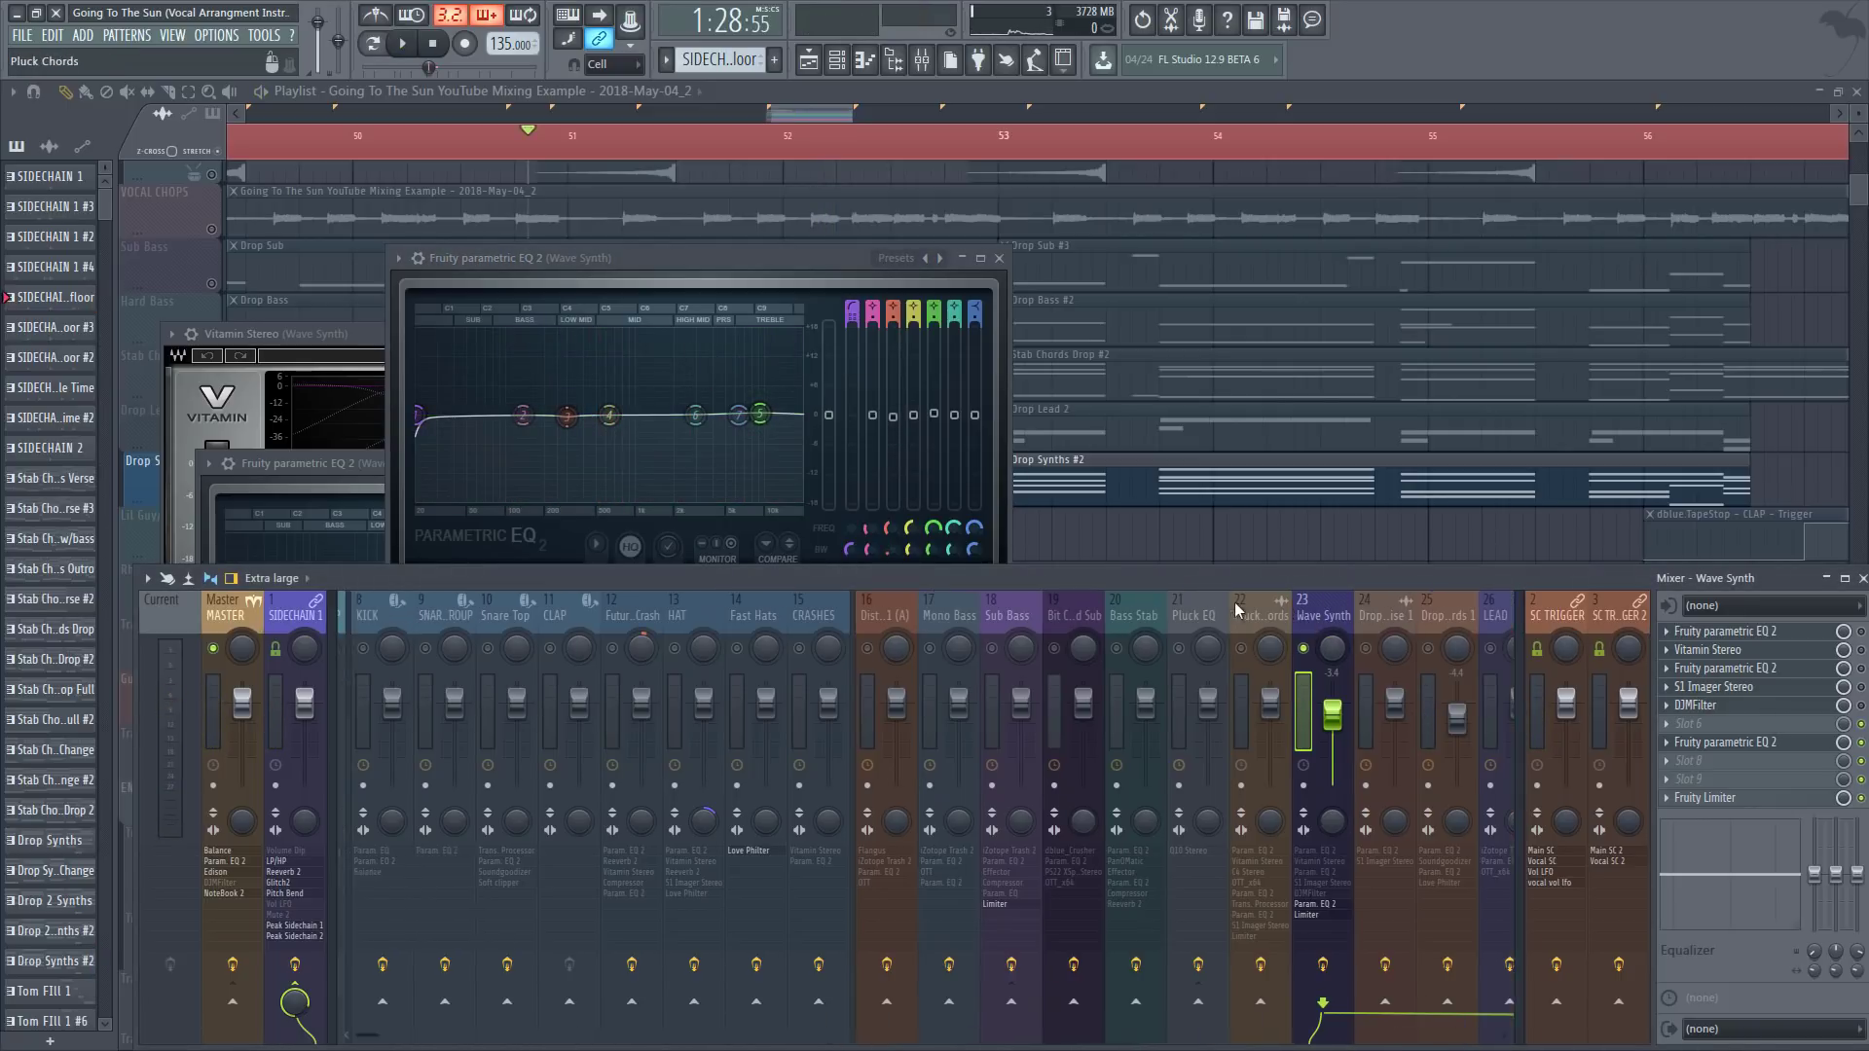
left_click(607, 621)
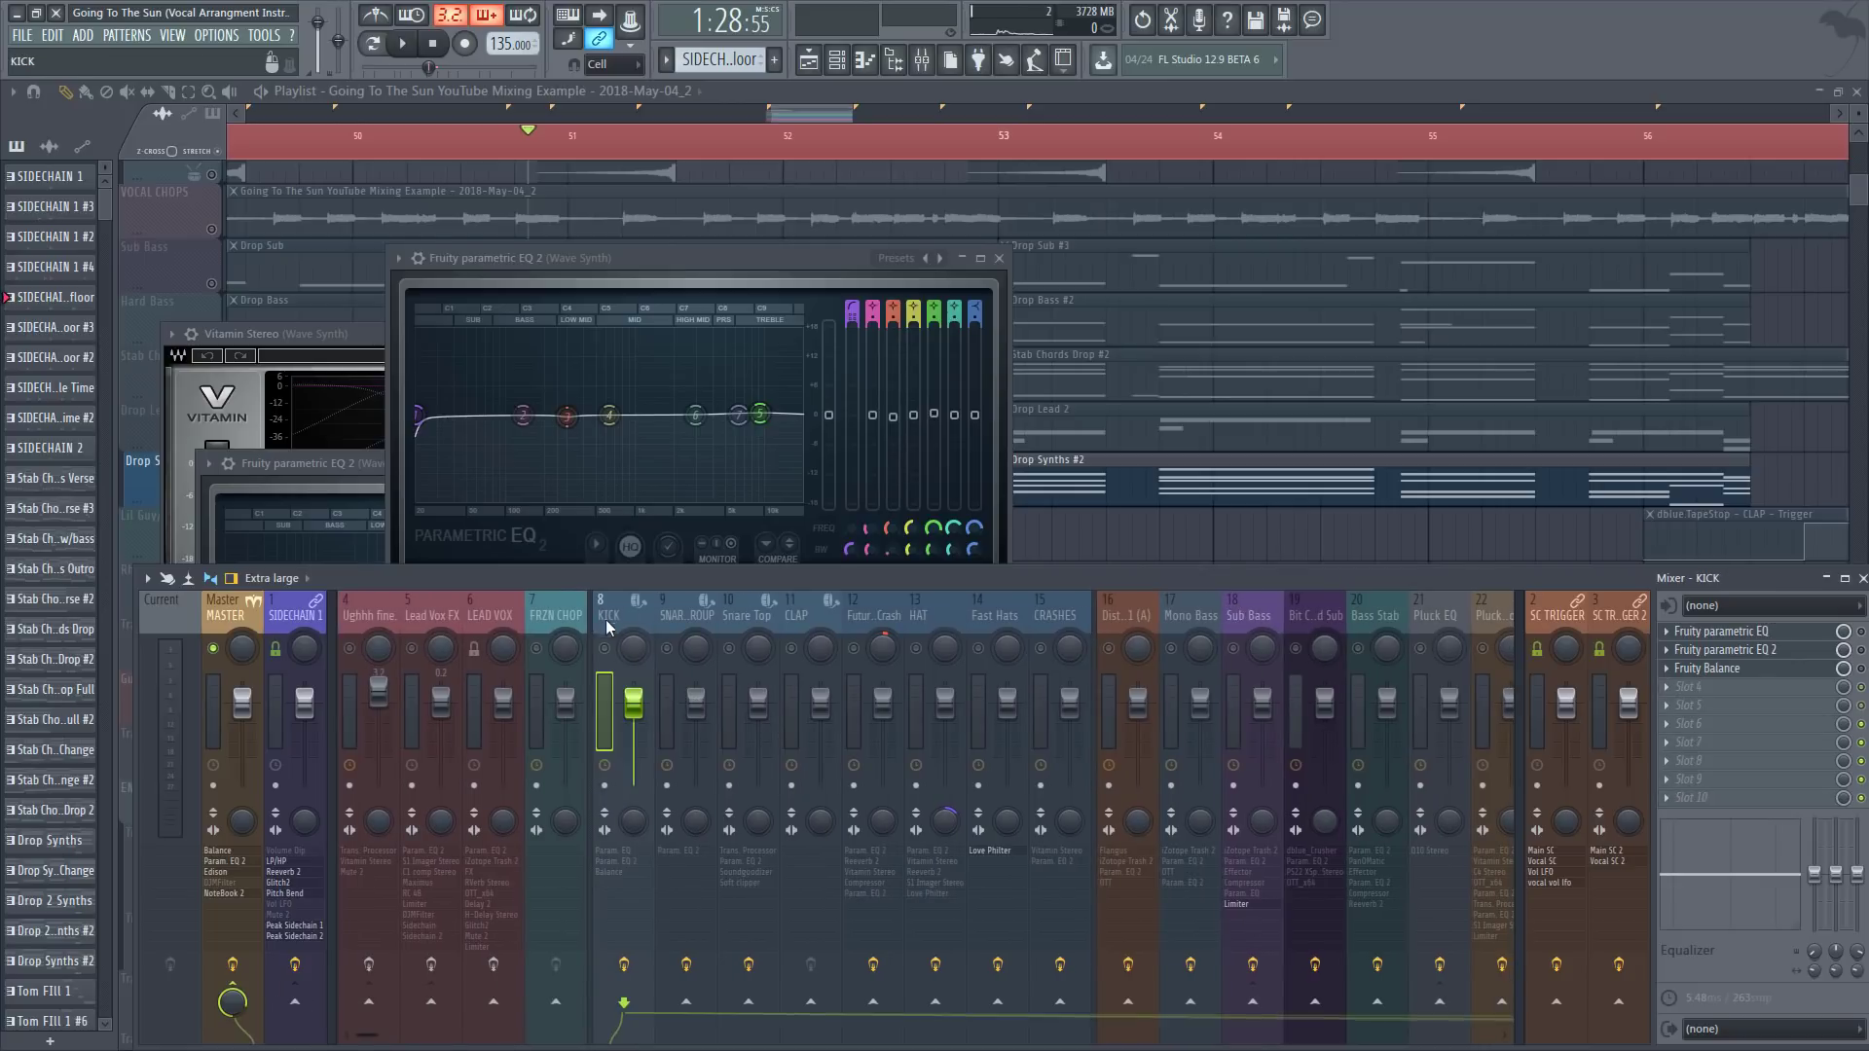
left_click(761, 415)
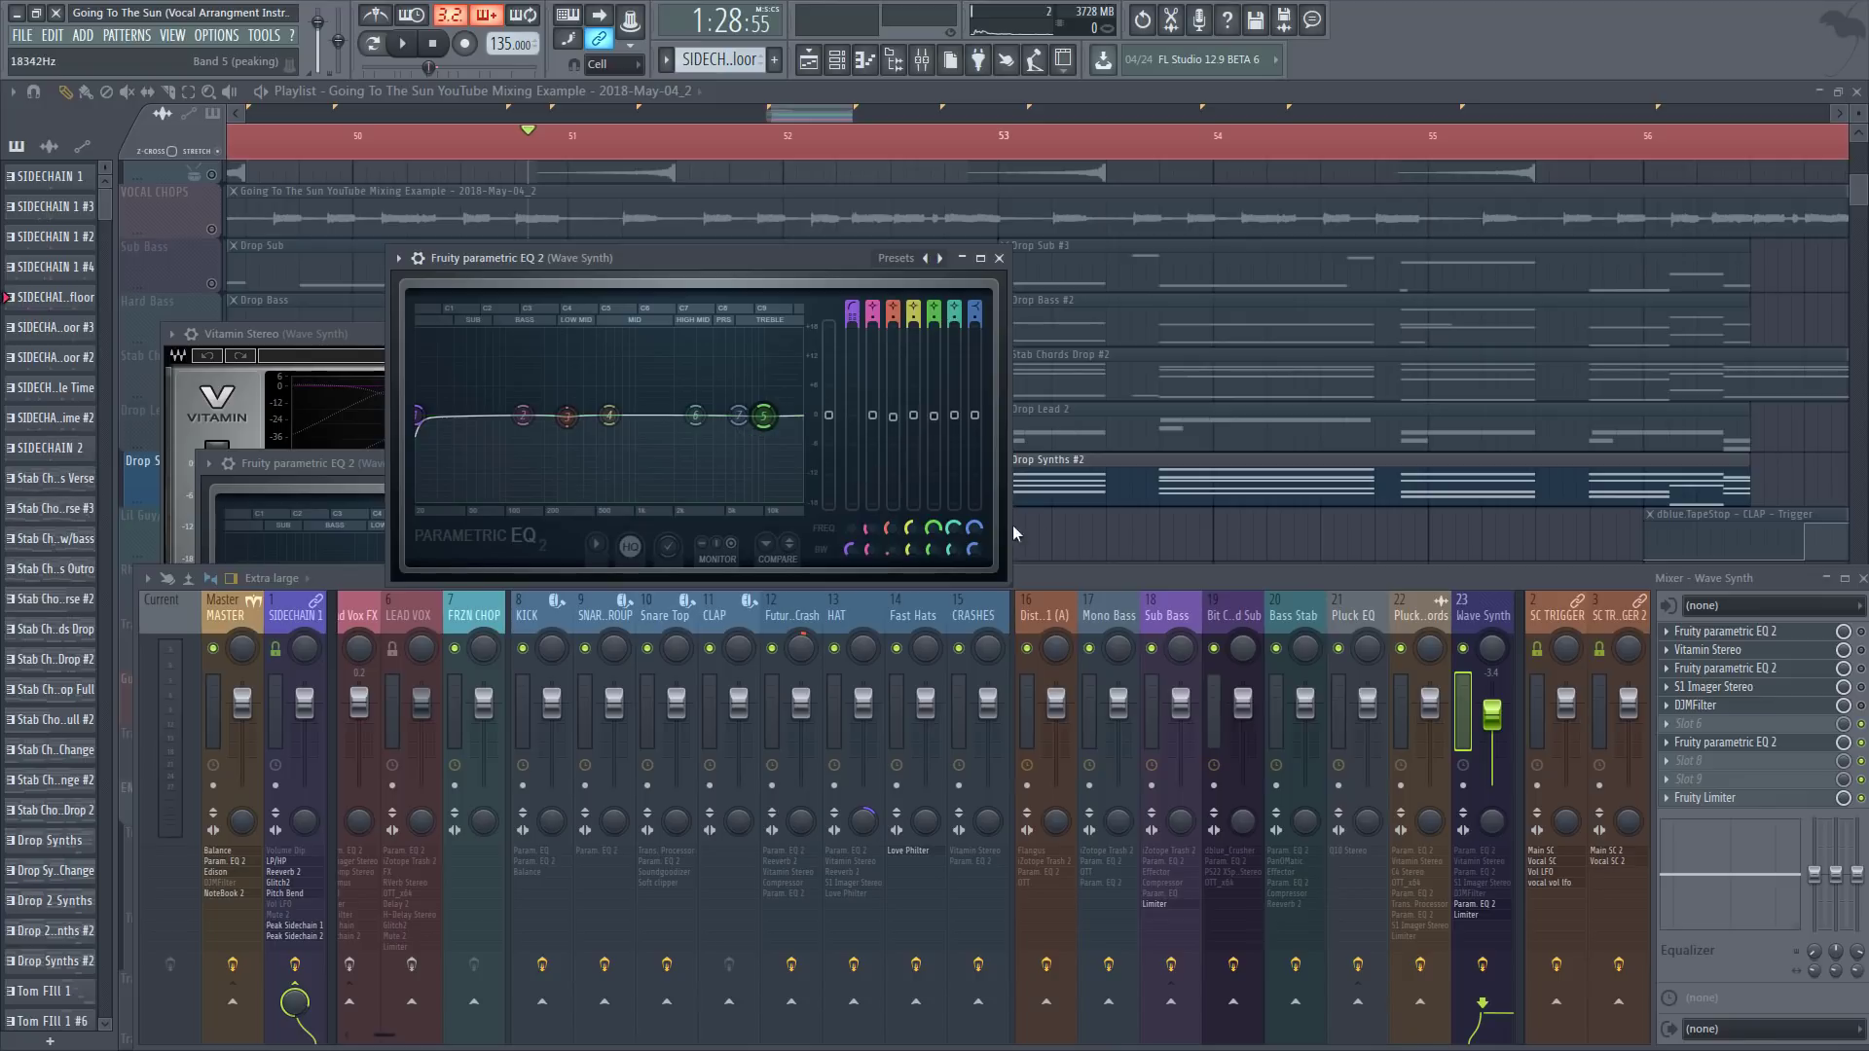
left_click(1022, 399)
Step: Move the playhead to the start of DROP 1 and turn off the Drop Synths solo in the playlist
scroll(719, 144, "down", 2)
scroll(743, 672, "left", 2)
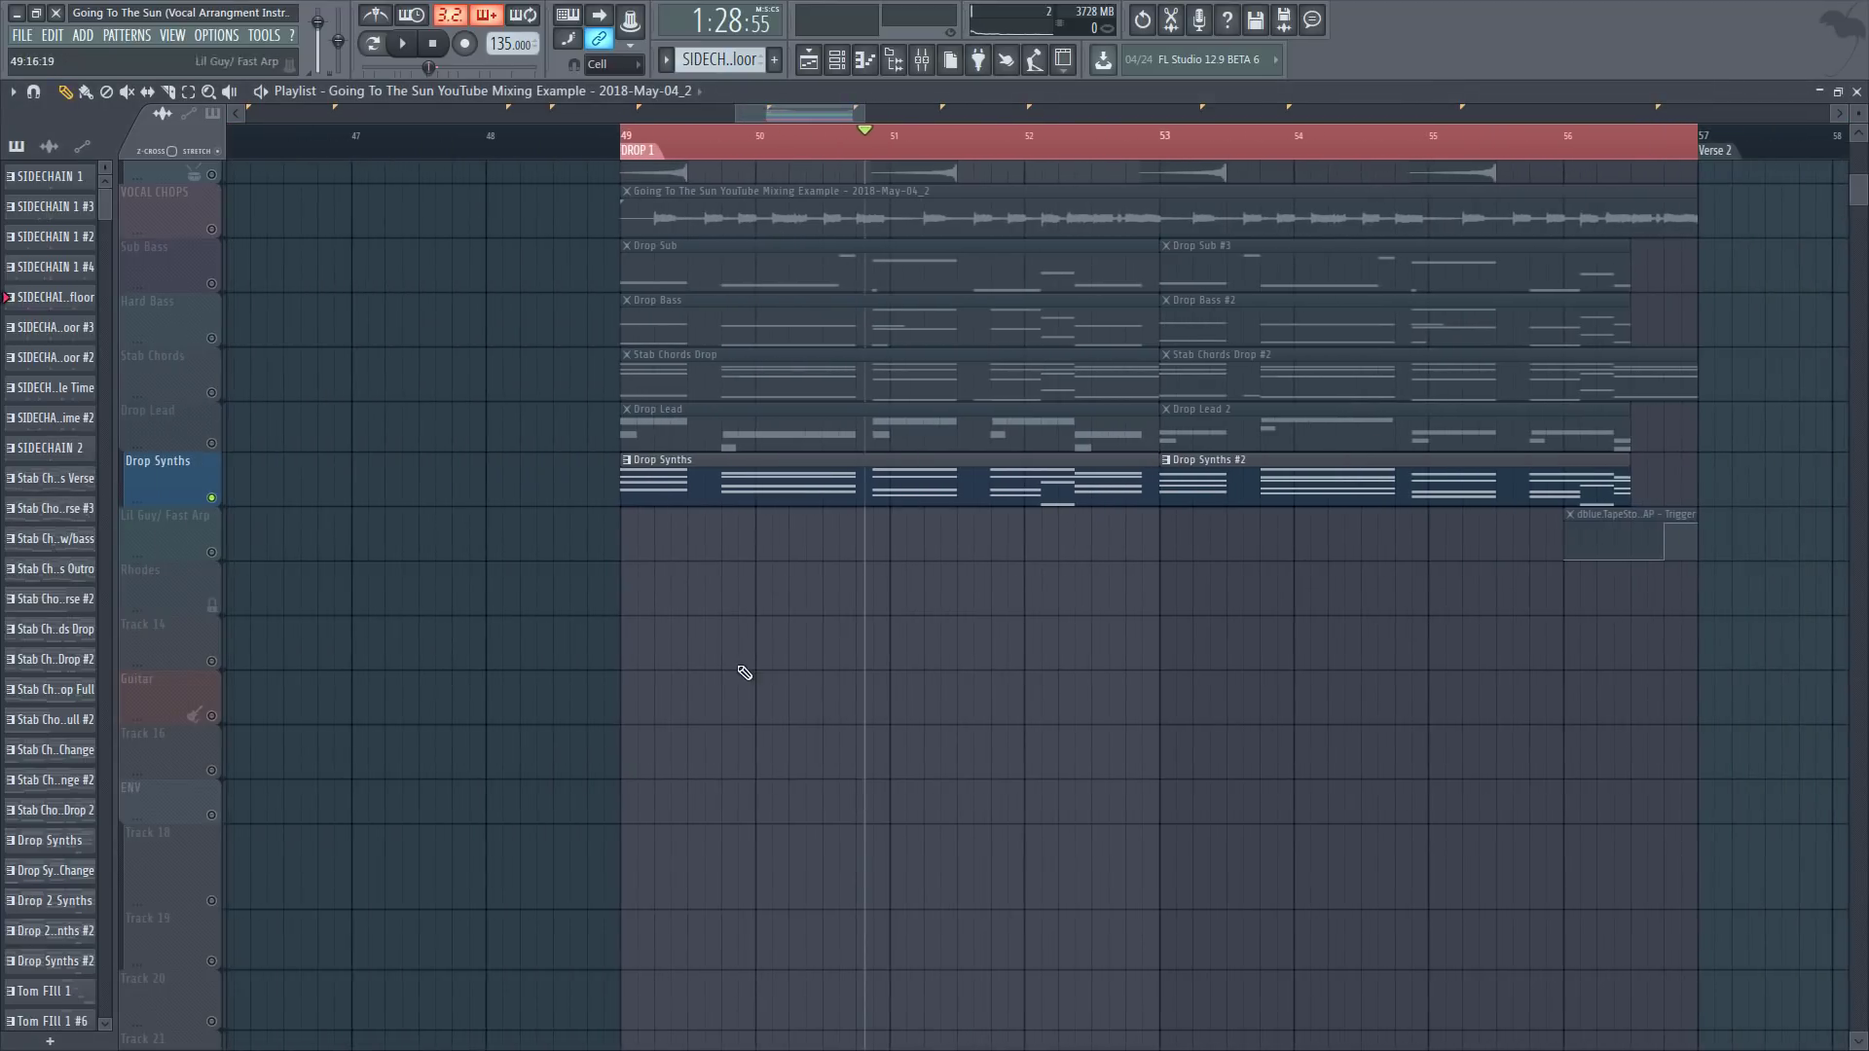
scroll(743, 672, "up", 2)
left_click(668, 156)
scroll(857, 134, "up", 3)
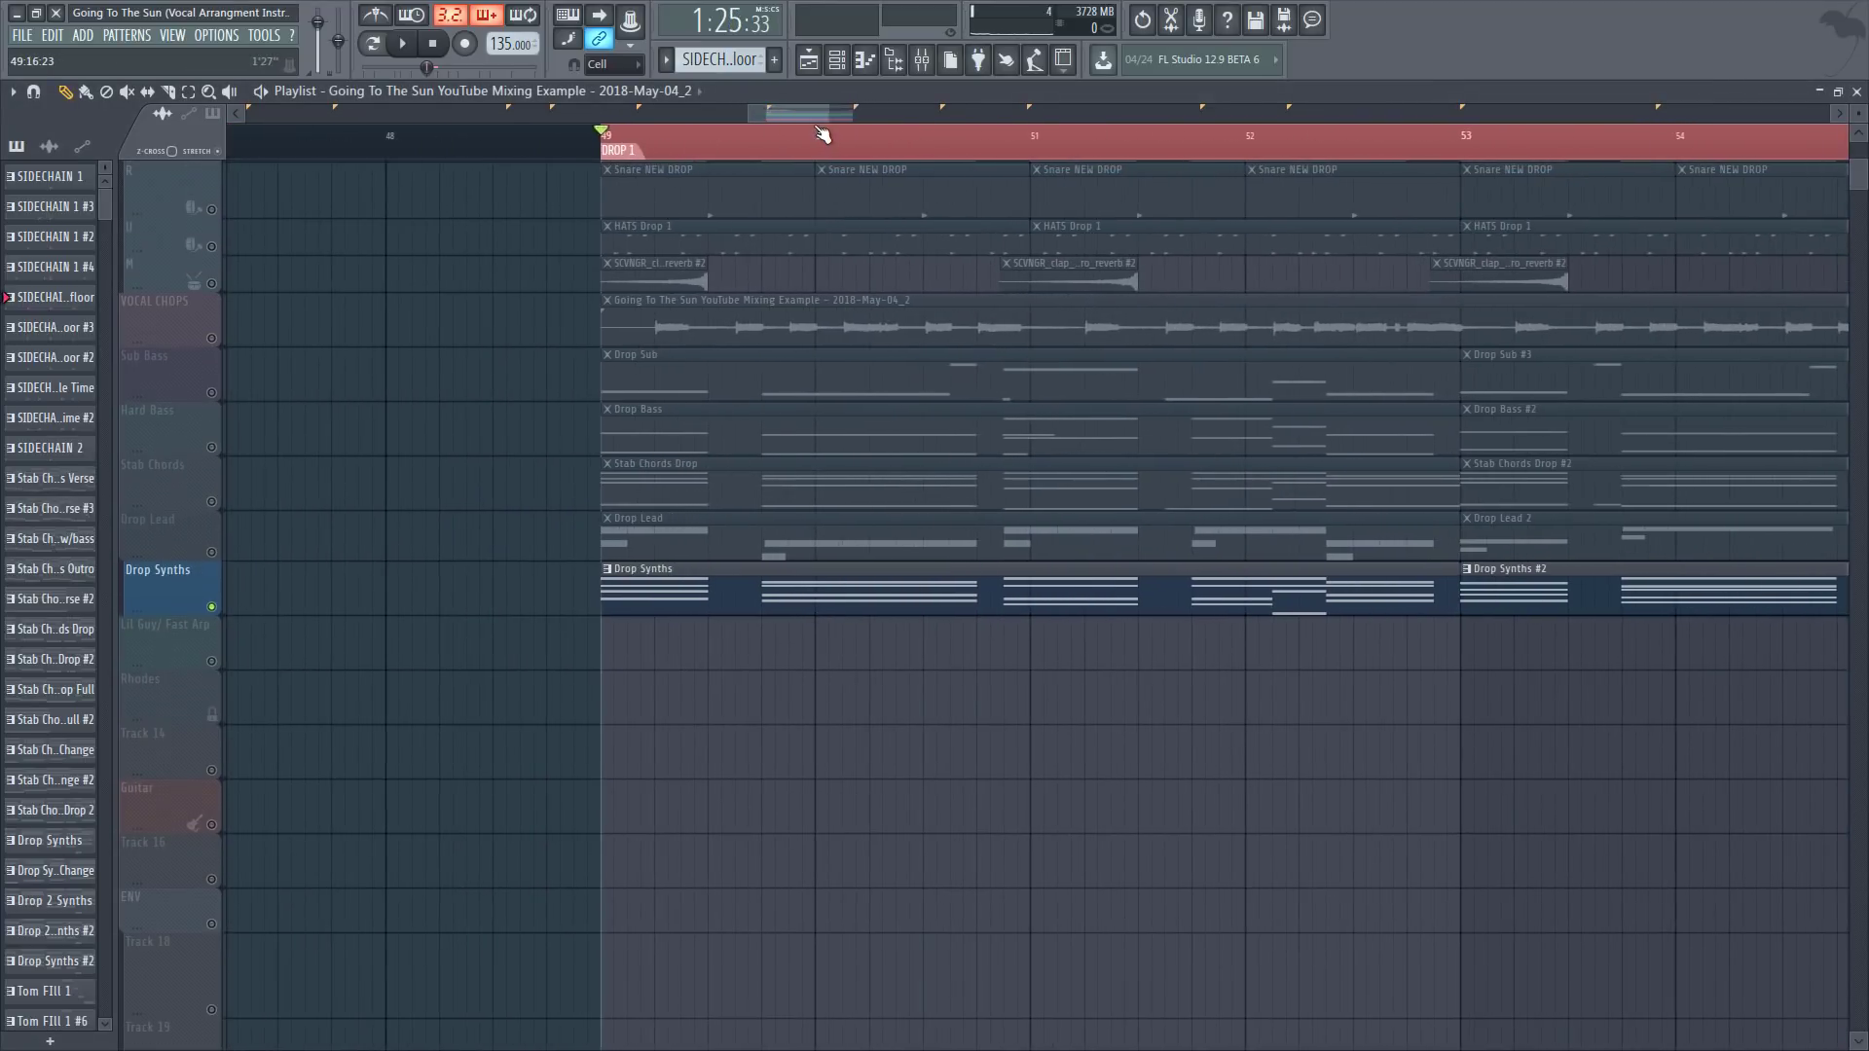
scroll(826, 361, "up", 2)
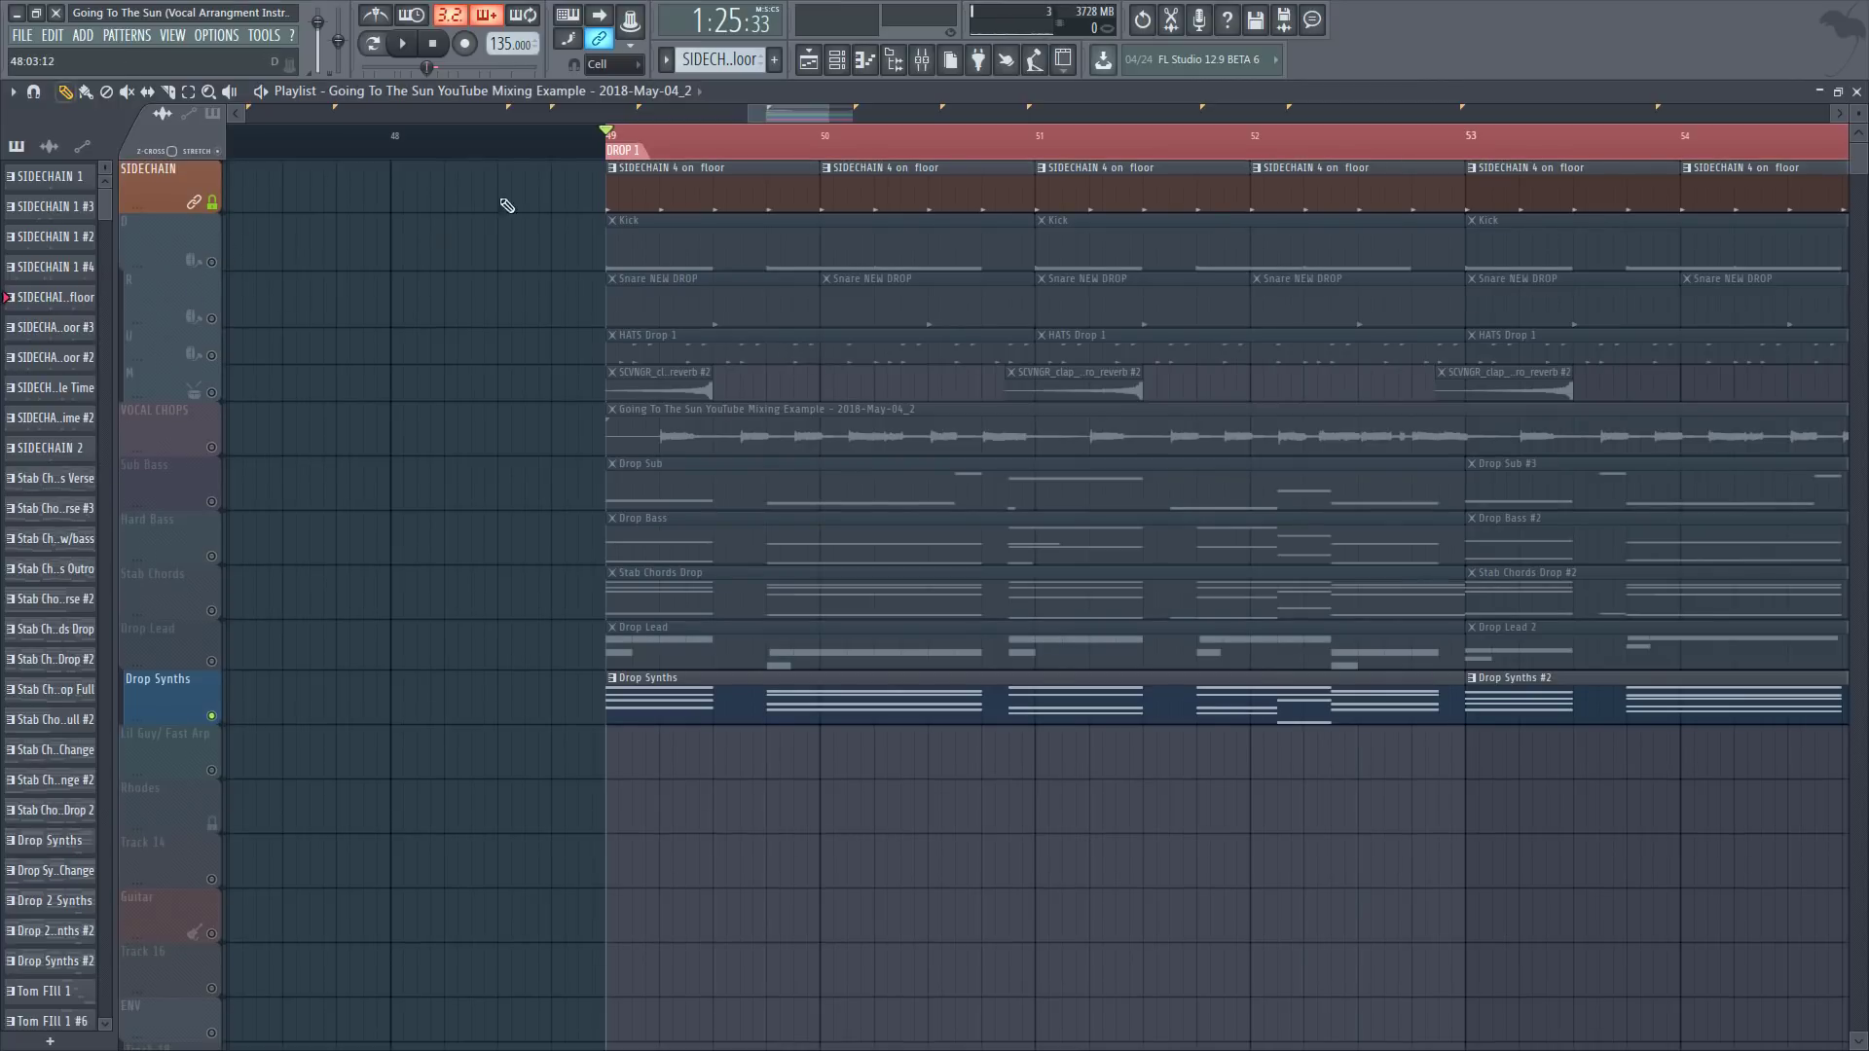
right_click(213, 263)
right_click(213, 262)
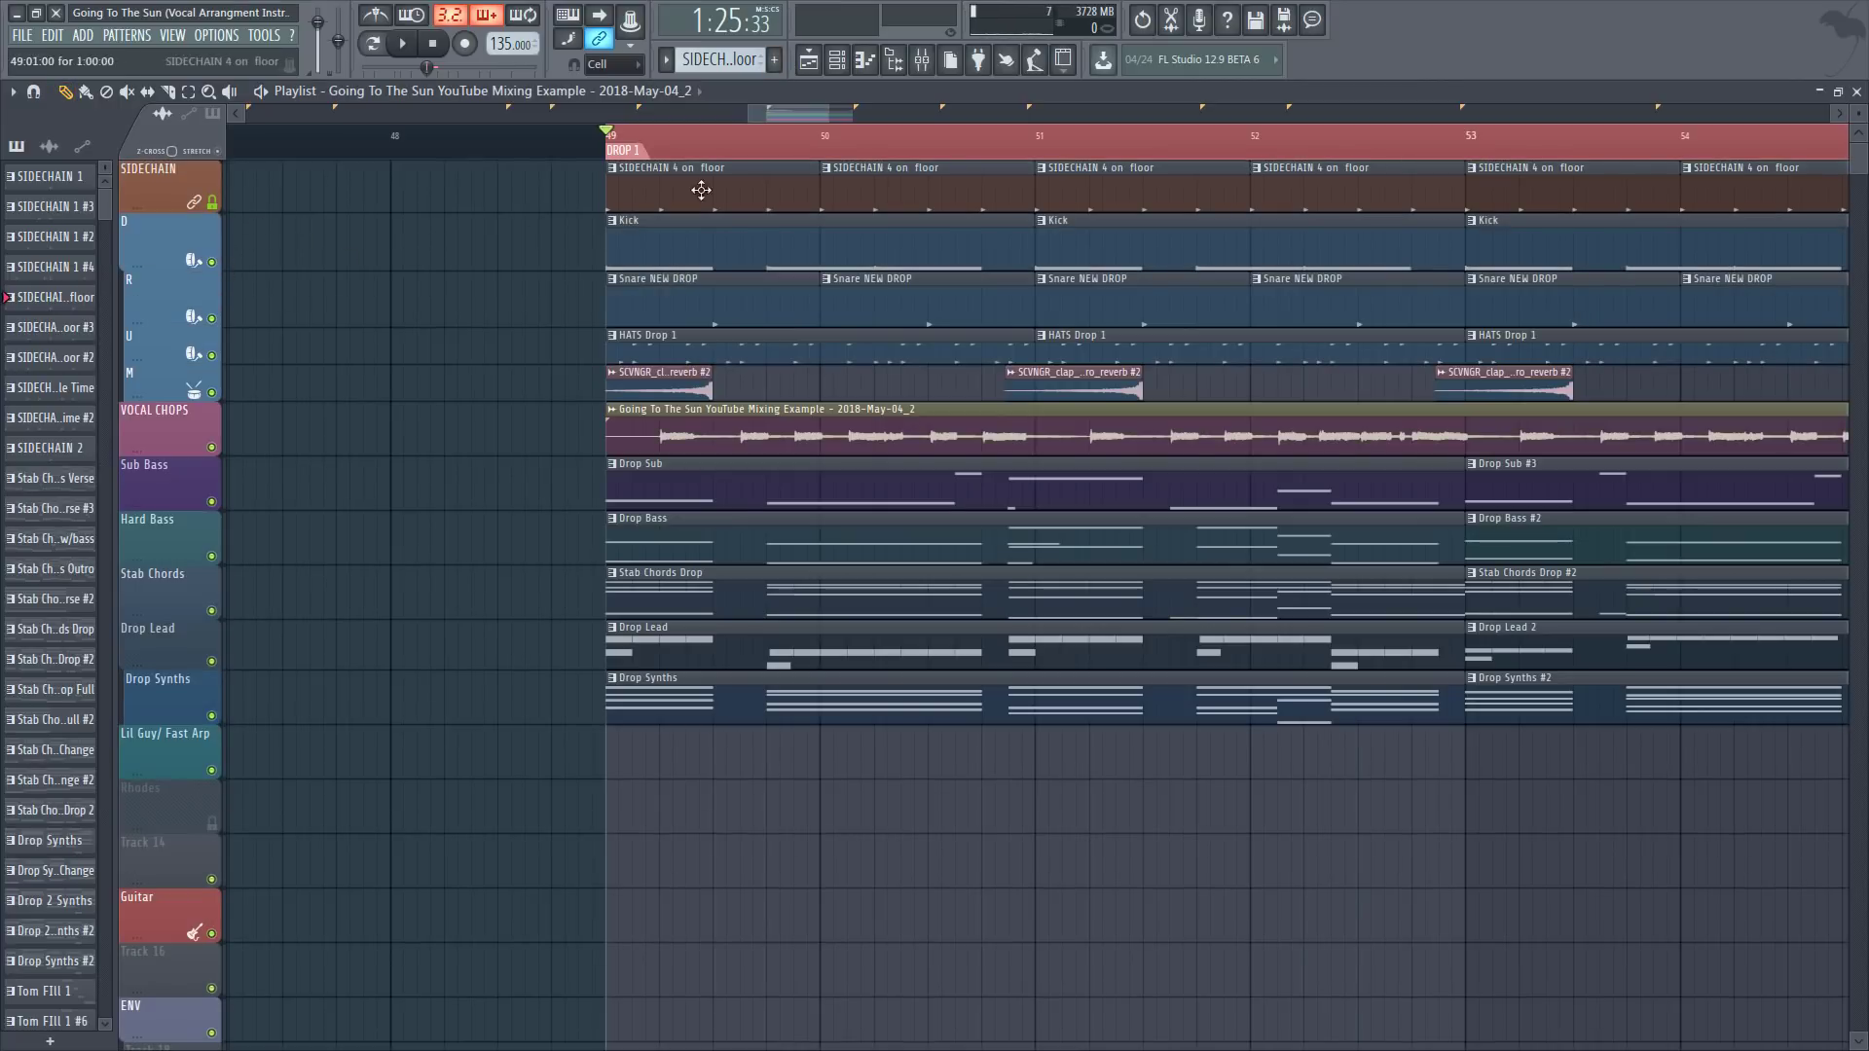
scroll(722, 144, "down", 2)
Step: Reopen the mixer, solo SIDECHAIN 1 during playback and re-enable the Mono Bass, Sub Bass and Bit Crushed Sub tracks
left_click(921, 60)
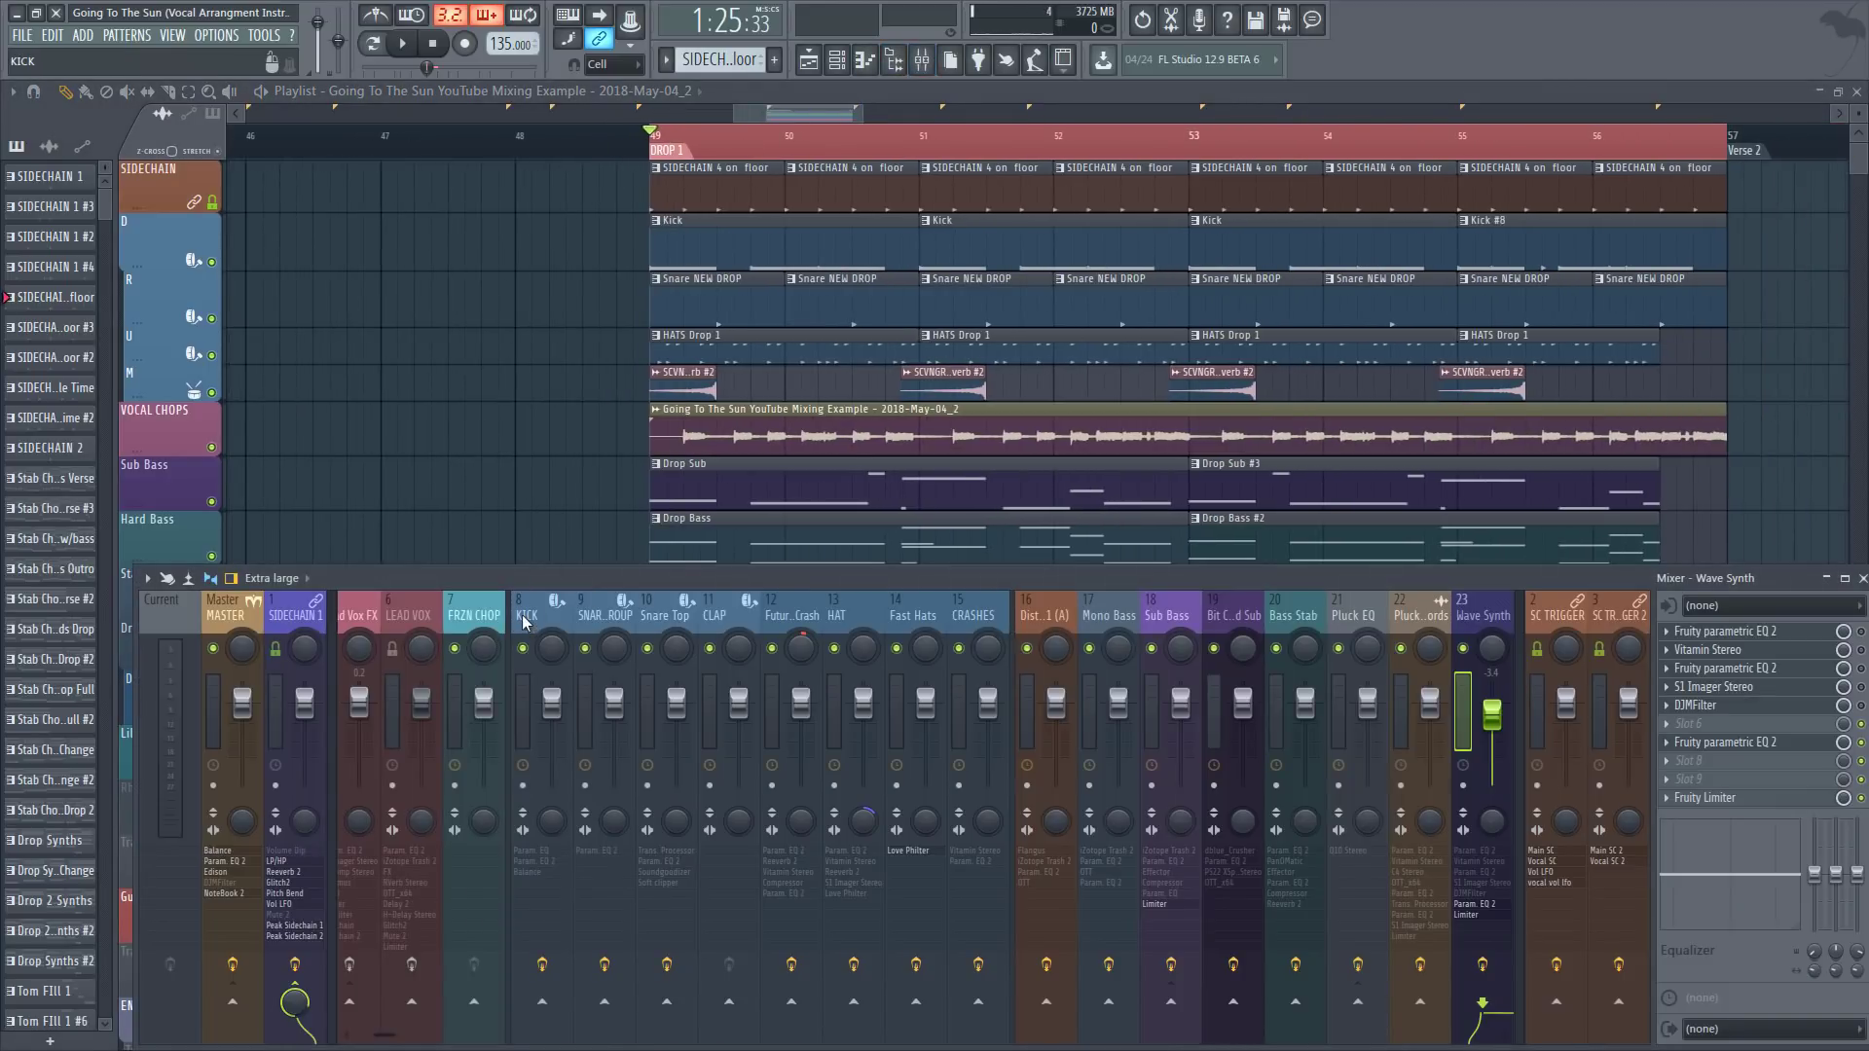
scroll(907, 633, "down", 6)
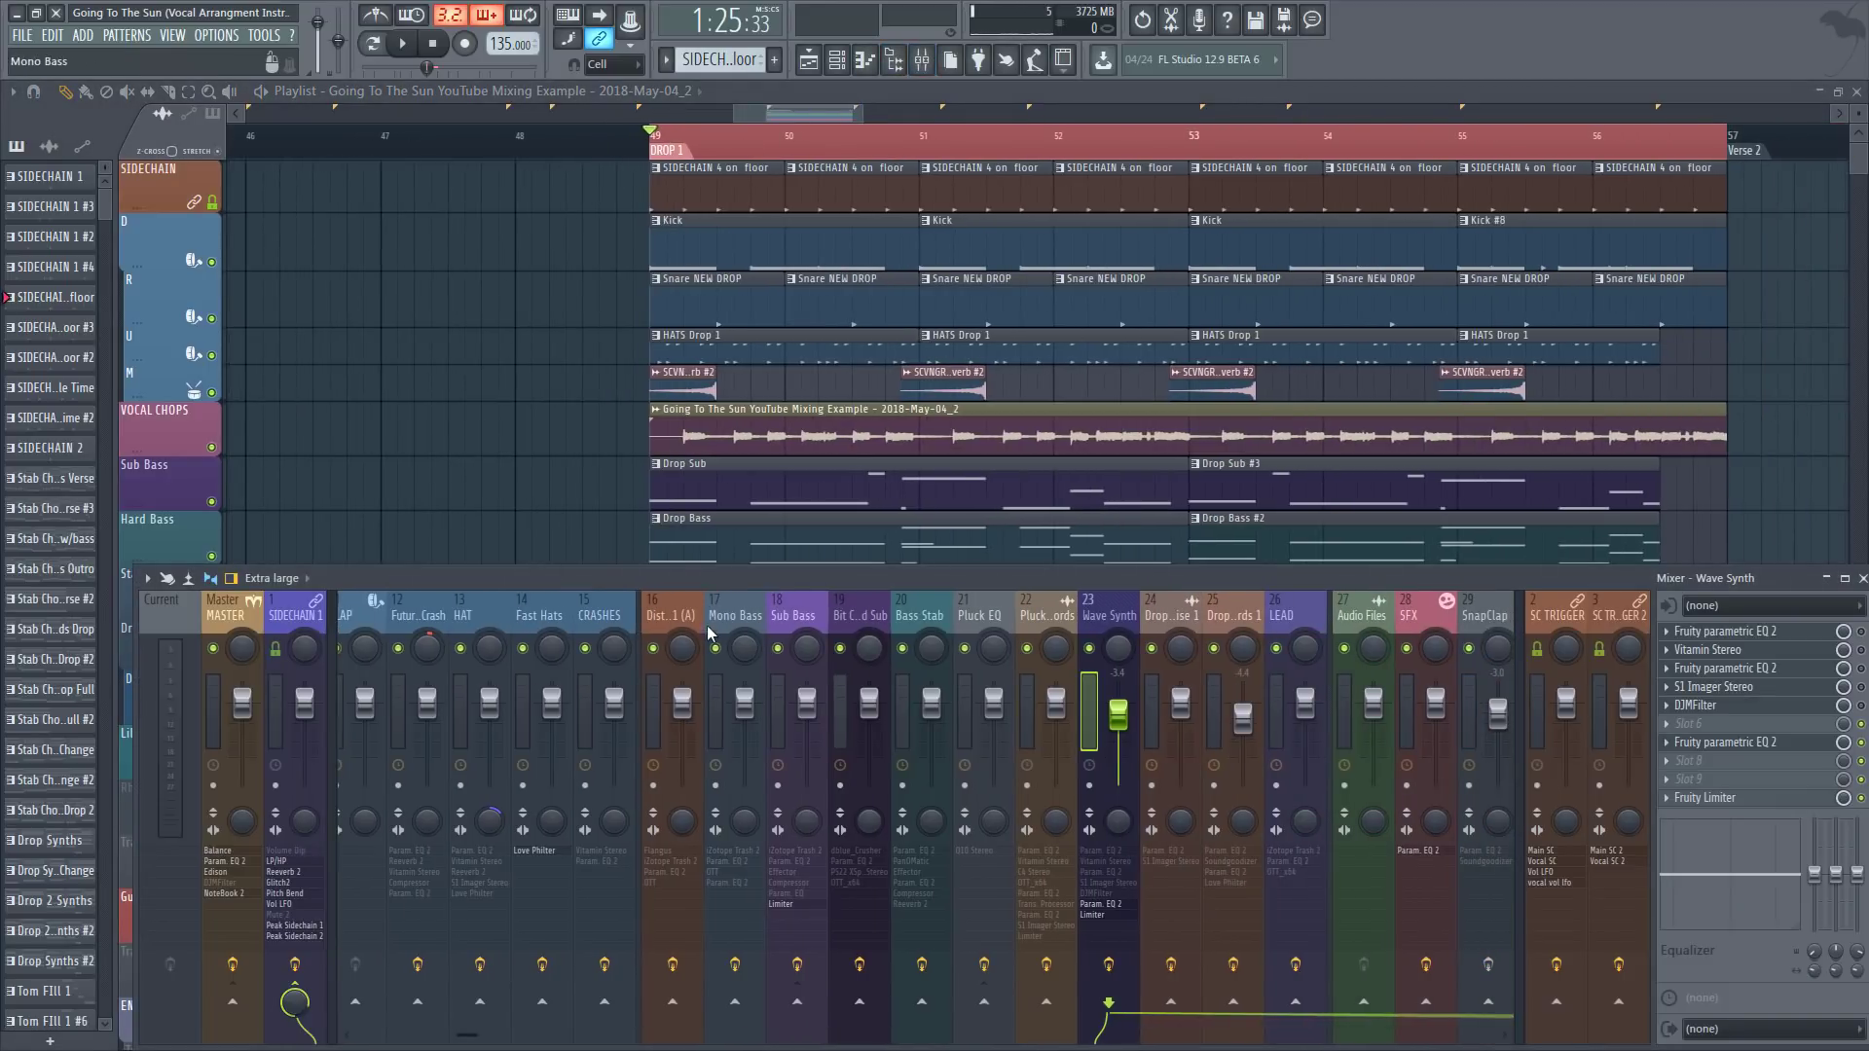
key("space")
right_click(277, 649)
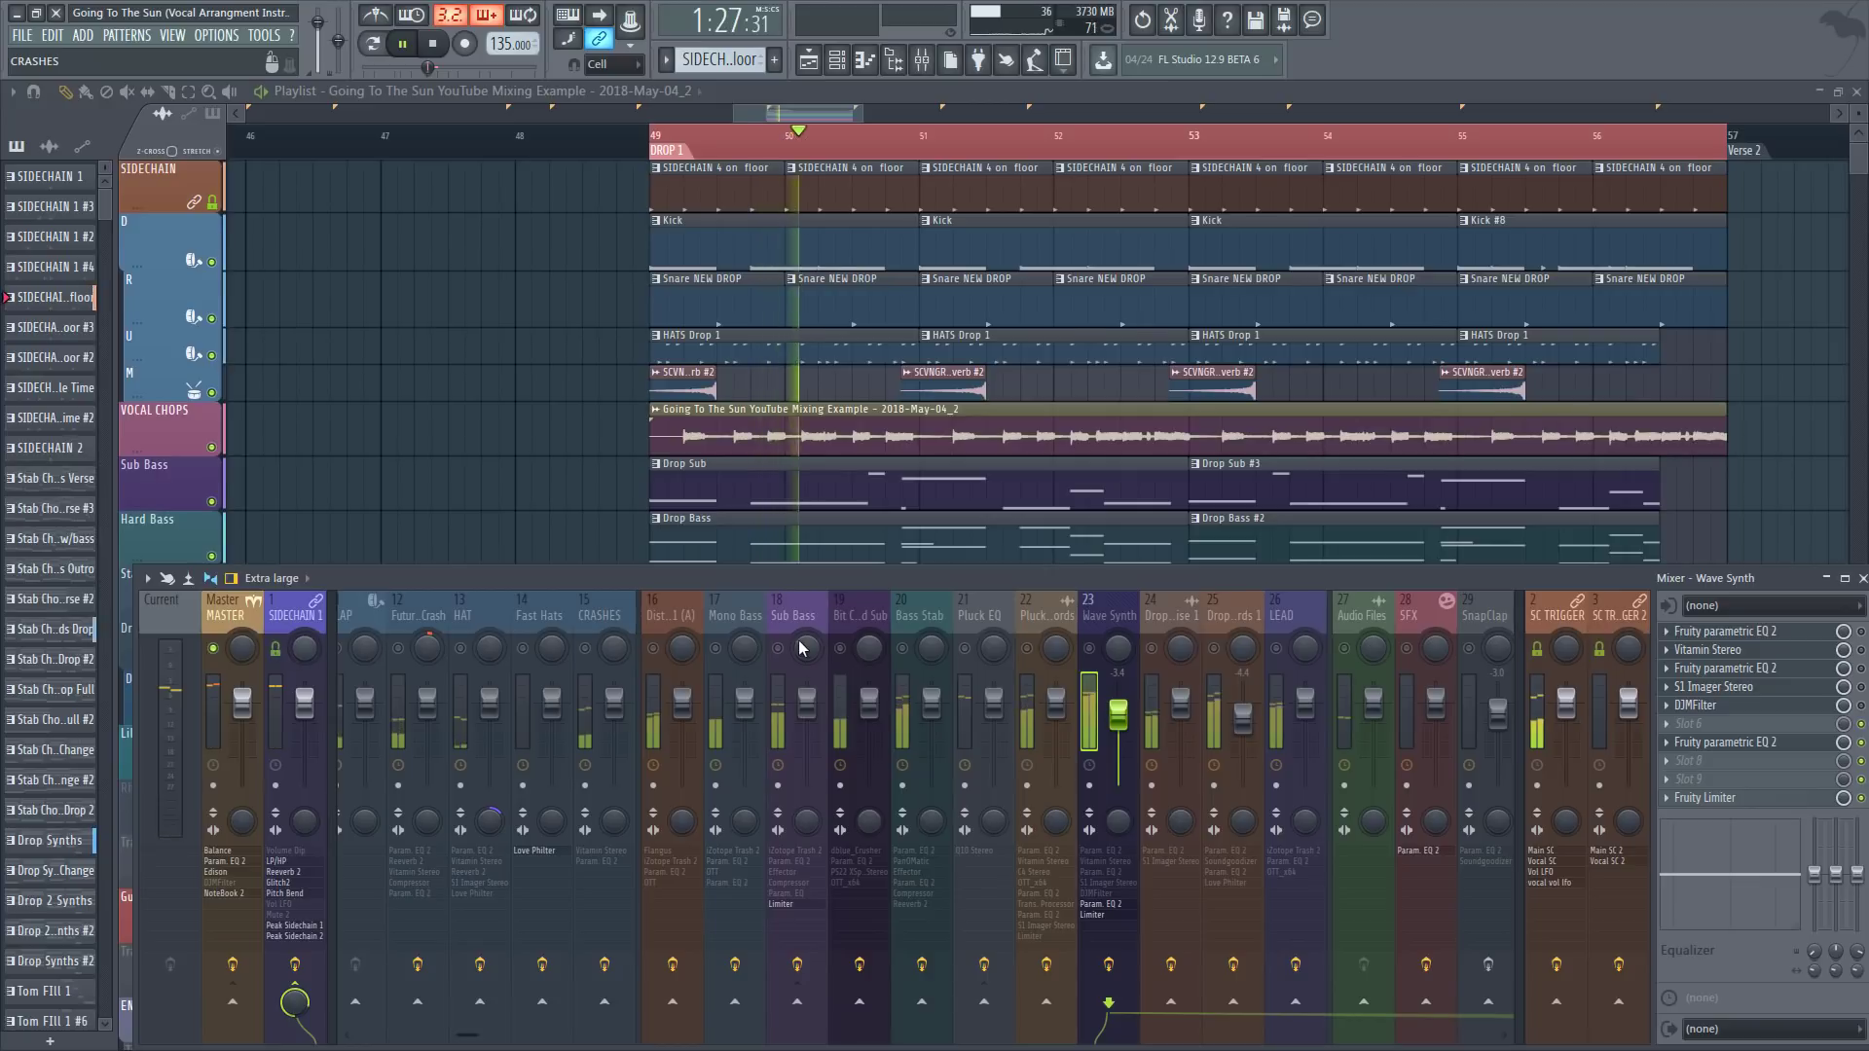
key("space")
left_click(778, 648)
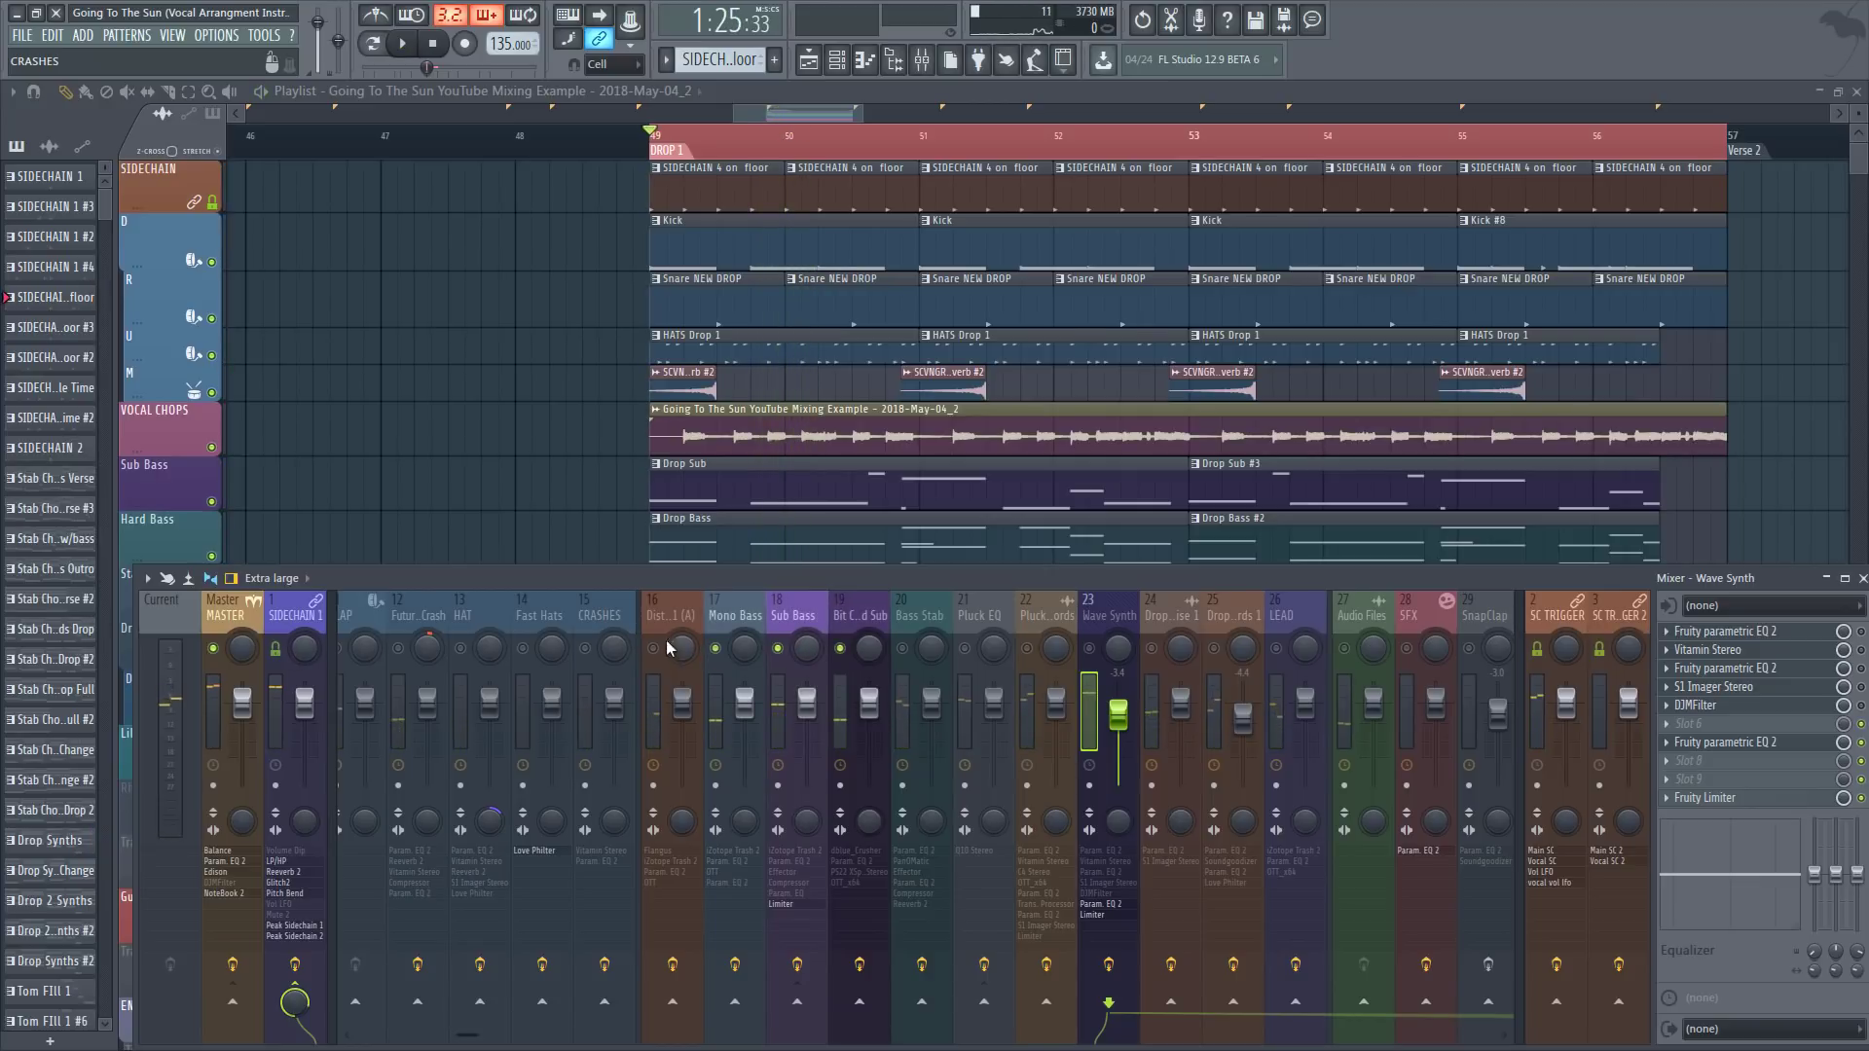
Step: Select SIDECHAIN 1 and re-enable mixer tracks 16 and 20 to 24, from distorted bass to Wave Synth, while auditioning the drop
left_click(295, 614)
key("space")
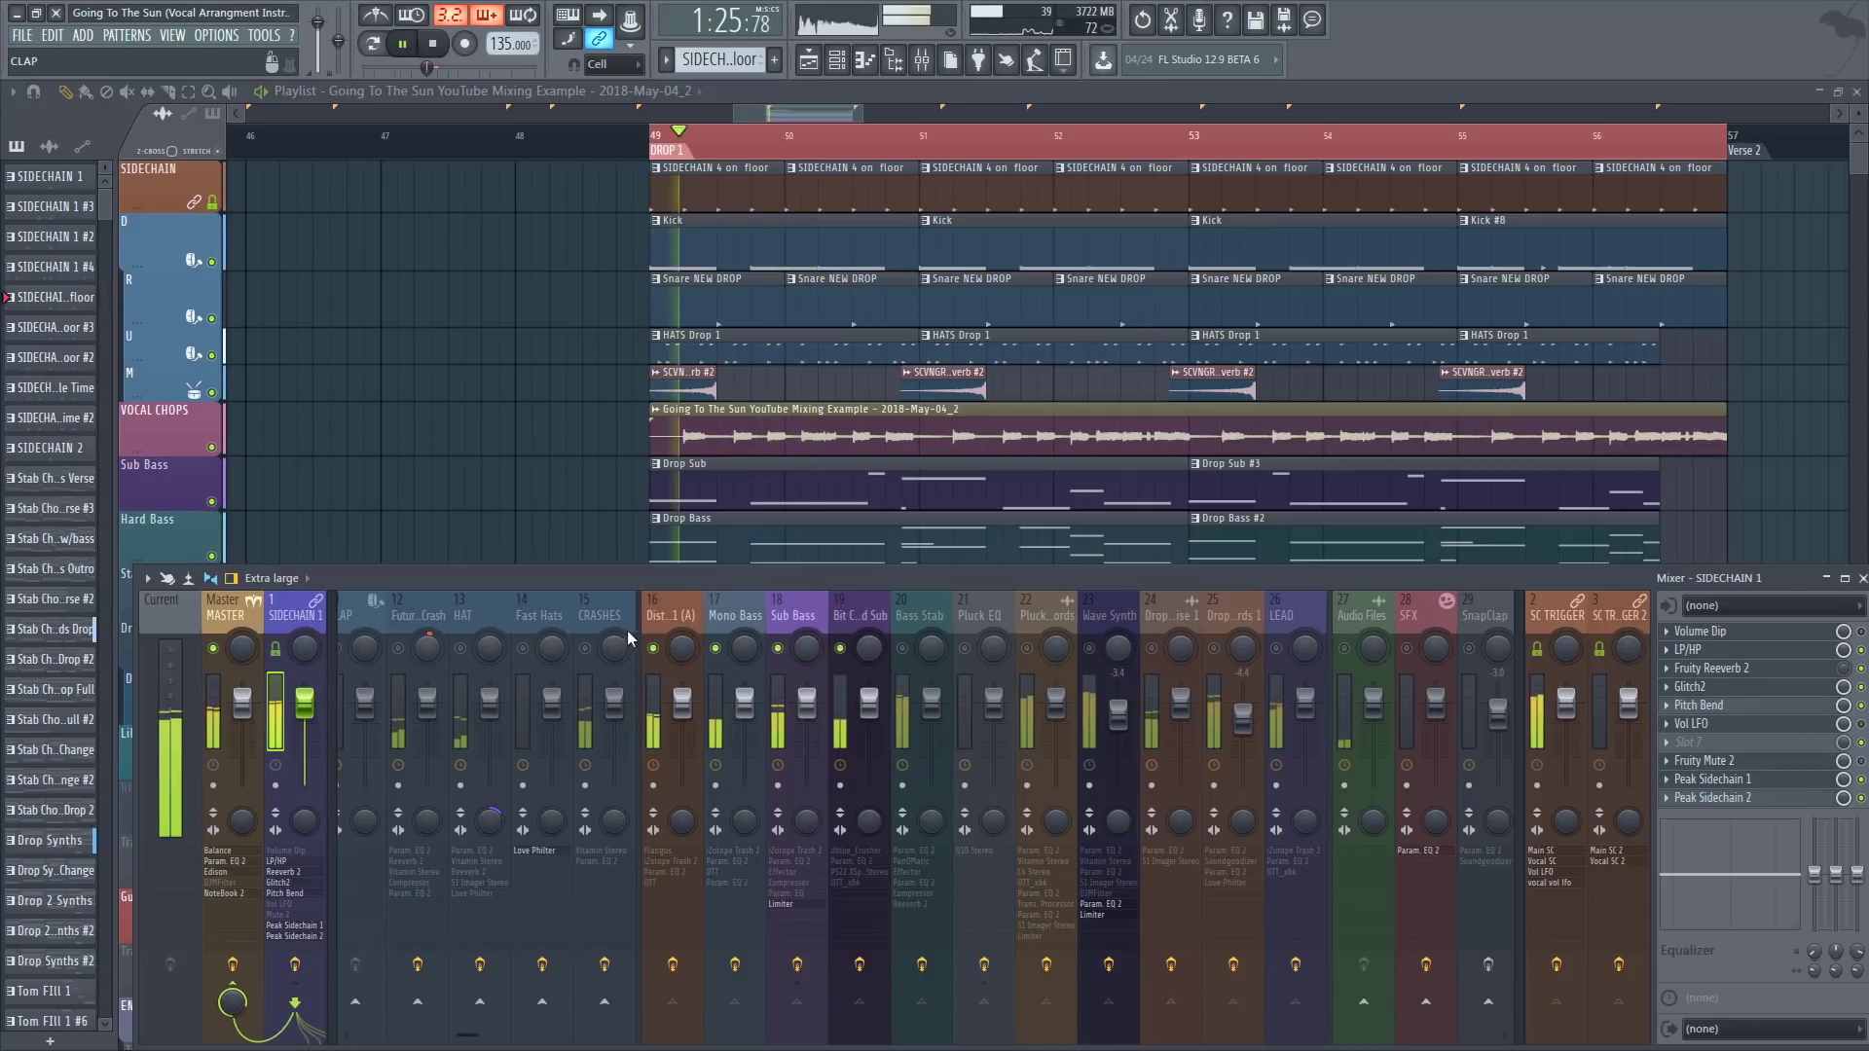
key("space")
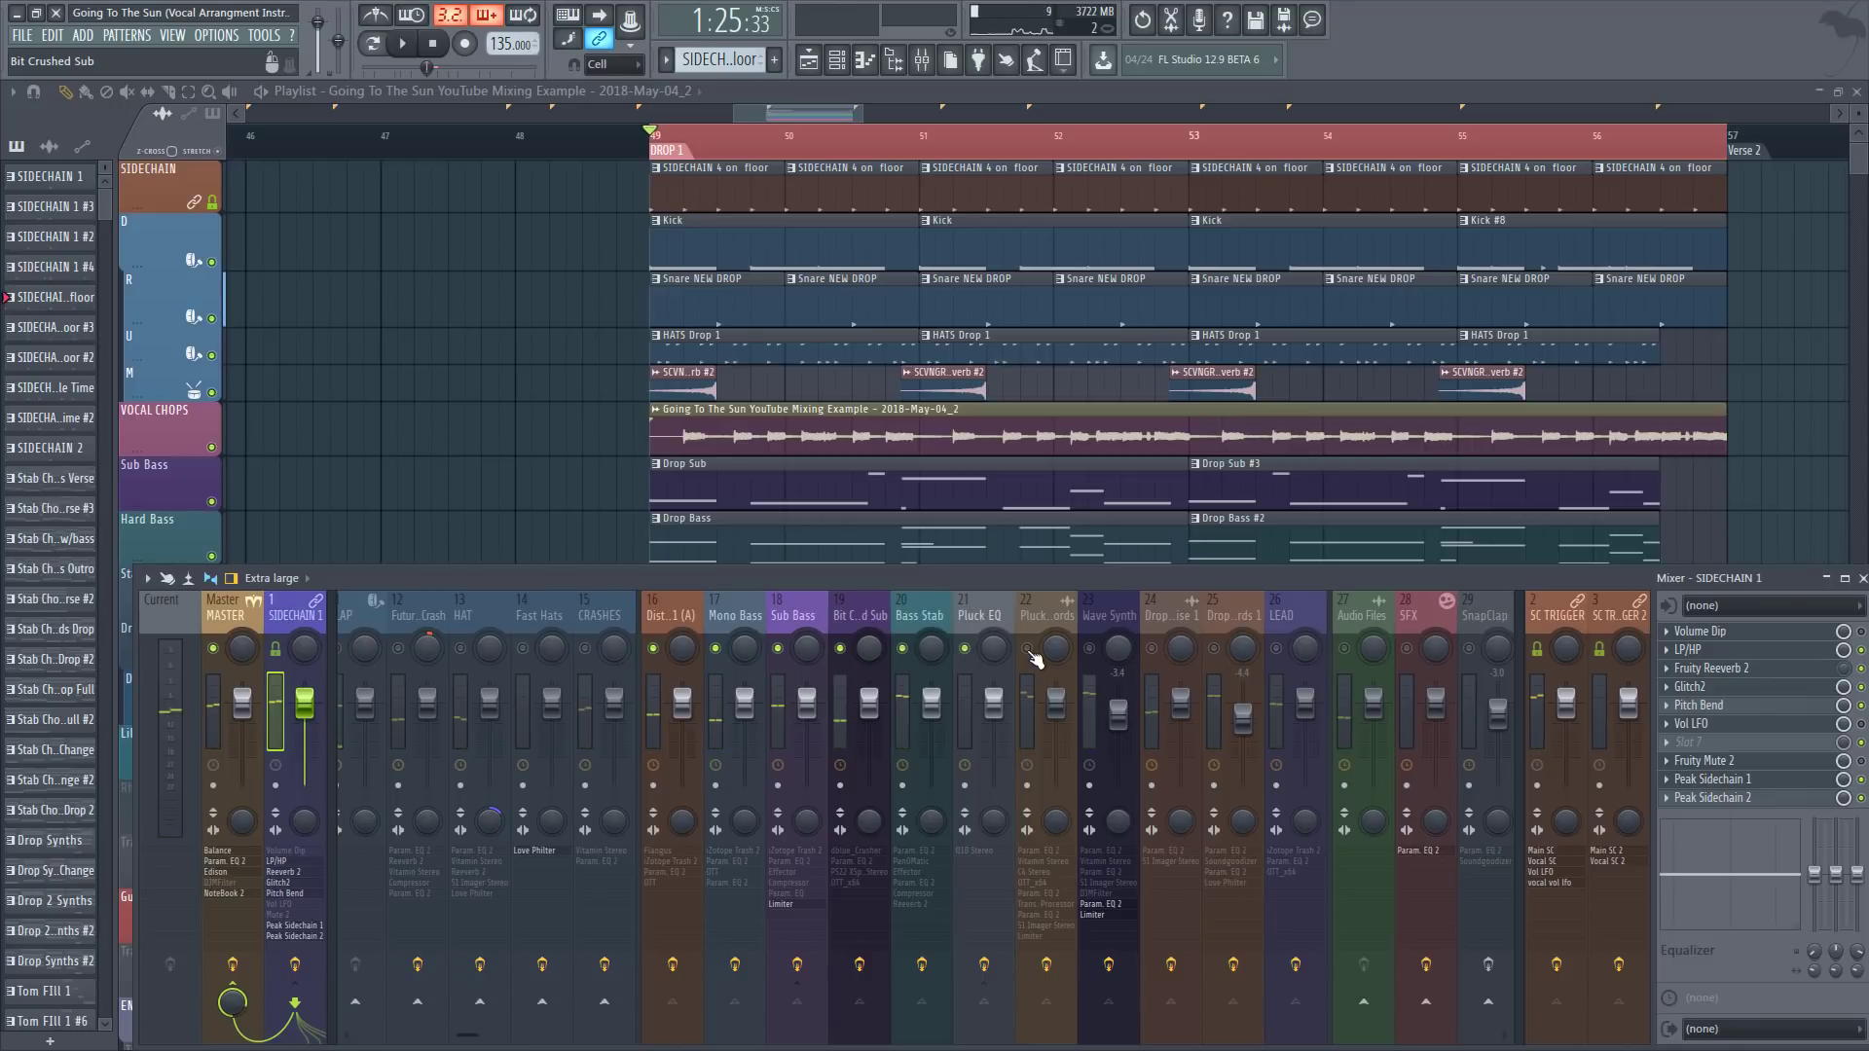
left_click(1027, 648)
key("space")
left_click(1090, 648)
left_click(1152, 648)
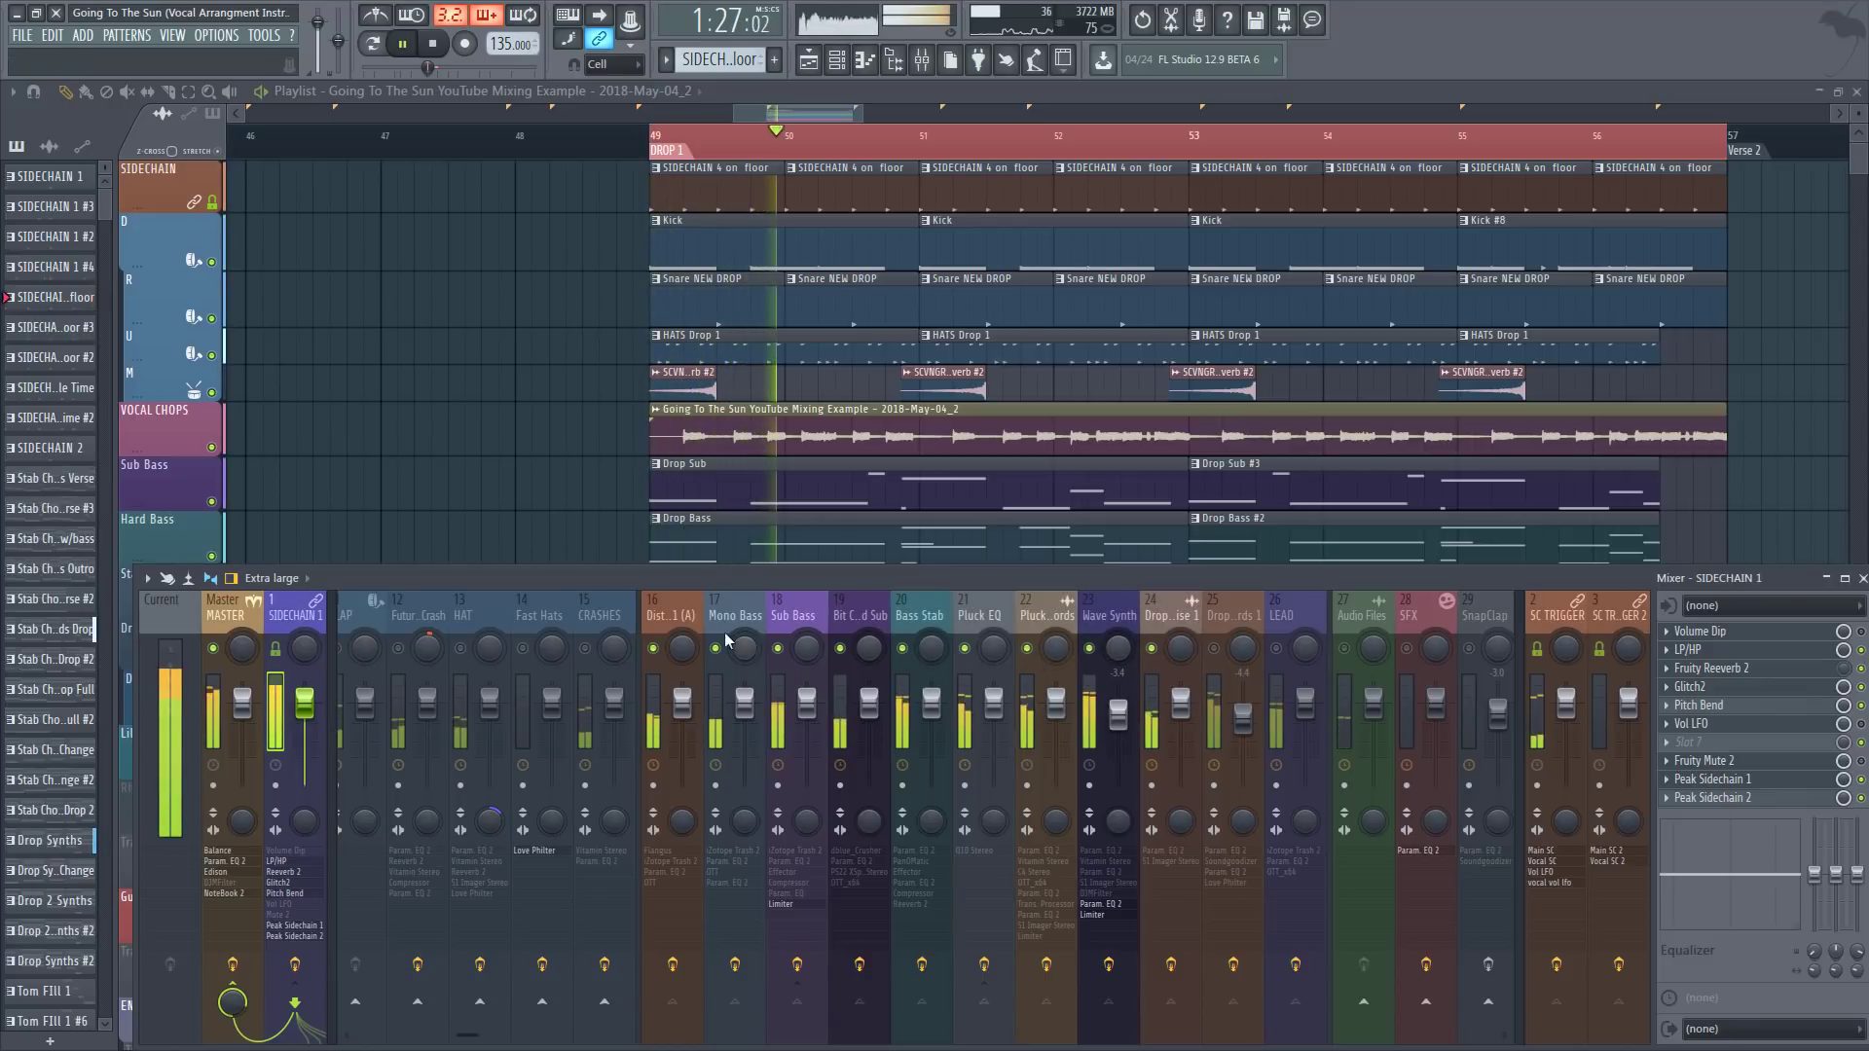
Step: Compare the drop with SIDECHAIN 1 muted and unmuted, and select the Bit Crushed Sub mixer track
left_click(280, 652)
key("space")
key("space")
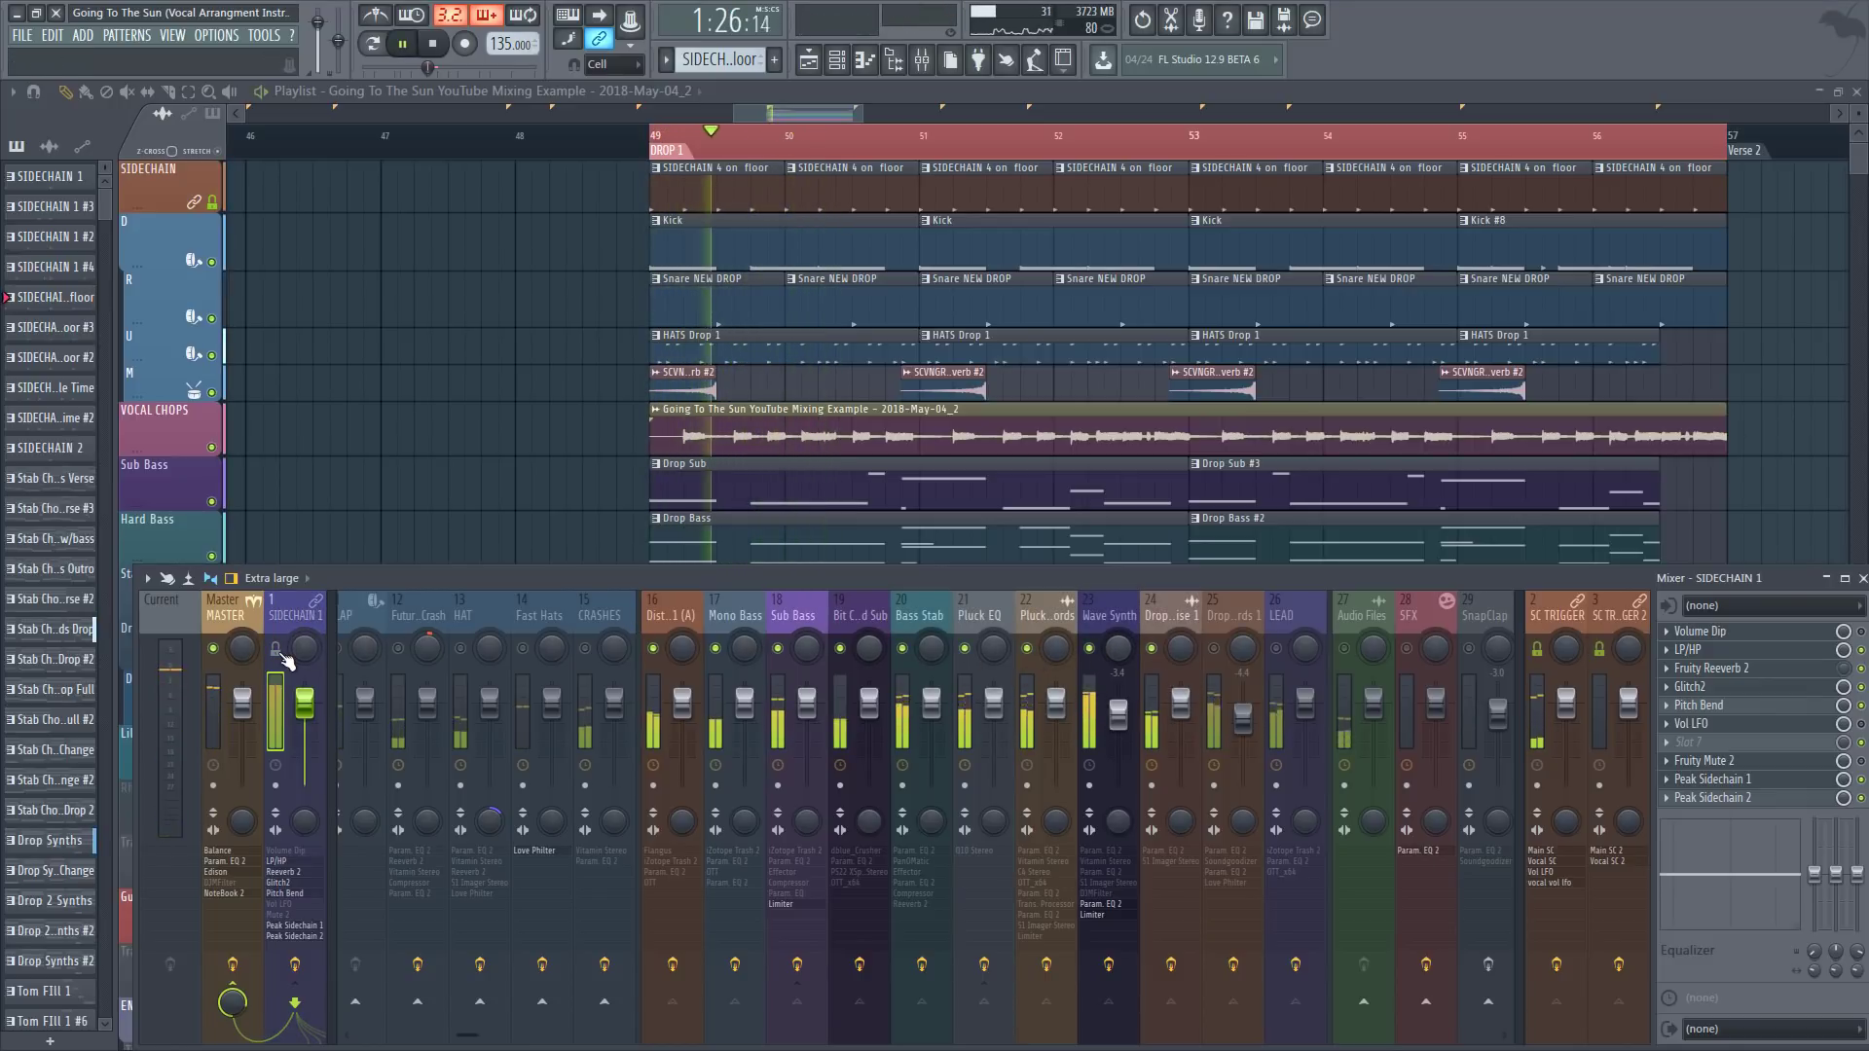
left_click(276, 648)
key("space")
left_click(859, 623)
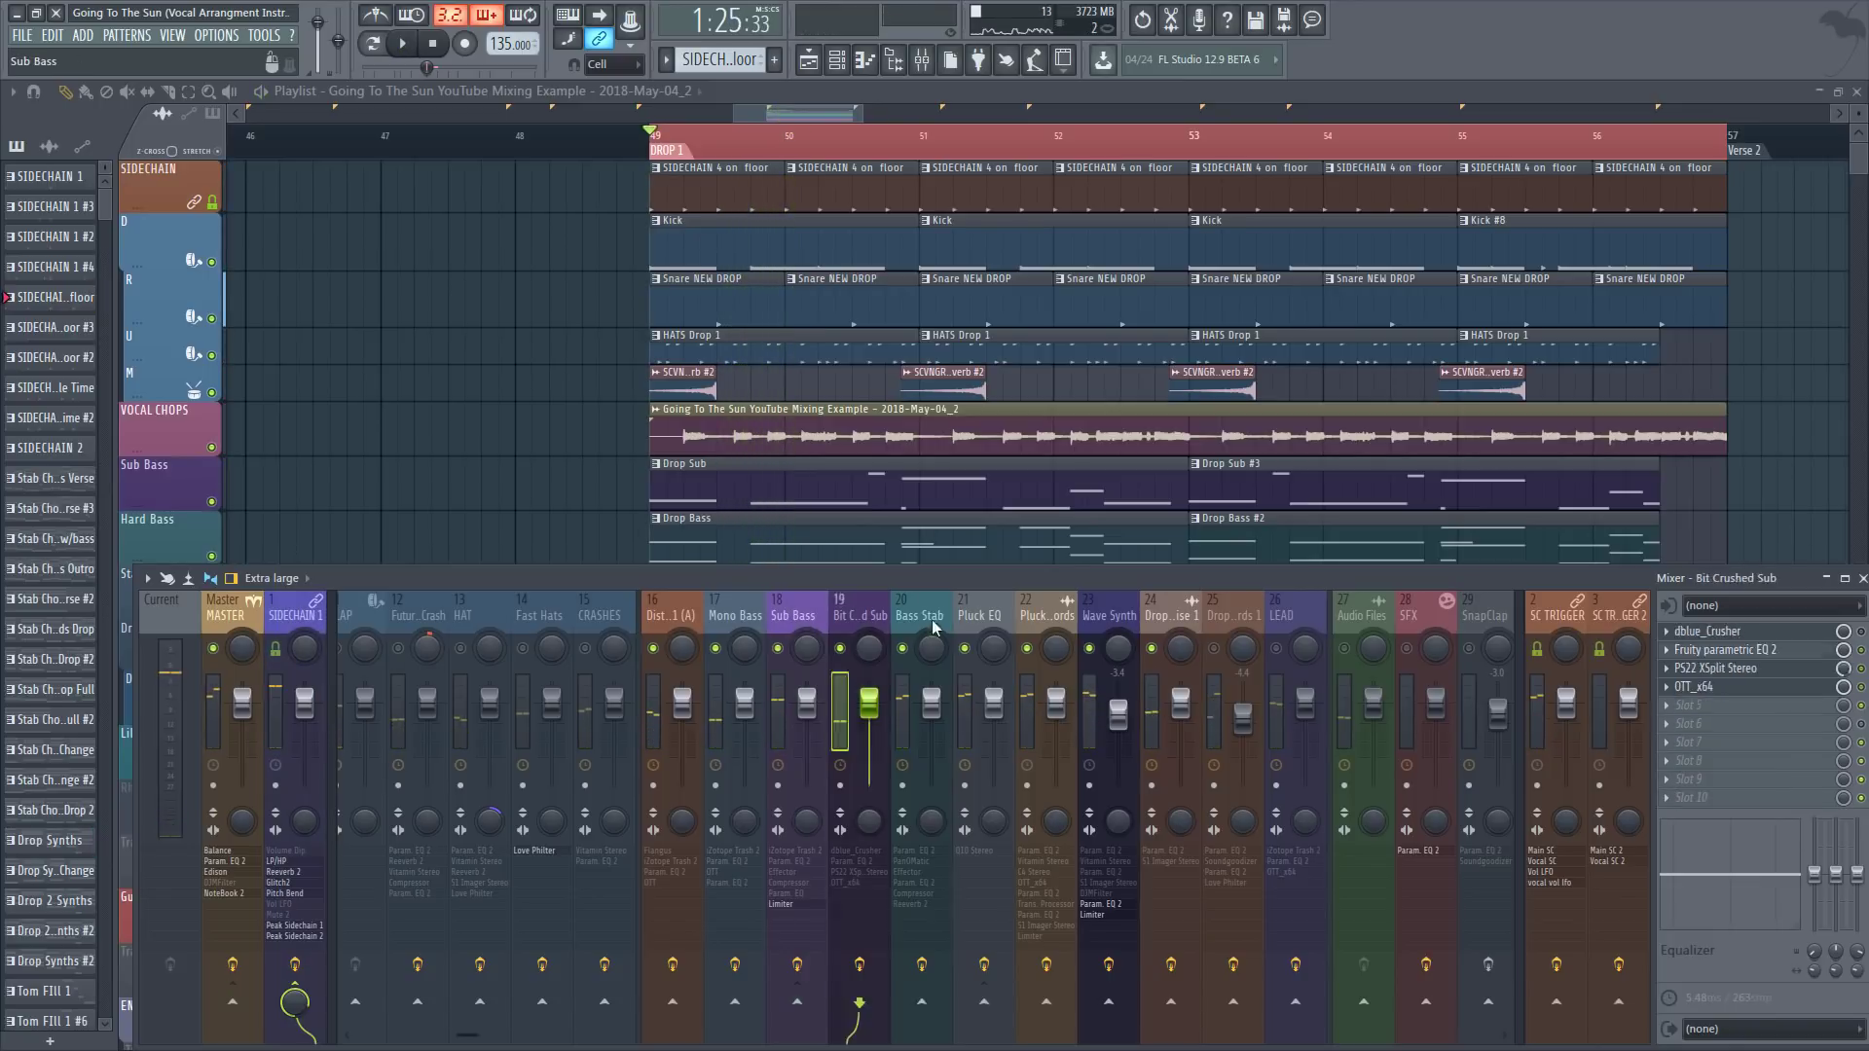
Step: Select SIDECHAIN 1 and re-enable mixer tracks 25 and 26, Drop Chords 1 and LEAD, while auditioning the drop
left_click(290, 630)
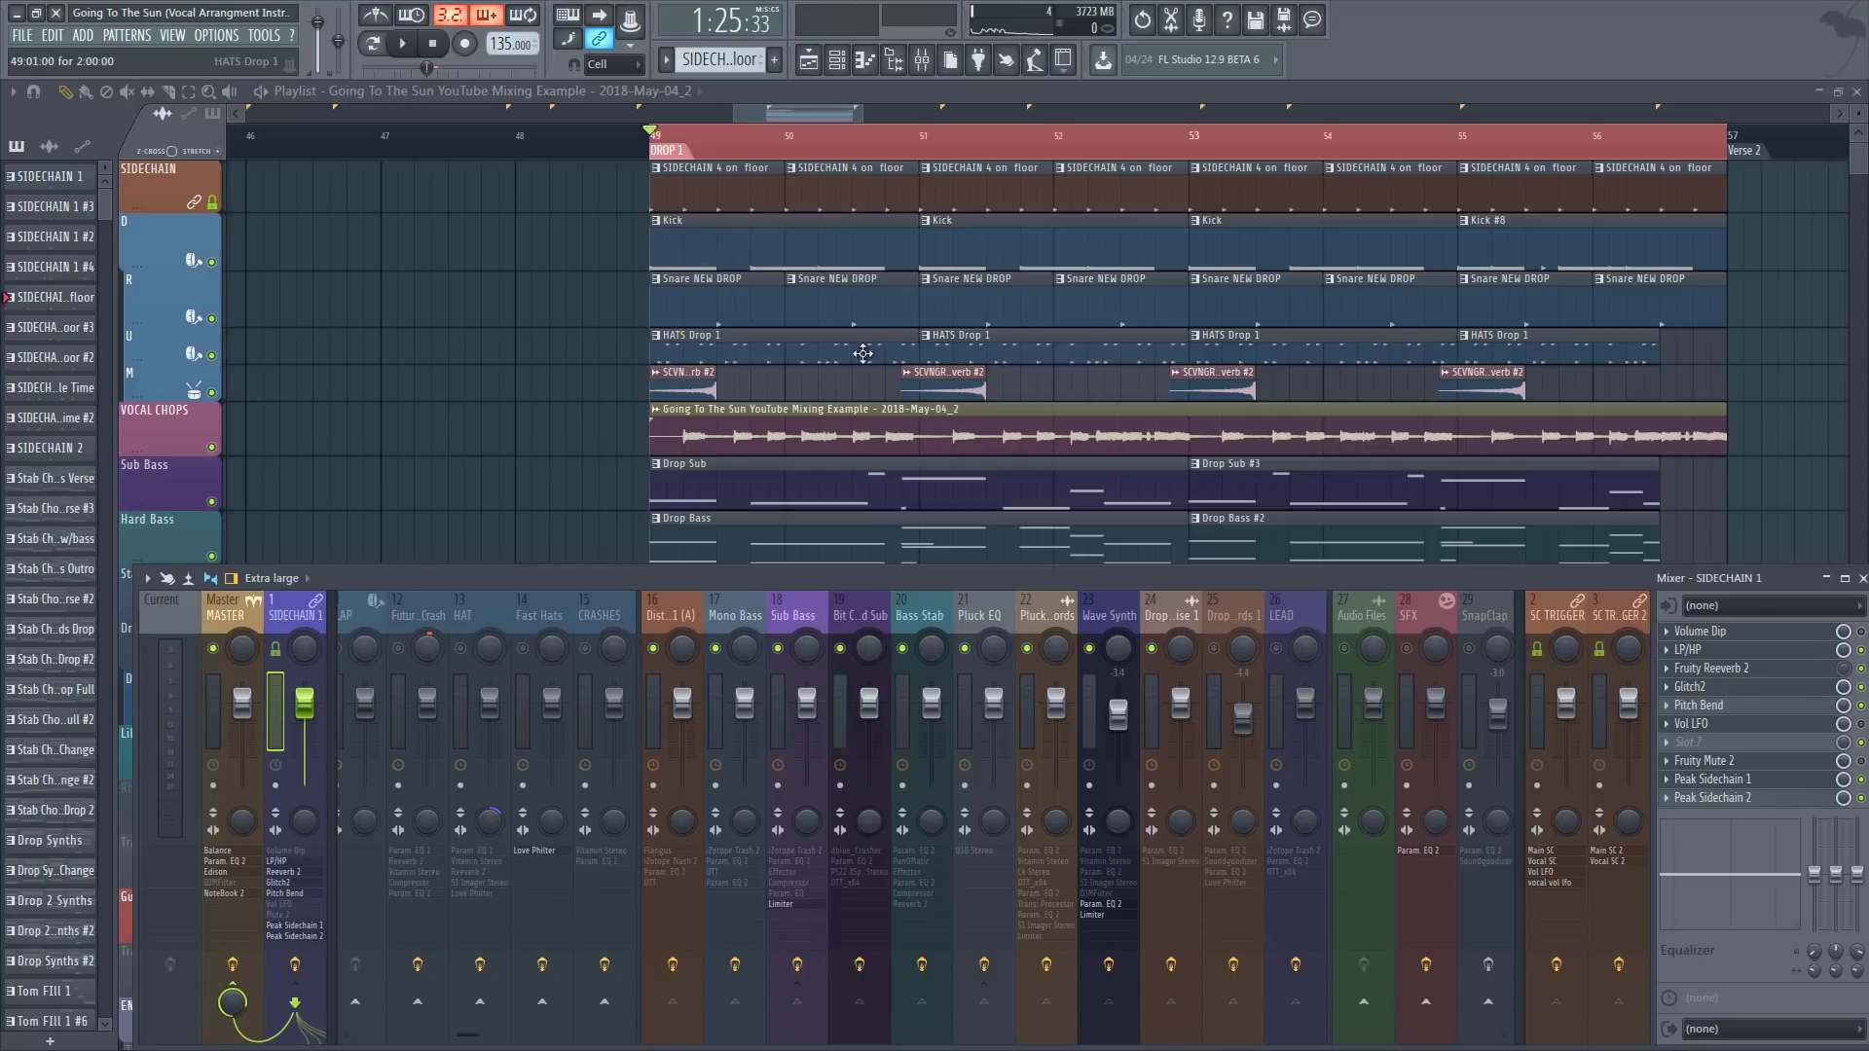
key("space")
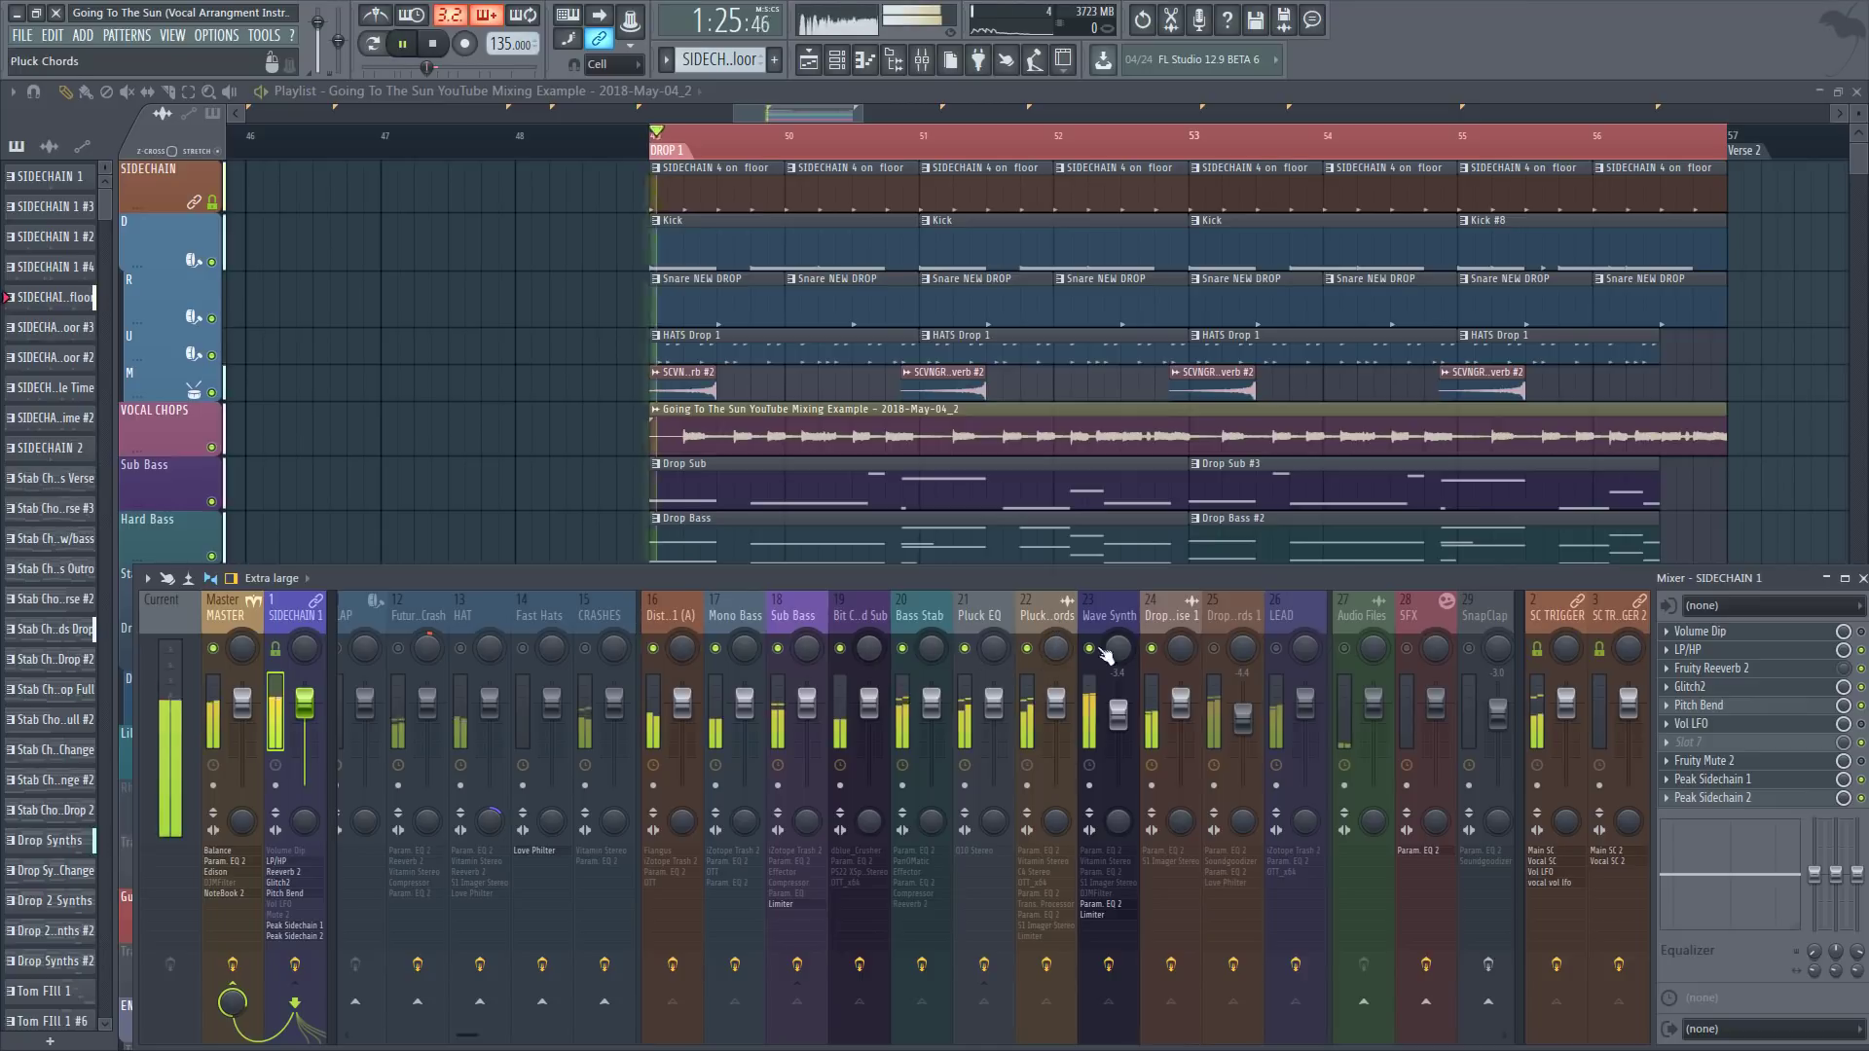
key("space")
left_click(1215, 649)
left_click(1277, 649)
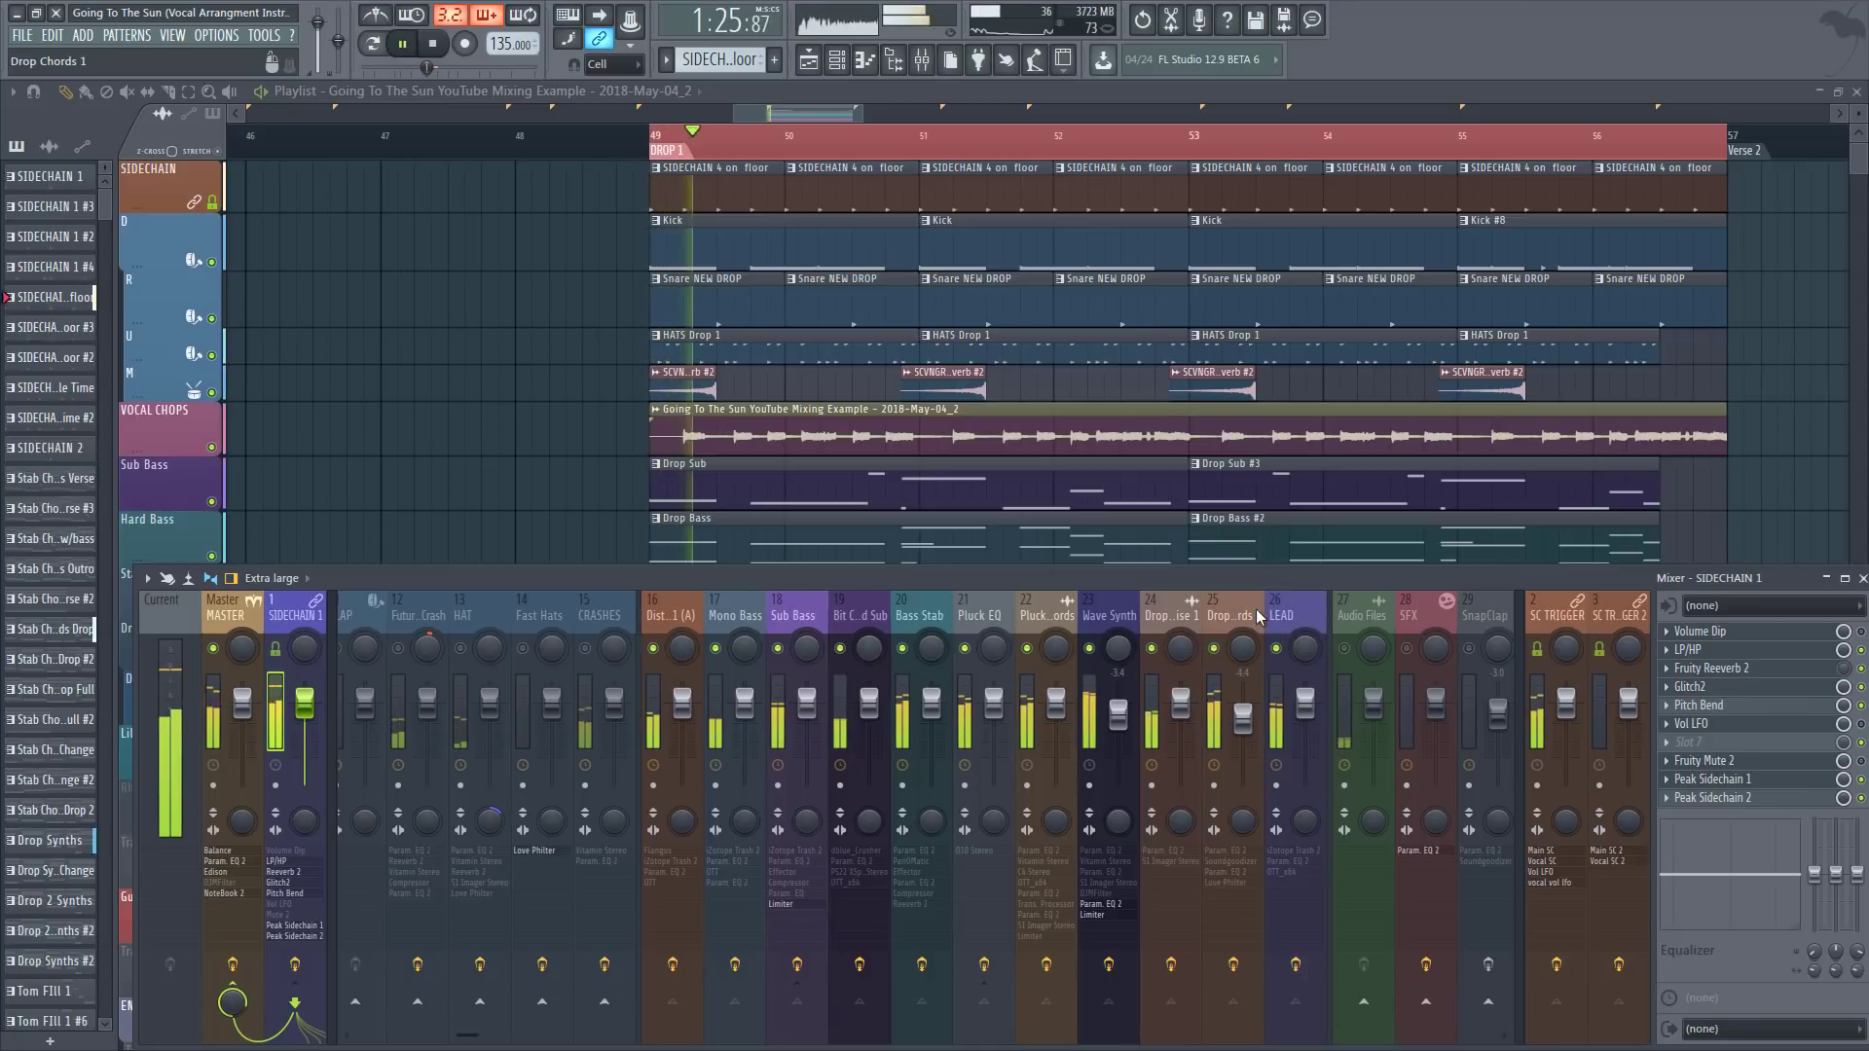
scroll(783, 647, "down", 3)
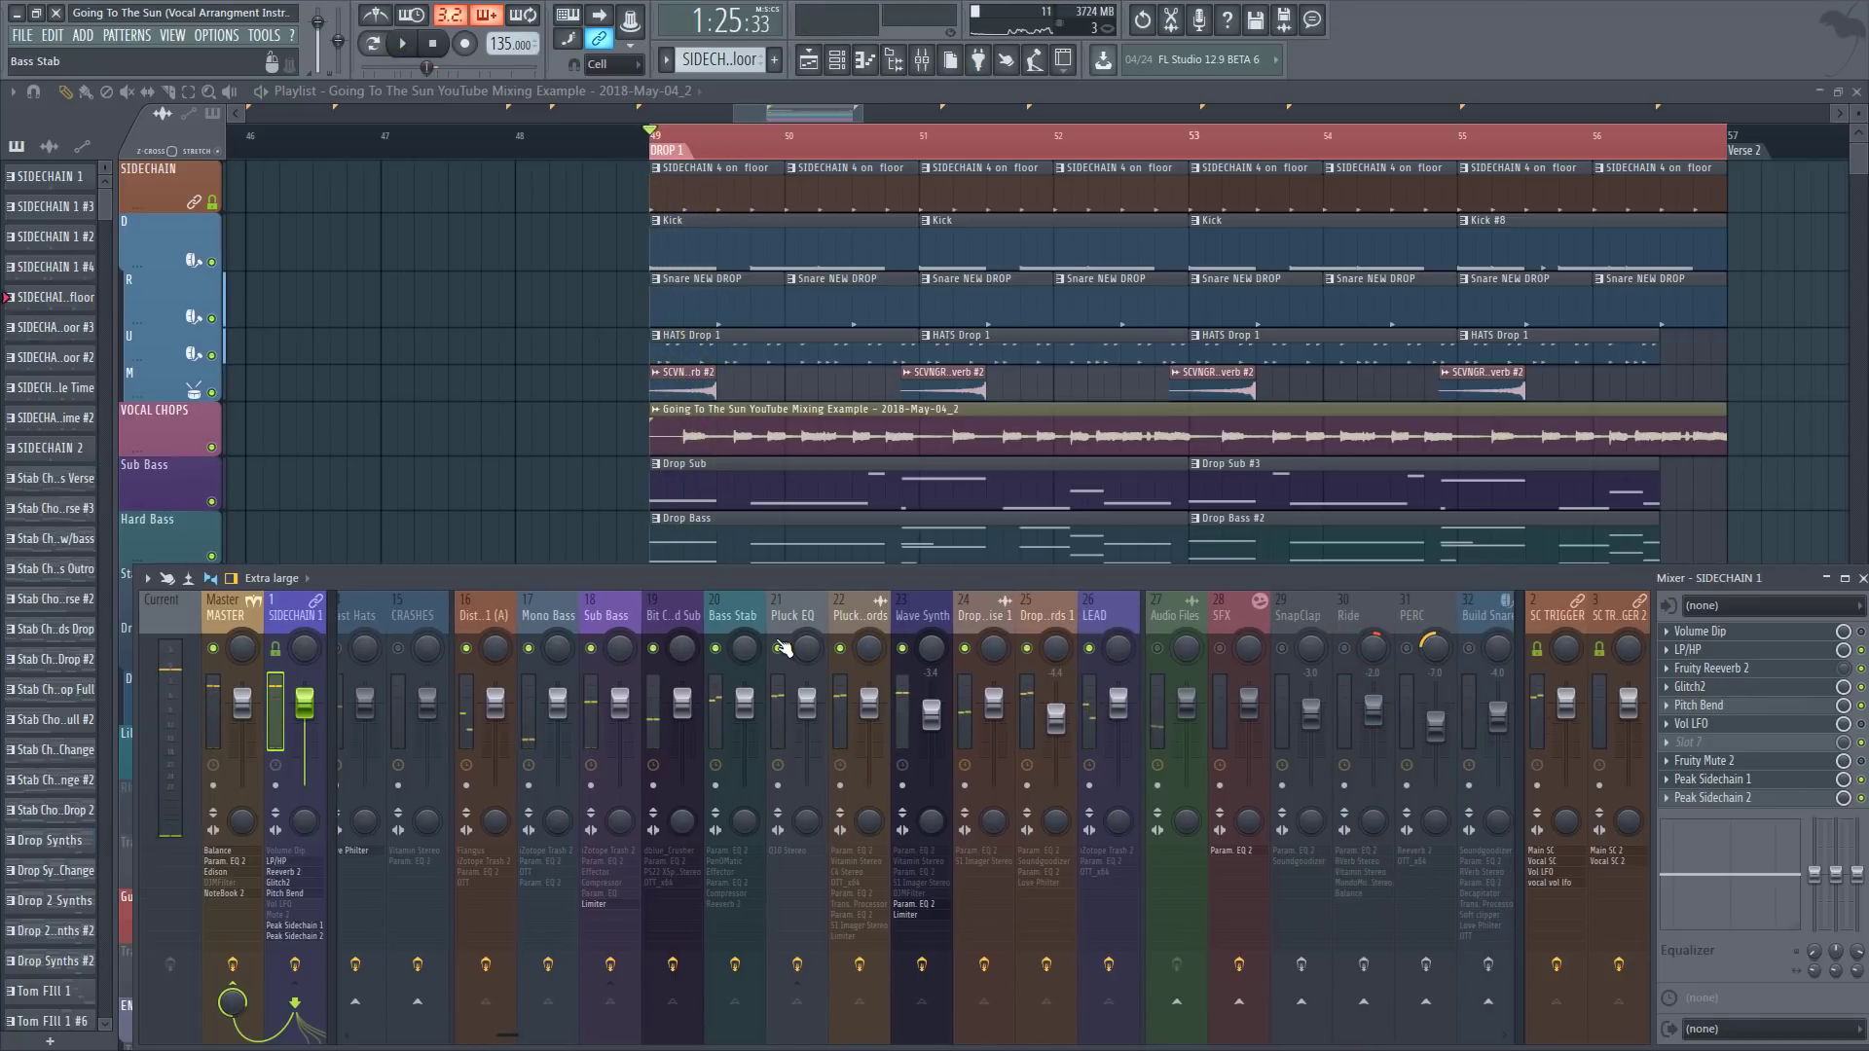
Step: Show the Vol LFO and Vocal SC peak controllers of the SC TRIGGER mixer track with their windows side by side
left_click(1547, 625)
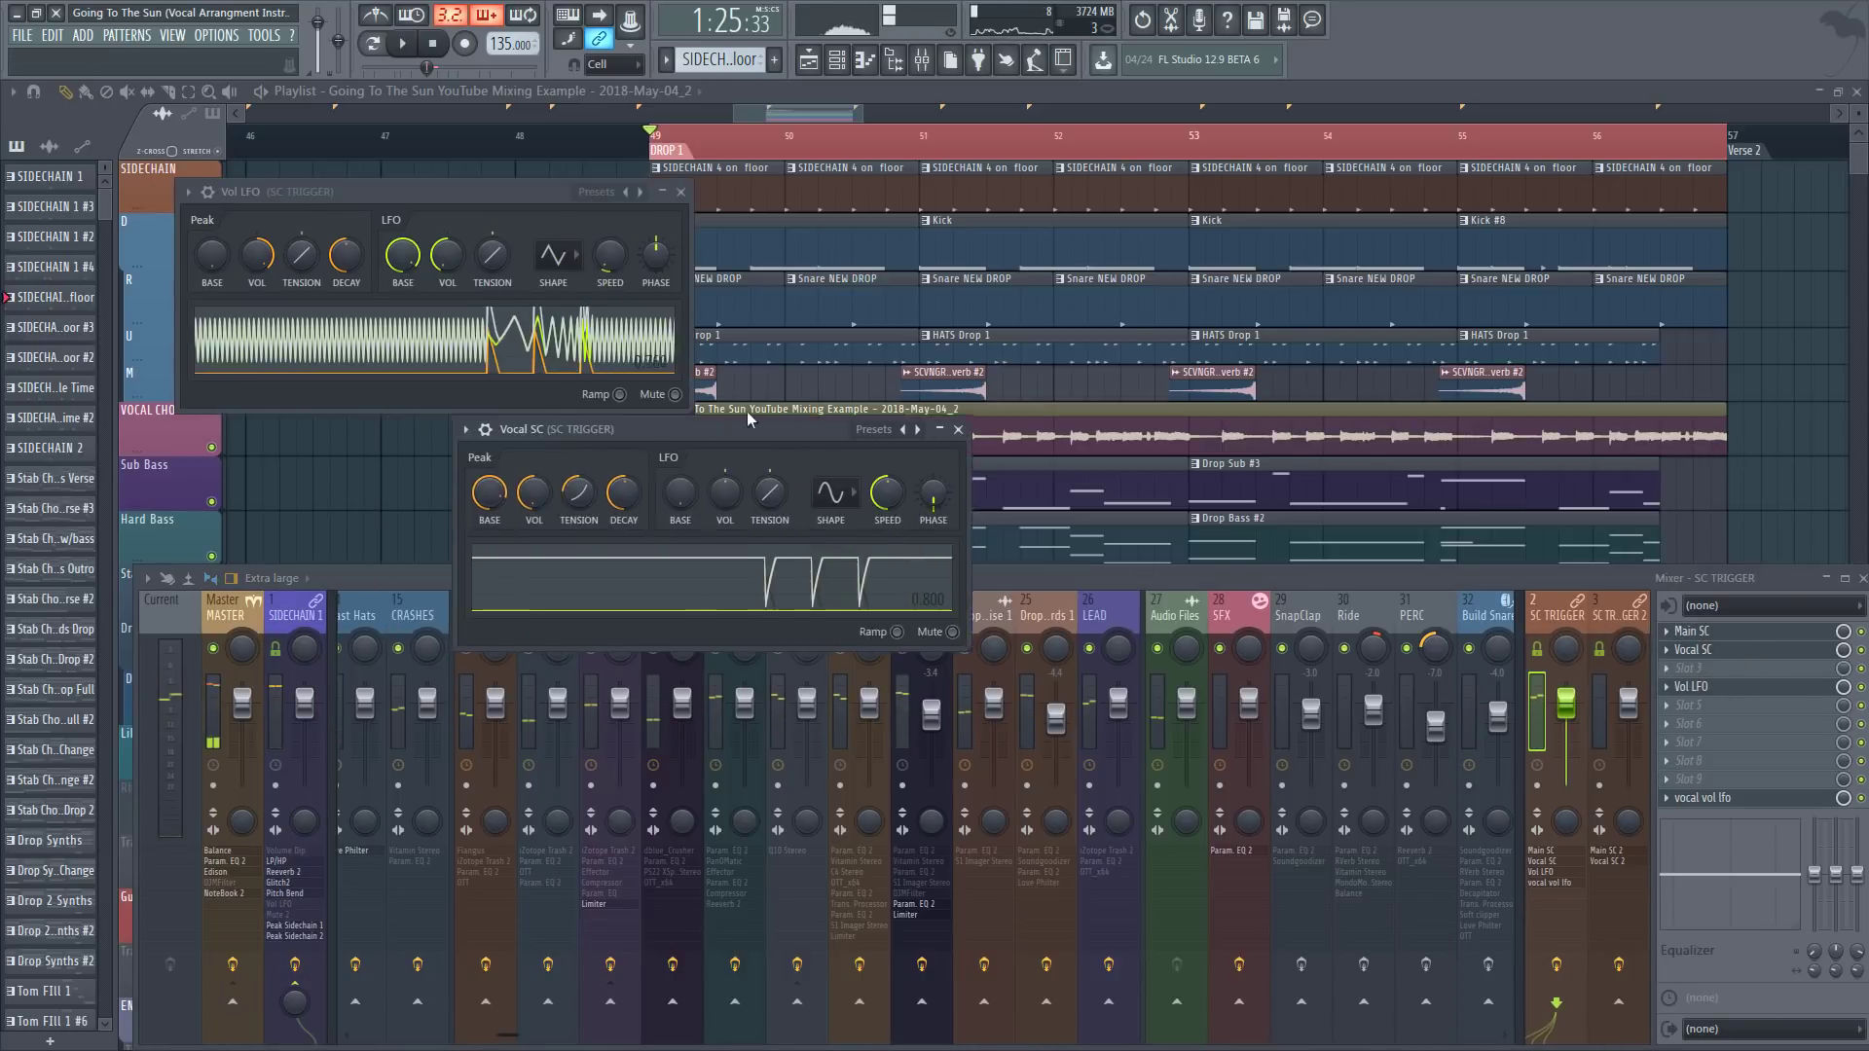
left_click_drag(804, 330, 888, 340)
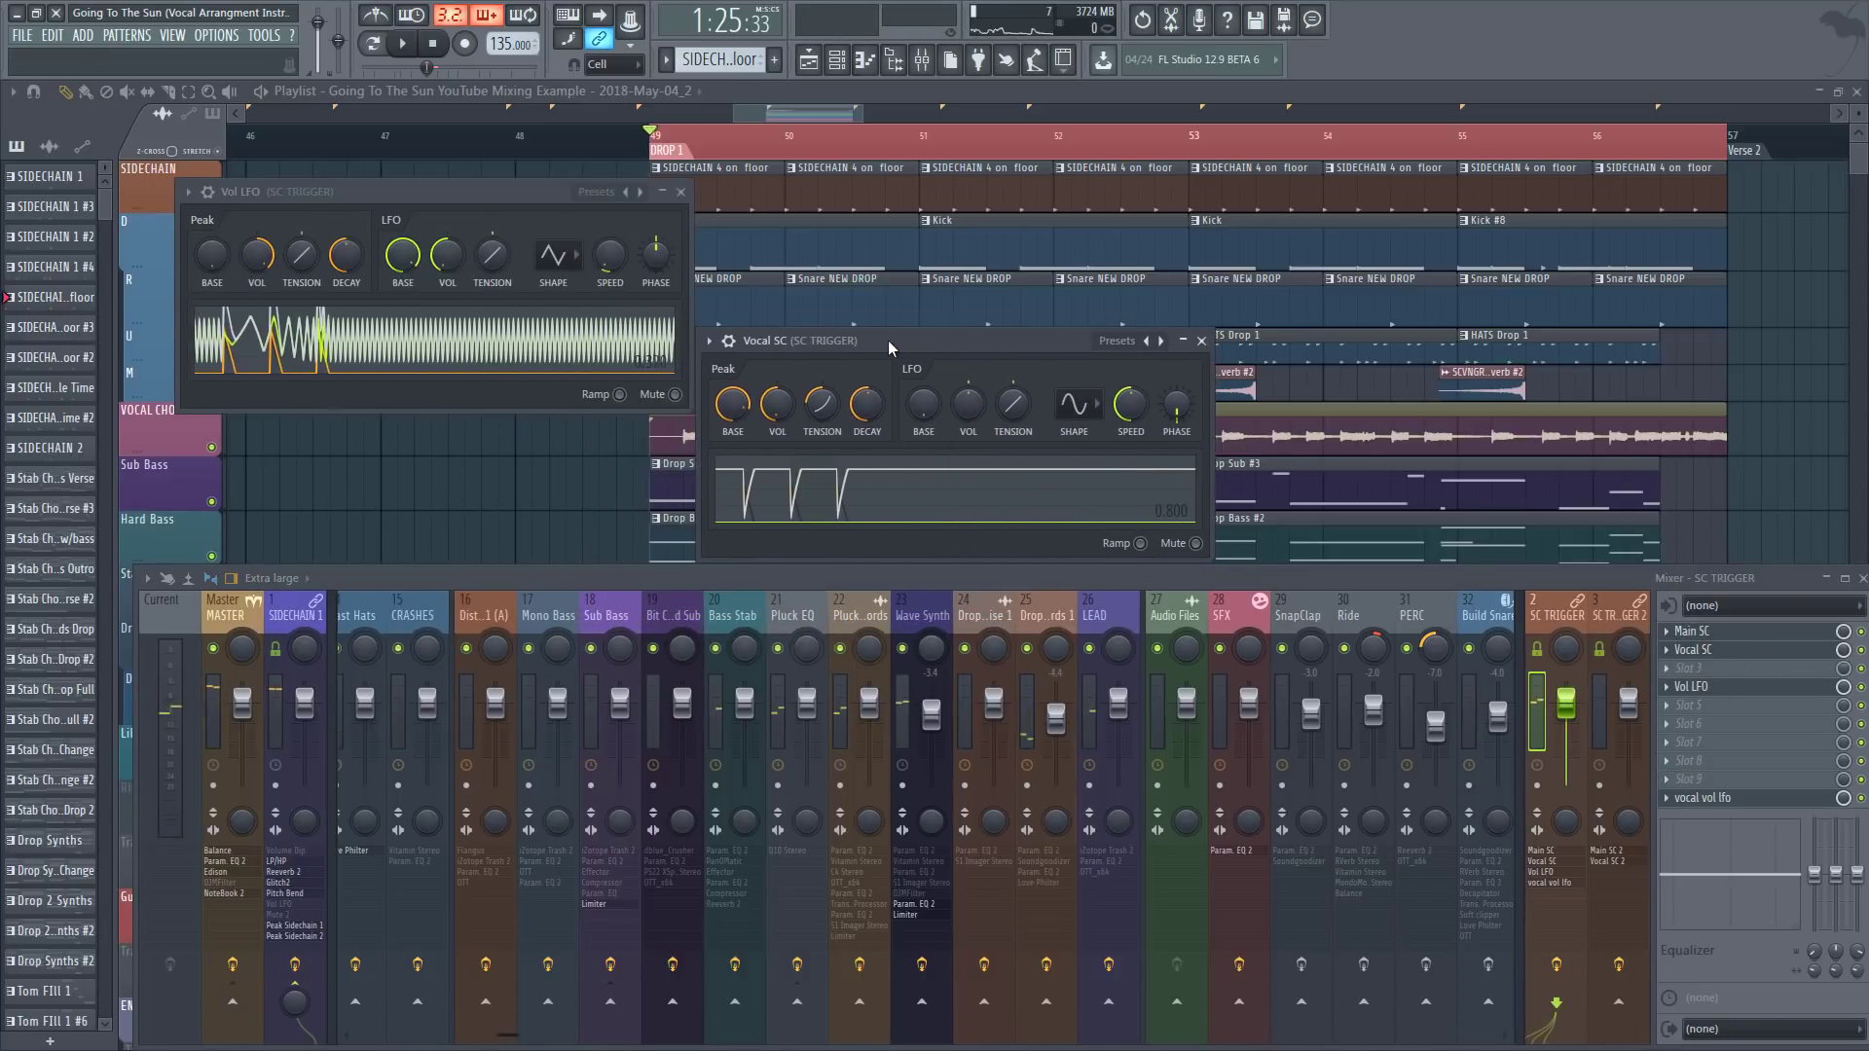
left_click(411, 611)
Step: Bring the start of DROP 1 into view in the playlist, reopen the mixer and solo the KICK track
scroll(411, 612, "up", 5)
left_click_drag(809, 110, 818, 133)
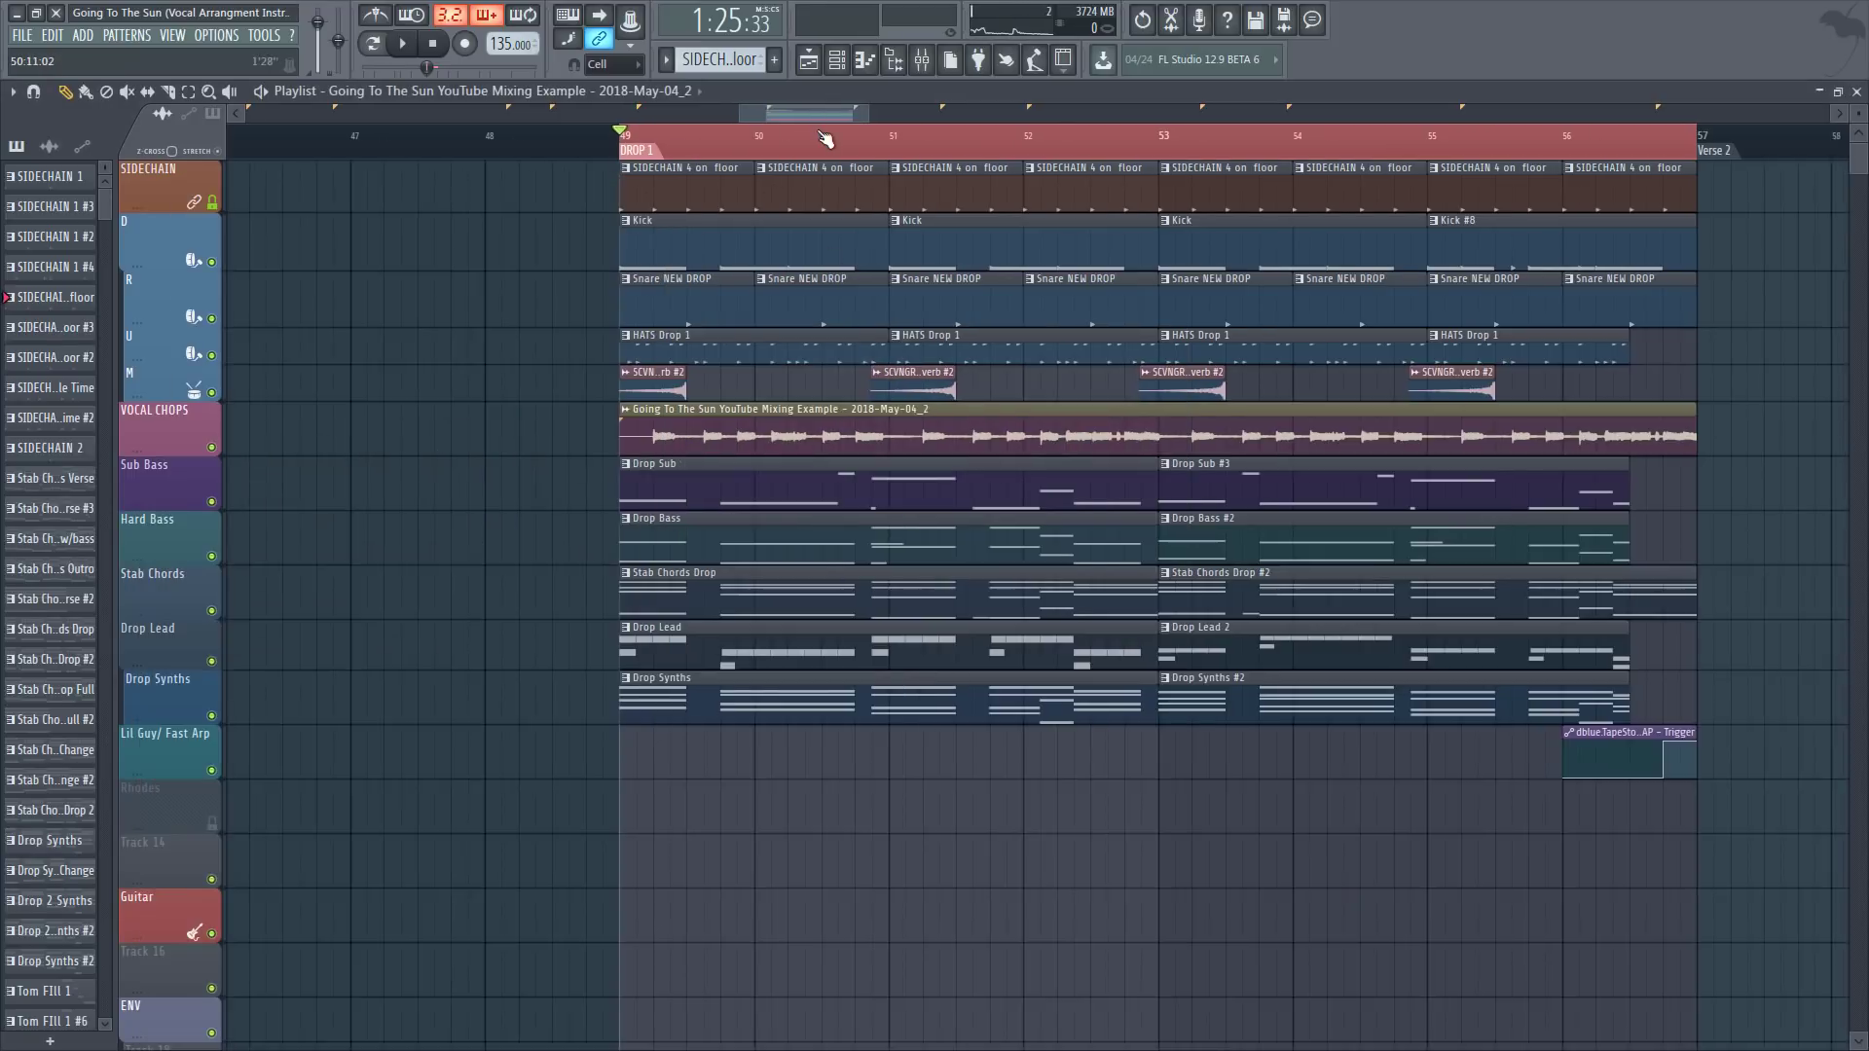
scroll(818, 134, "up", 2)
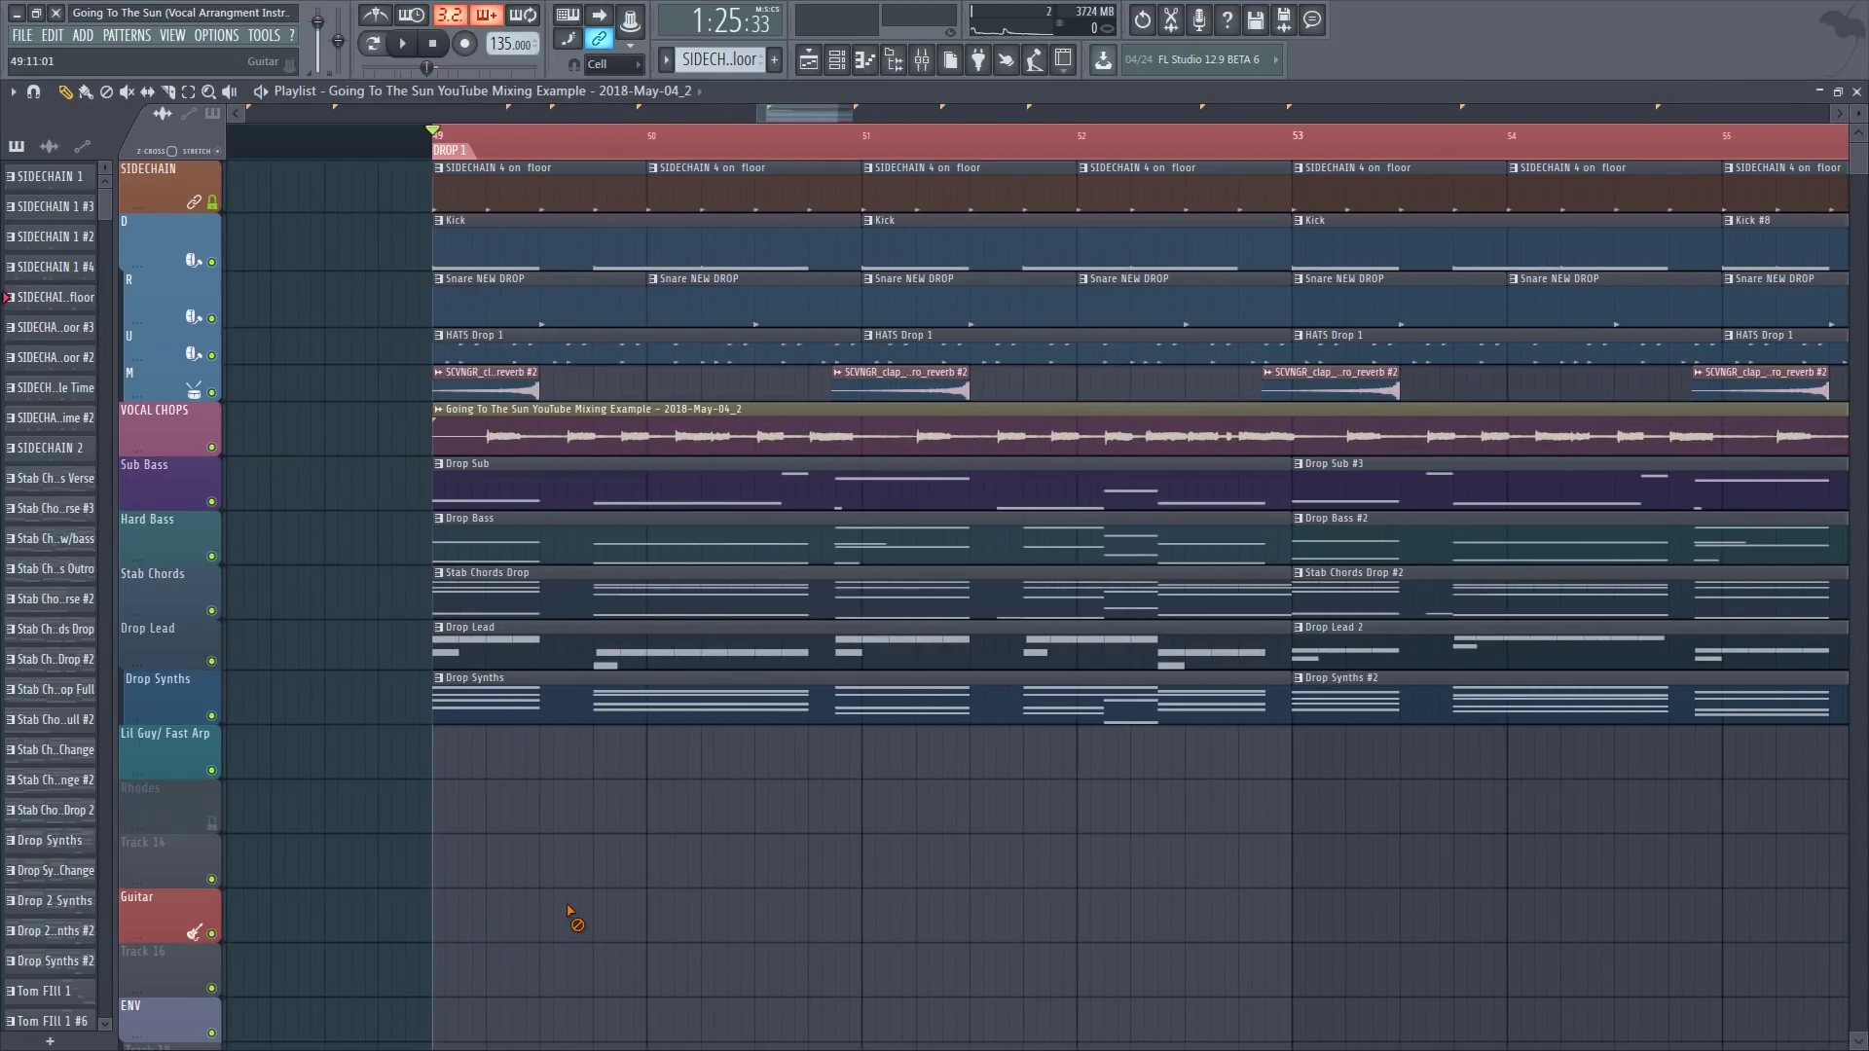
left_click(923, 62)
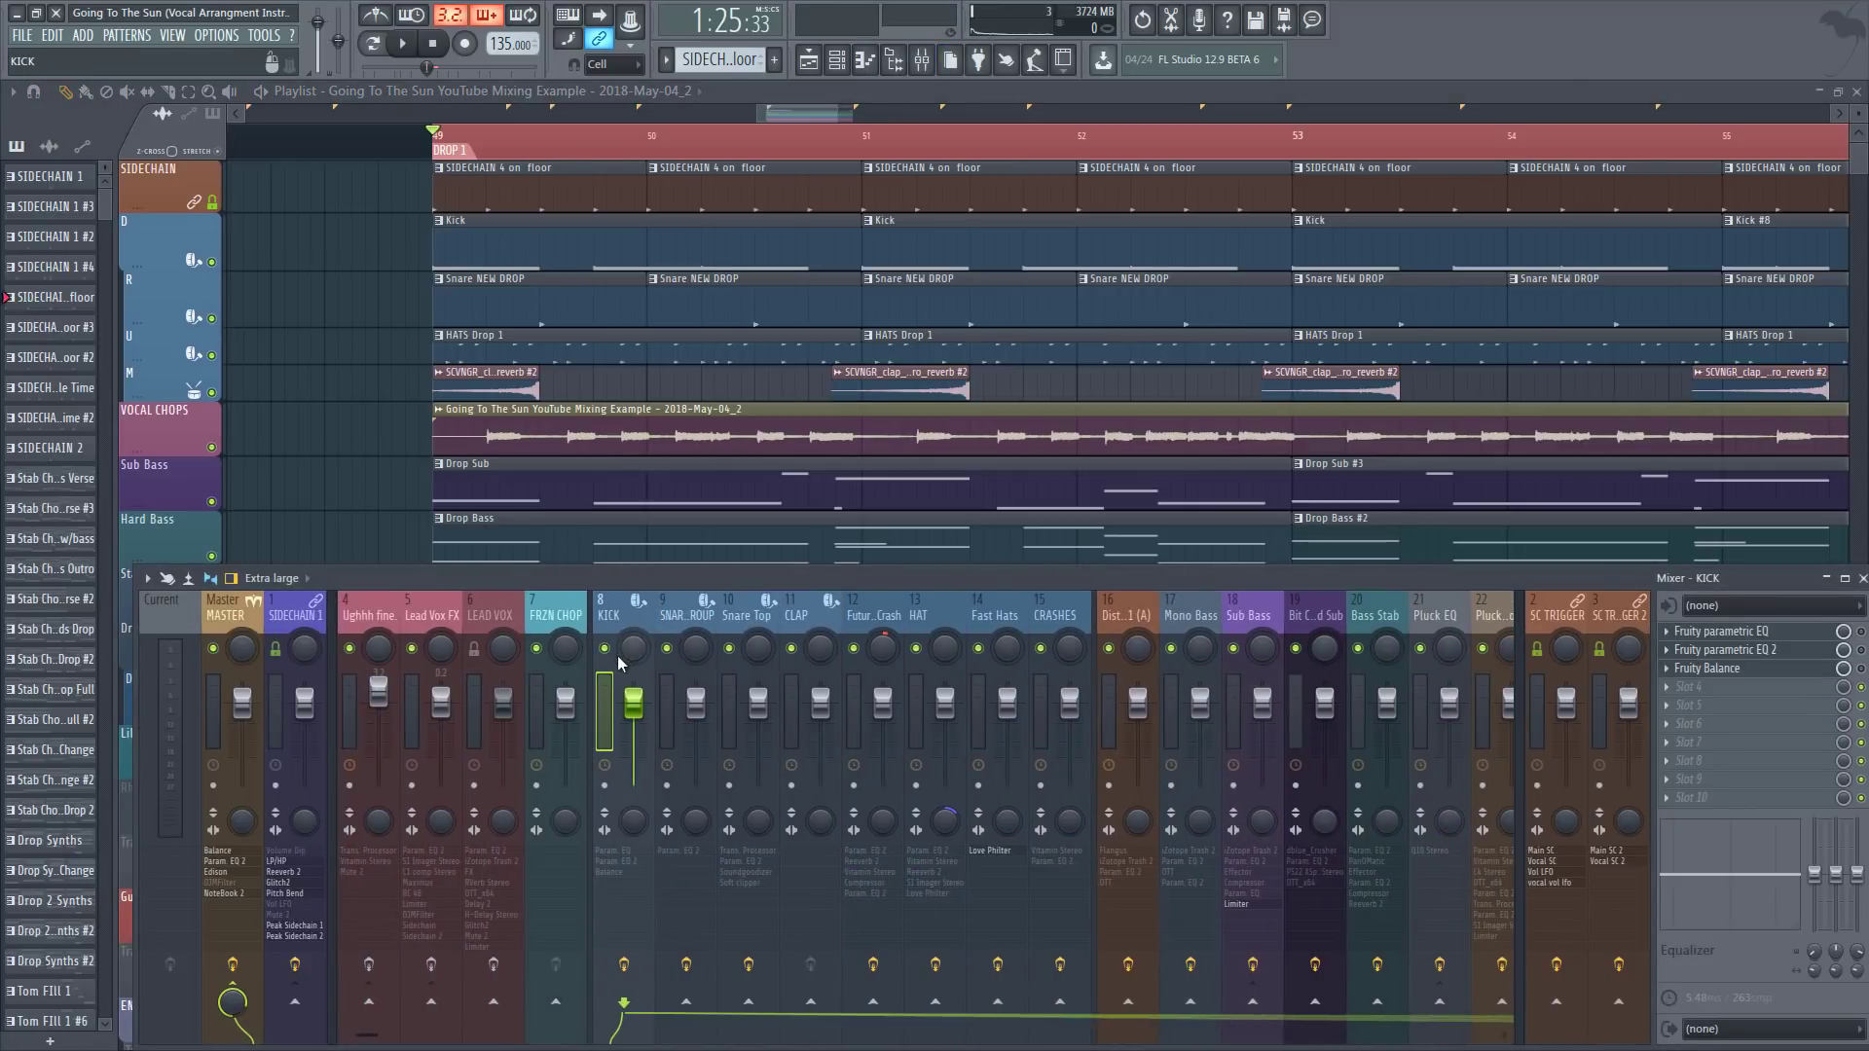
key("space")
key("space")
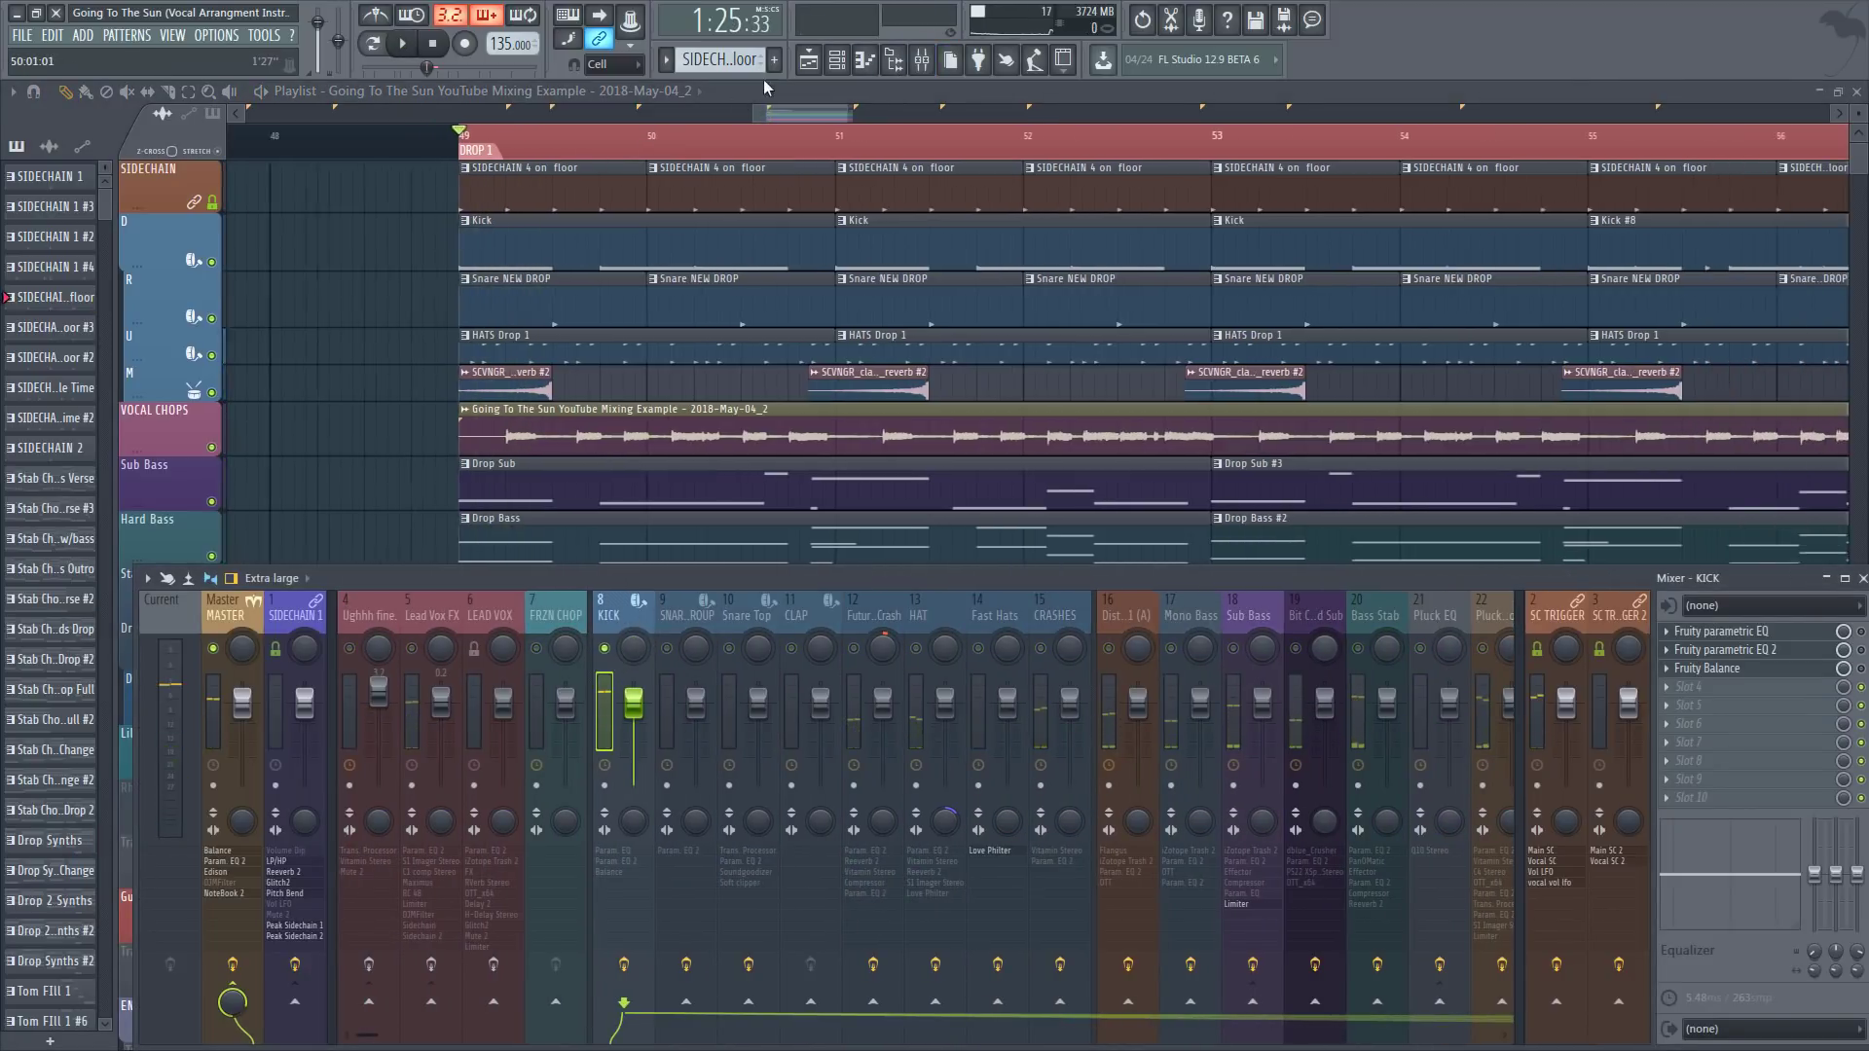
Step: Open the Kick pattern, inspect the GTTS Kick sample in its channel settings and audition the kick with the mixer shown
double_click(572, 251)
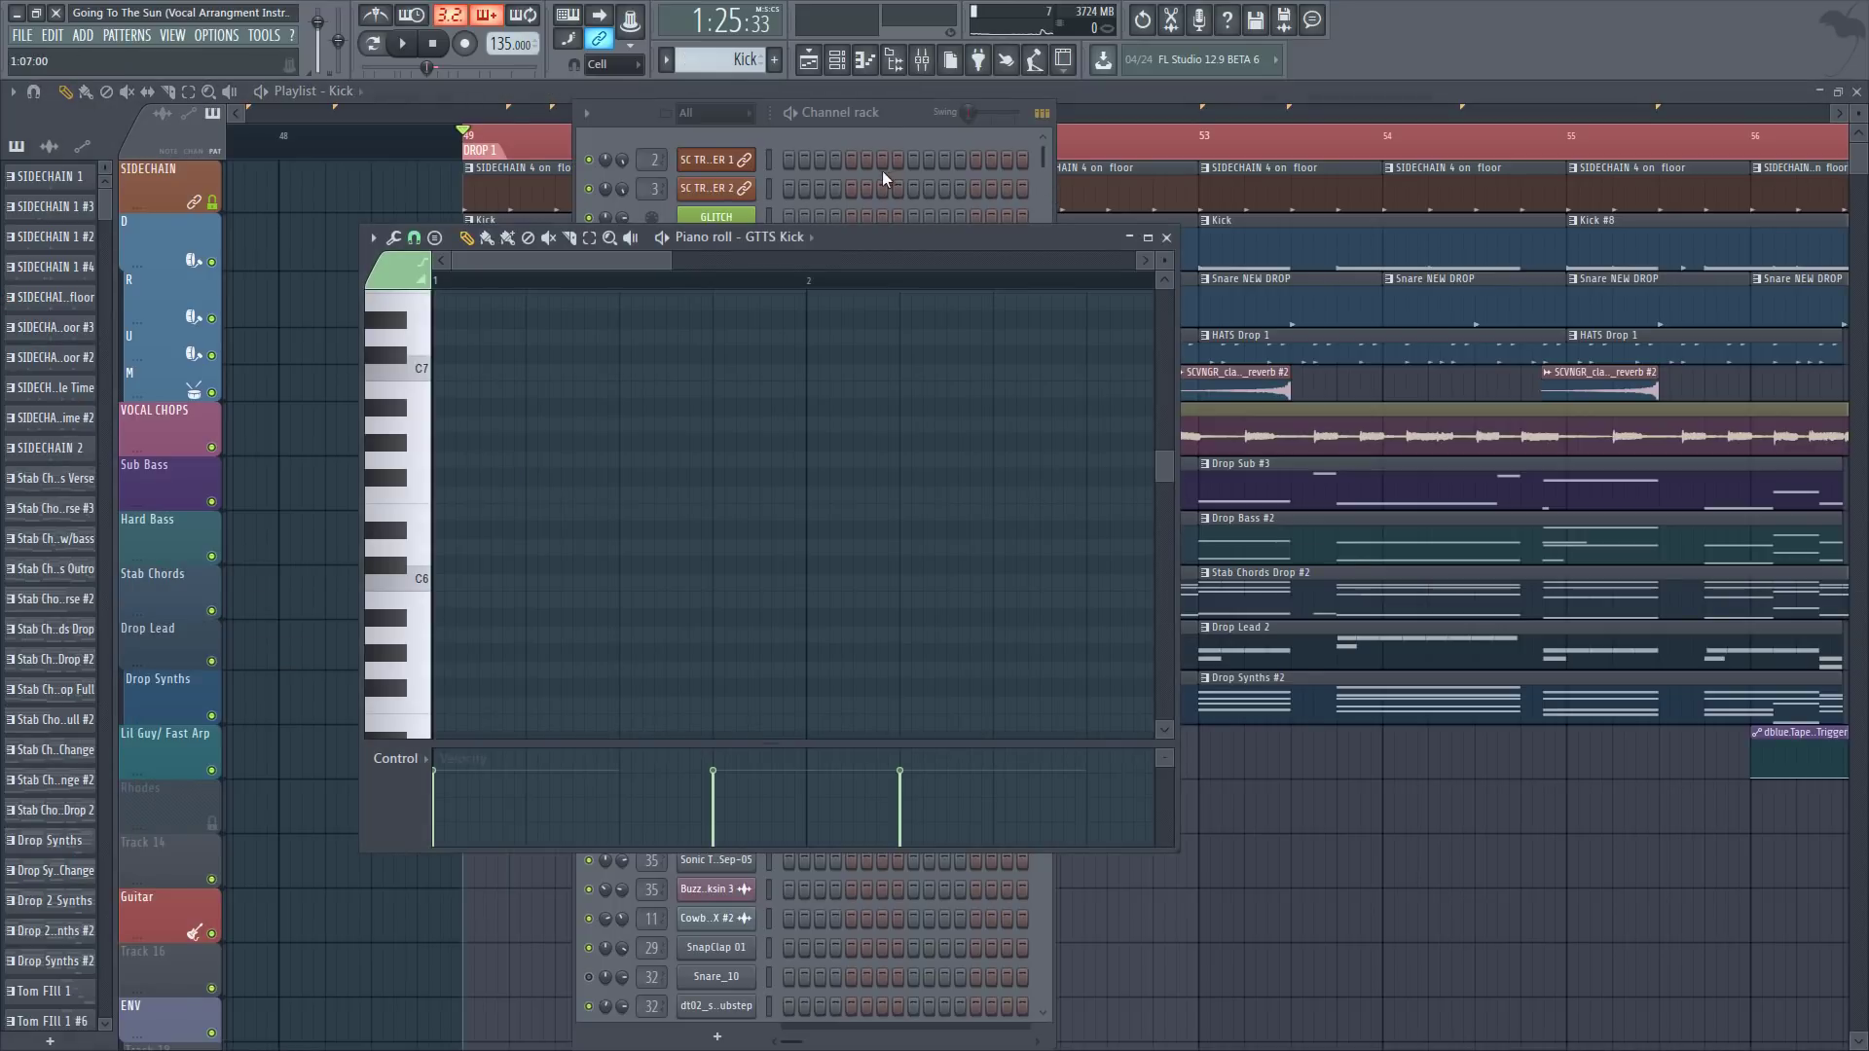
left_click(891, 146)
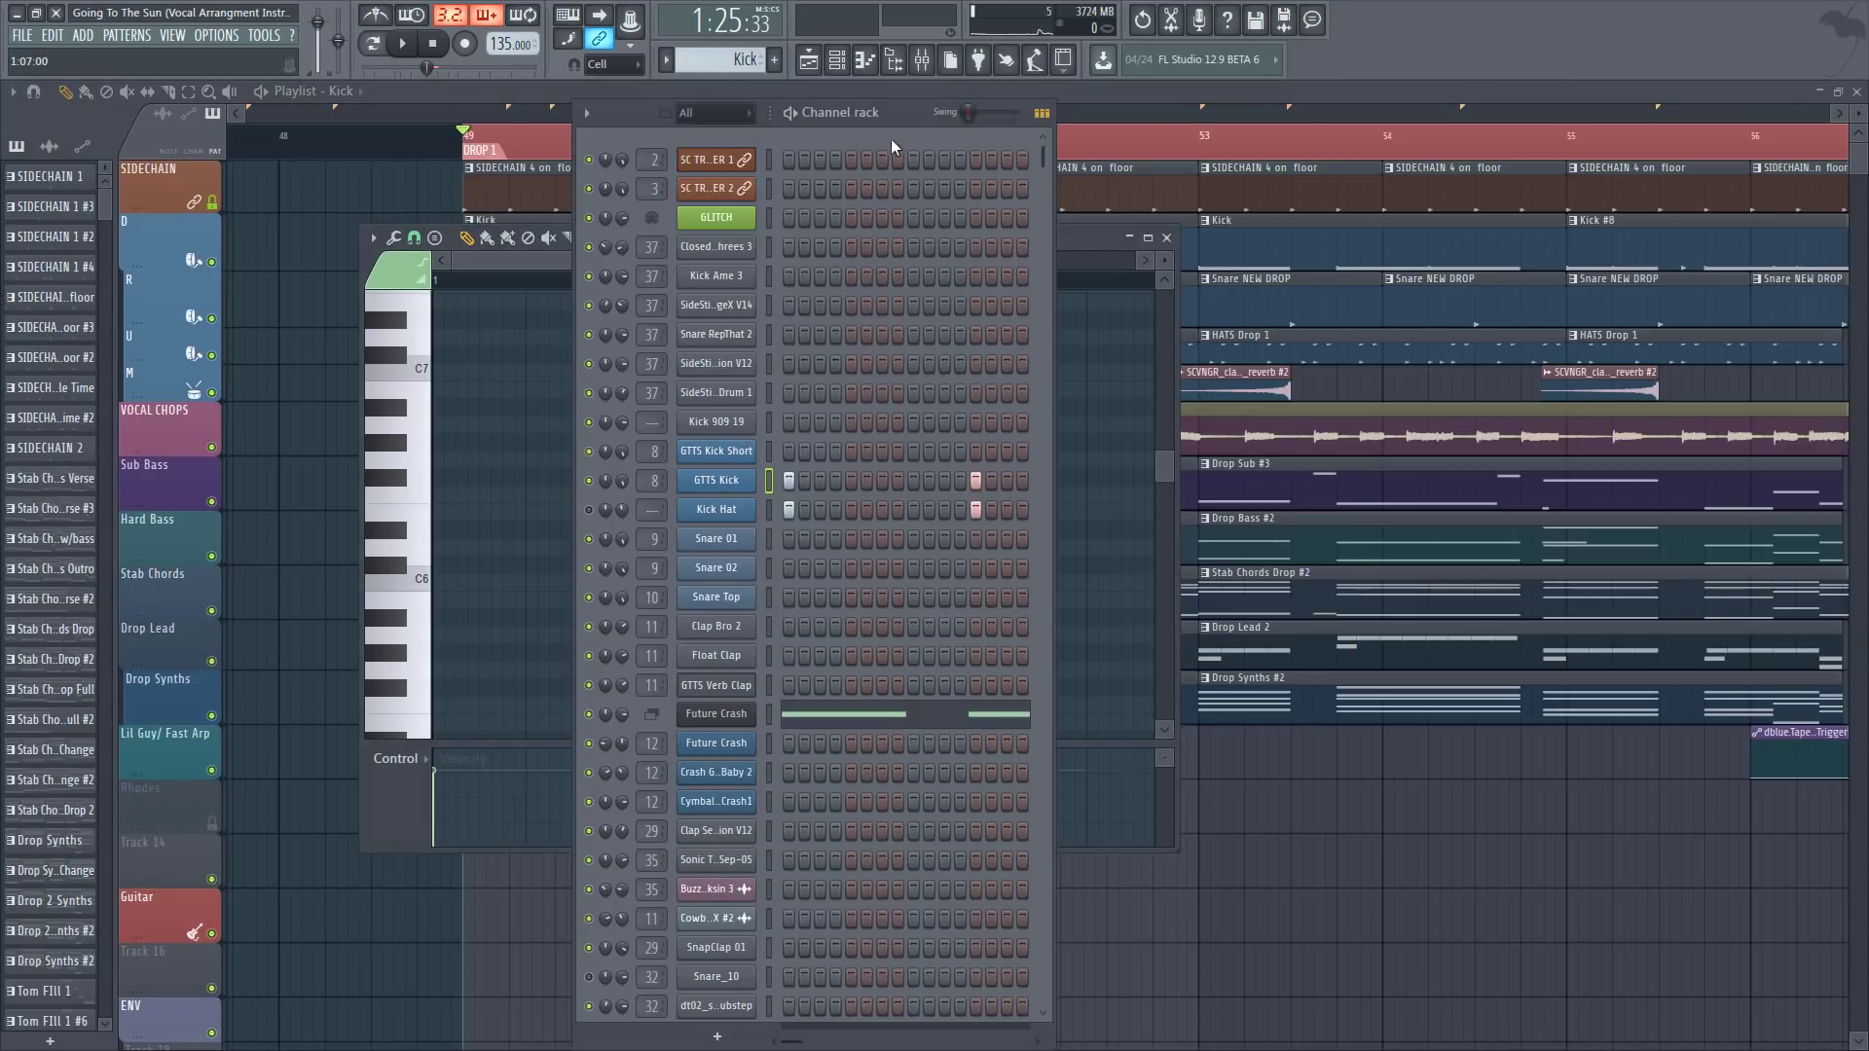
left_click(706, 484)
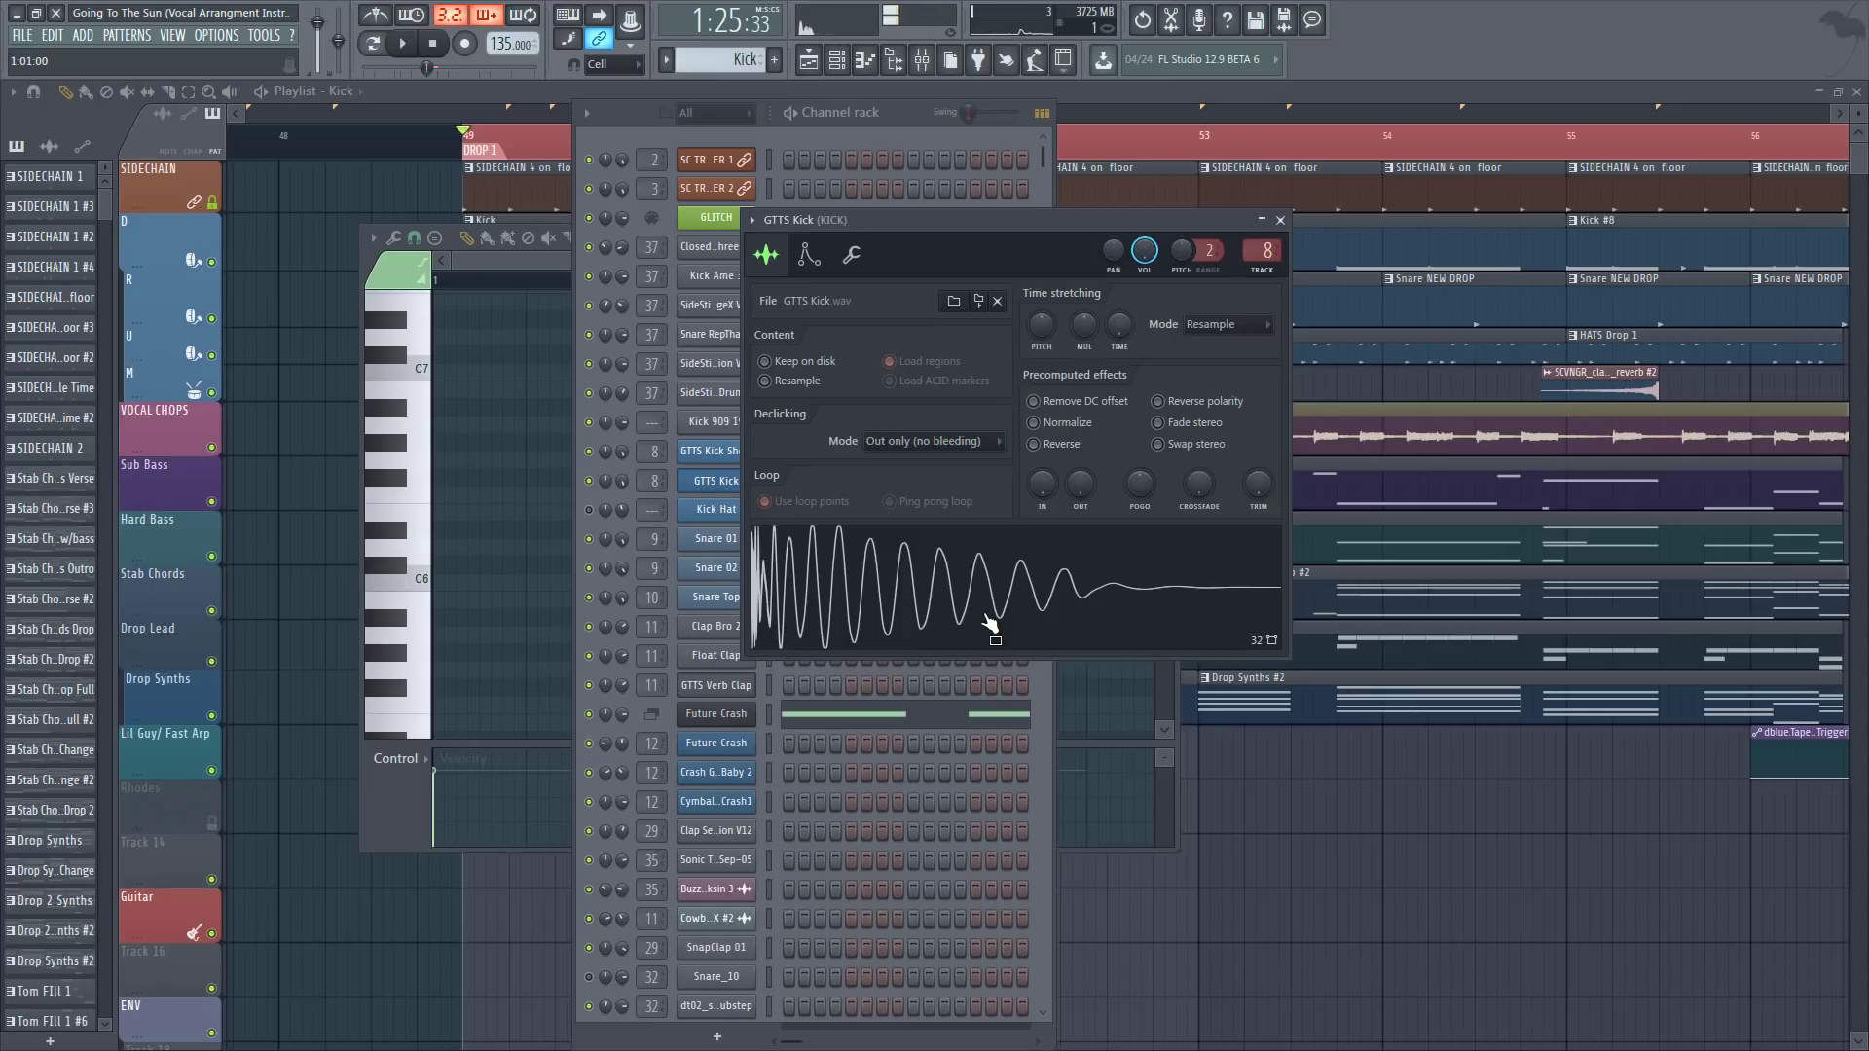
key("space")
left_click(921, 61)
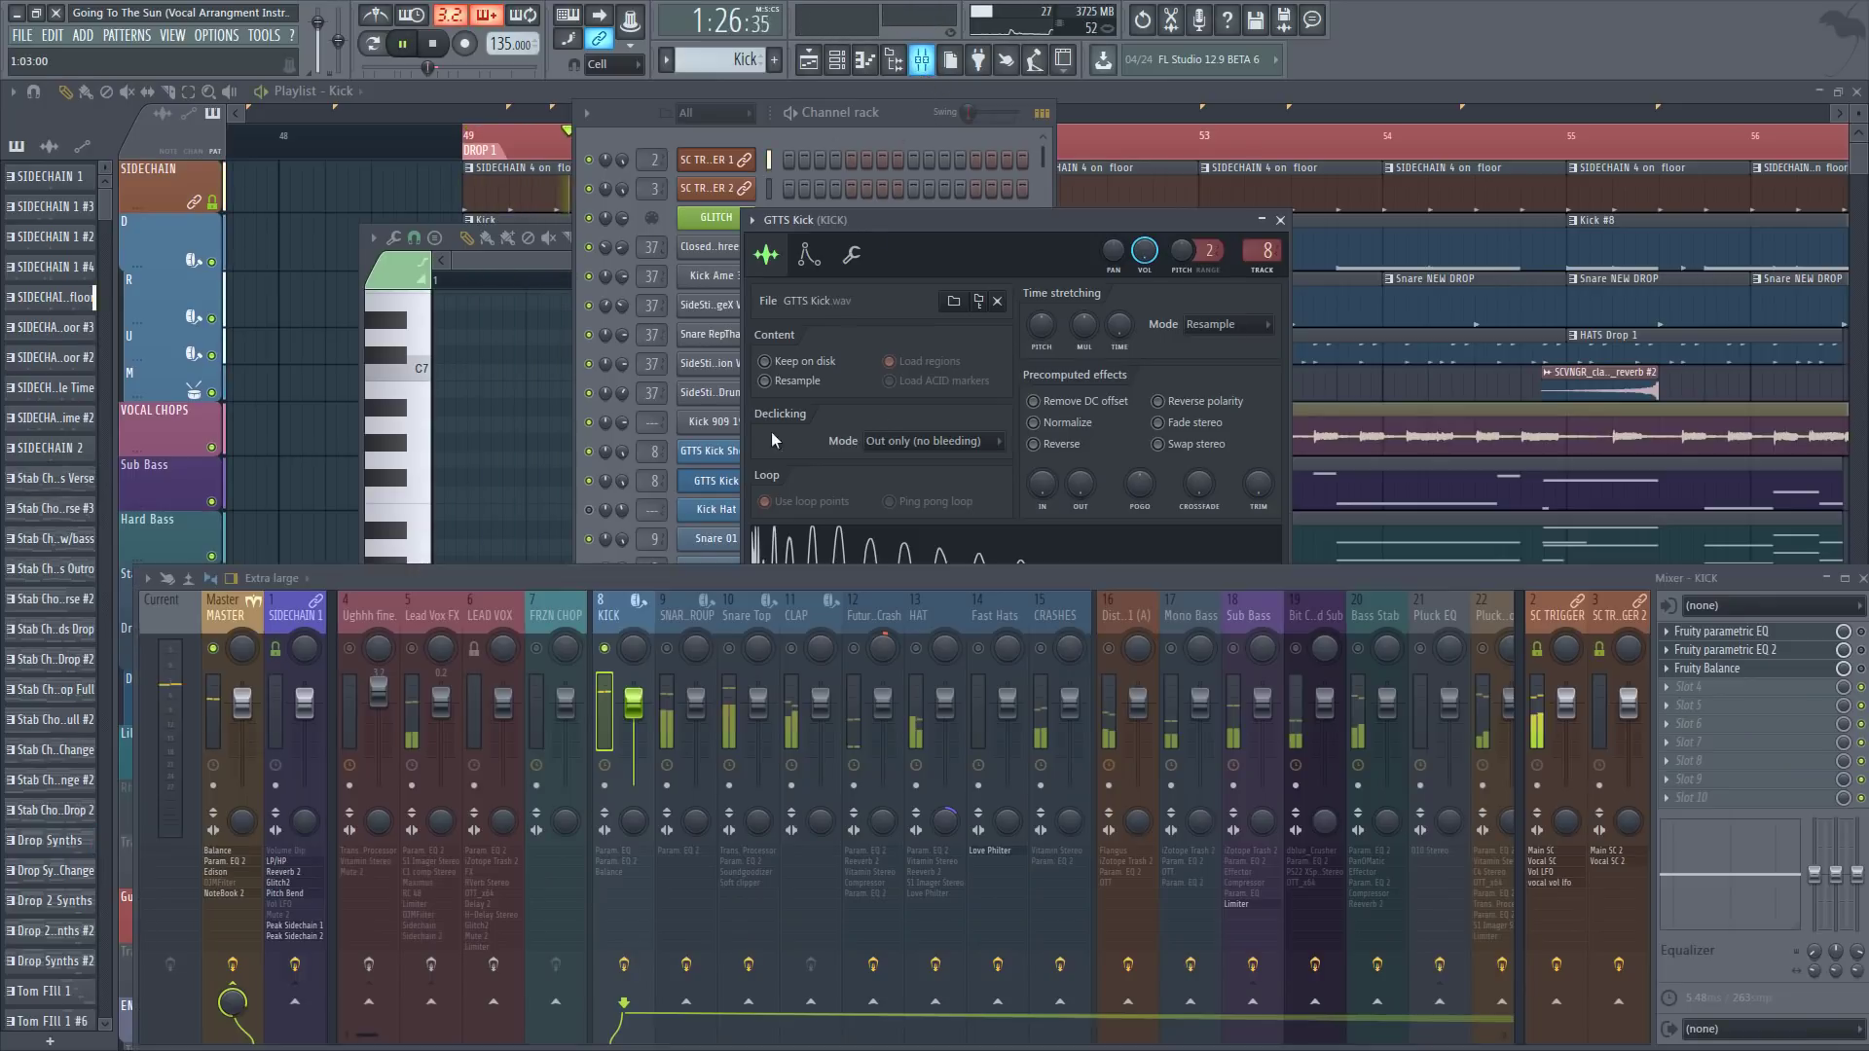
key("space")
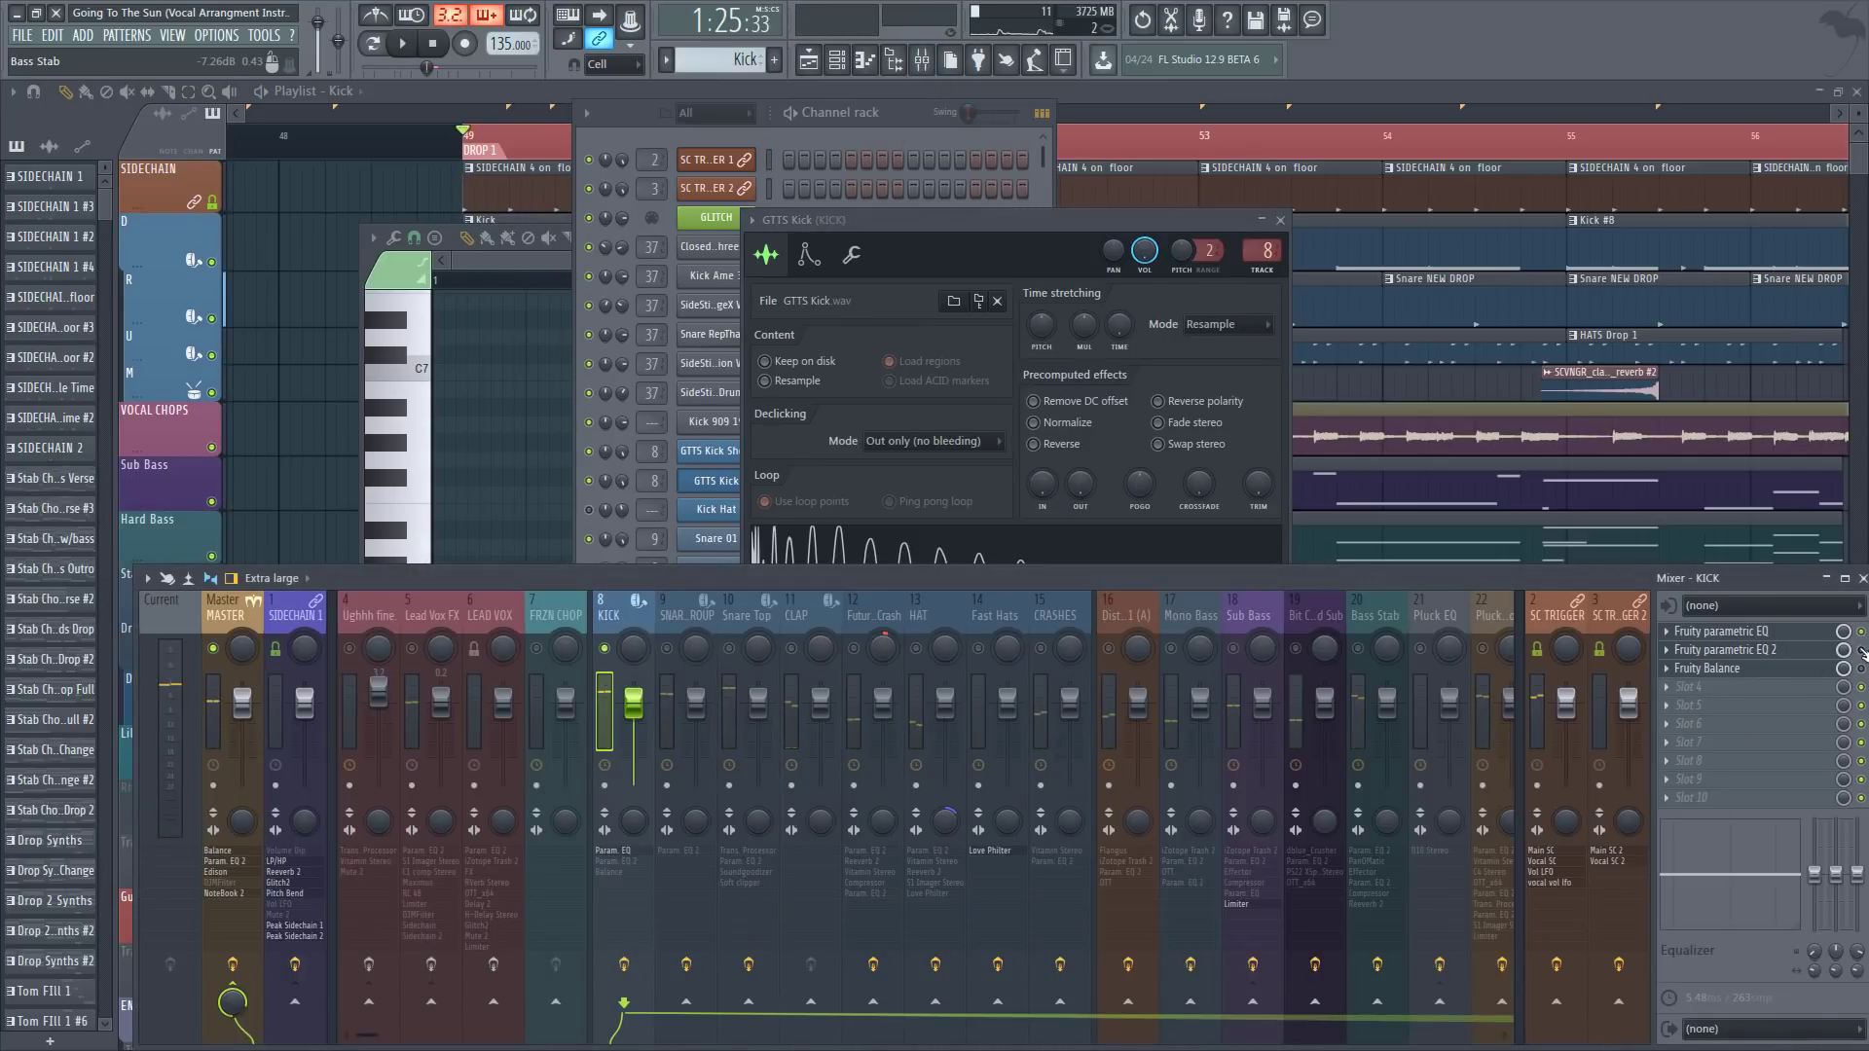
Step: Re-enable and open Fruity parametric EQ and Fruity parametric EQ 2 on the KICK mixer track and start playback
left_click(1816, 647)
left_click(1817, 634)
key("space")
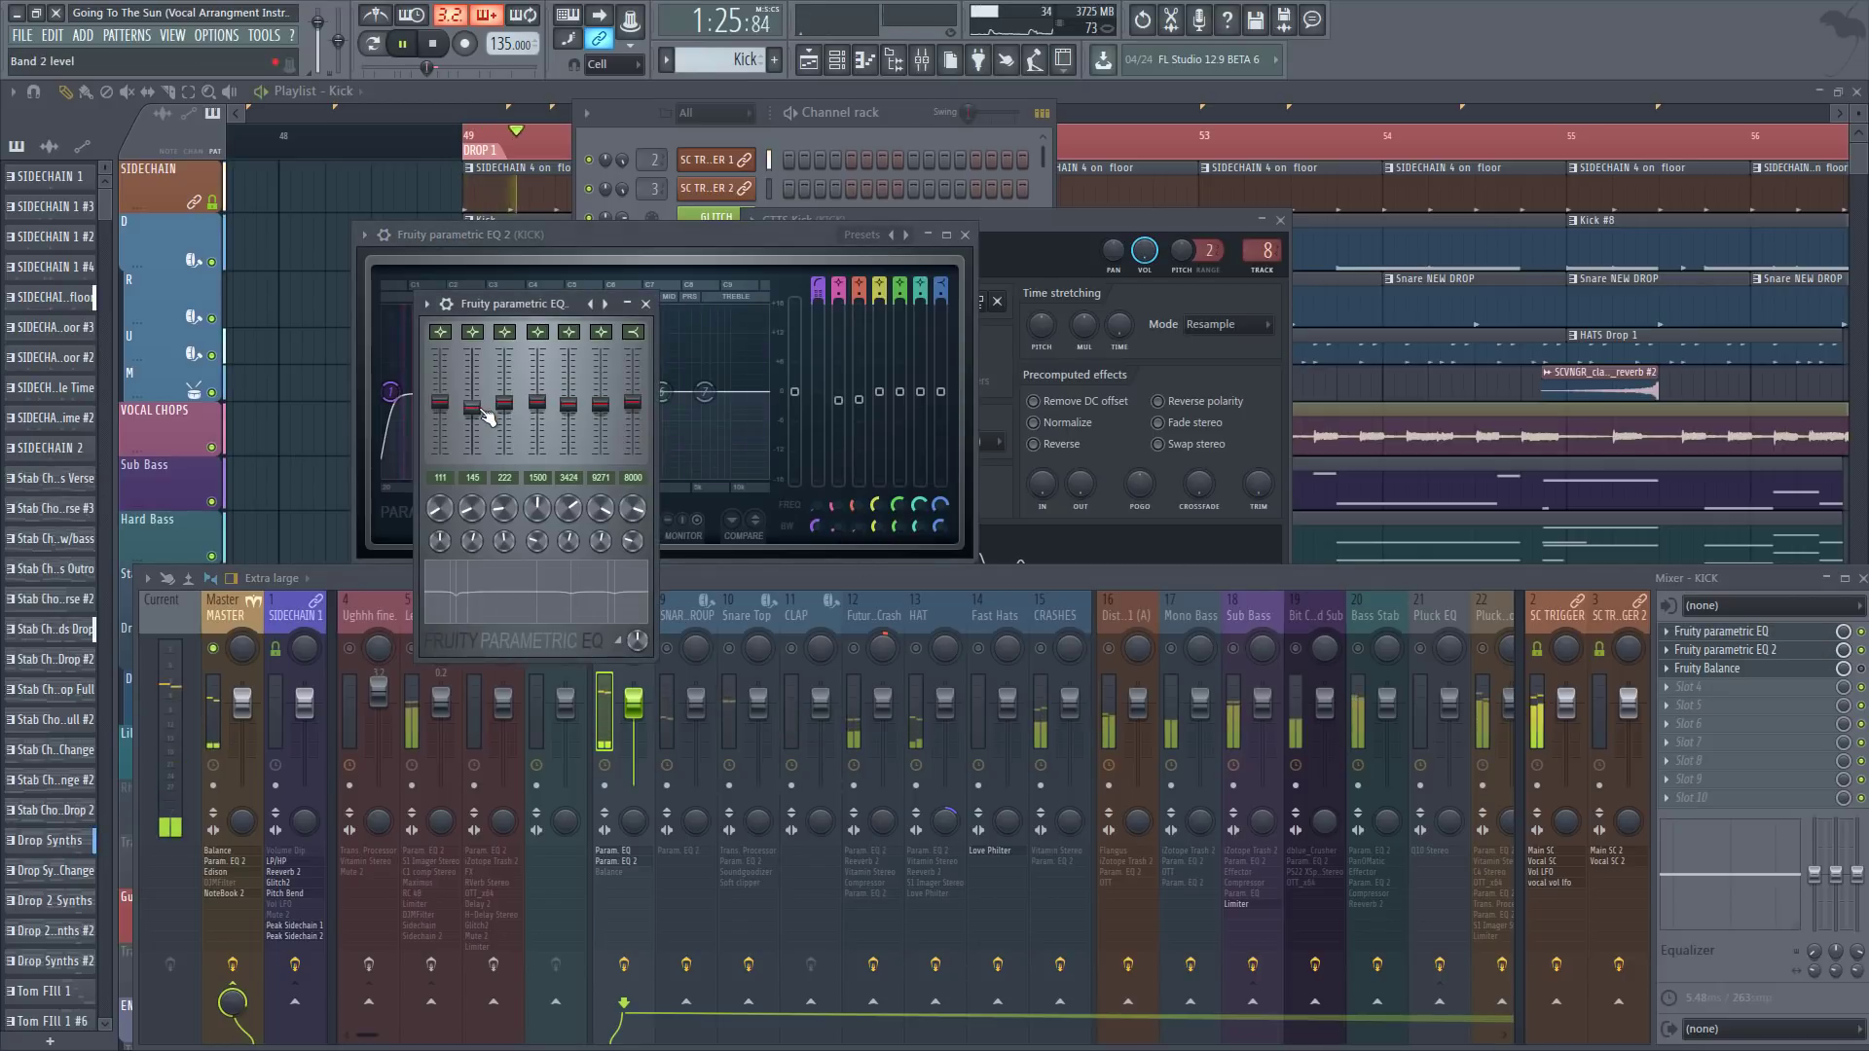
Step: Place the kick's two EQ windows side by side and adjust the 145 Hz band level in Fruity parametric EQ while auditioning
left_click_drag(474, 402, 473, 348)
left_click_drag(483, 236, 843, 300)
left_click_drag(507, 303, 529, 390)
key("space")
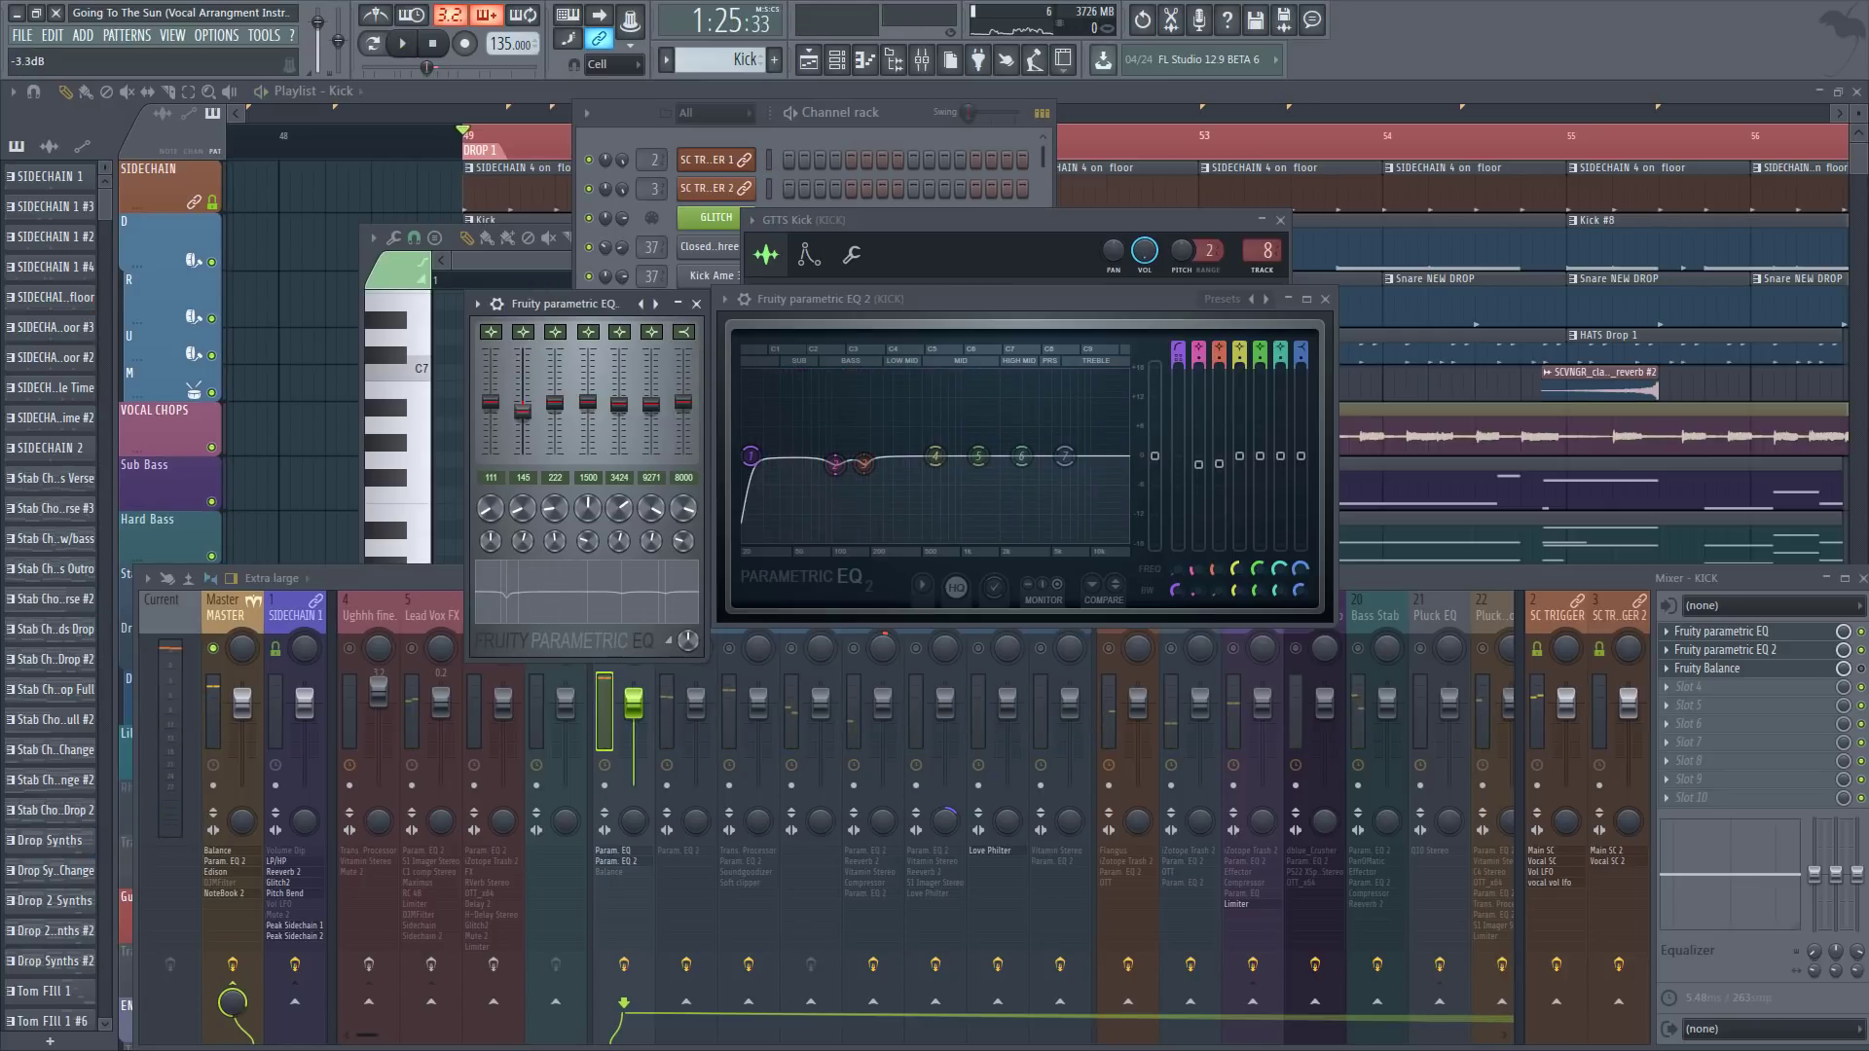
key("space")
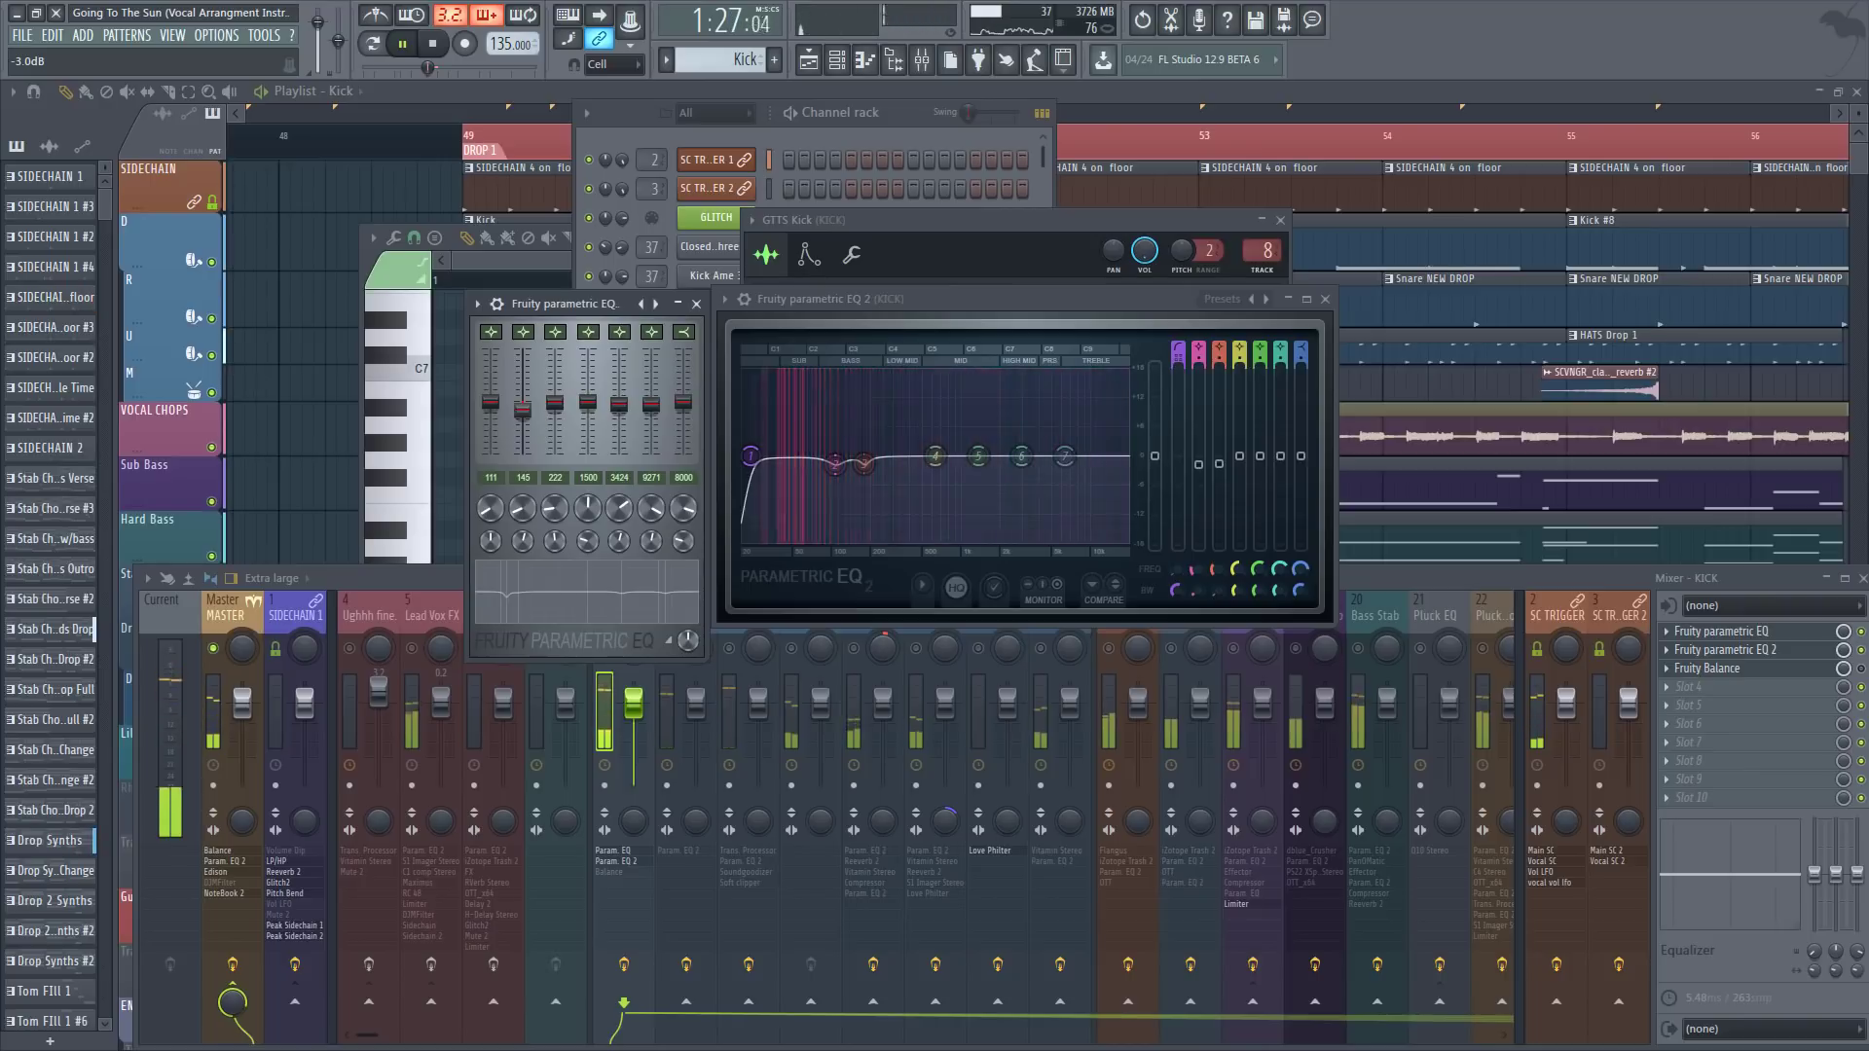
left_click_drag(523, 411, 522, 407)
key("space")
Step: Boost band 3 of the kick's Fruity parametric EQ 2 to about 9.3 dB at 186 Hz during playback, and close all windows
left_click_drag(837, 301, 802, 292)
key("space")
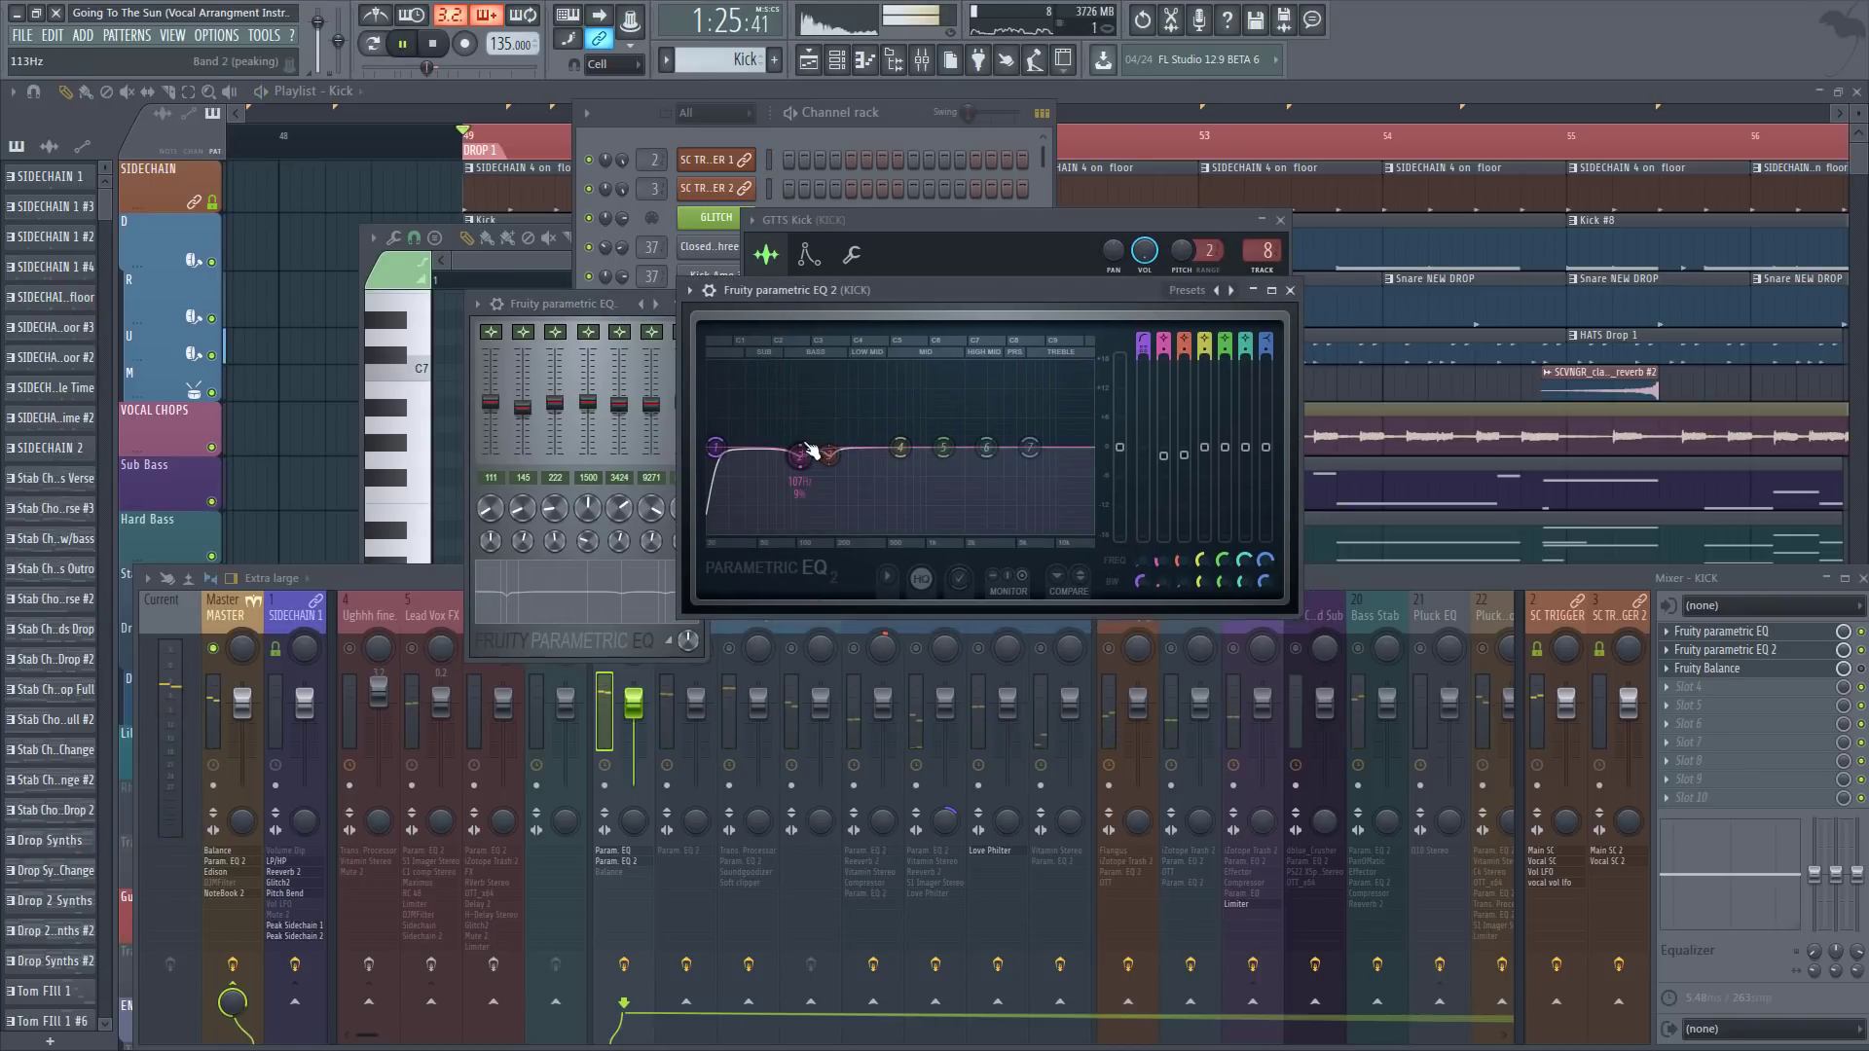
left_click_drag(811, 450, 832, 401)
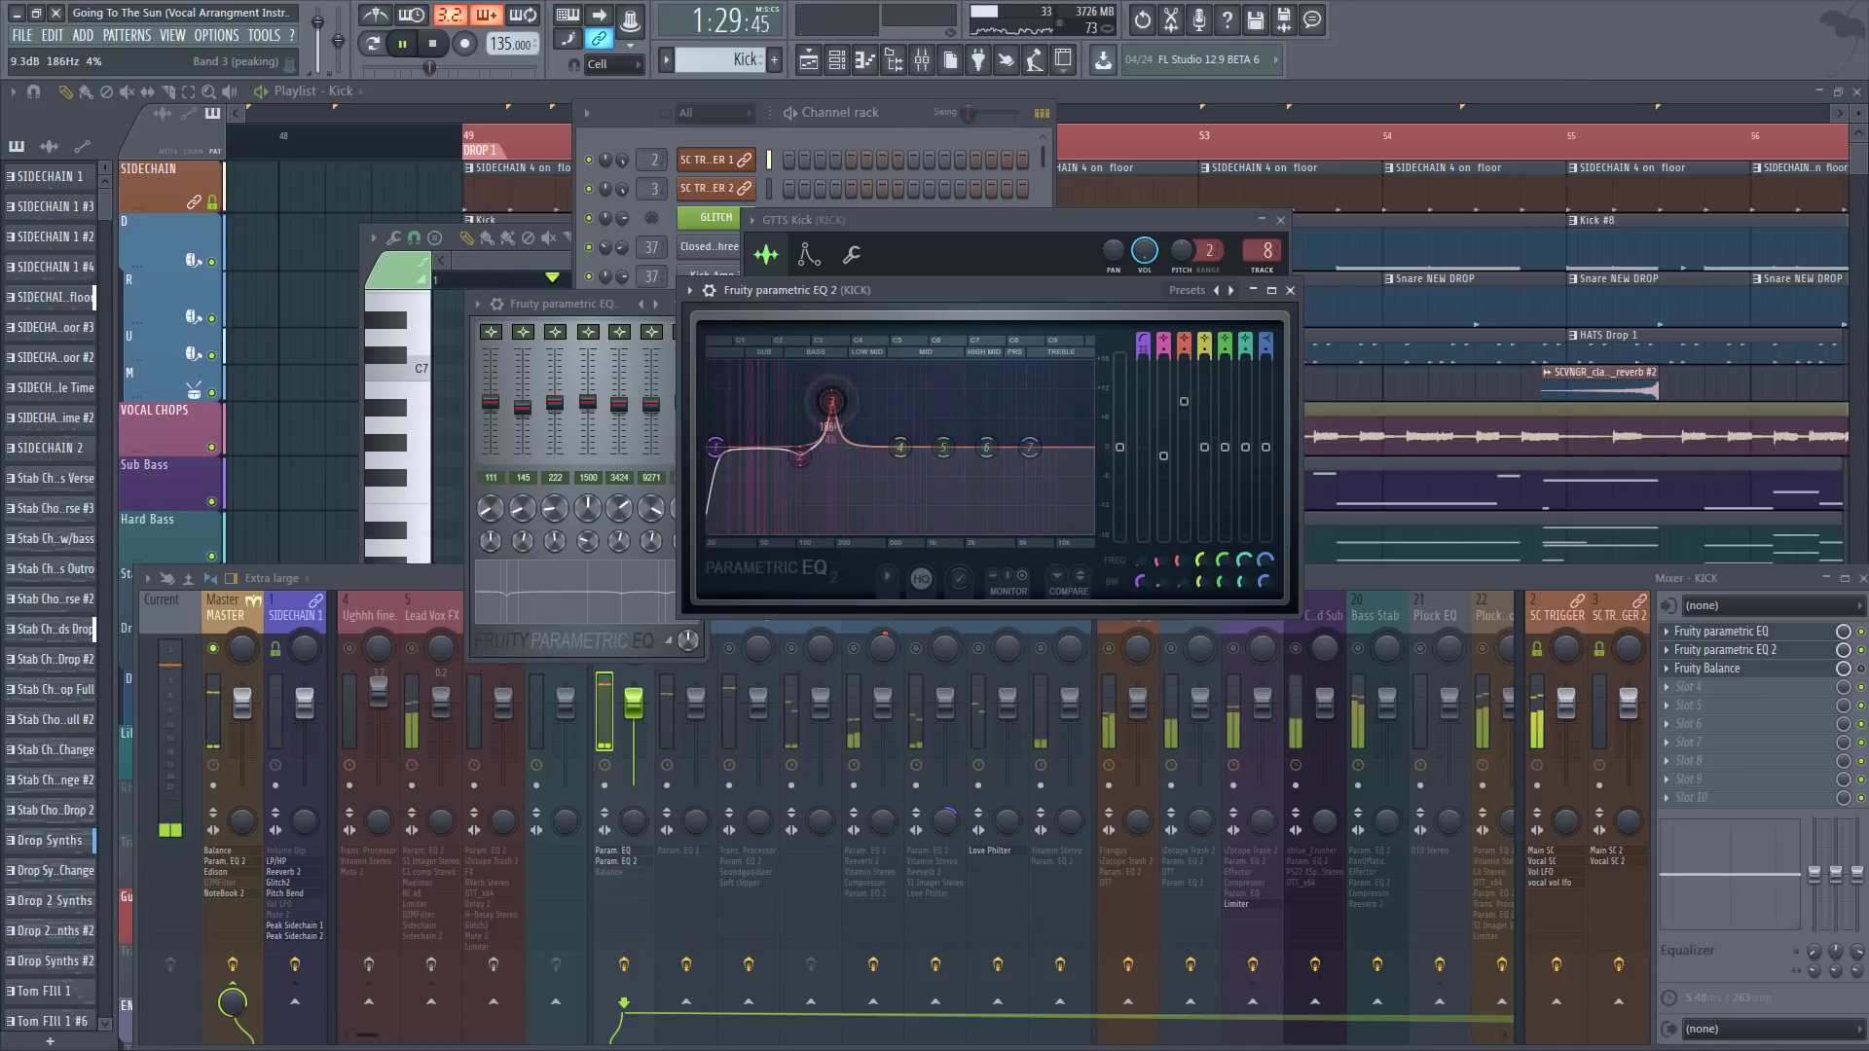
key("space")
key("F12")
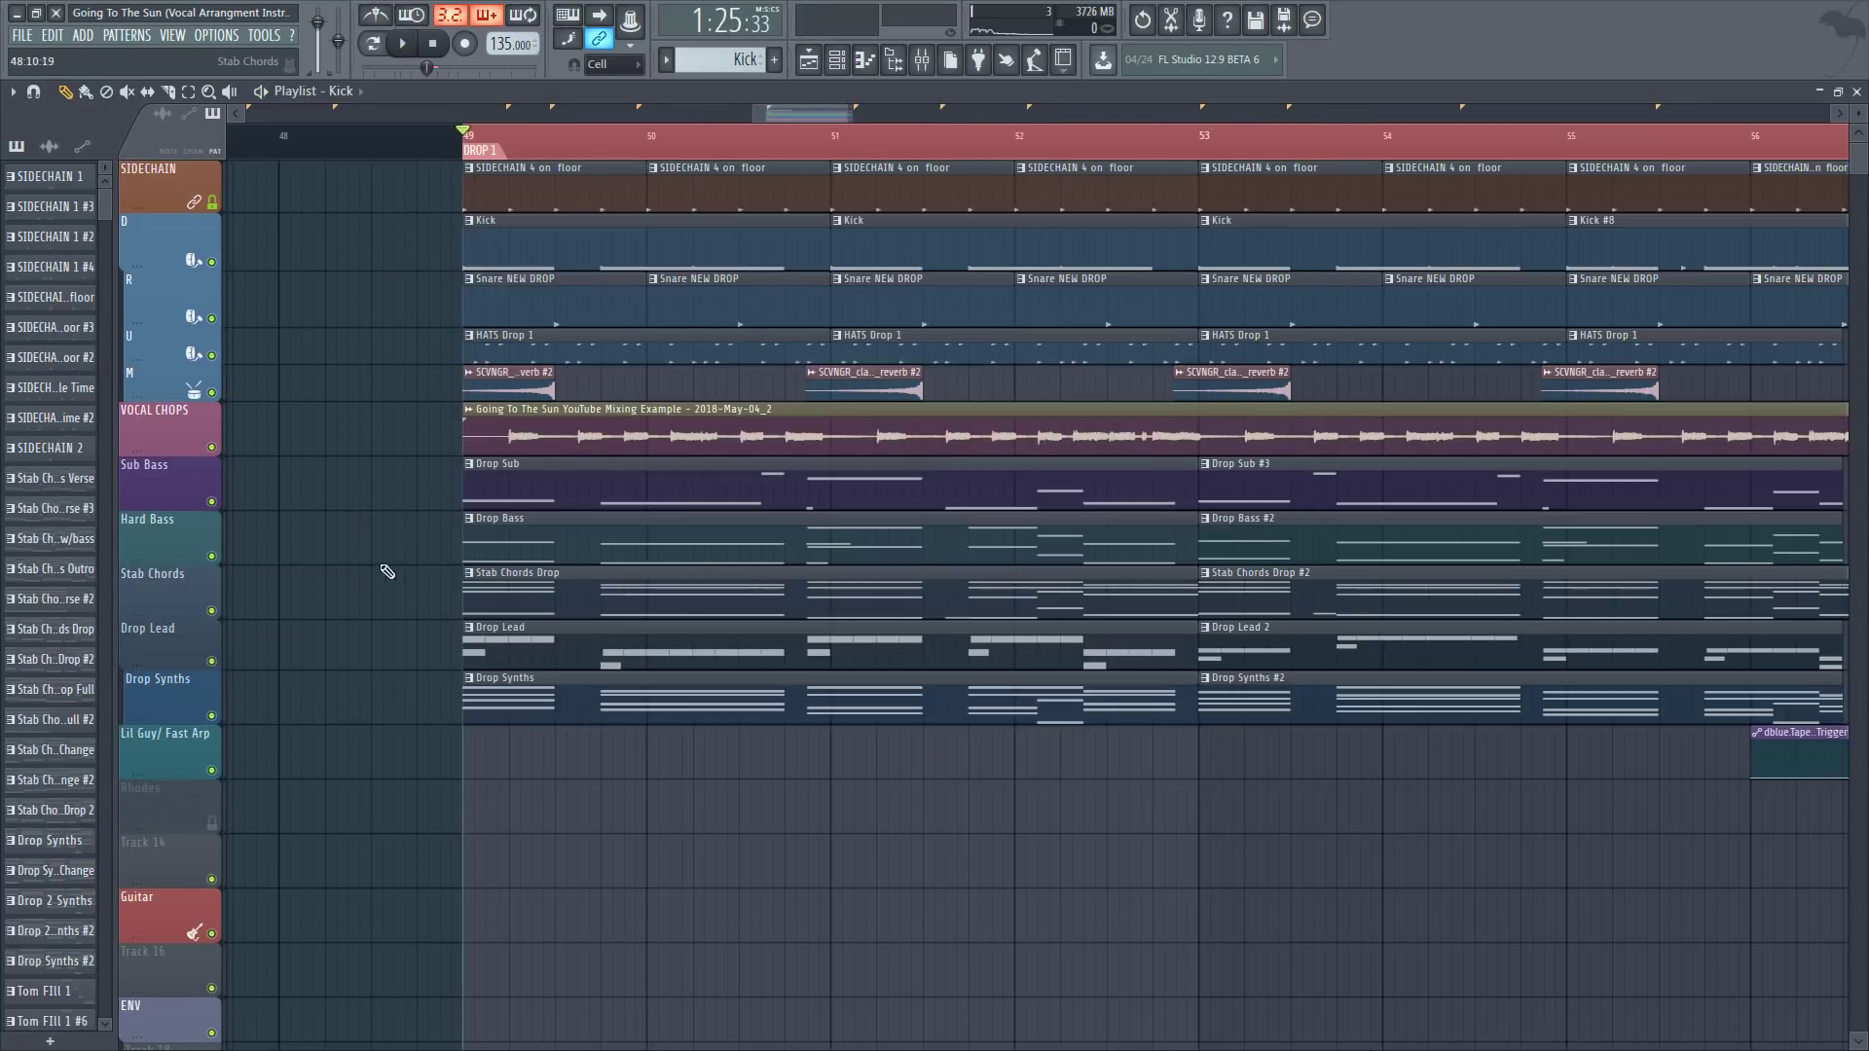
Step: Solo the Sub Bass playlist track, play it, and select the Sub Bass track in the reopened mixer
left_click(212, 502, "ctrl")
key("space")
key("F9")
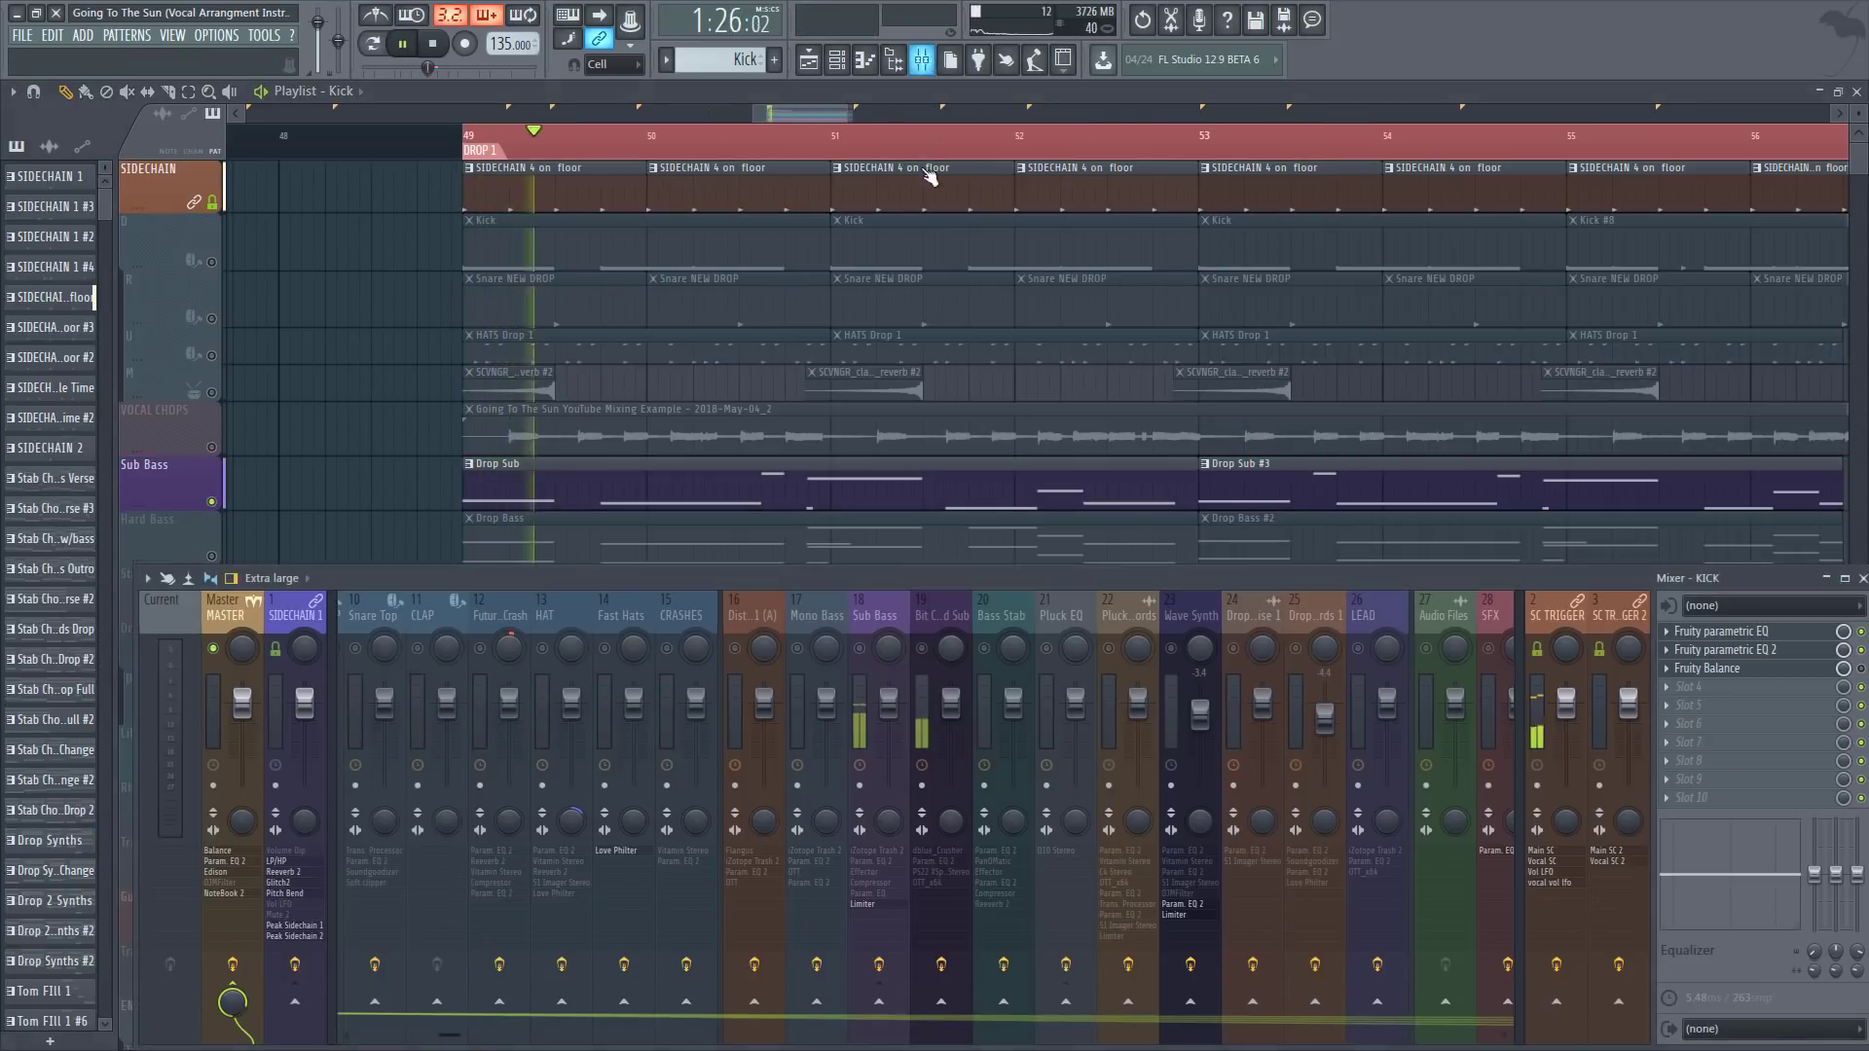
left_click(874, 618)
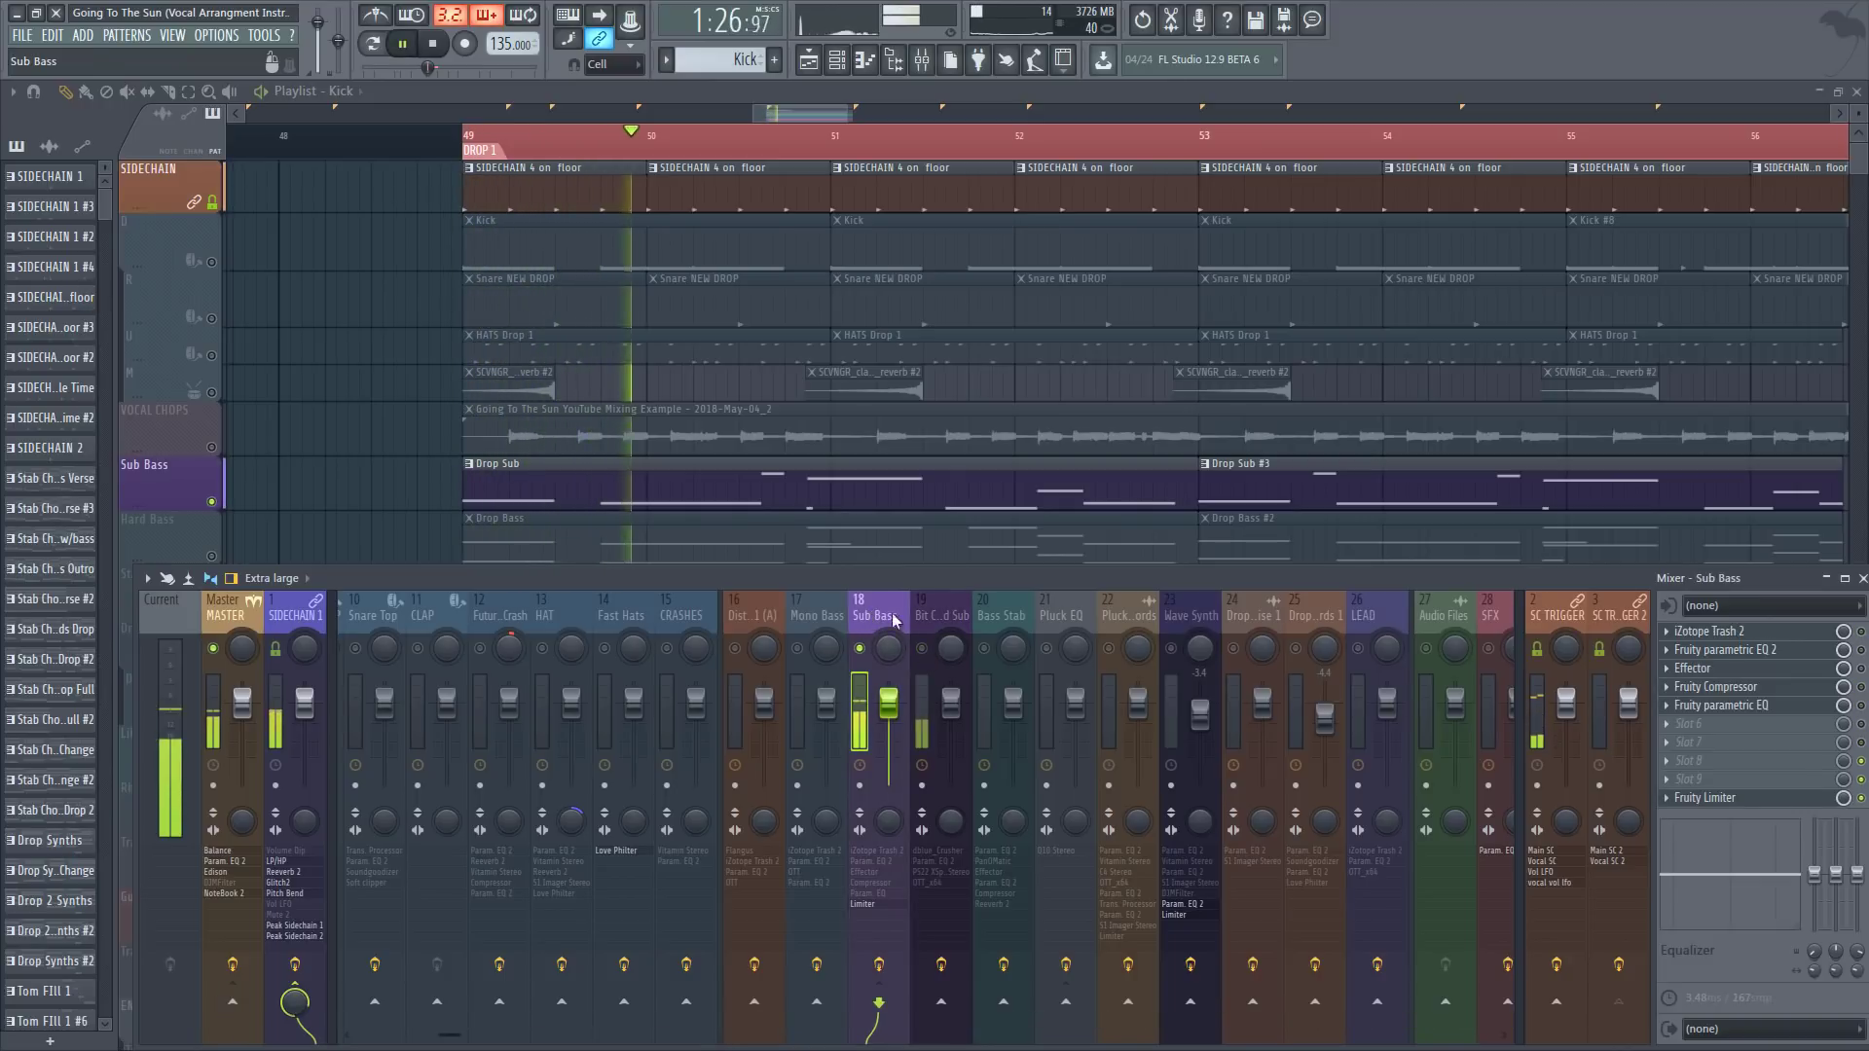
key("space")
Step: Open the Drop Sub pattern and show the Sub Bass channel's Massive synth with the GTTS SUB BASS patch
double_click(638, 467)
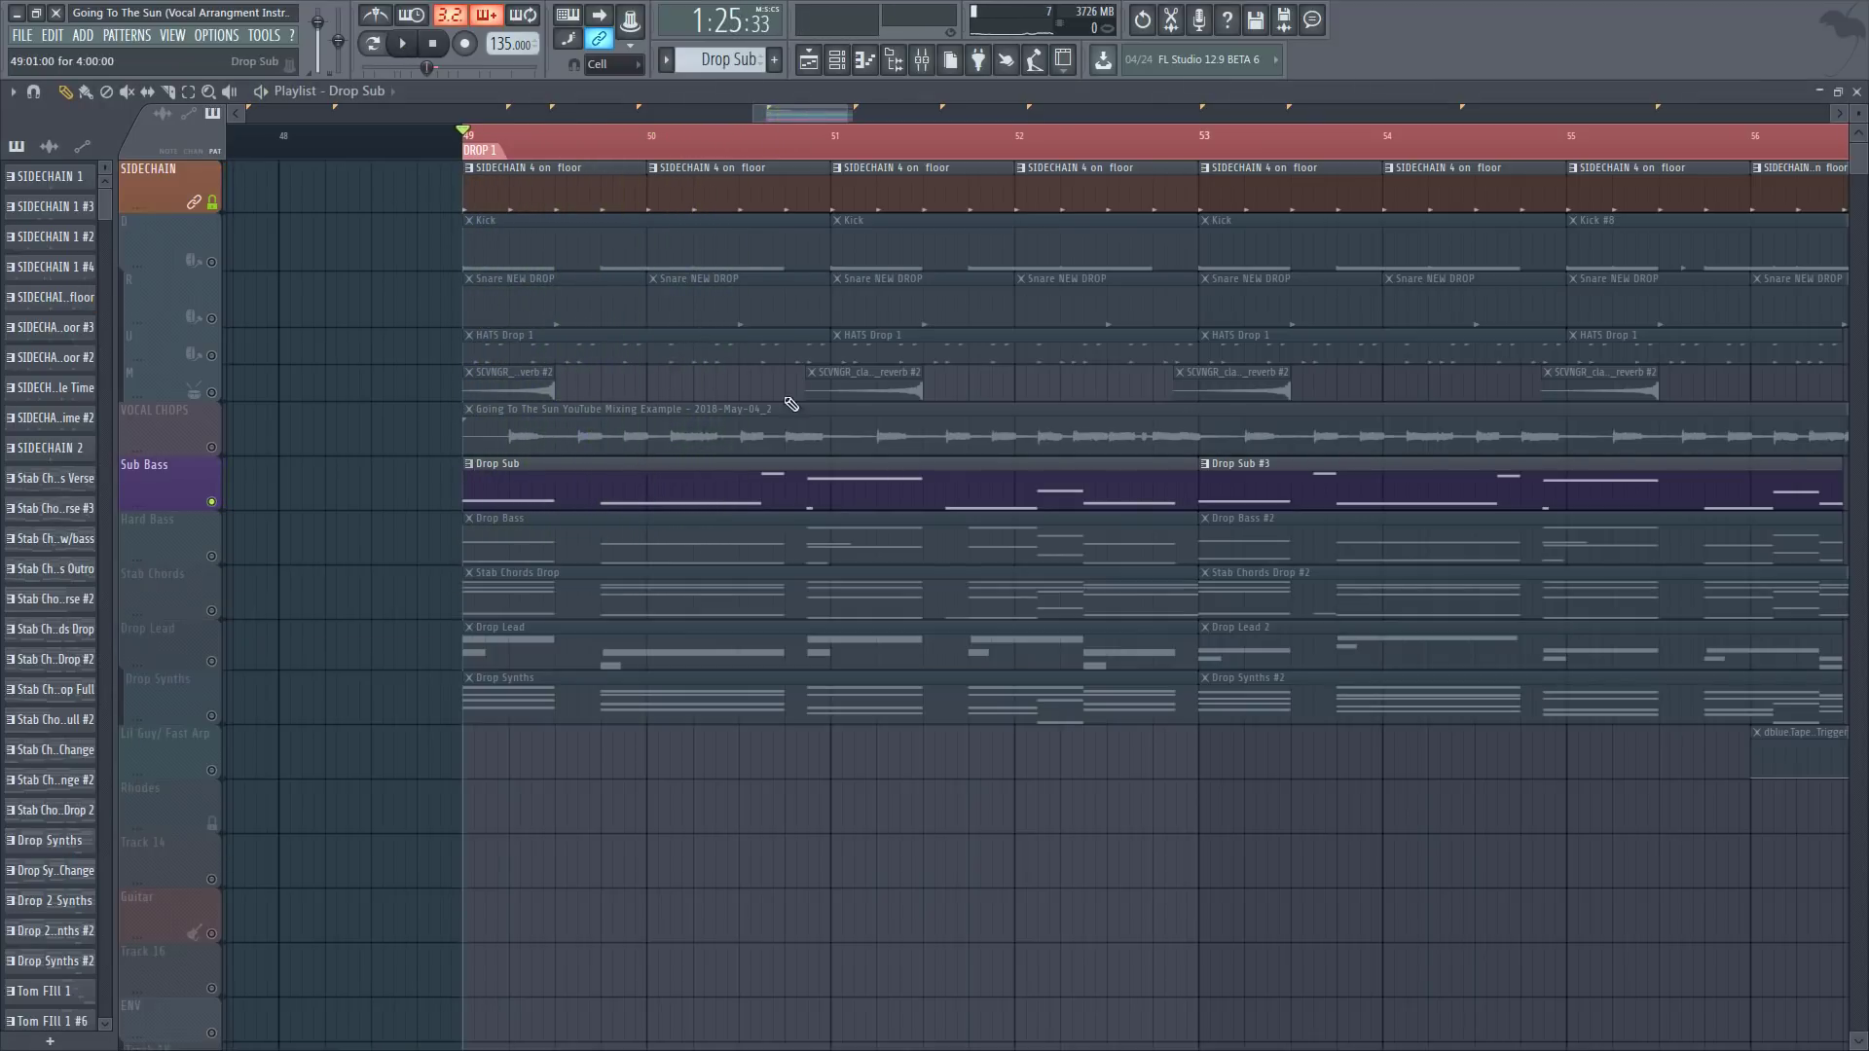
left_click(903, 101)
scroll(810, 717, "down", 10)
left_click(737, 662)
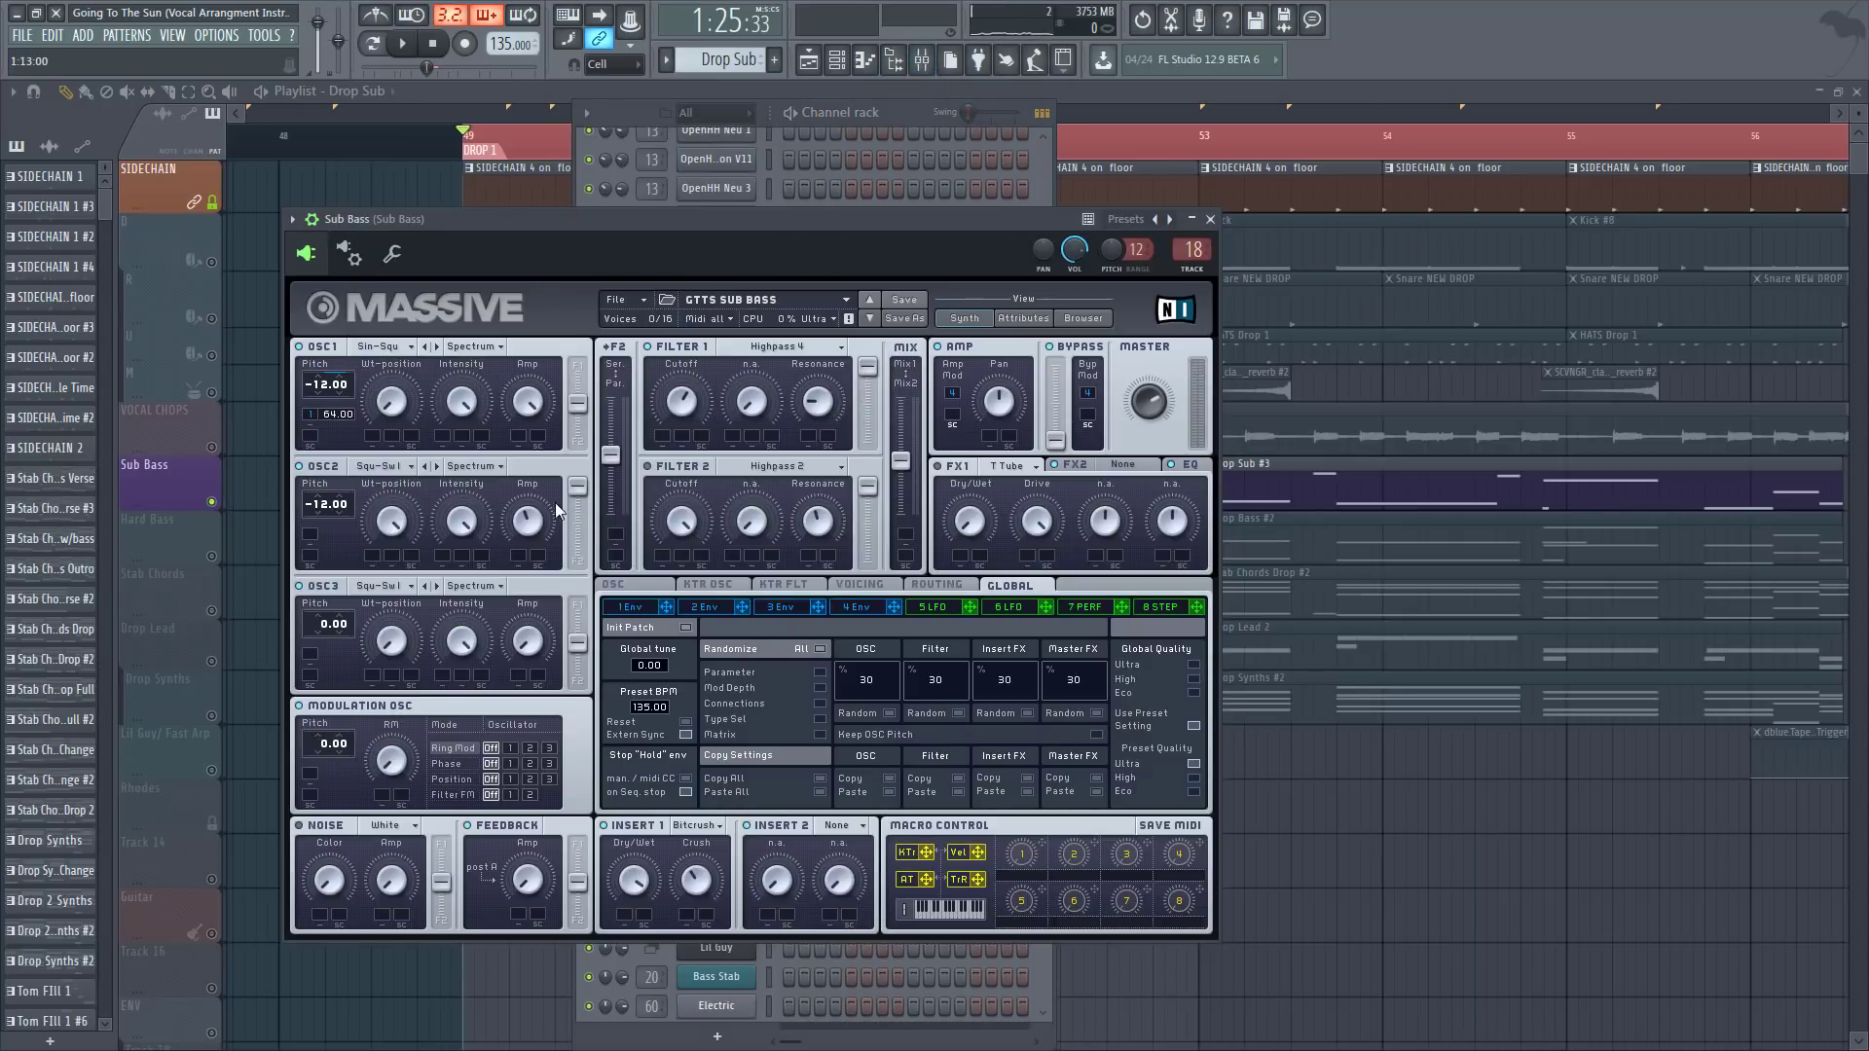
Step: Open Fruity parametric EQ 2 and iZotope Trash 2 on the Sub Bass mixer track, with Trash 2 enabled, and audition the distortion
left_click(870, 66)
left_click(1721, 646)
left_click(1721, 635)
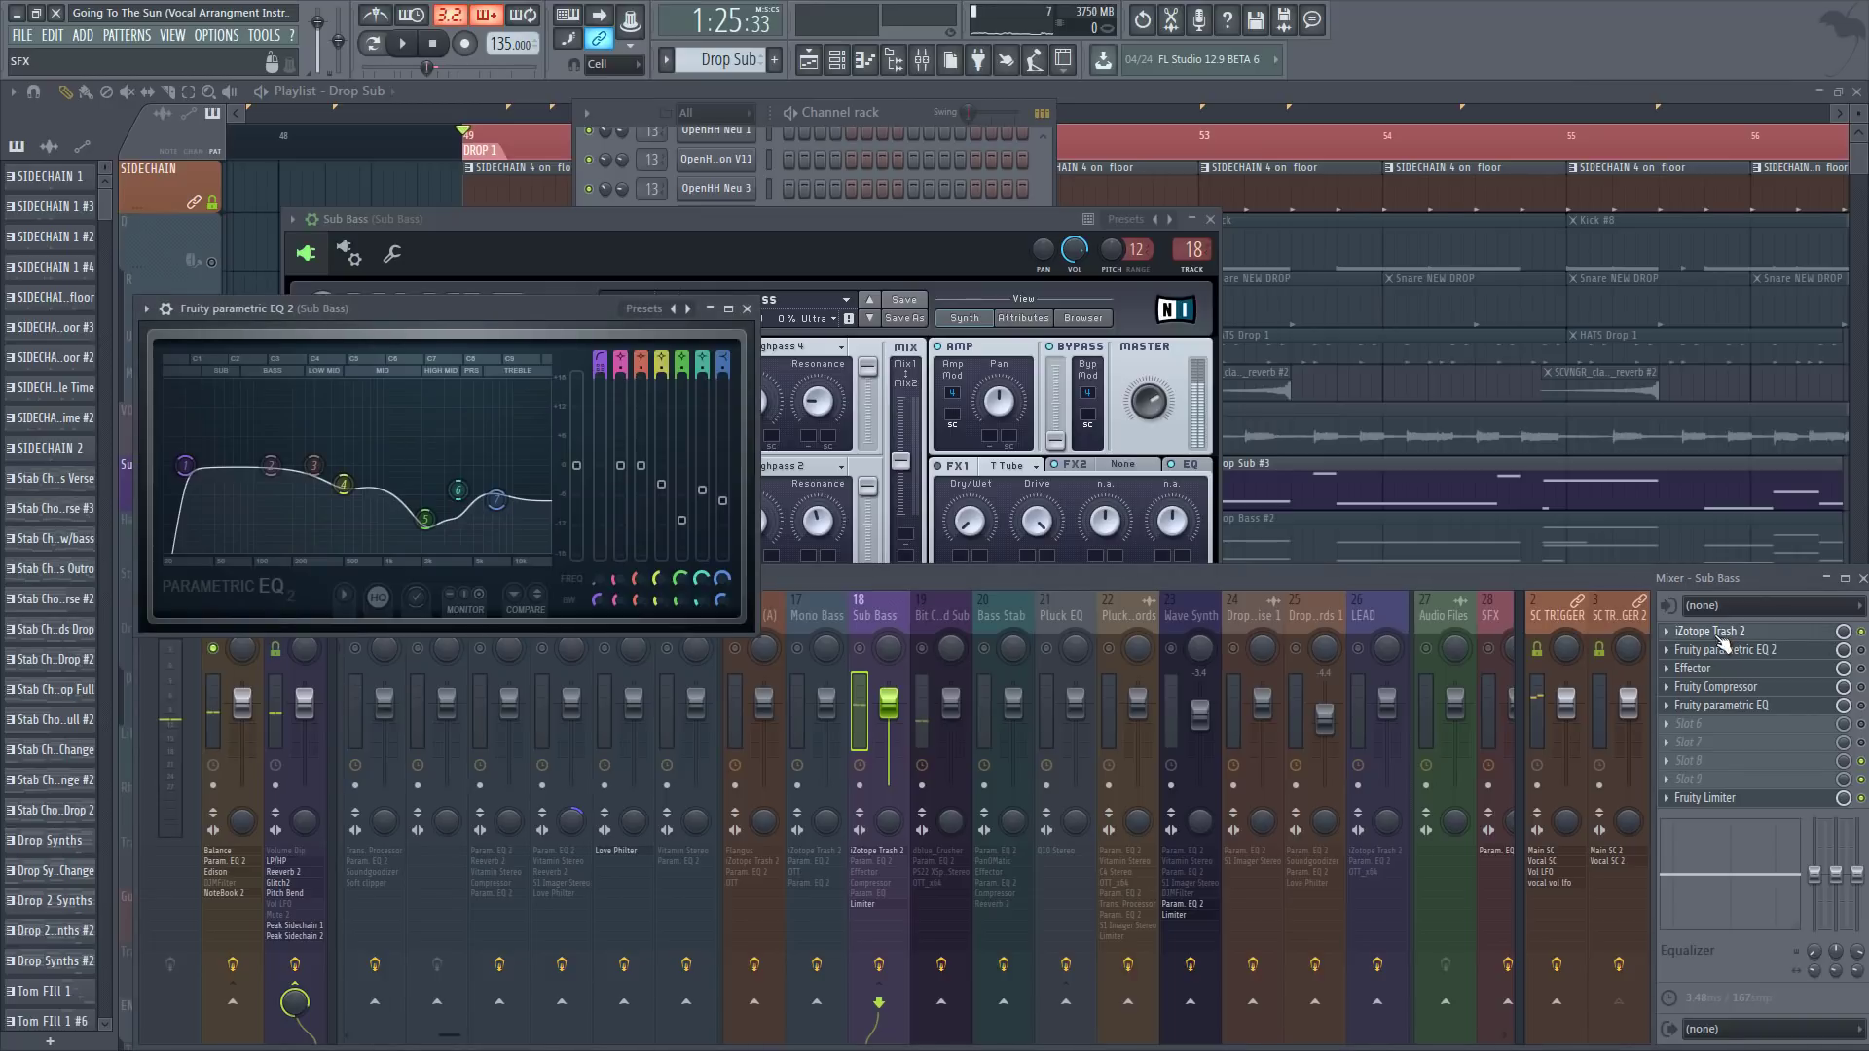
key("space")
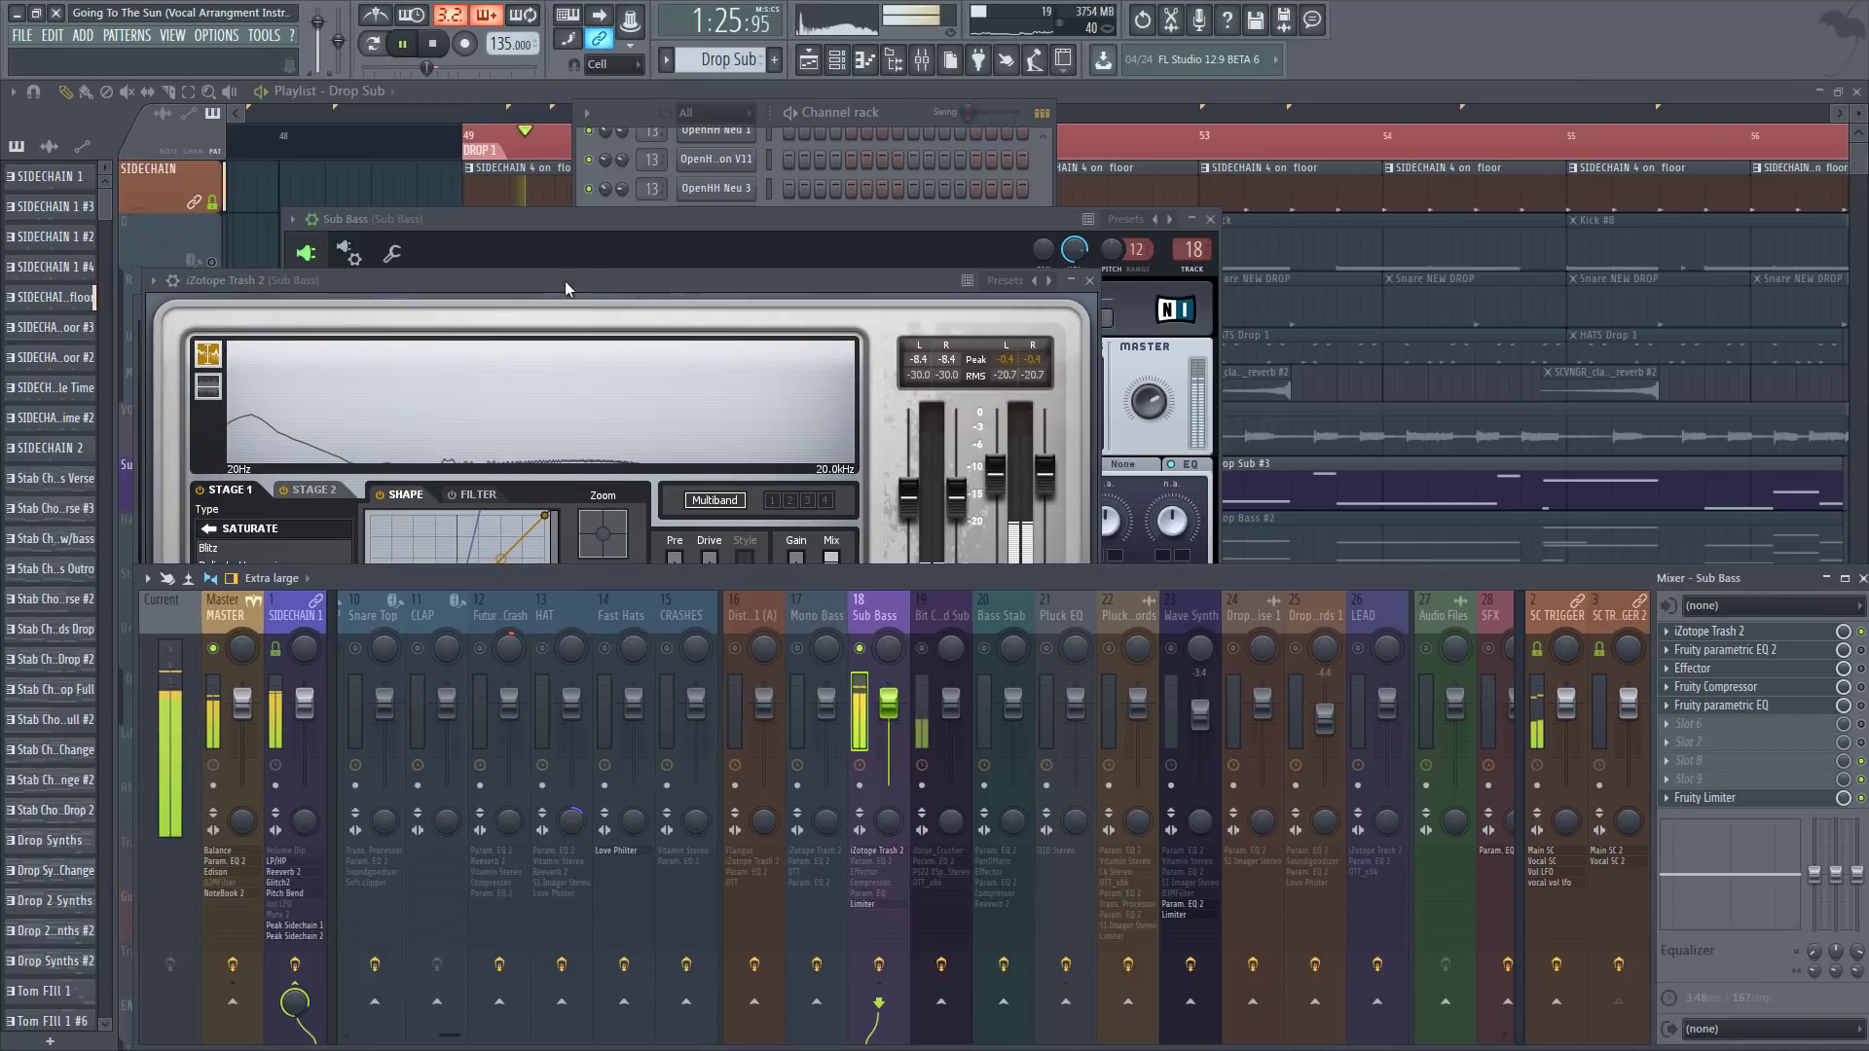
left_click_drag(565, 283, 680, 192)
key("space")
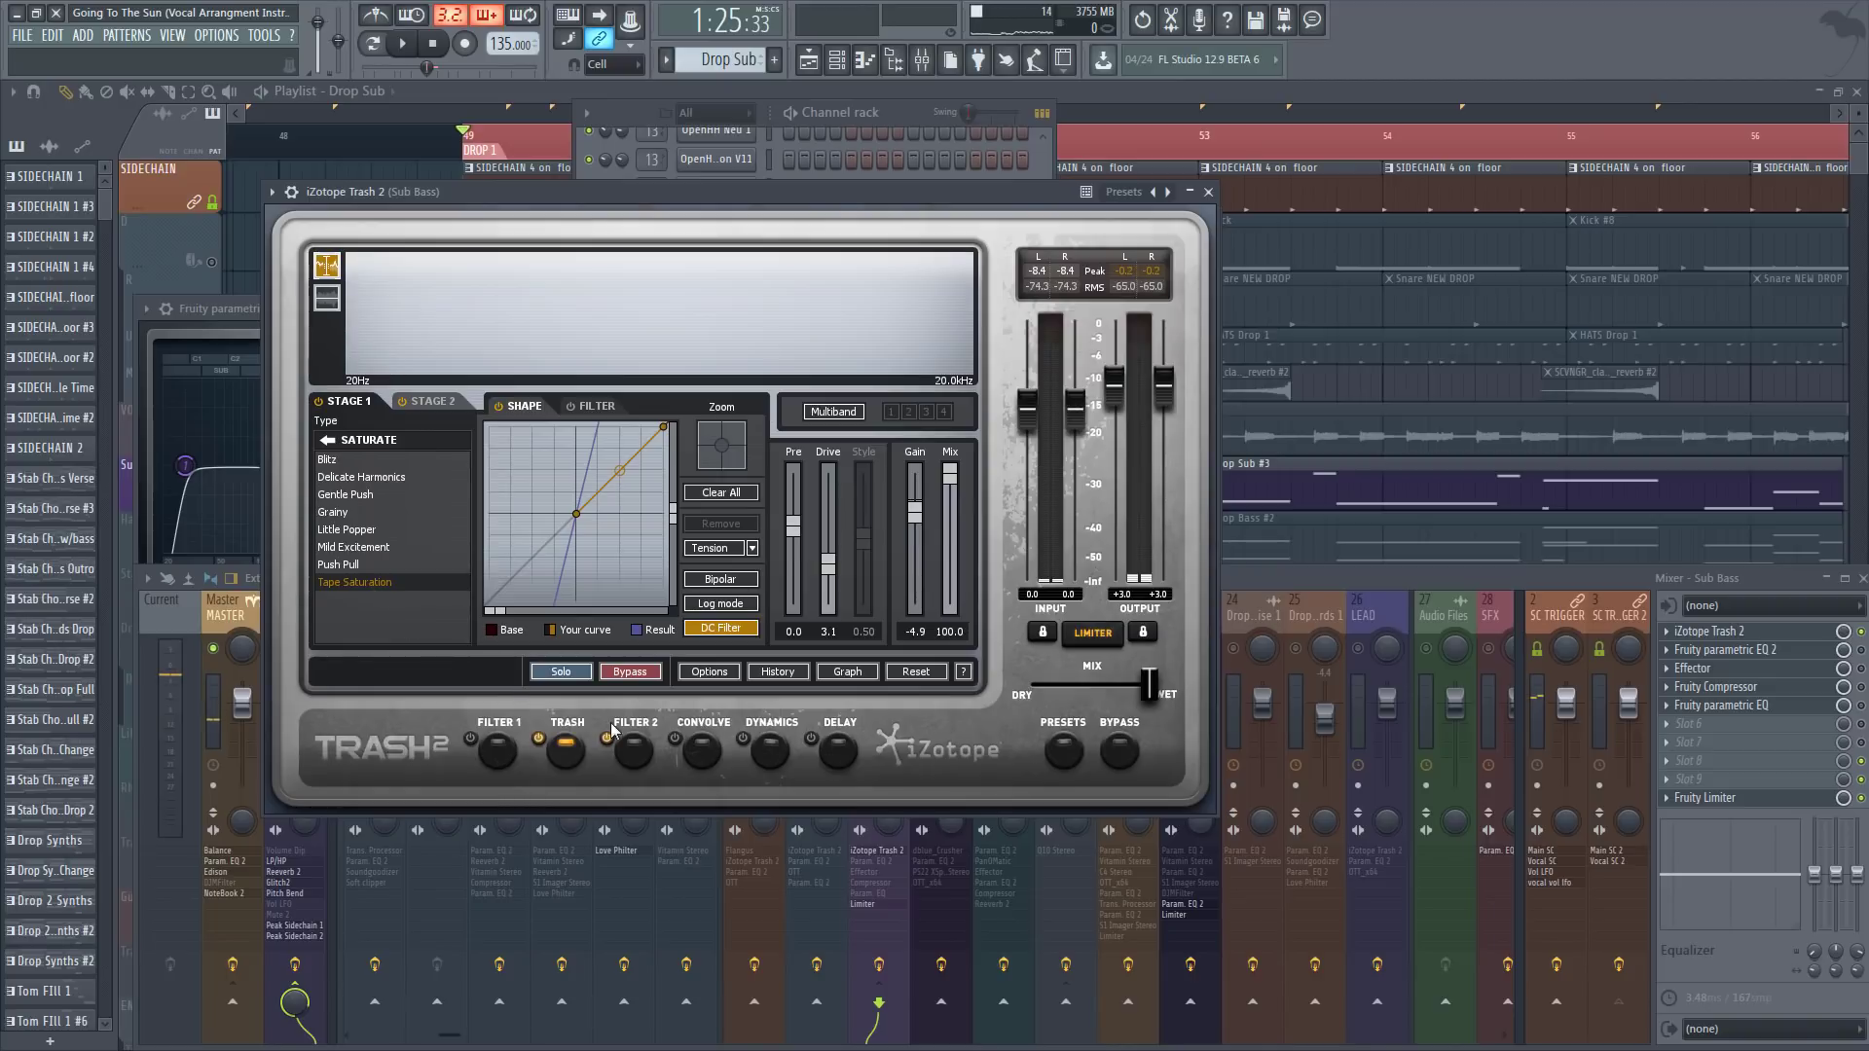
Step: In Trash 2's Filter 2, set the node 6 high shelf to about -5.6 dB at 11244 Hz while auditioning
left_click(624, 757)
key("space")
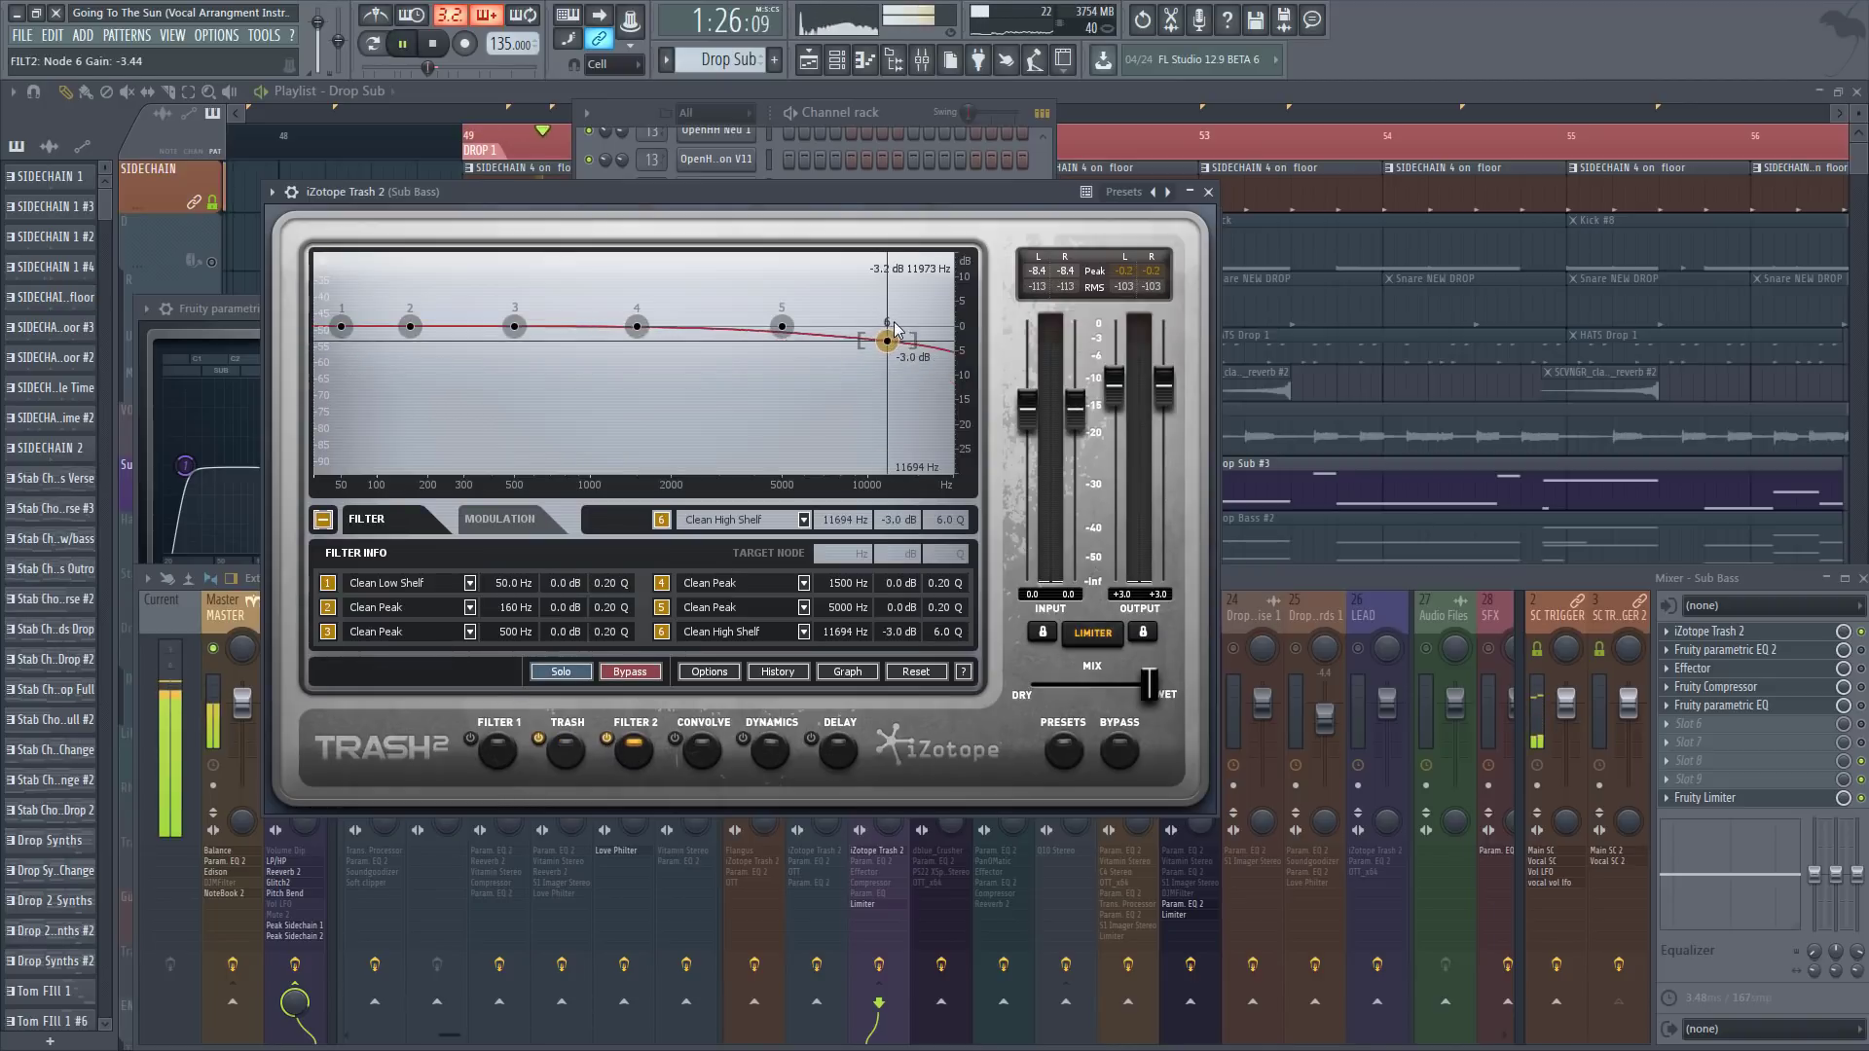
mouse_move(891, 361)
left_mouse_down()
mouse_move(880, 376)
mouse_move(882, 353)
left_mouse_up()
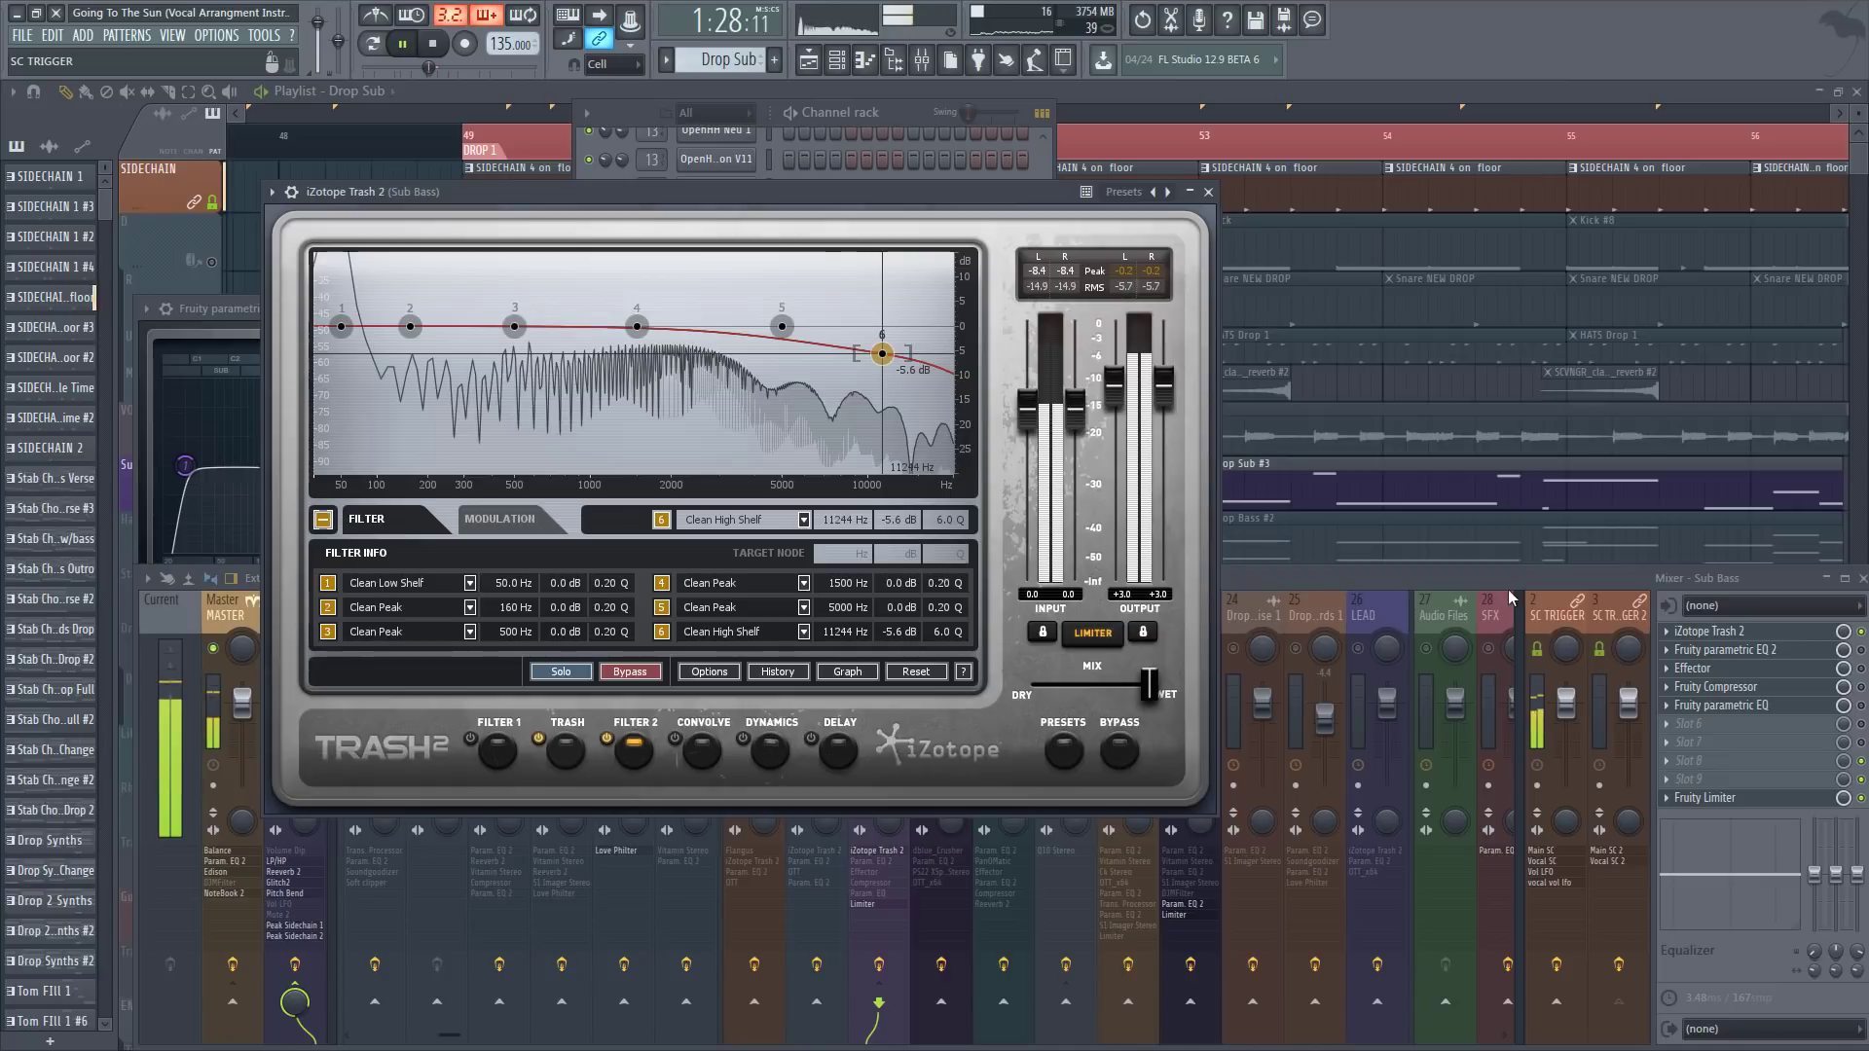
key("space")
Step: Audition the Sub Bass with Trash 2 alone, and enable and open its Fruity parametric EQ 2
left_click(1768, 674)
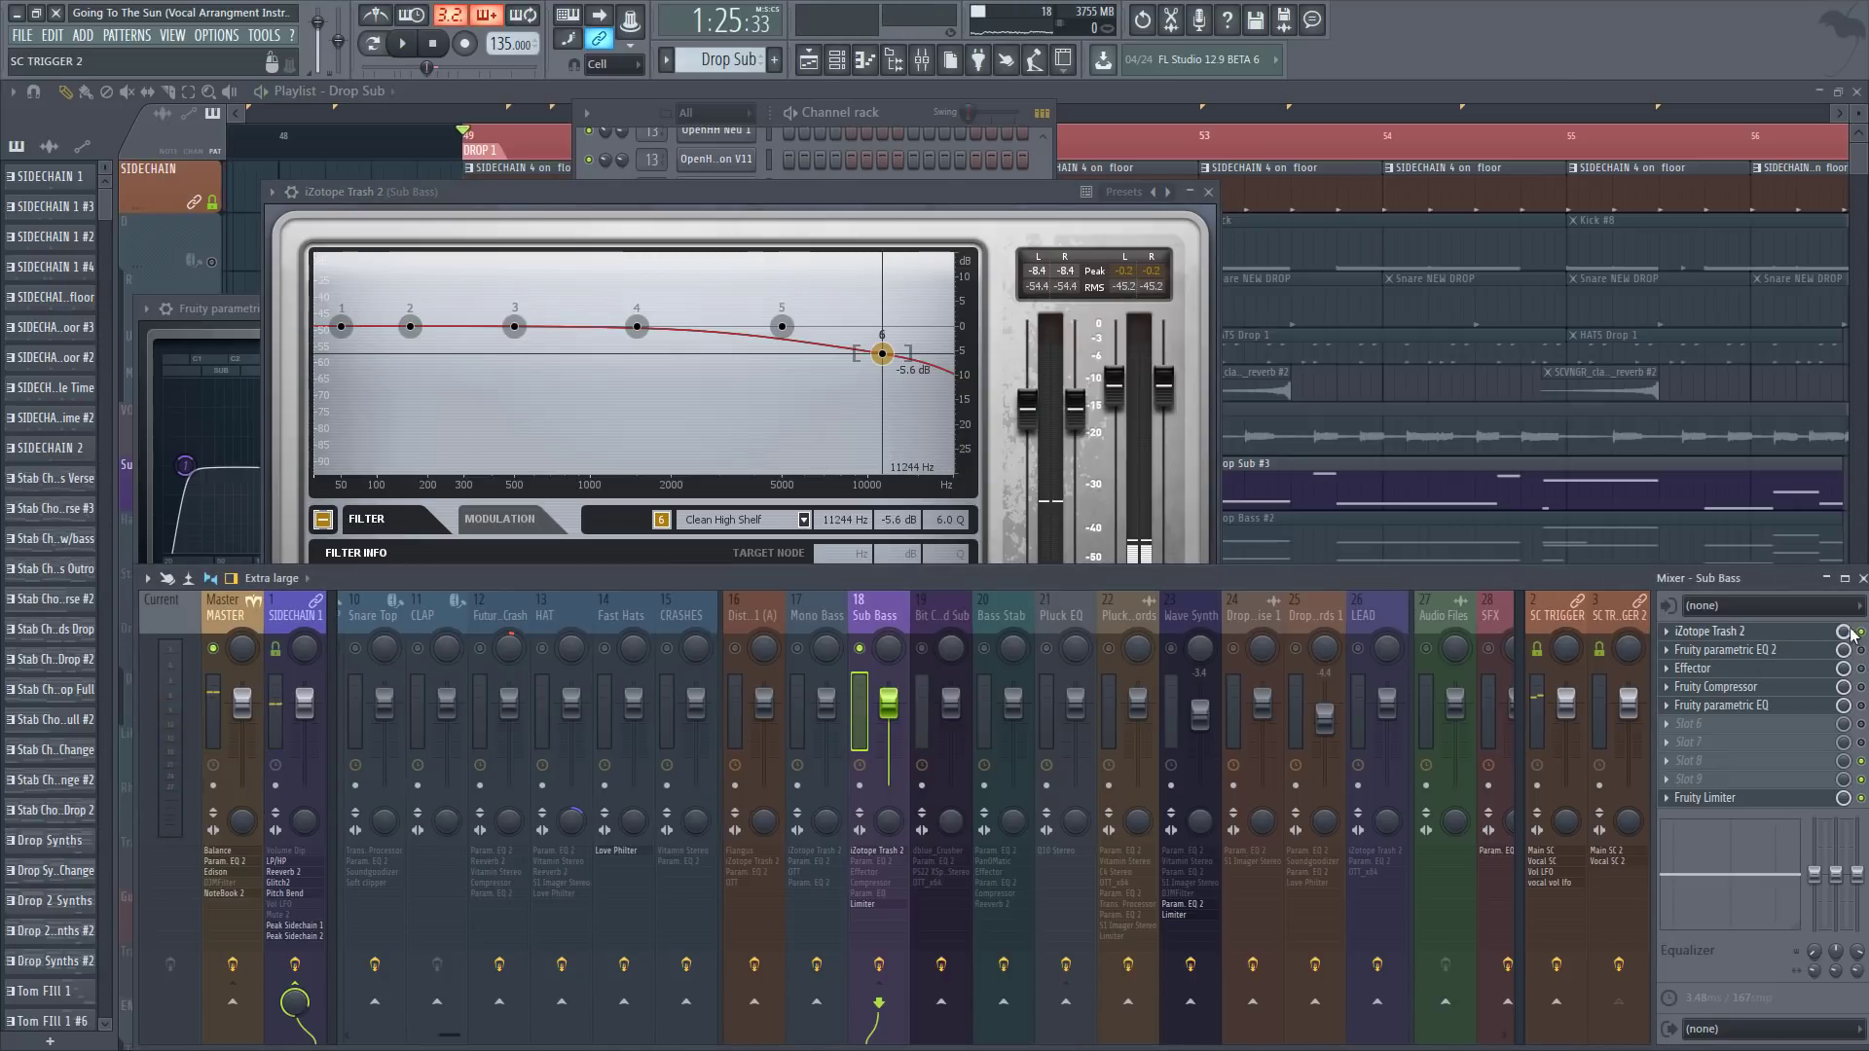
key("space")
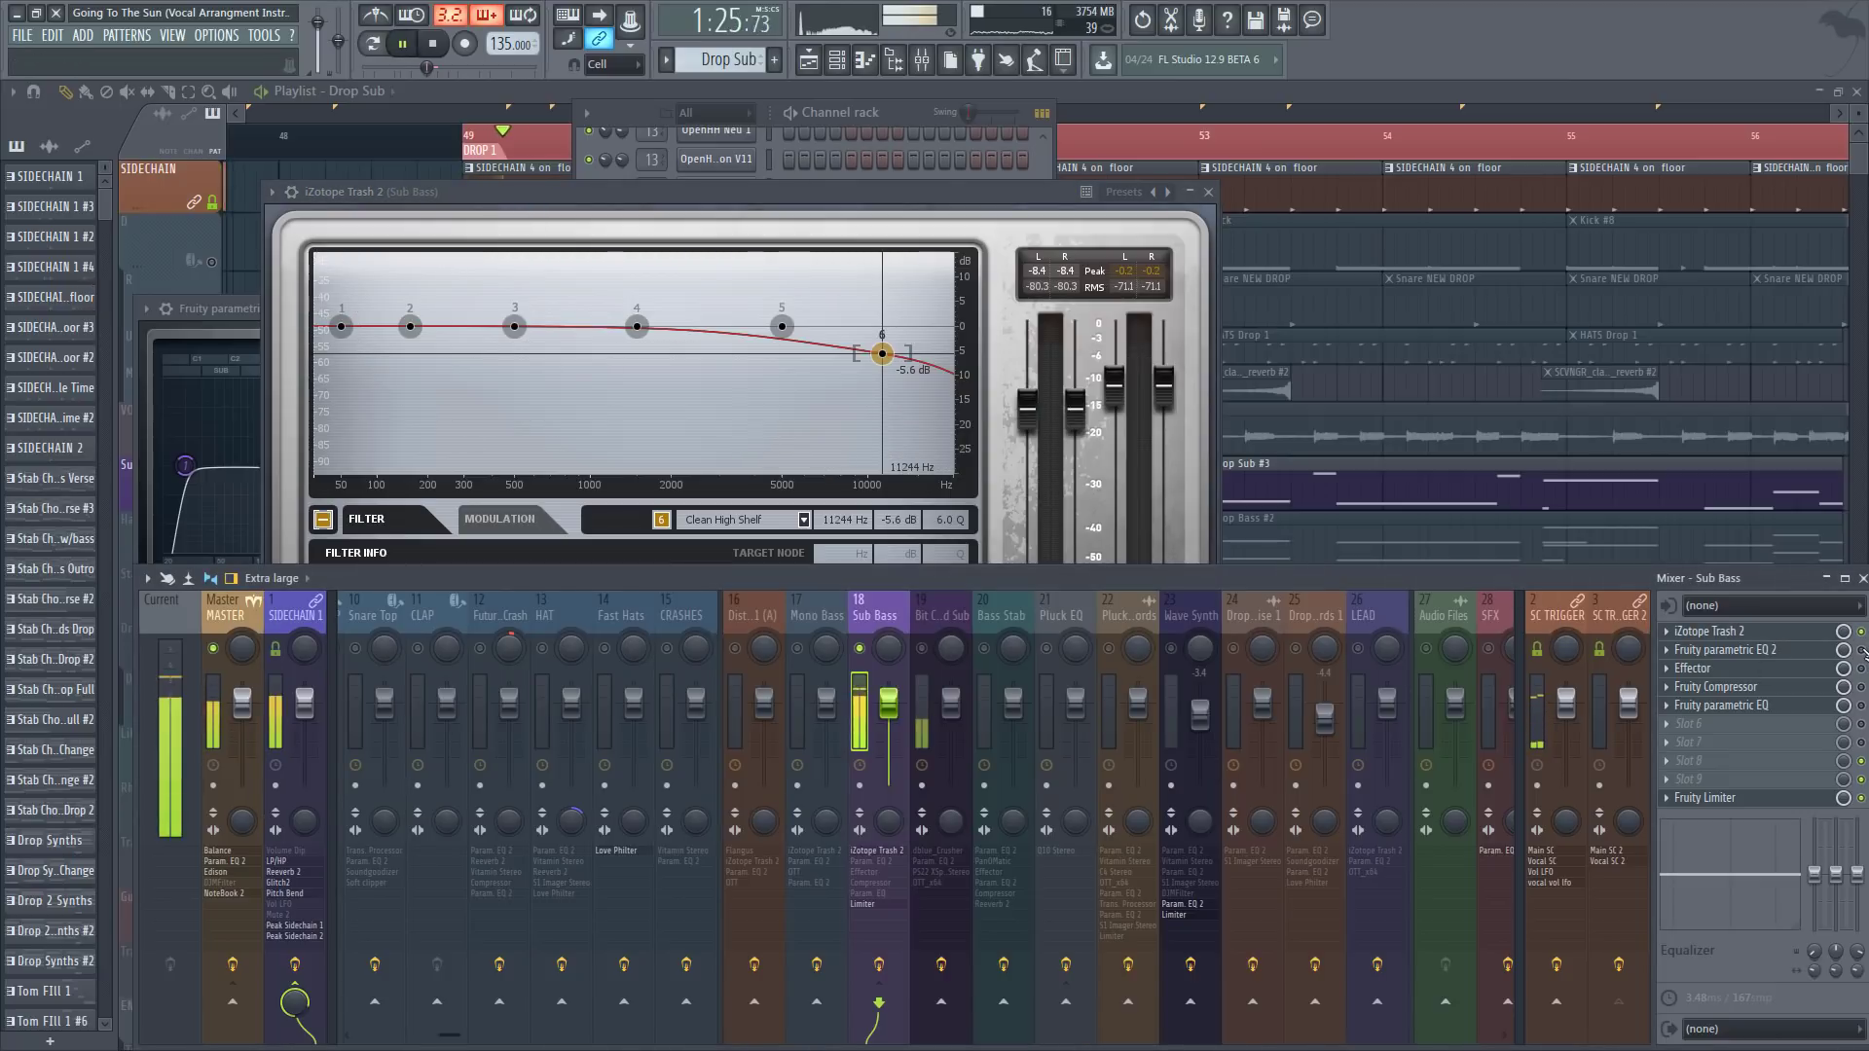
key("space")
left_click(1862, 650)
left_click(1814, 662)
left_click(1806, 654)
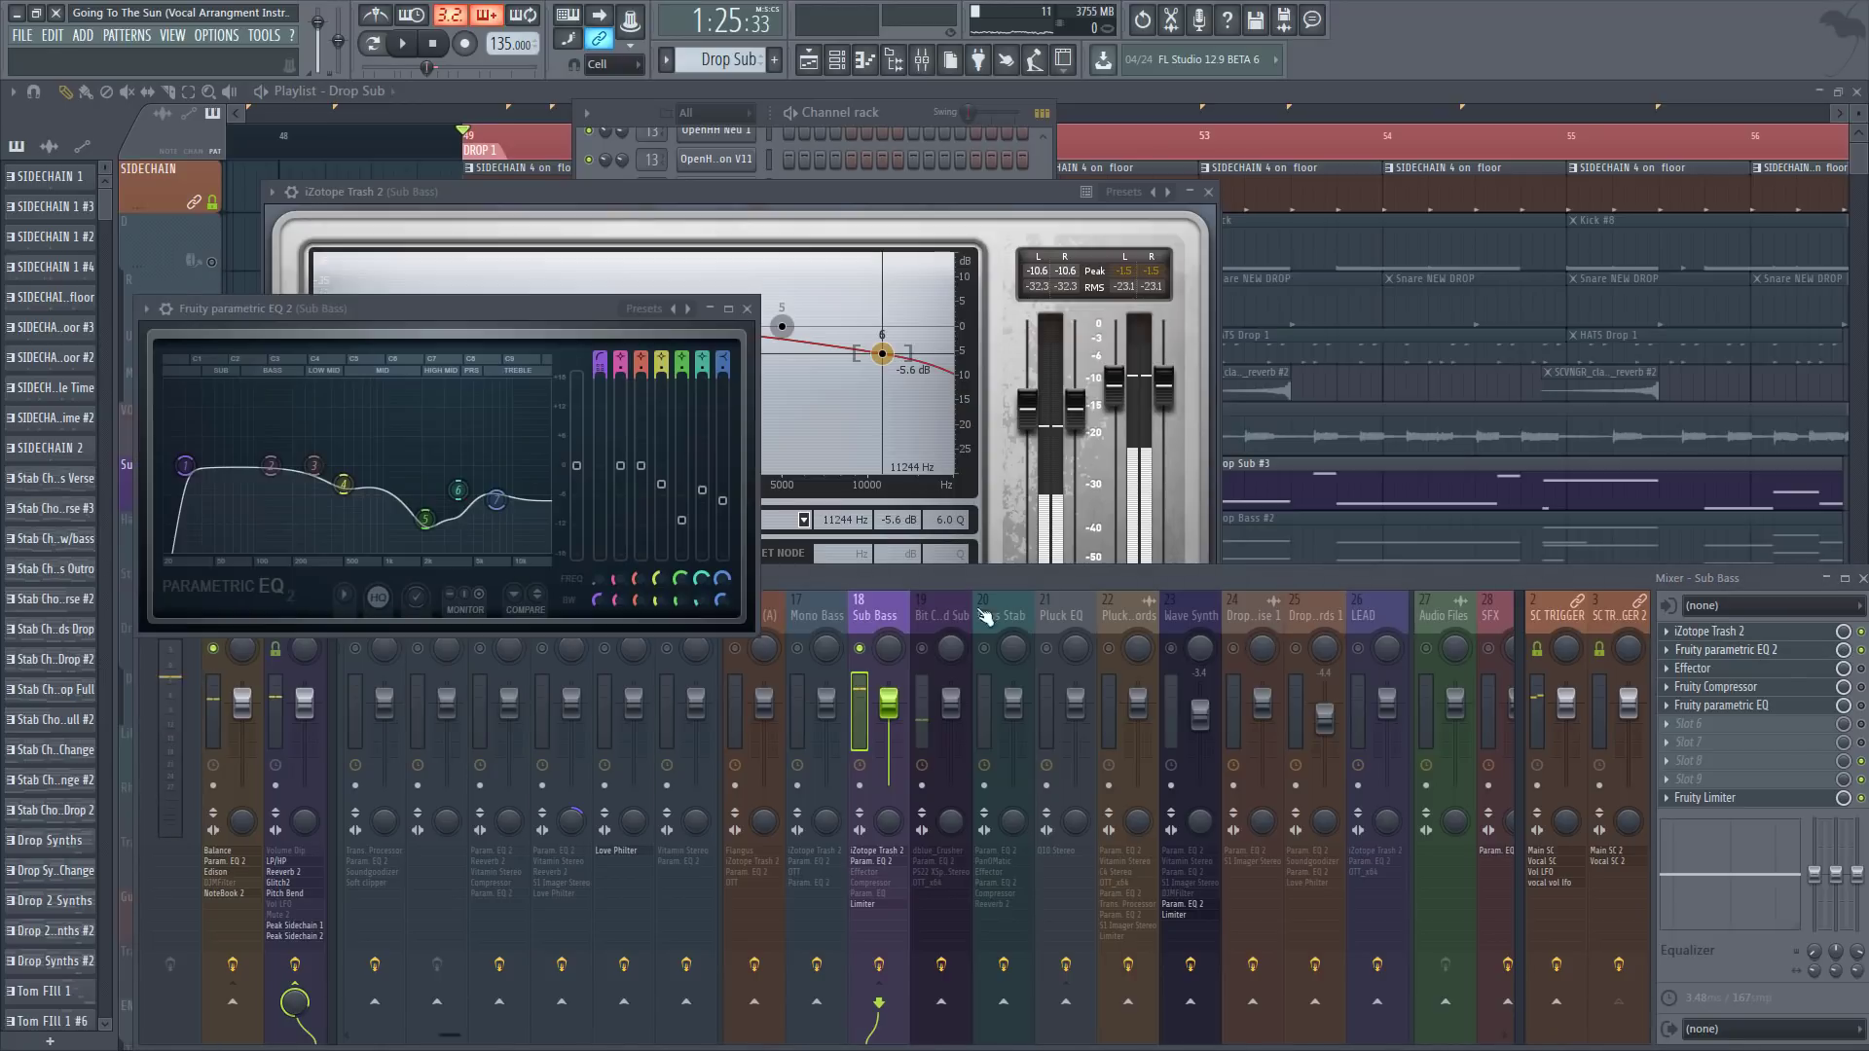
Step: Reposition the Sub Bass EQ 2 window and raise its band 5 cut slightly near 2.3 kHz while auditioning
left_click_drag(409, 324, 475, 300)
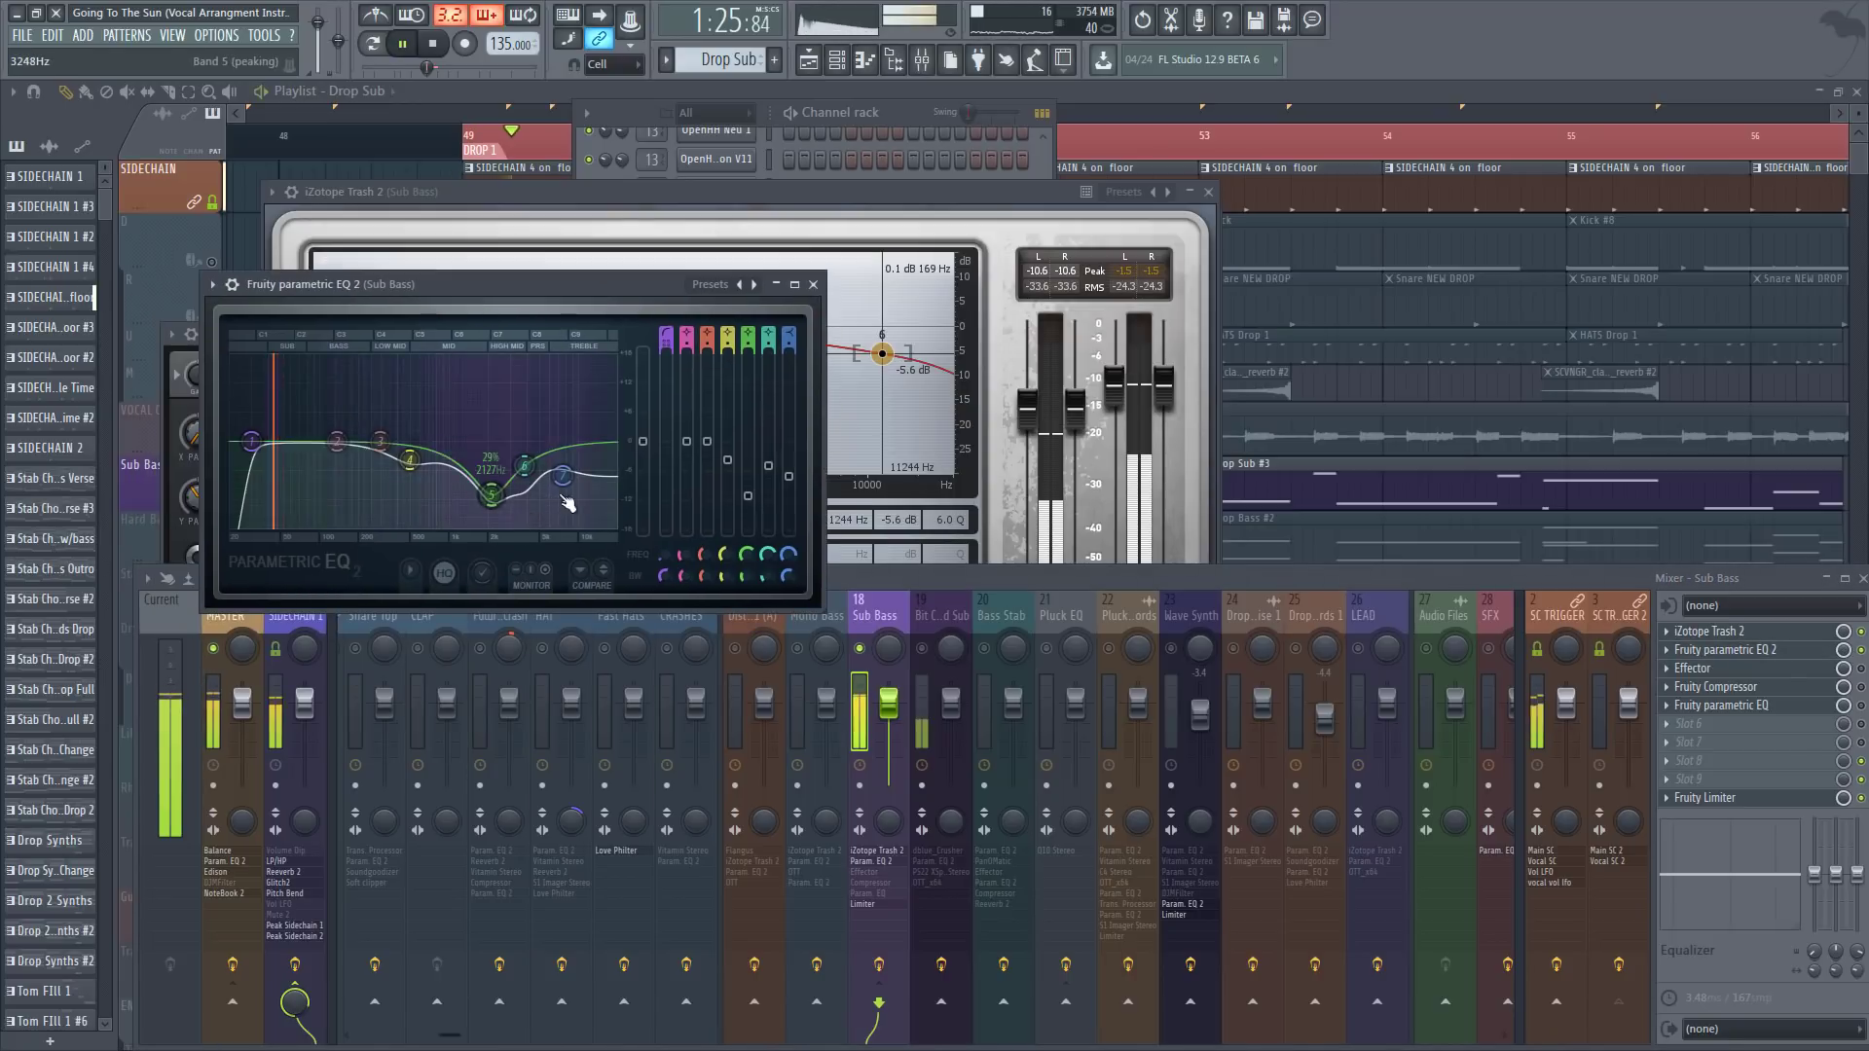
key("space")
mouse_move(492, 495)
left_mouse_down()
mouse_move(487, 389)
mouse_move(499, 490)
left_mouse_up()
key("space")
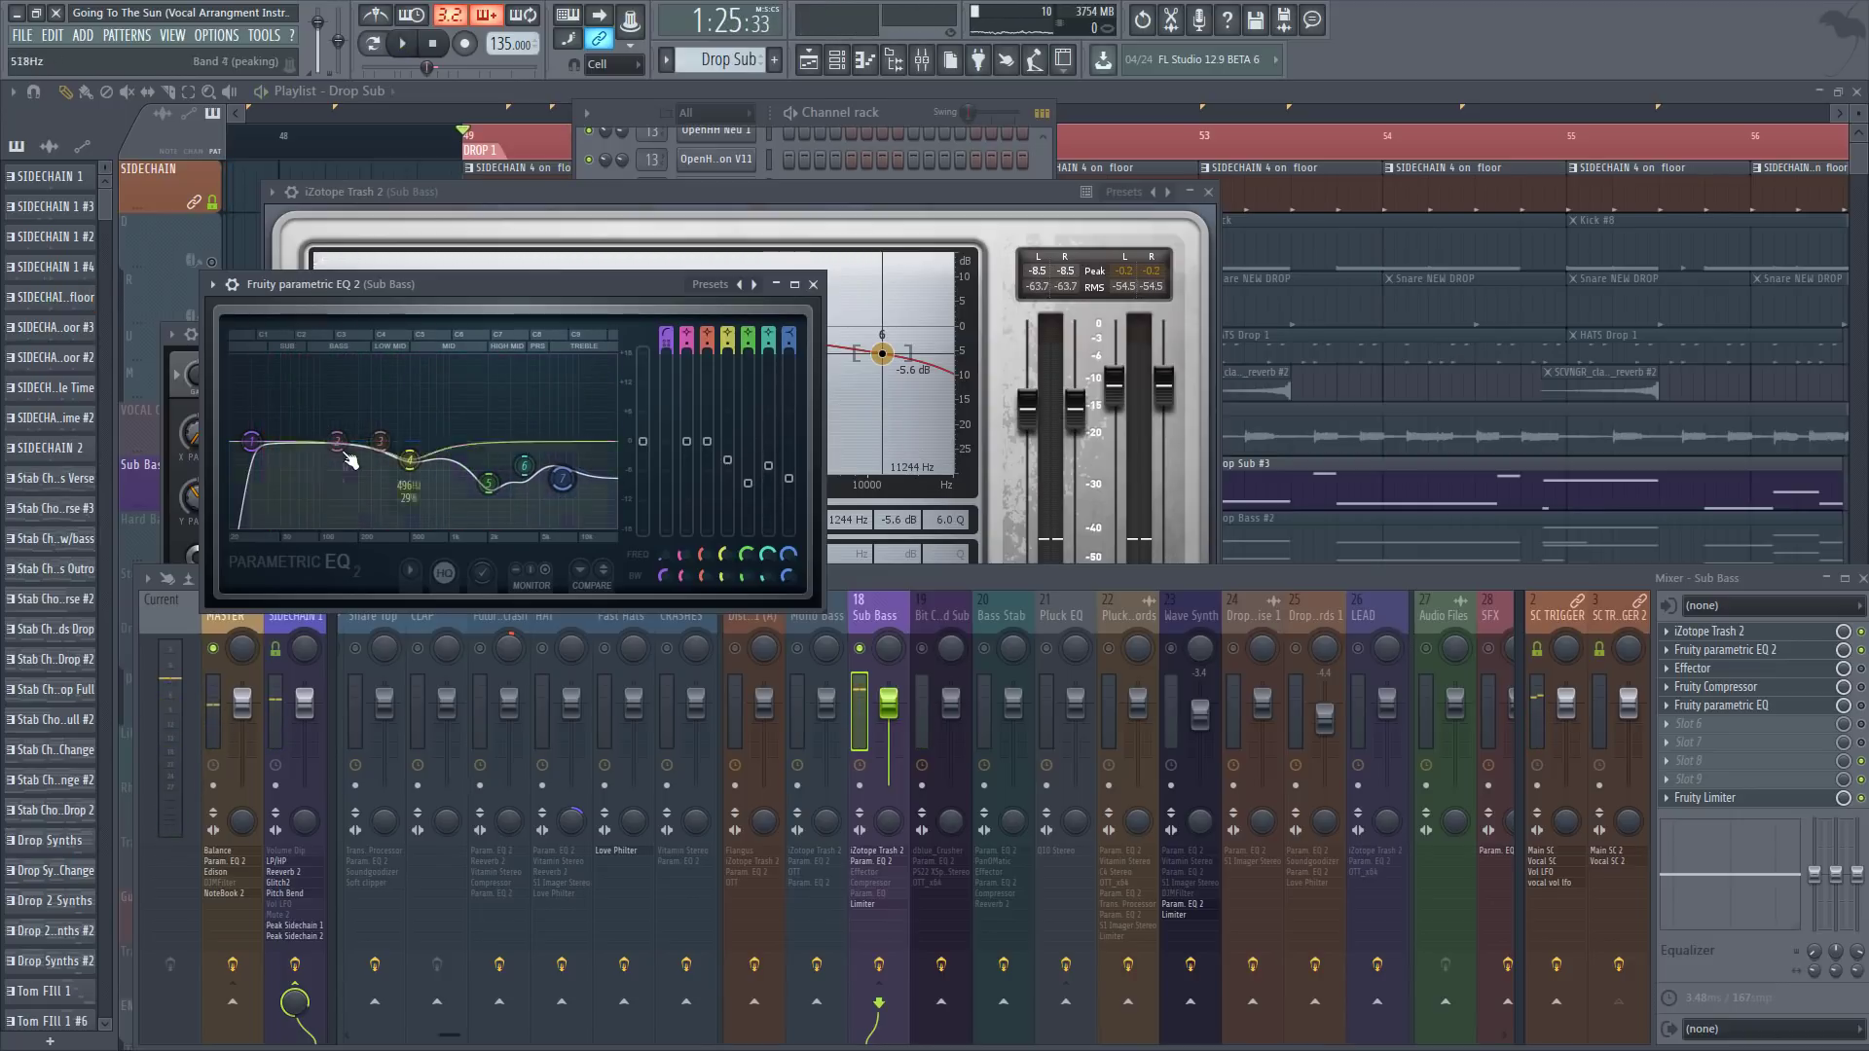
Step: Audition the Sub Bass with its EQ 2, compressor, Effector and parametric EQ windows open, and bring the playlist forward
key("space")
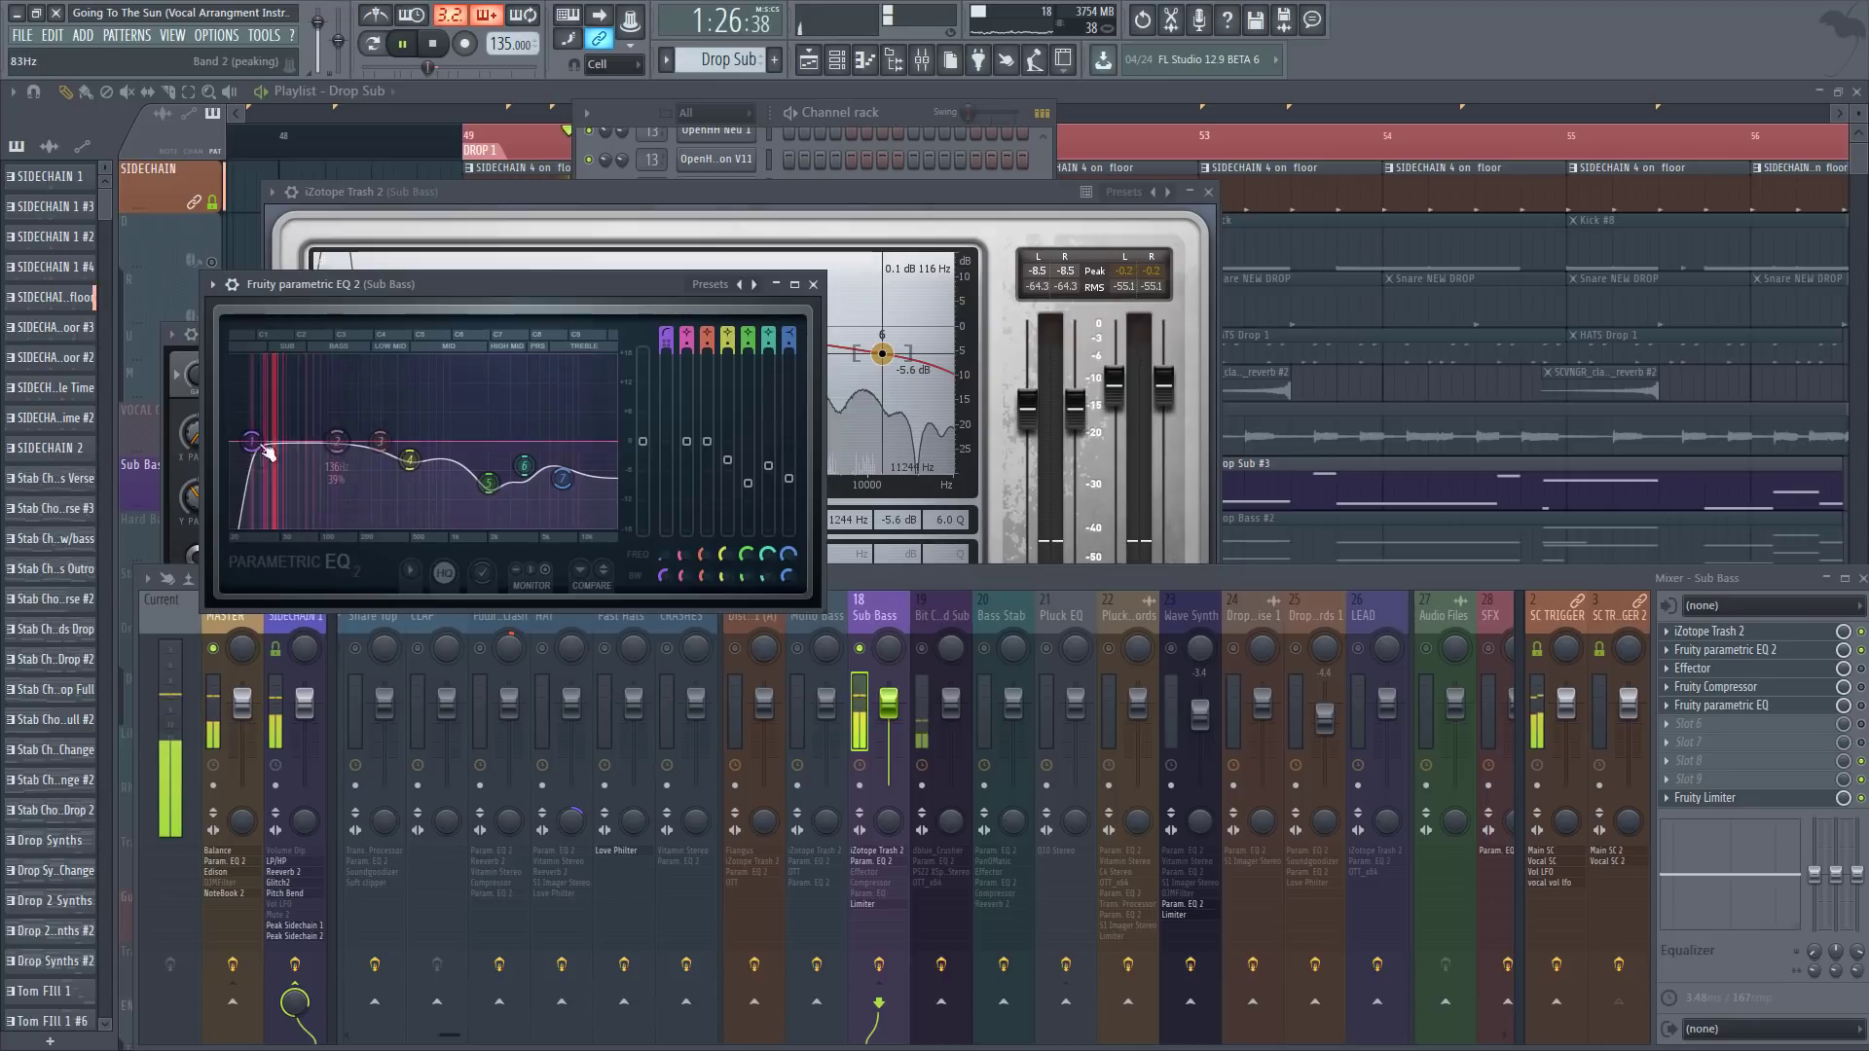
key("space")
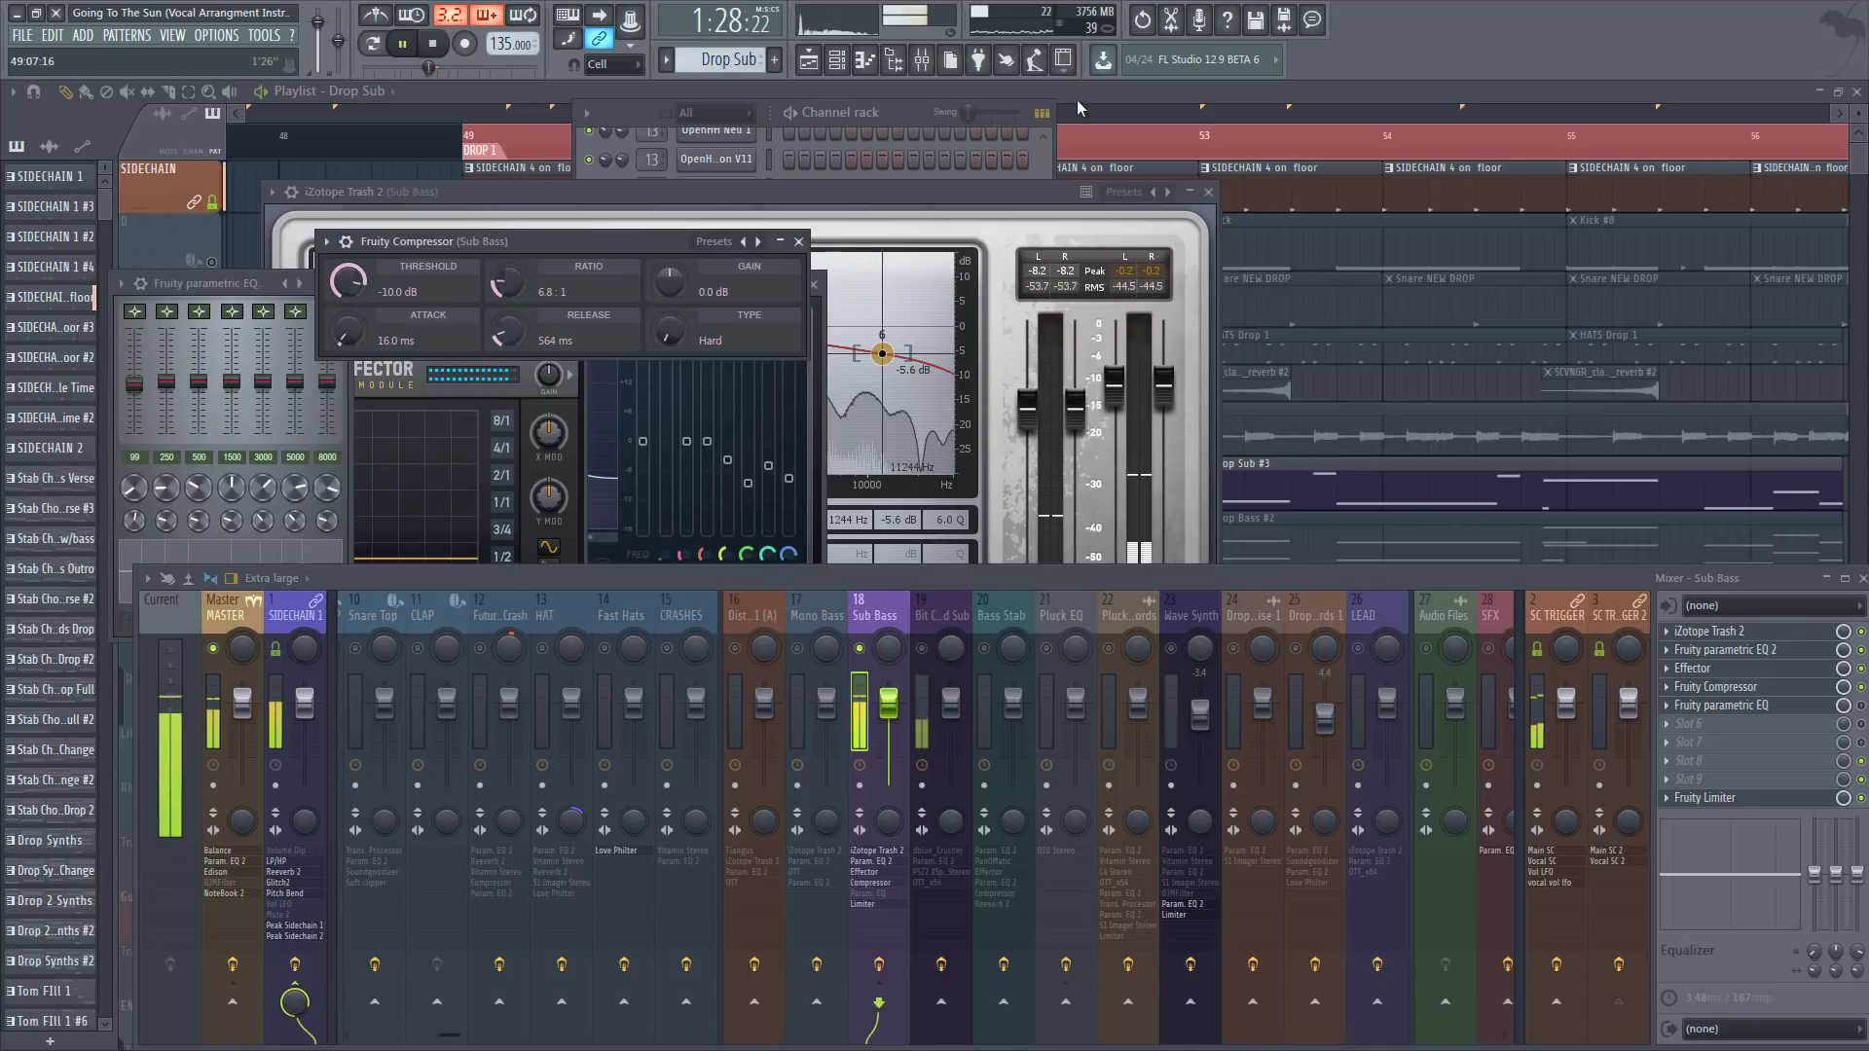
left_click(1080, 98)
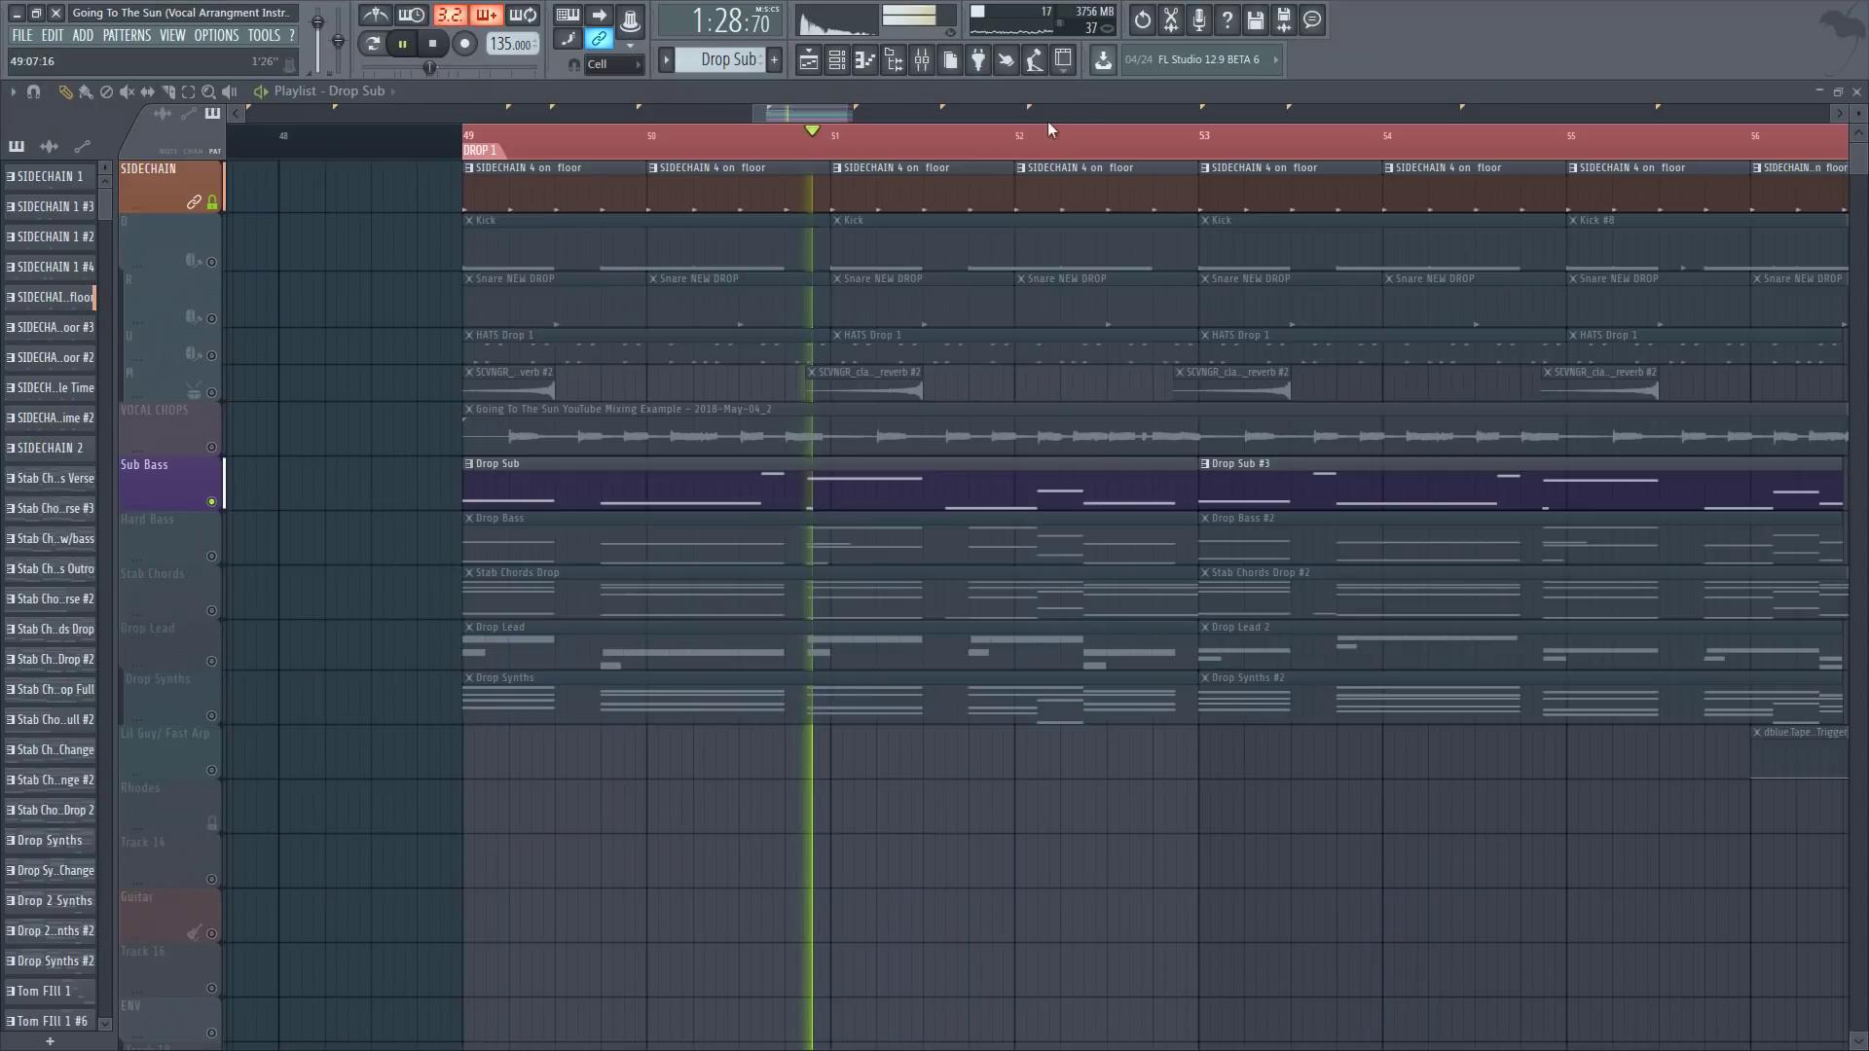
Step: Move the playback position to bar 50, switch the Sub Bass solo off and on in the playlist, and audition it
key("space")
left_click(774, 153)
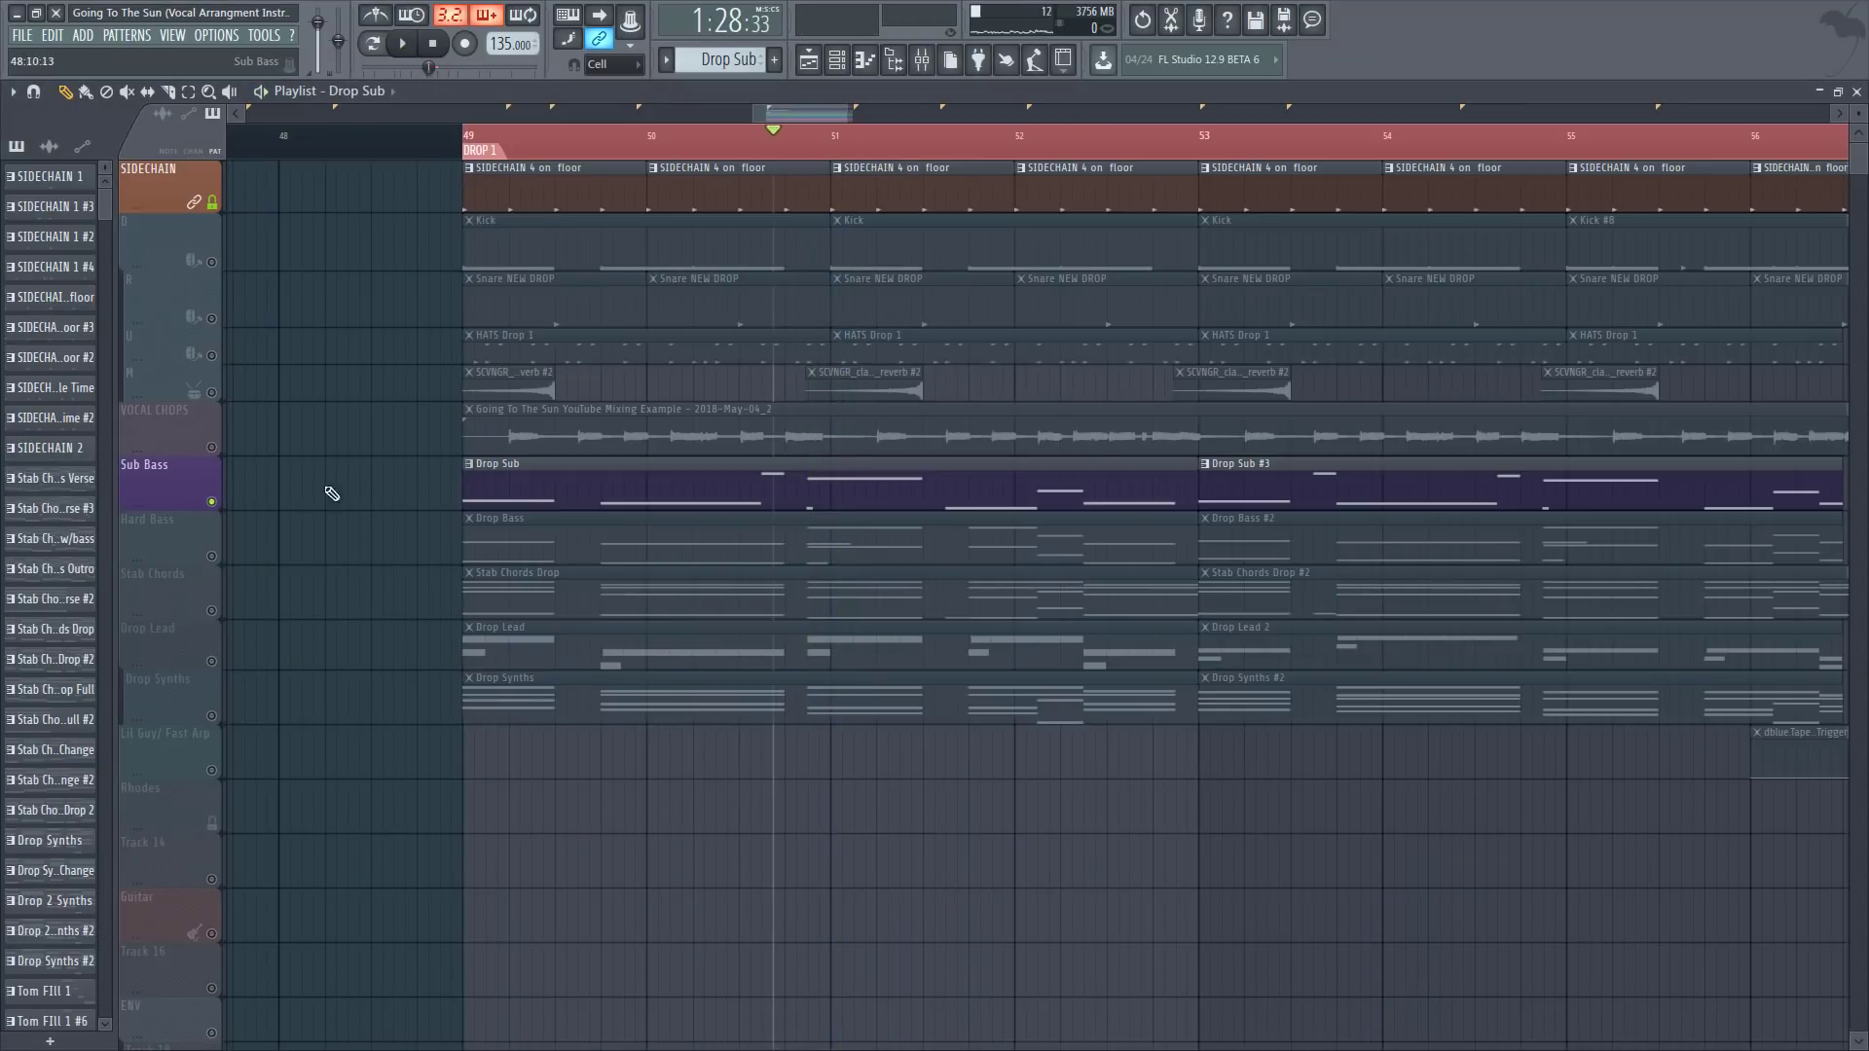
right_click(212, 502)
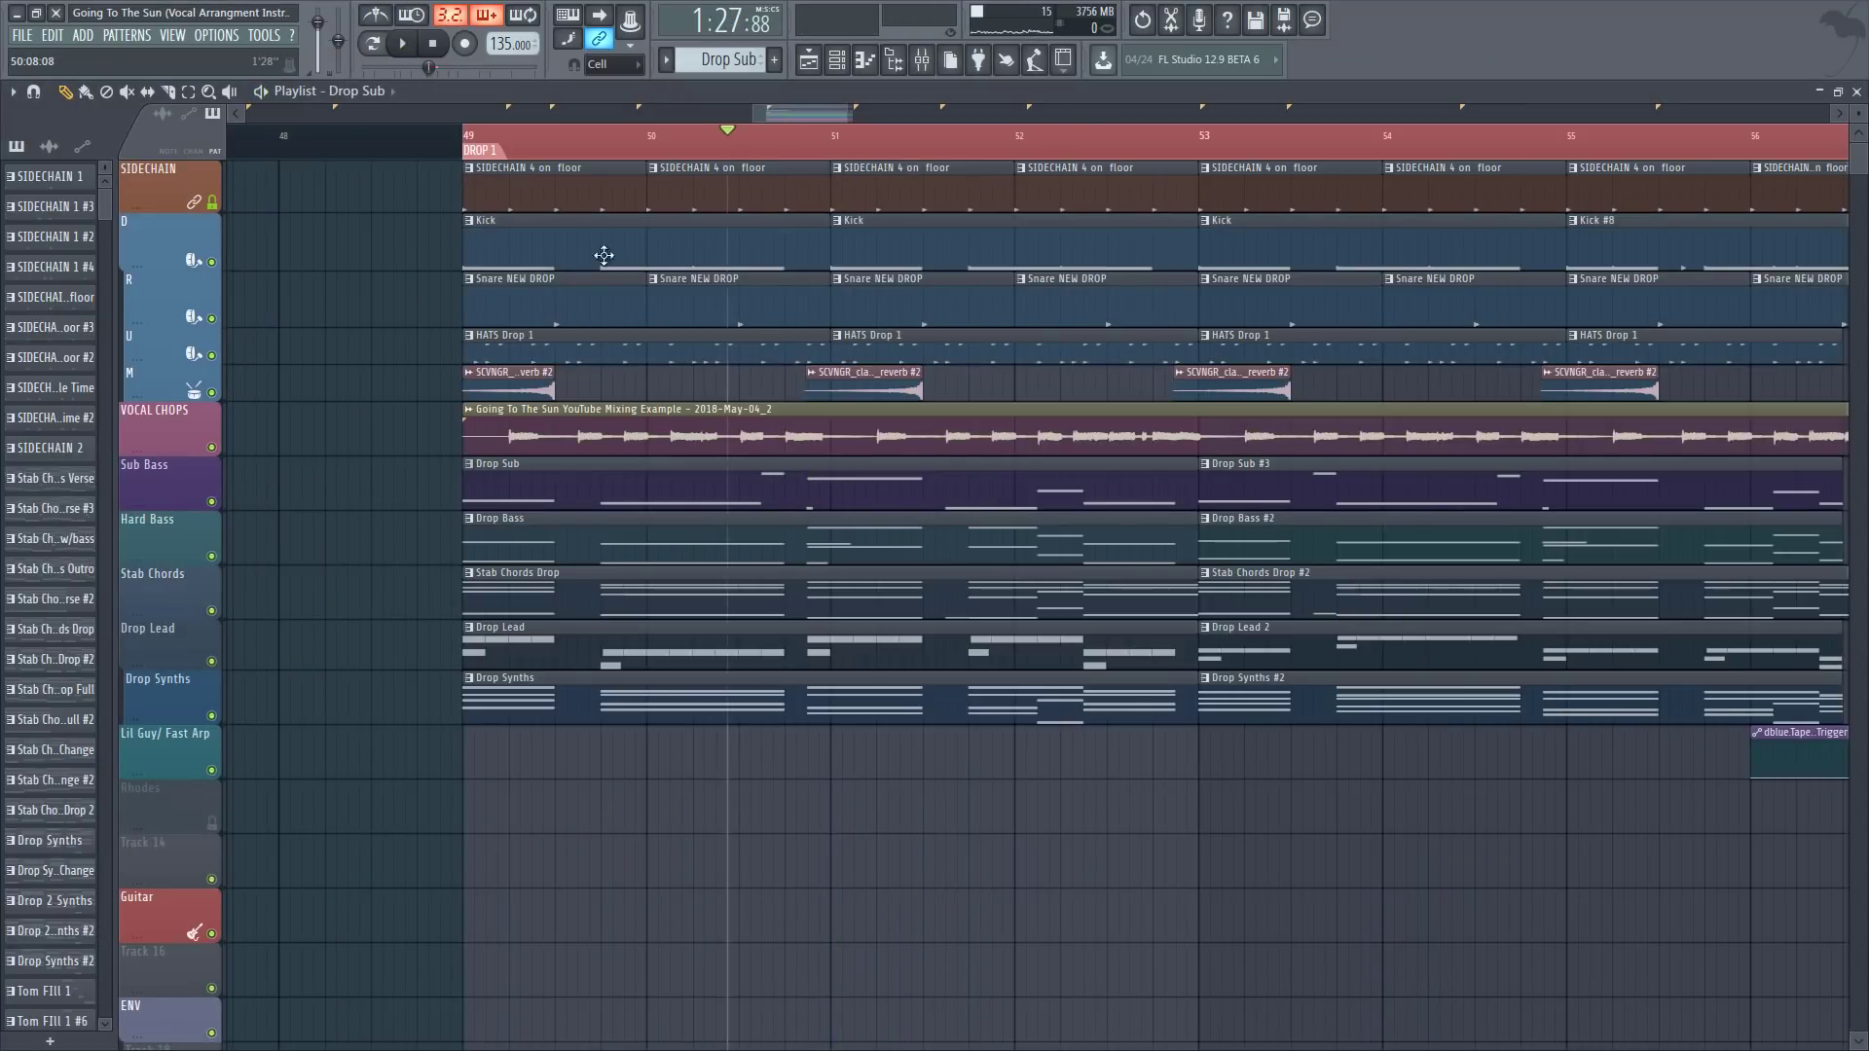
right_click(213, 503)
key("space")
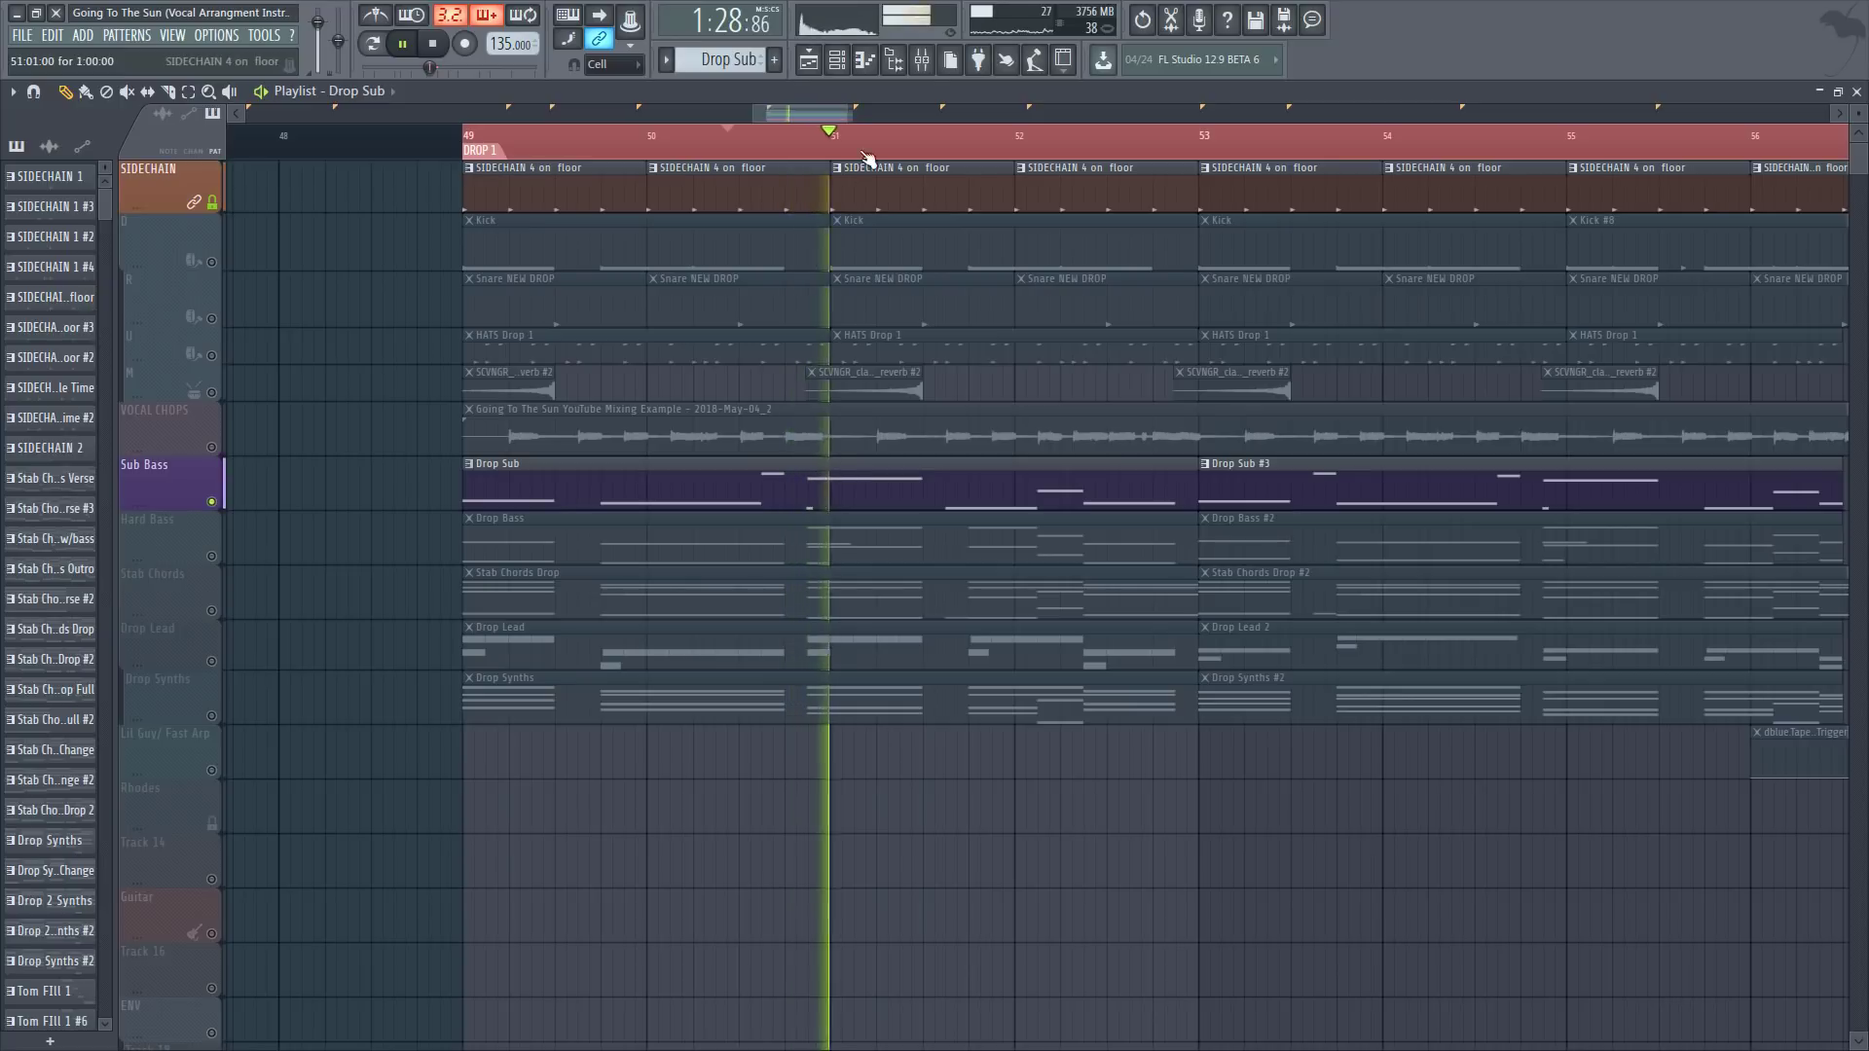
key("space")
Step: Open Fruity parametric EQ and Fruity Compressor on the Sub Bass mixer track, and set the compressor's threshold to -16.6 dB while auditioning
left_click(923, 63)
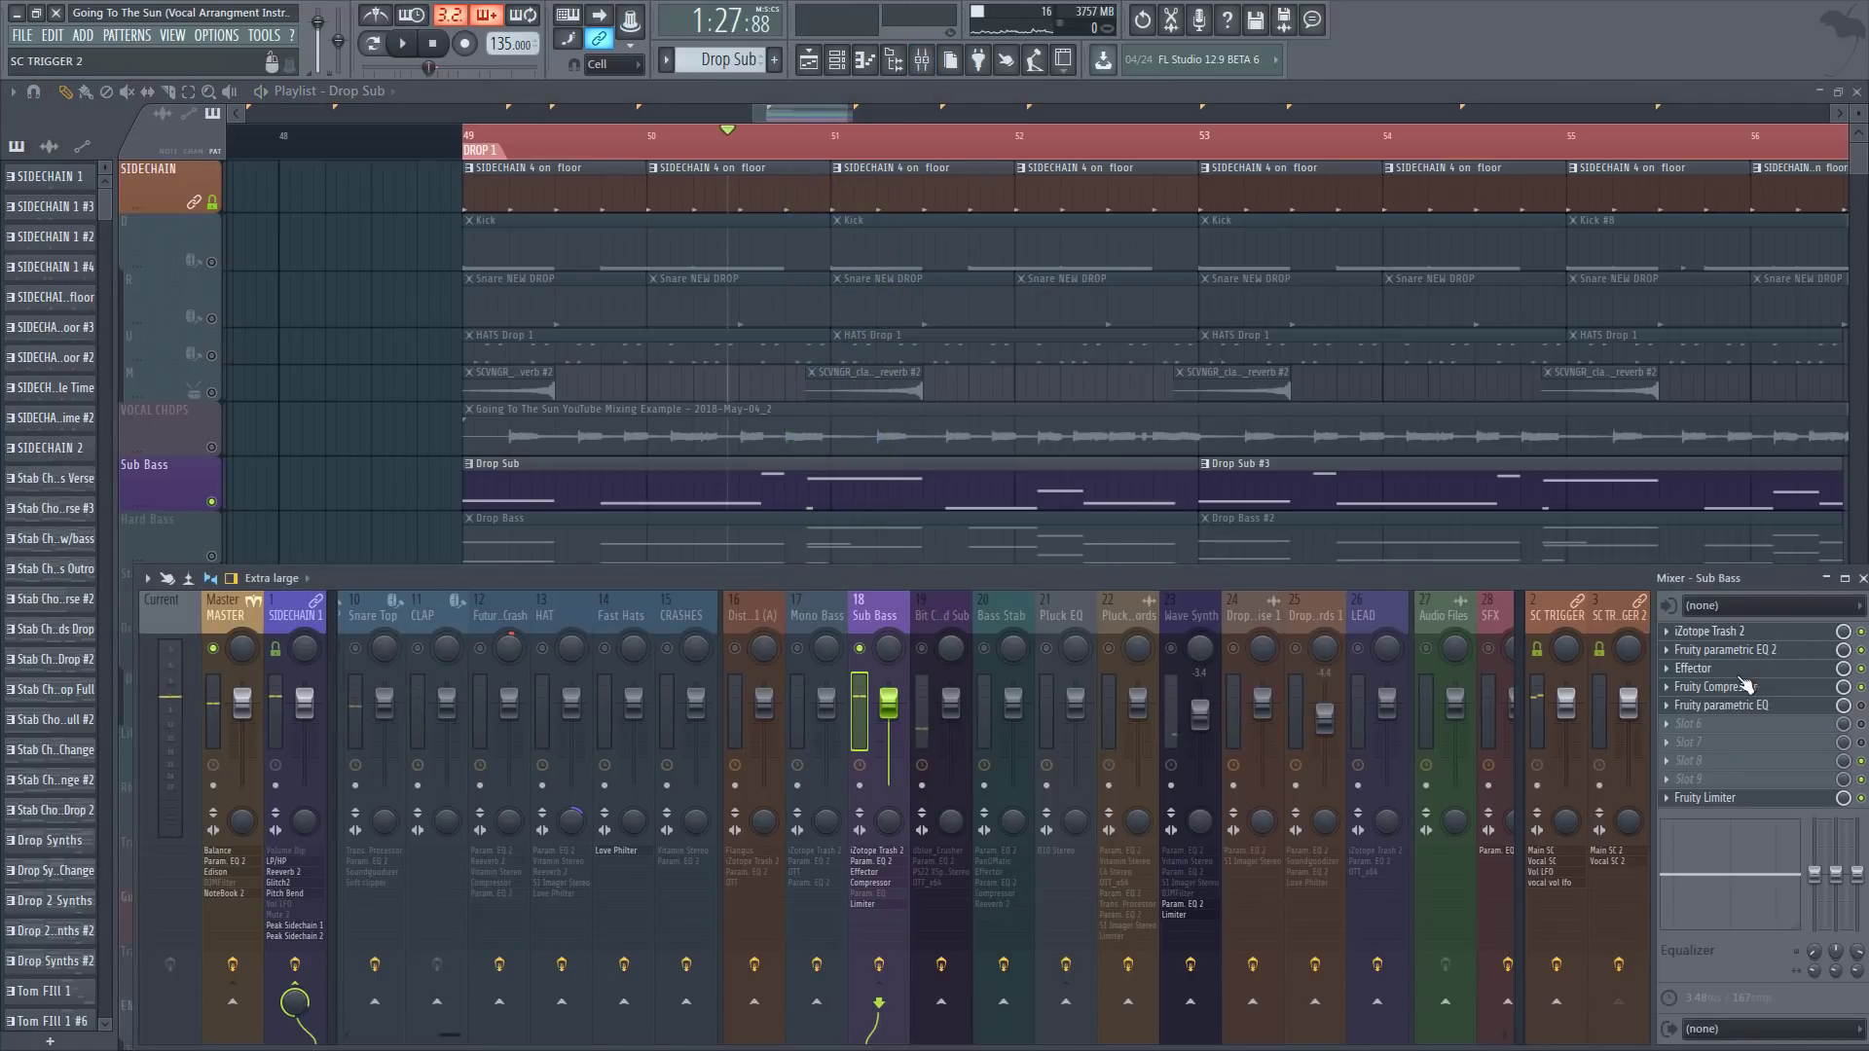
left_click(1742, 705)
left_click(1742, 686)
key("space")
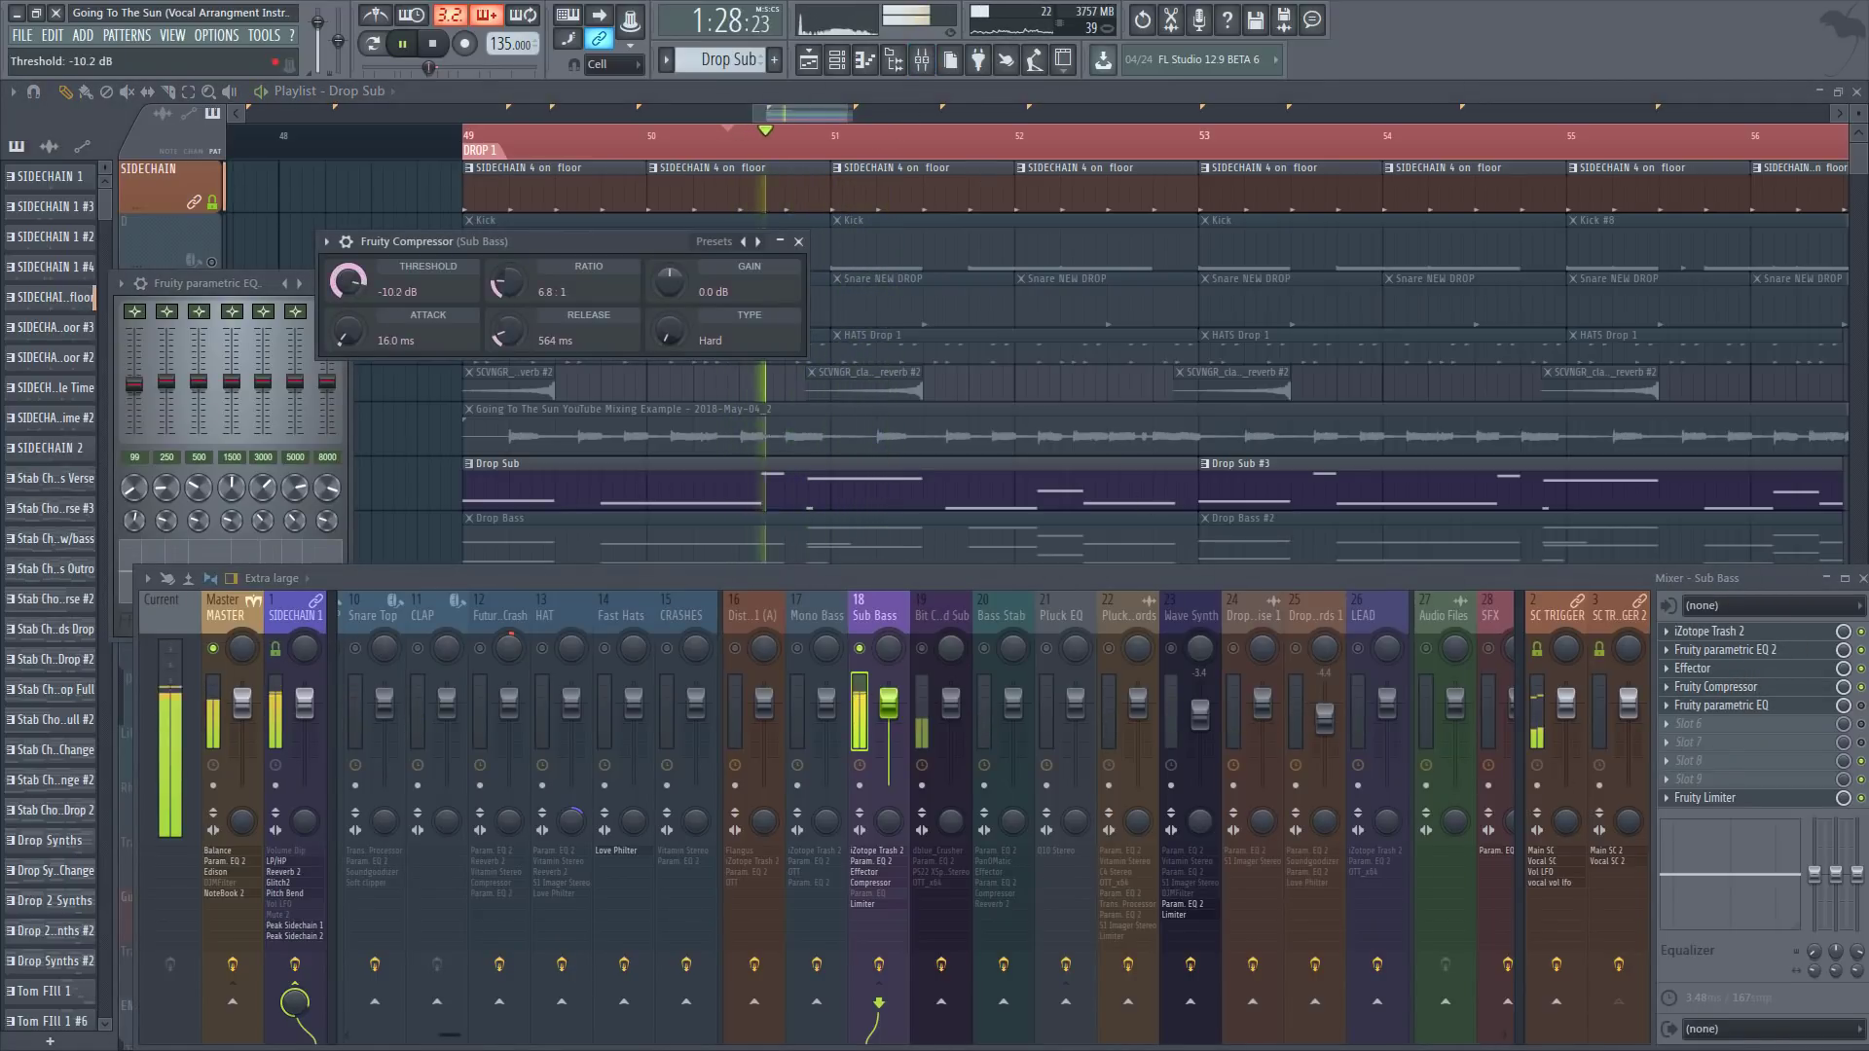
mouse_move(343, 288)
left_mouse_down()
mouse_move(347, 268)
mouse_move(355, 291)
left_mouse_up()
key("space")
key("space")
key("space")
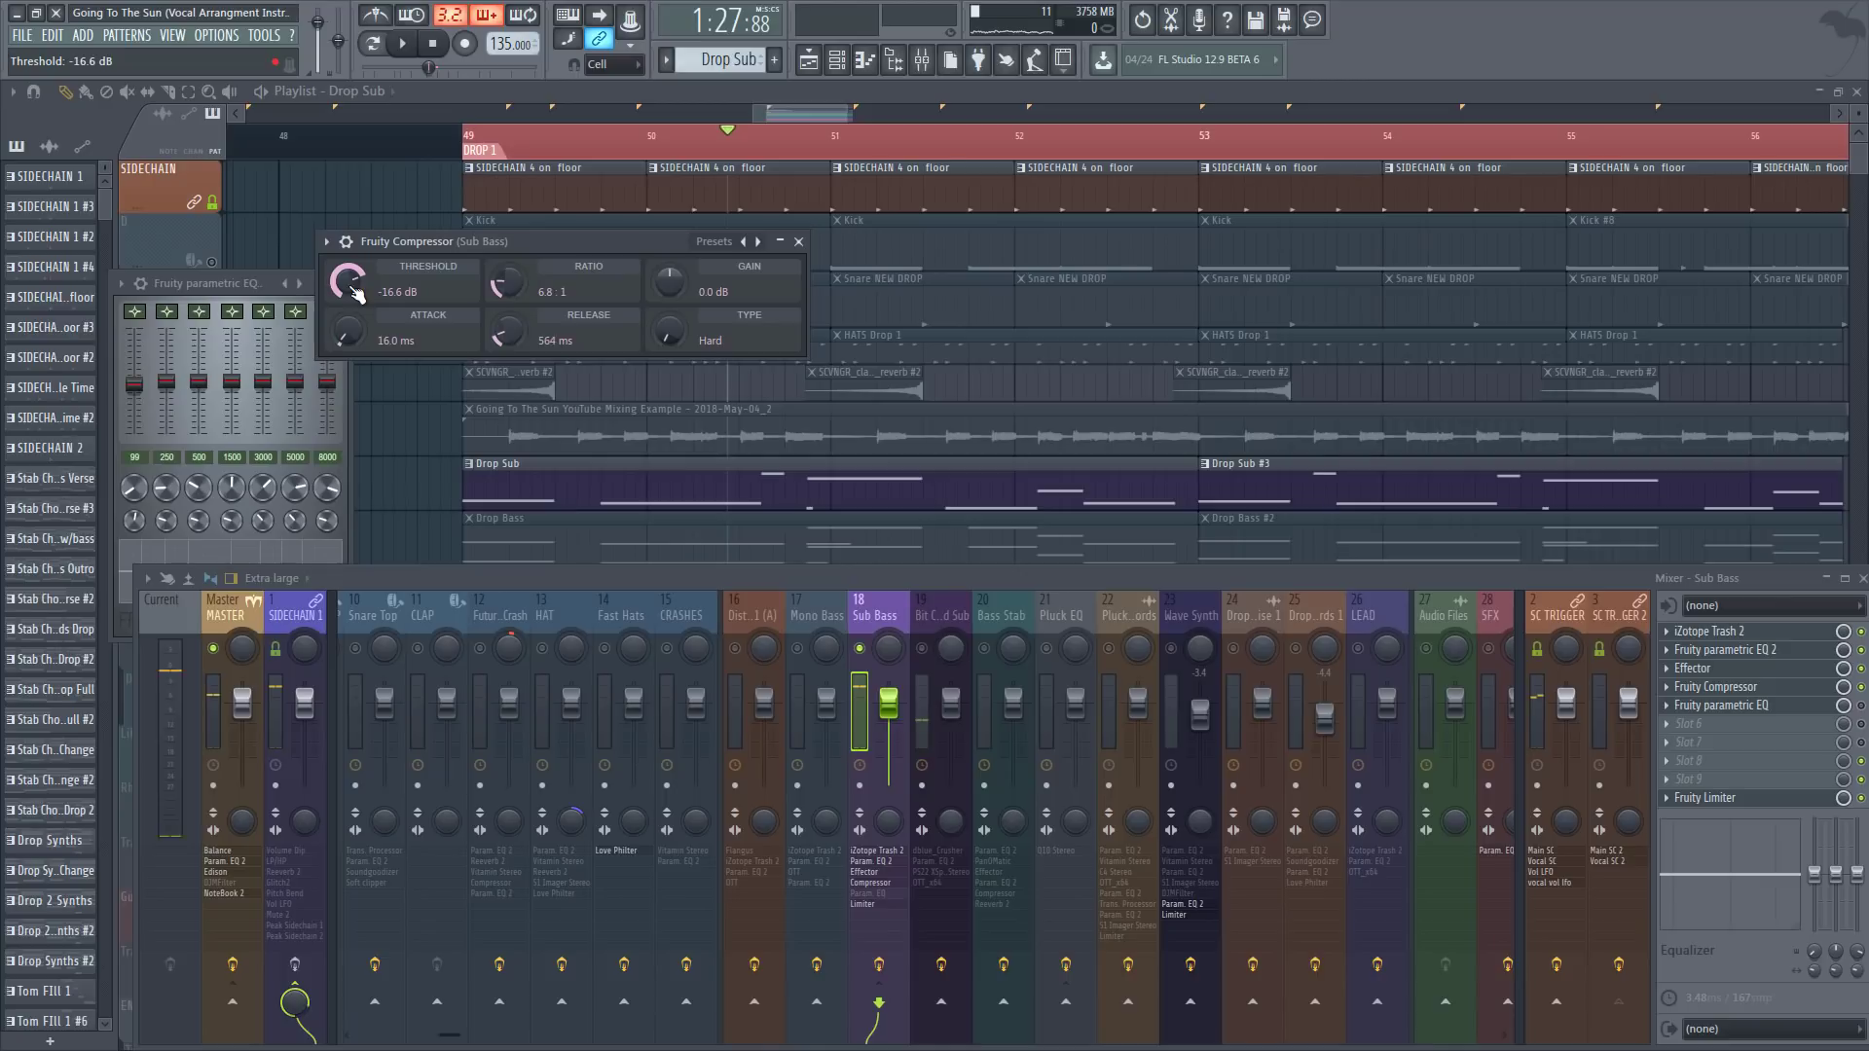
Step: Nudge the band 1 level slightly in the Sub Bass Fruity parametric EQ, and audition the Sub Bass together with the kick
key("space")
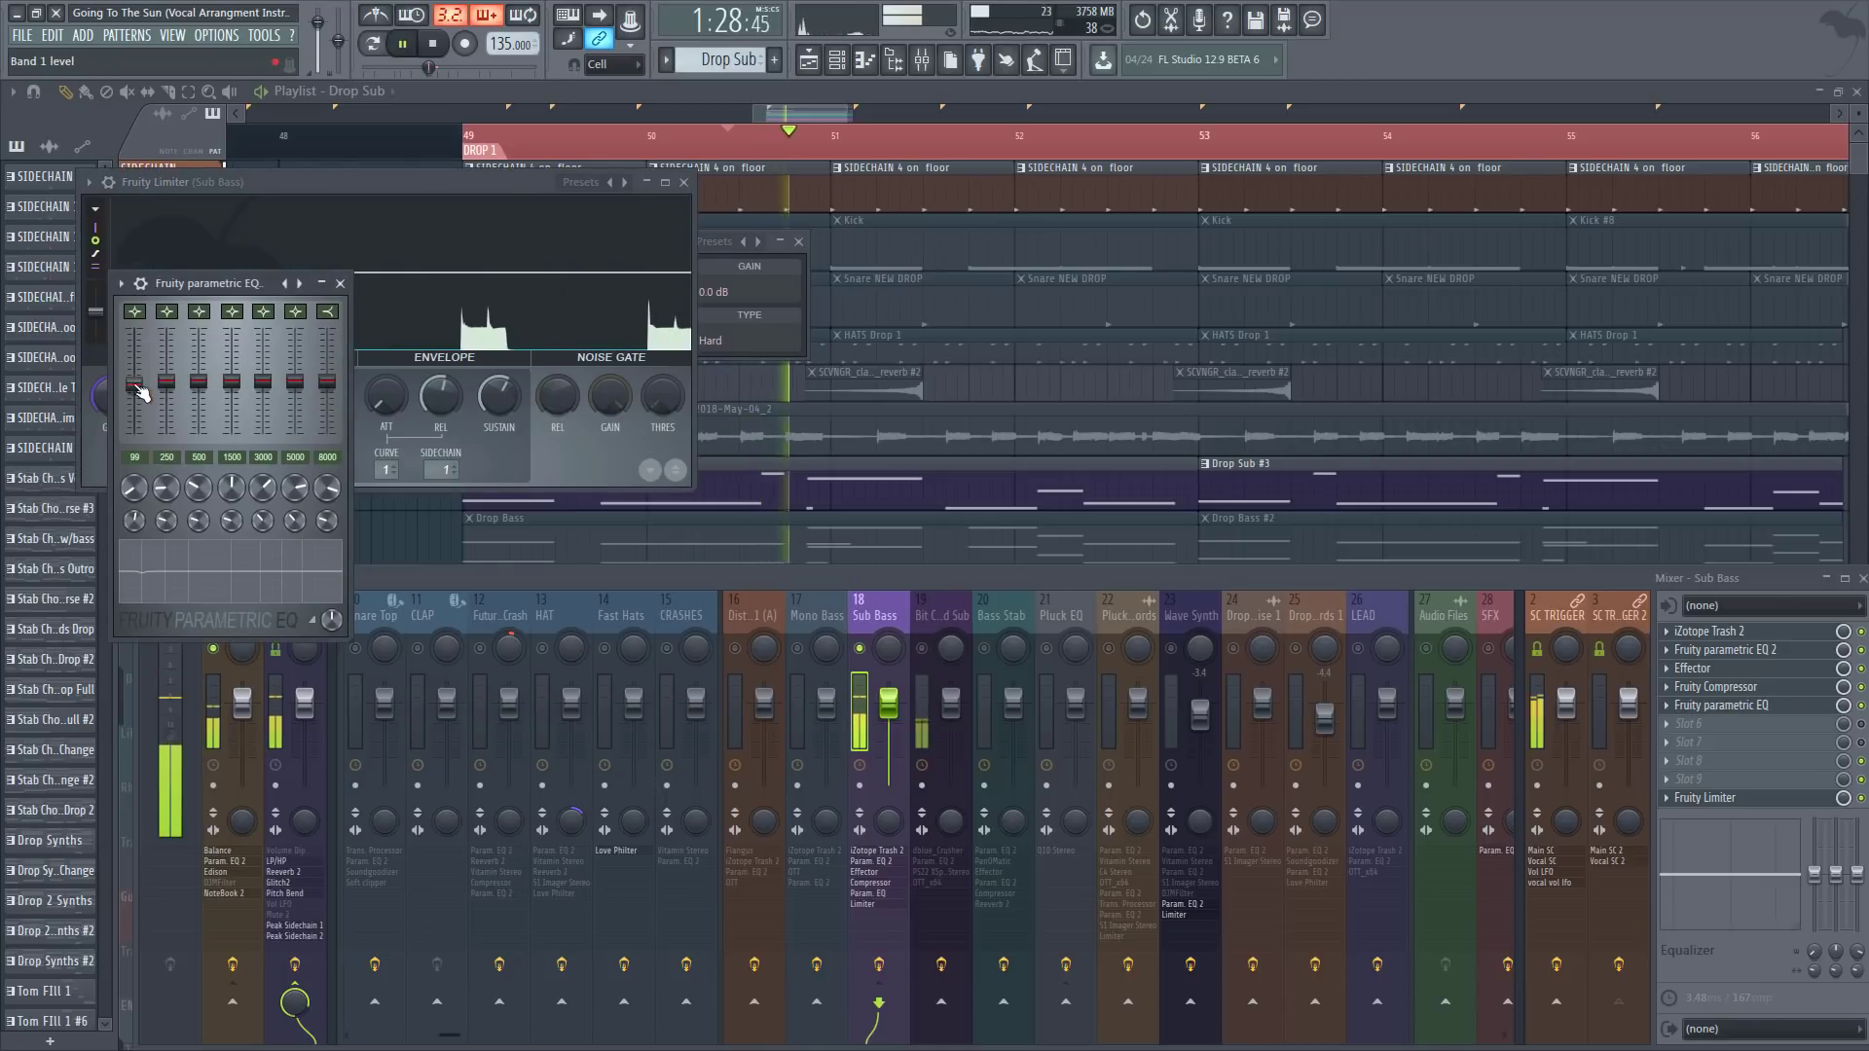
left_click_drag(138, 386, 138, 387)
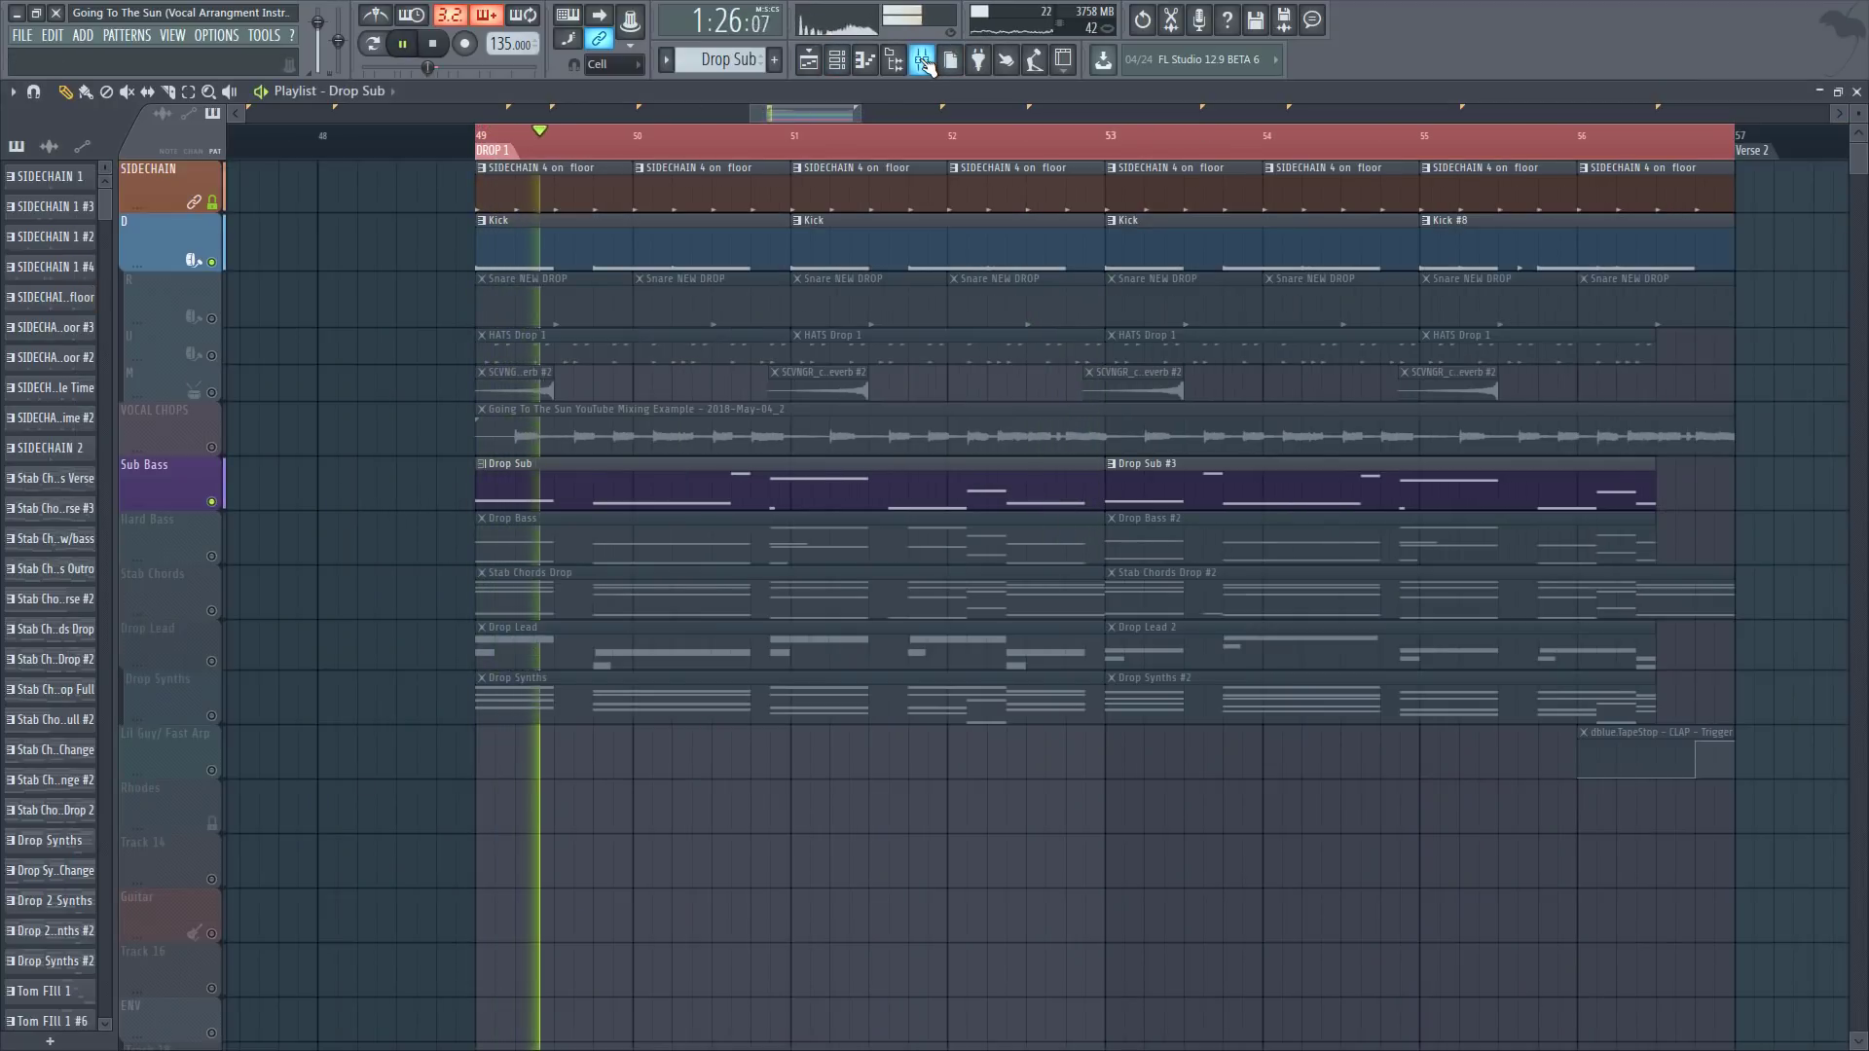
left_click(922, 60)
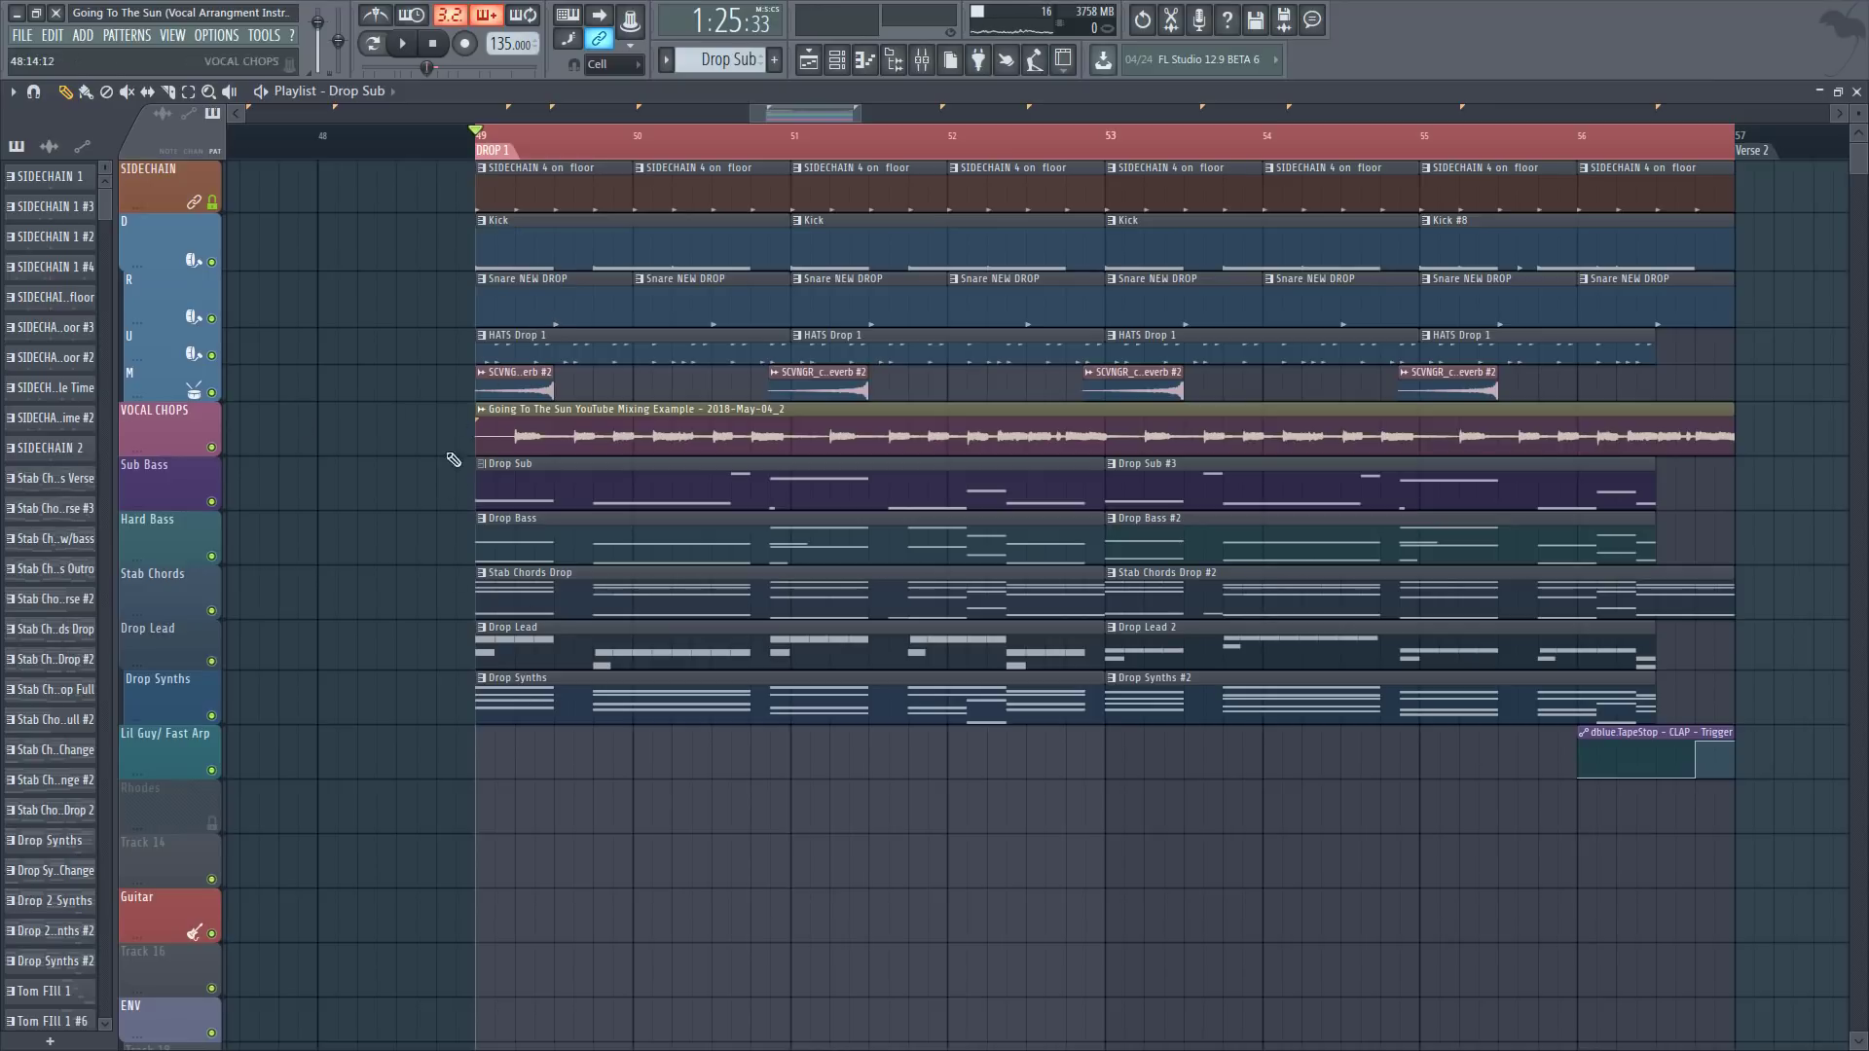
Step: Show the mixer and audition the full DROP 1 mix from bar 49
scroll(528, 156, "up", 4)
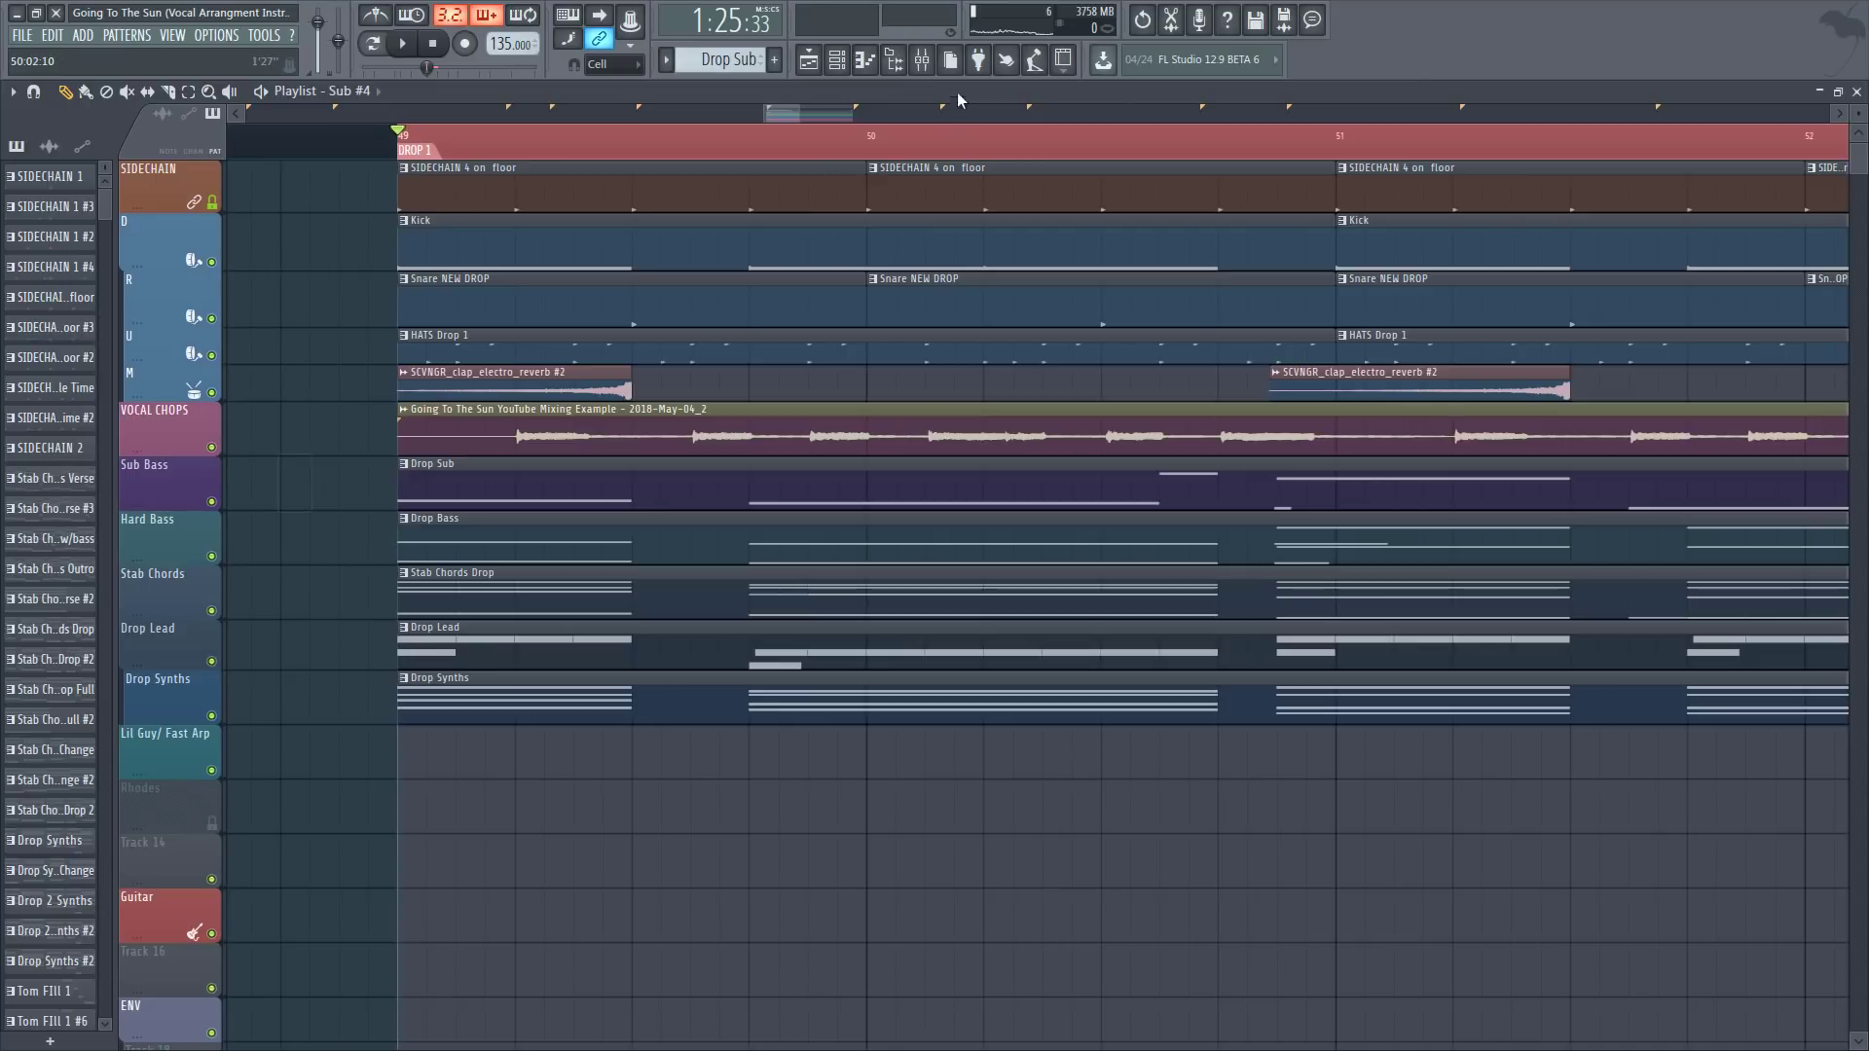
left_click(922, 61)
key("space")
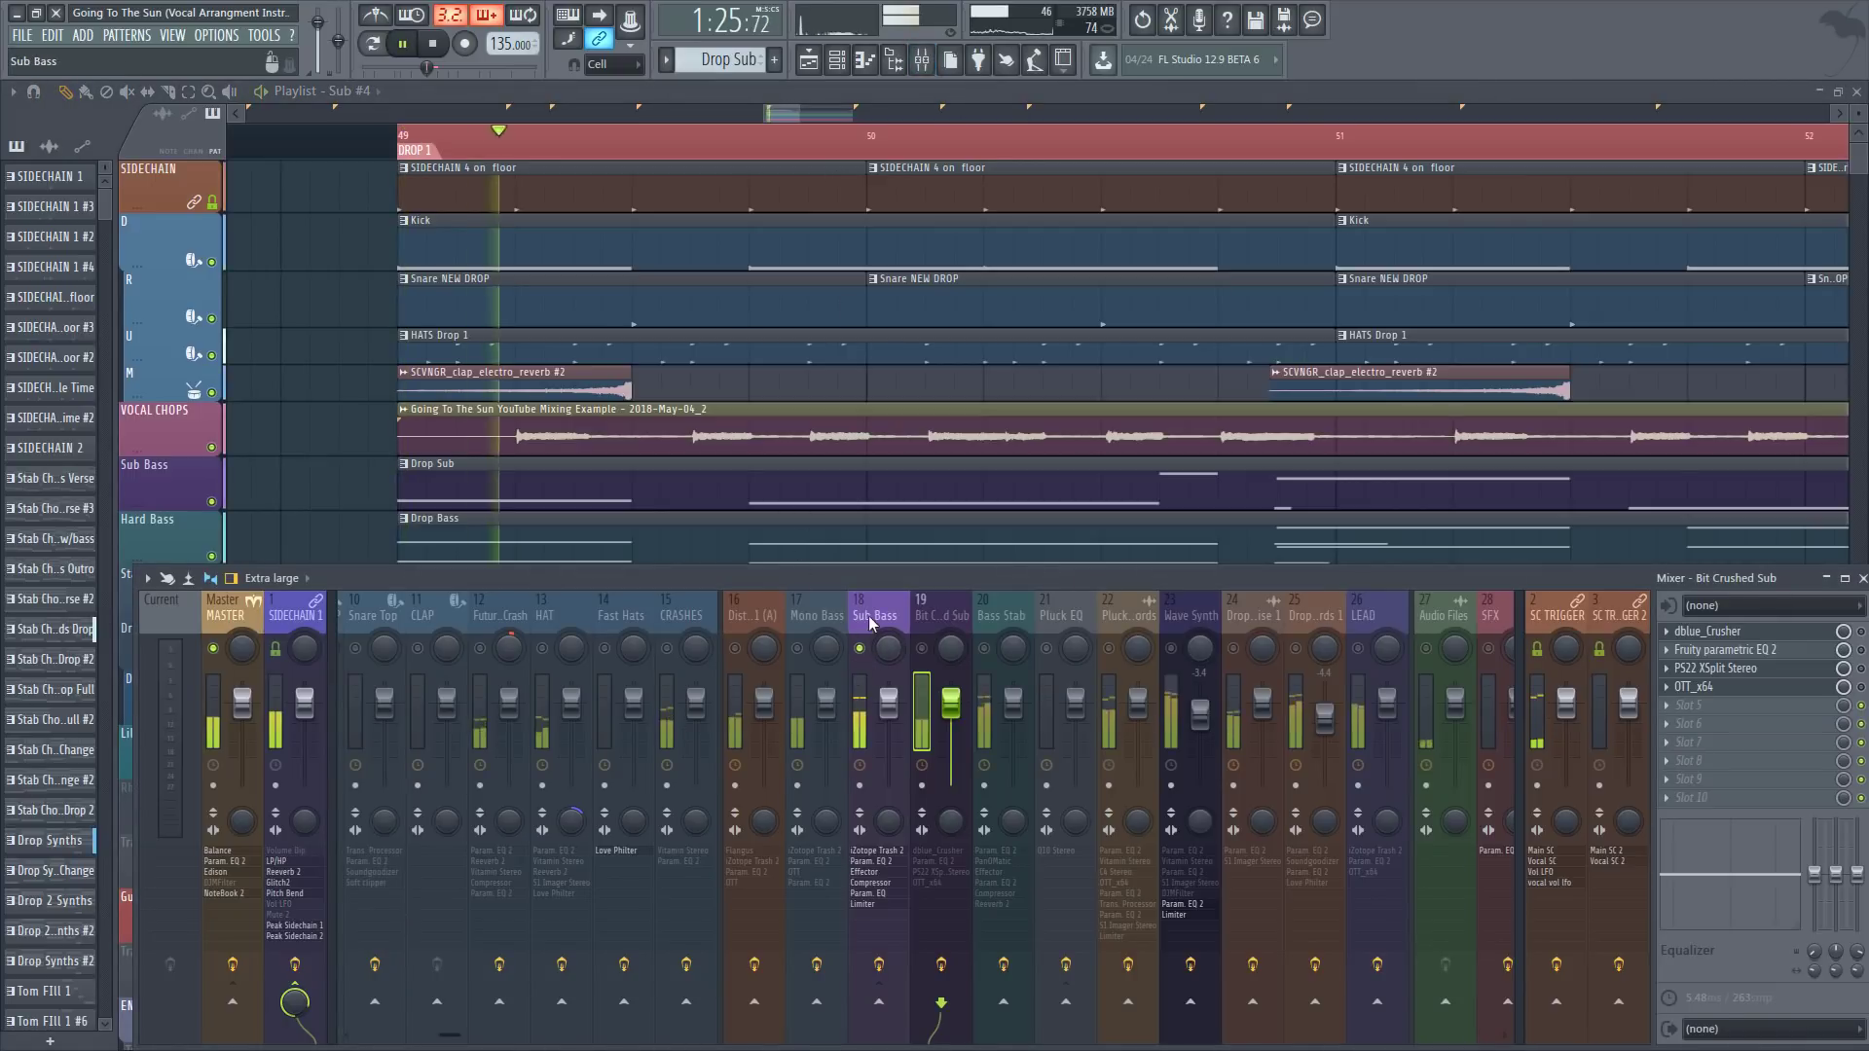
scroll(874, 619, "down", 1)
key("space")
Step: Solo Mono Bass with Dist Bass 1, switch the solo to the Kick and Sub Bass, and audition those two together
scroll(759, 647, "up", 1)
right_click(798, 649)
left_click(739, 649)
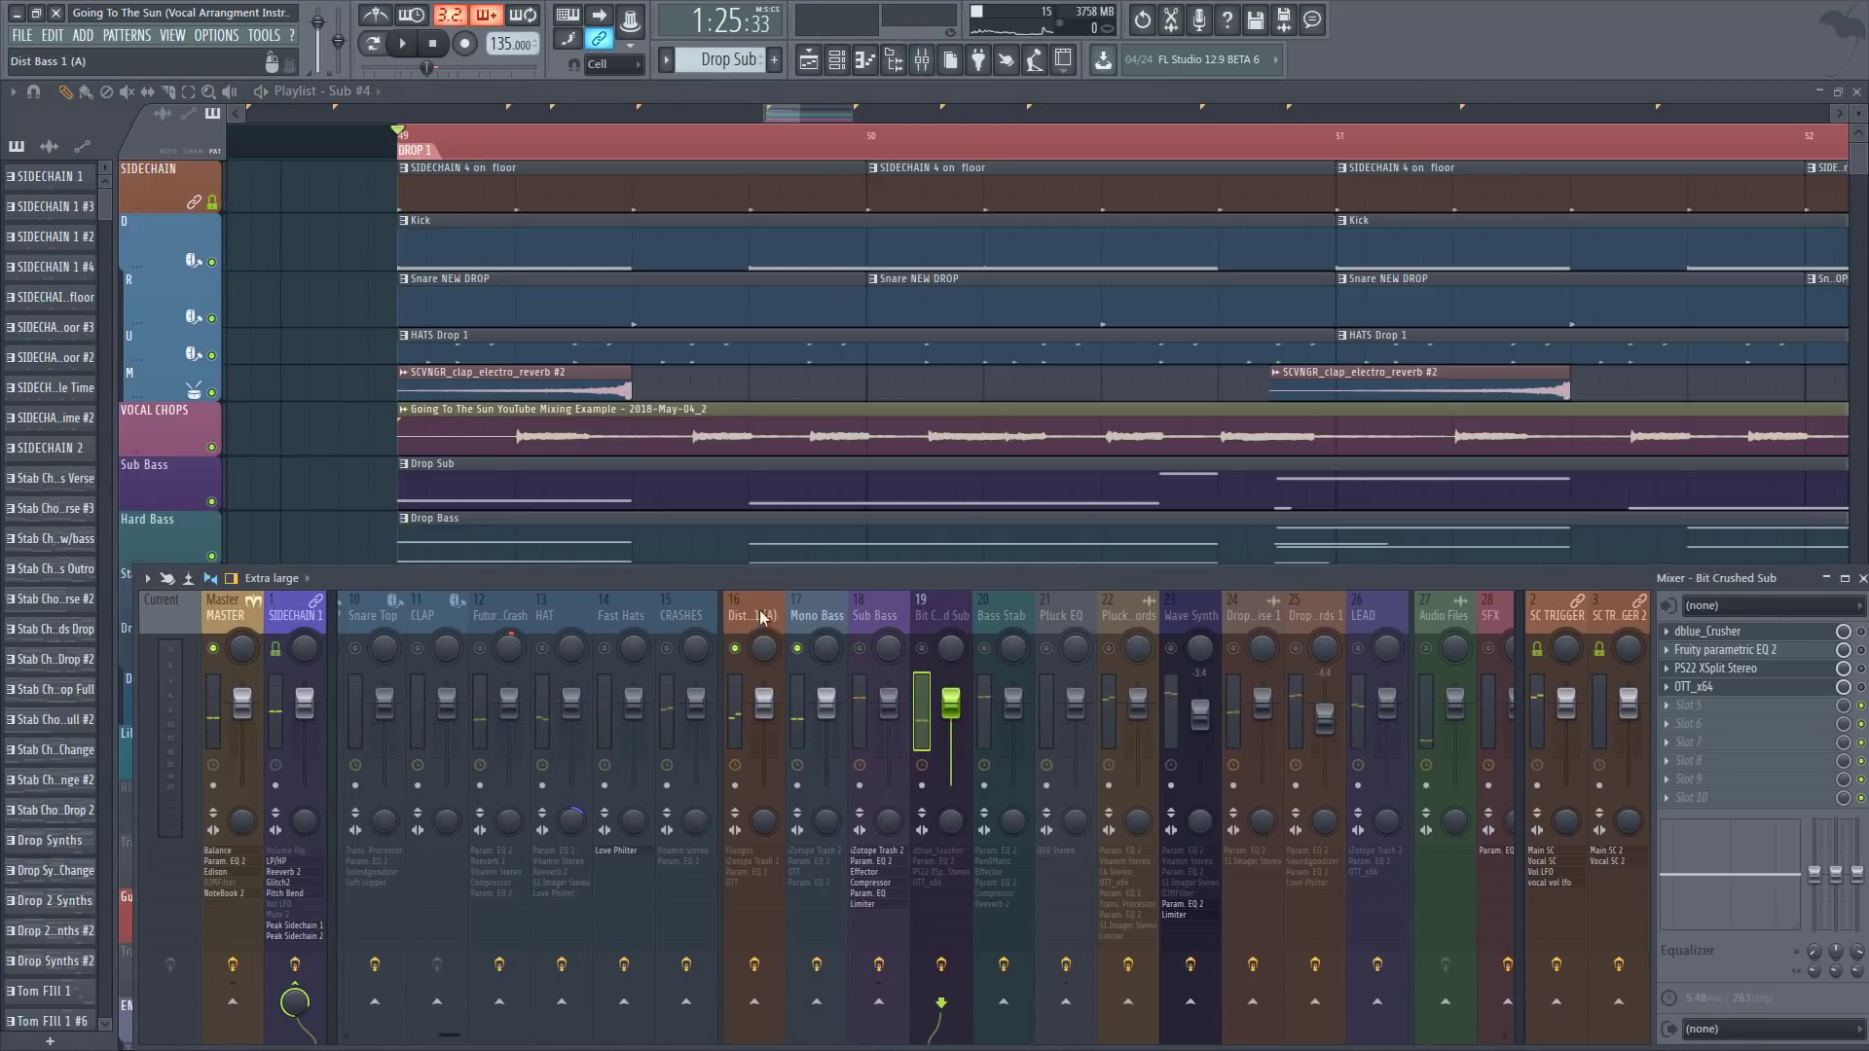
key("space")
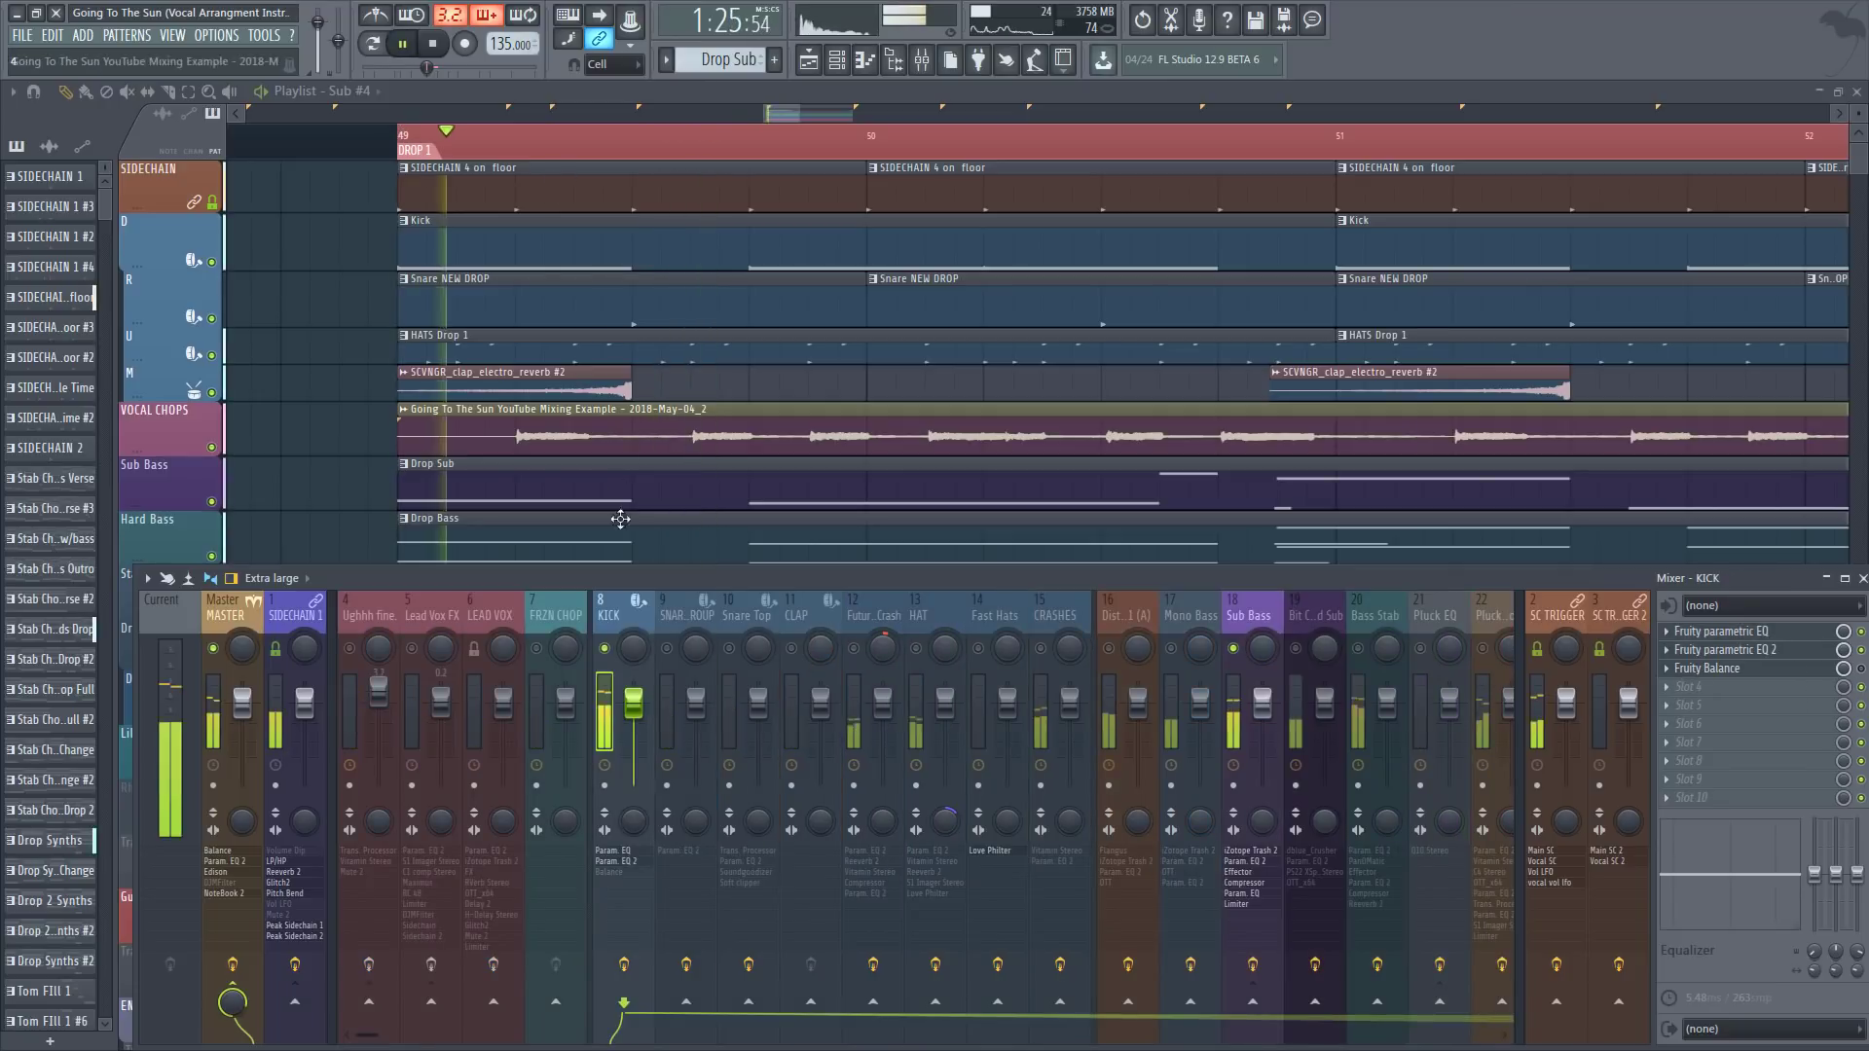
key("space")
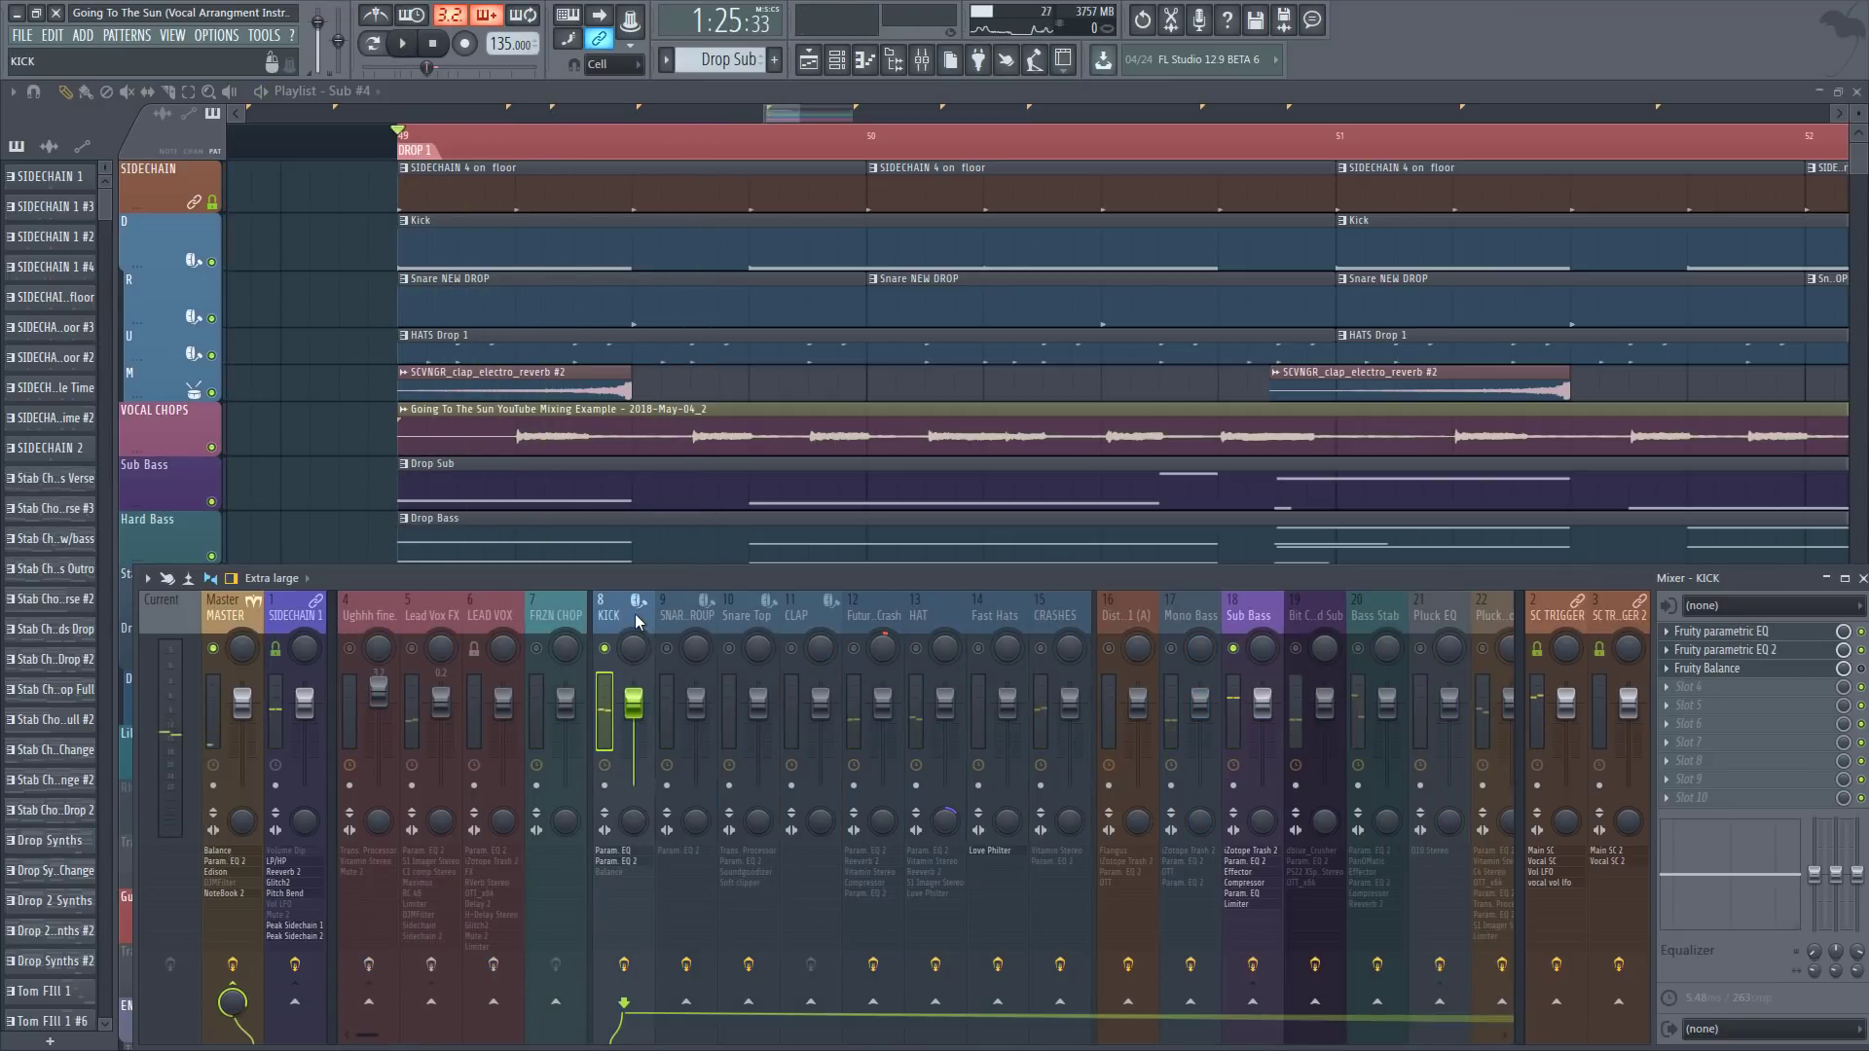
key("space")
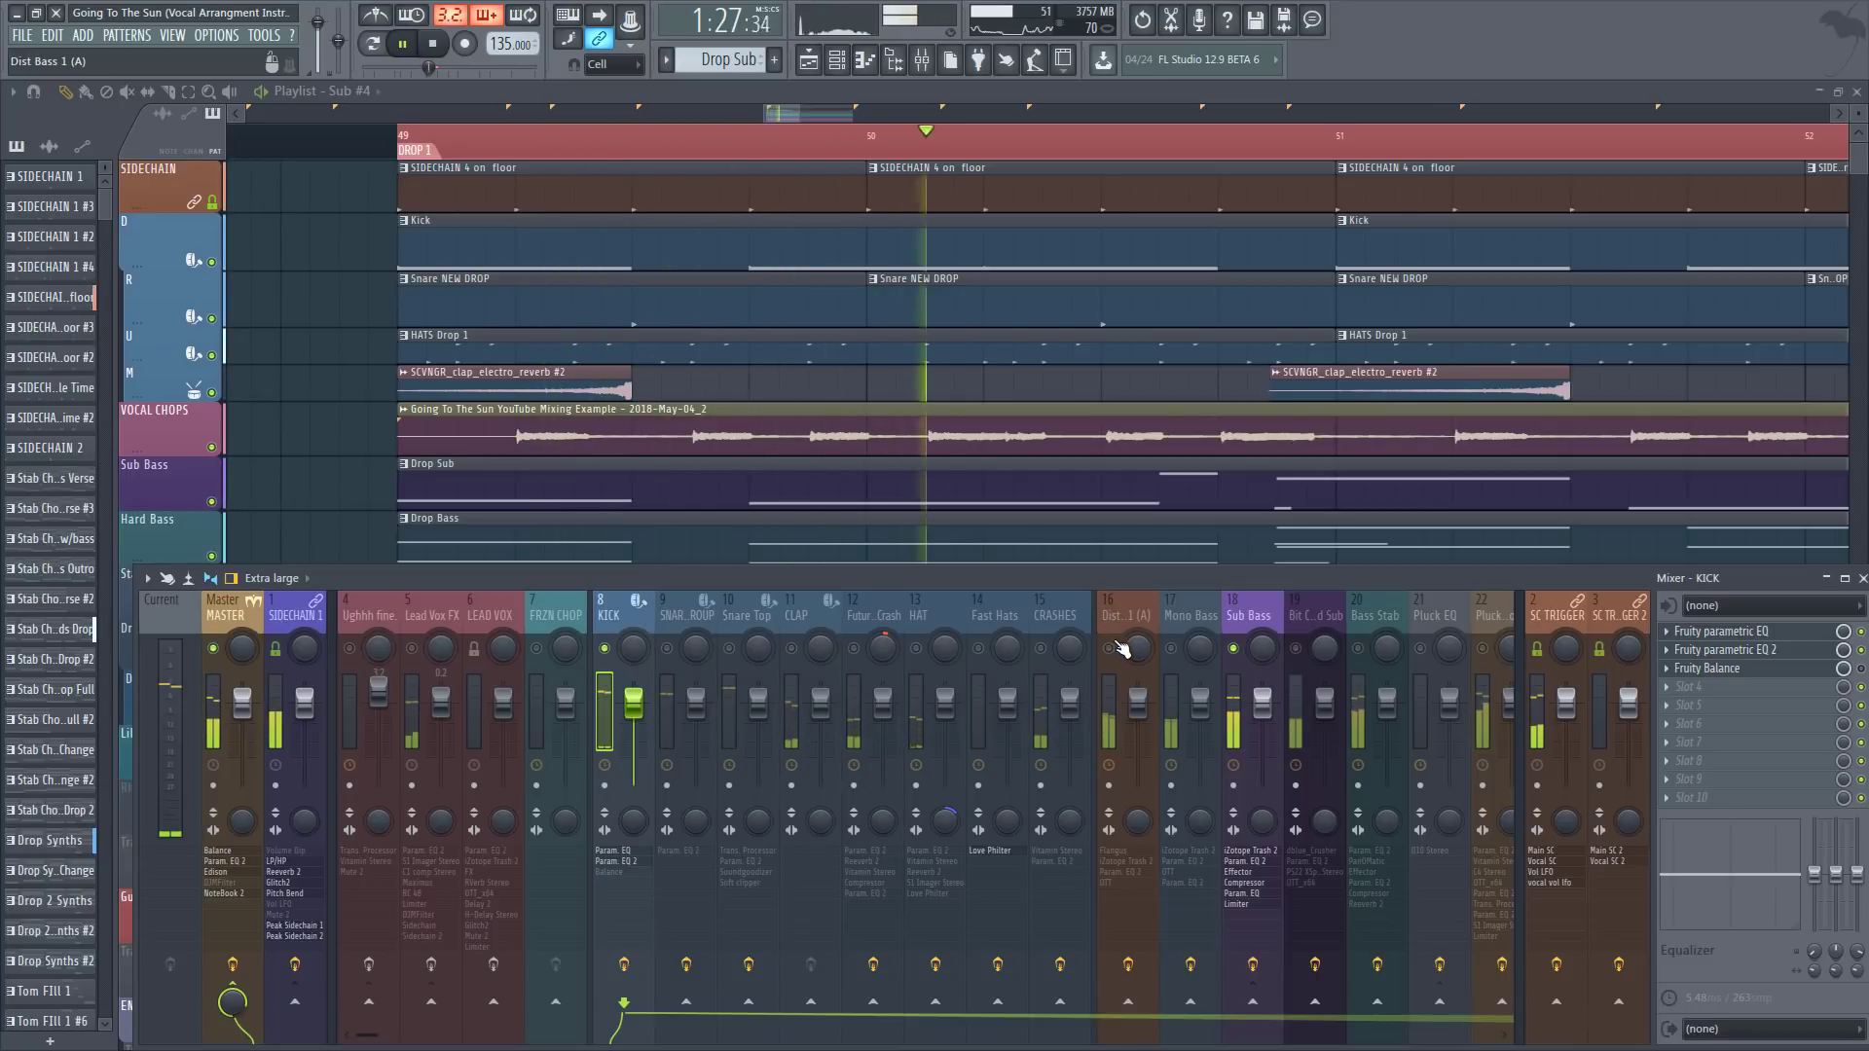
key("space")
Step: Select the Dist Bass 1 mixer track and clear the solo so all mixer tracks are active
left_click(1114, 611)
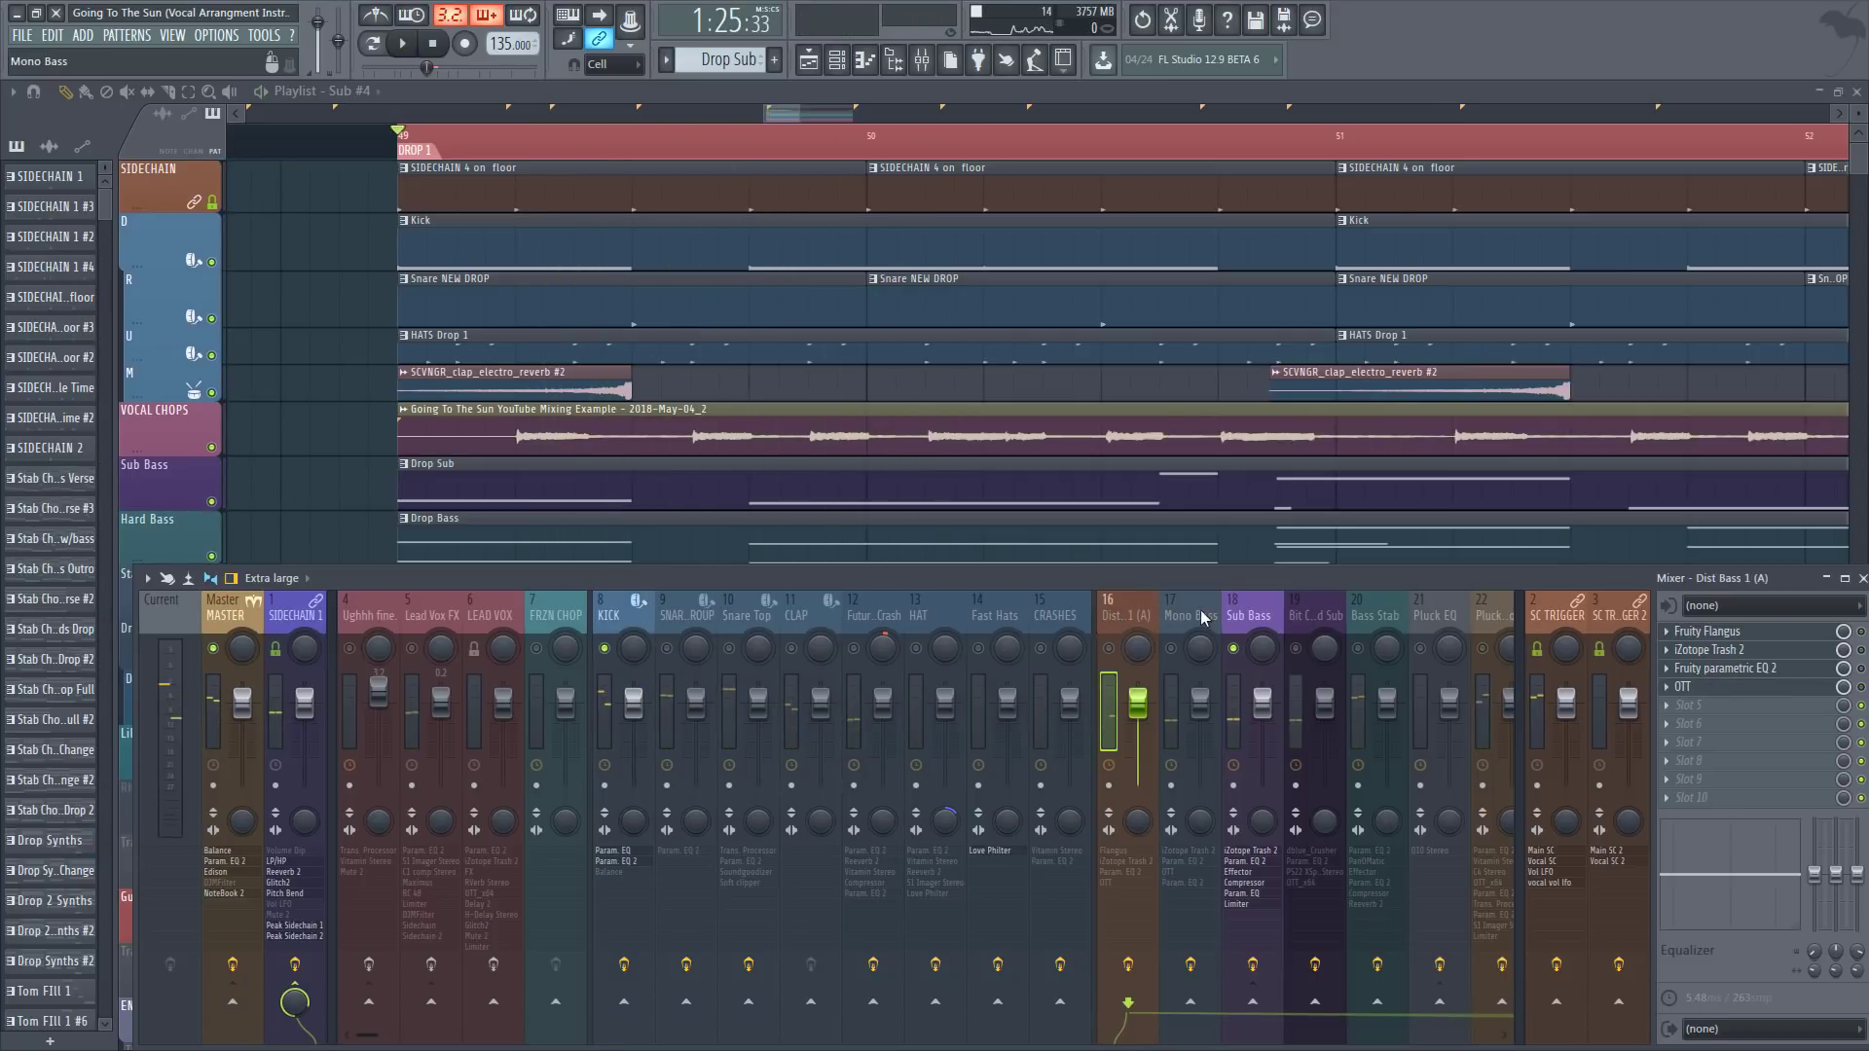
scroll(1200, 609, "down", 3)
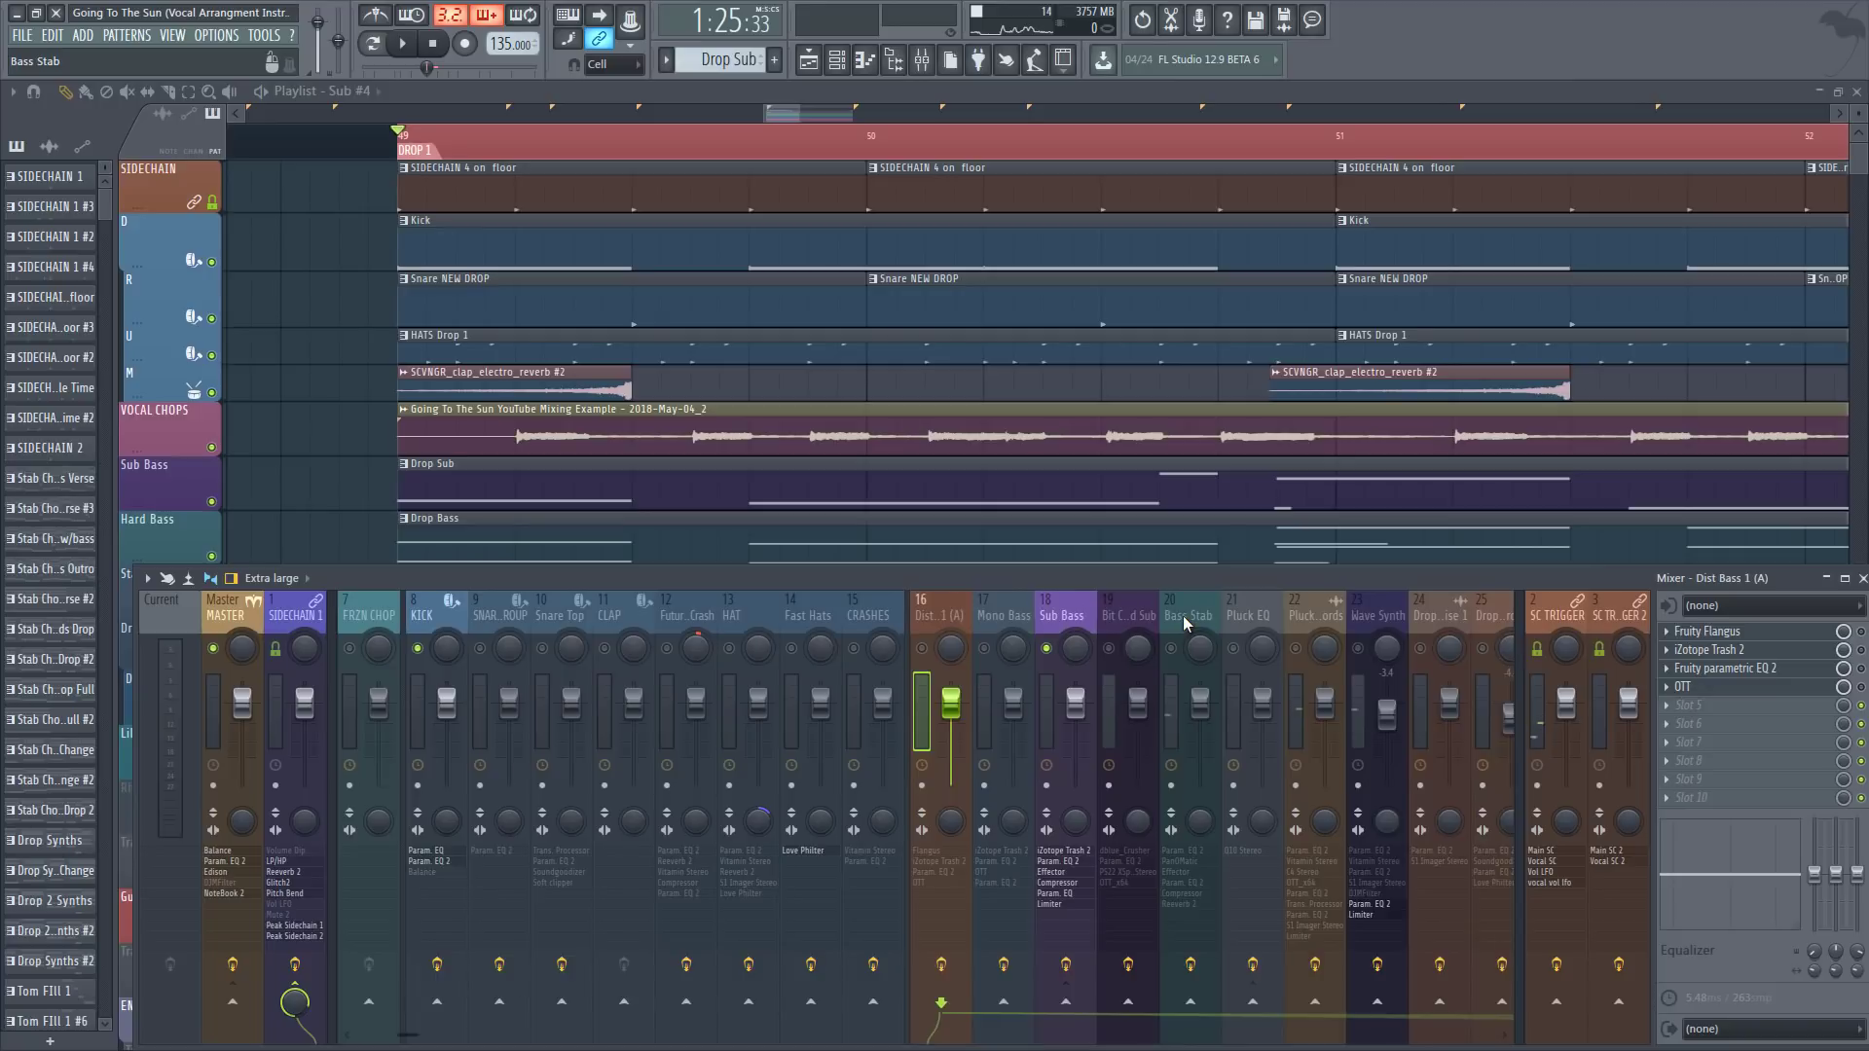
scroll(1182, 615, "up", 3)
right_click(664, 644)
right_click(664, 644)
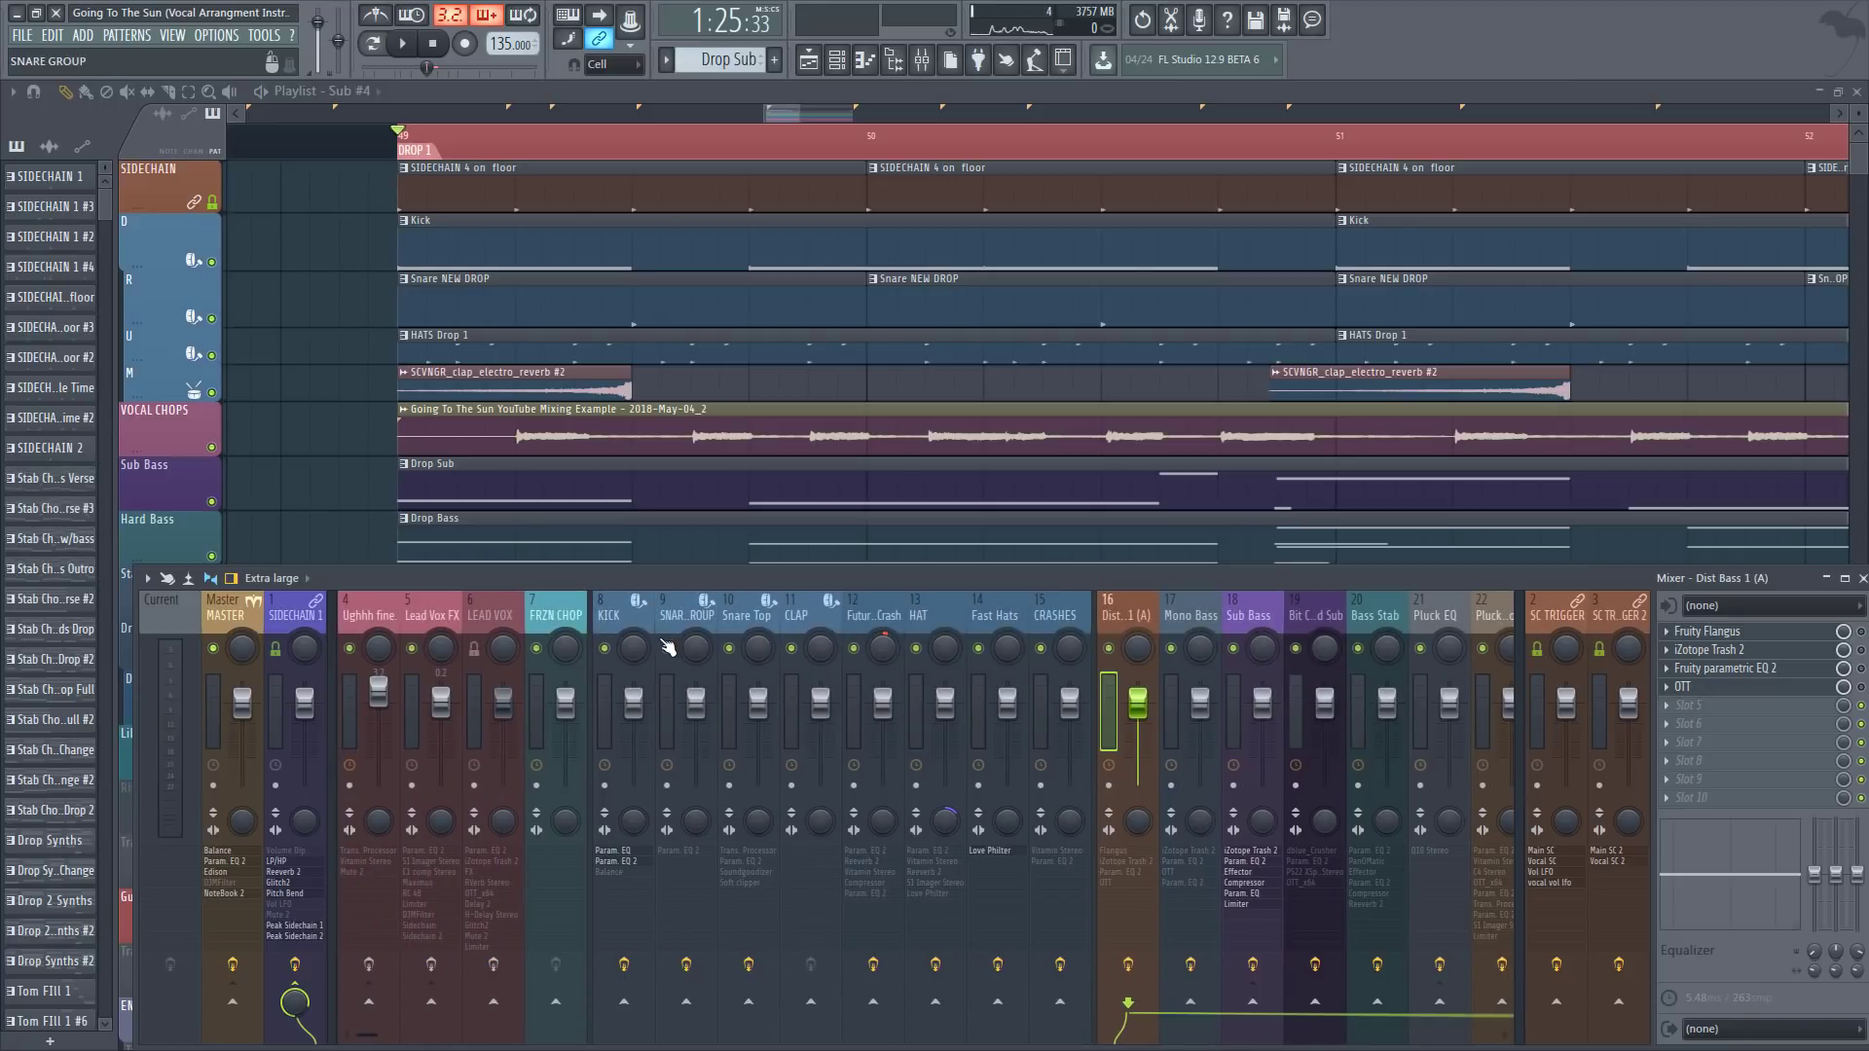
Step: Play the full DROP 1 mix with more bars of the playlist in view, hiding and showing the mixer
key("space")
scroll(806, 126, "down", 2)
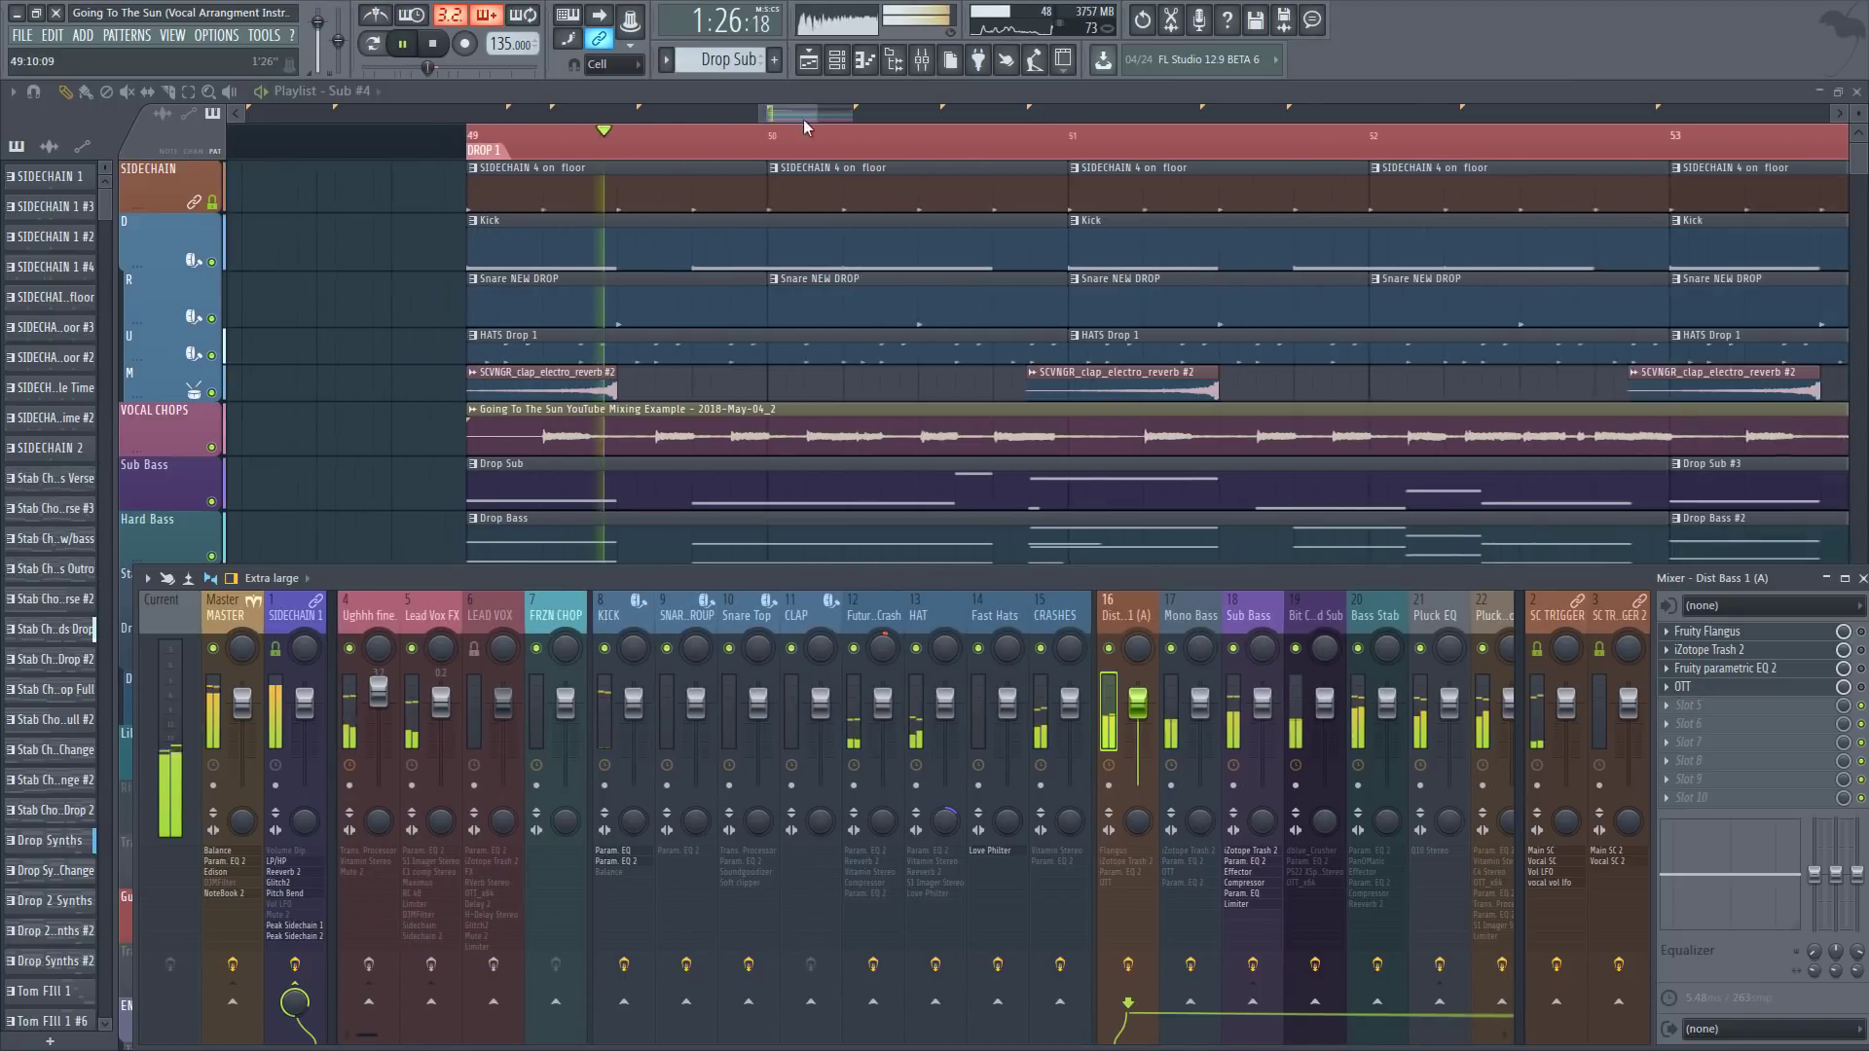
key("F9")
key("F9")
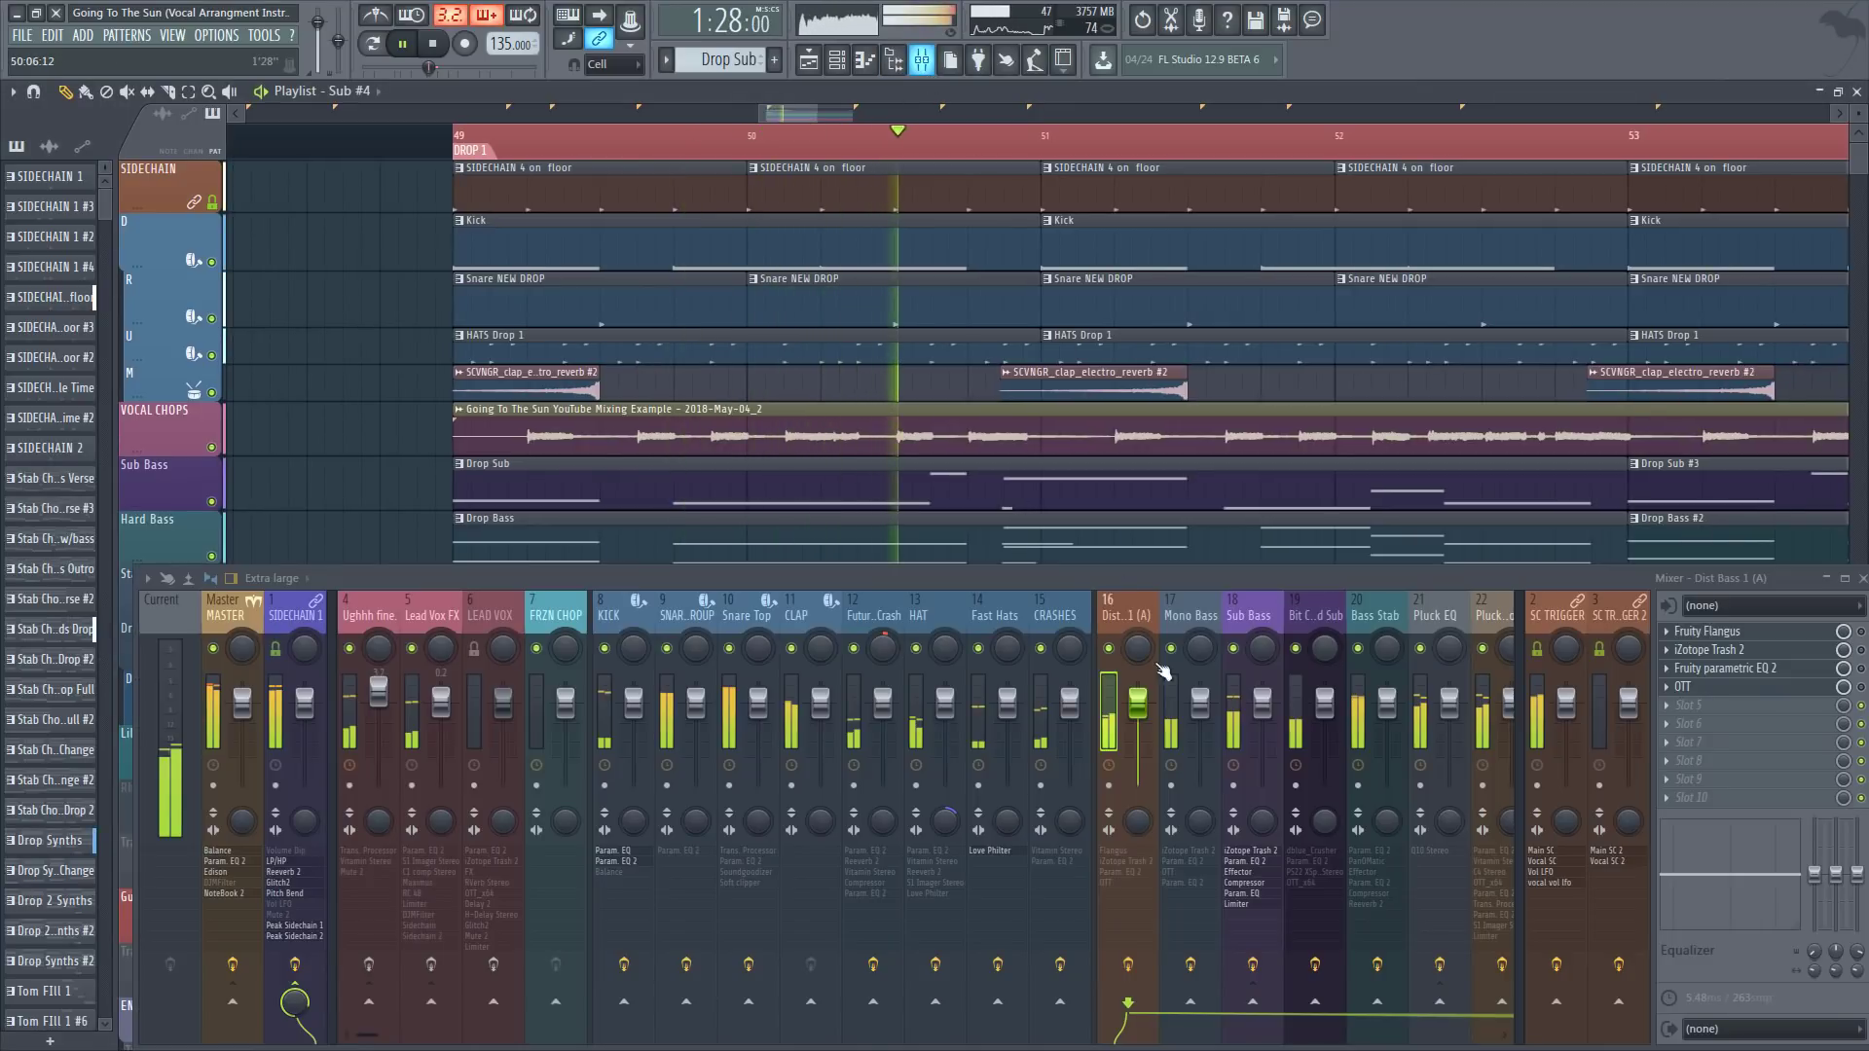
key("space")
Step: Solo the Kick and Sub Bass mixer tracks and audition them together with the Kick selected
left_click(1263, 703)
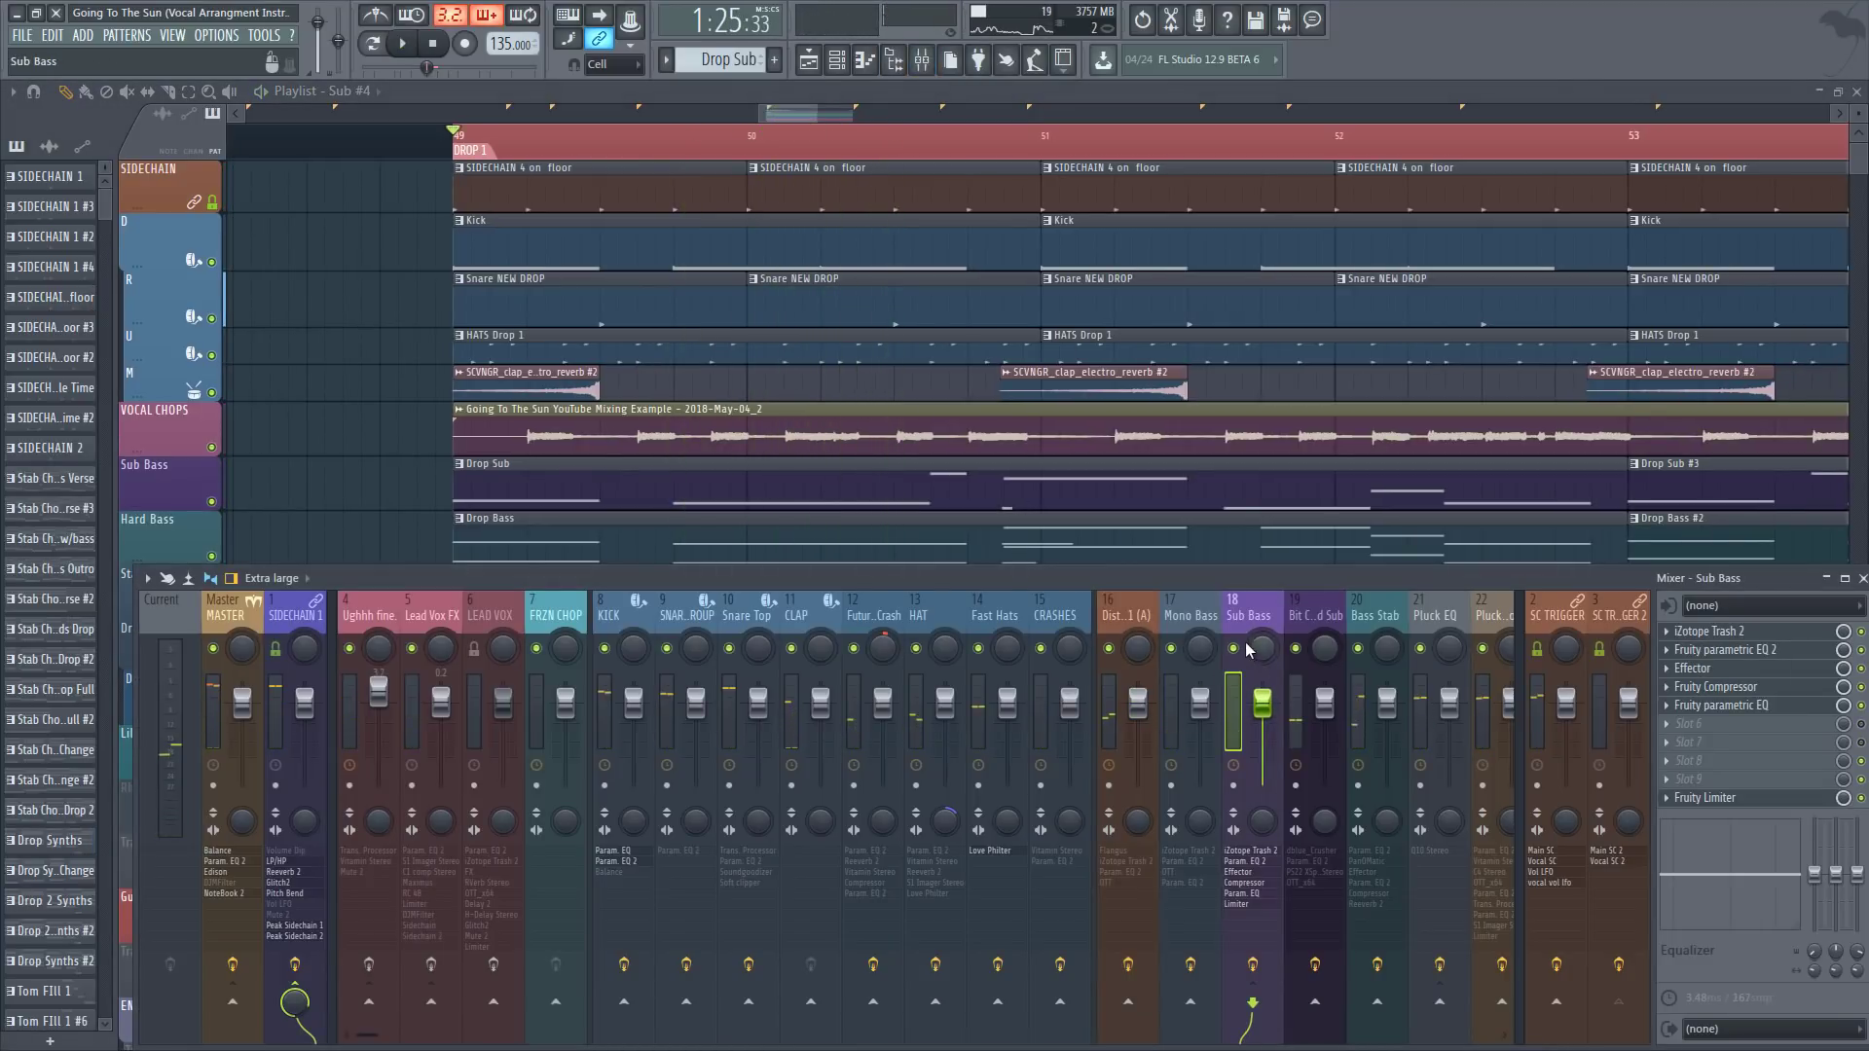
left_click(623, 672)
key("space")
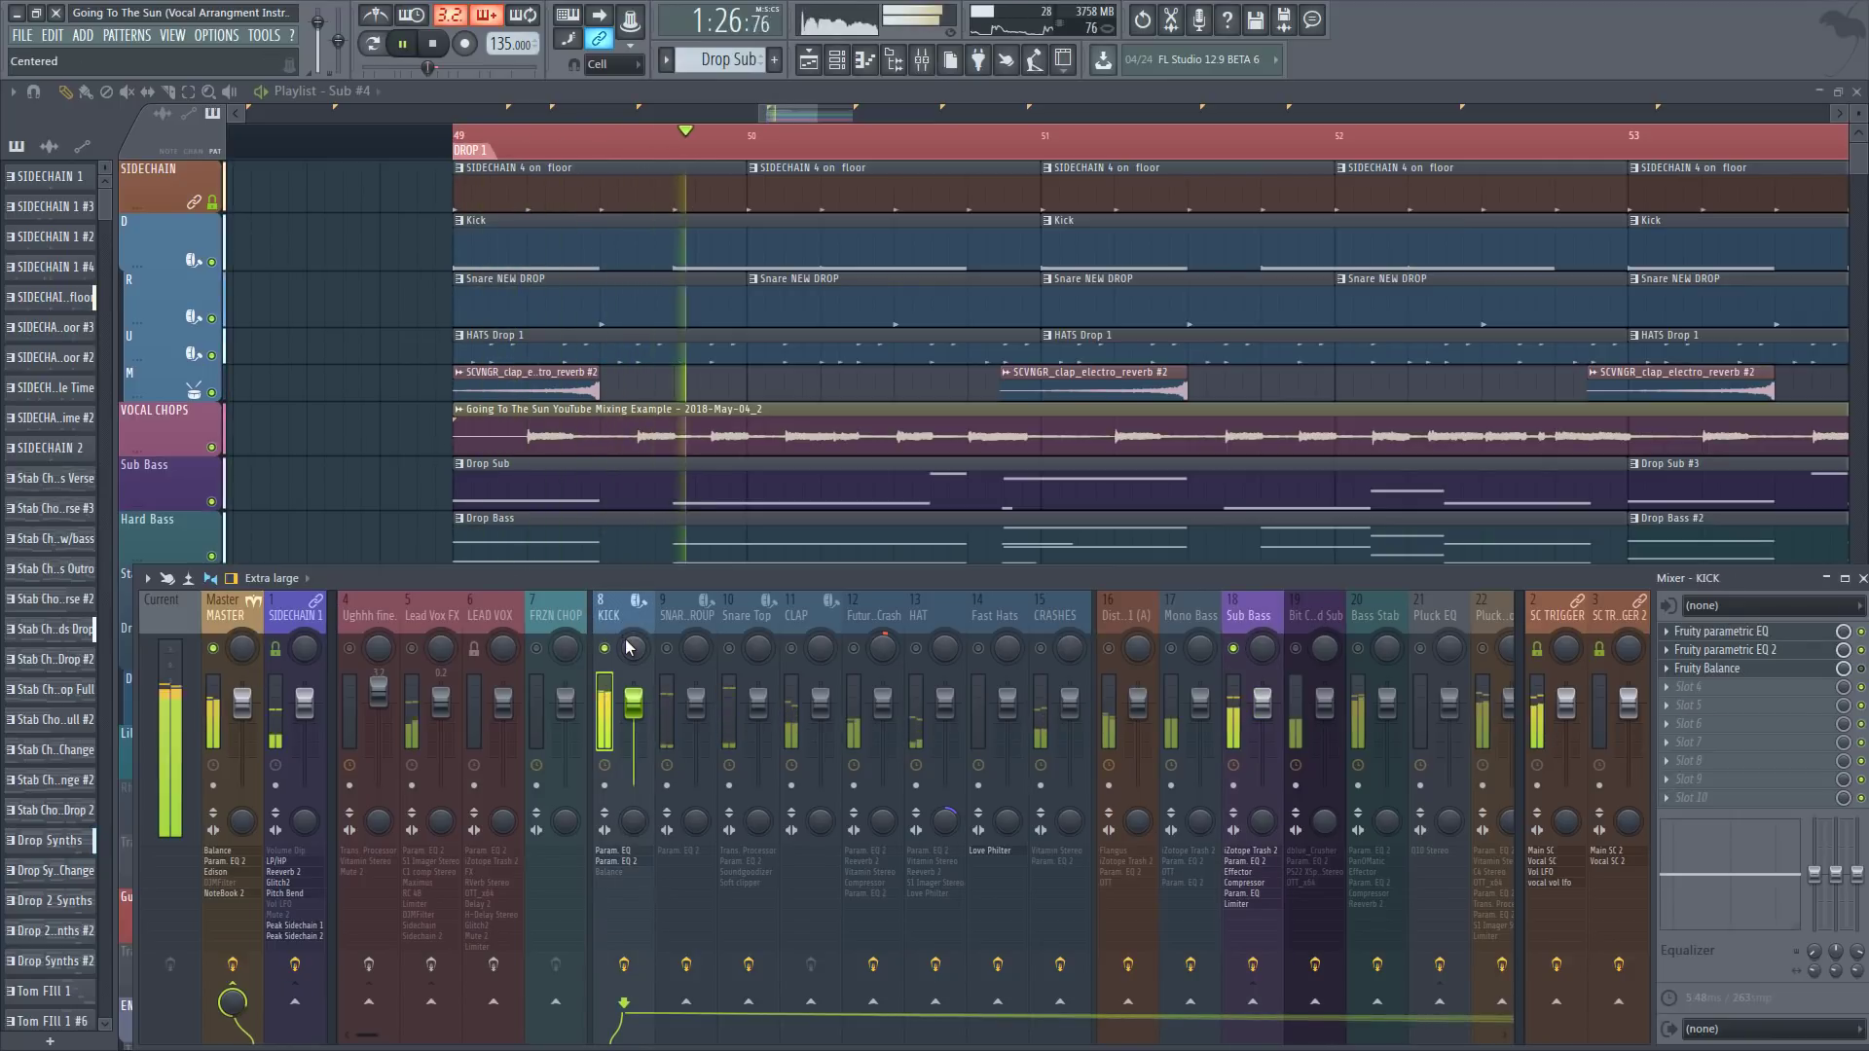
key("space")
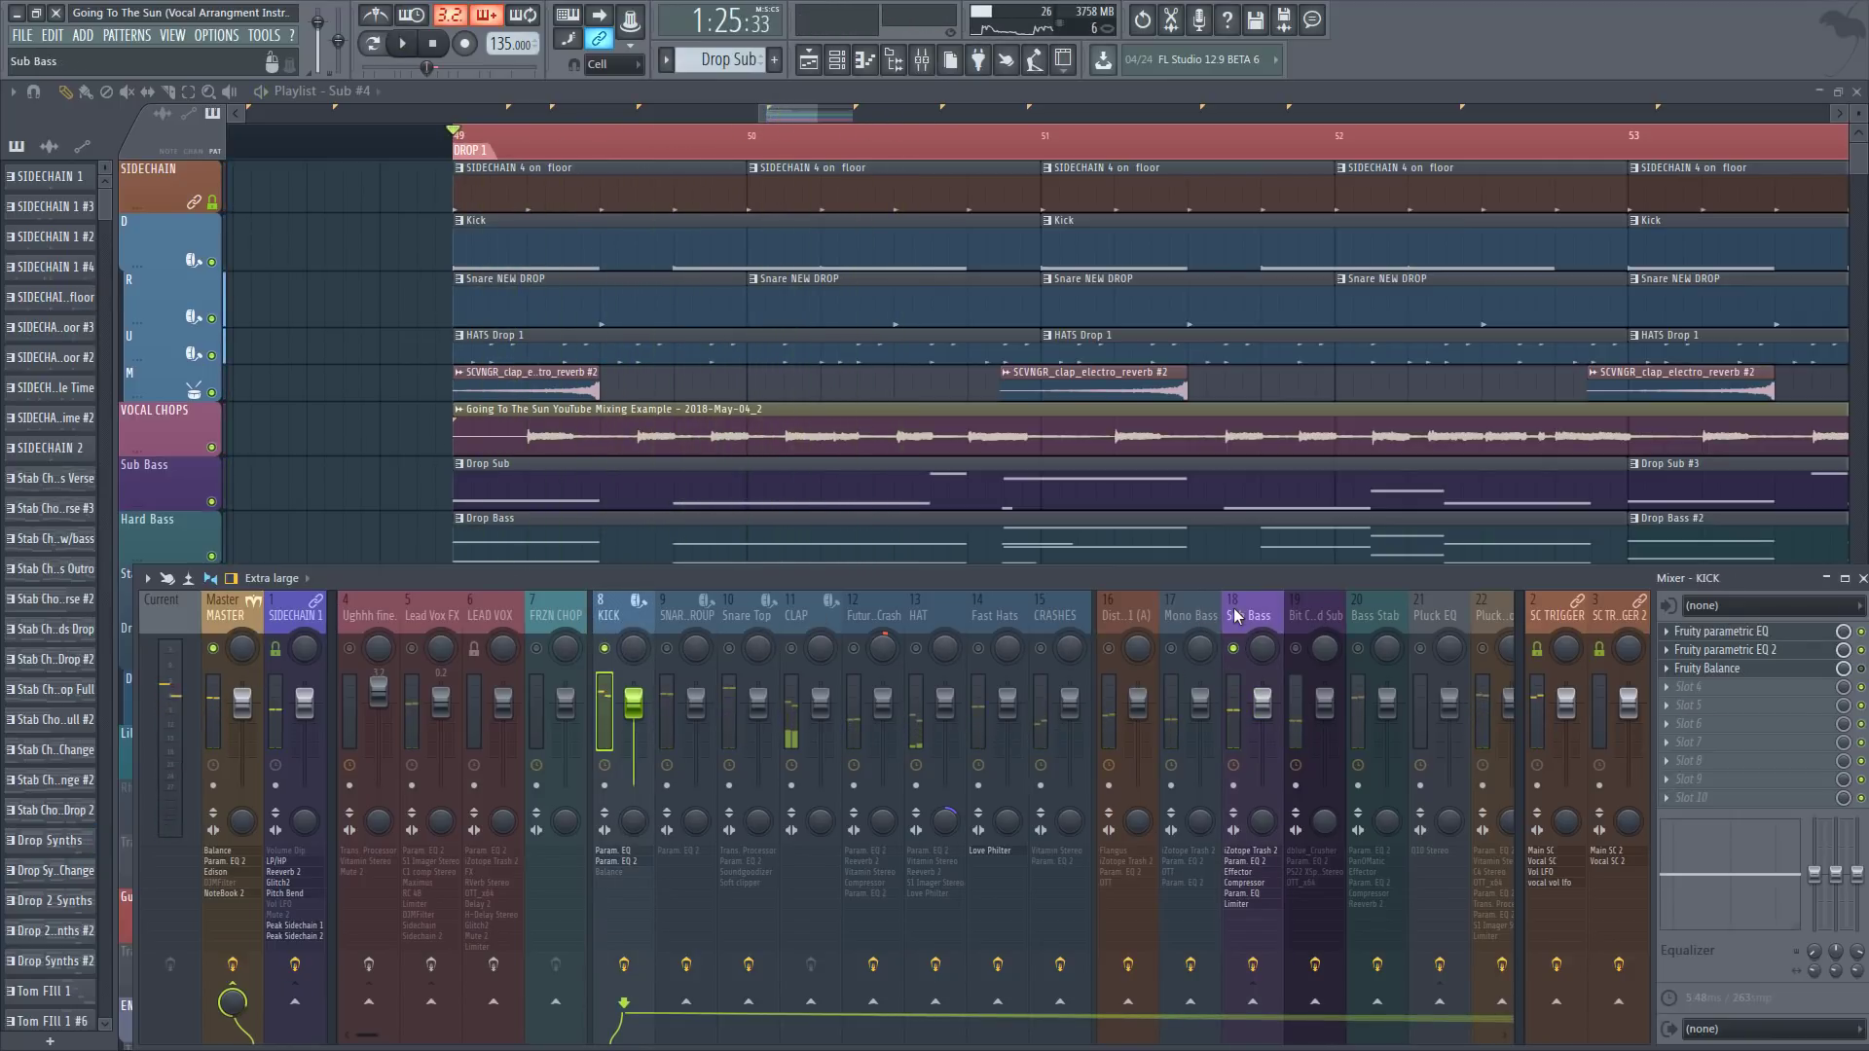
Step: Compare the Kick and Sub Bass routing, and audition both with SIDECHAIN 1's effects disabled
left_click(1246, 619)
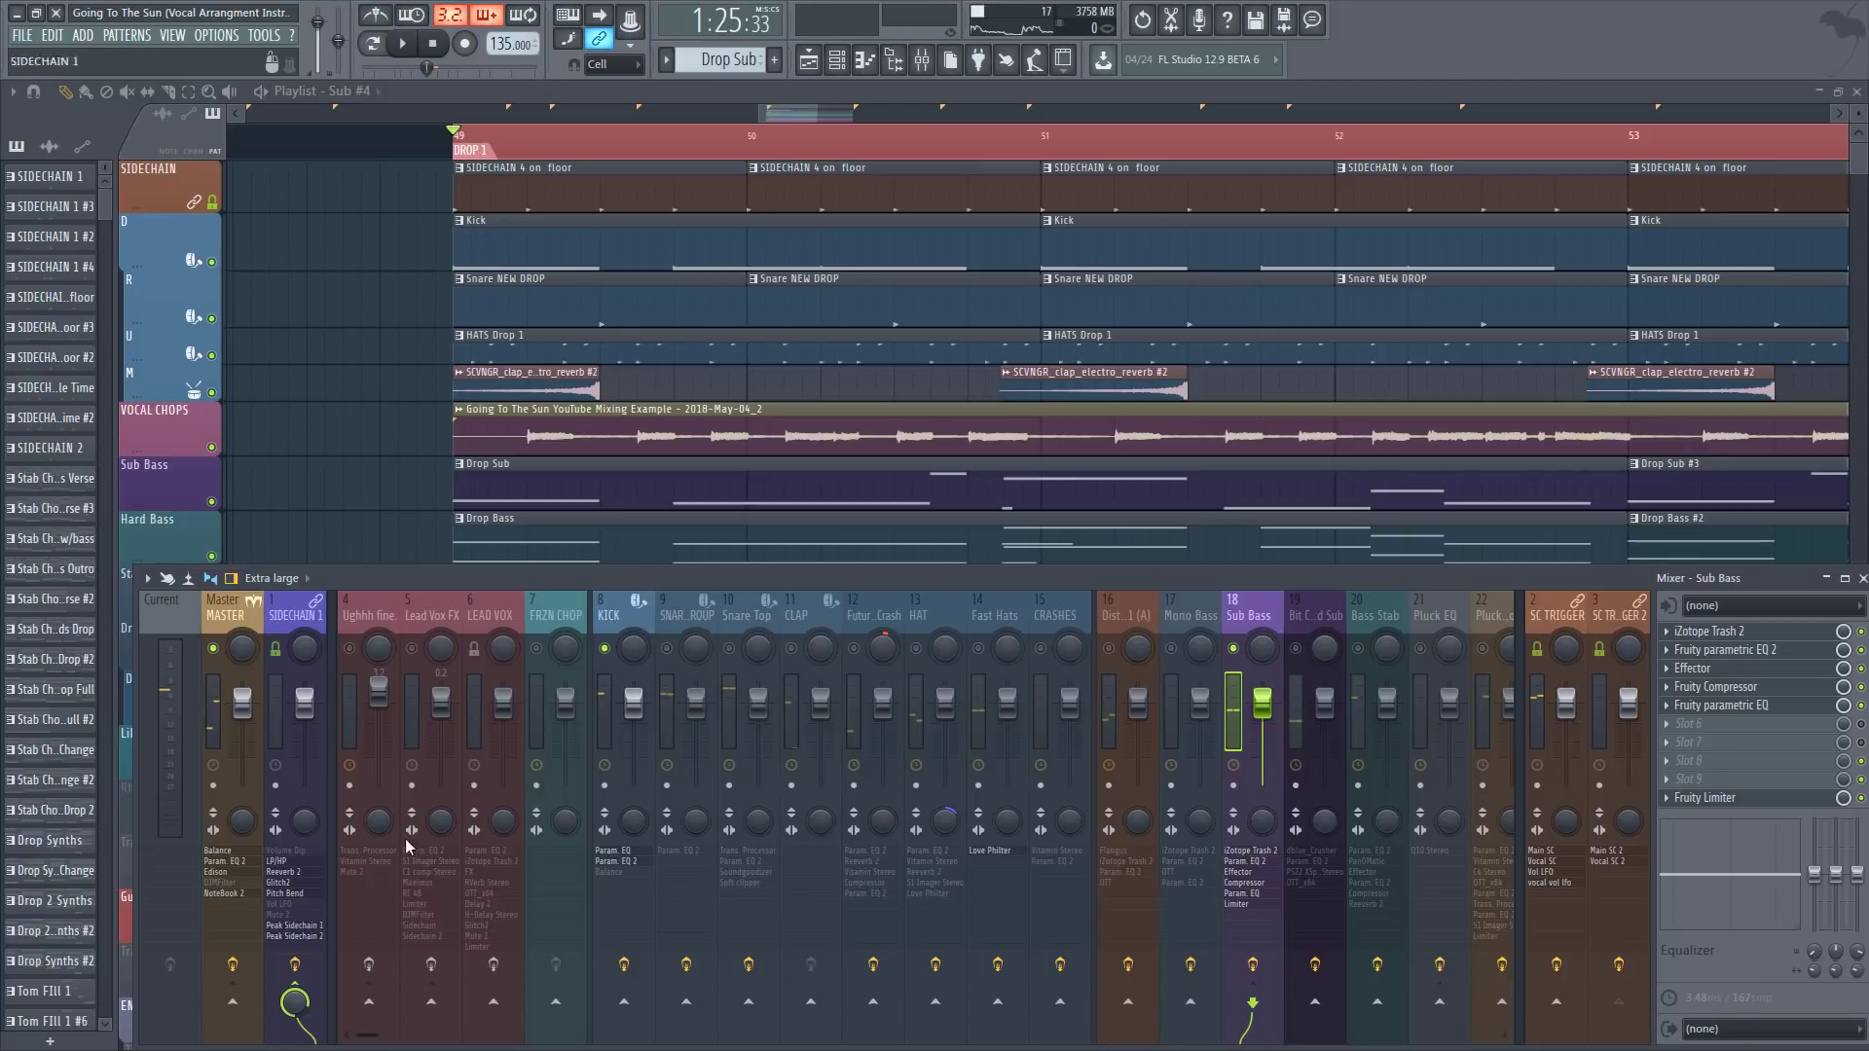
left_click(625, 619)
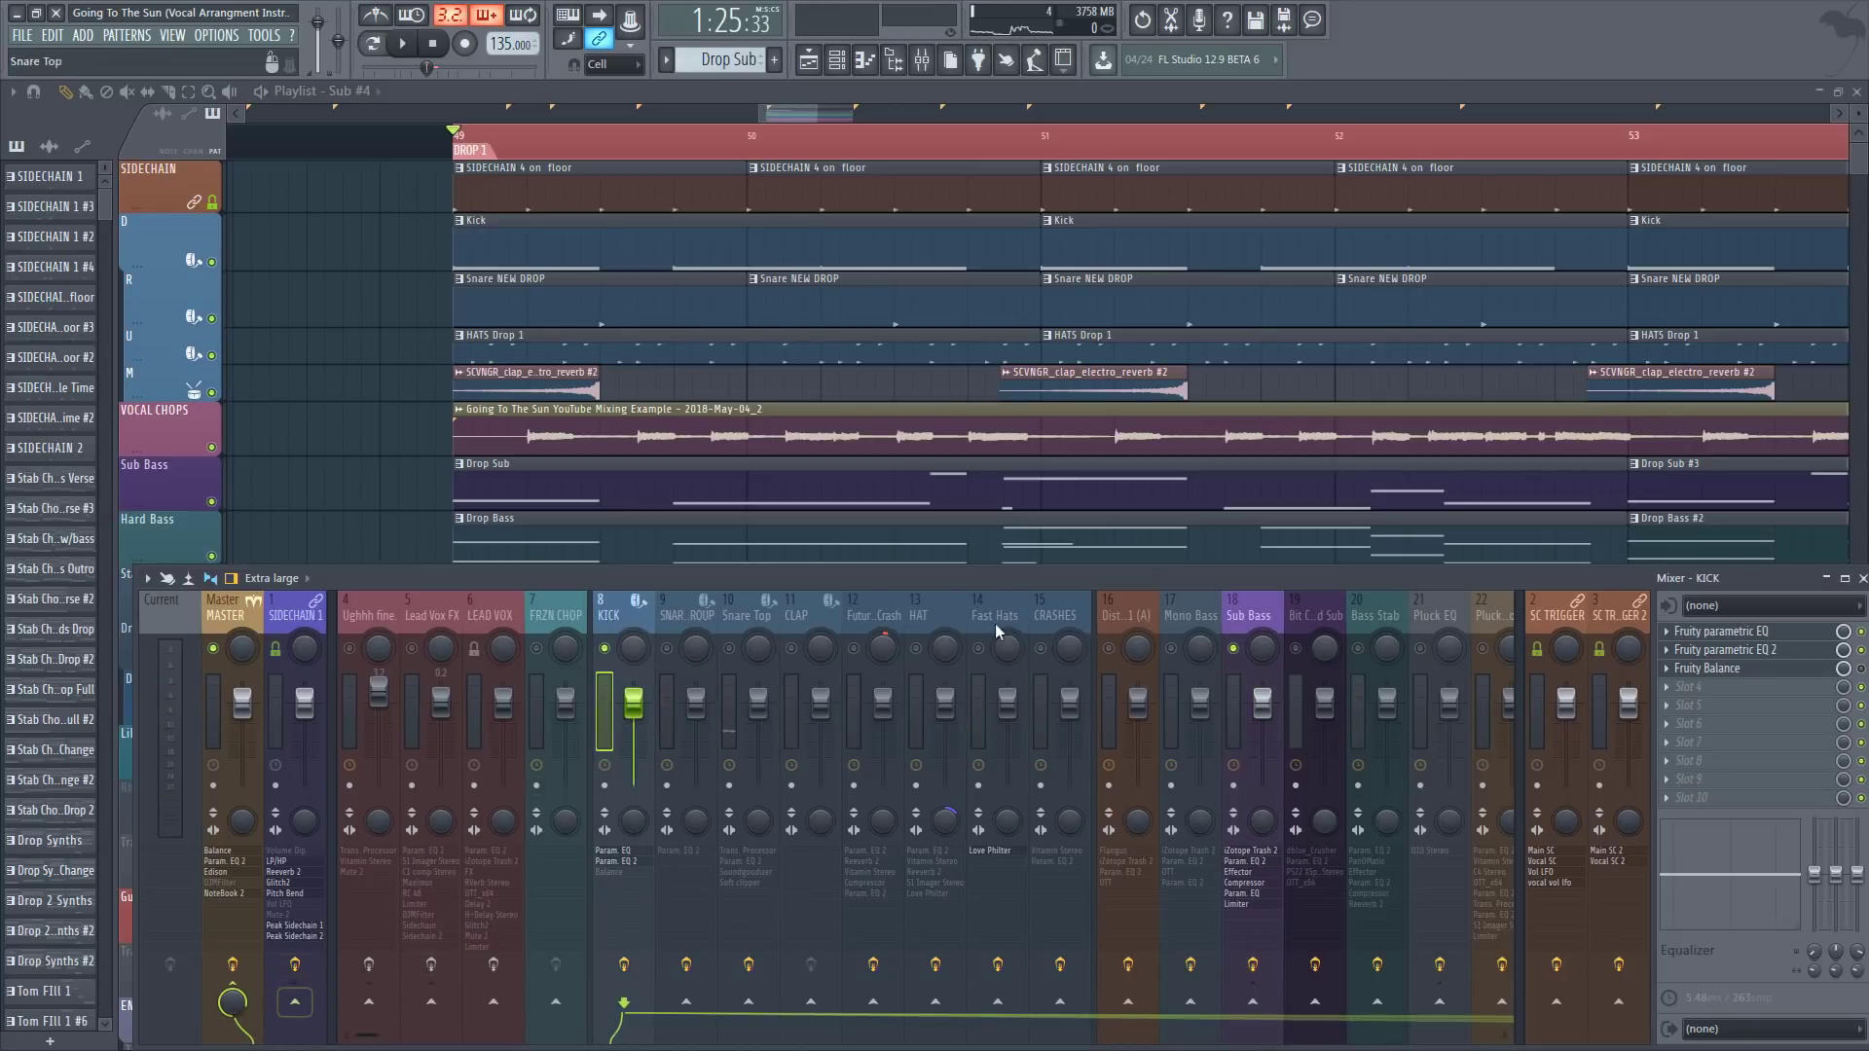
left_click(1248, 619)
left_click(299, 967)
key("space")
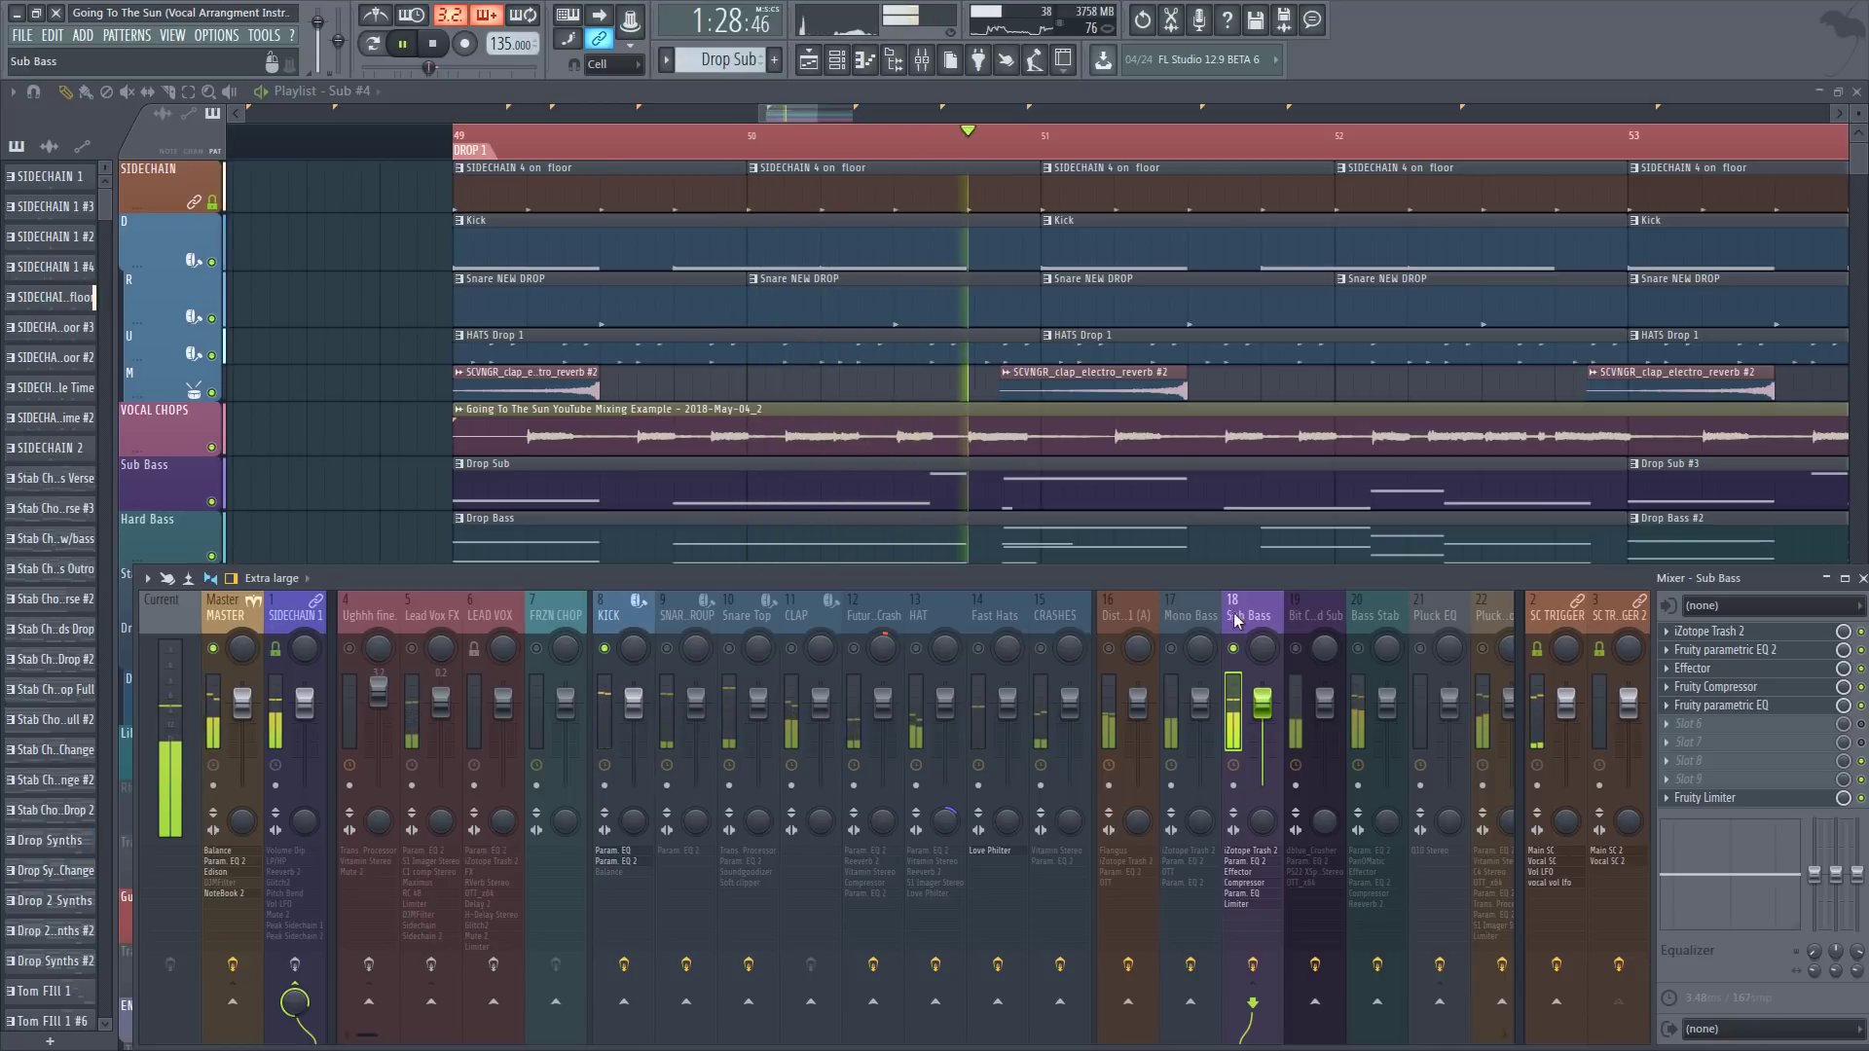
key("space")
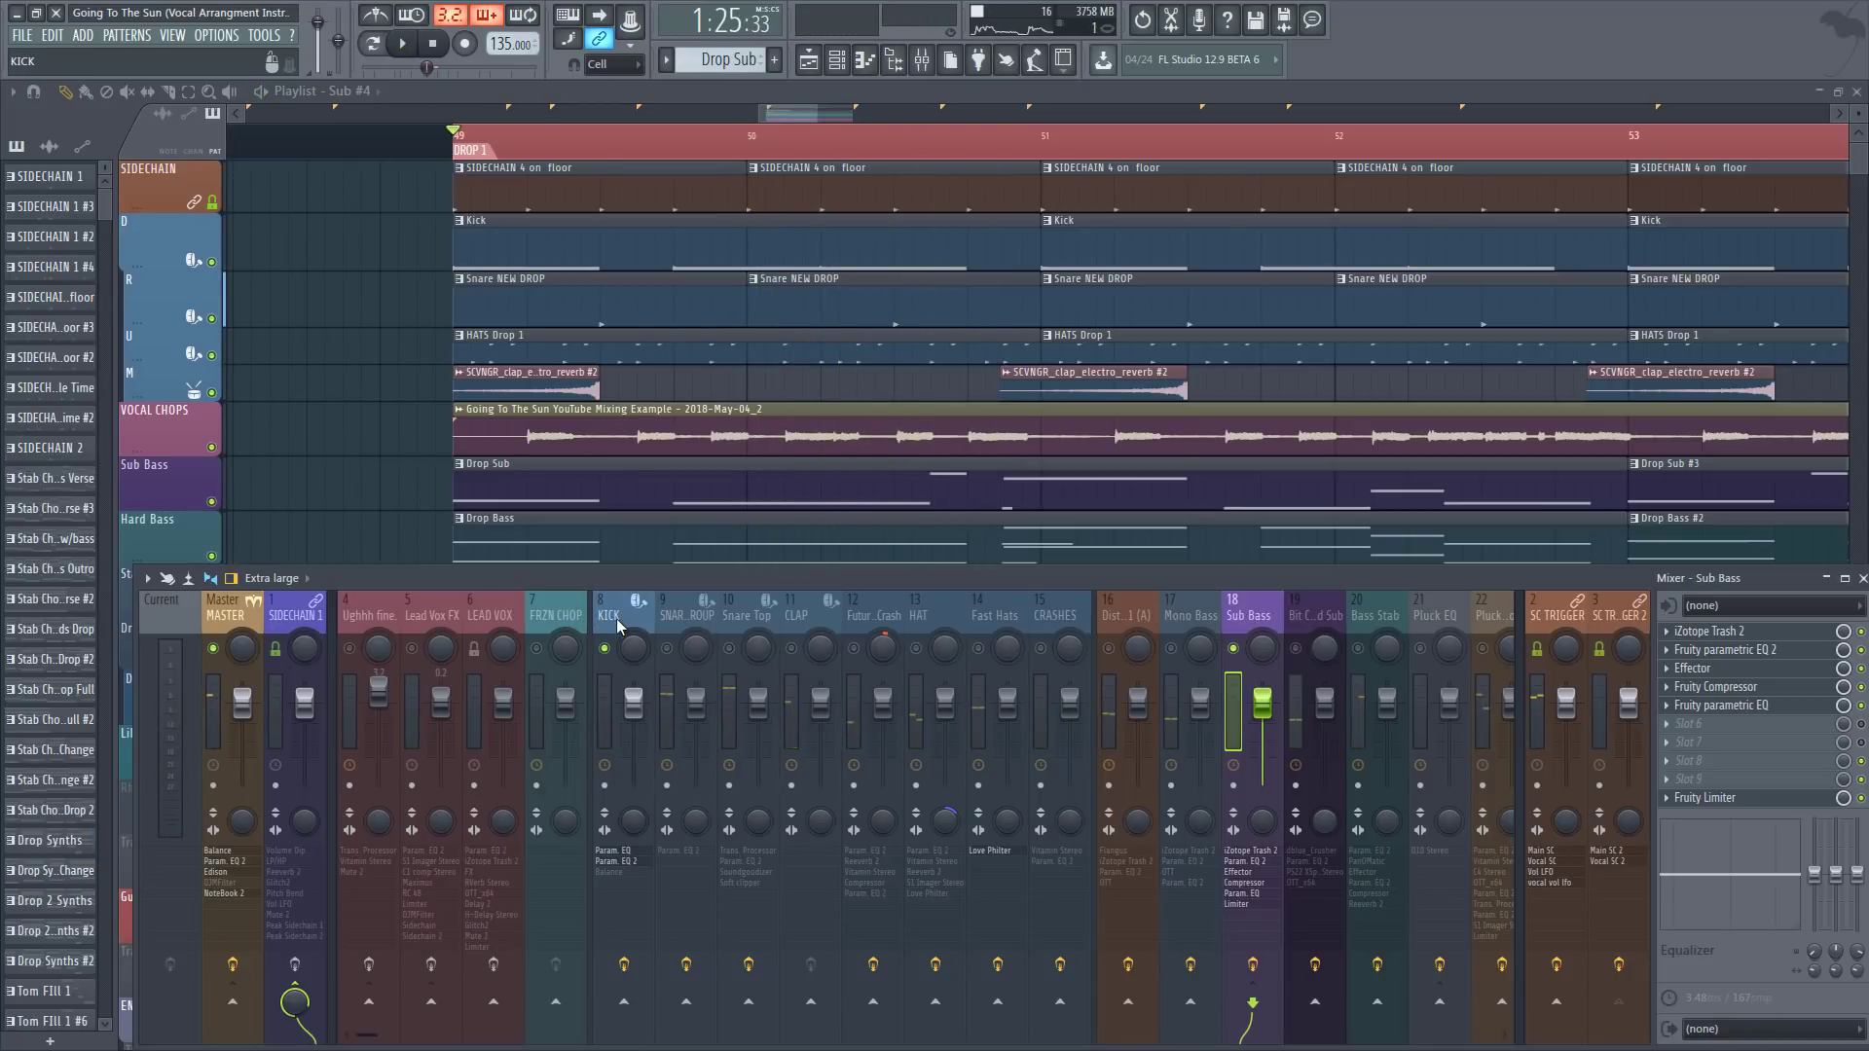
Step: Try routing the Kick to SIDECHAIN 1 in addition to the Master, and audition it with the Sub Bass
left_click(617, 617)
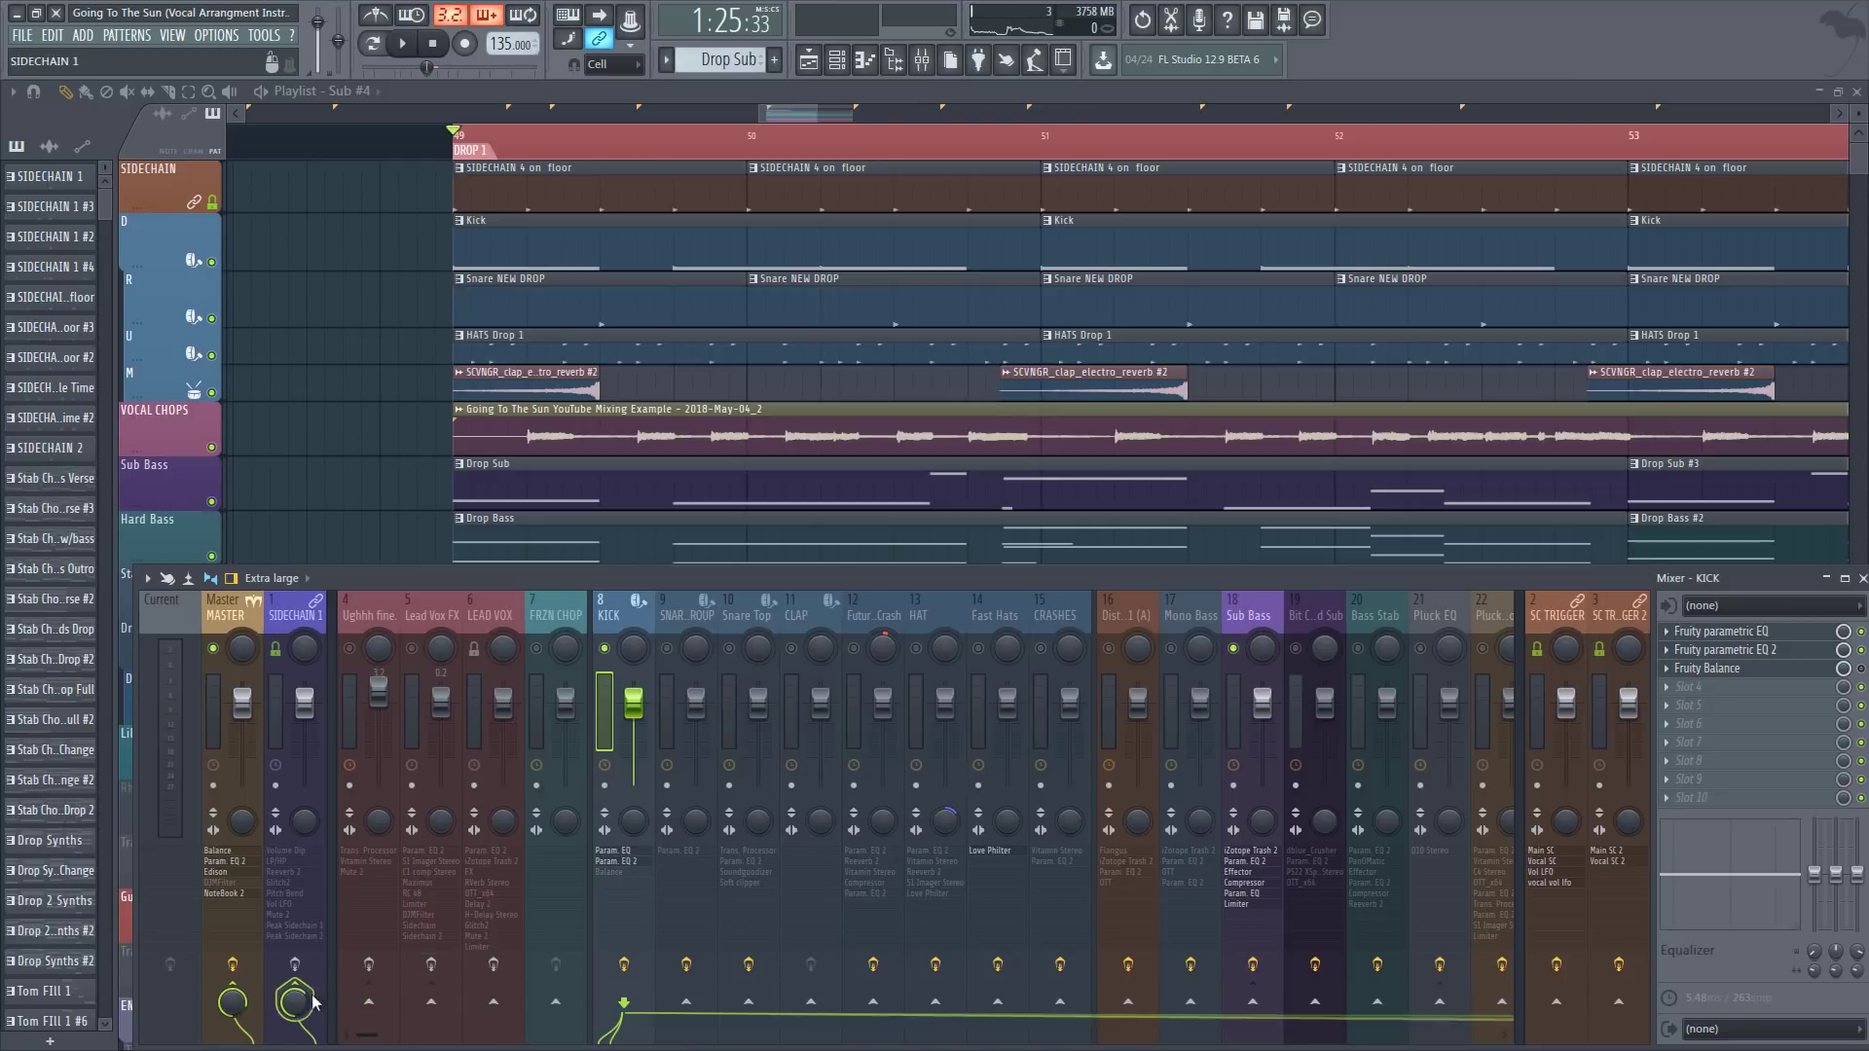
left_click(295, 983)
key("space")
key("space")
Step: Clear the Kick and Sub Bass solo, solo the Clap with the Snare Group and Snare Top, and audition the bar 49 snare hit
right_click(605, 650)
scroll(612, 651, "down", 3)
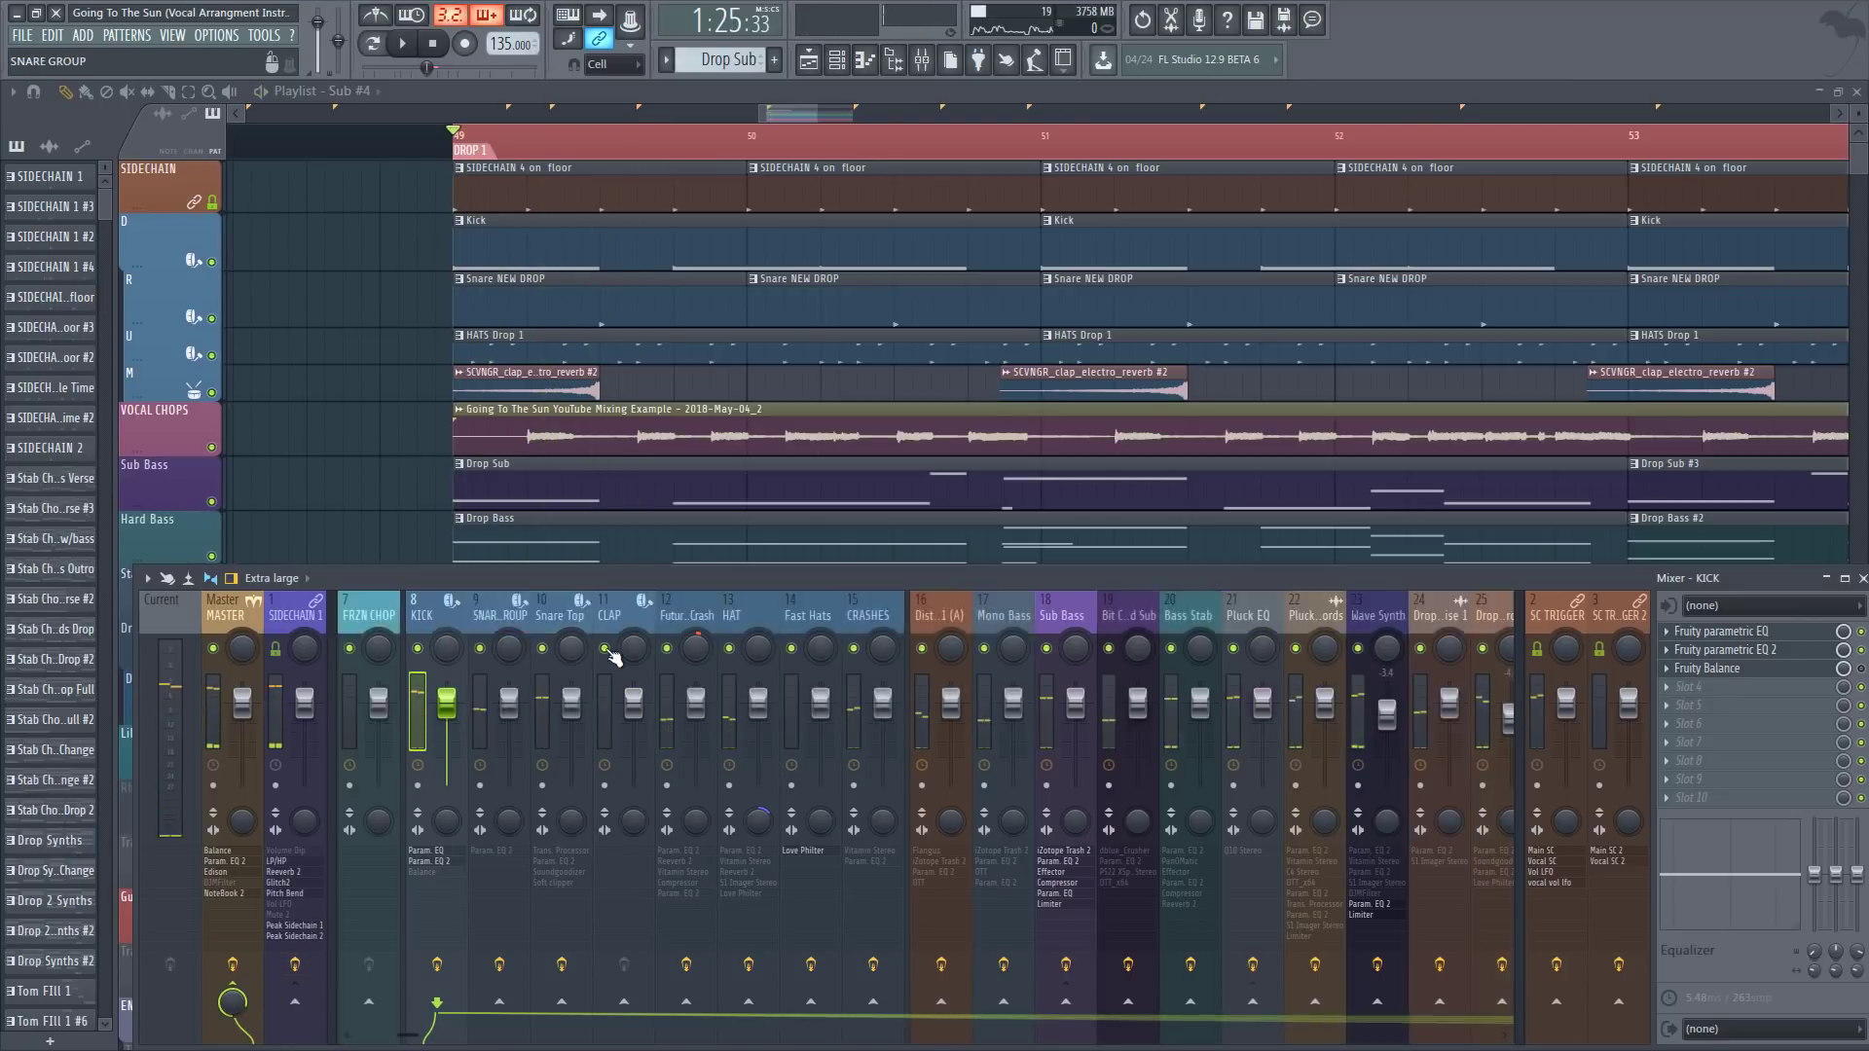
right_click(605, 649)
key("space")
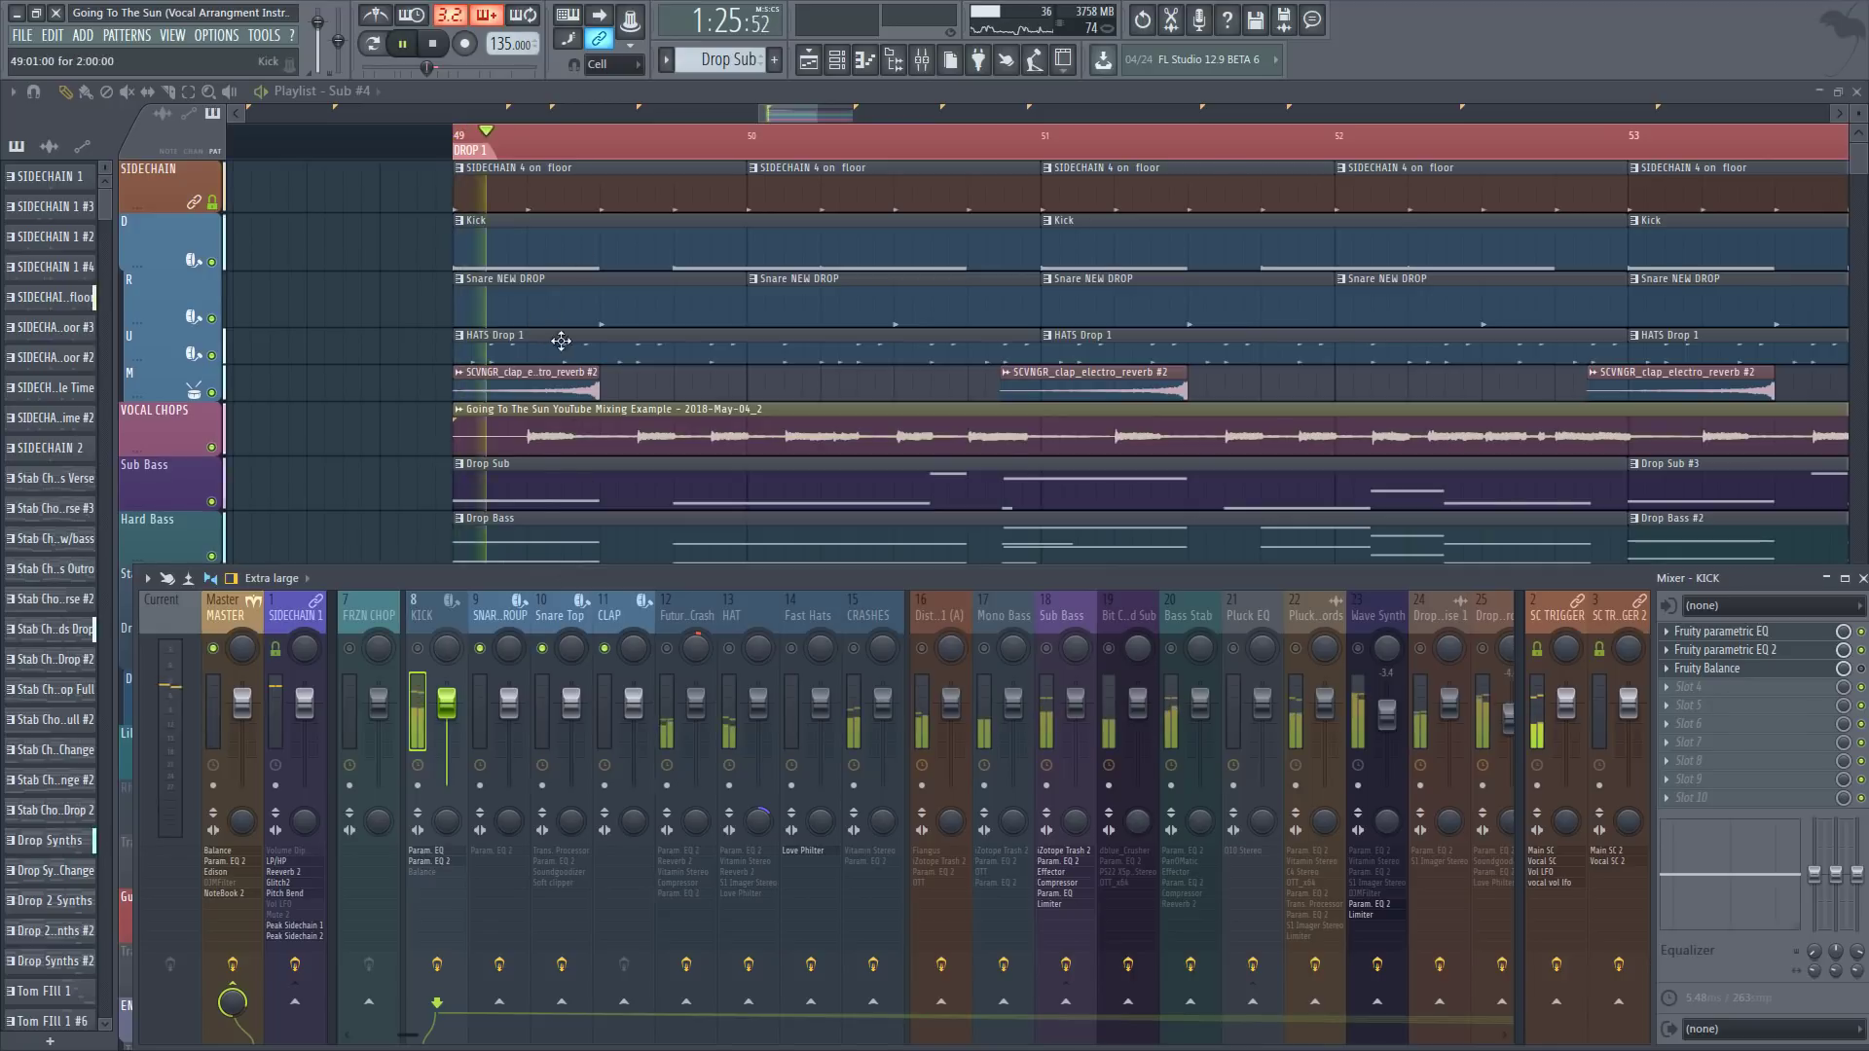
key("space")
left_click(584, 135)
key("space")
key("space")
Step: Open the Snare NEW DROP pattern from the playlist and show its snare and clap channels in the Channel rack
left_click(604, 292)
double_click(604, 292)
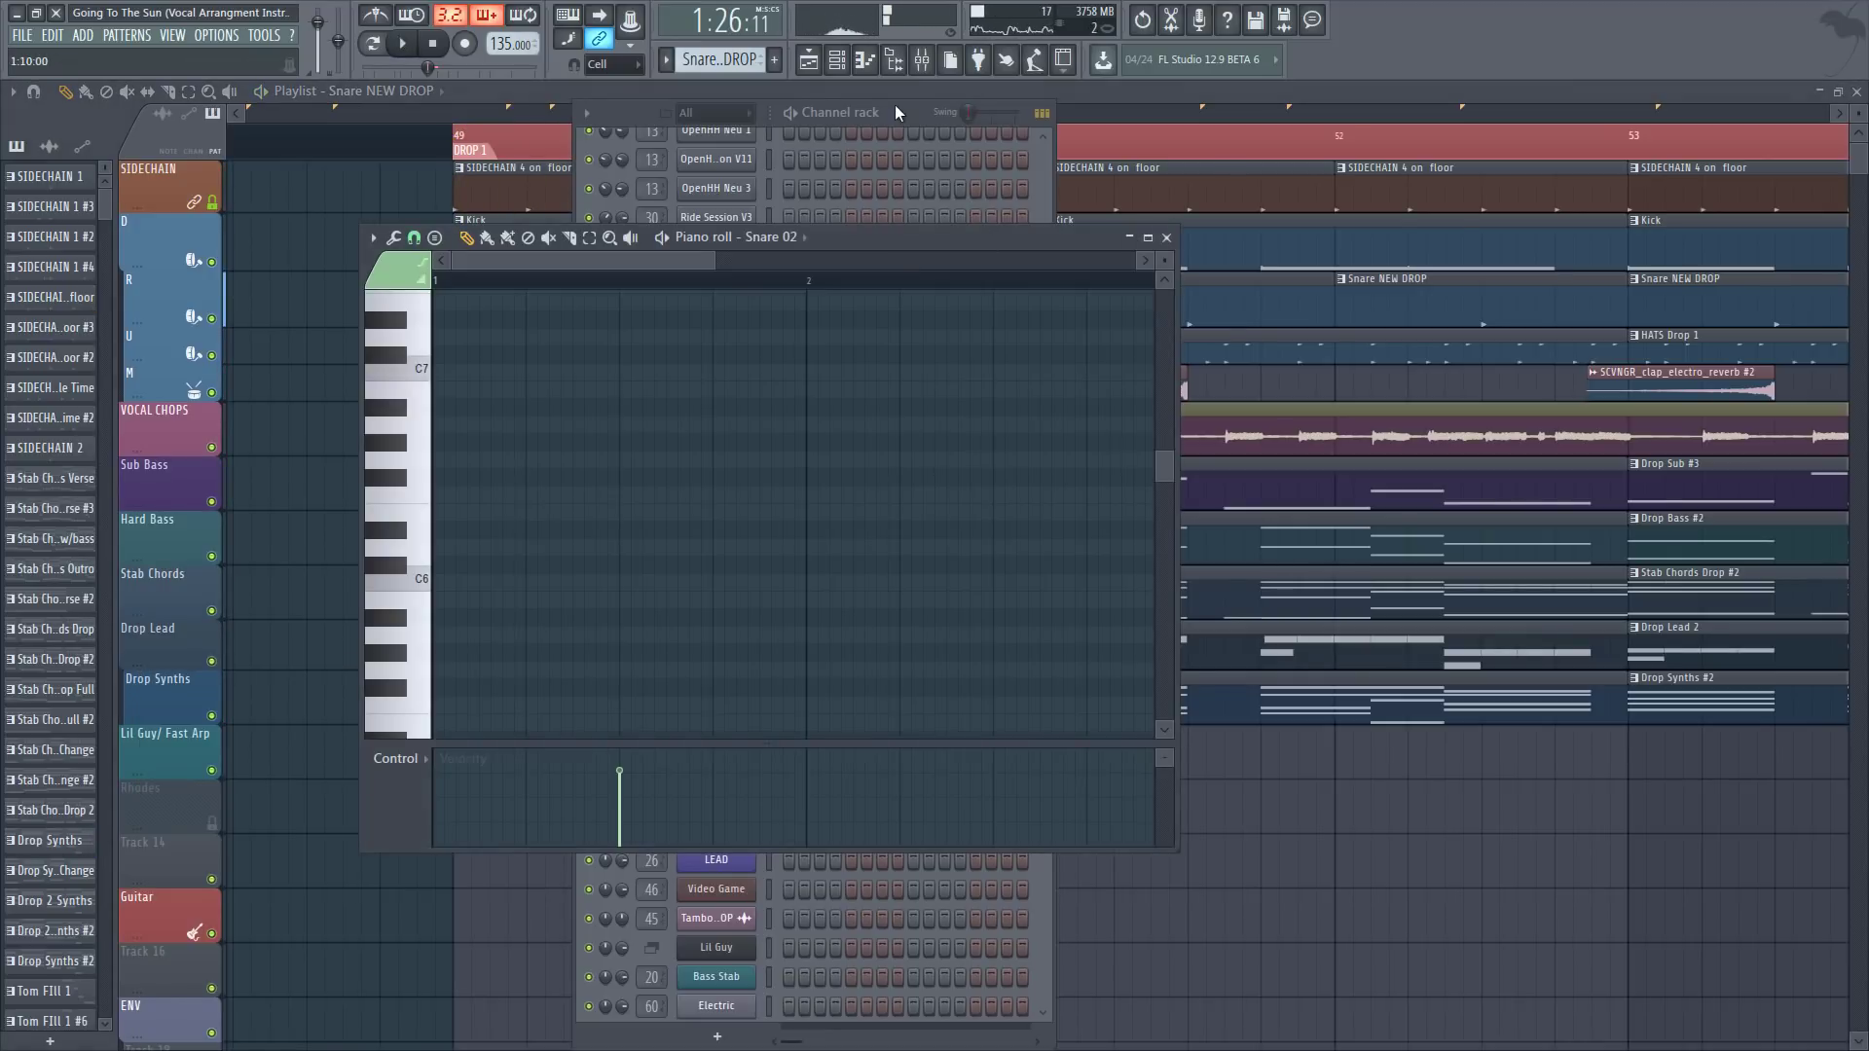
left_click(897, 112)
scroll(779, 506, "up", 3)
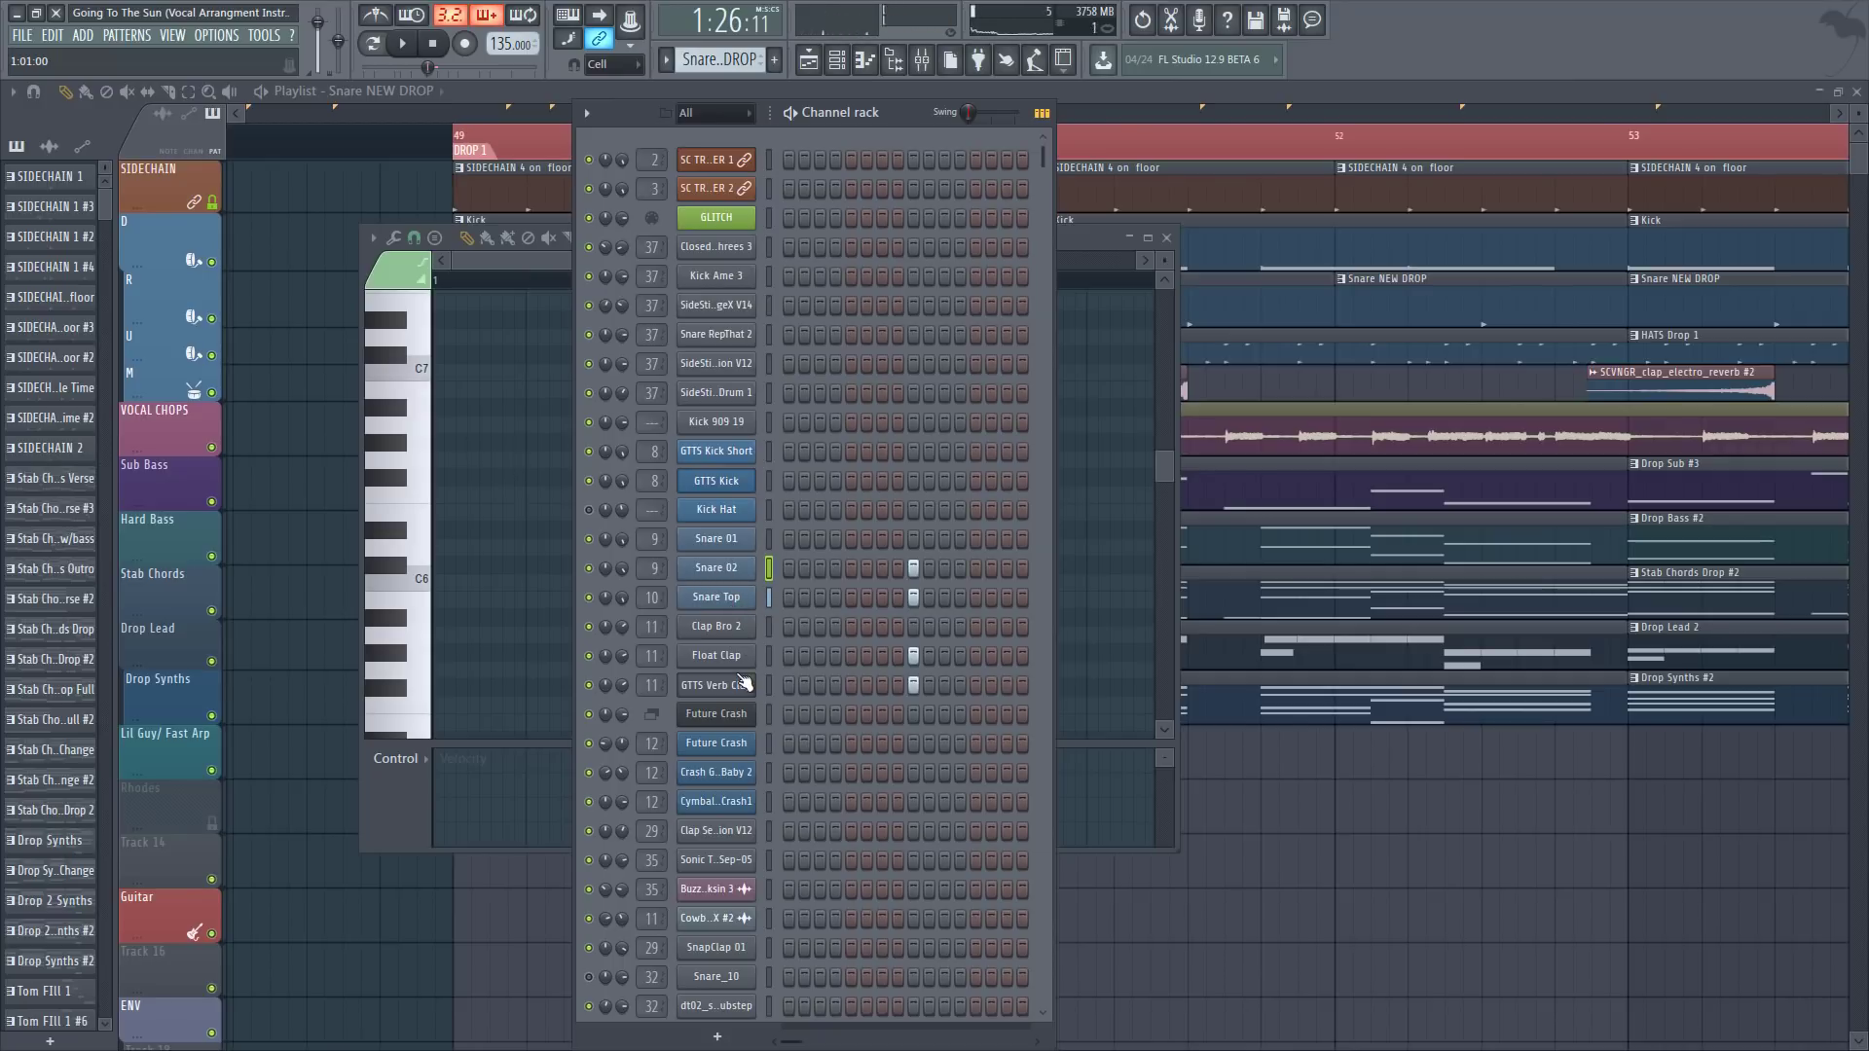
Step: Solo the Snare Group mixer track and audition it with the channel rack in view
left_click(921, 60)
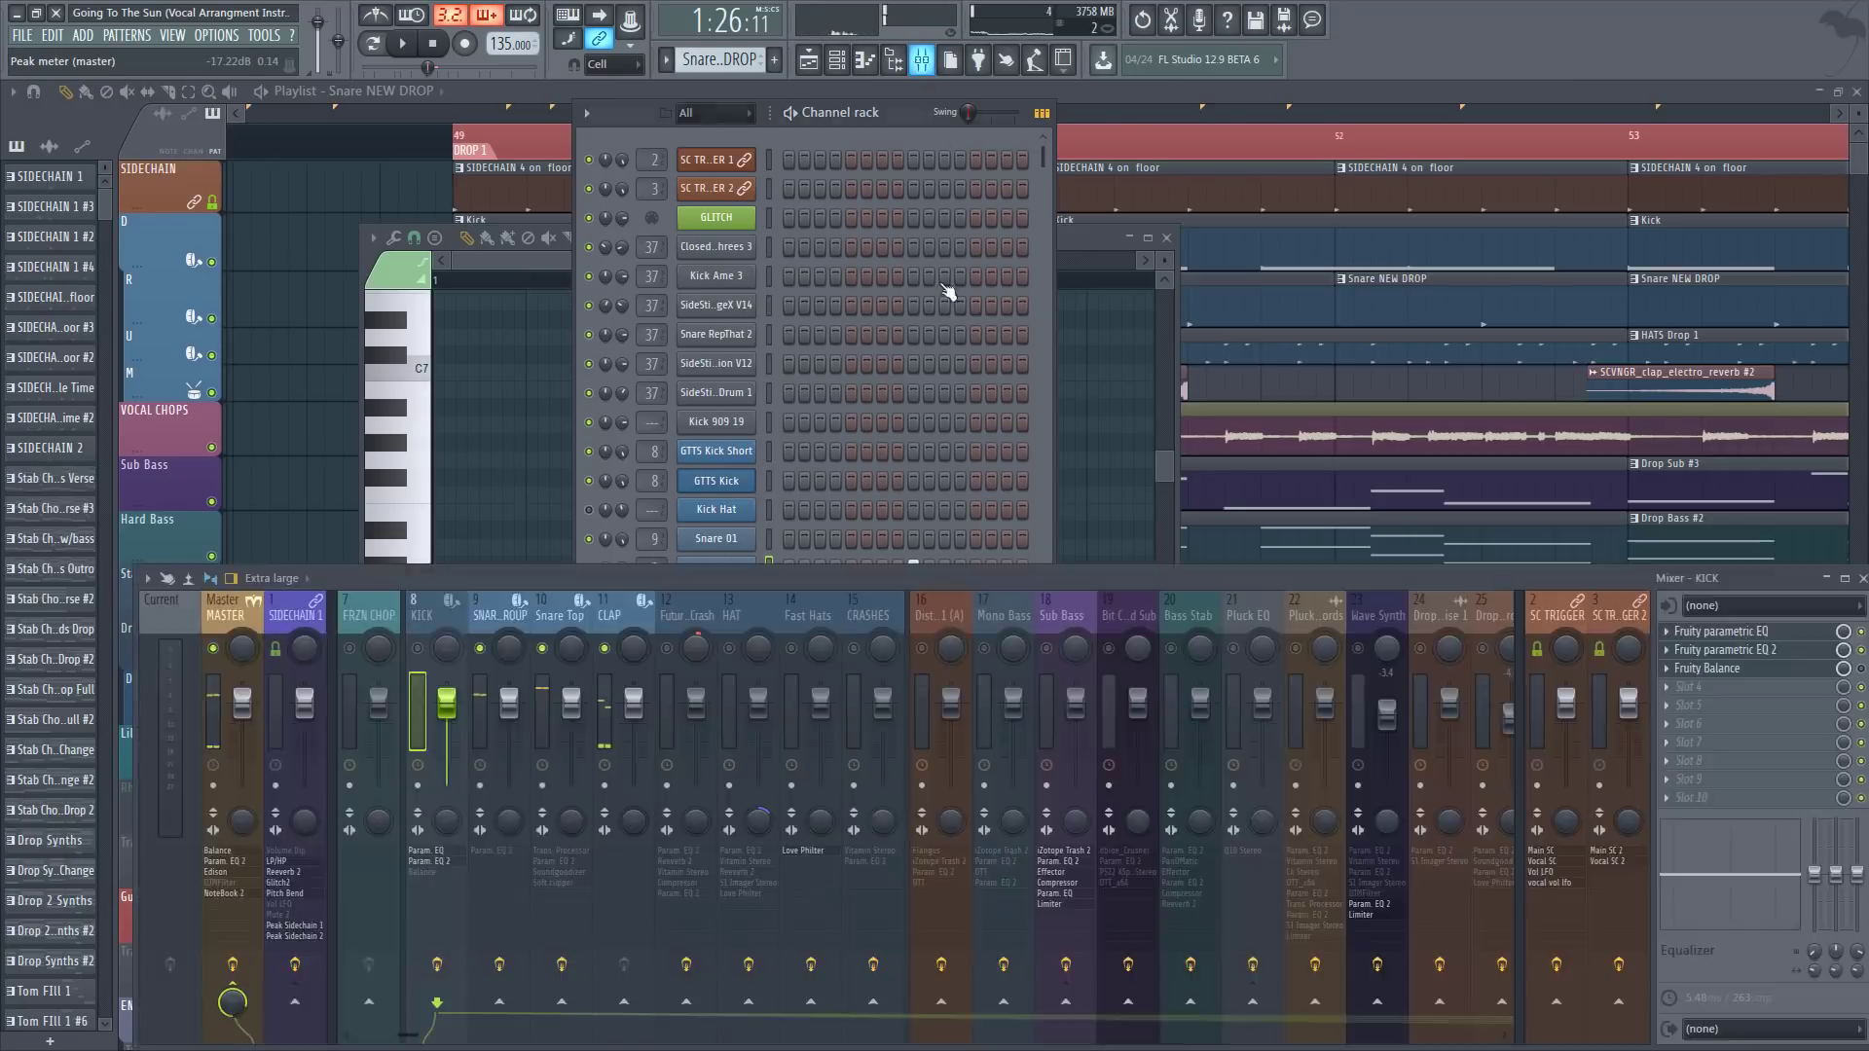
right_click(484, 648)
key("space")
left_click(876, 127)
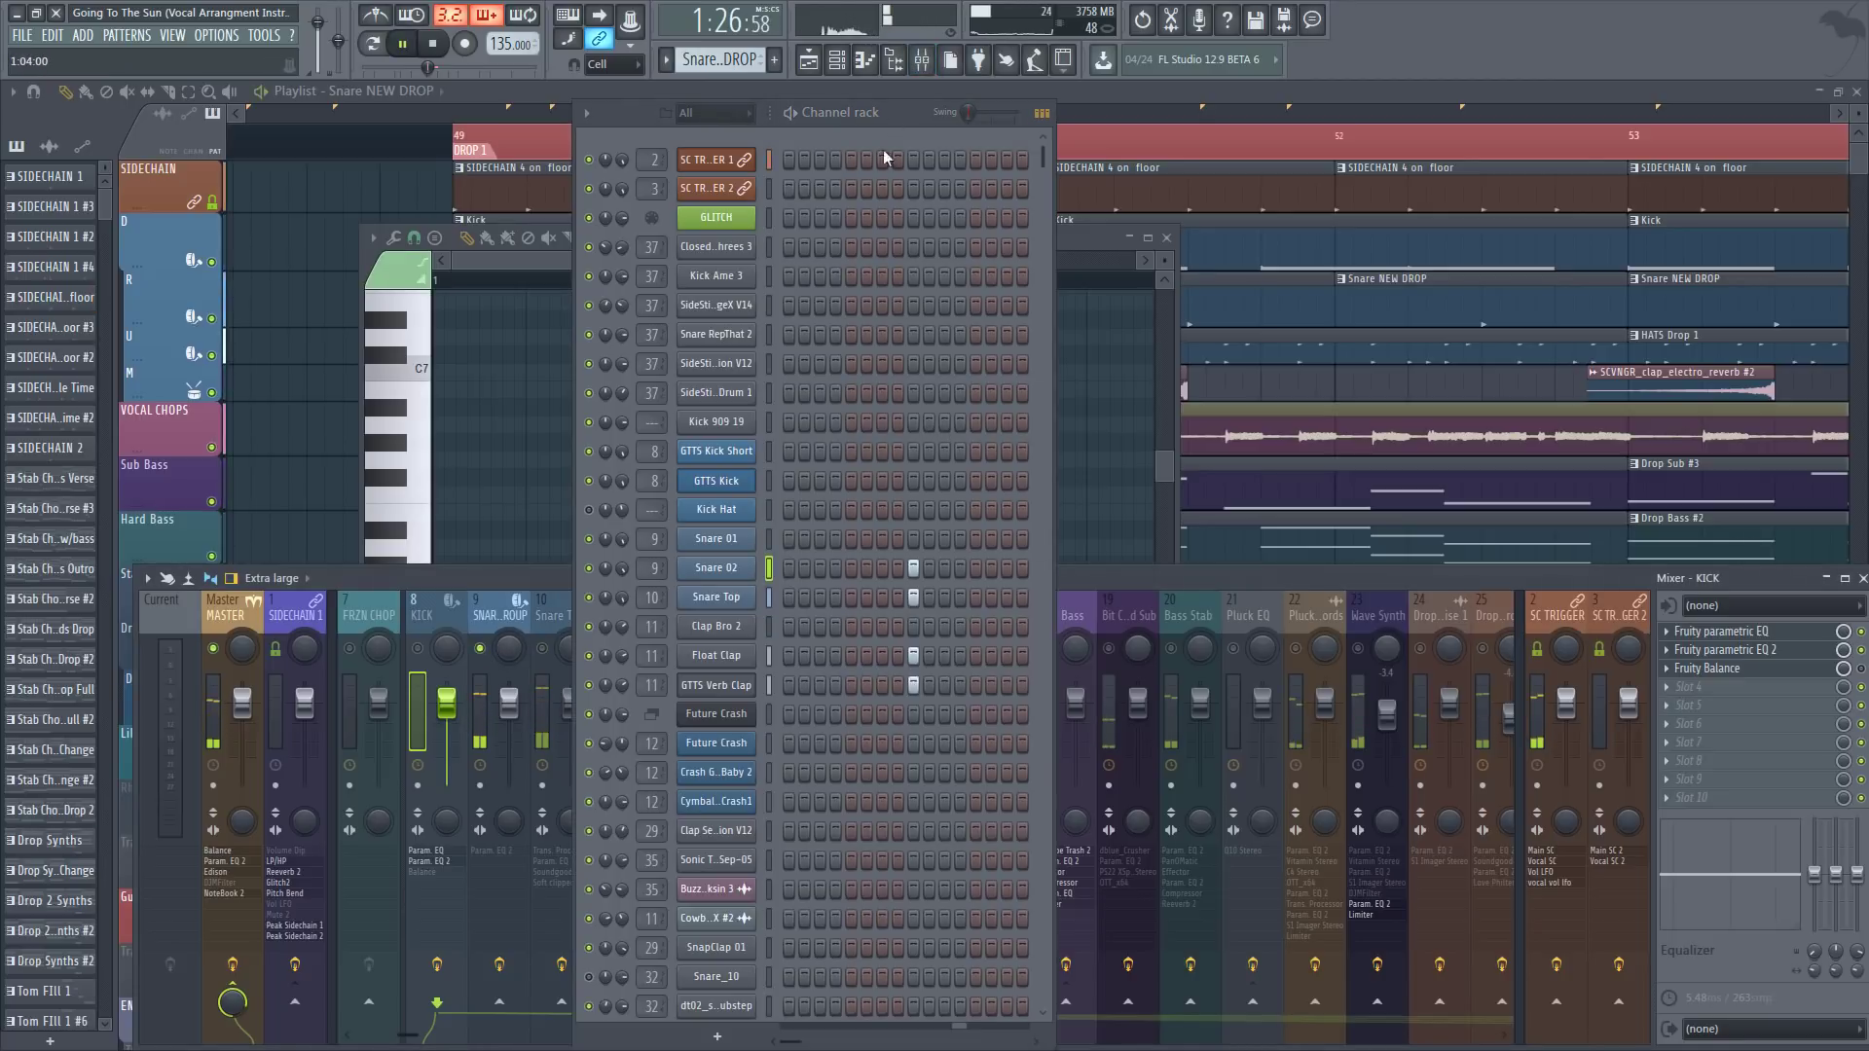
key("space")
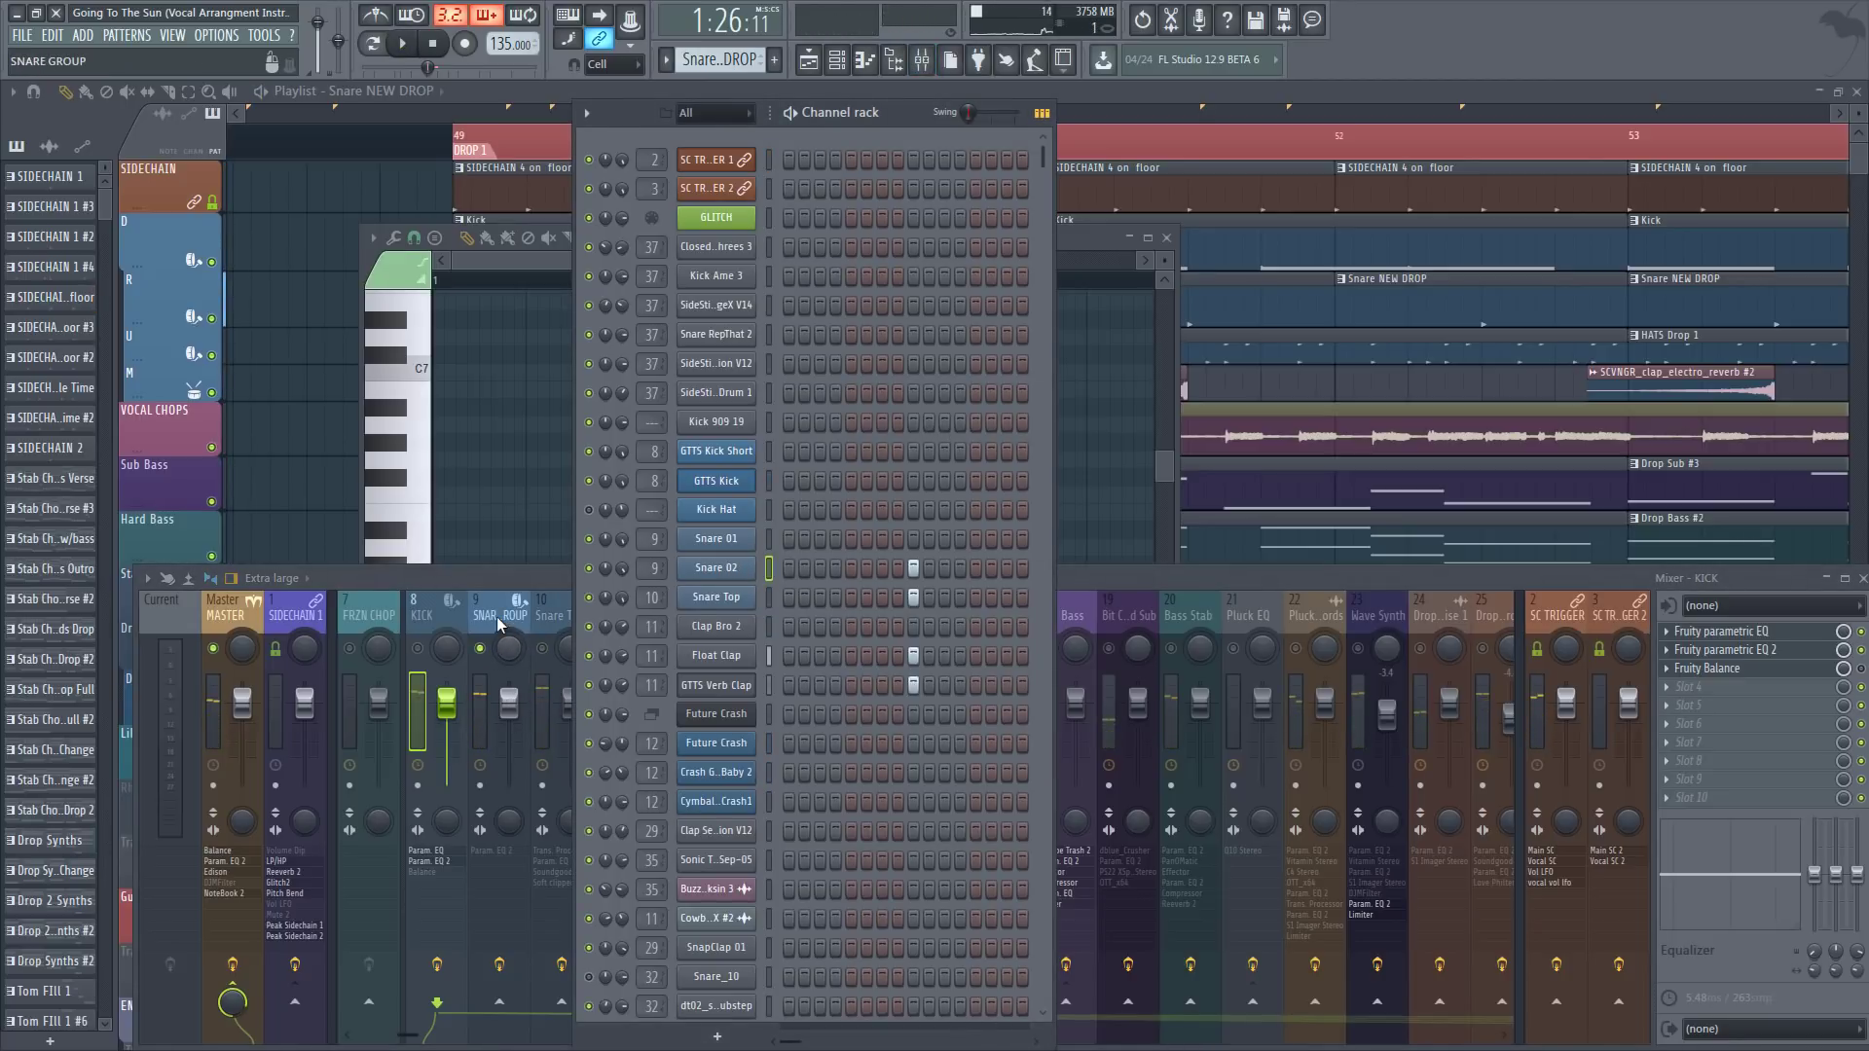
Step: Lower the high peaking band and ease the low-mid cut in the Snare Group's Fruity parametric EQ 2 while auditioning it
left_click(498, 624)
left_click(1733, 632)
key("space")
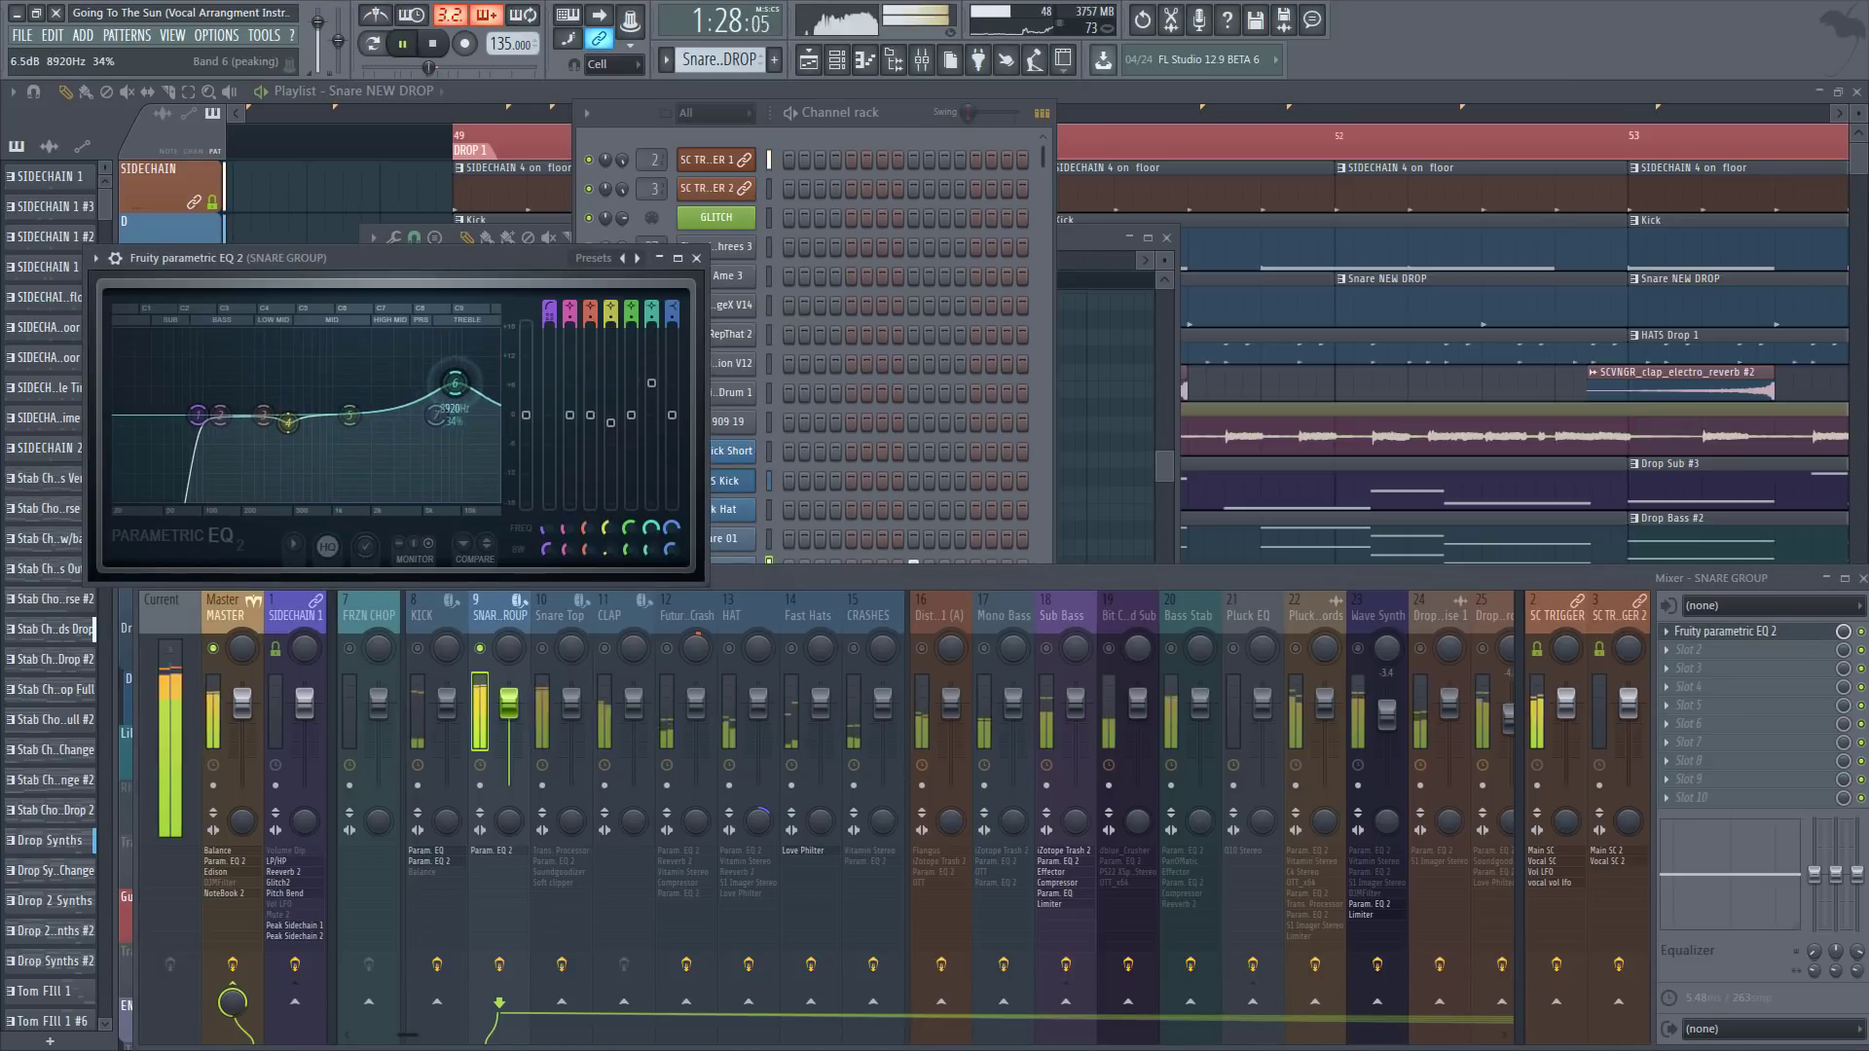
left_click_drag(448, 383, 454, 408)
mouse_move(288, 422)
left_mouse_down()
mouse_move(290, 390)
mouse_move(286, 416)
left_mouse_up()
key("space")
Step: Open the Snare Top's Fruity parametric EQ 2 and Transient Processor, adjust the processor's Attack, and audition the result
left_click(560, 623)
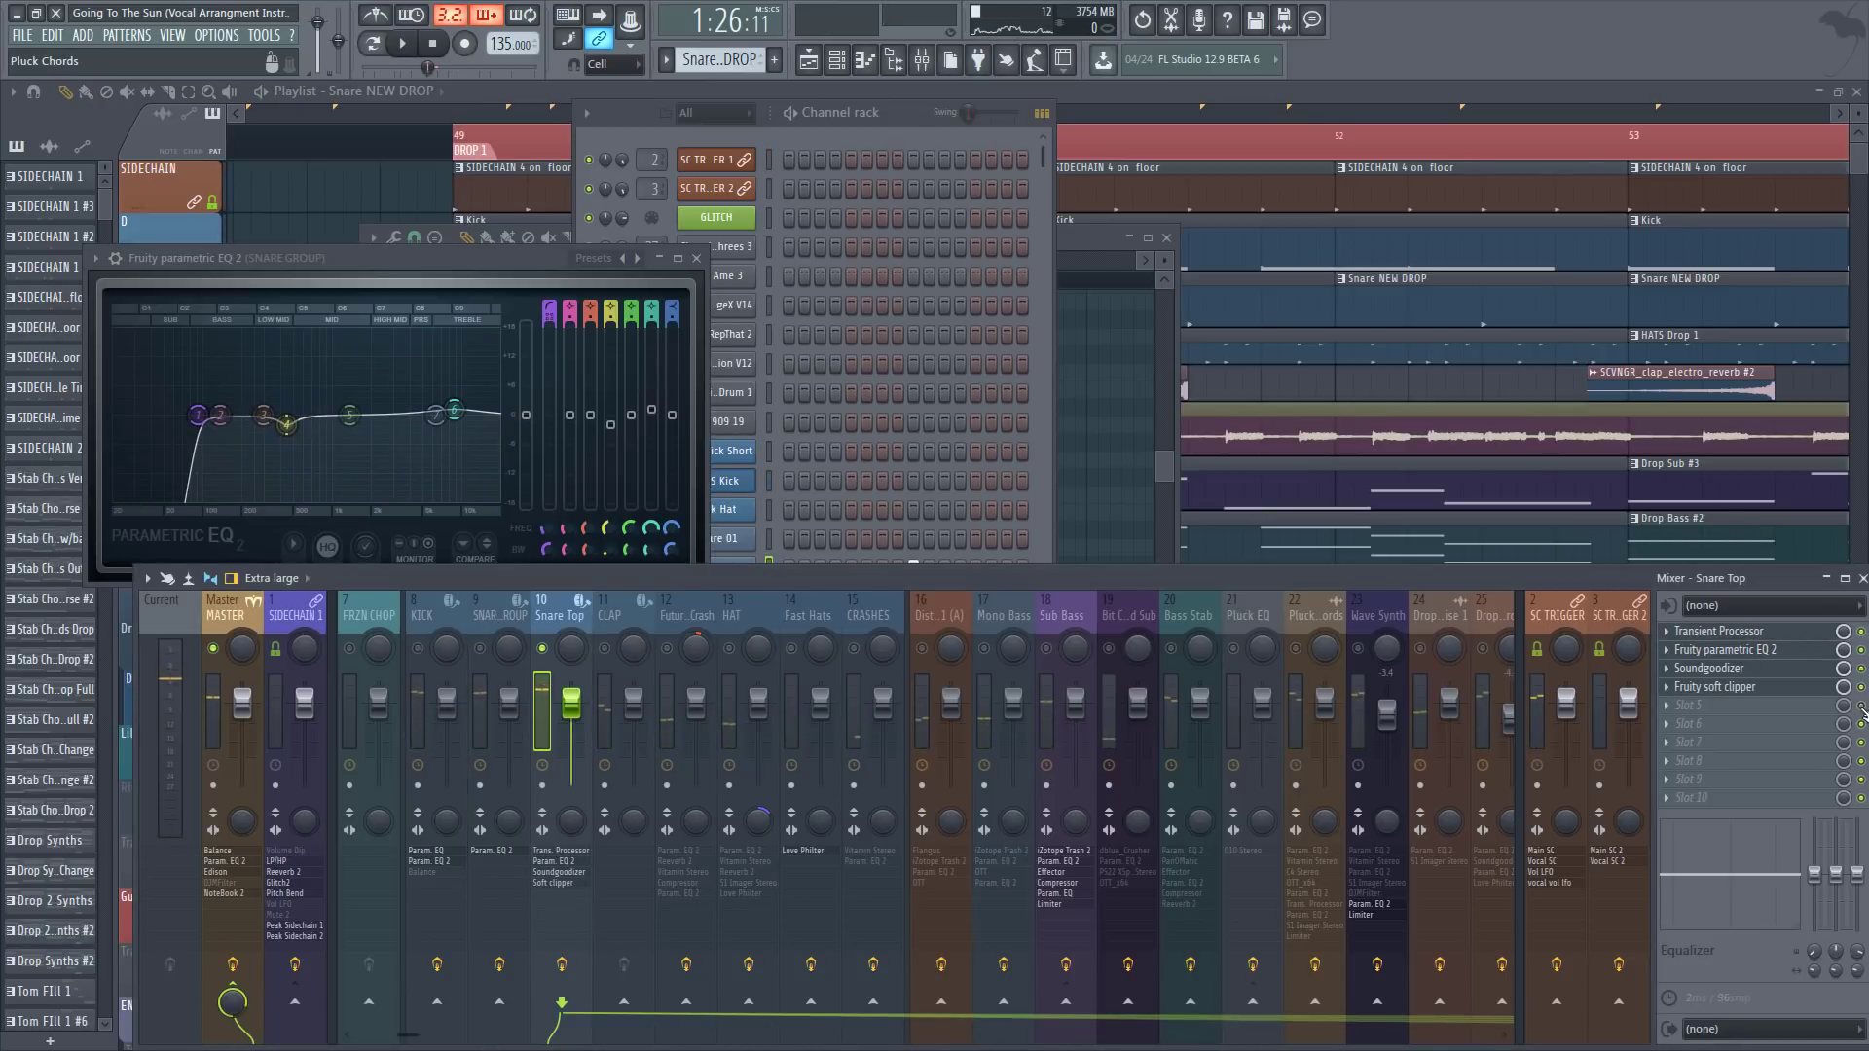
left_click(1715, 649)
left_click(1718, 630)
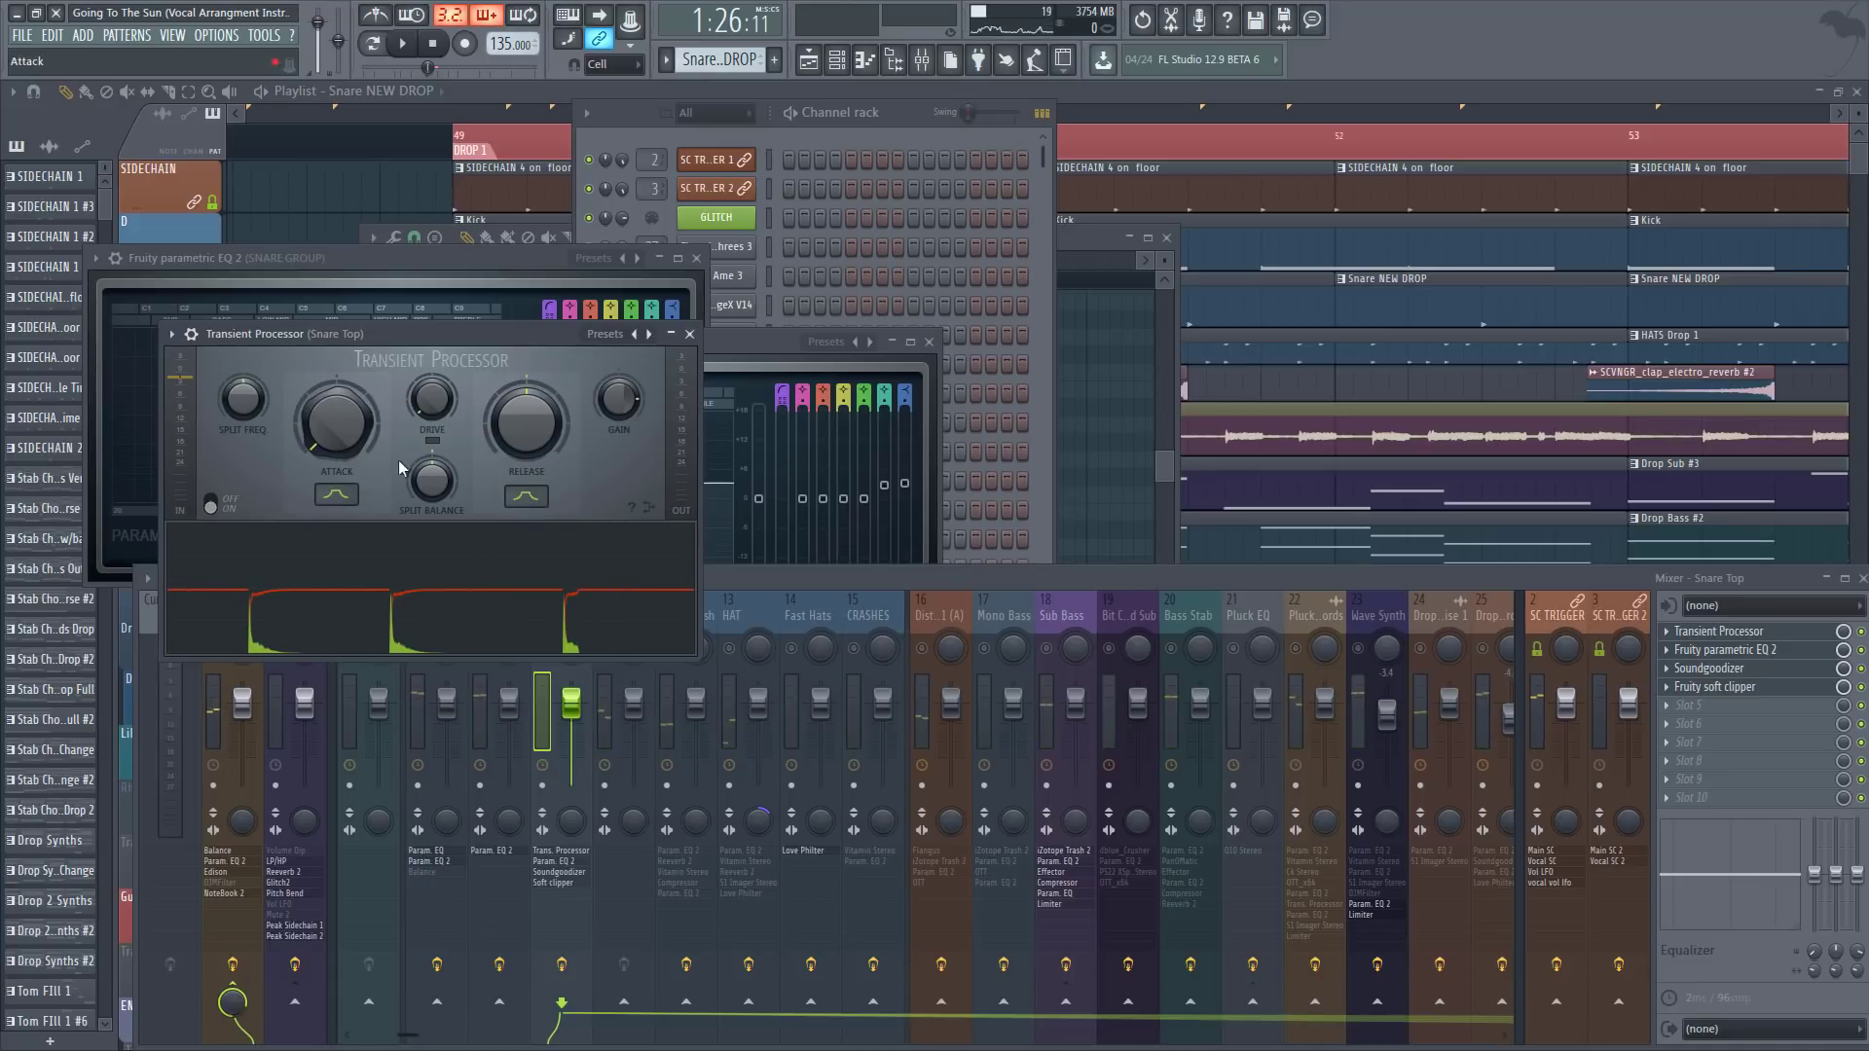
key("space")
key("space")
mouse_move(337, 453)
left_mouse_down()
mouse_move(337, 370)
mouse_move(342, 431)
left_mouse_up()
key("space")
key("space")
key("space")
key("space")
Step: Show the Snare Top's Soundgoodizer, and adjust the high-pass band of its Fruity parametric EQ 2 while auditioning
left_click(1760, 669)
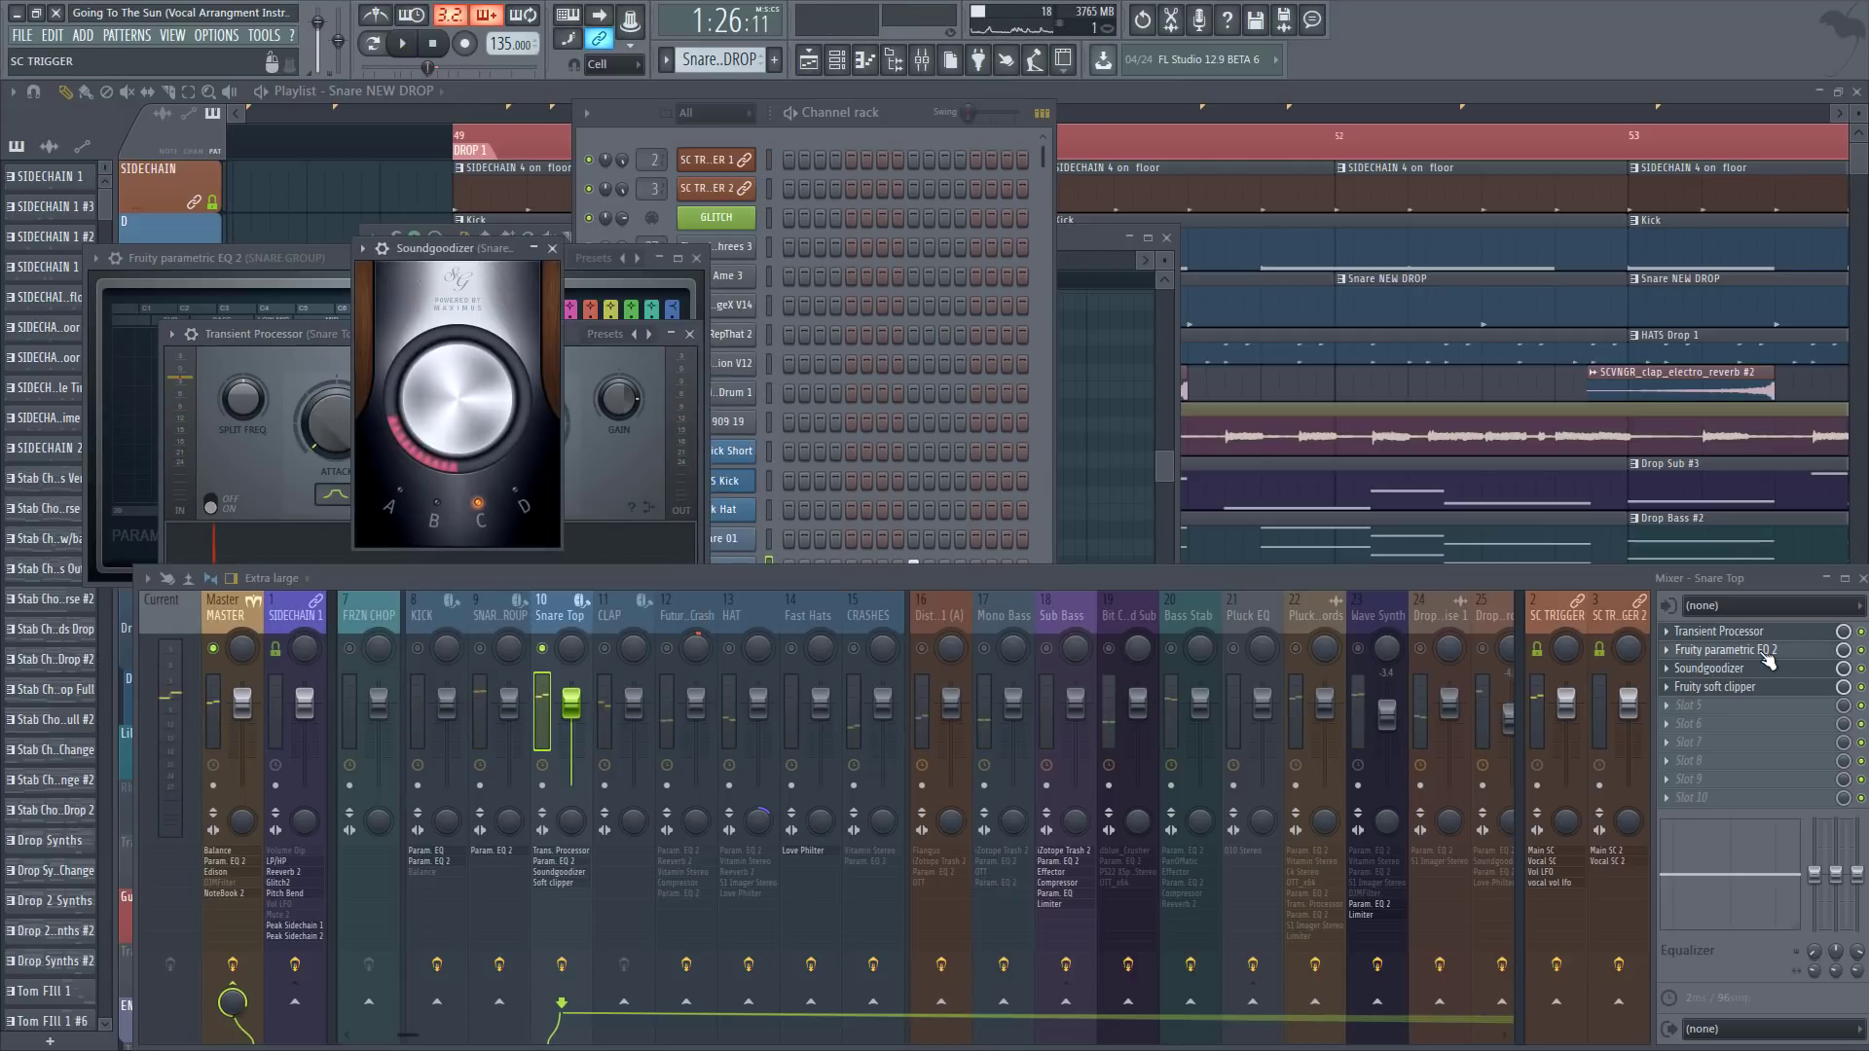
left_click(1765, 650)
key("space")
left_click_drag(504, 524, 531, 506)
key("space")
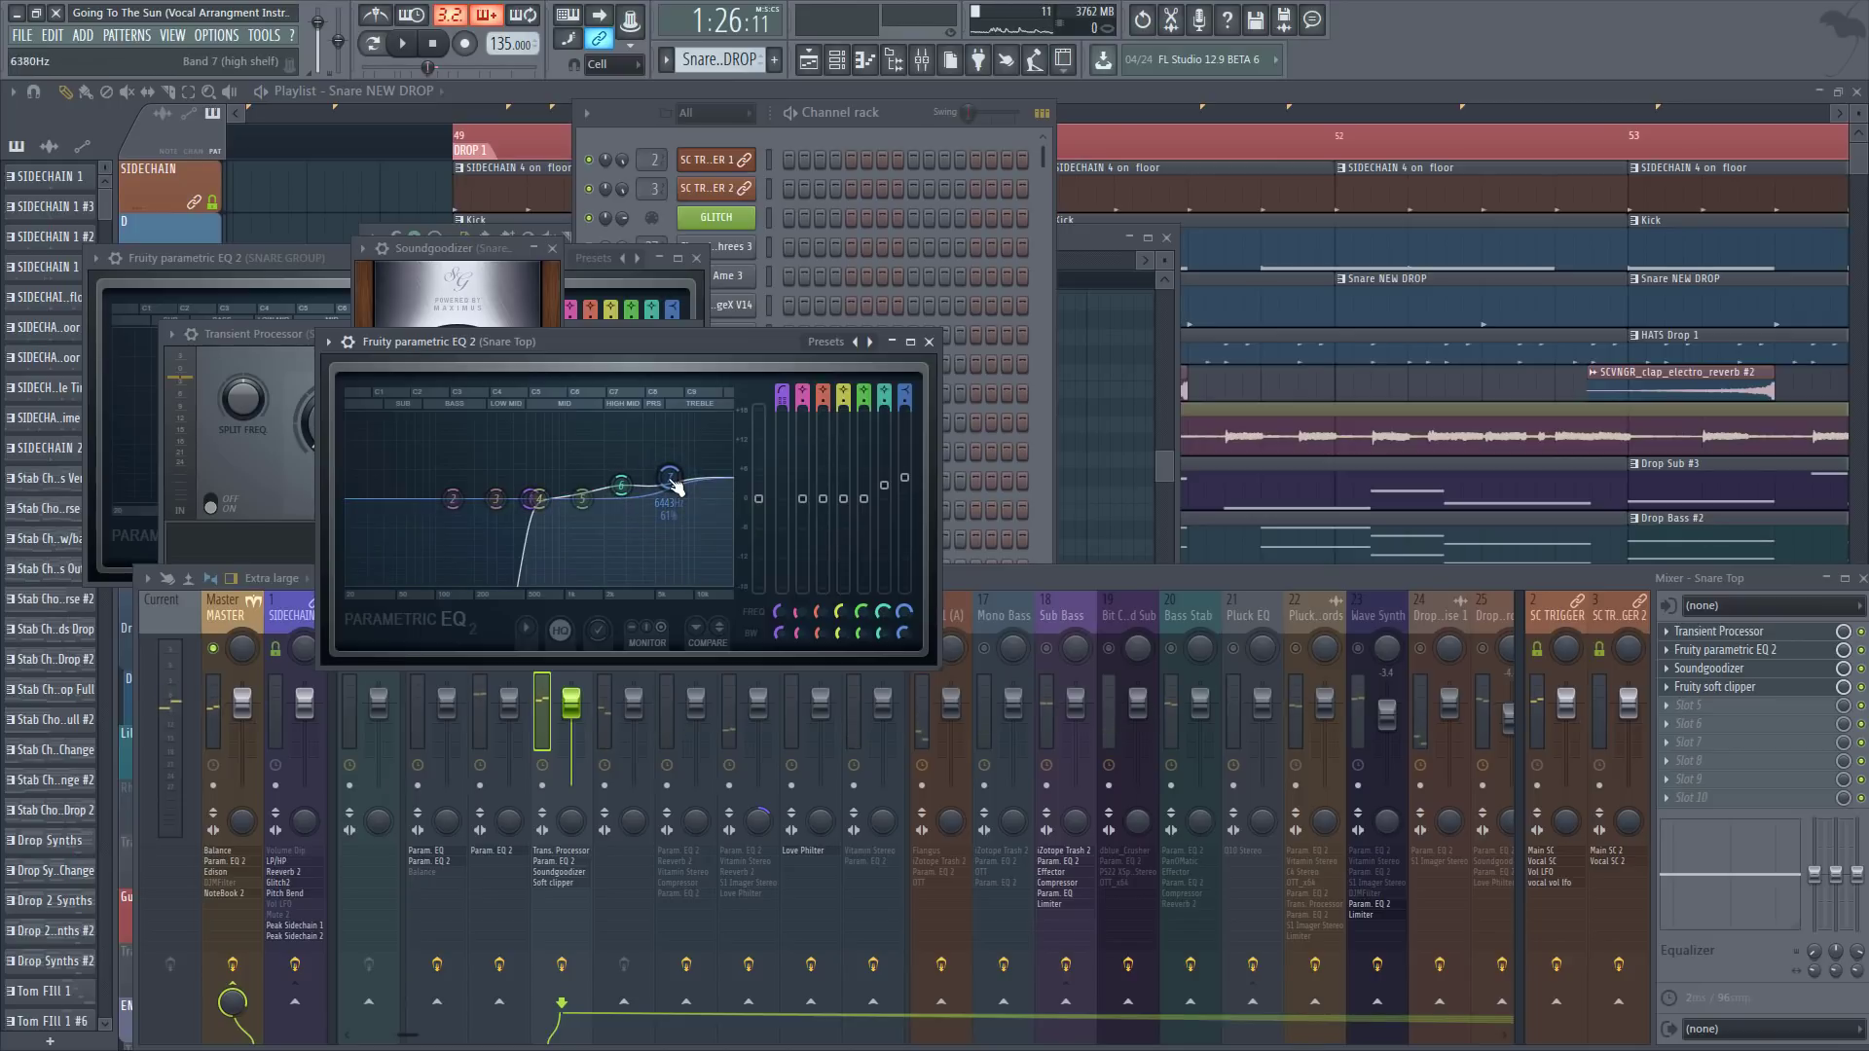
left_click(1068, 585)
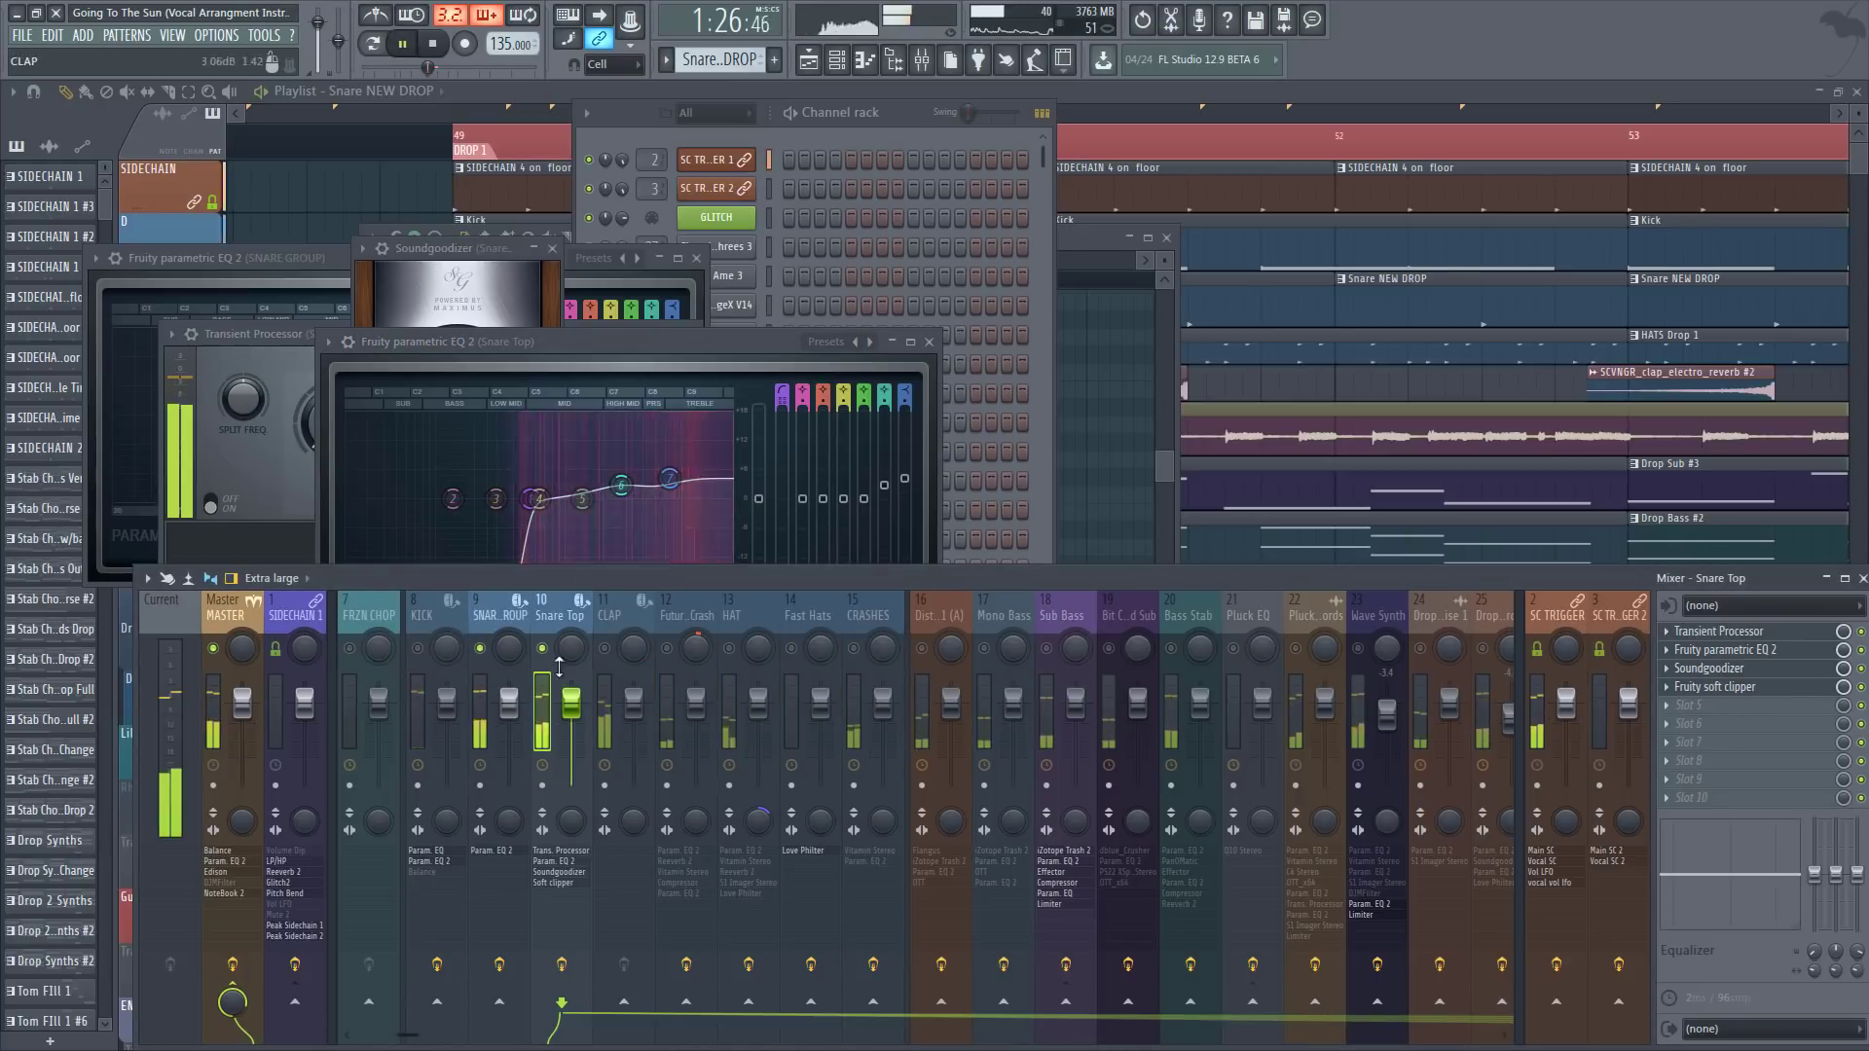
Step: Review the Snare Top's Fruity soft clipper, Soundgoodizer and Transient Processor settings
left_click(1758, 686)
left_click(1759, 668)
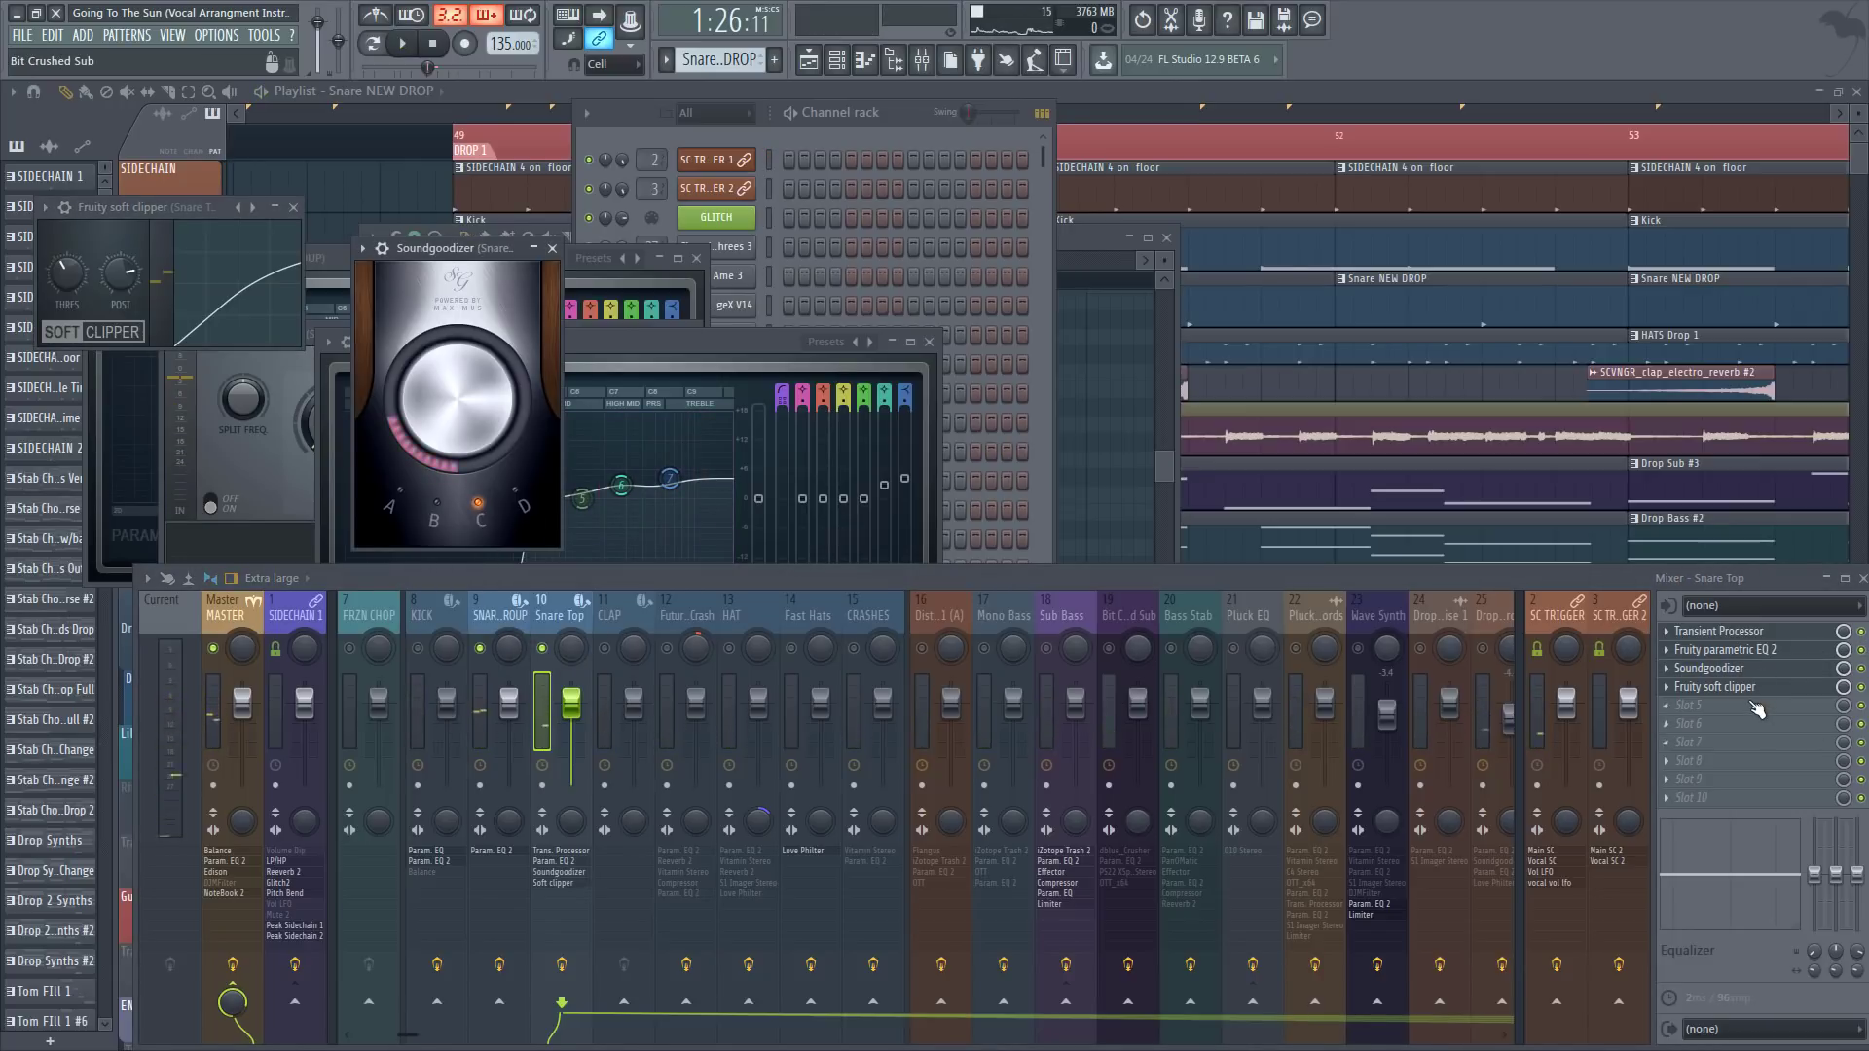
left_click(1718, 631)
left_click(260, 581)
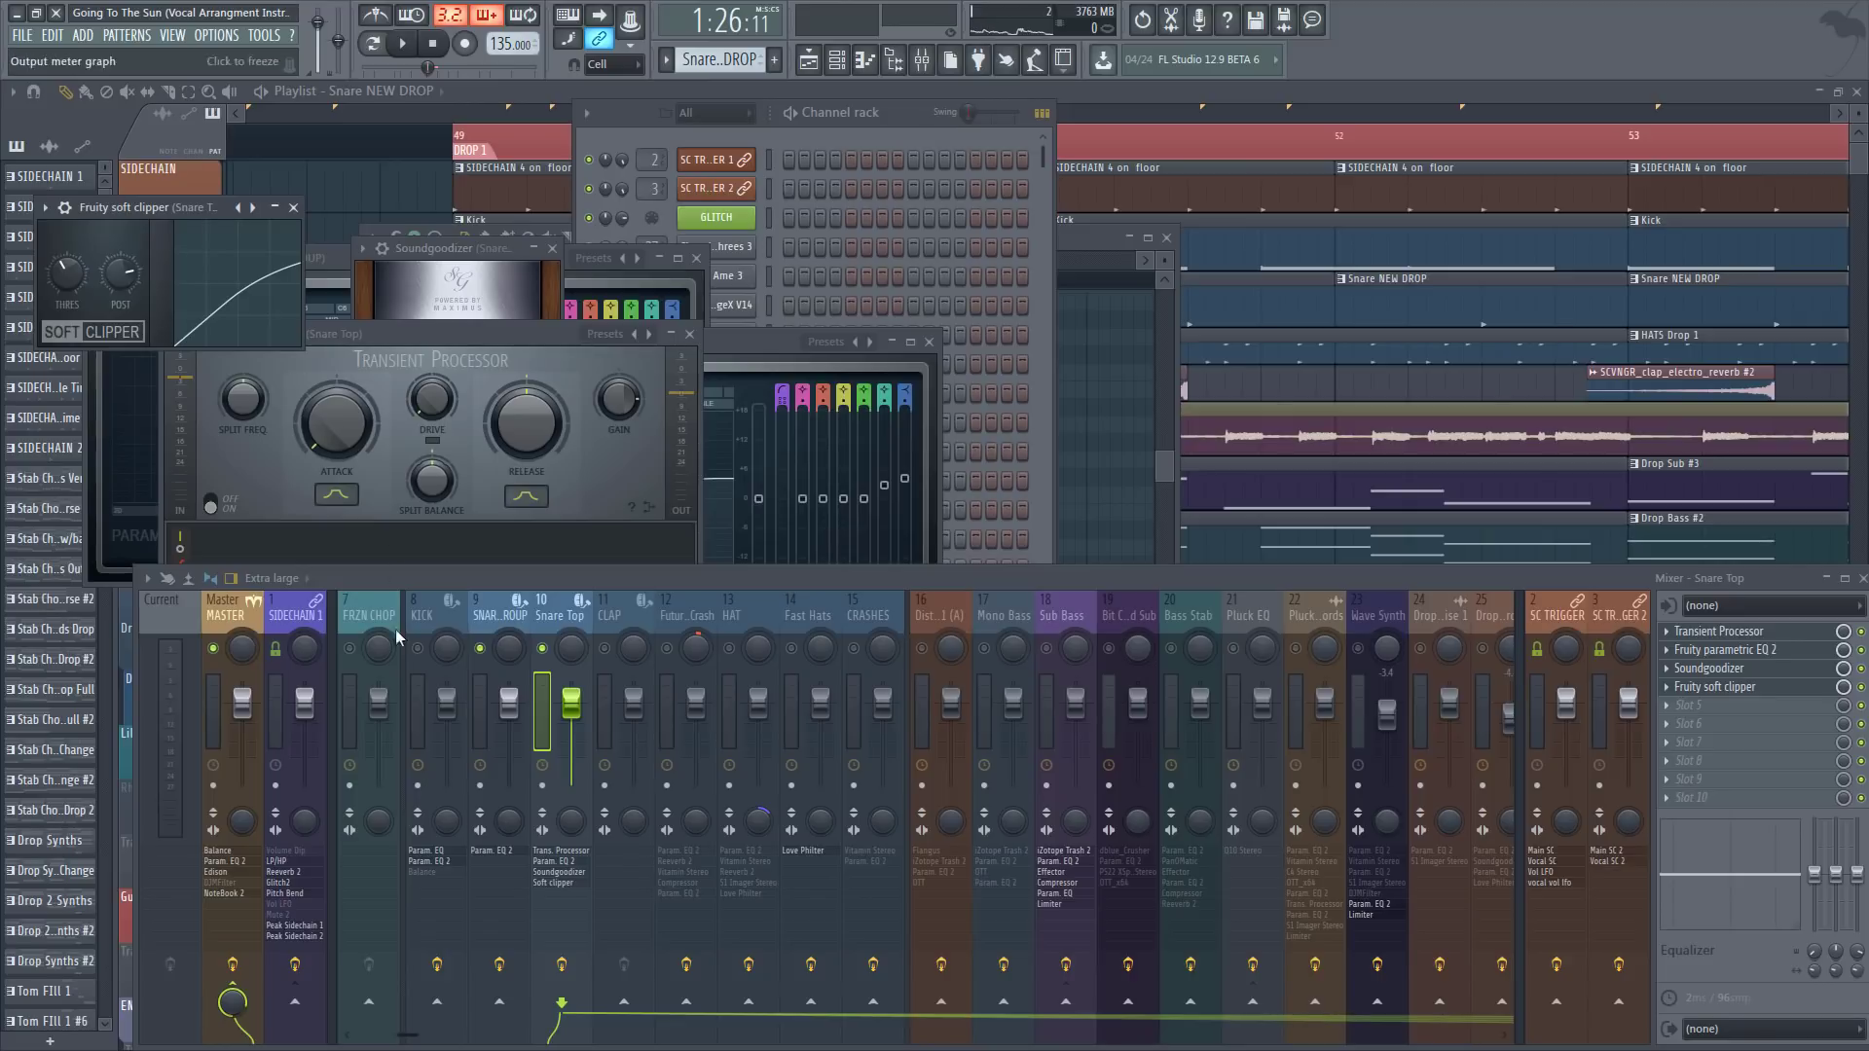
Step: Solo the Clap mixer track and audition it on its own
left_click(615, 619)
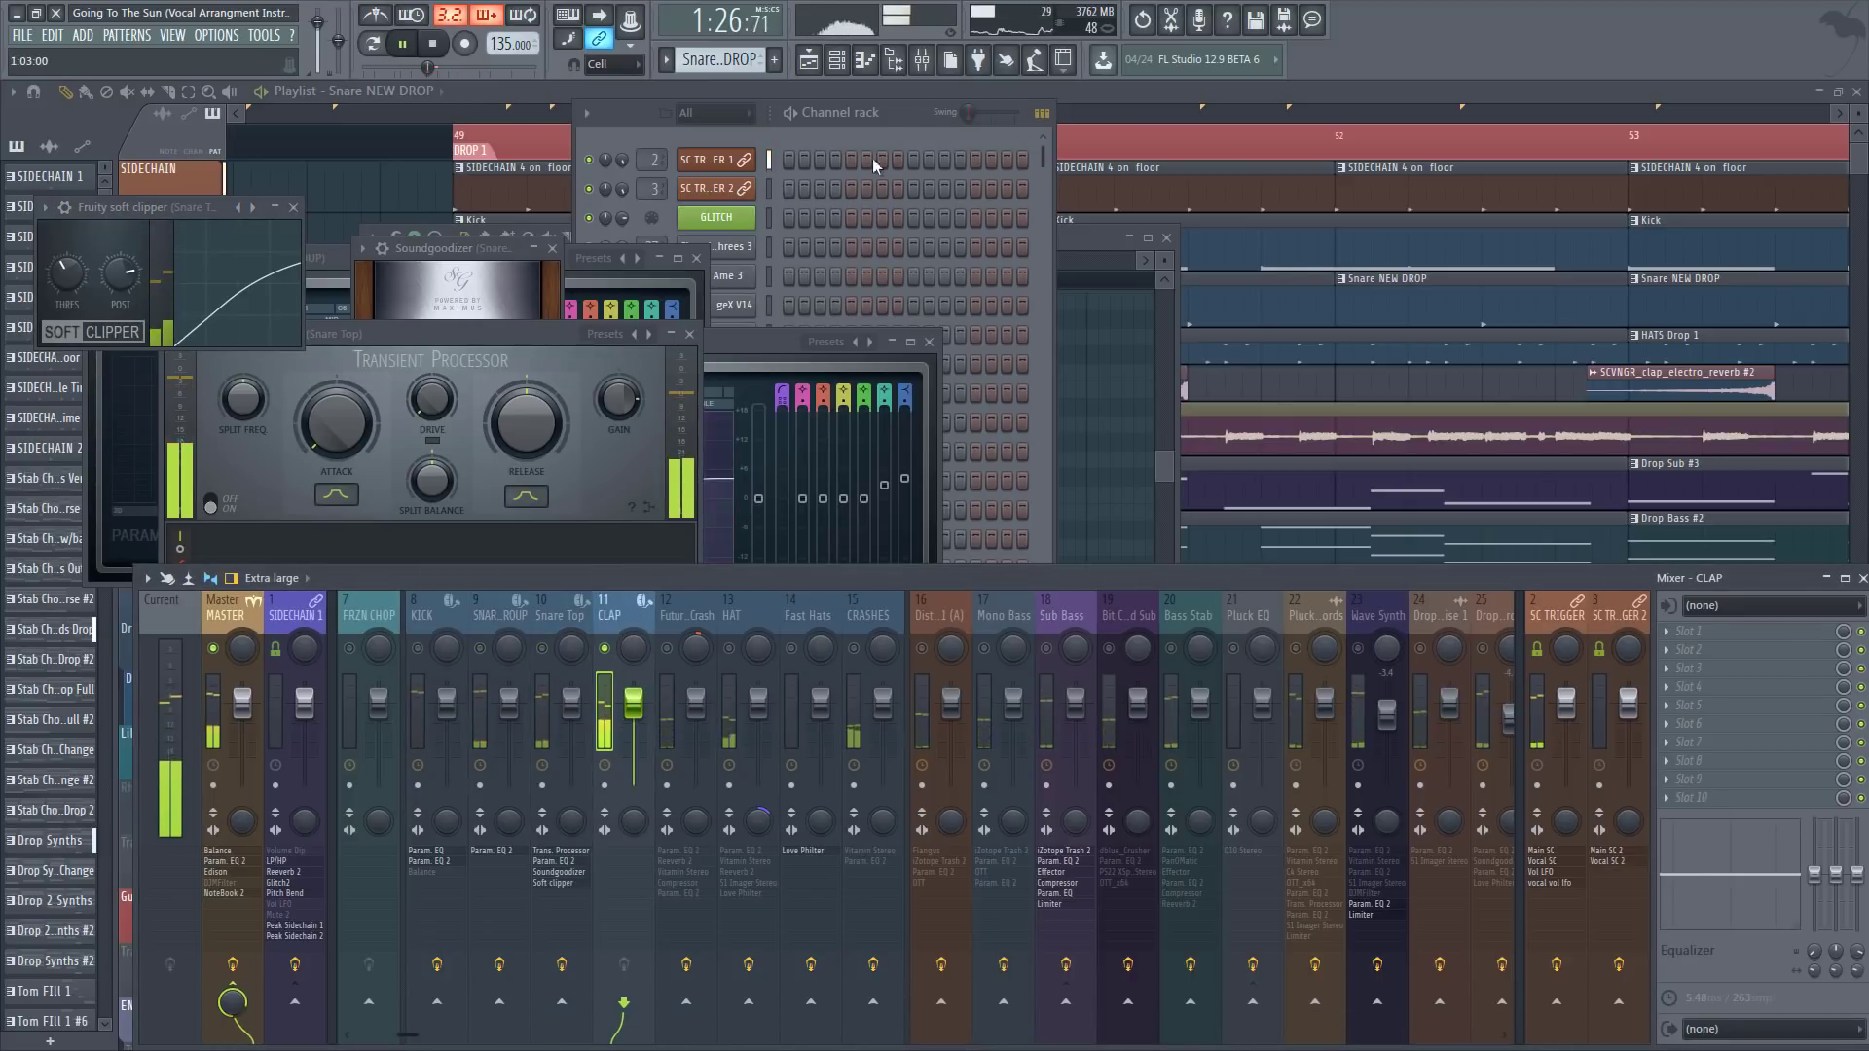
left_click(913, 121)
left_click(1145, 585)
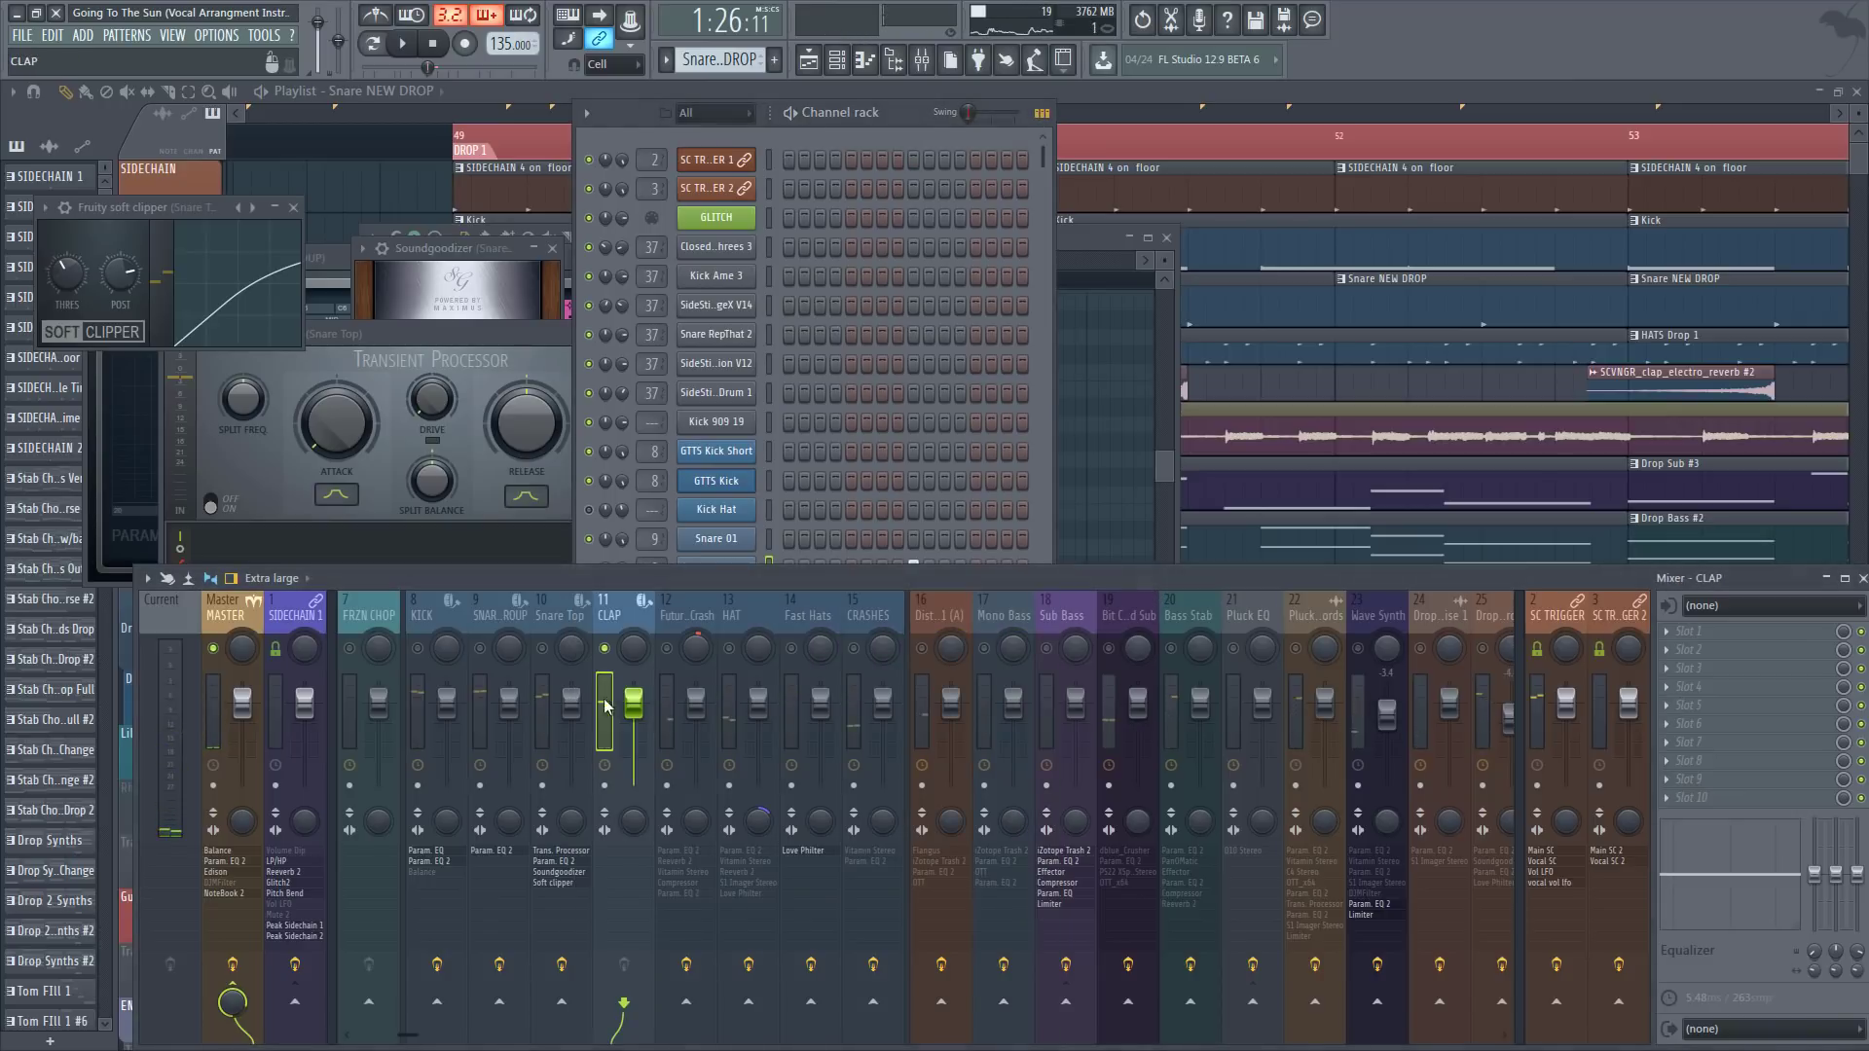
Step: Solo the Snare Group and Snare Top with the Clap, and audition the layers with the snare effects disabled and enabled
left_click(480, 648)
key("space")
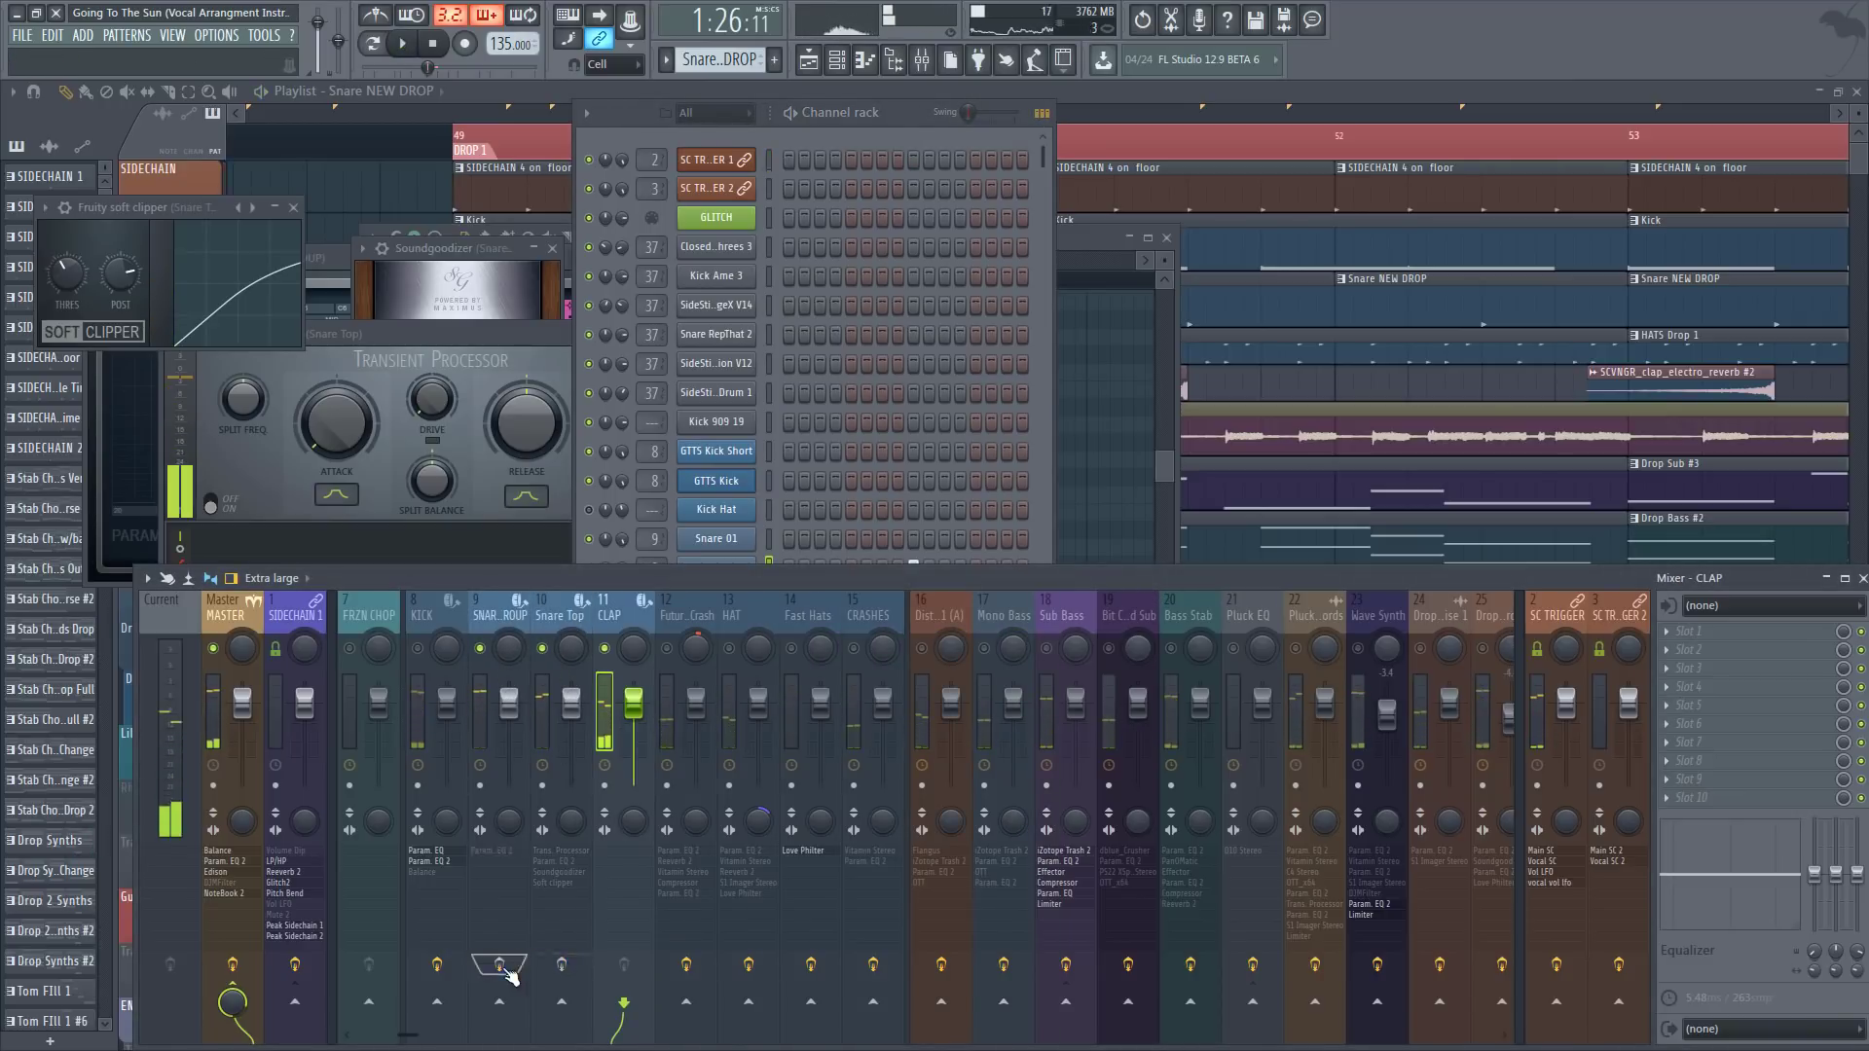
key("space")
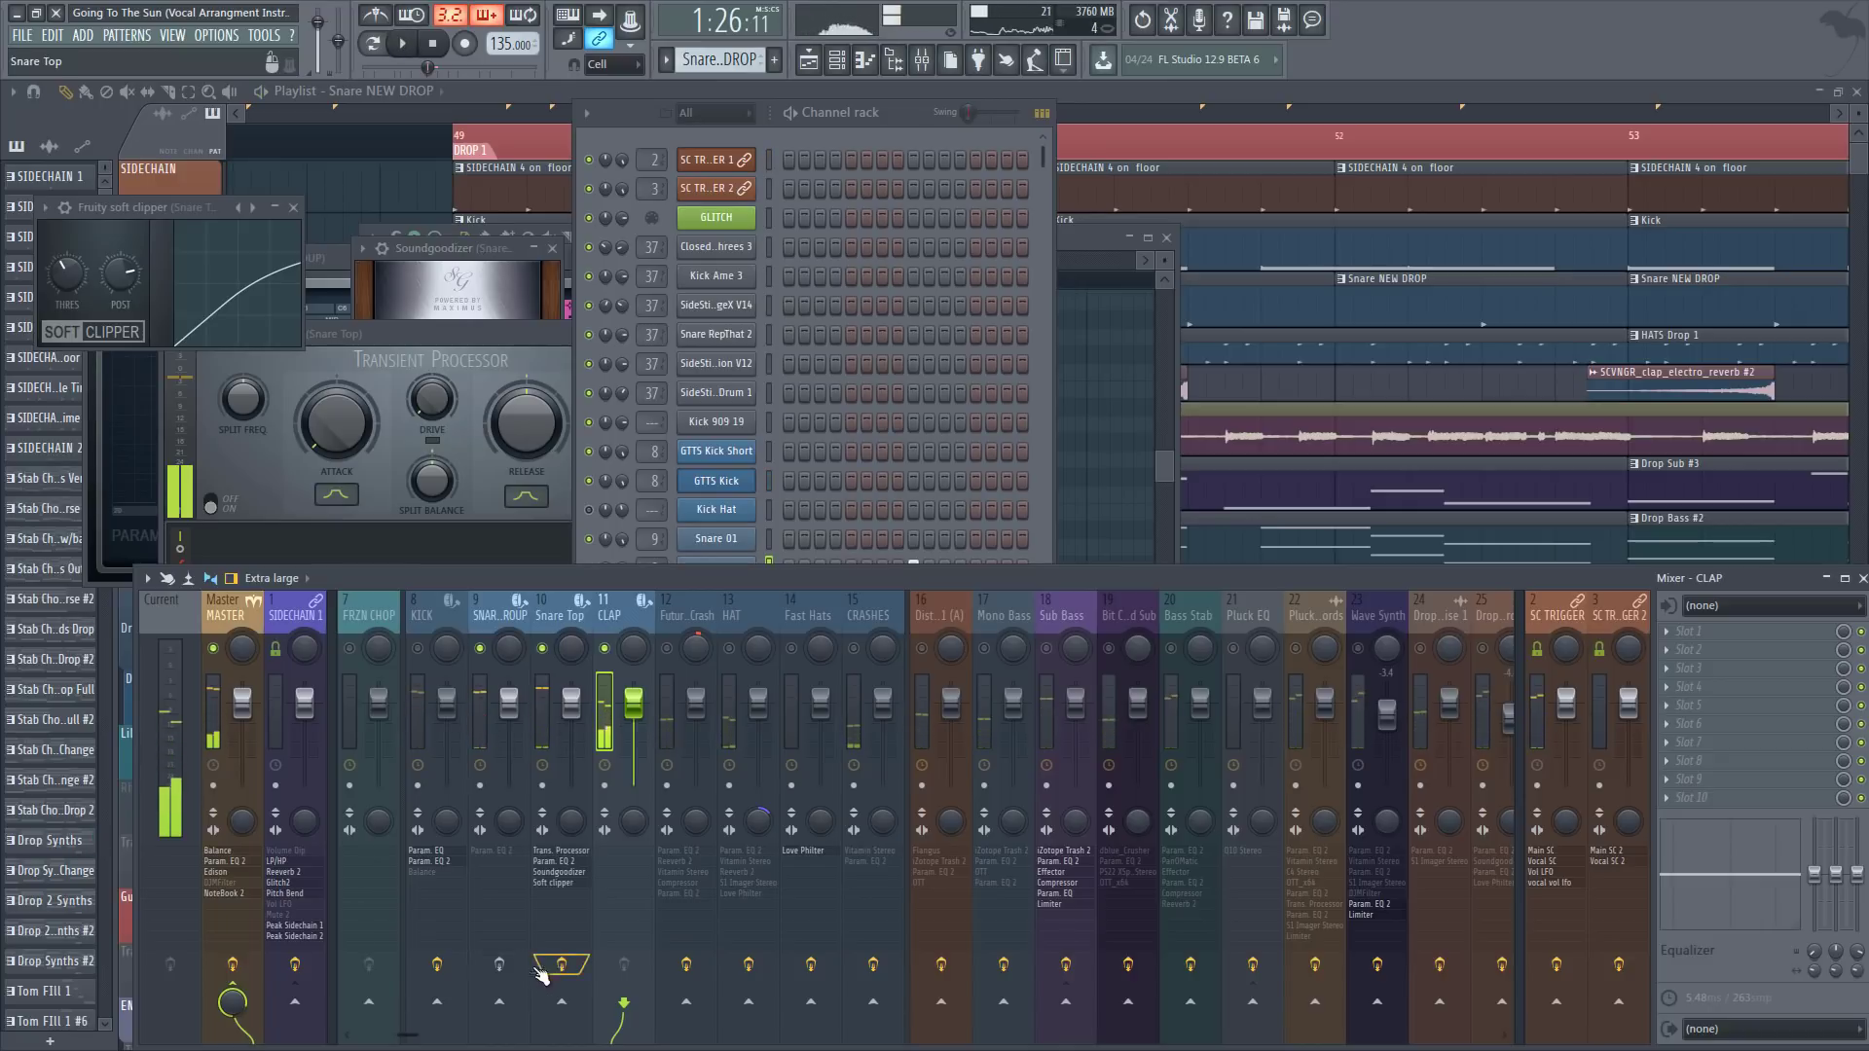
left_click(569, 617)
Step: Solo the Future Crash, audition it with its effects bypassed, and enable and open its first Fruity parametric EQ 2
left_click(693, 624)
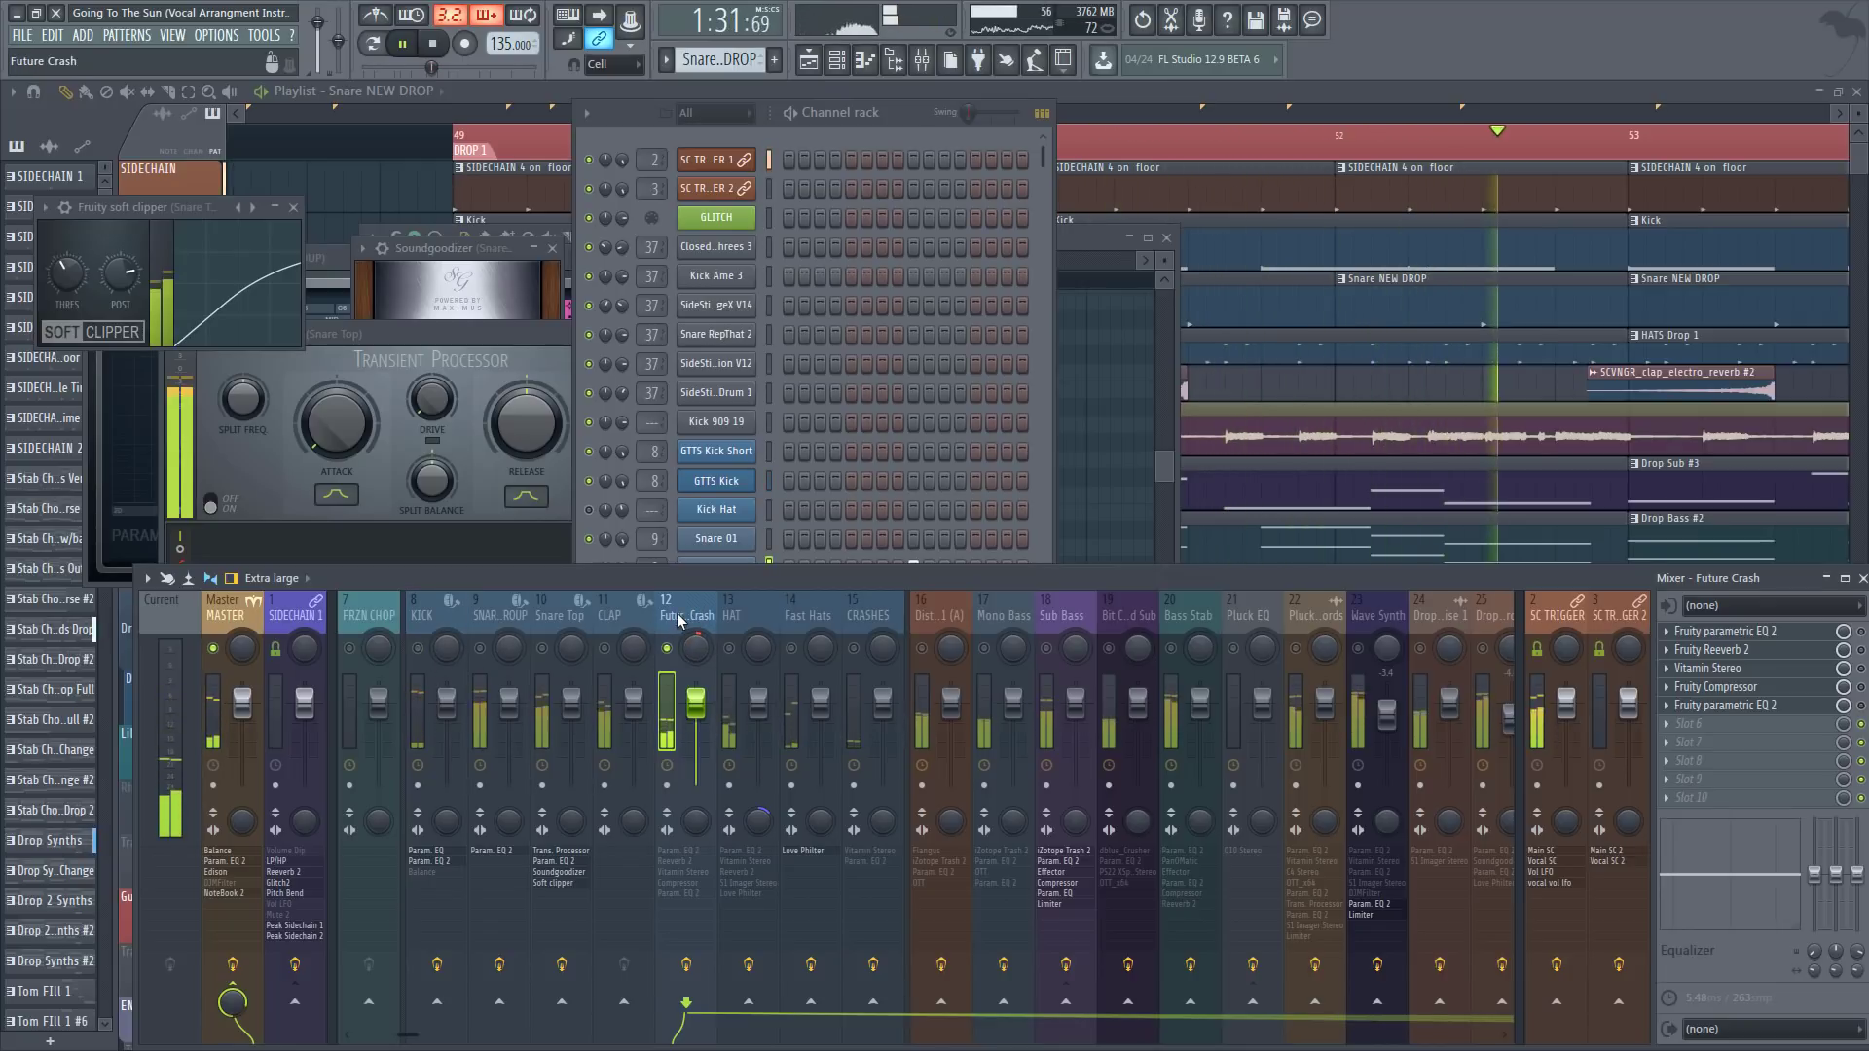
key("space")
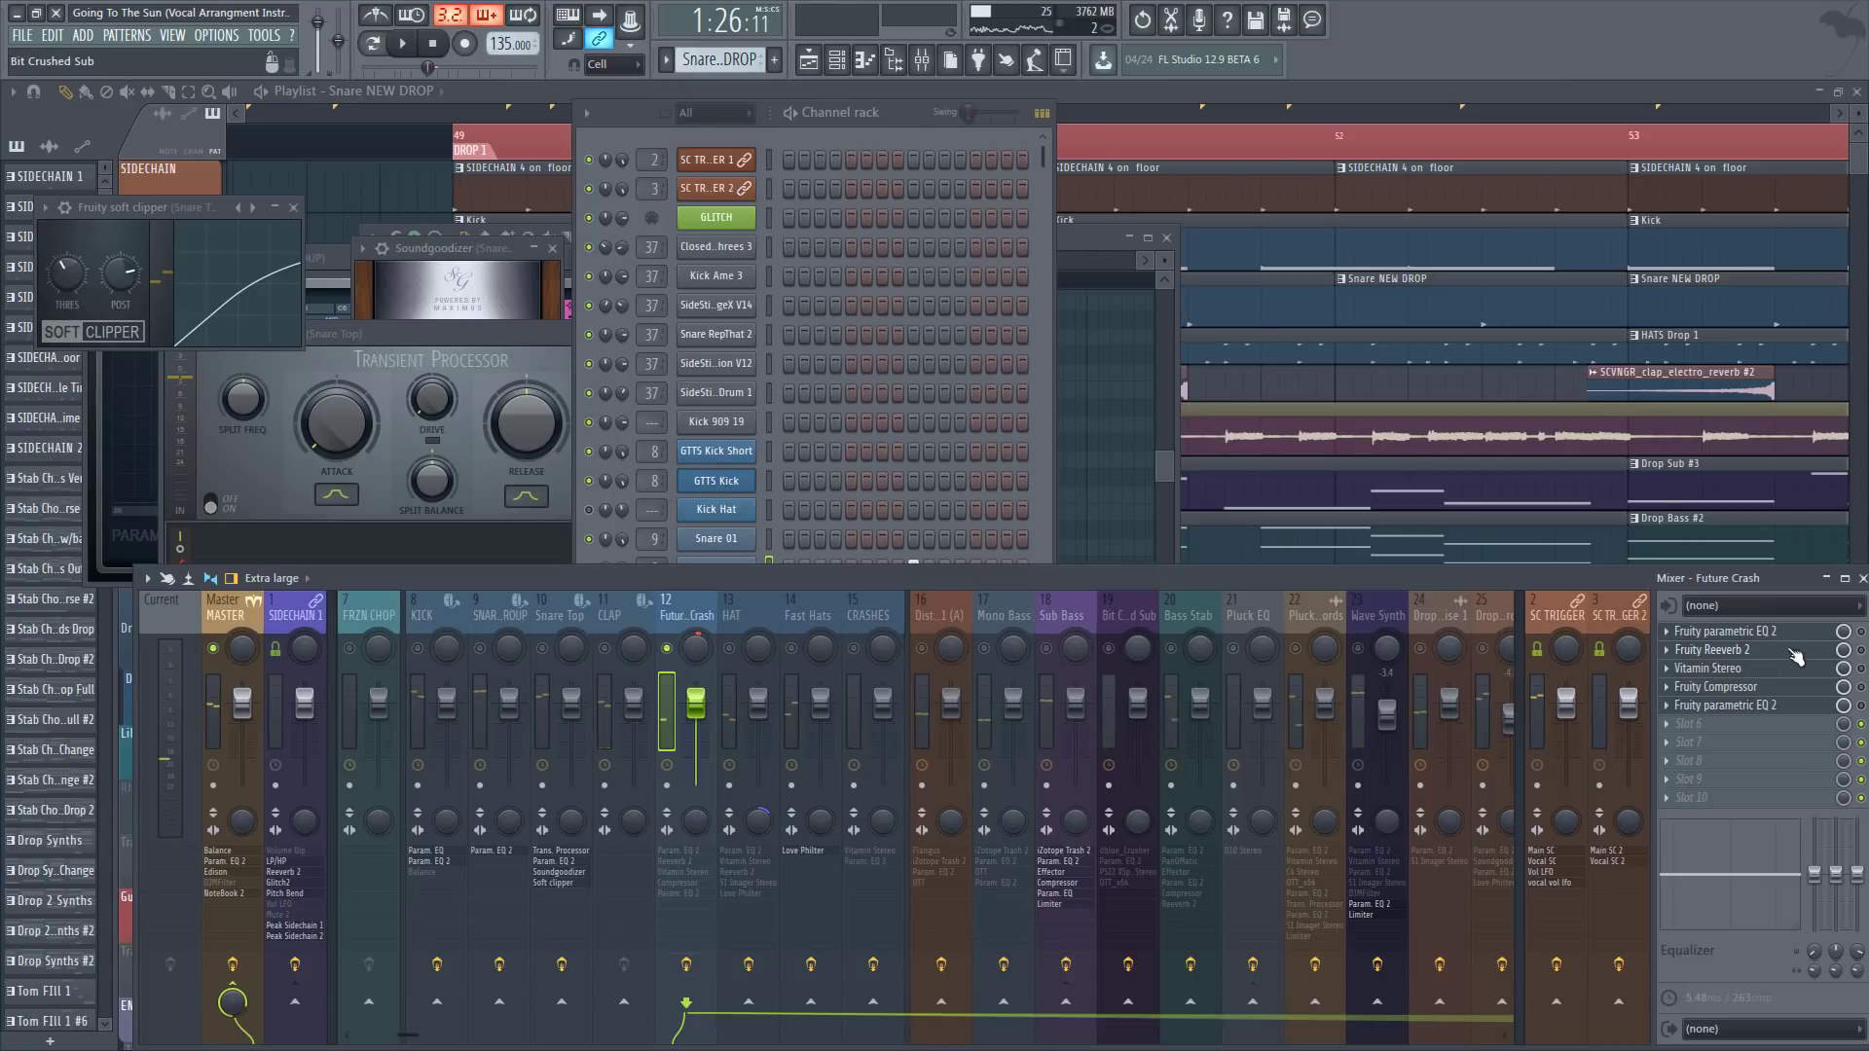
left_click(1806, 633)
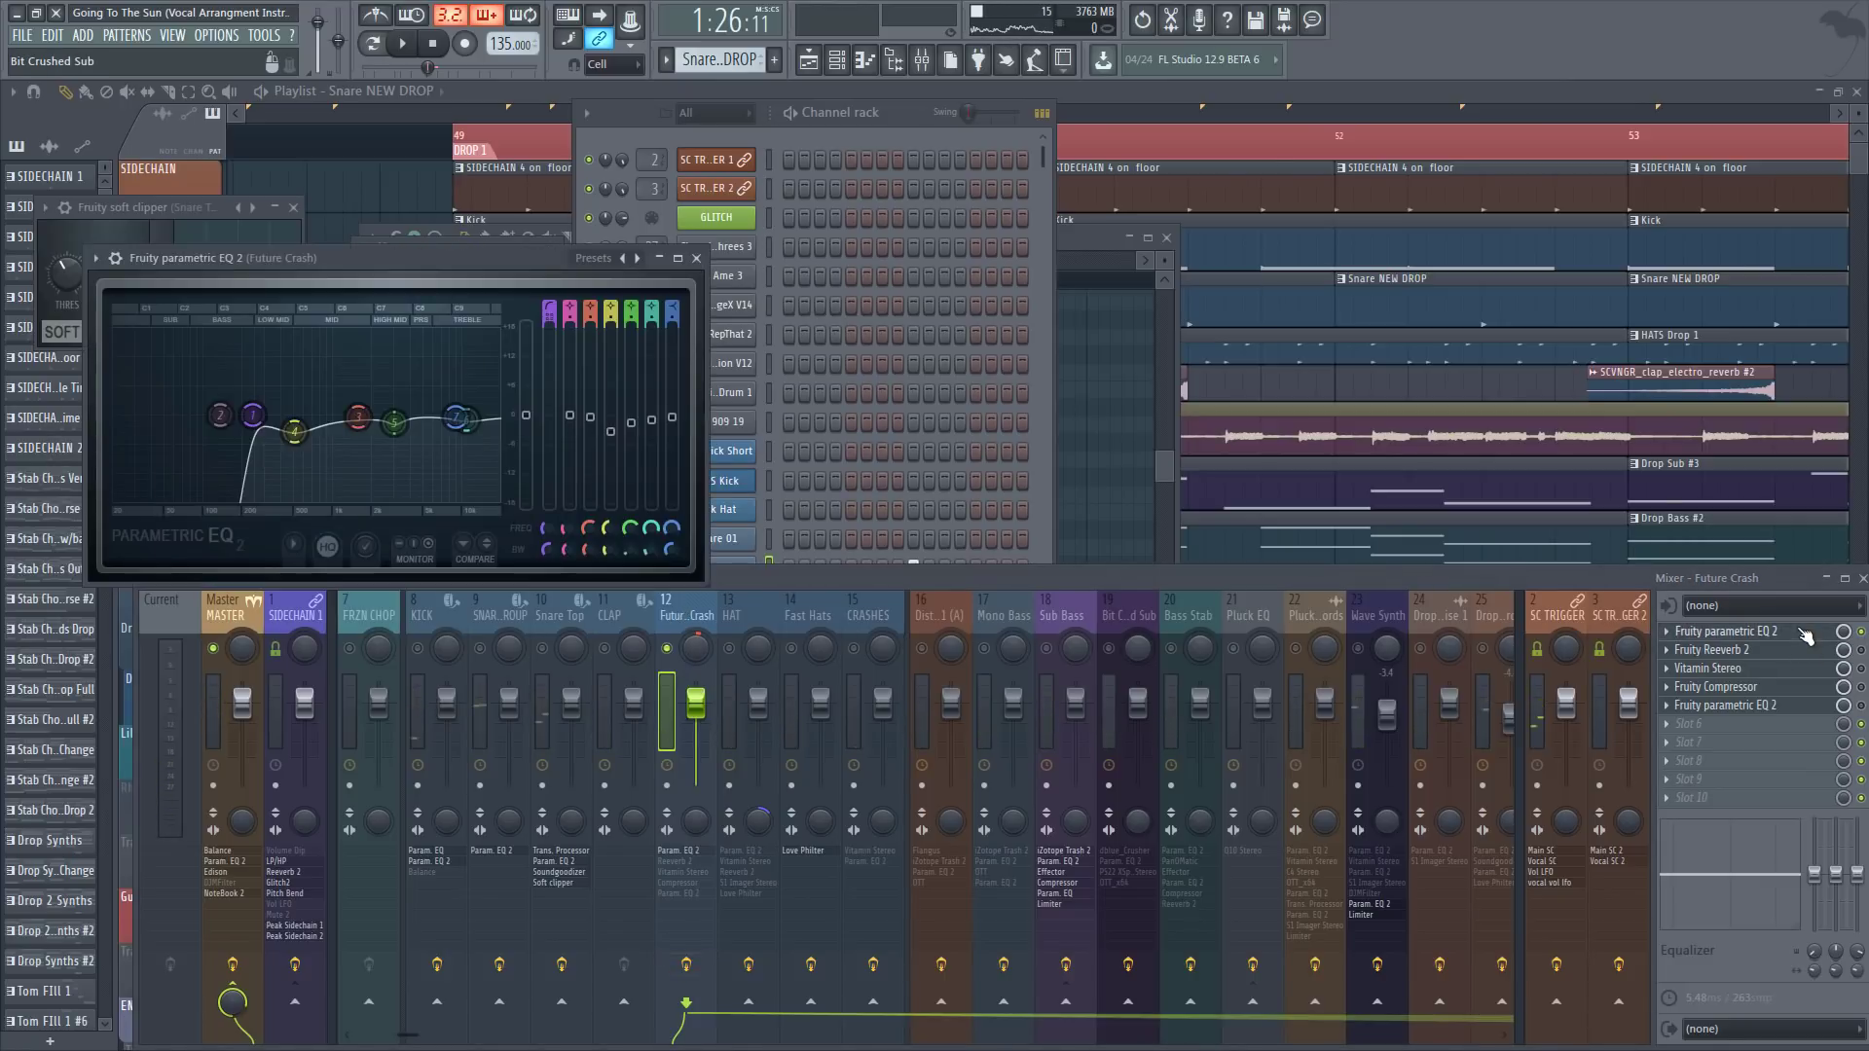
key("space")
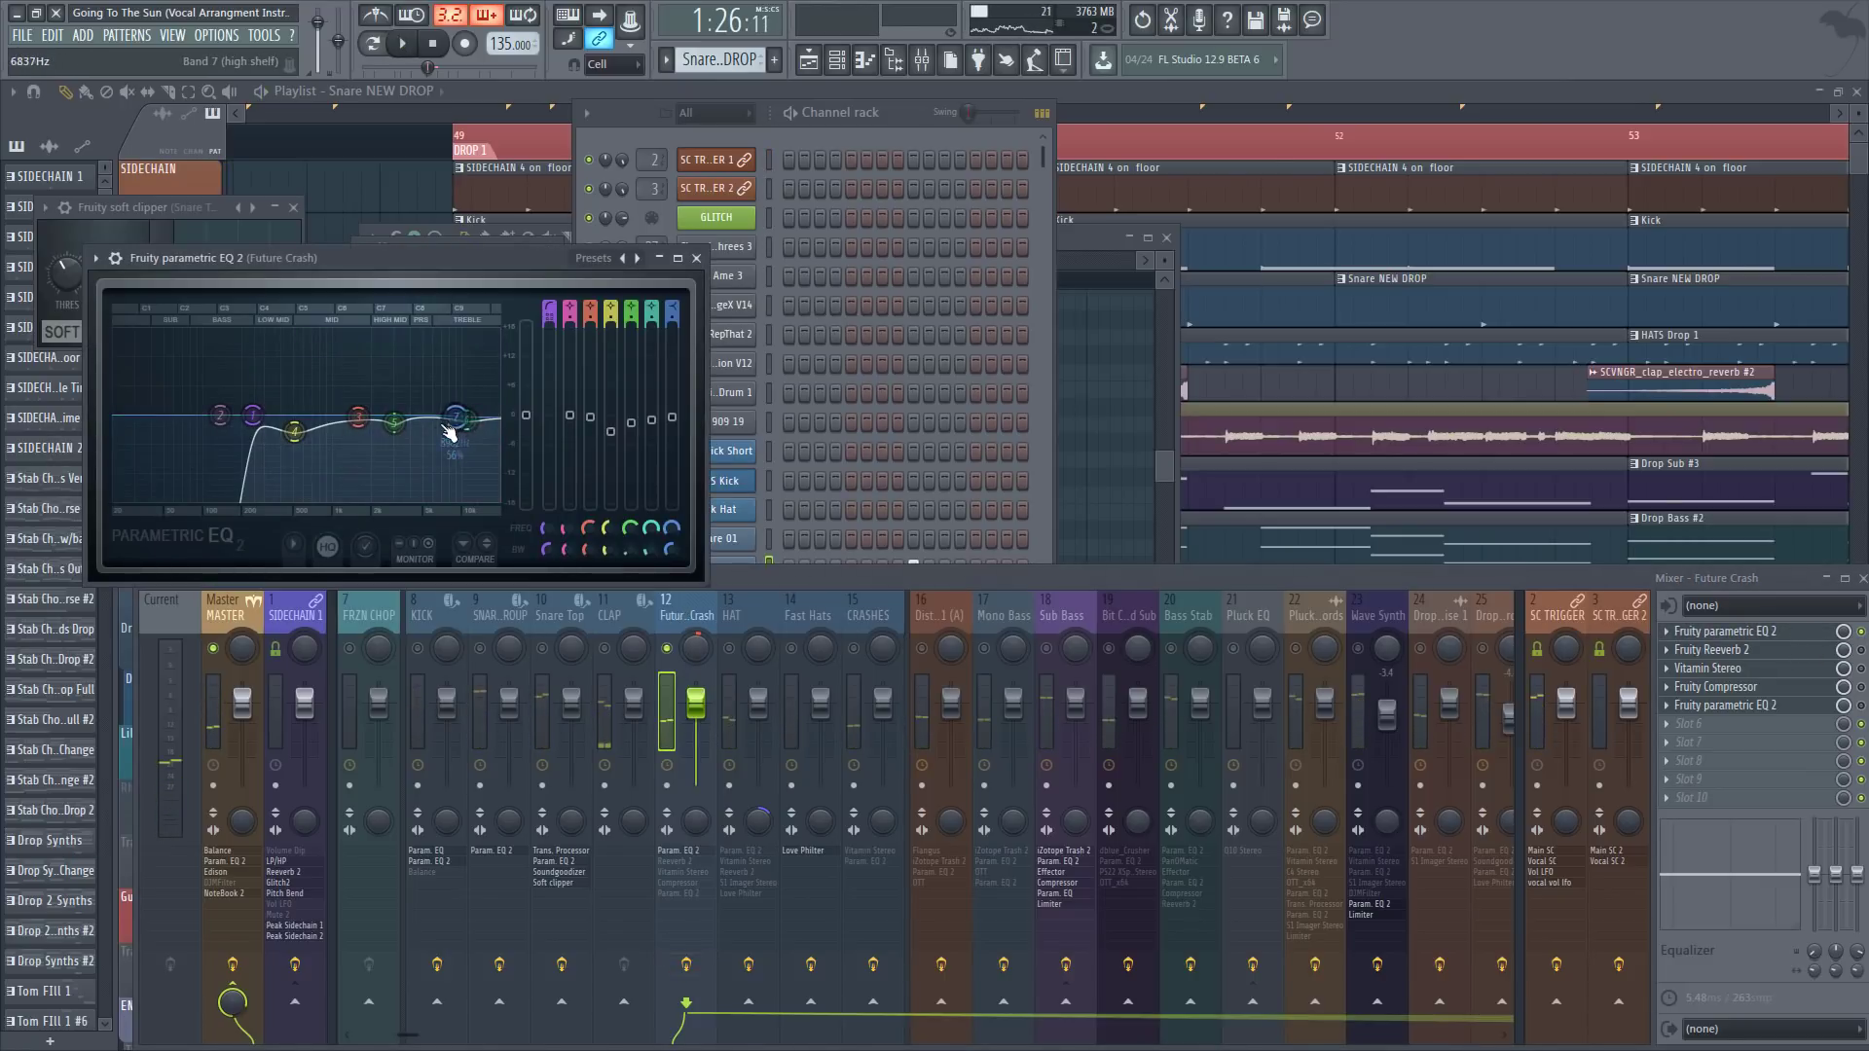
Step: Shift the high shelf and high-pass bands of the Future Crash's first EQ slightly higher in frequency while auditioning
key("space")
mouse_move(456, 416)
left_mouse_down()
mouse_move(461, 383)
mouse_move(459, 417)
left_mouse_up()
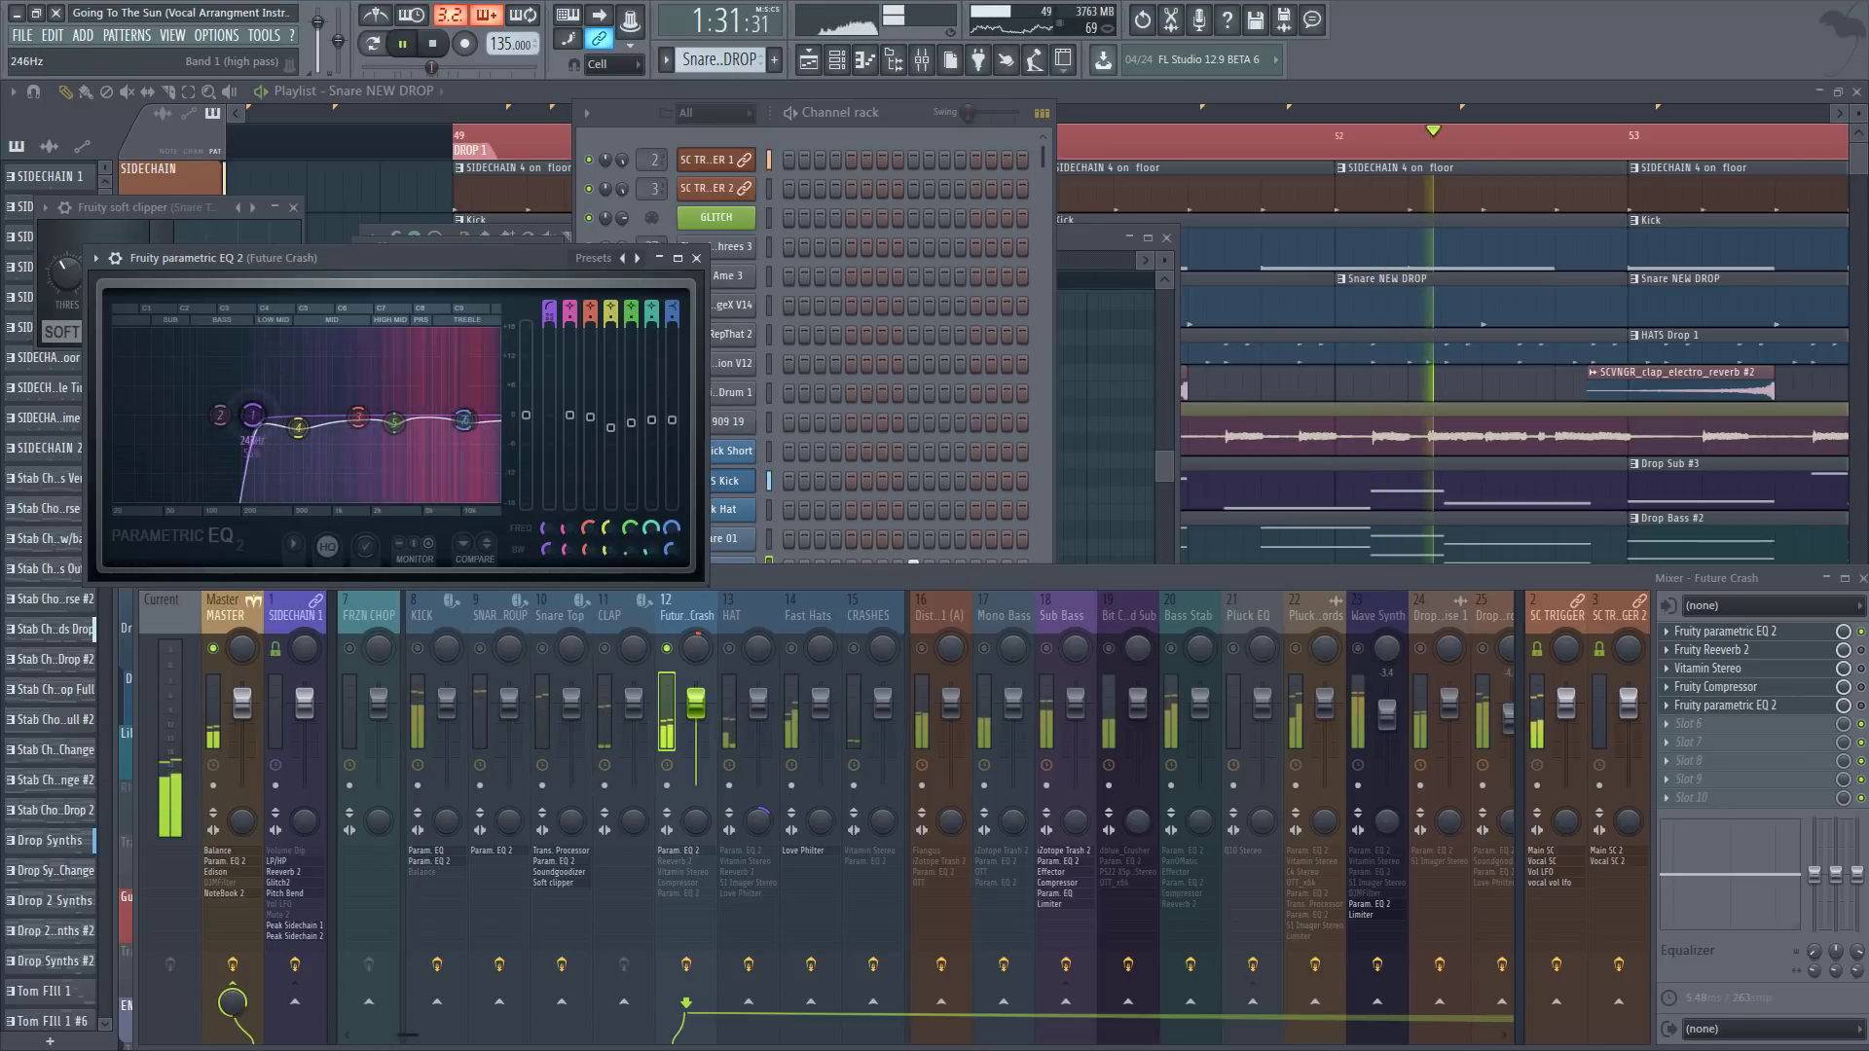
left_click_drag(251, 417, 258, 418)
key("space")
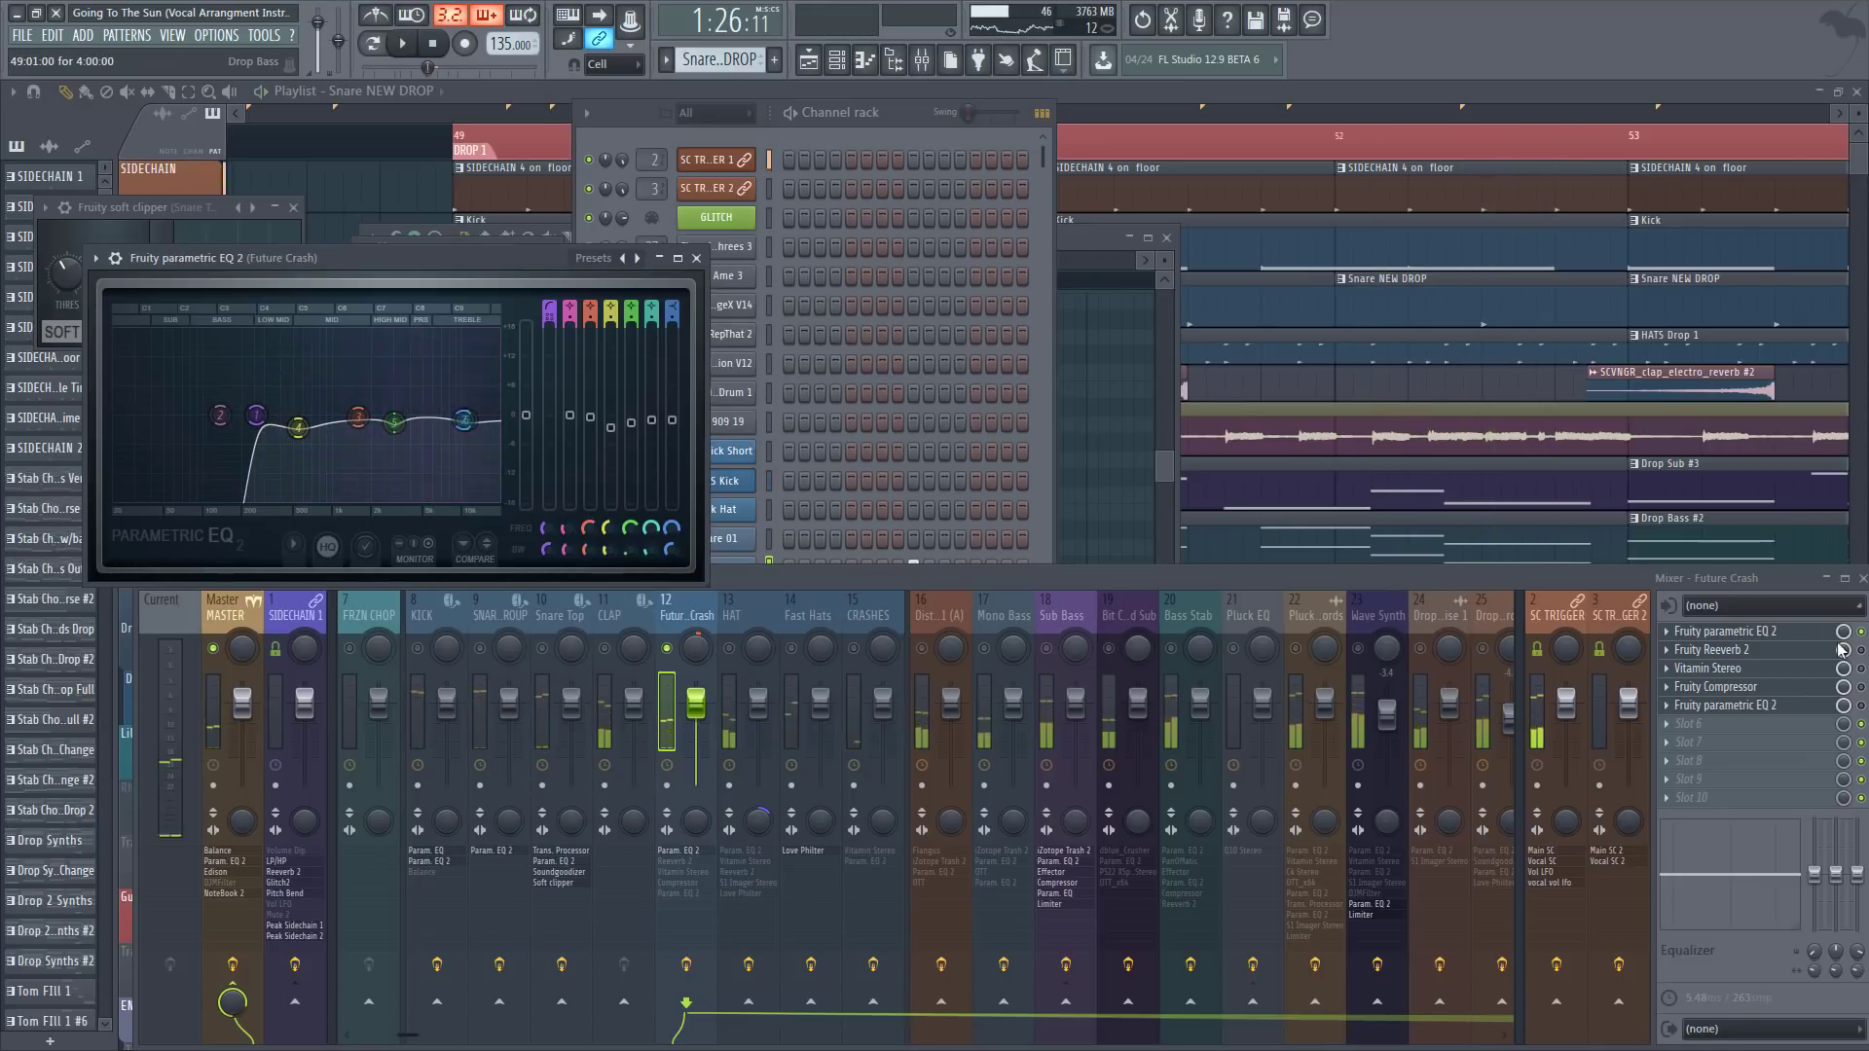
Step: Enable Fruity Reeverb 2 and Vitamin Stereo on the Future Crash, and solo Vitamin's HI and HIMID bands for auditioning
left_click(1743, 668)
left_click(1743, 649)
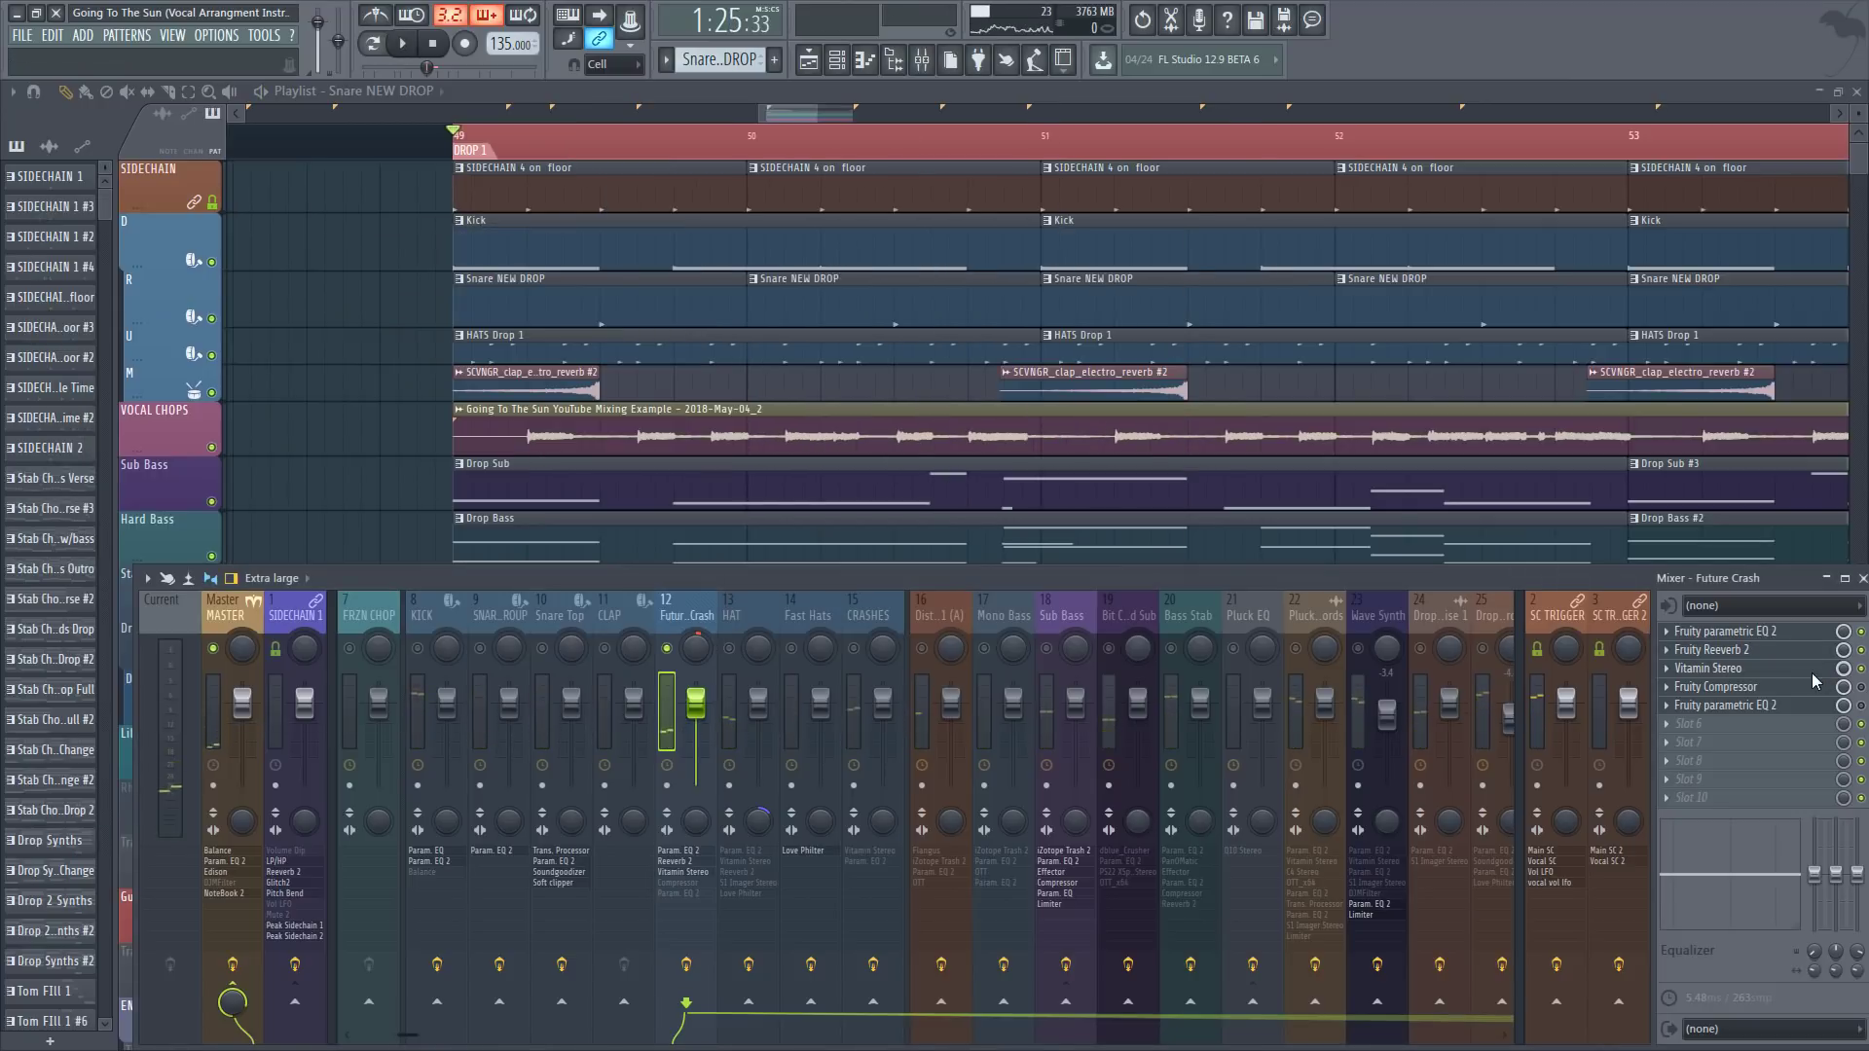
left_click(1708, 667)
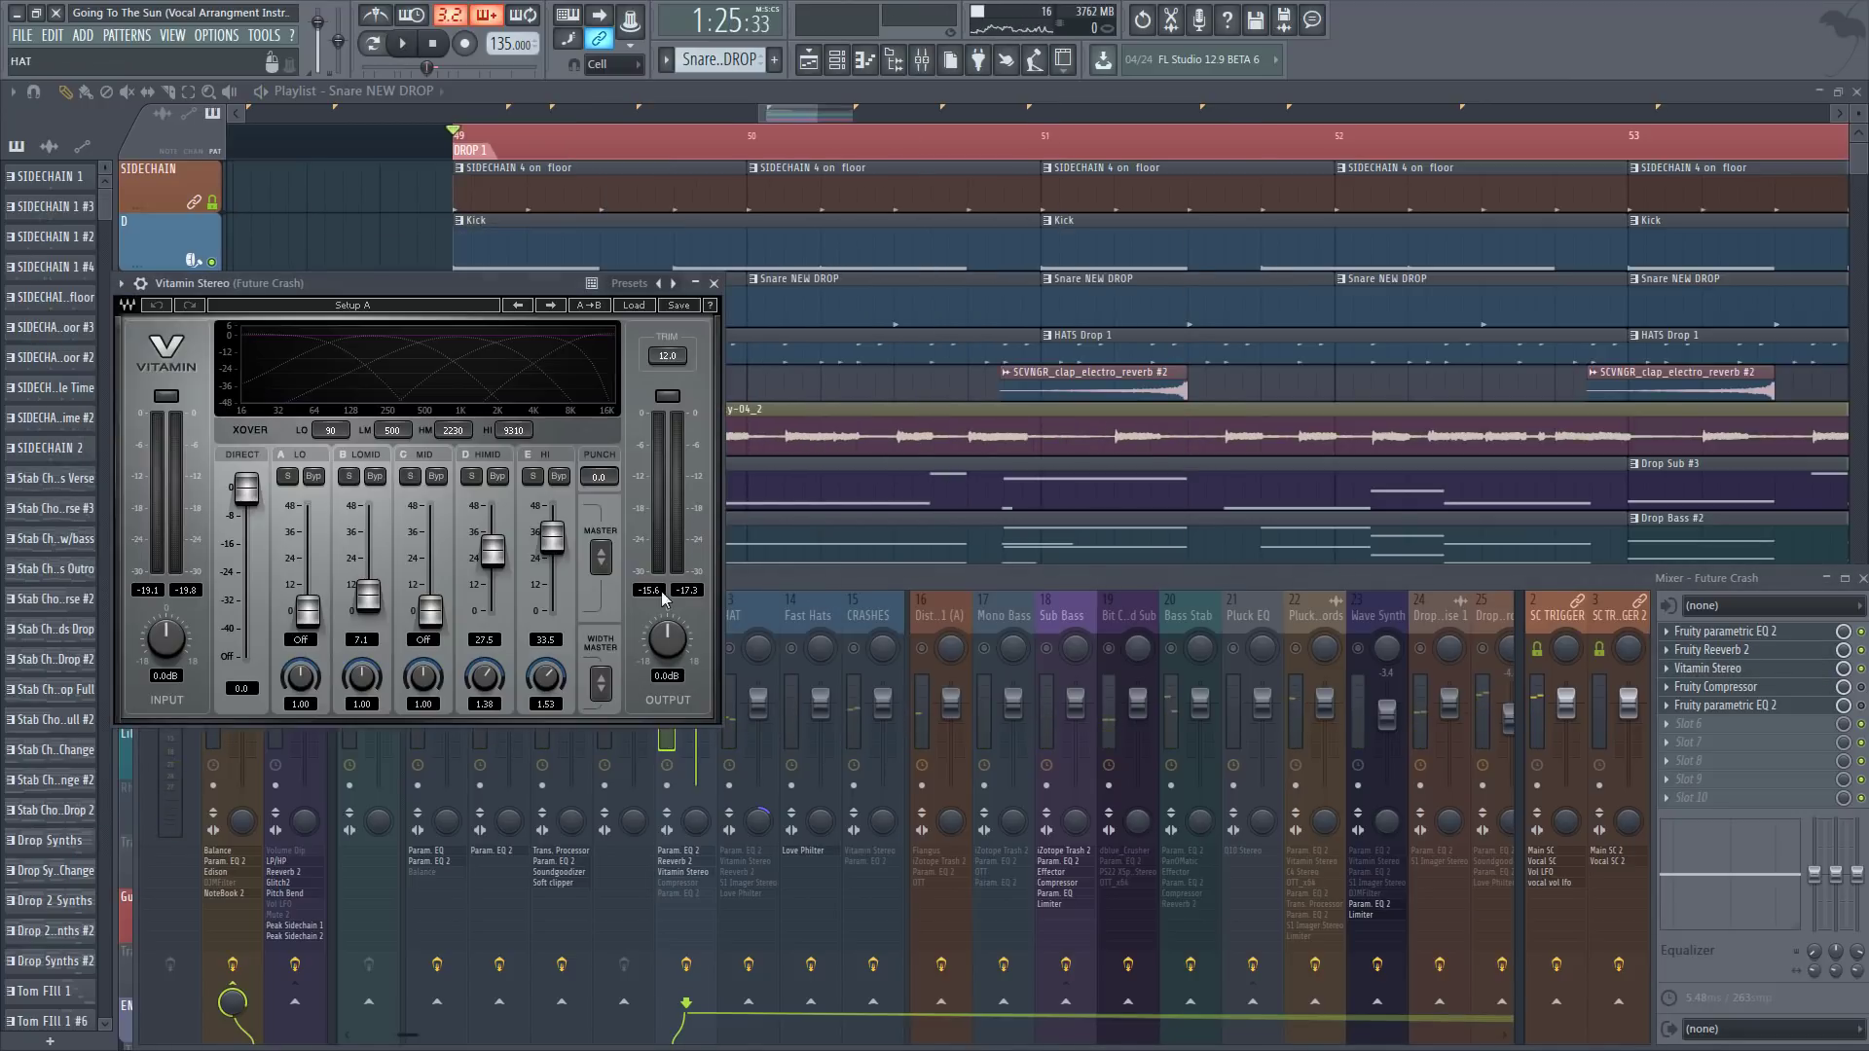
key("space")
key("space")
left_click(532, 476)
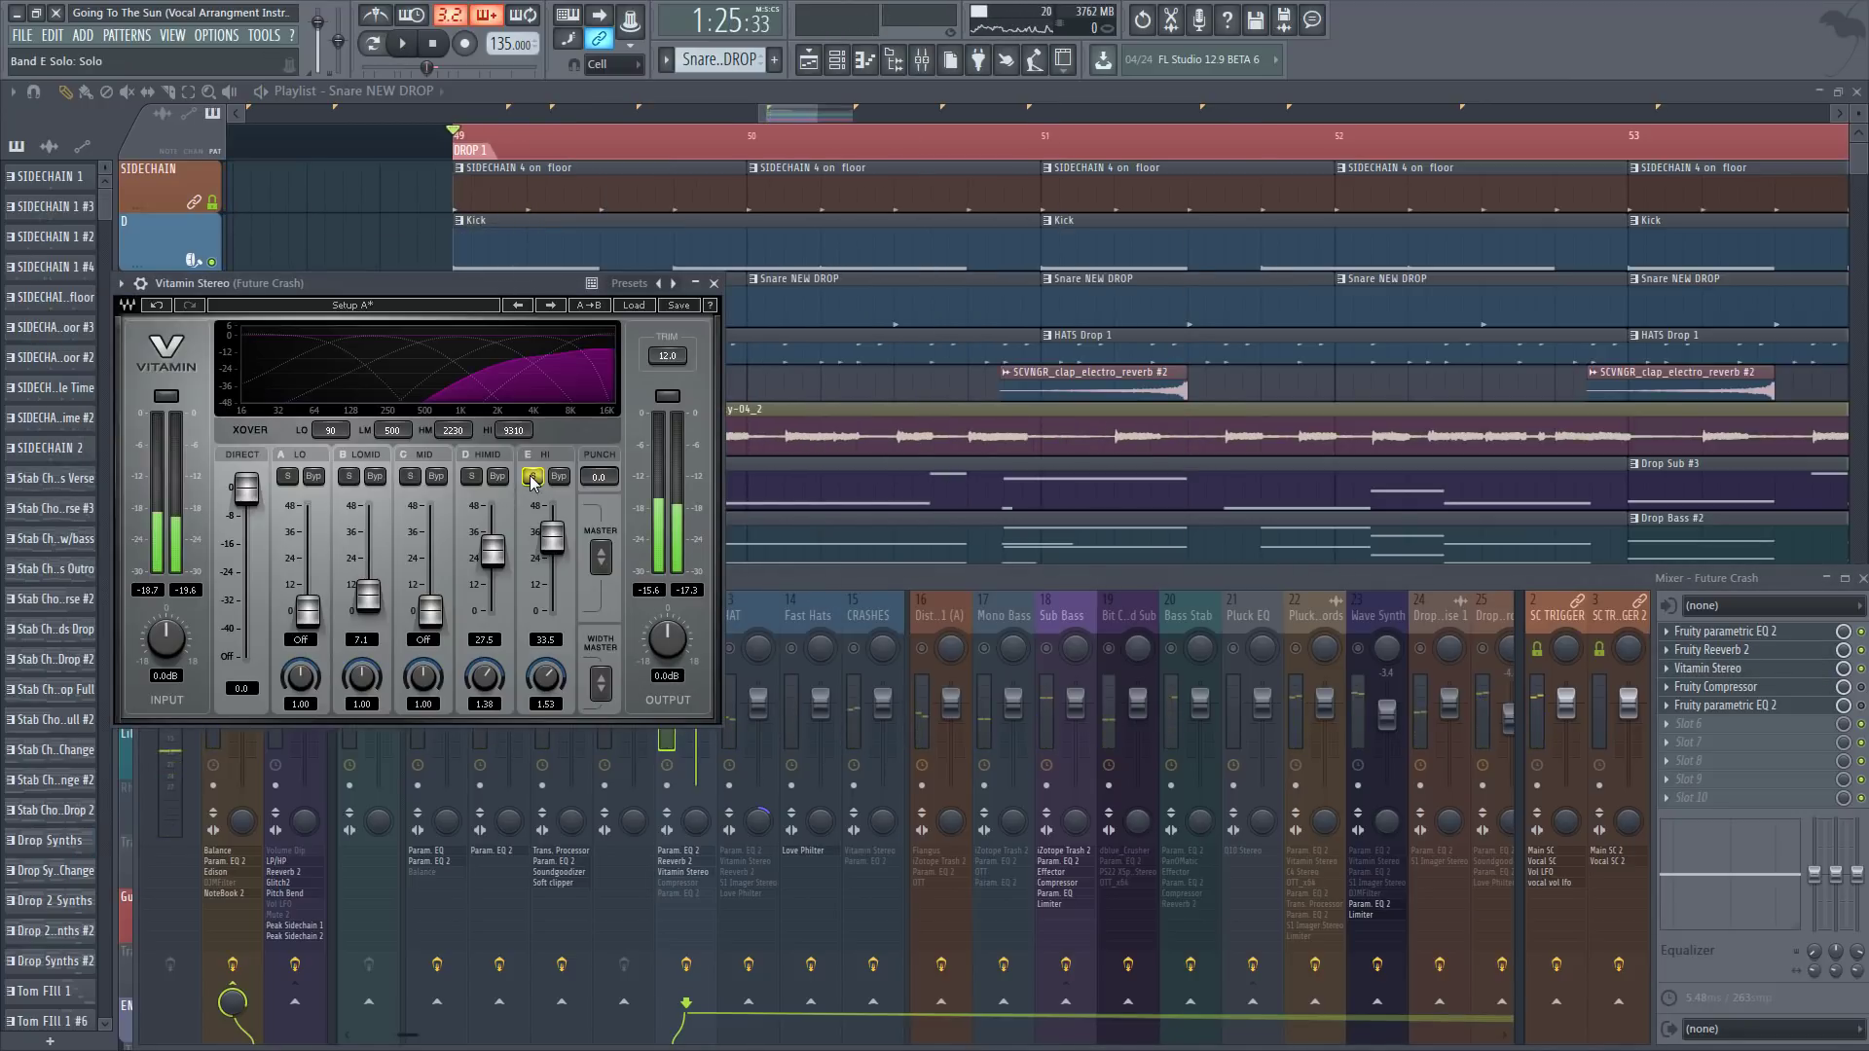
left_click(473, 476)
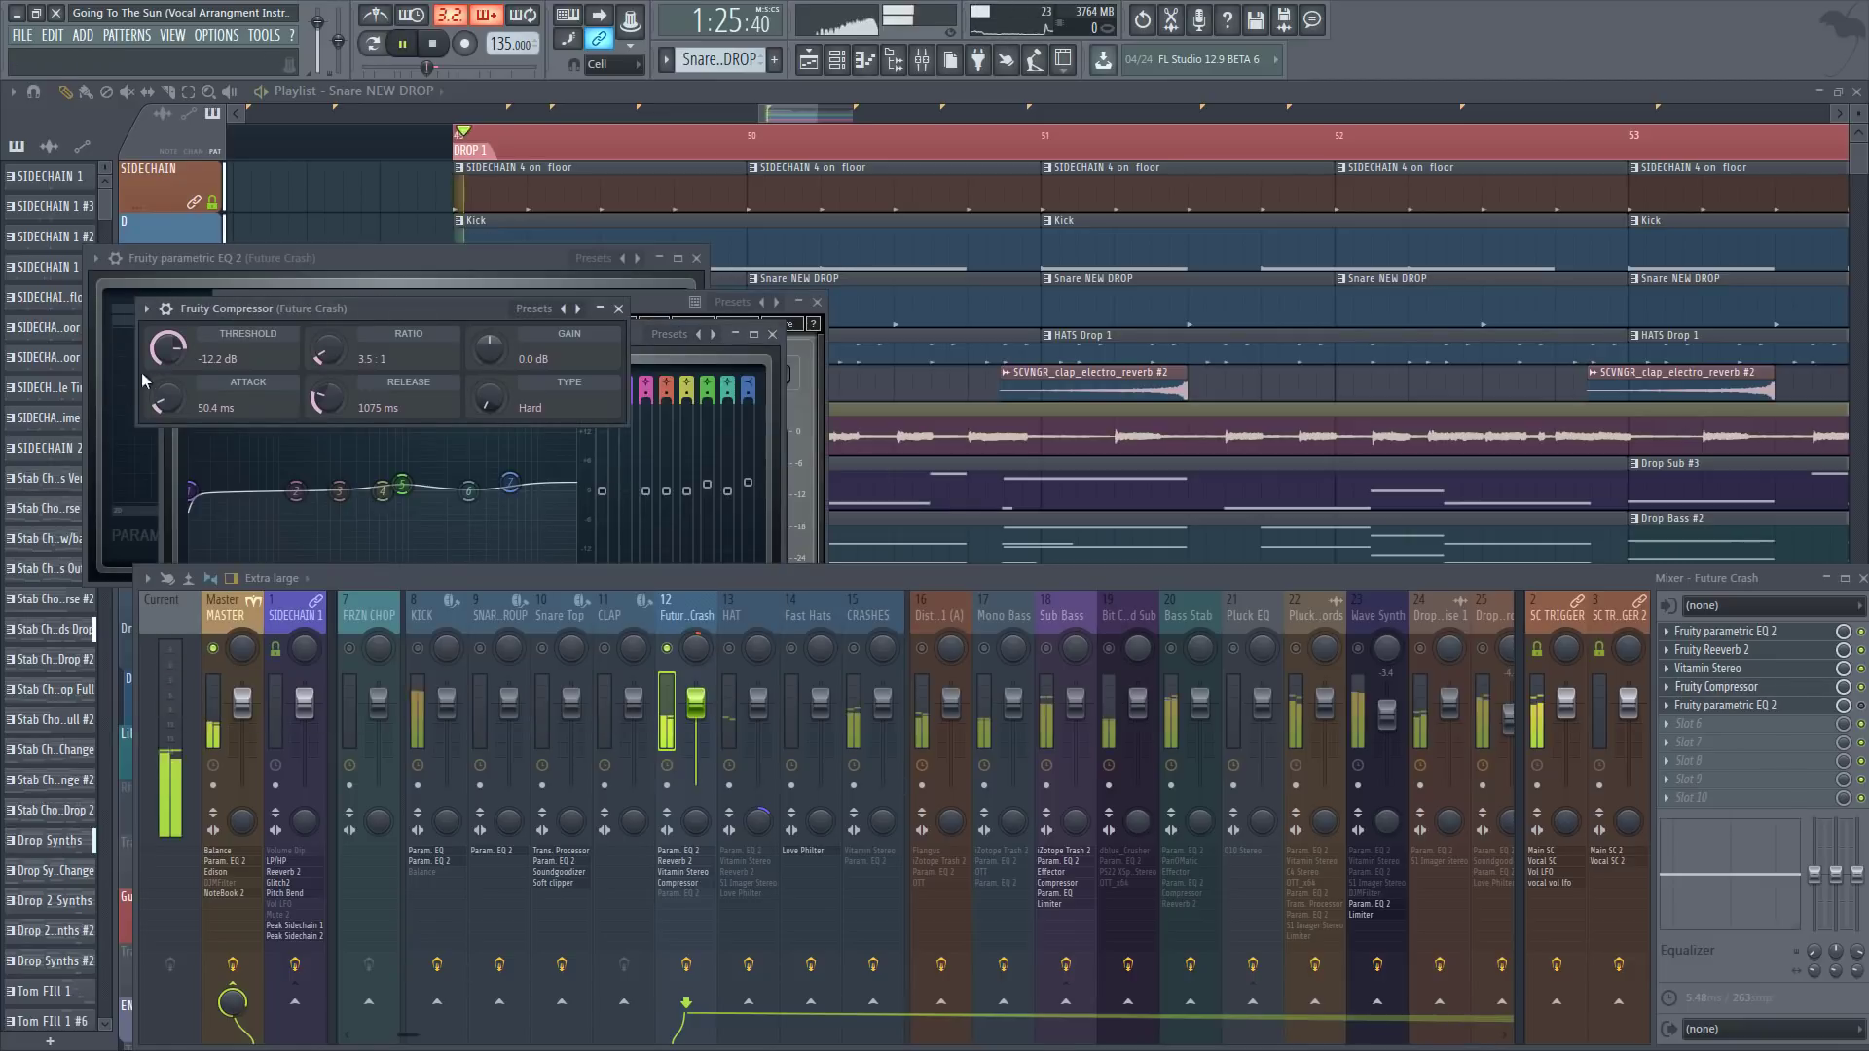
Step: Set the Future Crash compressor's threshold to -12.0 dB, and audition the track with its second Fruity parametric EQ 2
left_click_drag(168, 350, 168, 242)
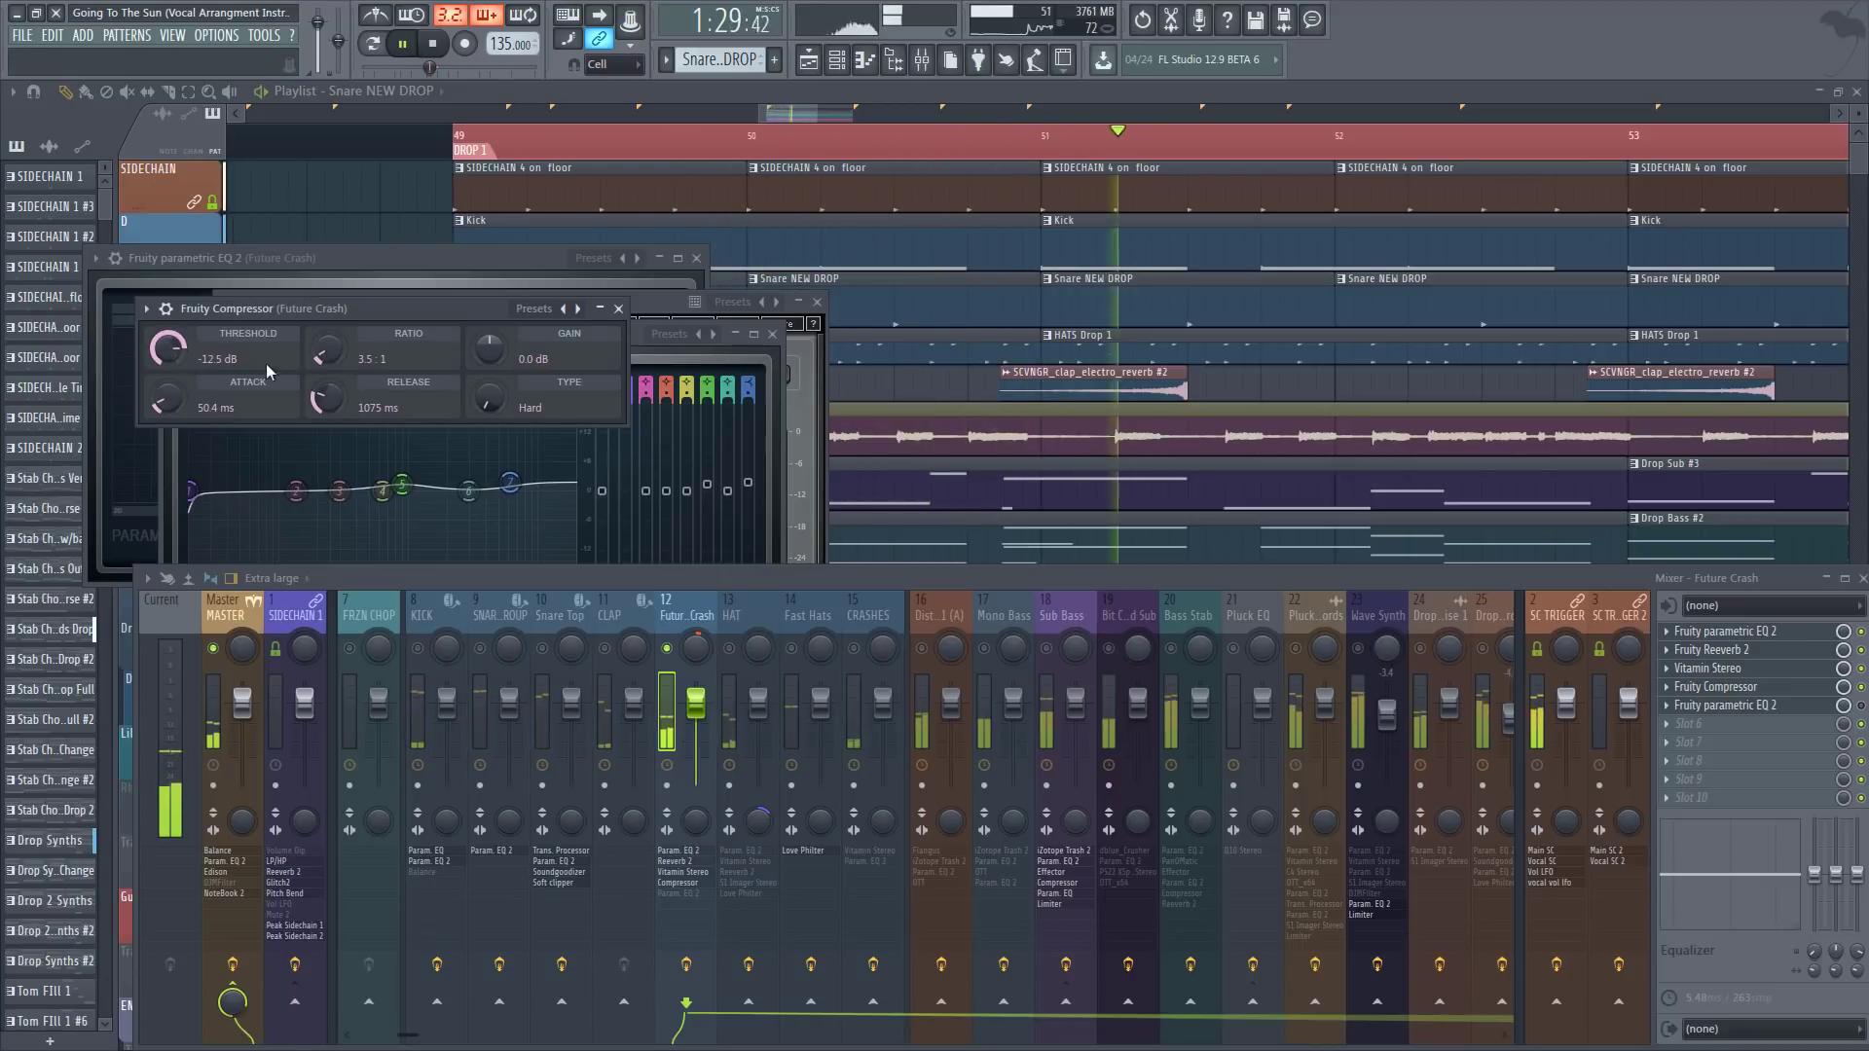
key("space")
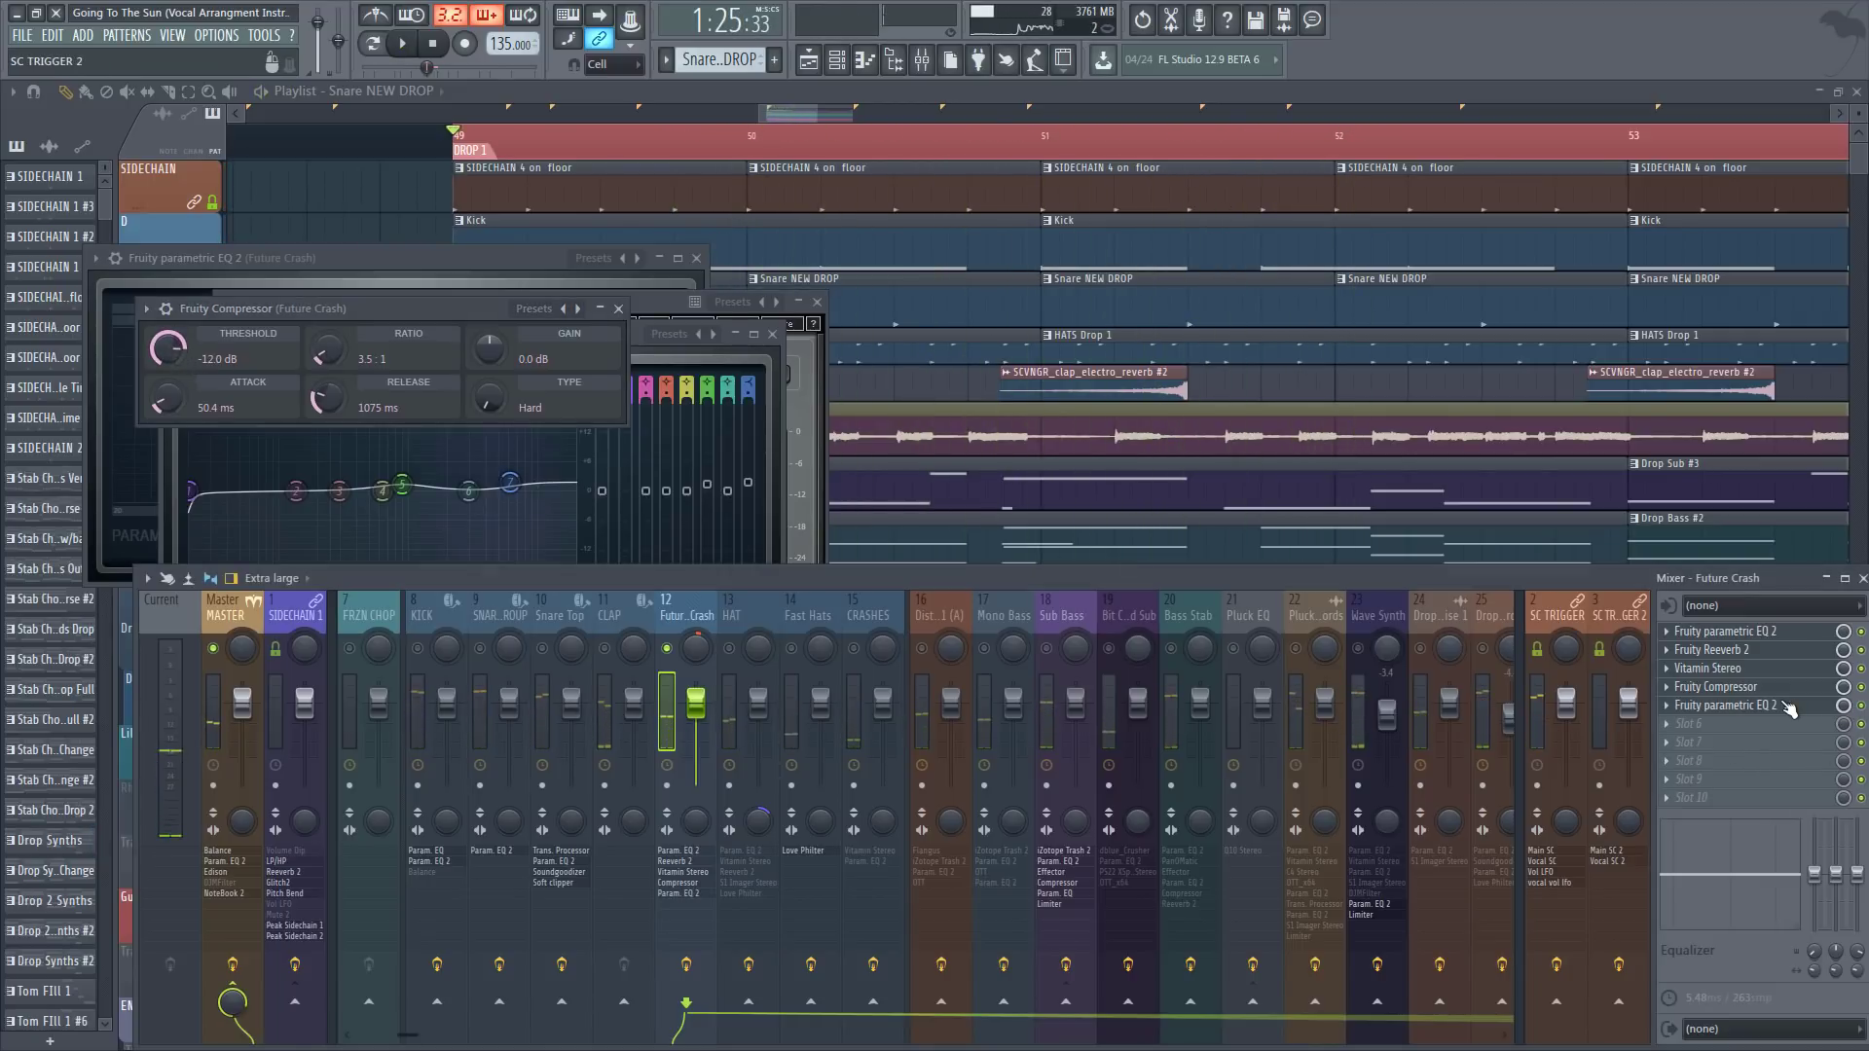
left_click(1723, 704)
key("space")
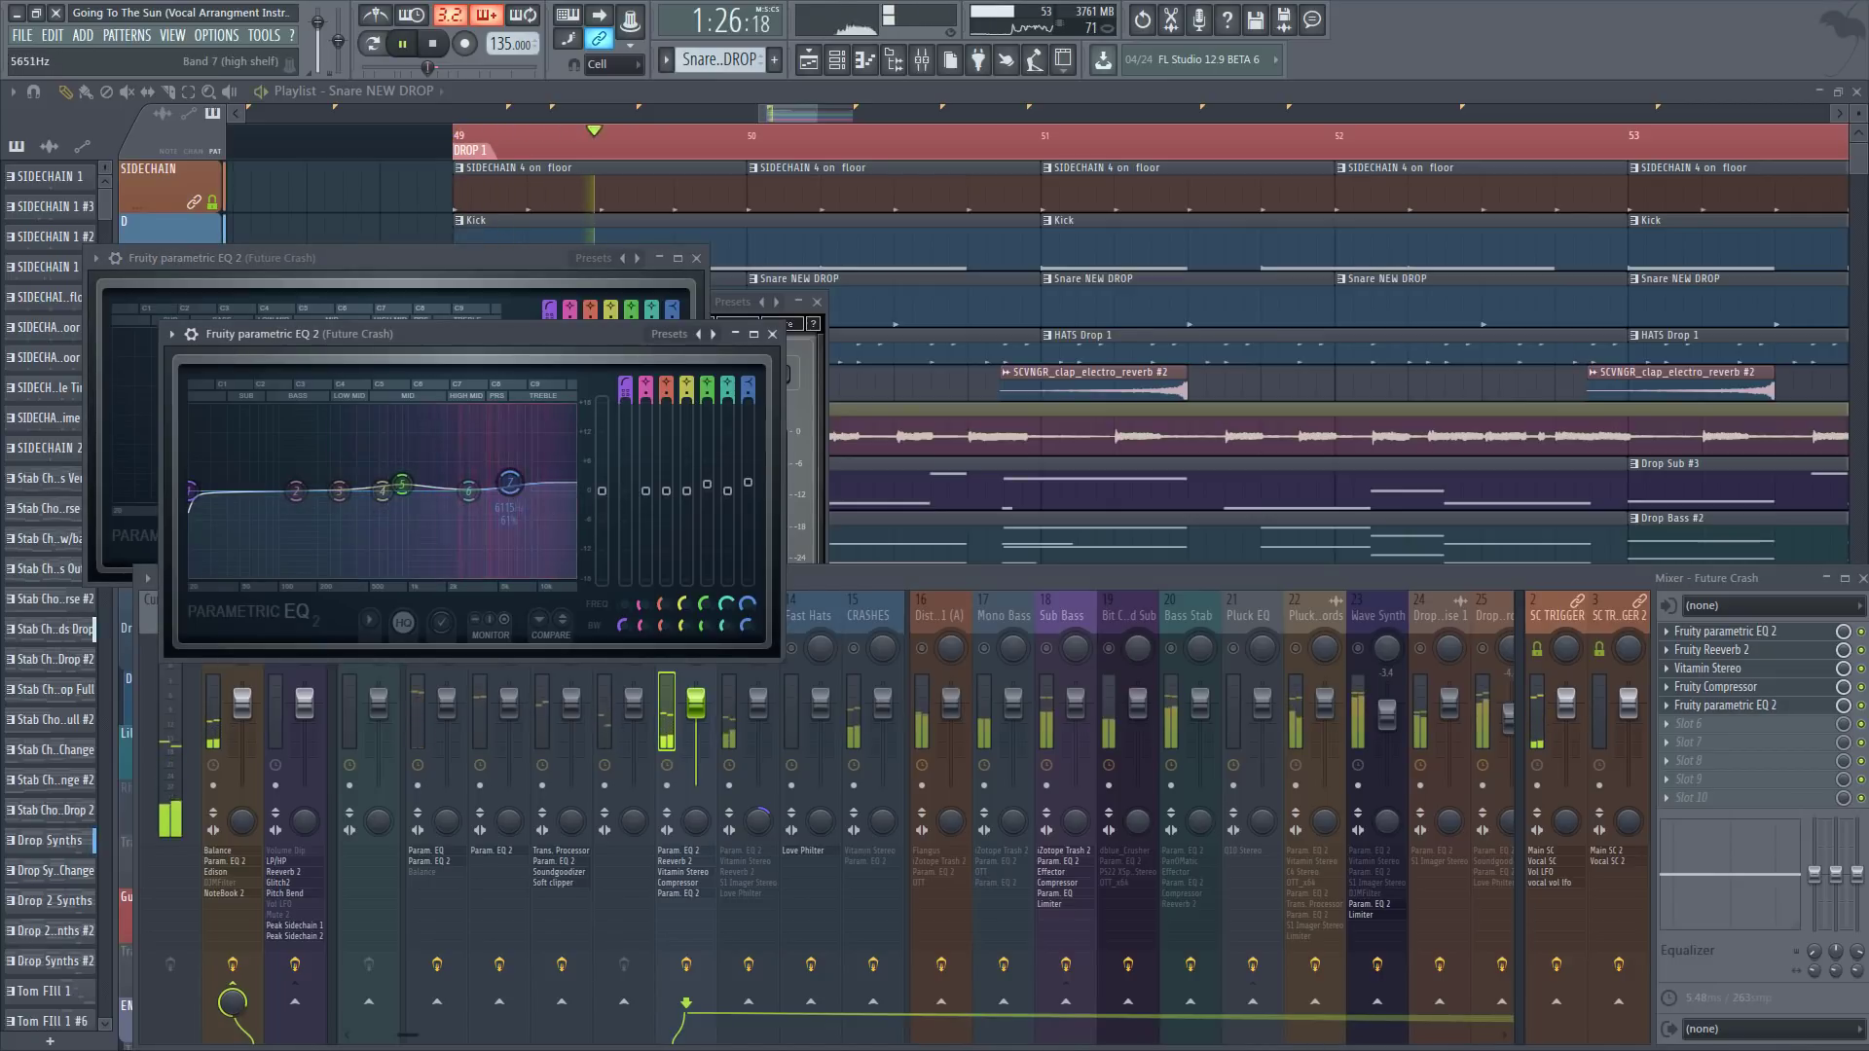
left_click(886, 584)
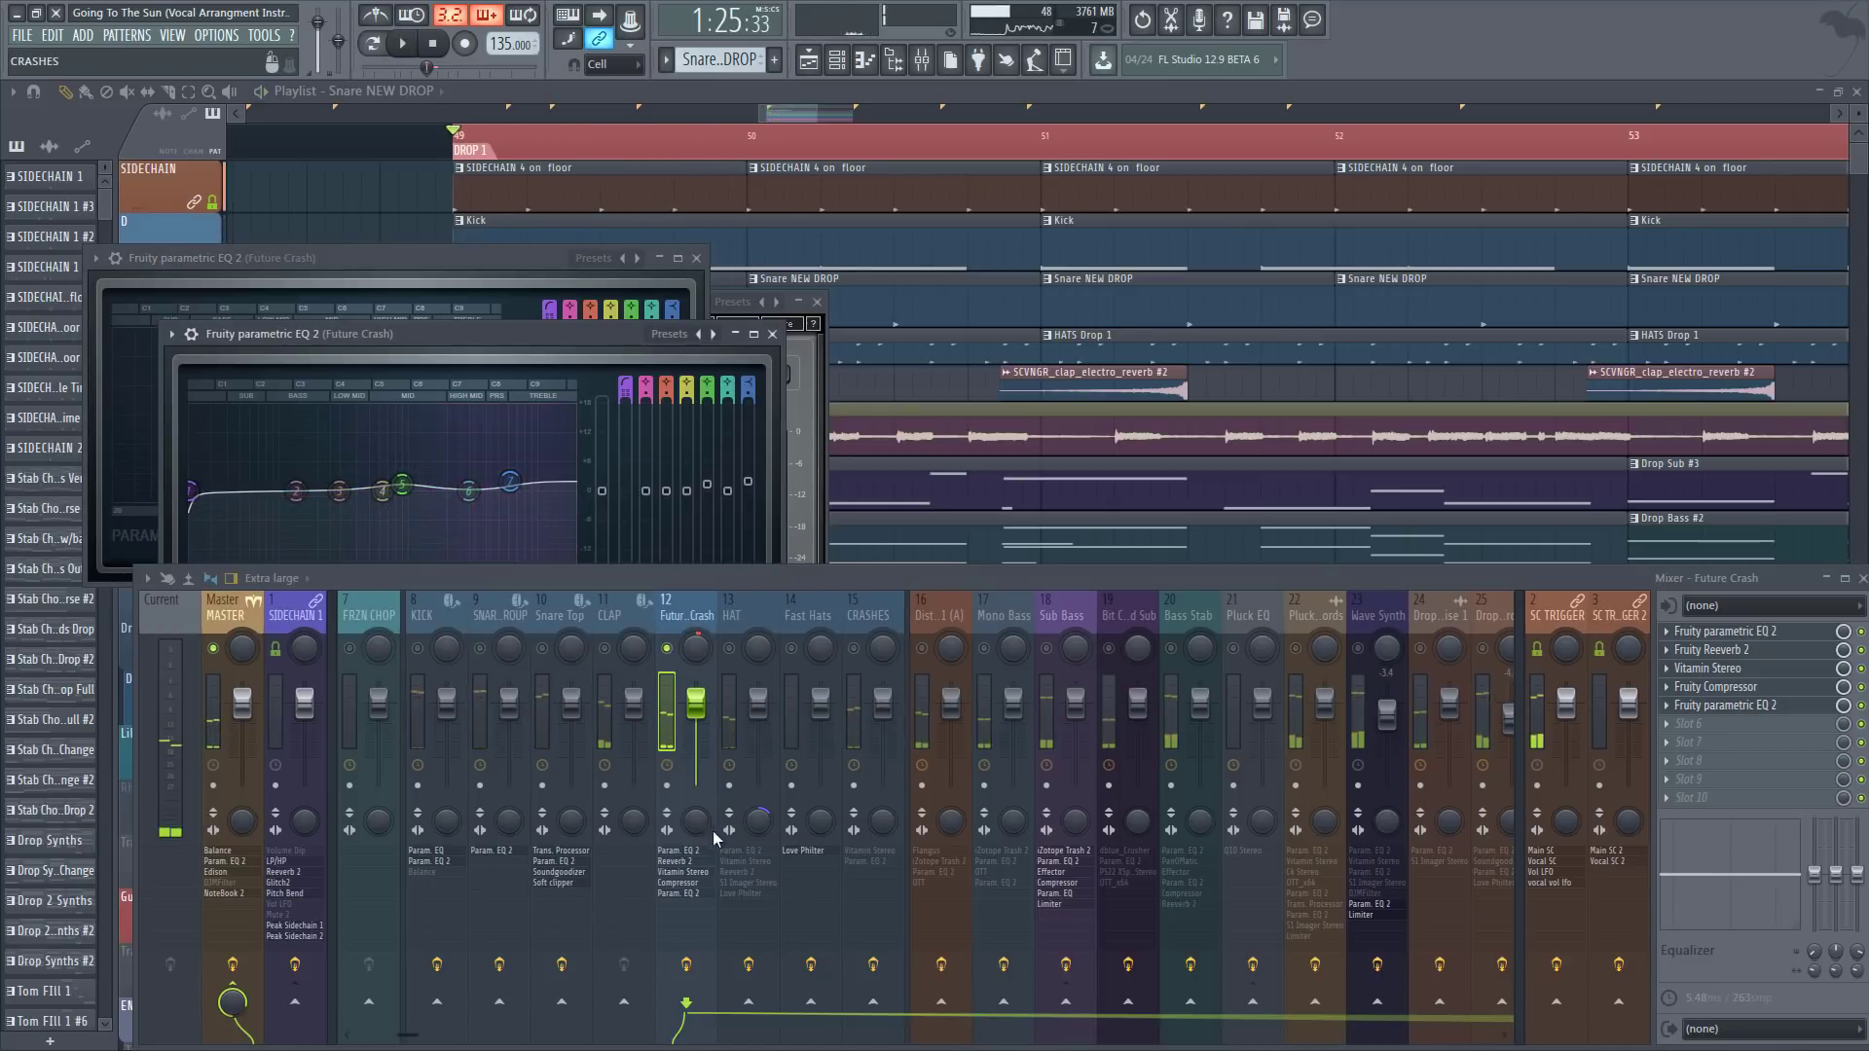
Step: Compare the Future Crash playback with its whole effects chain disabled and enabled
left_click(691, 966)
key("space")
left_click(692, 966)
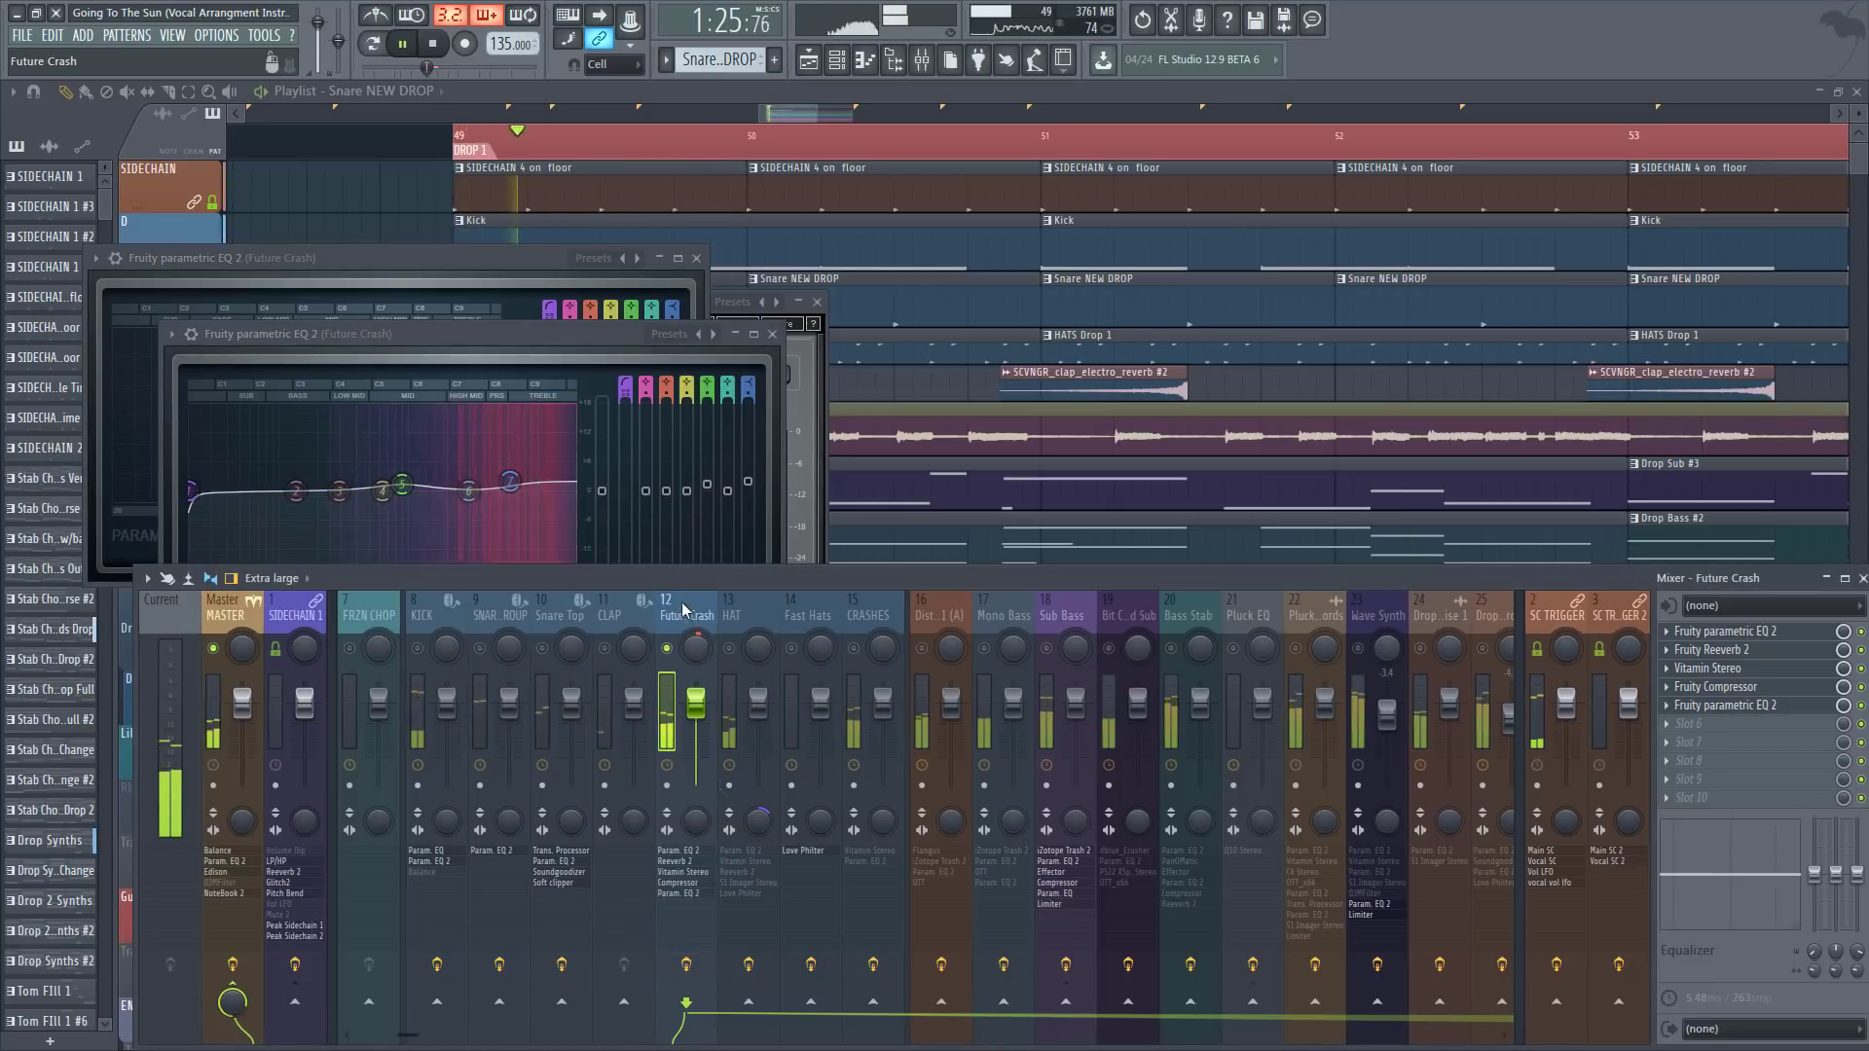
key("space")
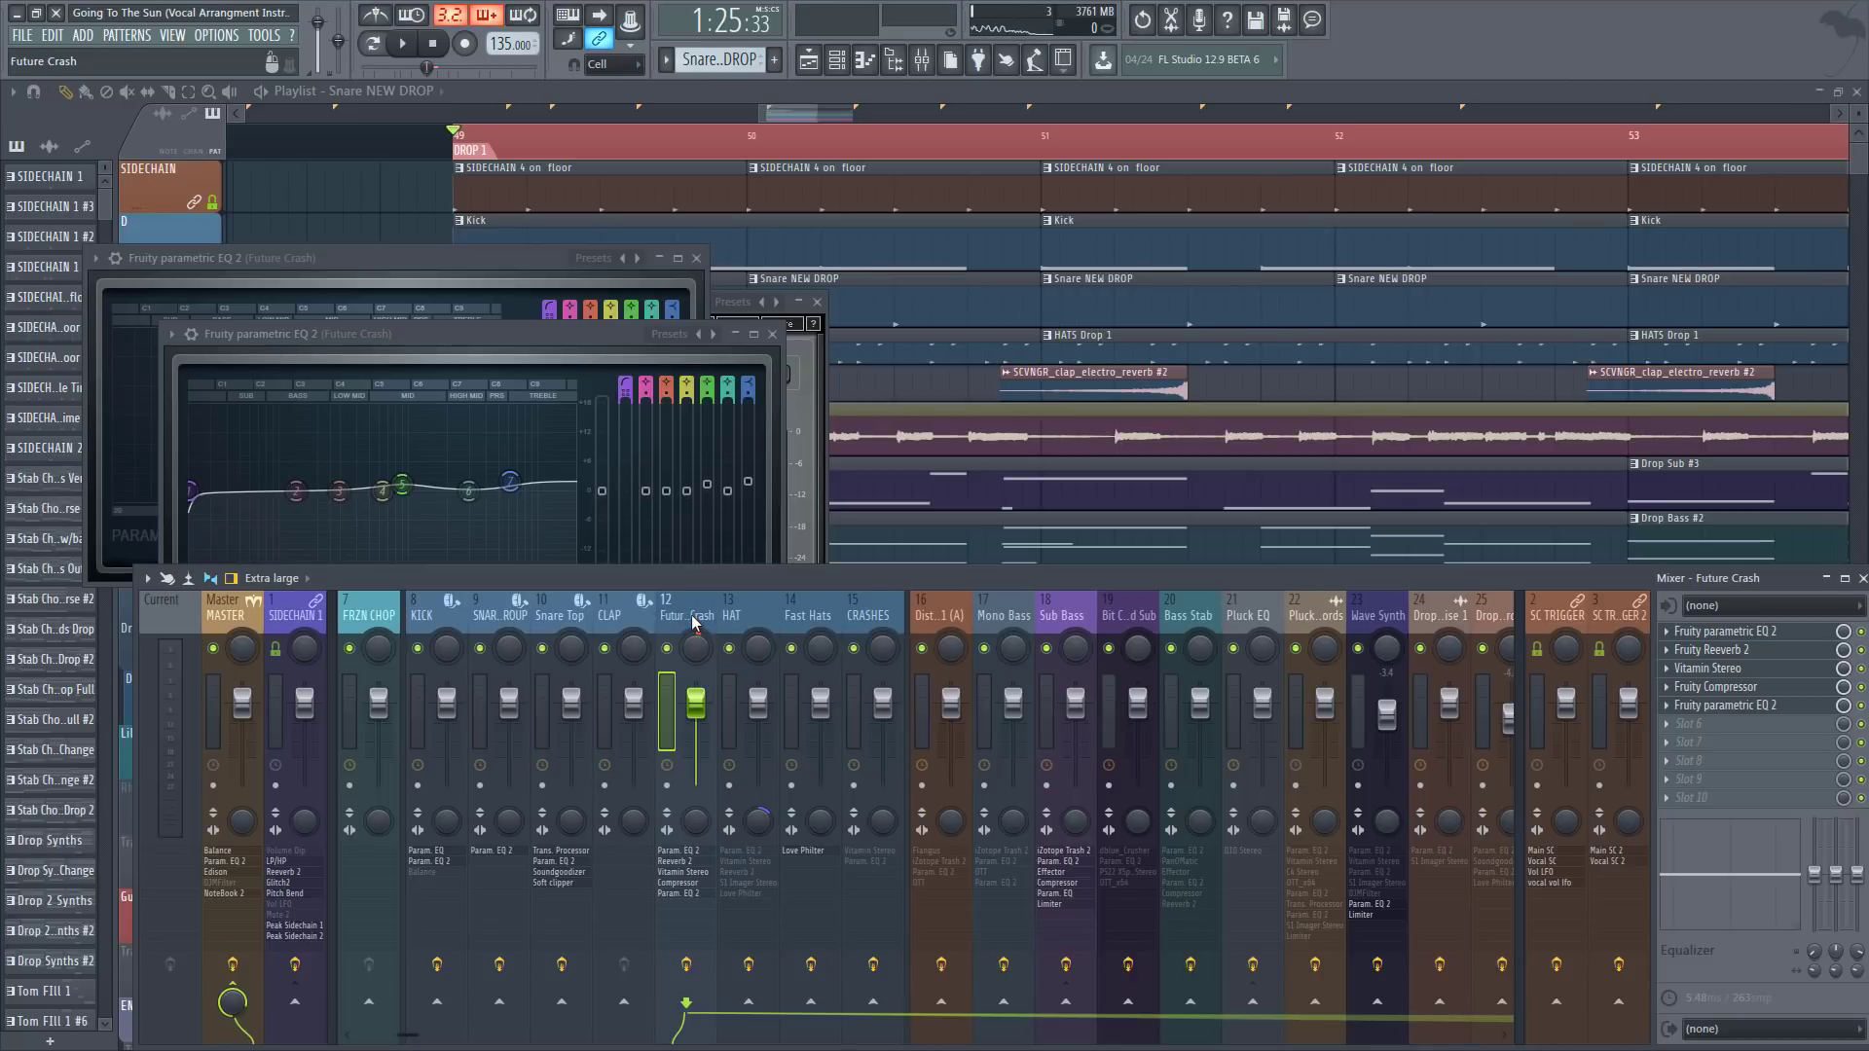
Step: Solo the HAT mixer track and audition it with its effects bypassed
right_click(732, 650)
key("space")
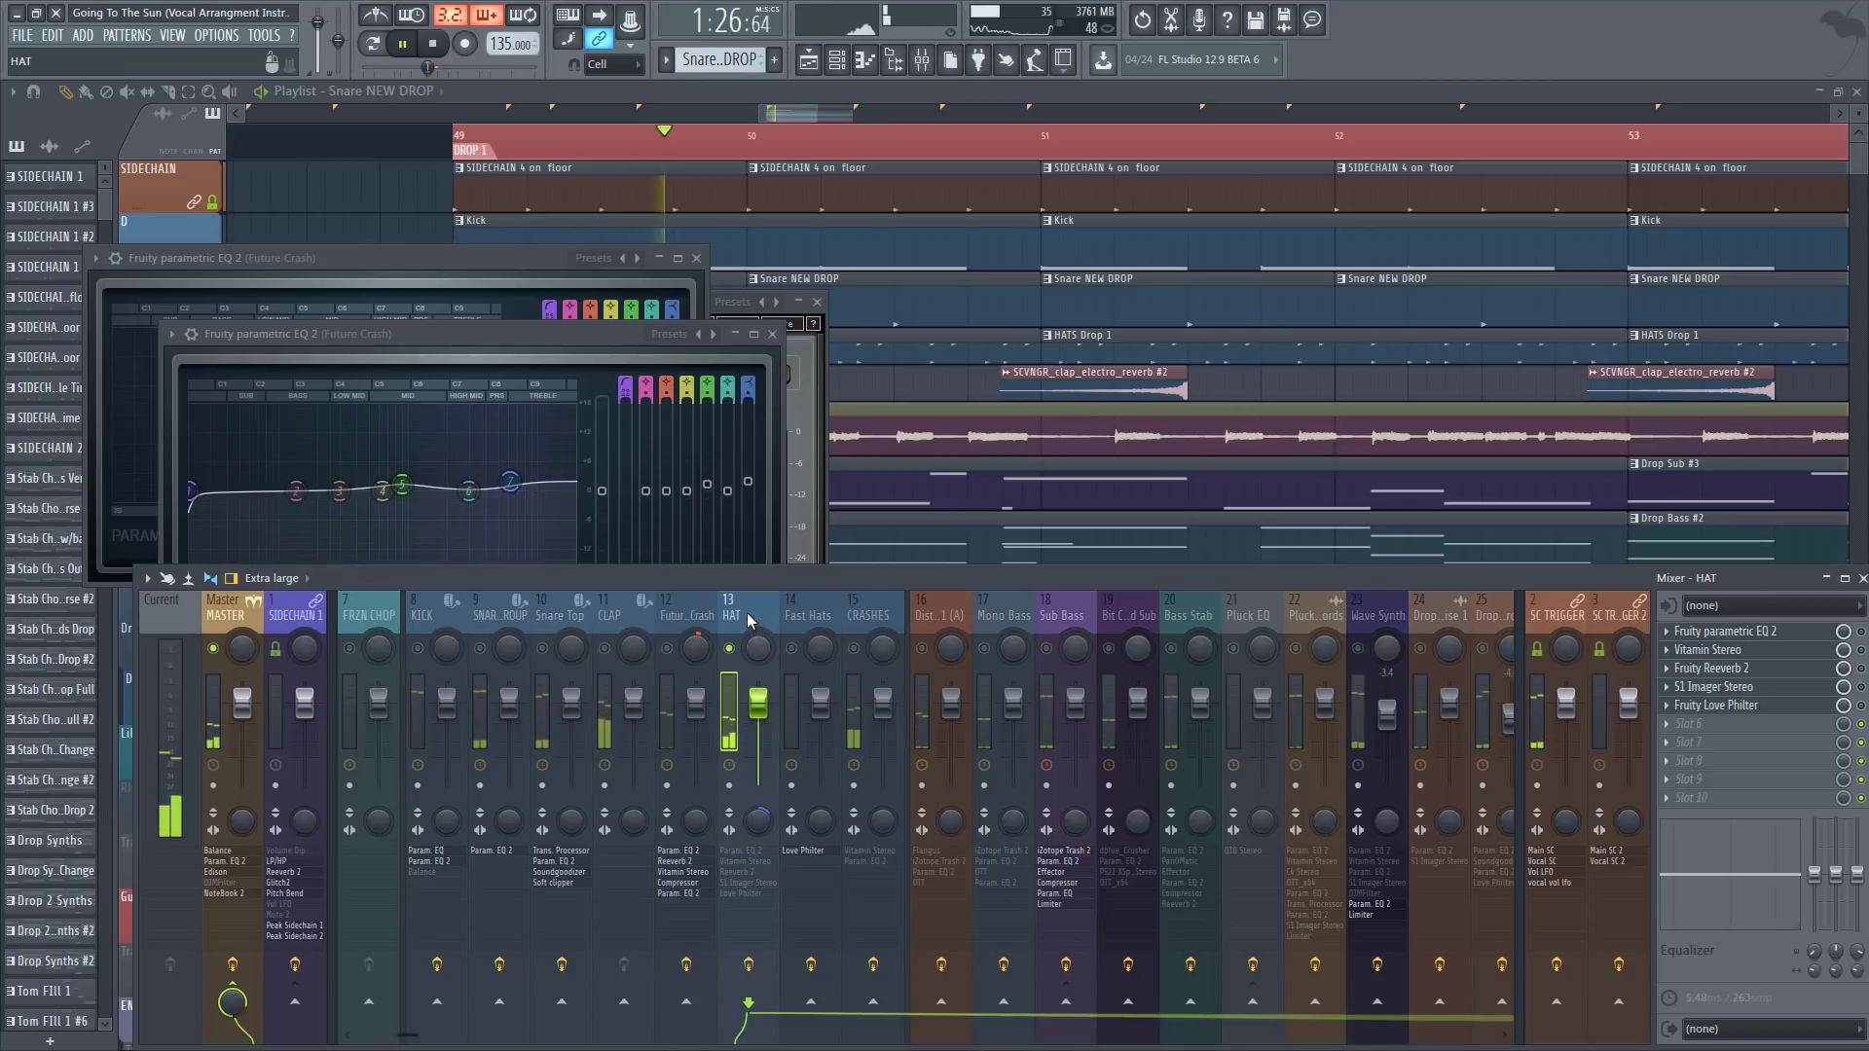
key("space")
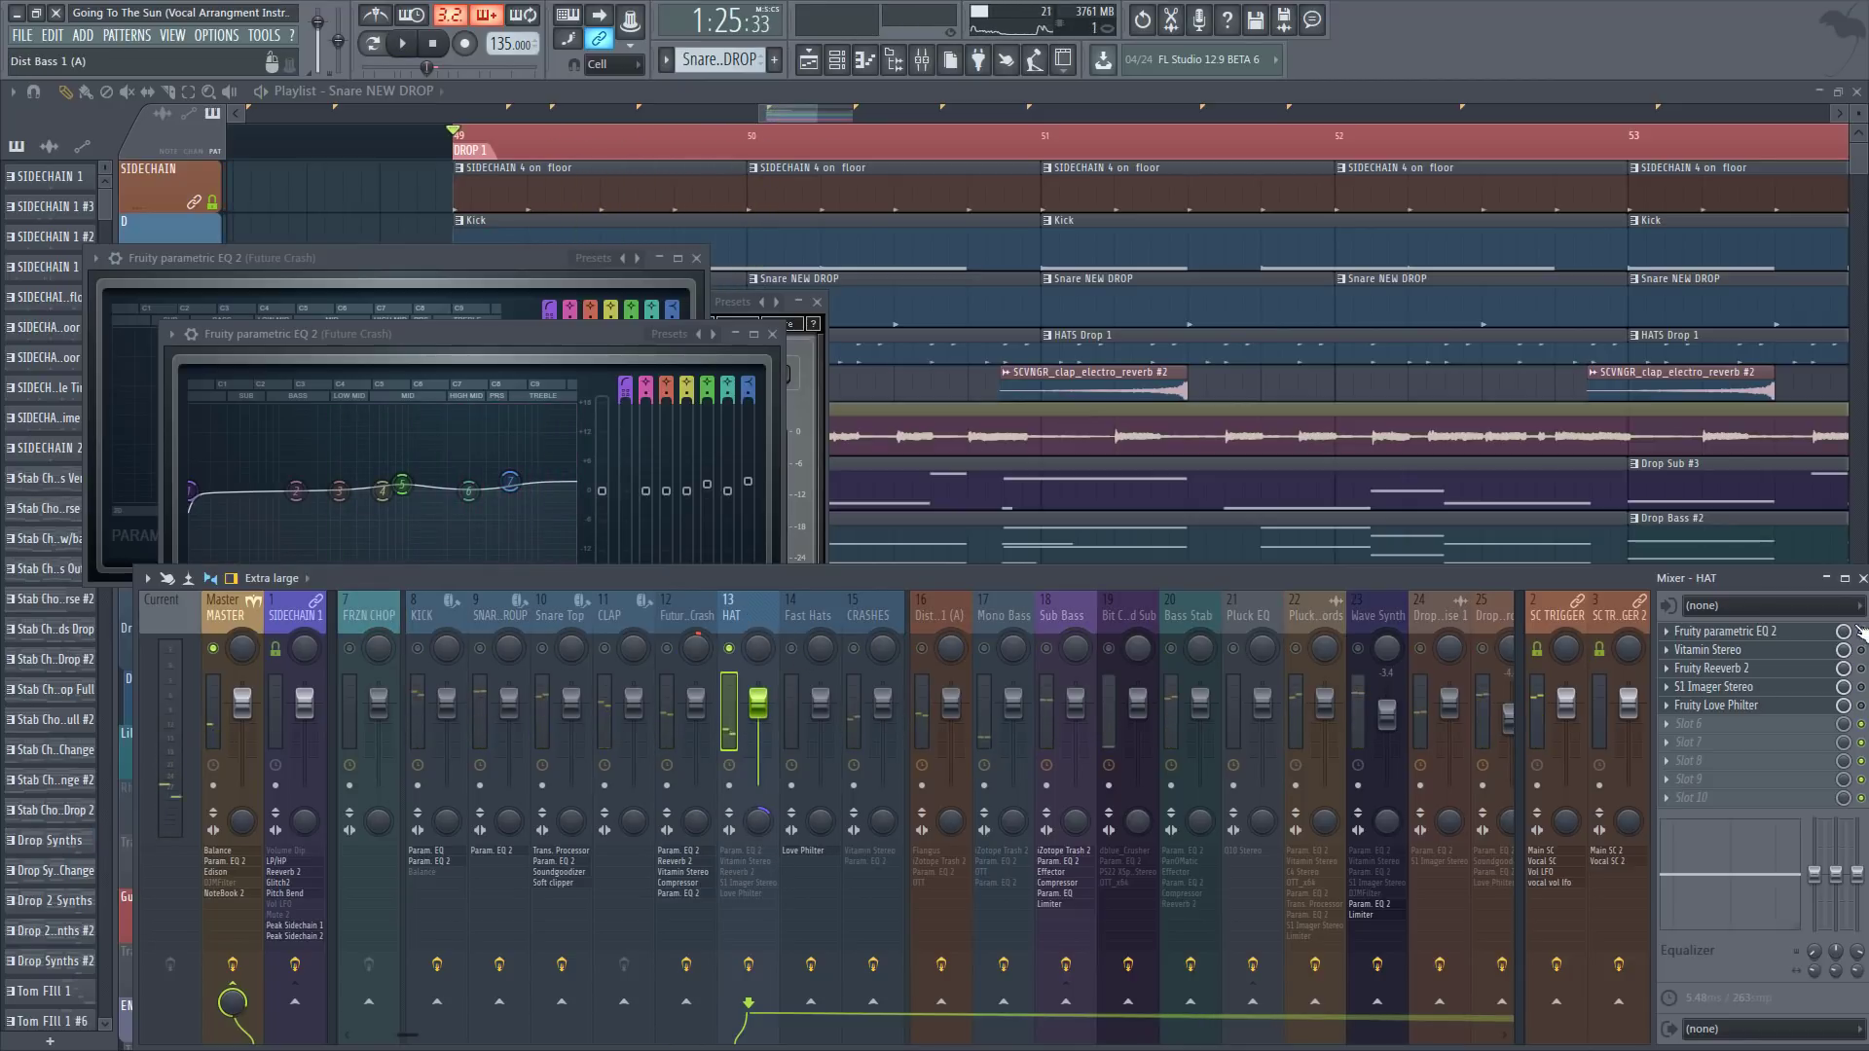
Step: Fine-tune the upper-frequency cut in the HAT's Fruity parametric EQ 2, audition it, and save the project
left_click(1782, 632)
mouse_move(380, 347)
left_mouse_down()
mouse_move(373, 293)
mouse_move(379, 348)
left_mouse_up()
key("space")
key("space")
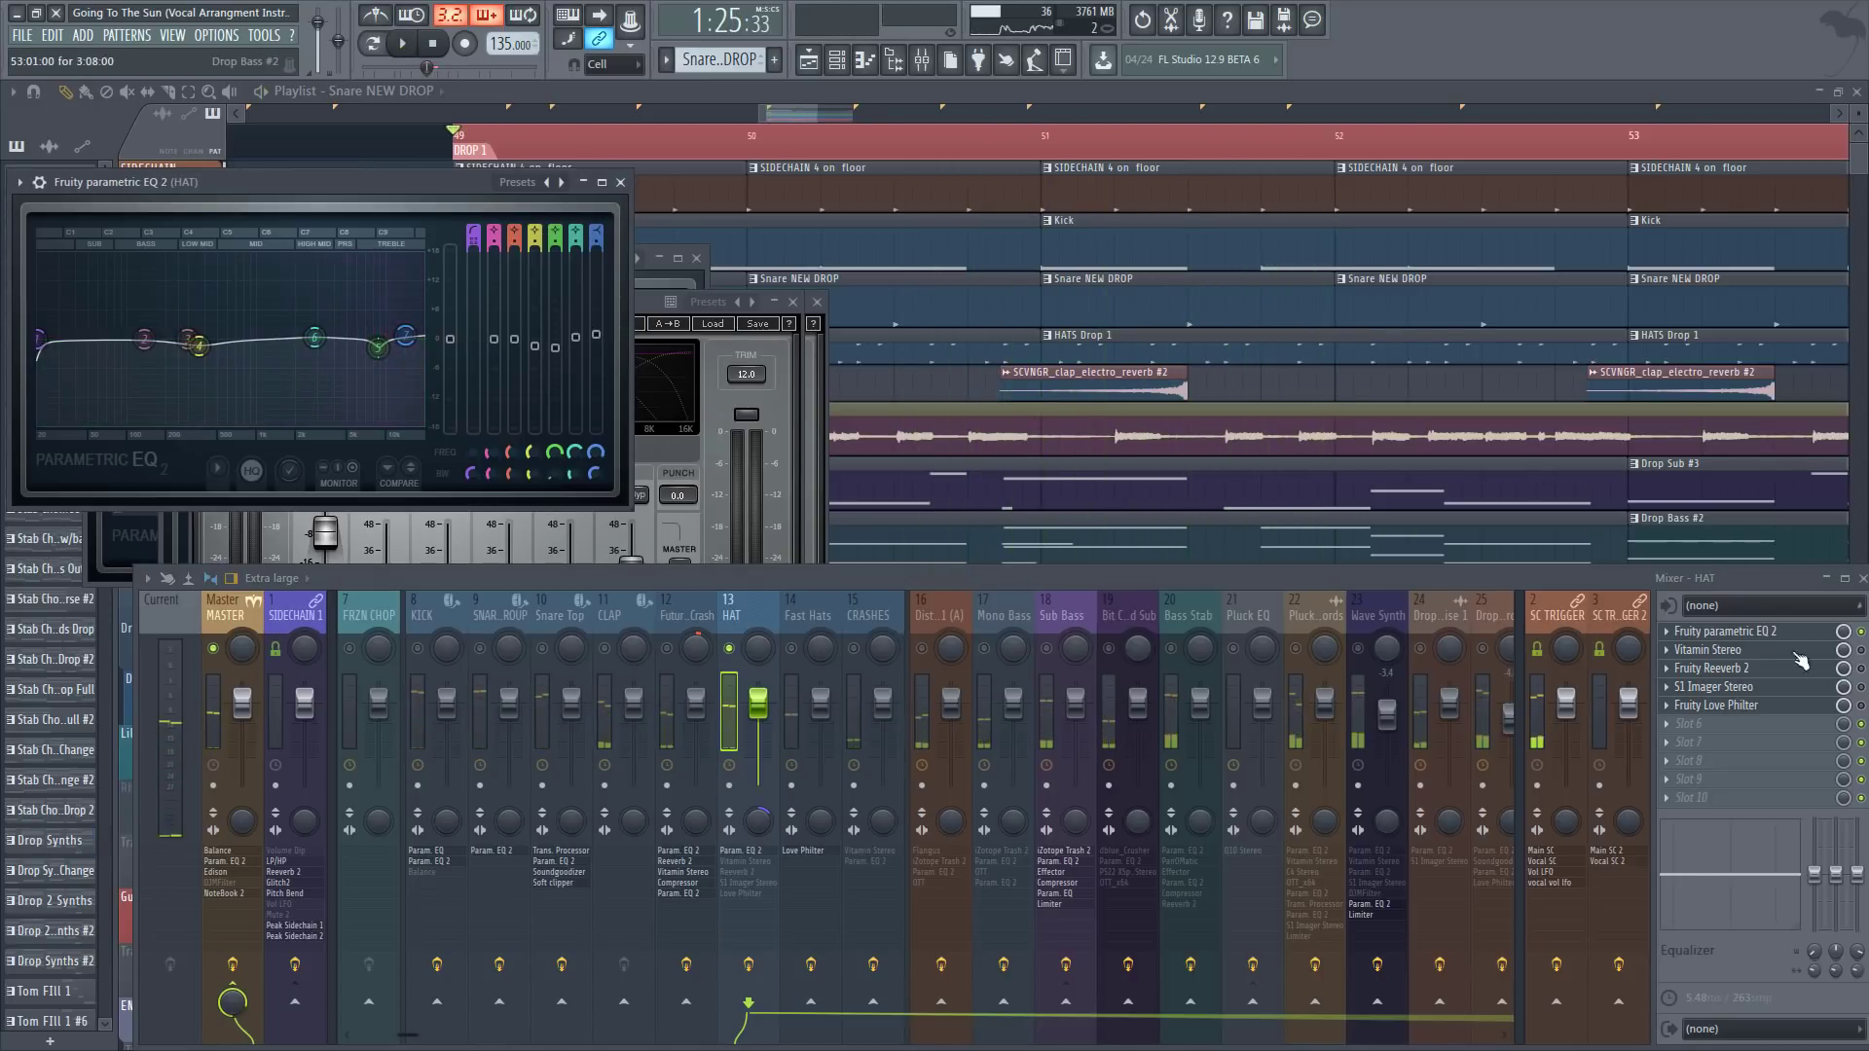
key("ctrl+s")
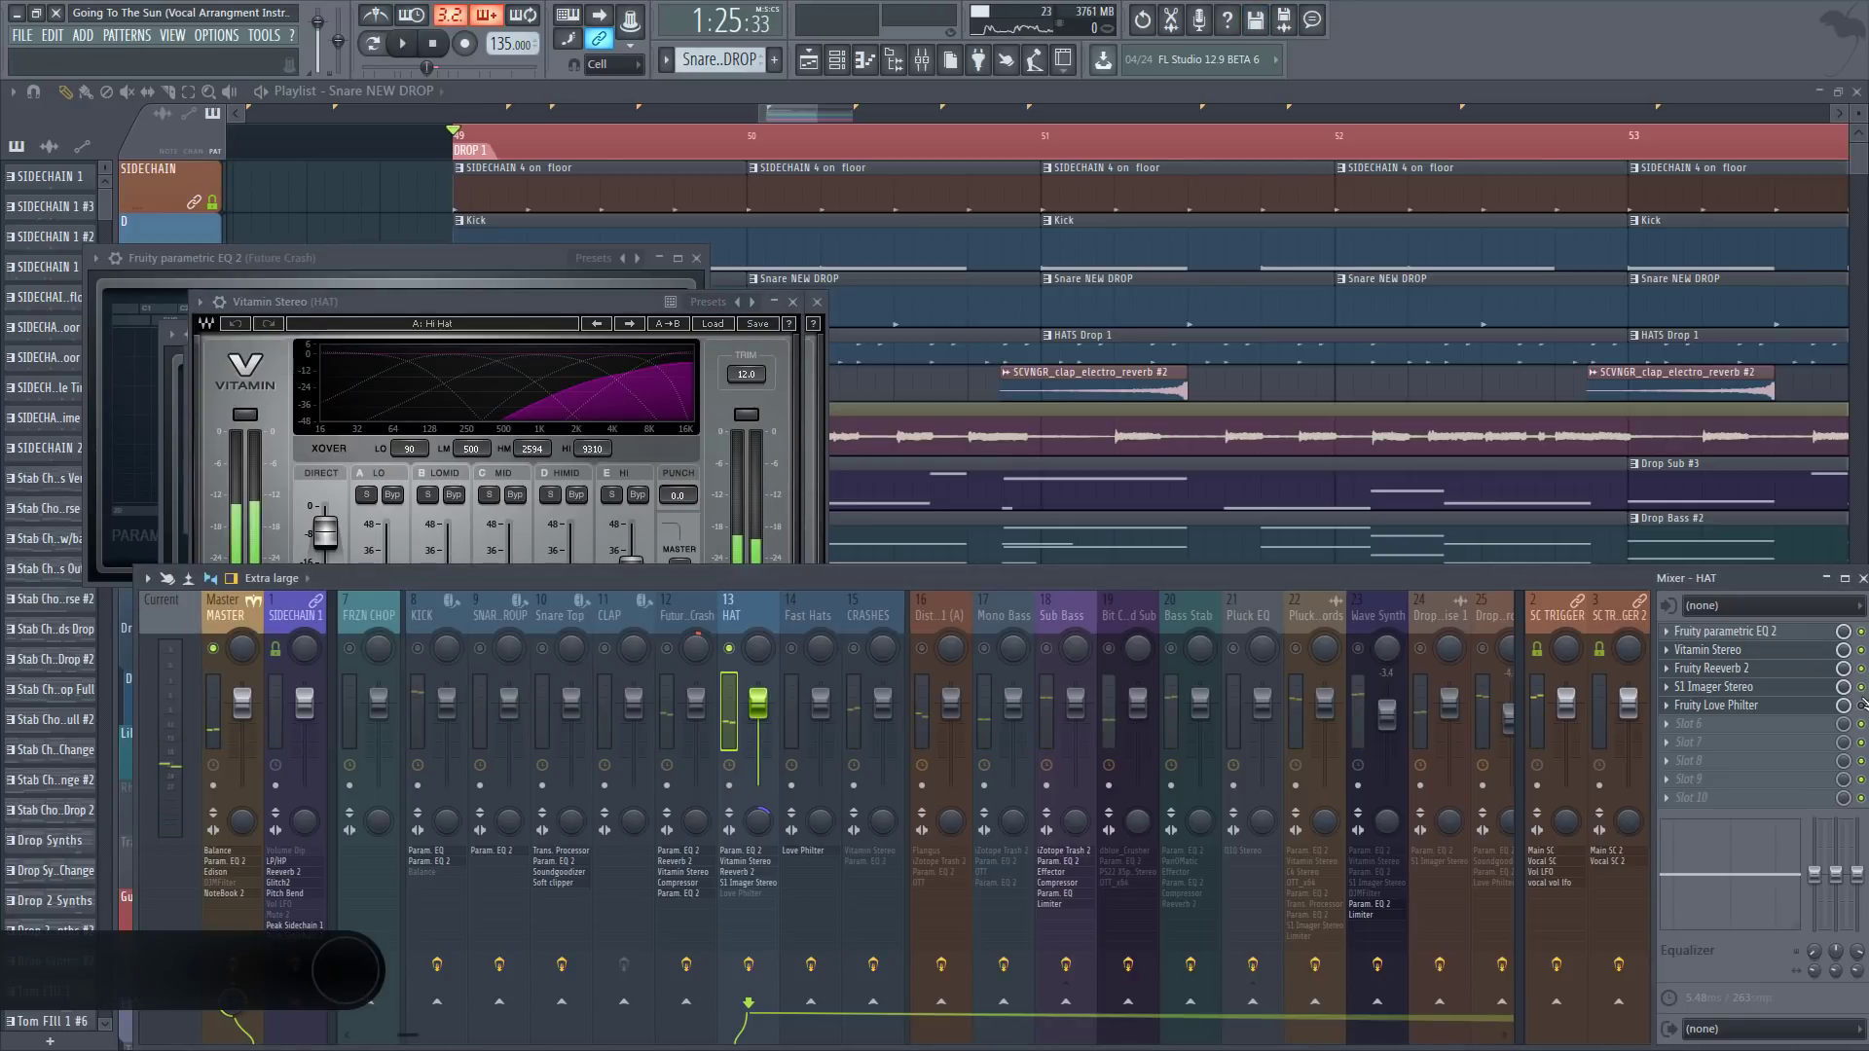
Step: Audition the HAT track with its Vitamin Stereo and S1 Imager Stereo effects in view, and save the project
key("space")
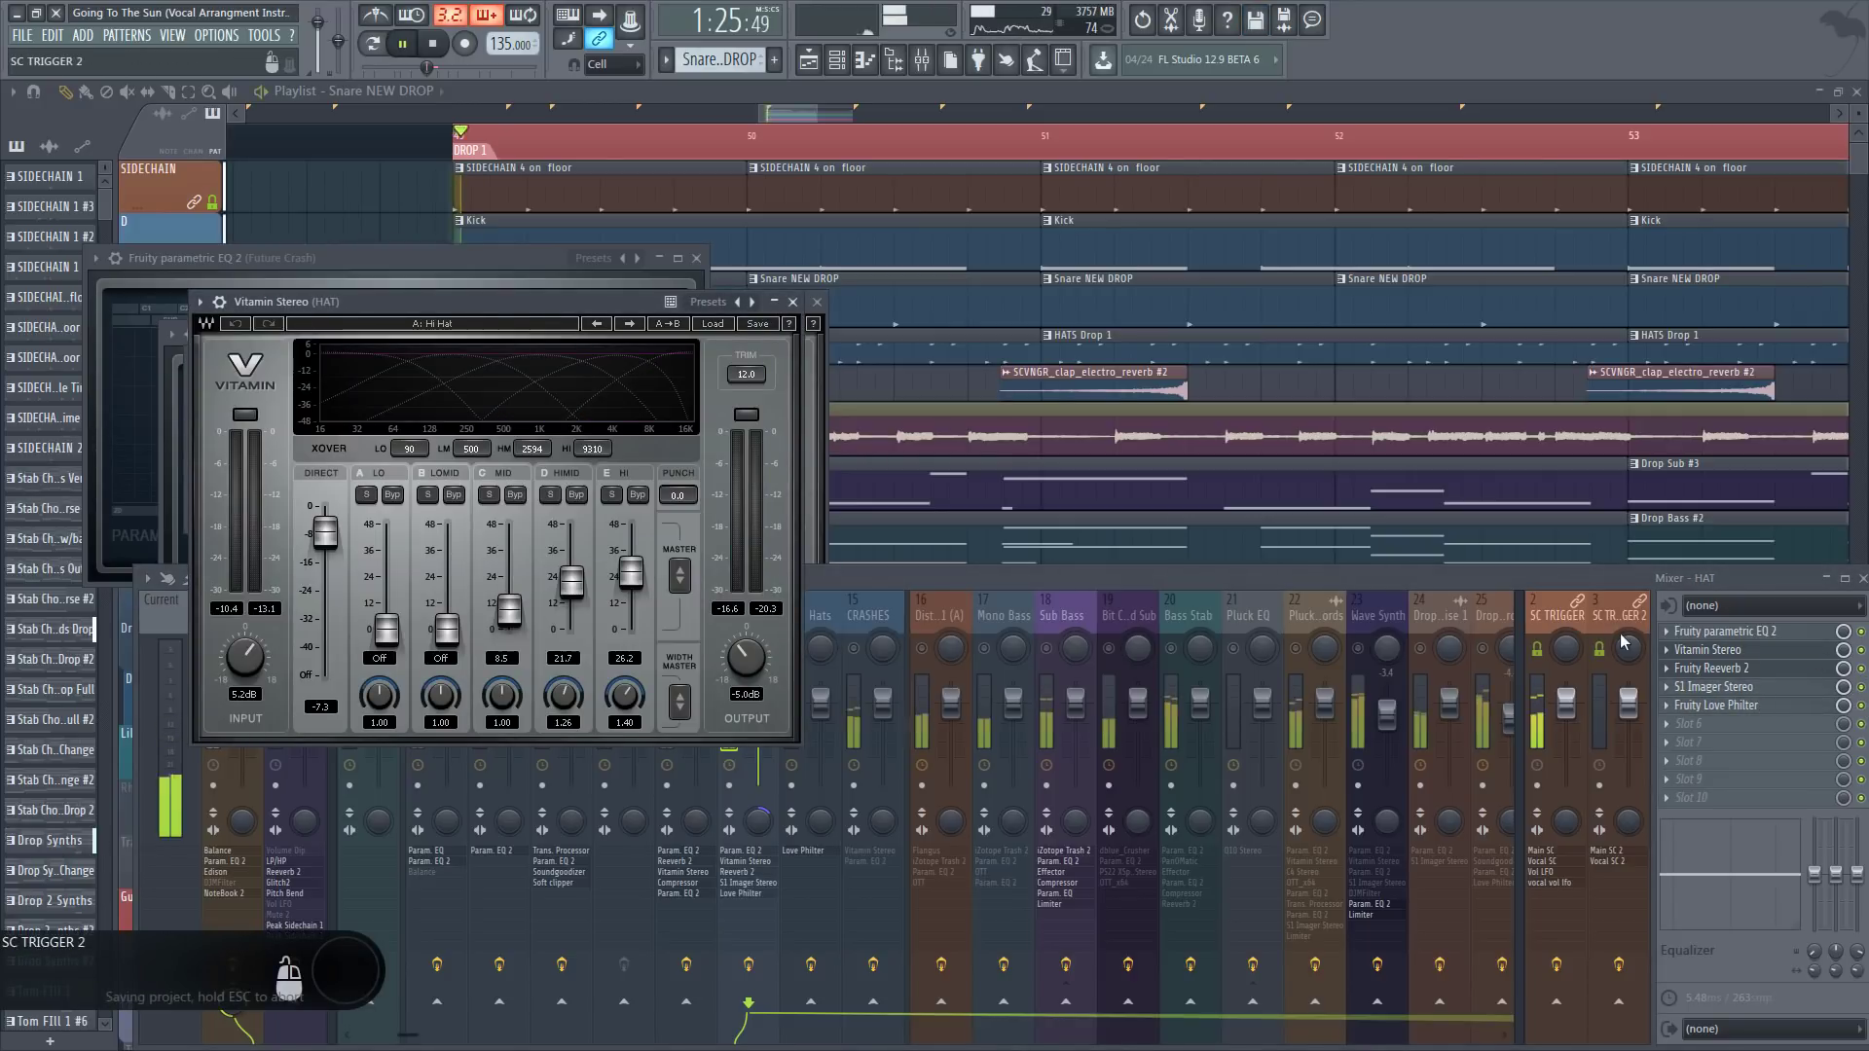
key("space")
left_click(1749, 689)
key("space")
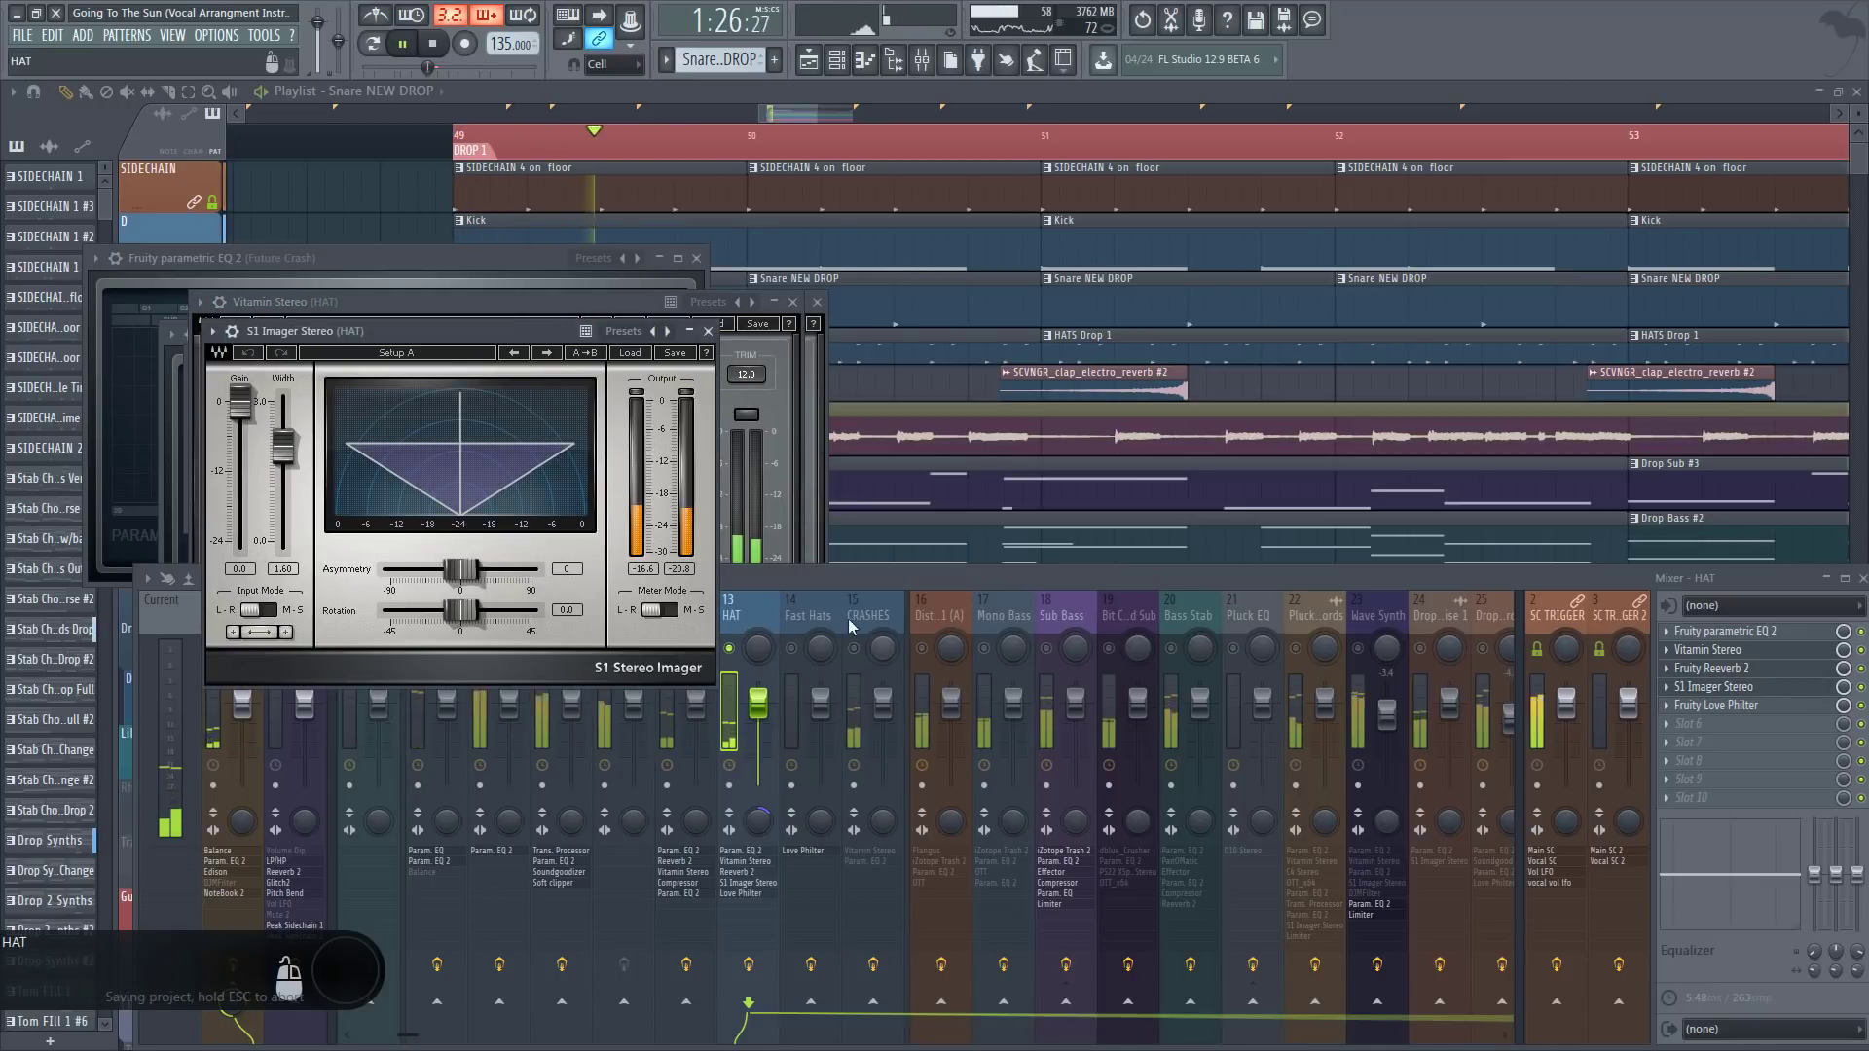
key("ctrl+s")
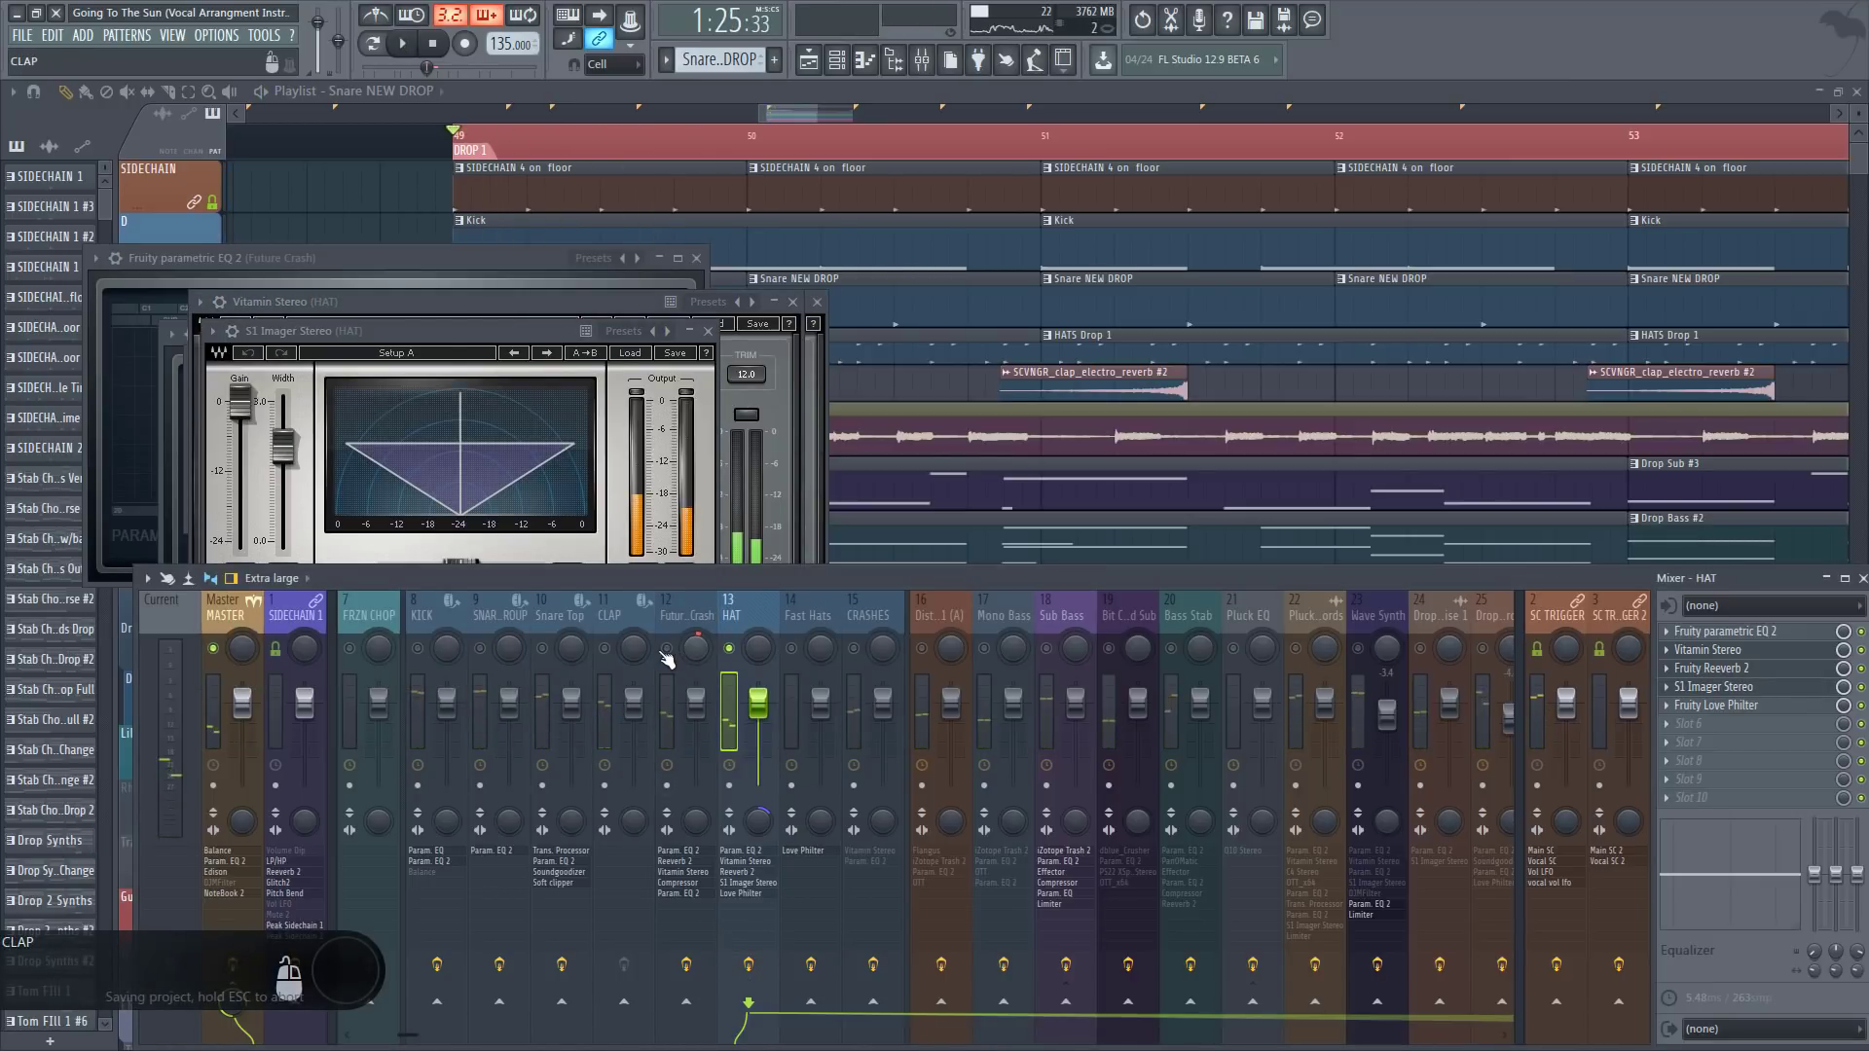
Step: Play HAT together with Future Crash and compare them with their effects chains disabled and enabled
key("space")
left_click(749, 966)
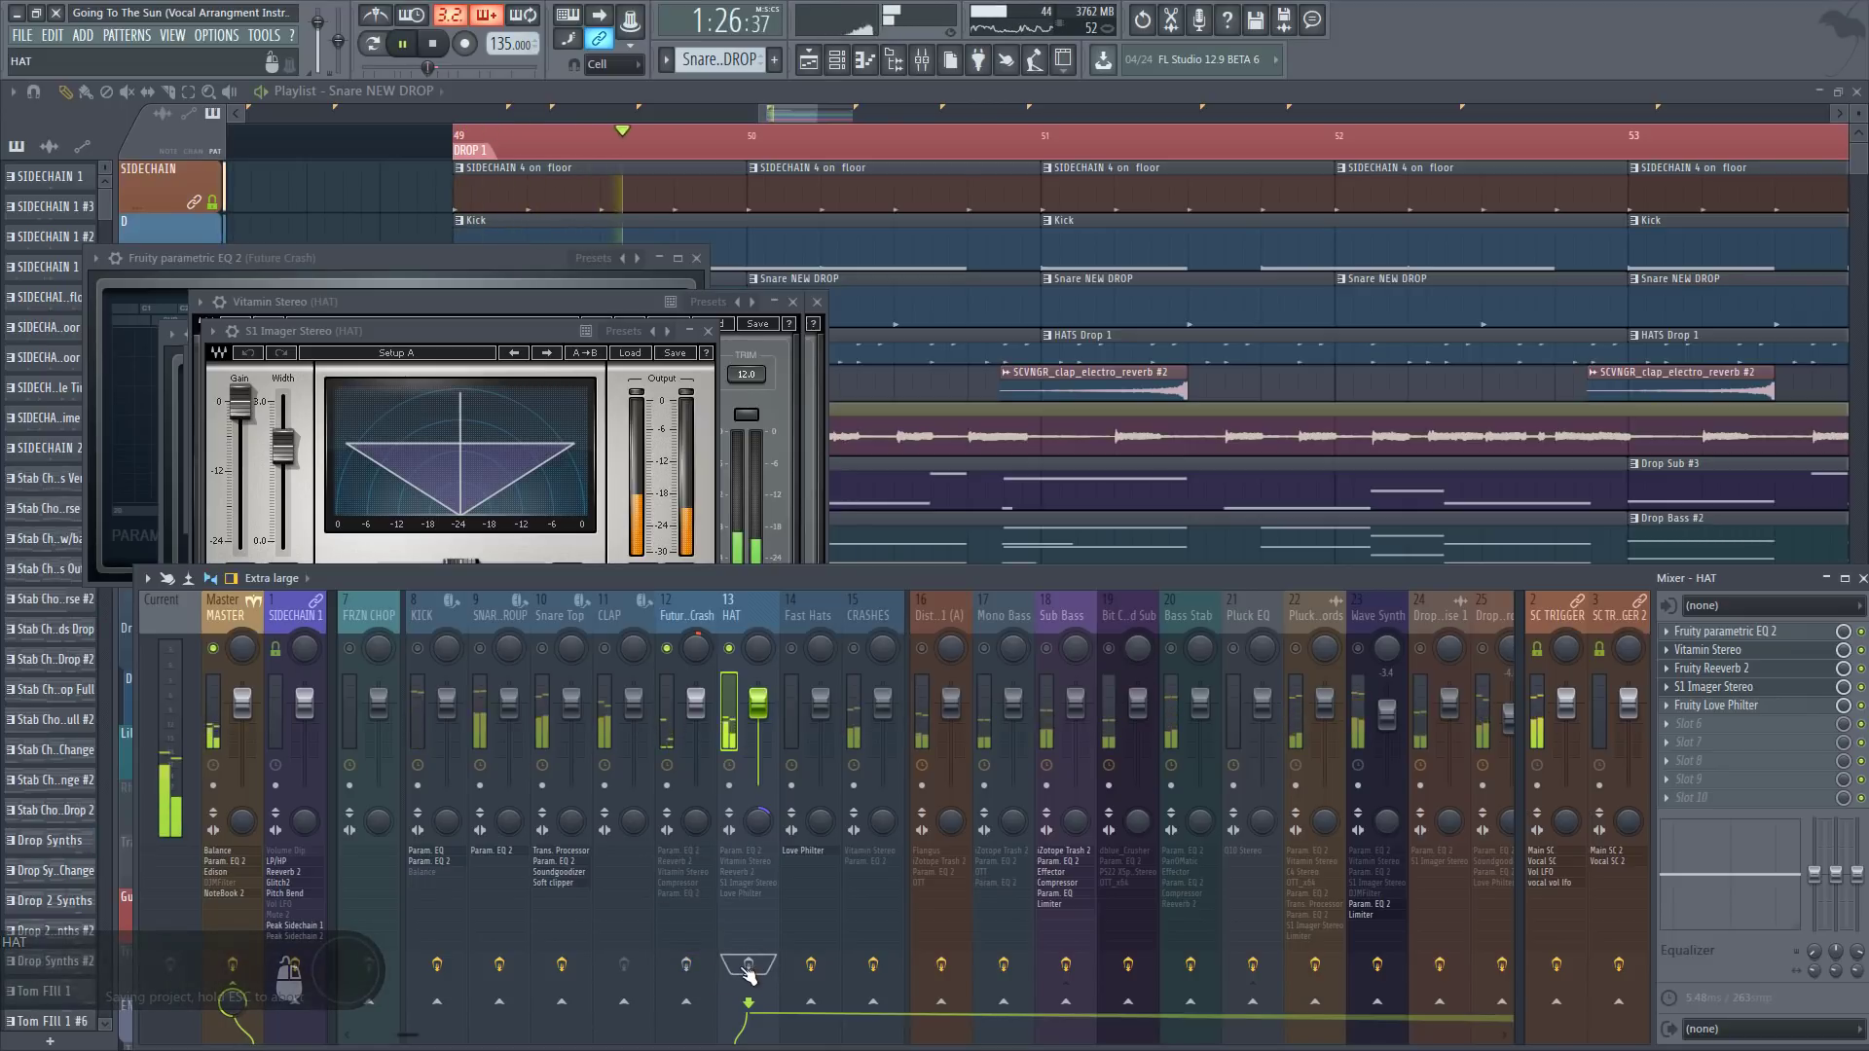
key("space")
left_click(687, 965)
key("space")
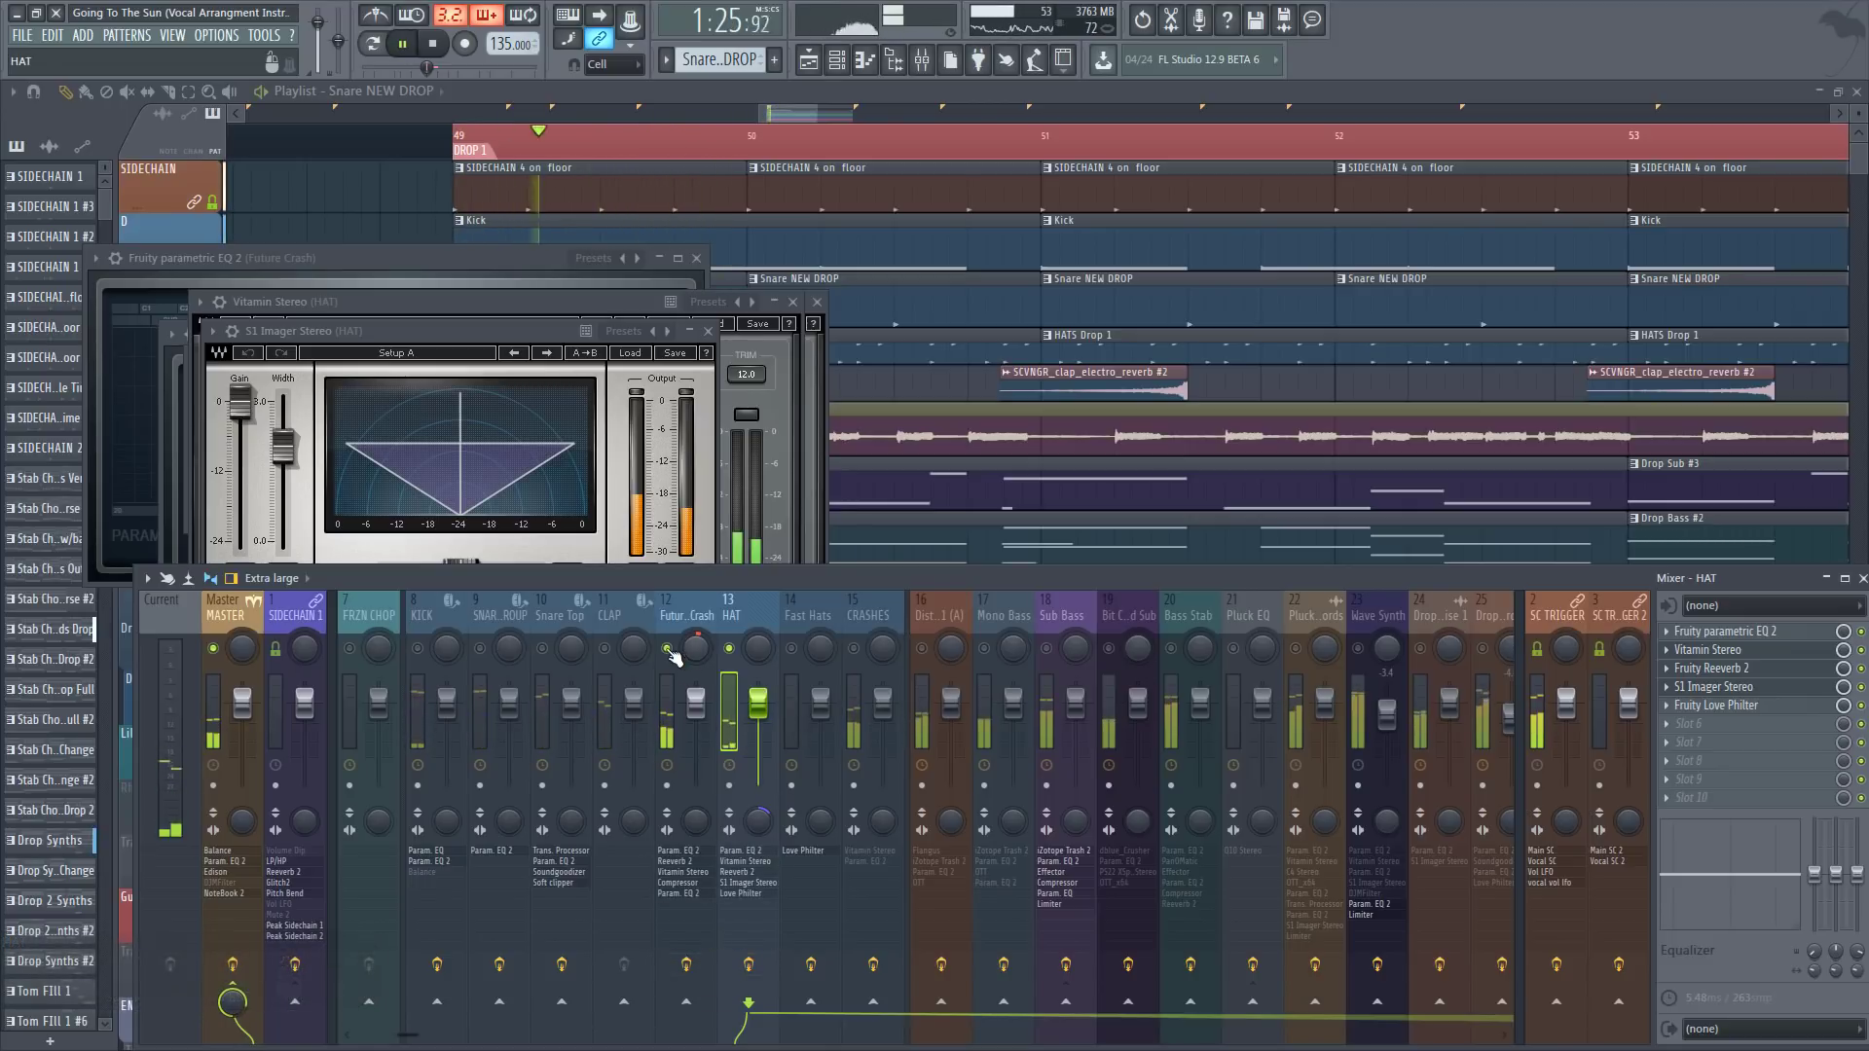
key("space")
Step: Solo the Dist Bass 1 (A) mixer track and isolate the Hard Bass track in the playlist
left_click(799, 657)
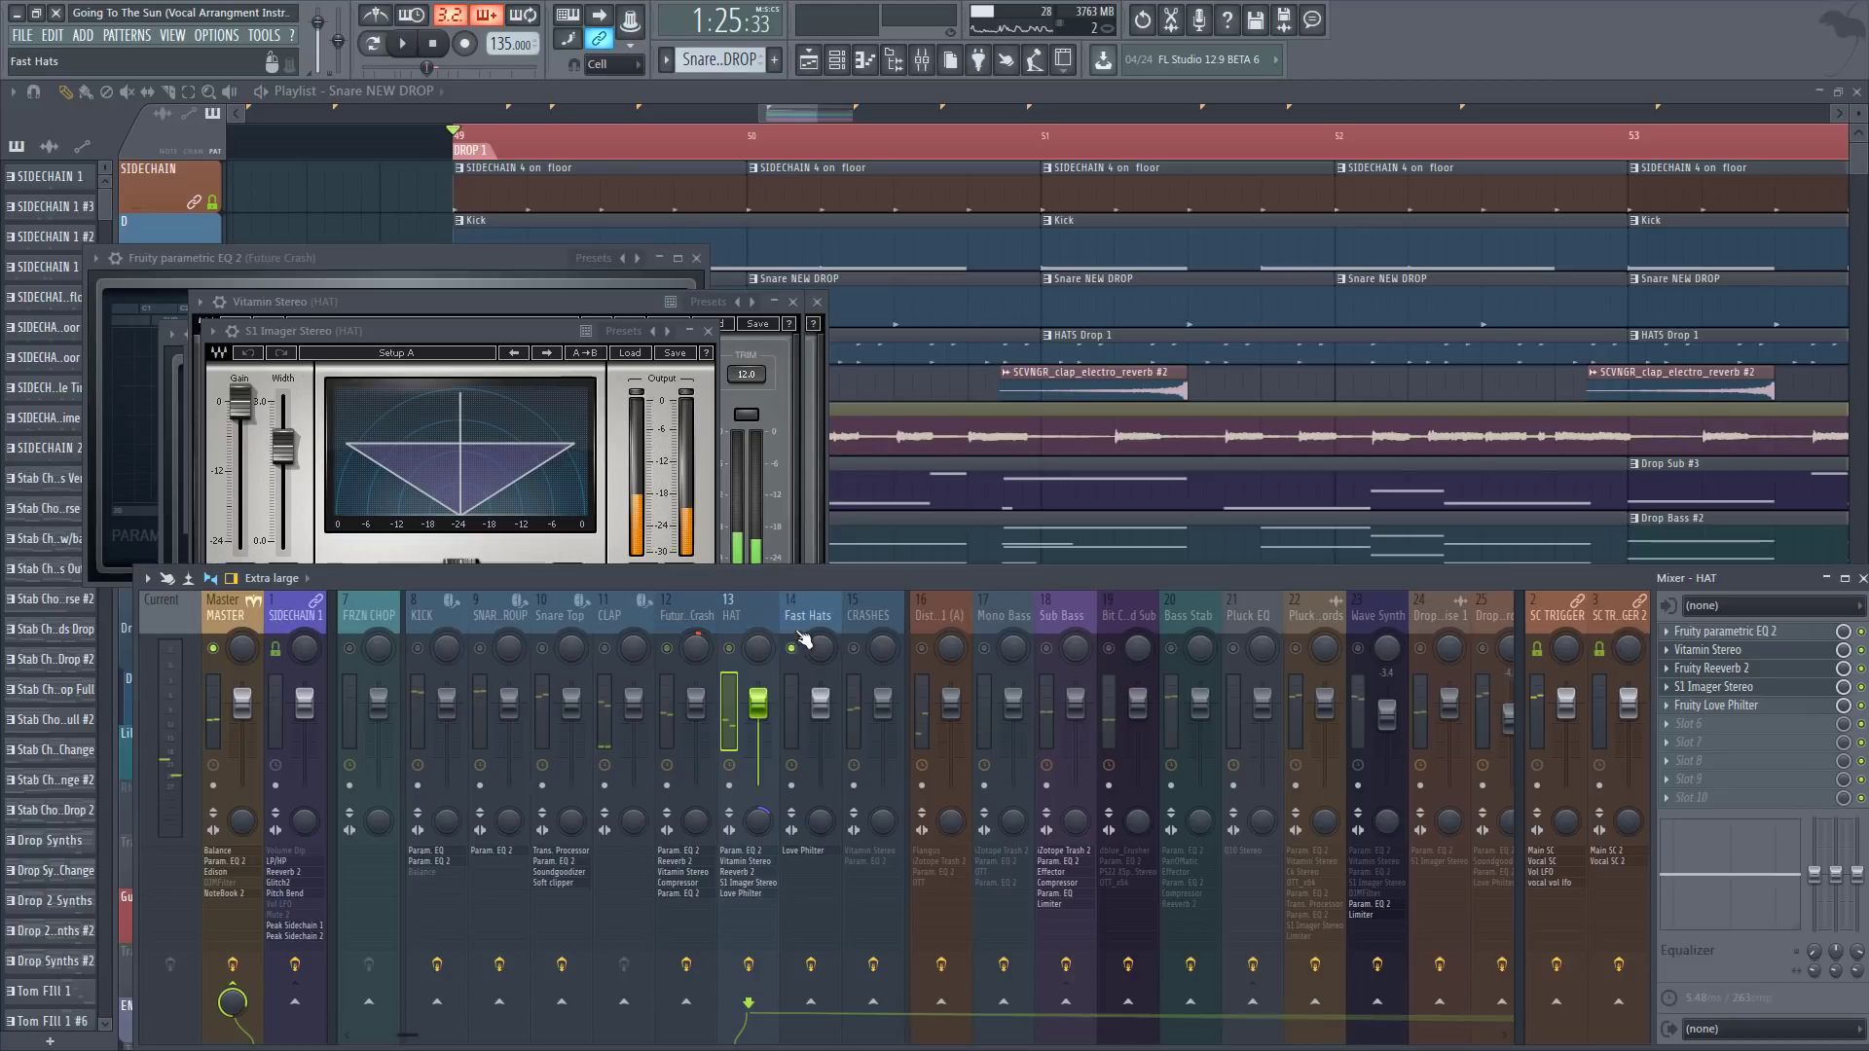
scroll(800, 642, "down", 3)
left_click(771, 637)
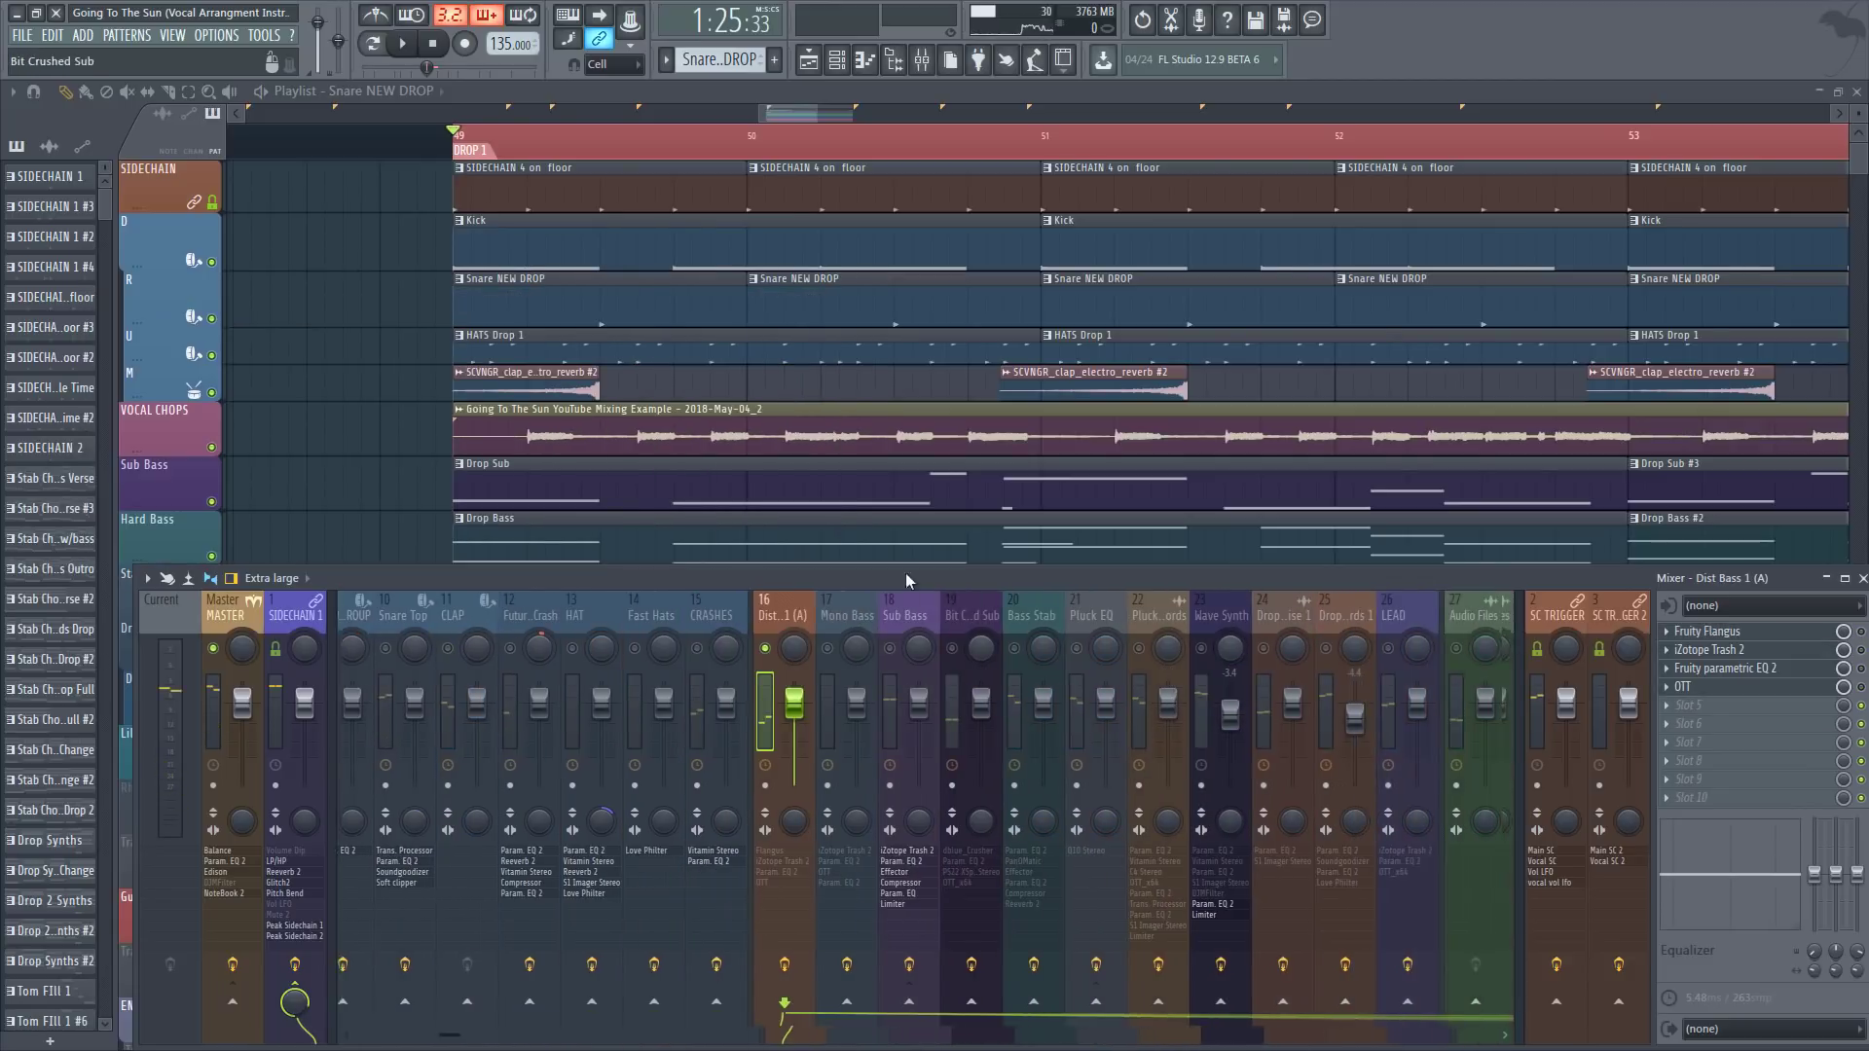
scroll(367, 476, "down", 2)
right_click(212, 447)
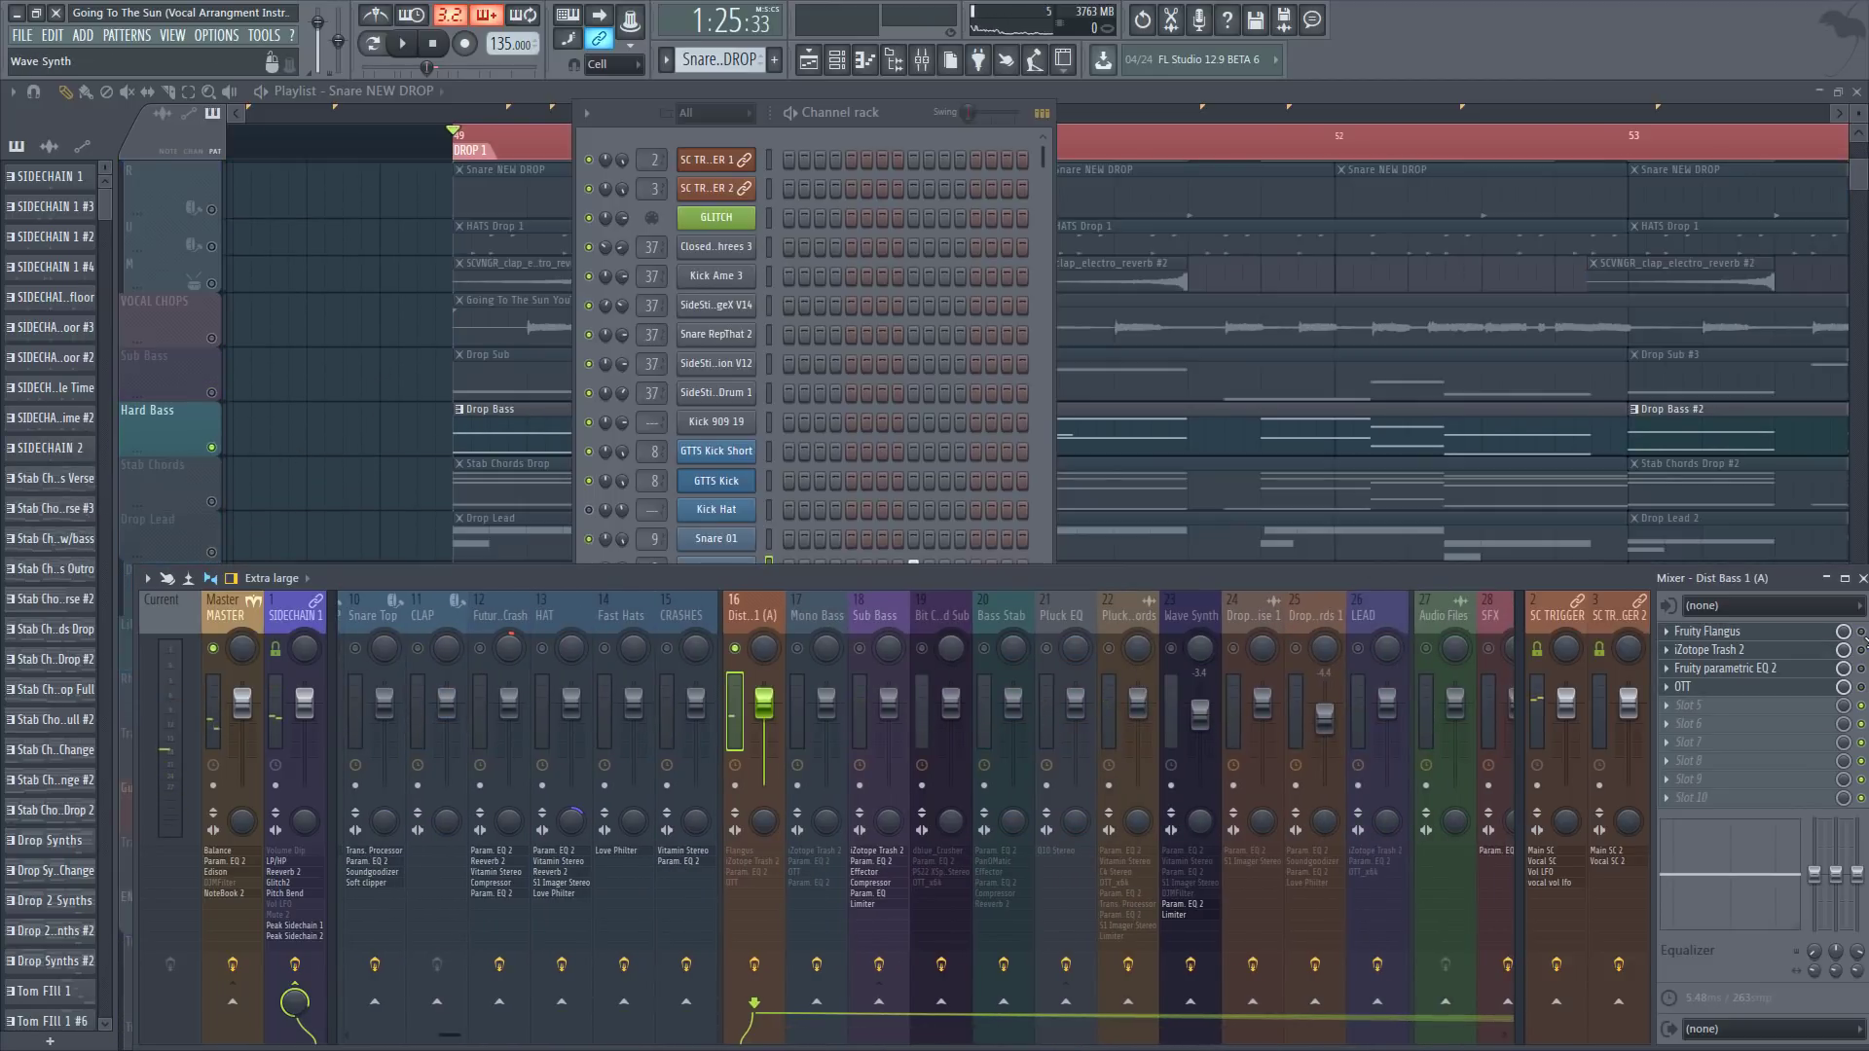
Step: Enable Fruity Flangus on Dist Bass 1 (A), fine-tune its wet level, and audition the bass
left_click(1766, 646)
left_click(1766, 633)
key("space")
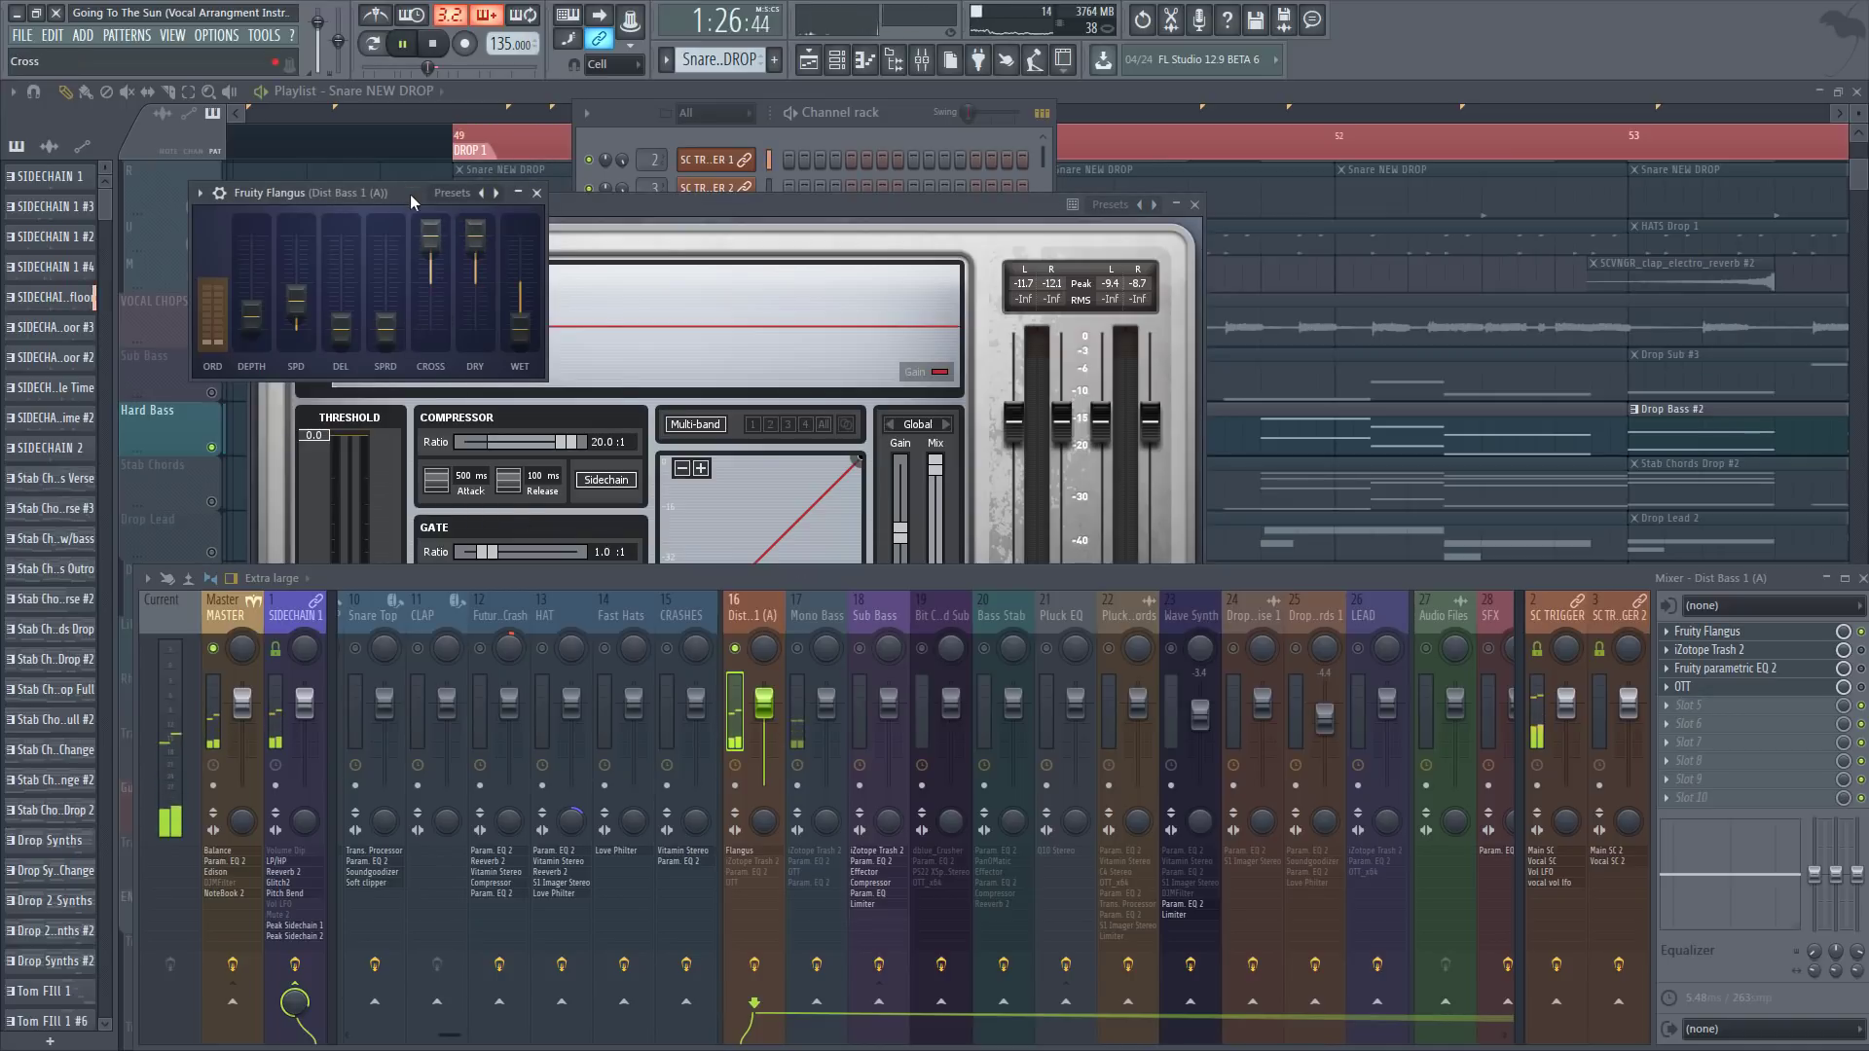
left_click_drag(410, 194, 667, 260)
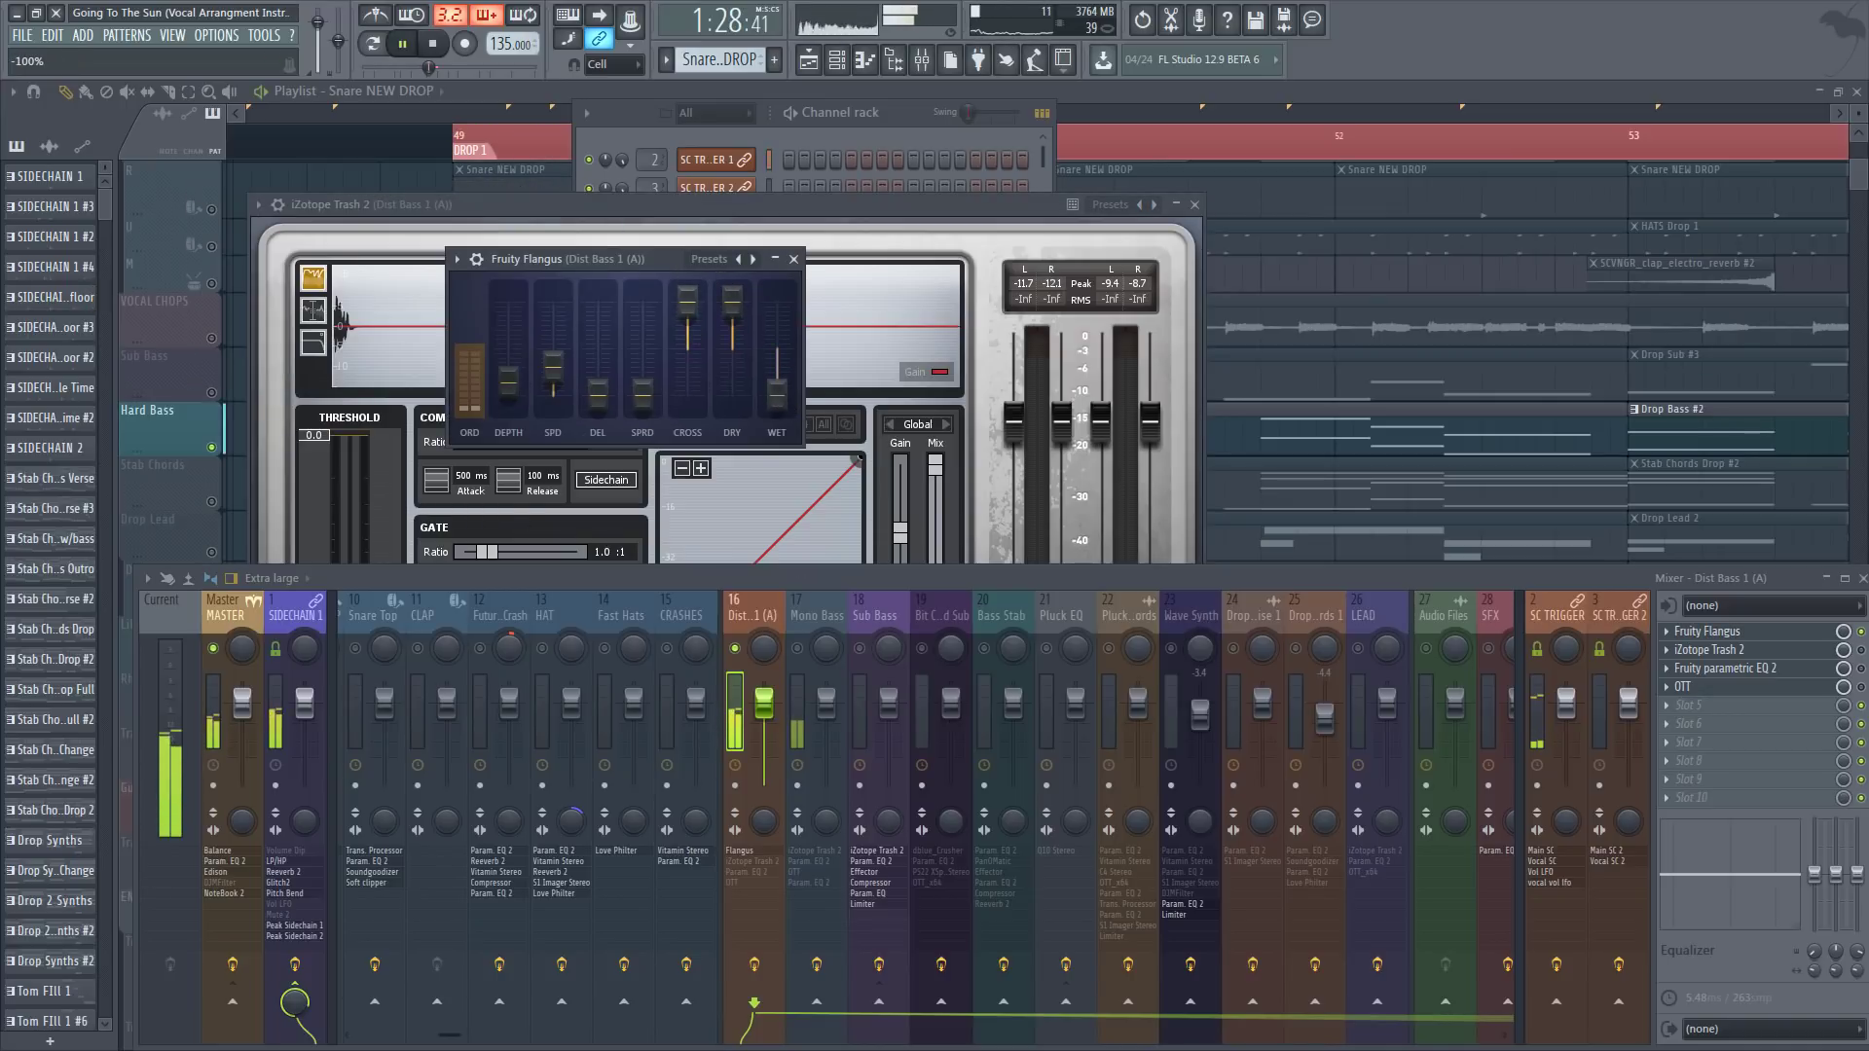
mouse_move(777, 390)
left_mouse_down()
mouse_move(776, 300)
mouse_move(777, 394)
left_mouse_up()
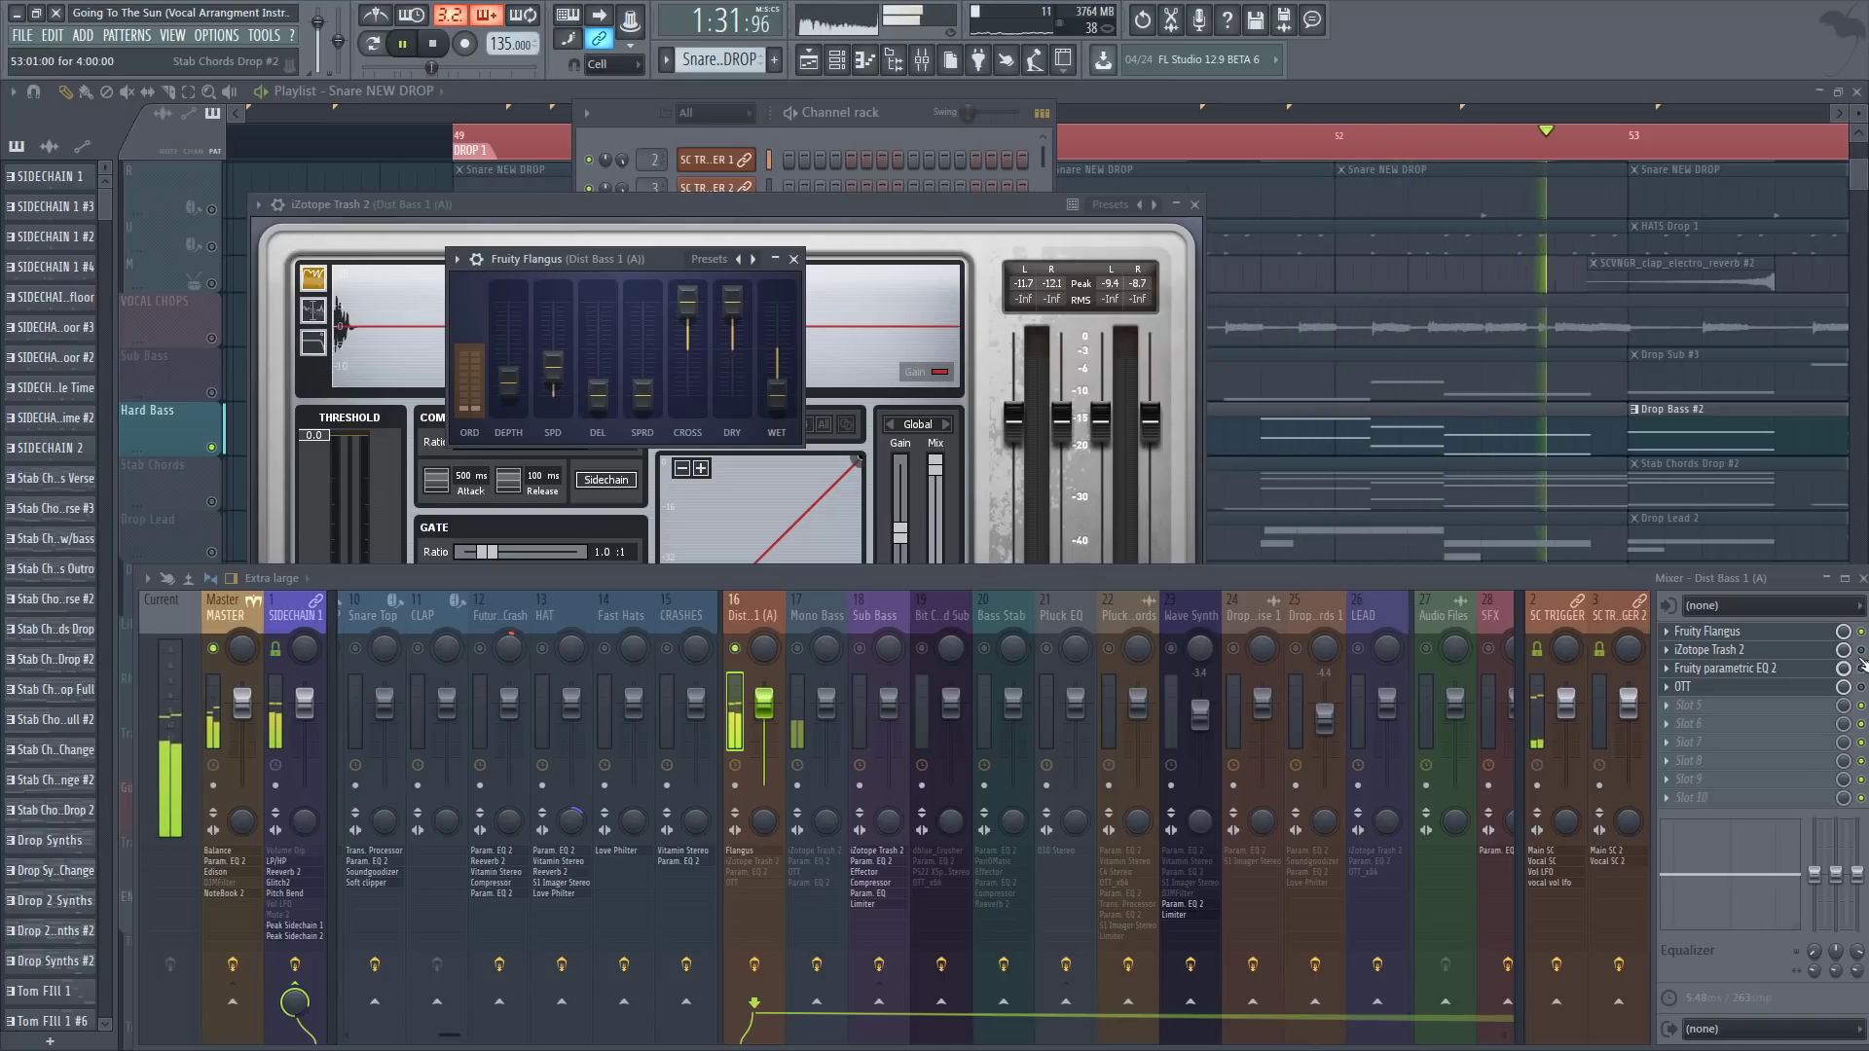
key("space")
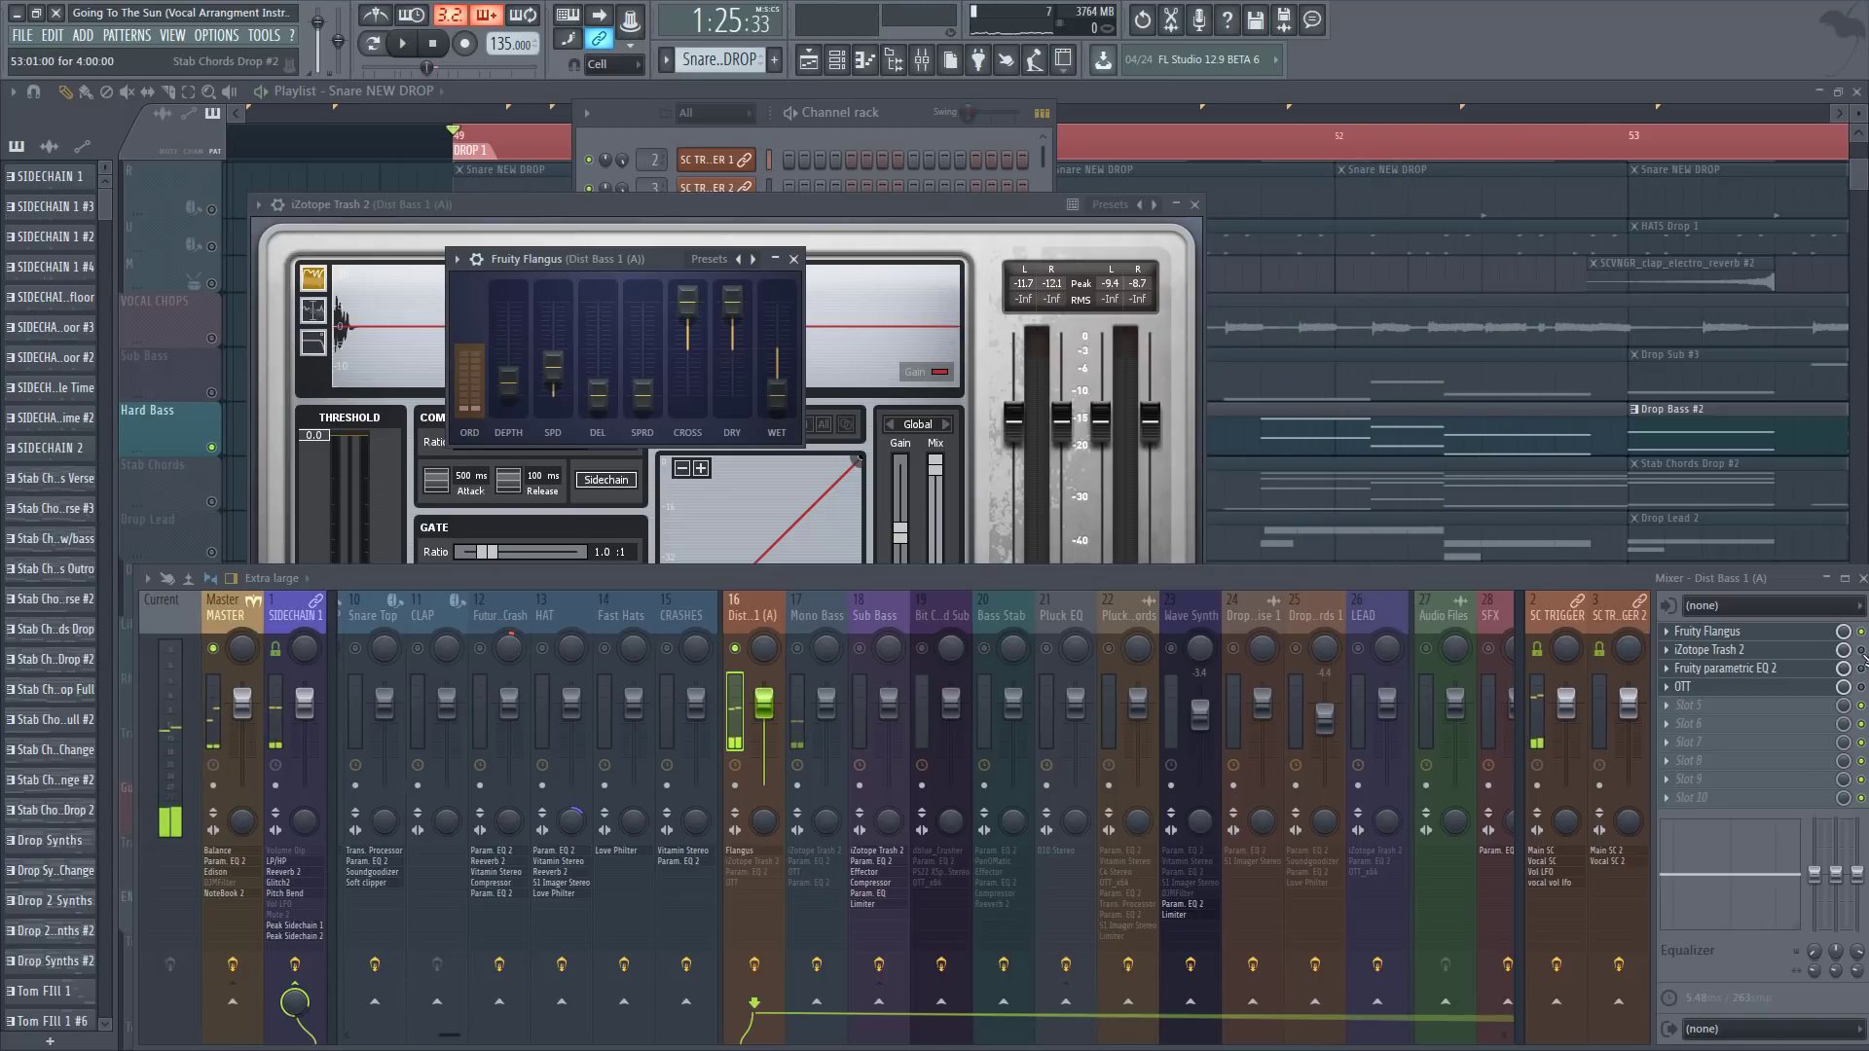
Step: Enable iZotope Trash 2 on Dist Bass 1 (A), show its Trash module, and fine-tune the global mix to about 49.56 during playback
left_click(1820, 667)
left_click(1728, 650)
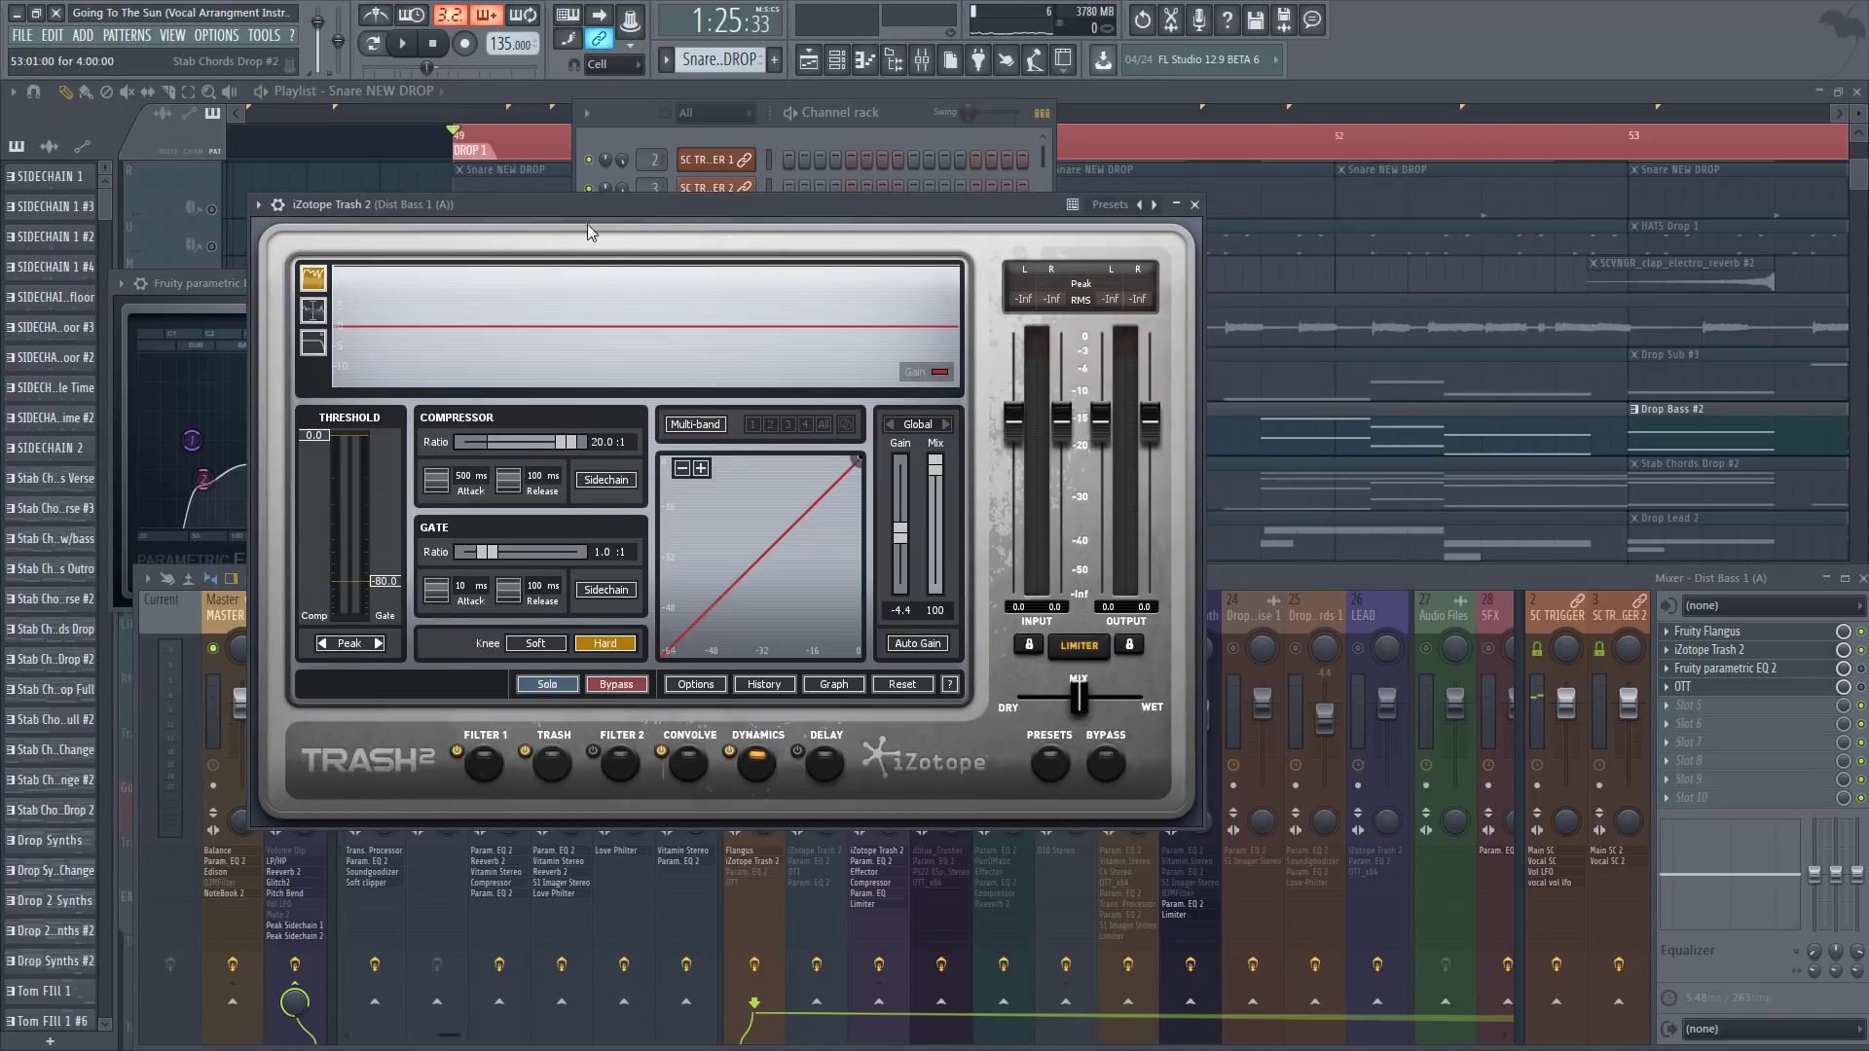
left_click_drag(576, 207, 591, 186)
left_click(570, 752)
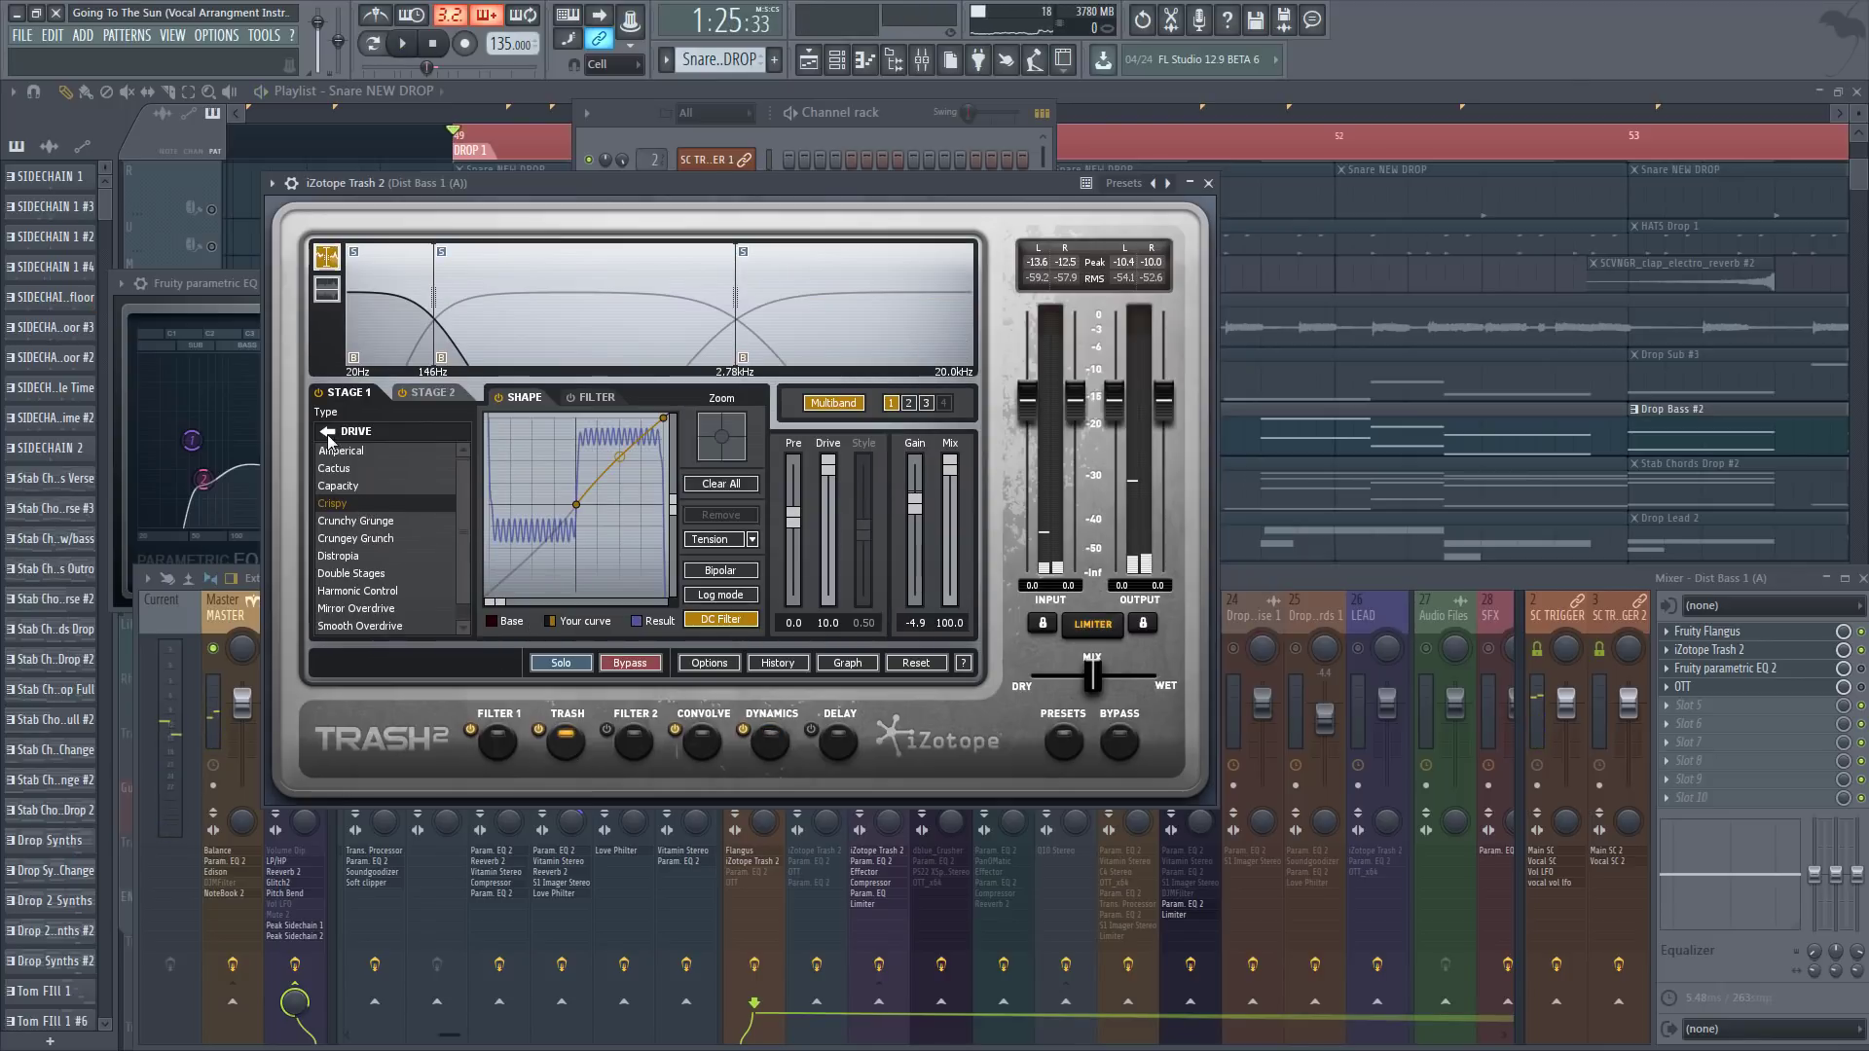
key("space")
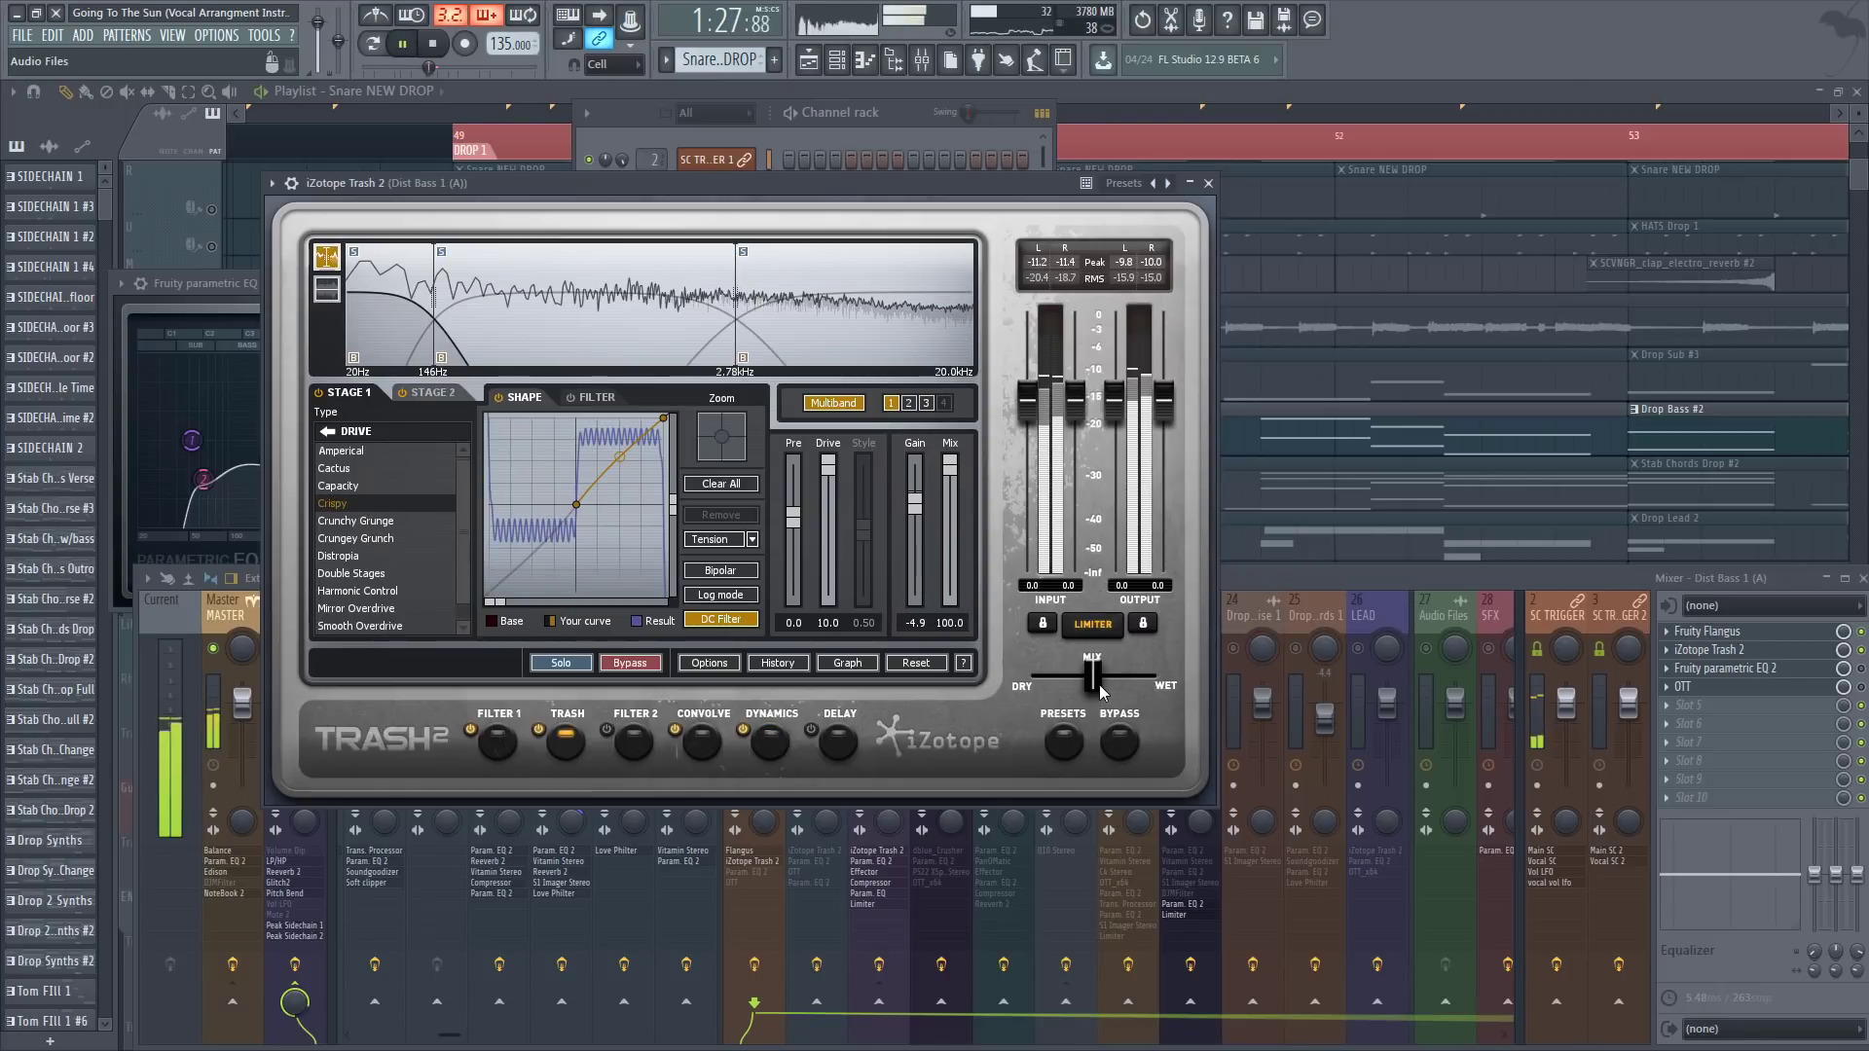
mouse_move(1084, 684)
left_mouse_down()
mouse_move(939, 687)
mouse_move(1151, 685)
mouse_move(1096, 685)
left_mouse_up()
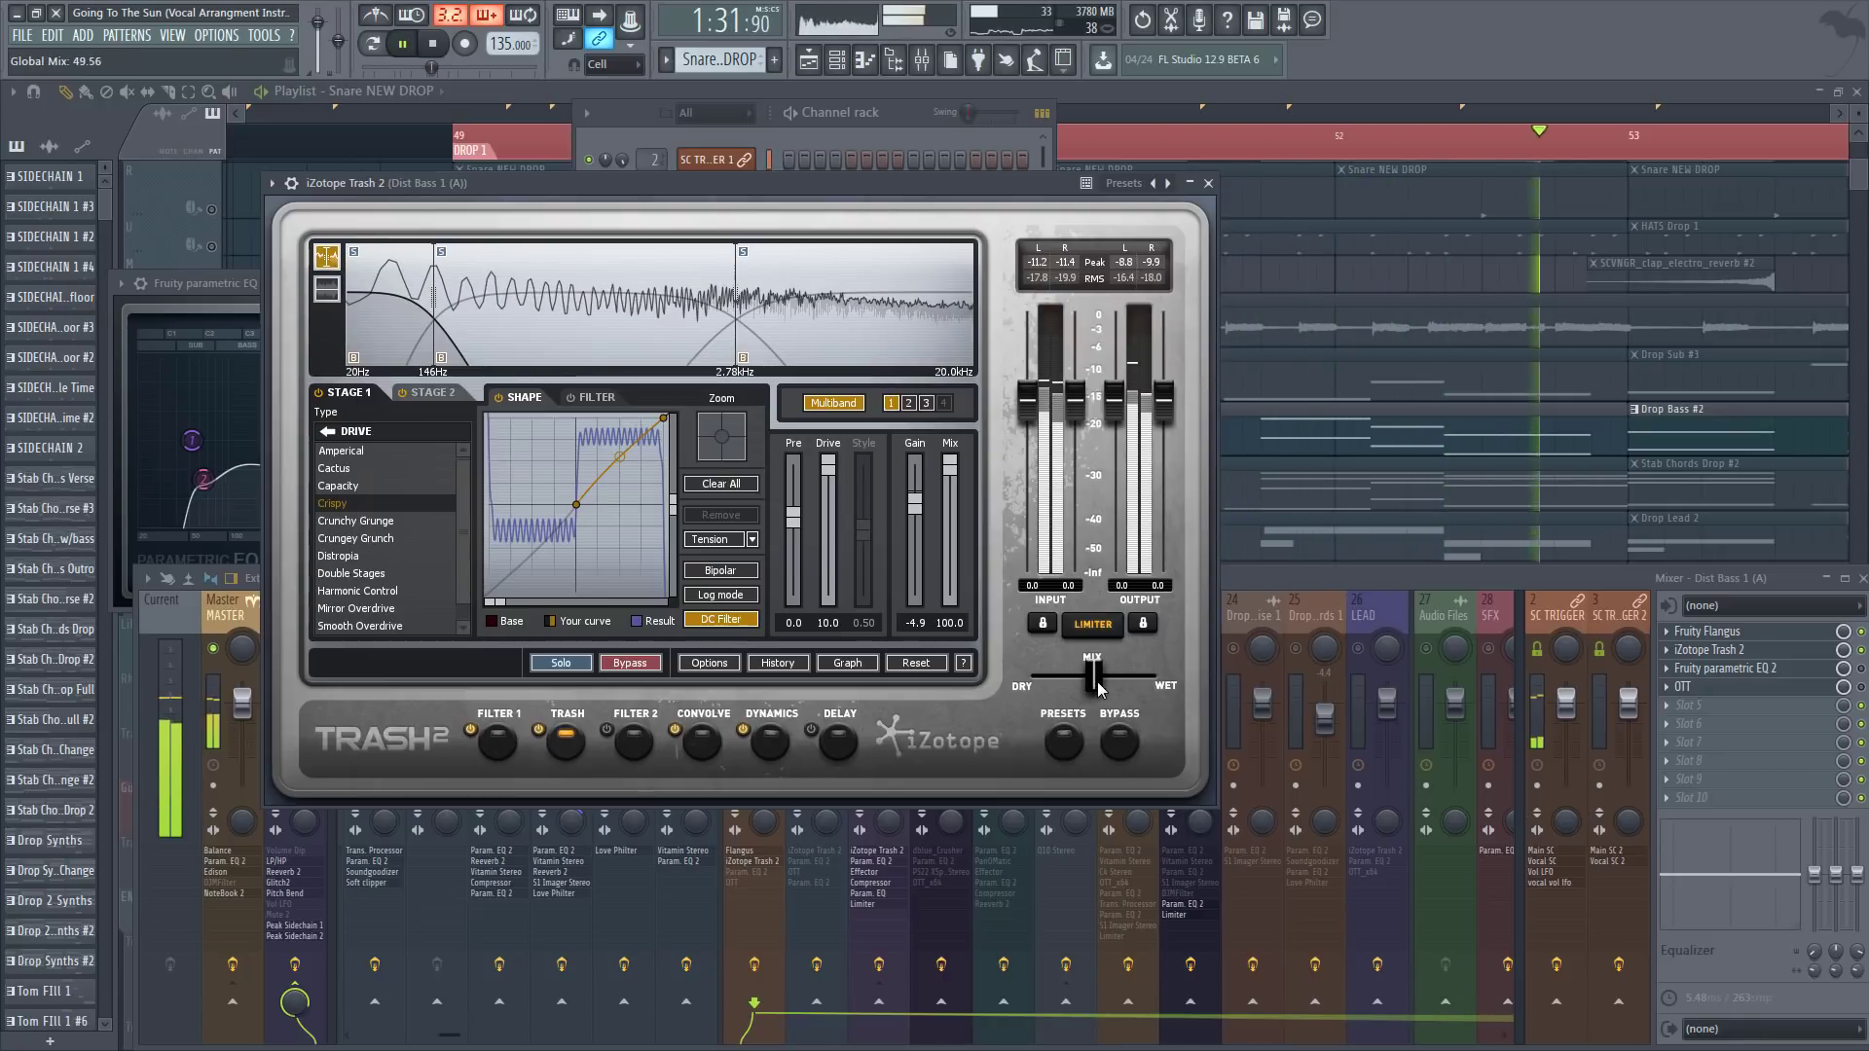
left_click(1302, 582)
key("space")
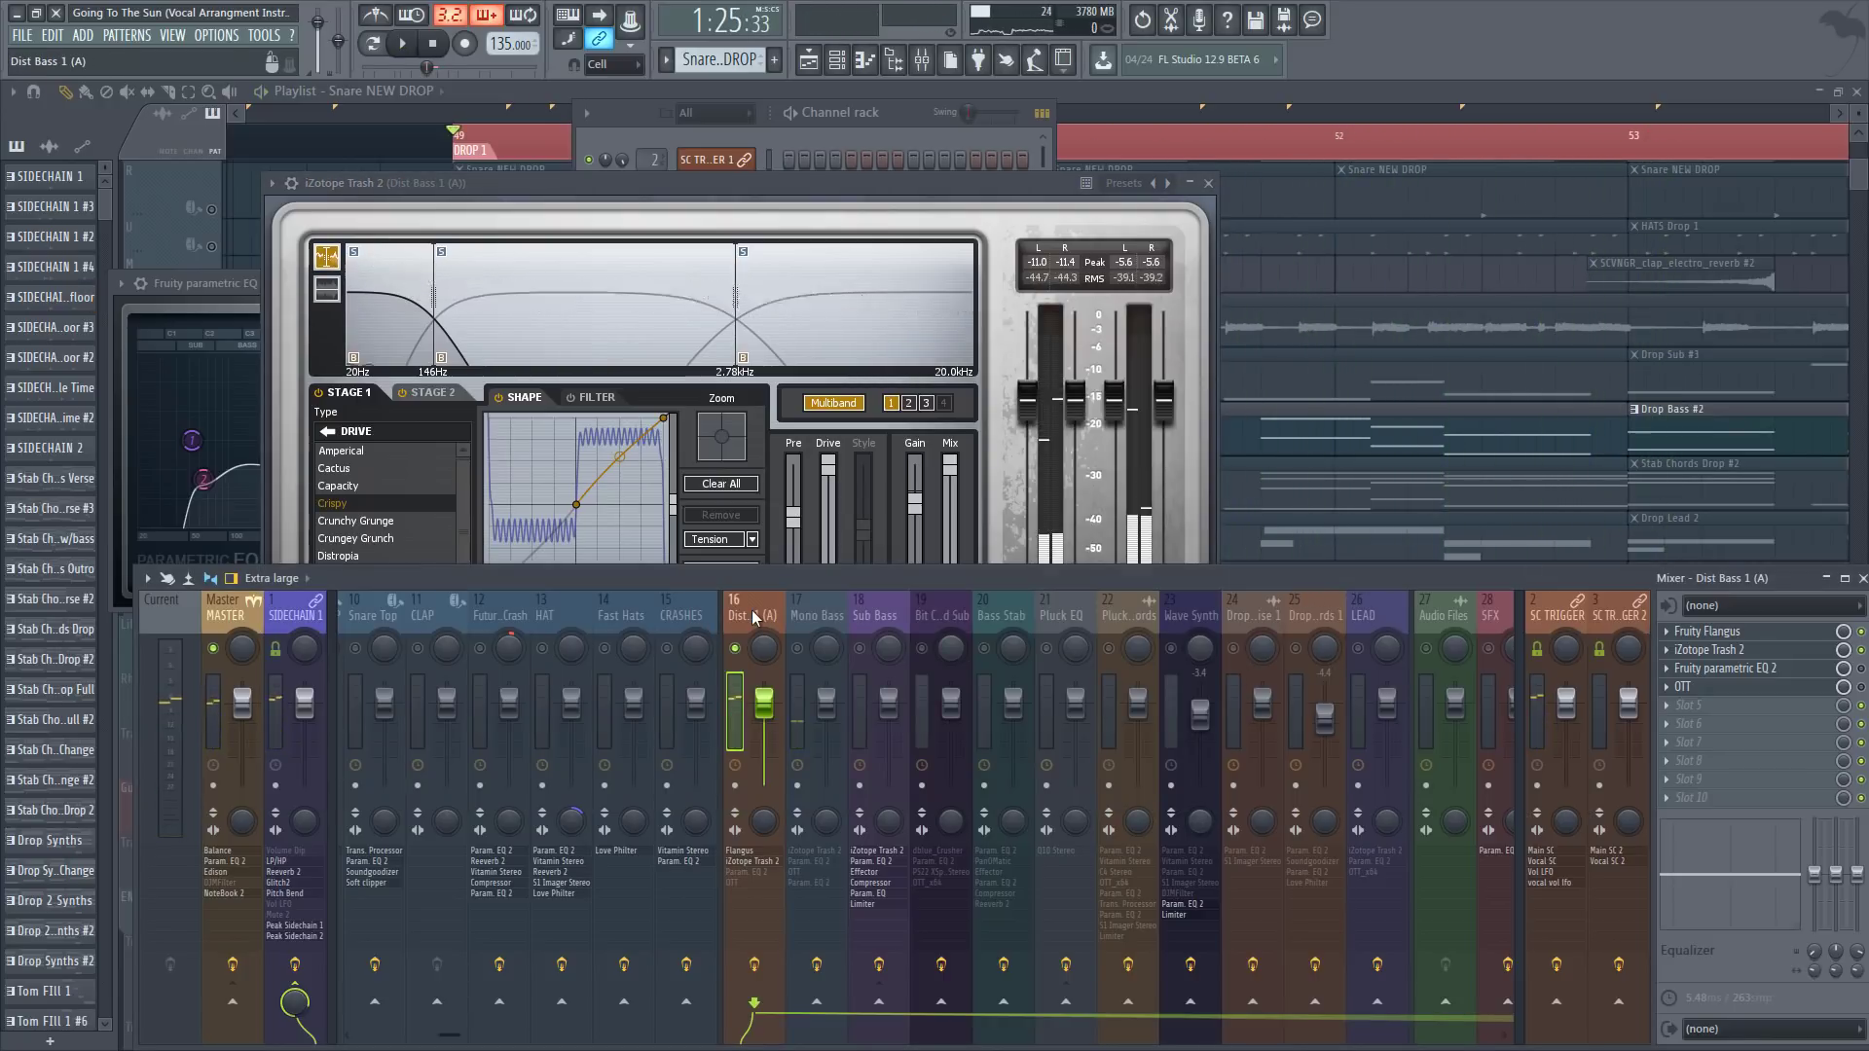
Step: Enable Fruity parametric EQ 2 on Dist Bass 1 (A) and audition the bass with the EQ curve in view
left_click(1862, 669)
left_click(1778, 687)
left_click(1778, 669)
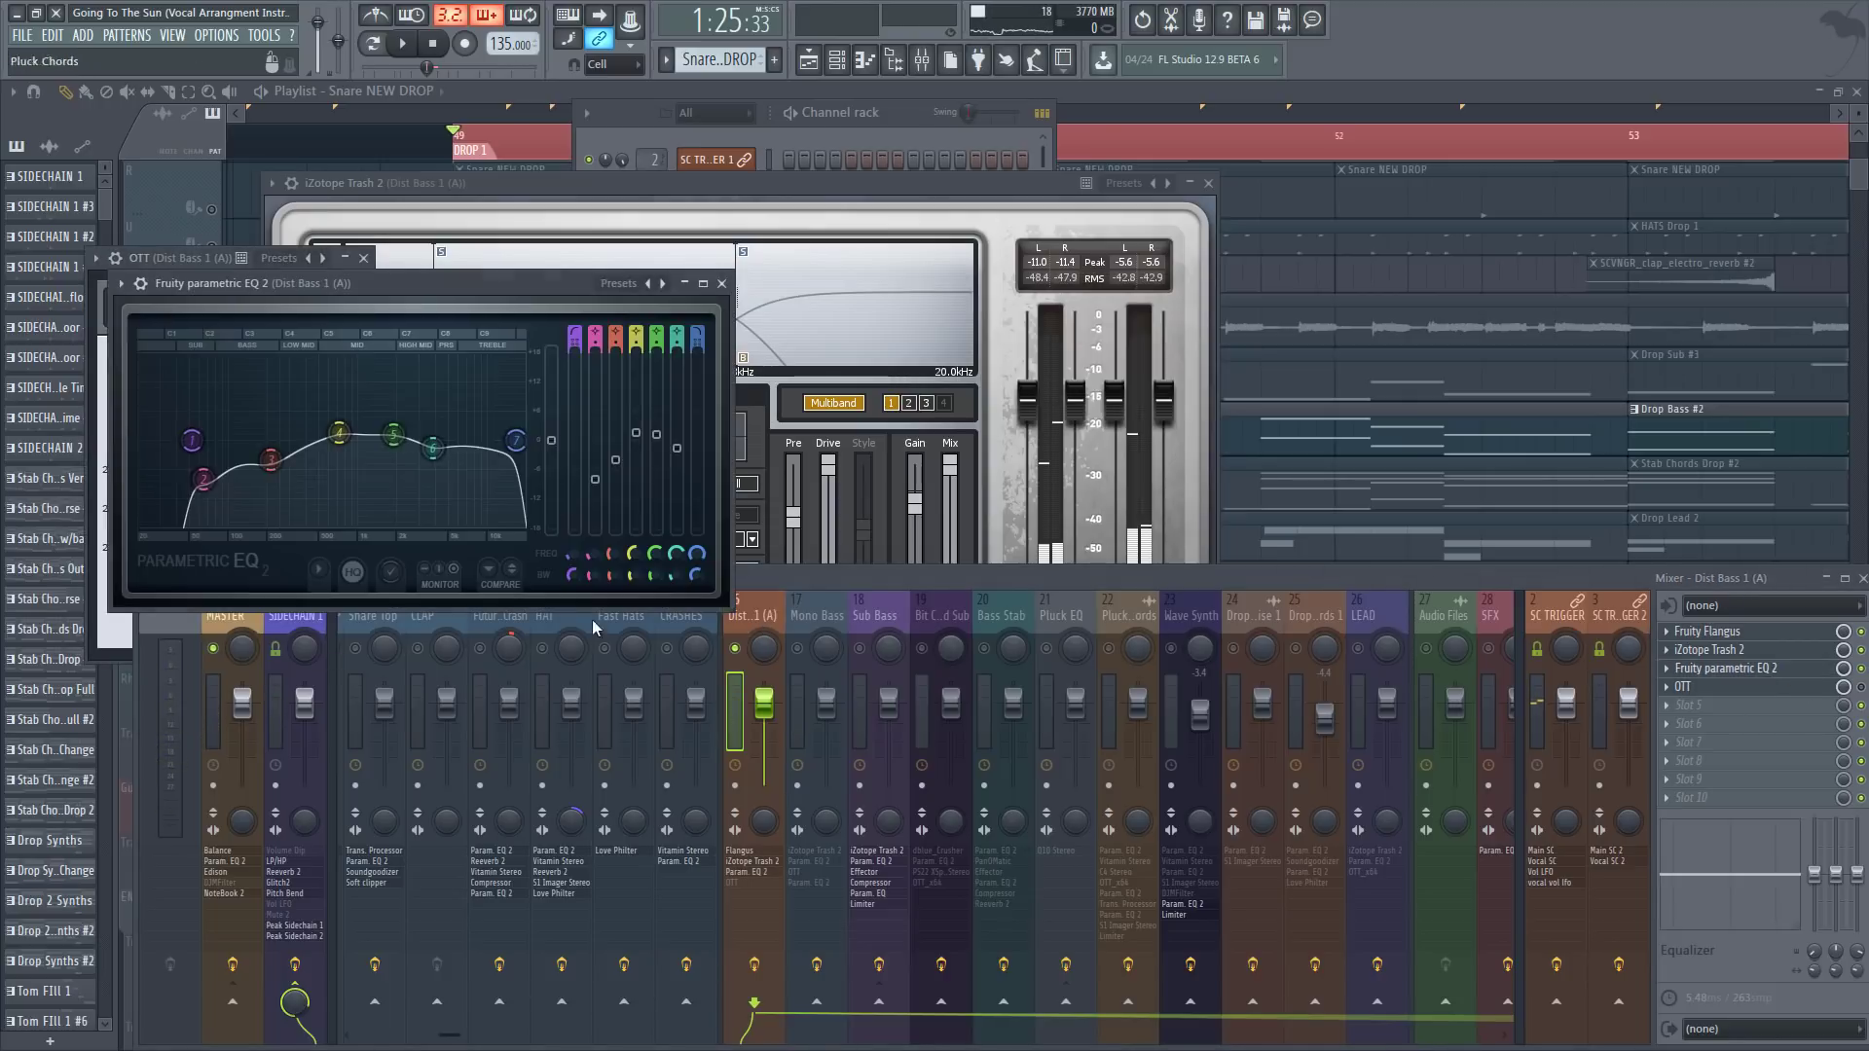
key("space")
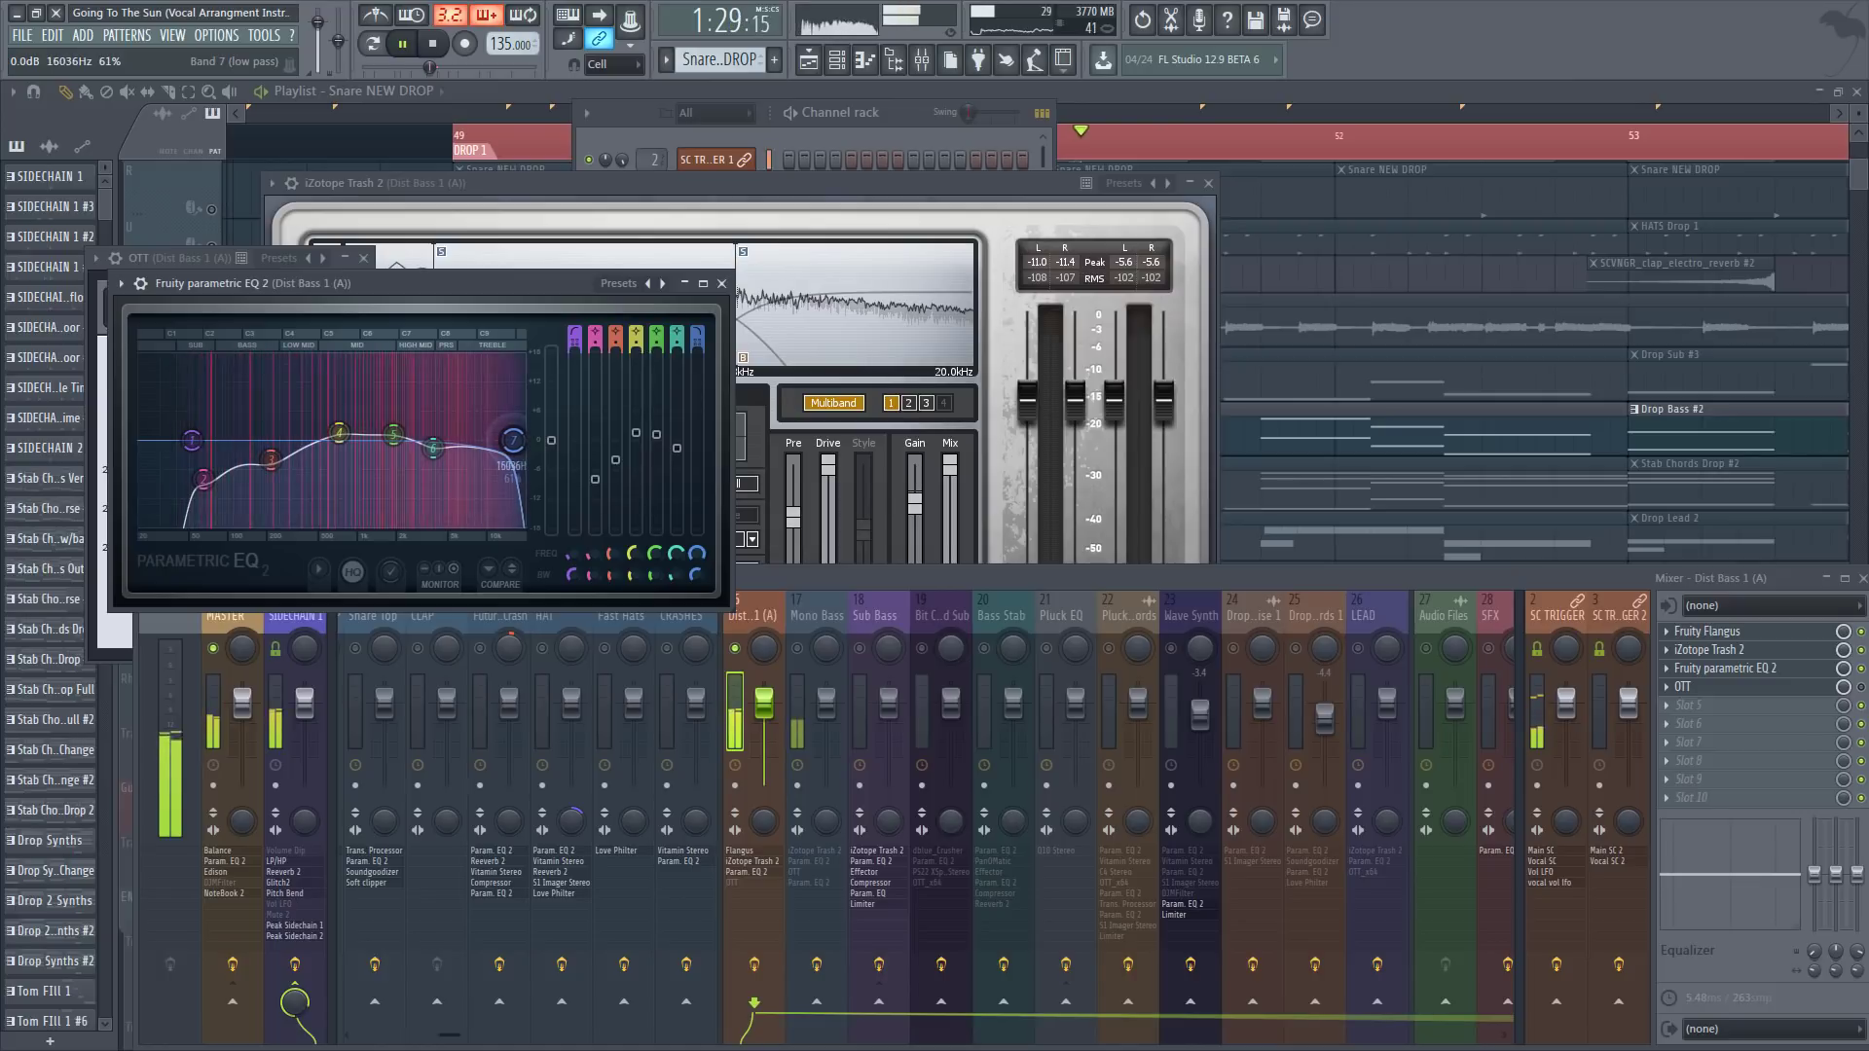
key("space")
Step: Fine-tune a treble band and shift the low-frequency cut slightly higher in the Dist Bass 1 (A) EQ, auditioning each change
mouse_move(433, 448)
left_mouse_down()
mouse_move(435, 401)
mouse_move(432, 445)
left_mouse_up()
key("space")
key("space")
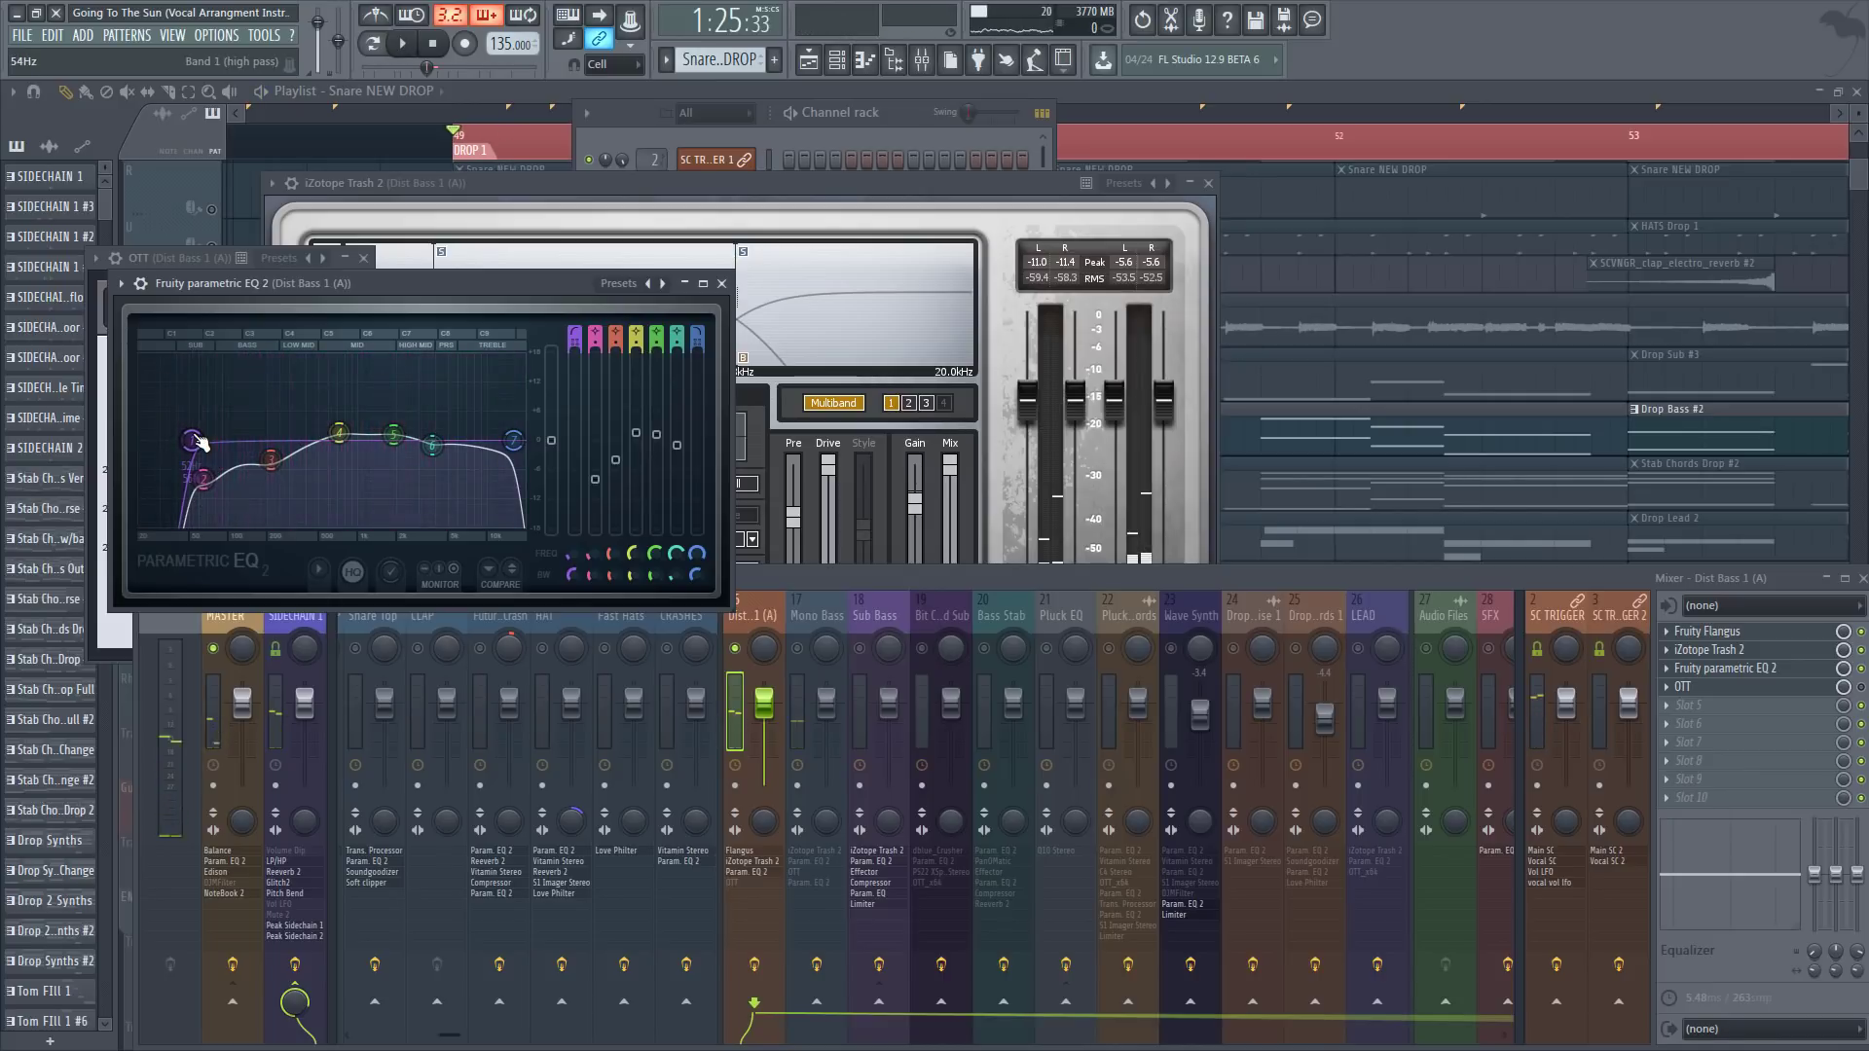
left_click_drag(199, 442, 210, 481)
key("space")
key("space")
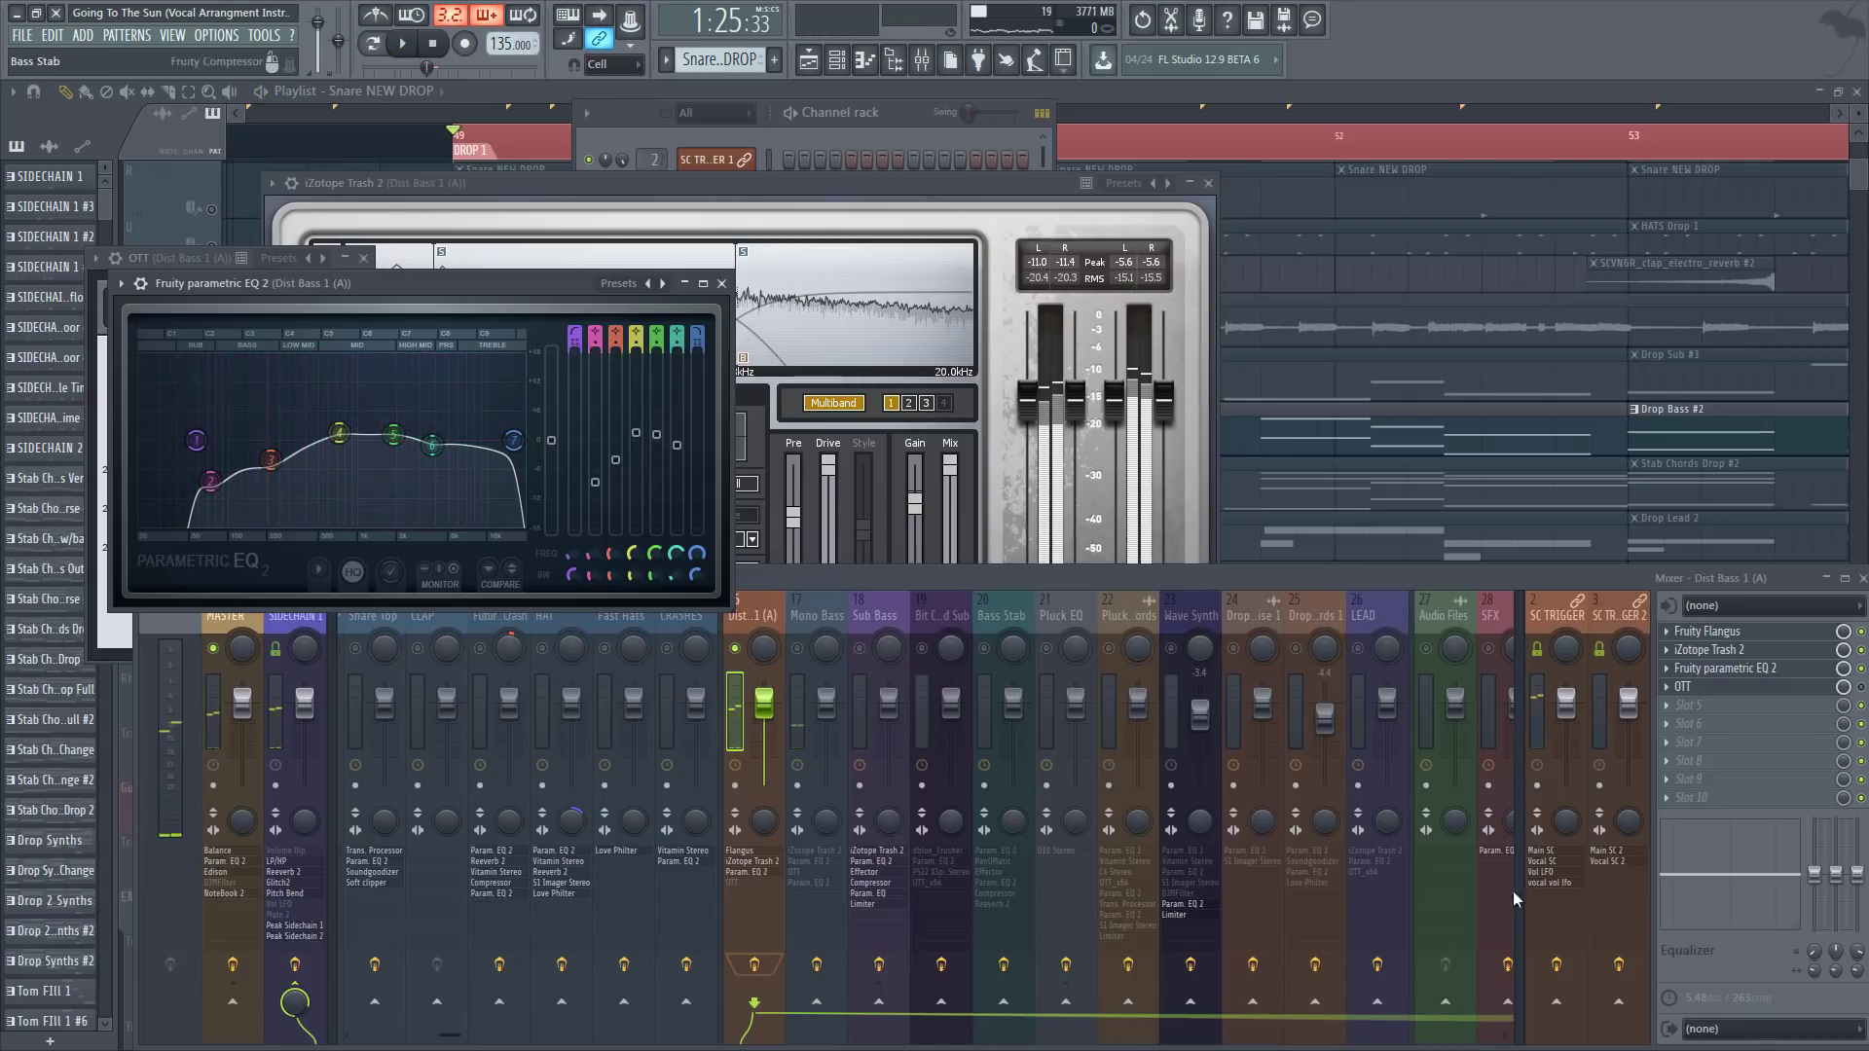
Step: Enable OTT on Dist Bass 1 (A) with its depth at 20%, and compare the track with the effects chain off and on
left_click(1860, 687)
left_click(1818, 689)
left_click(1818, 689)
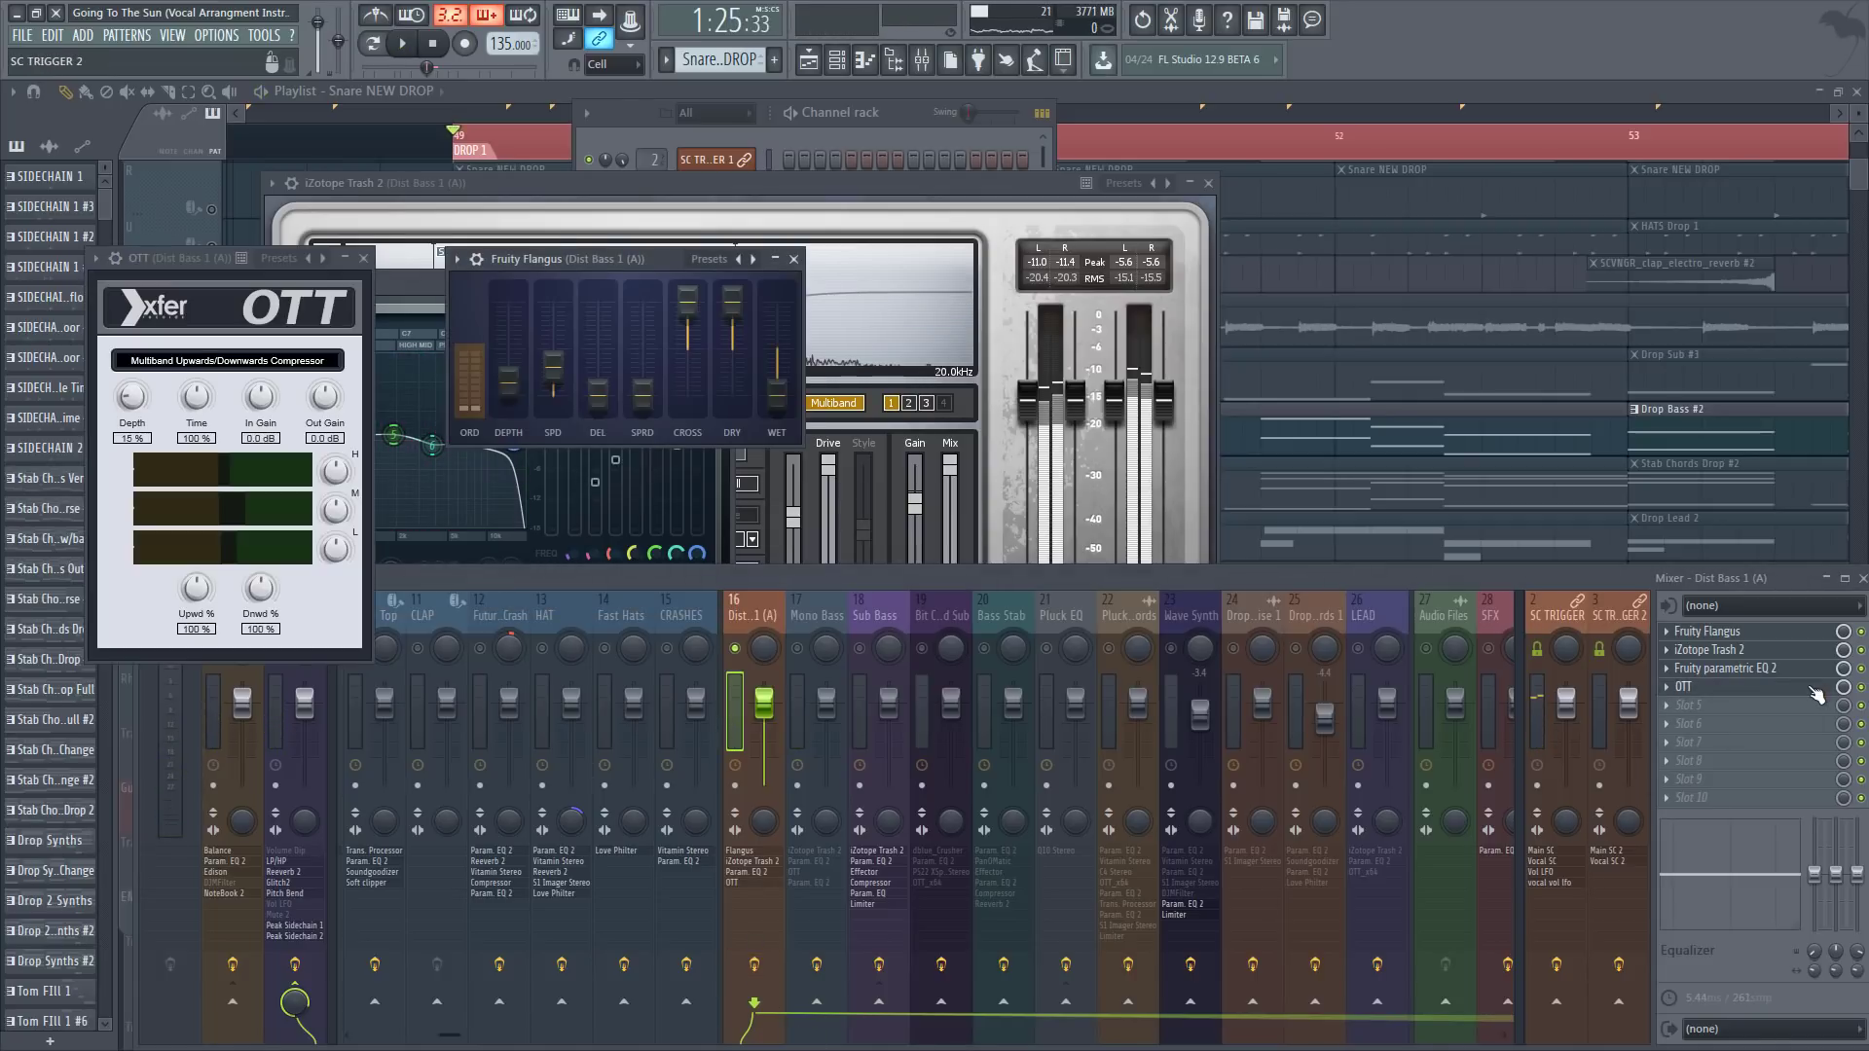
key("space")
mouse_move(132, 398)
left_mouse_down()
mouse_move(151, 345)
mouse_move(151, 407)
left_mouse_up()
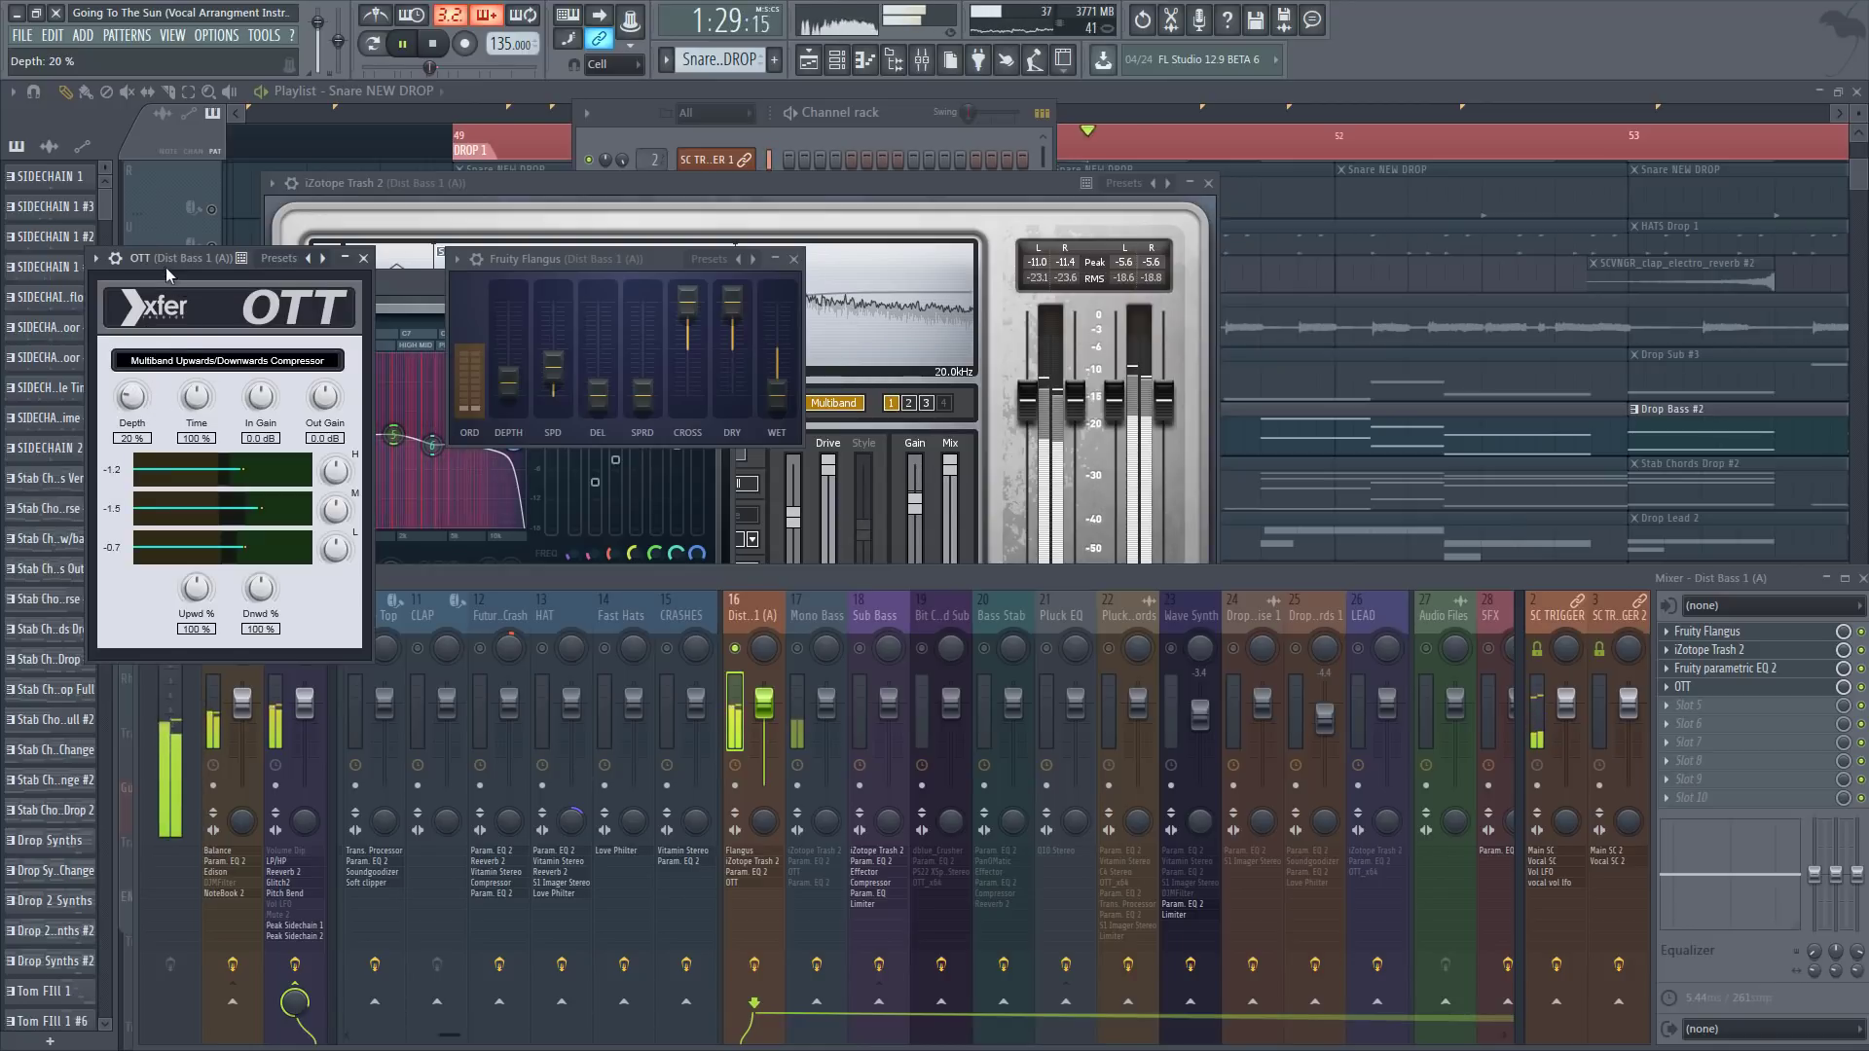
left_click_drag(168, 276, 182, 281)
left_click(747, 611)
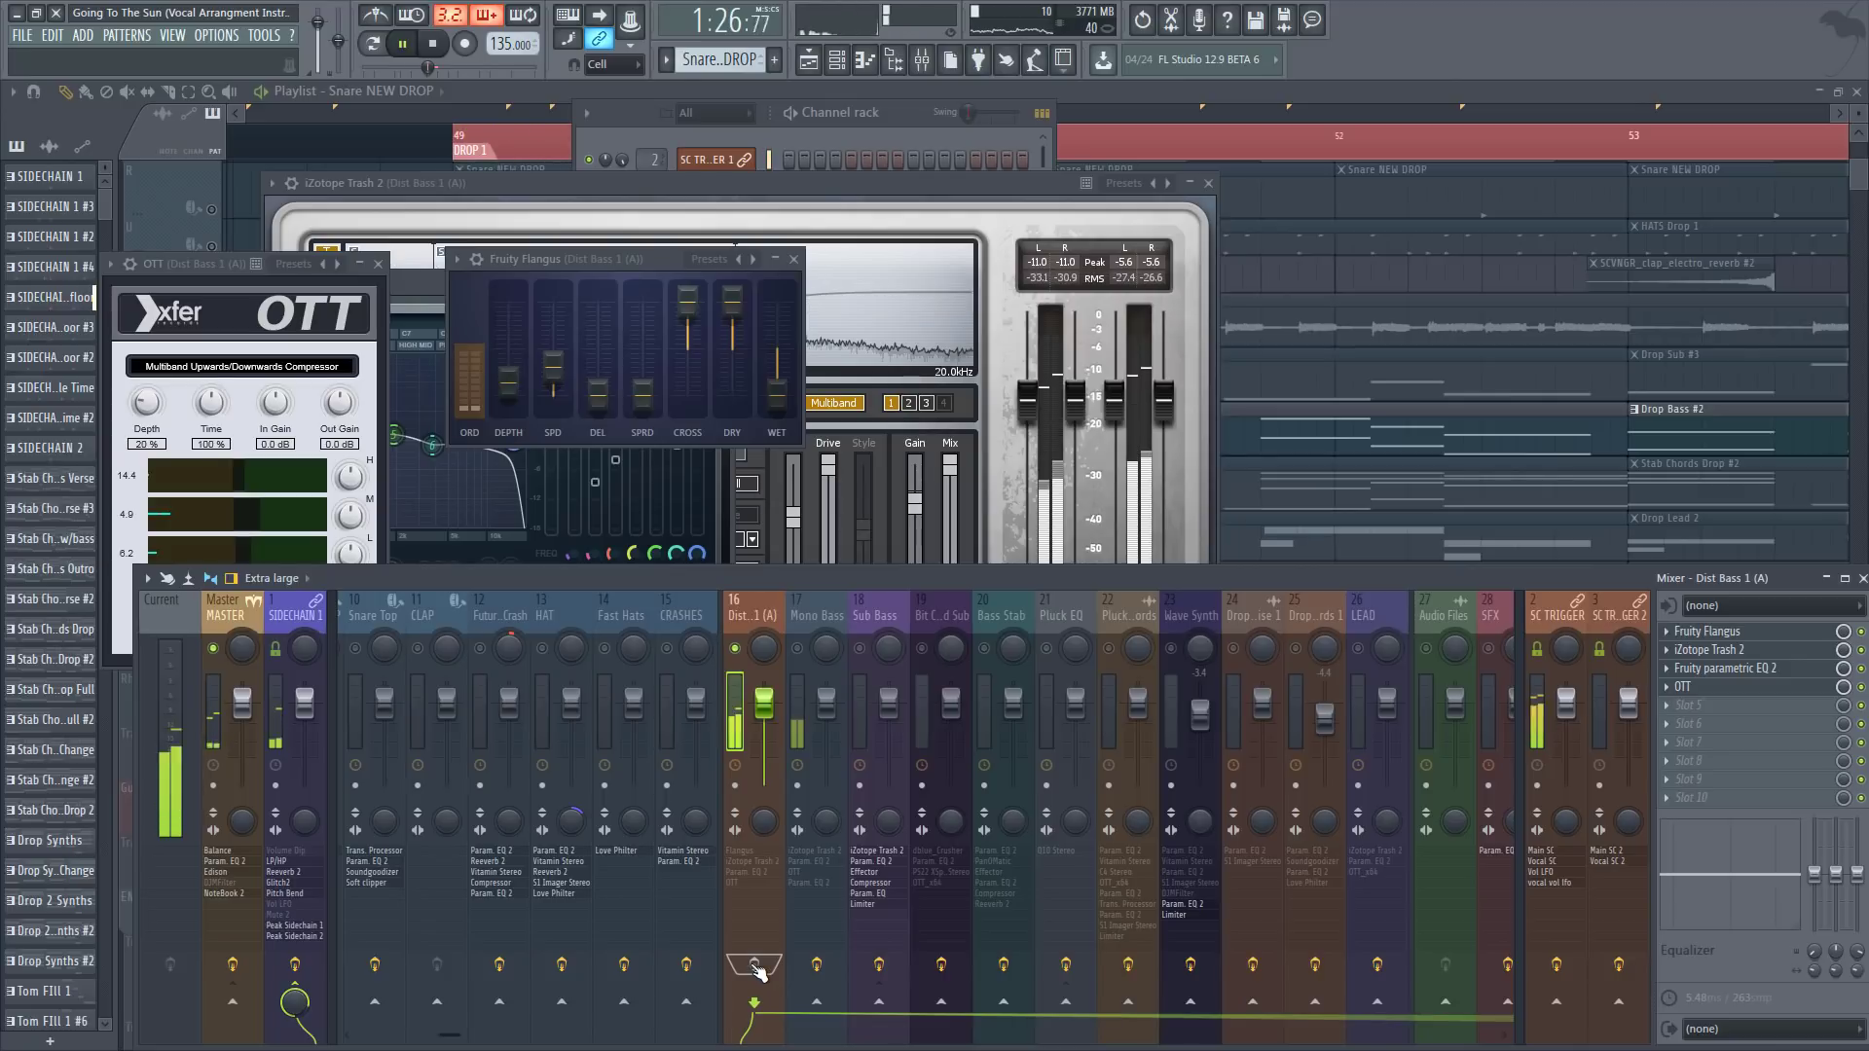
key("space")
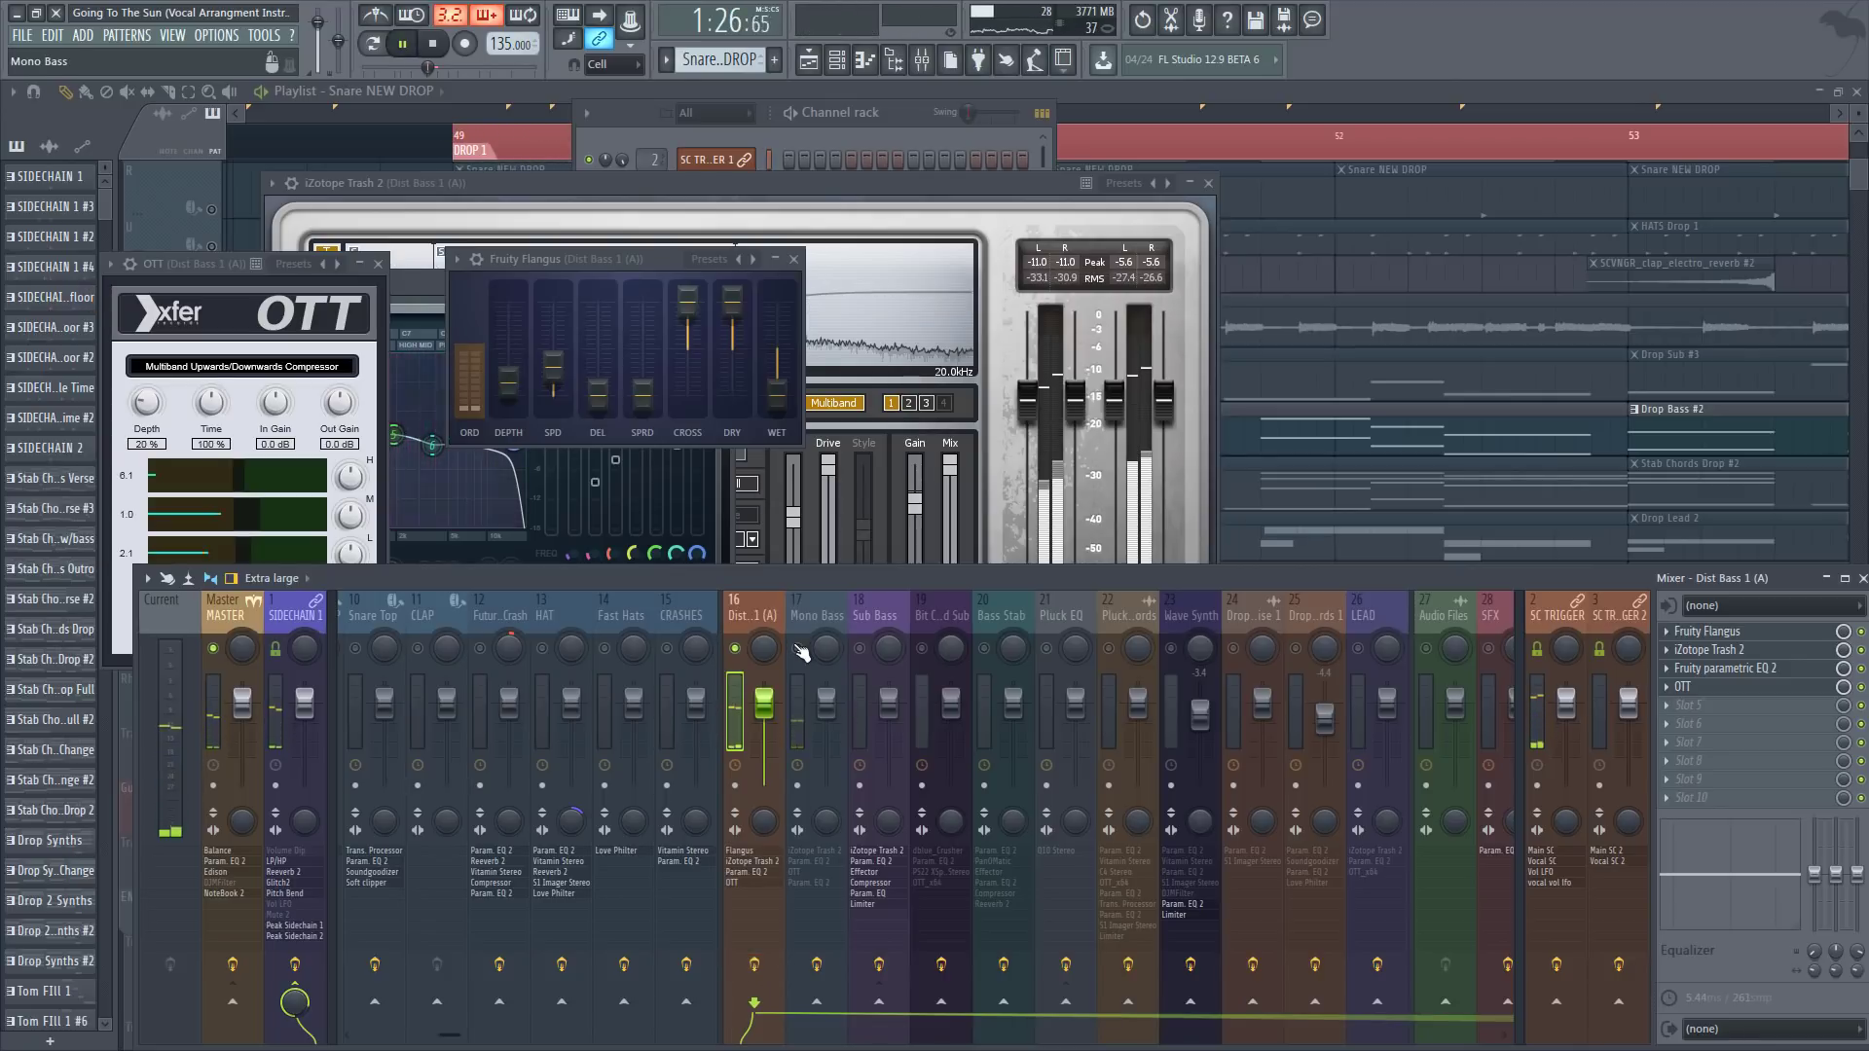
Step: Solo the Mono Bass track, enable its effects, and audition it while opening its Fruity parametric EQ 2 and iZotope Trash 2
left_click(796, 633)
key("space")
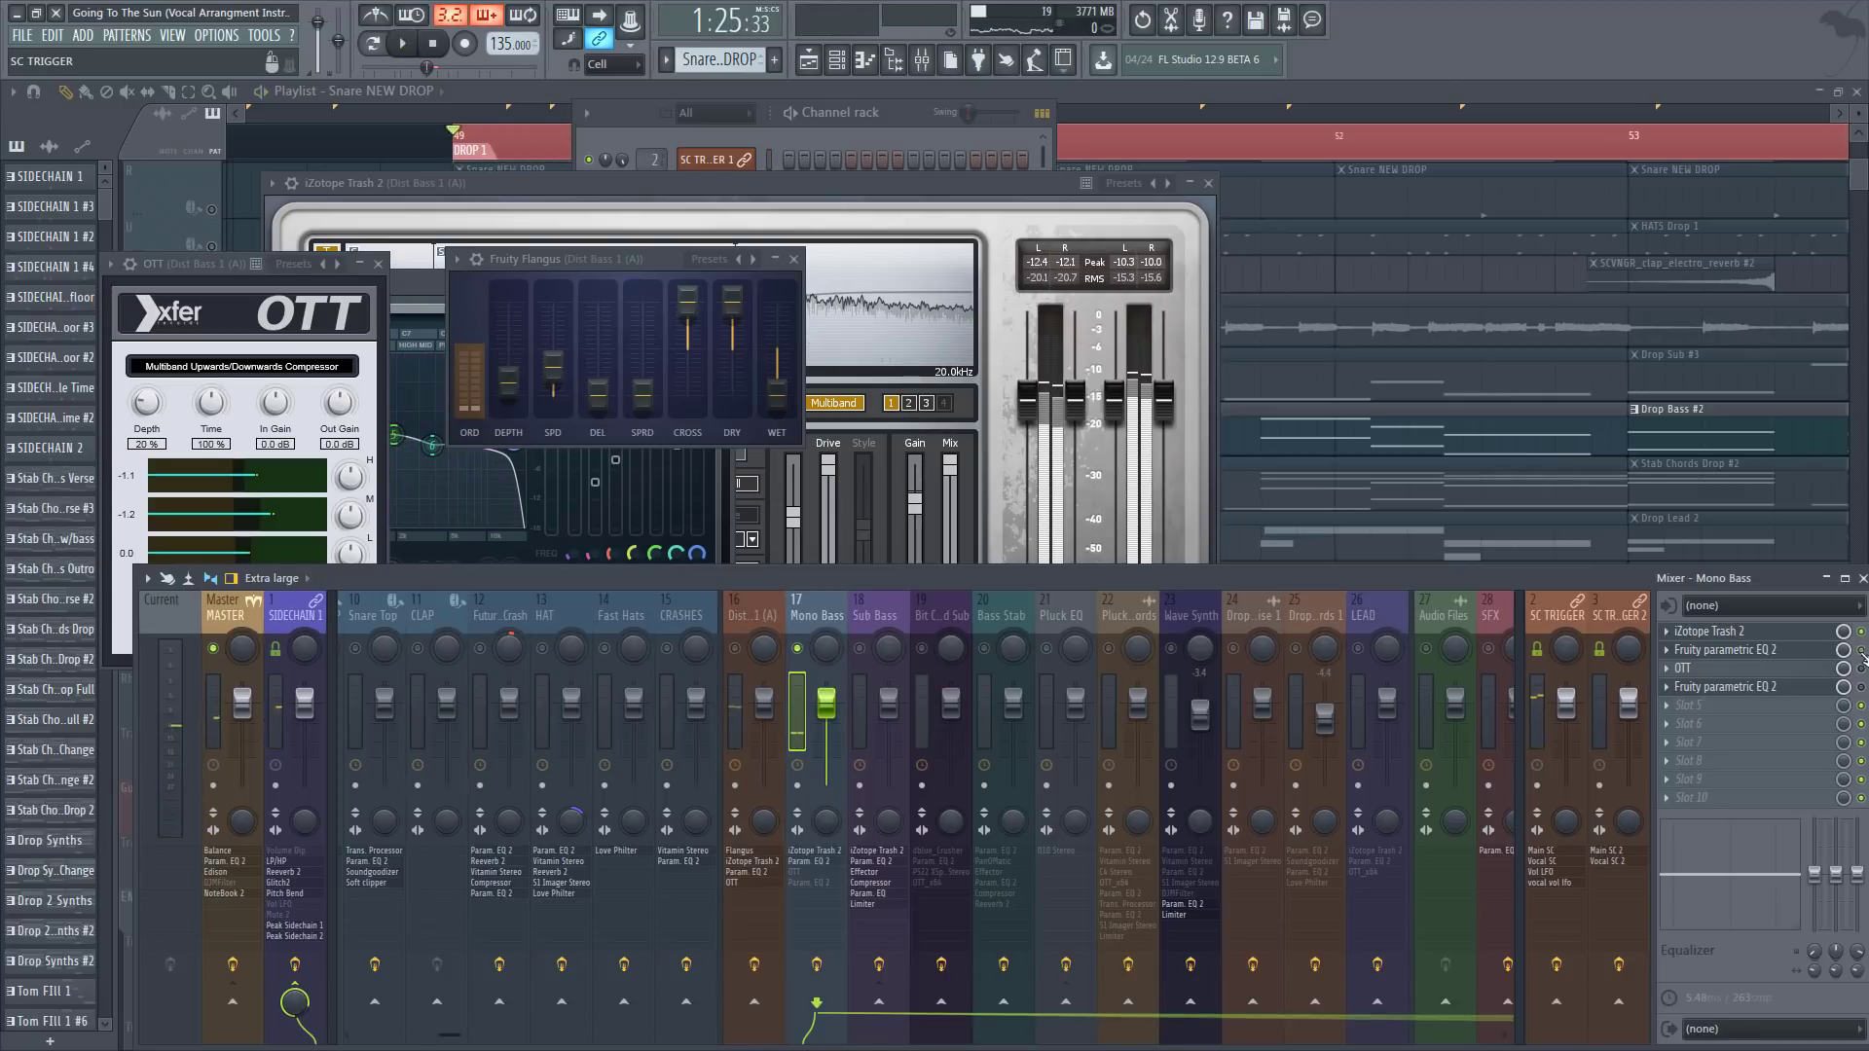
key("space")
left_click(1725, 649)
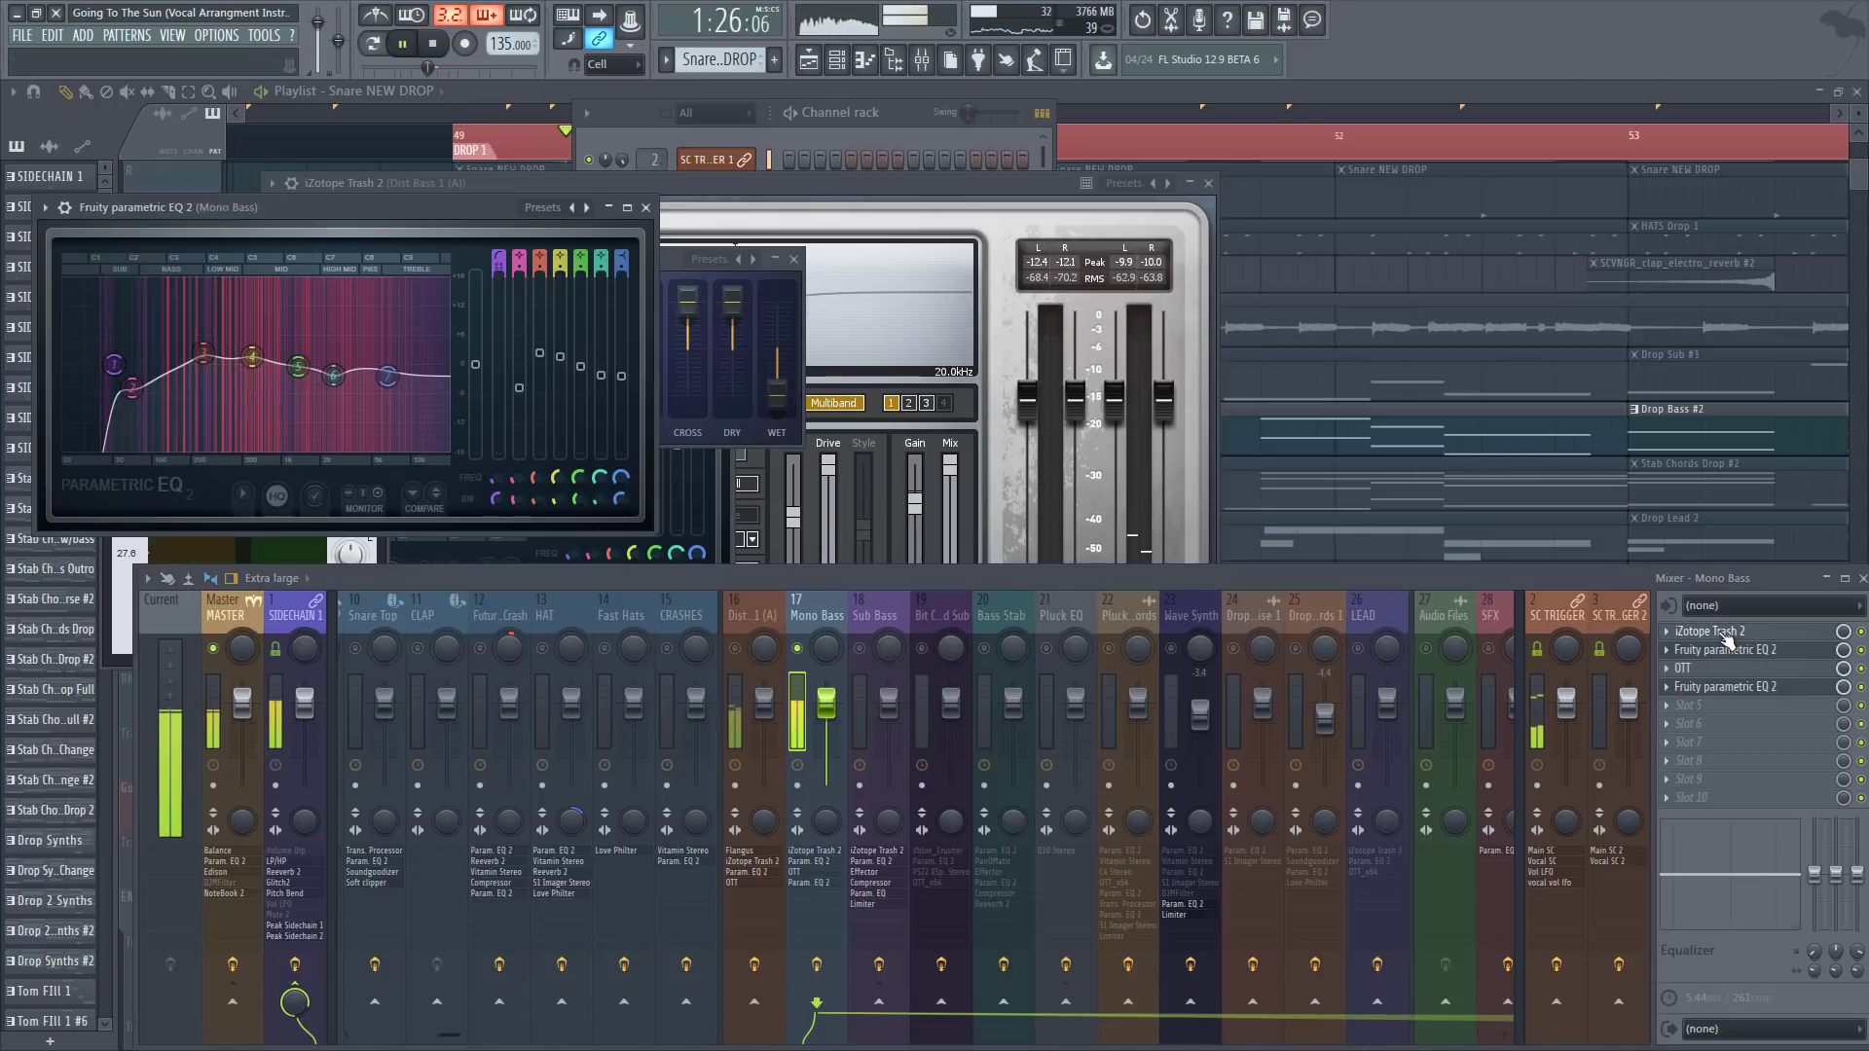
left_click(1725, 633)
key("space")
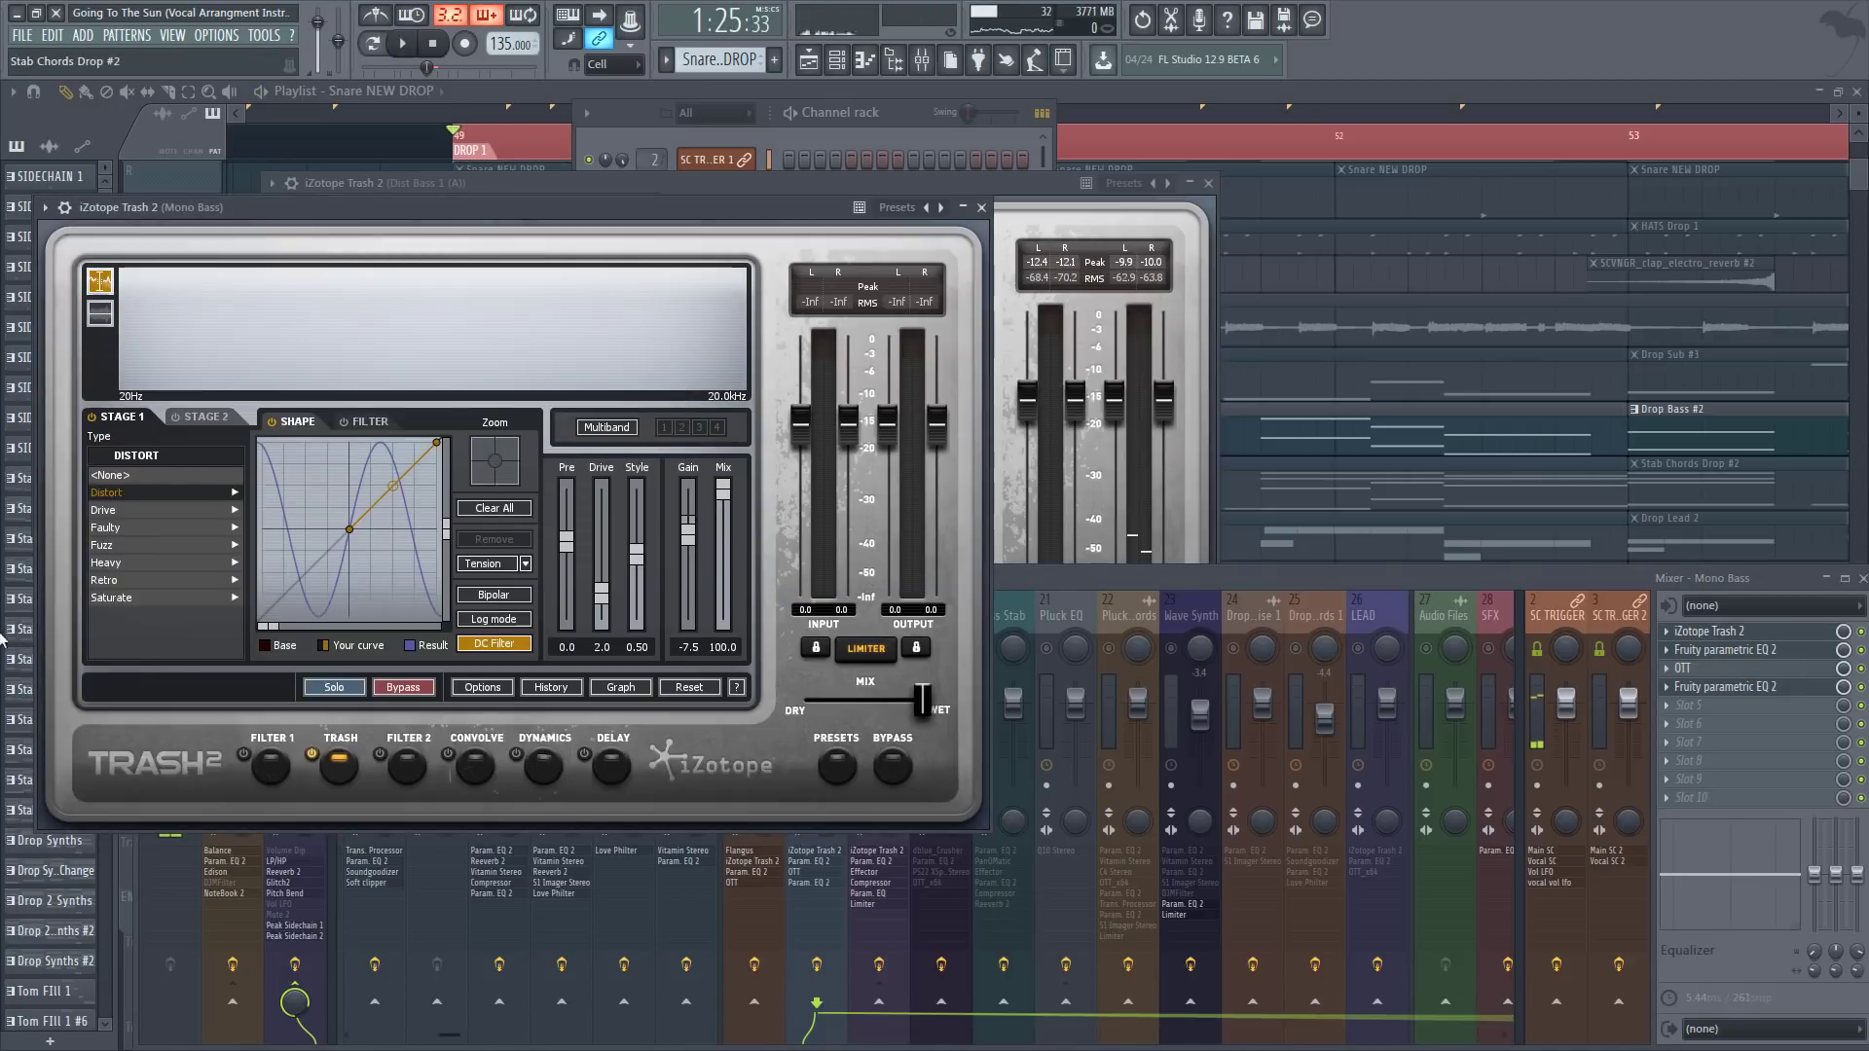
Step: Adjust band 2 of the Mono Bass EQ to -5.3 dB at 71 Hz, and audition it together with Dist Bass 1 (A)
left_click(1741, 653)
key("space")
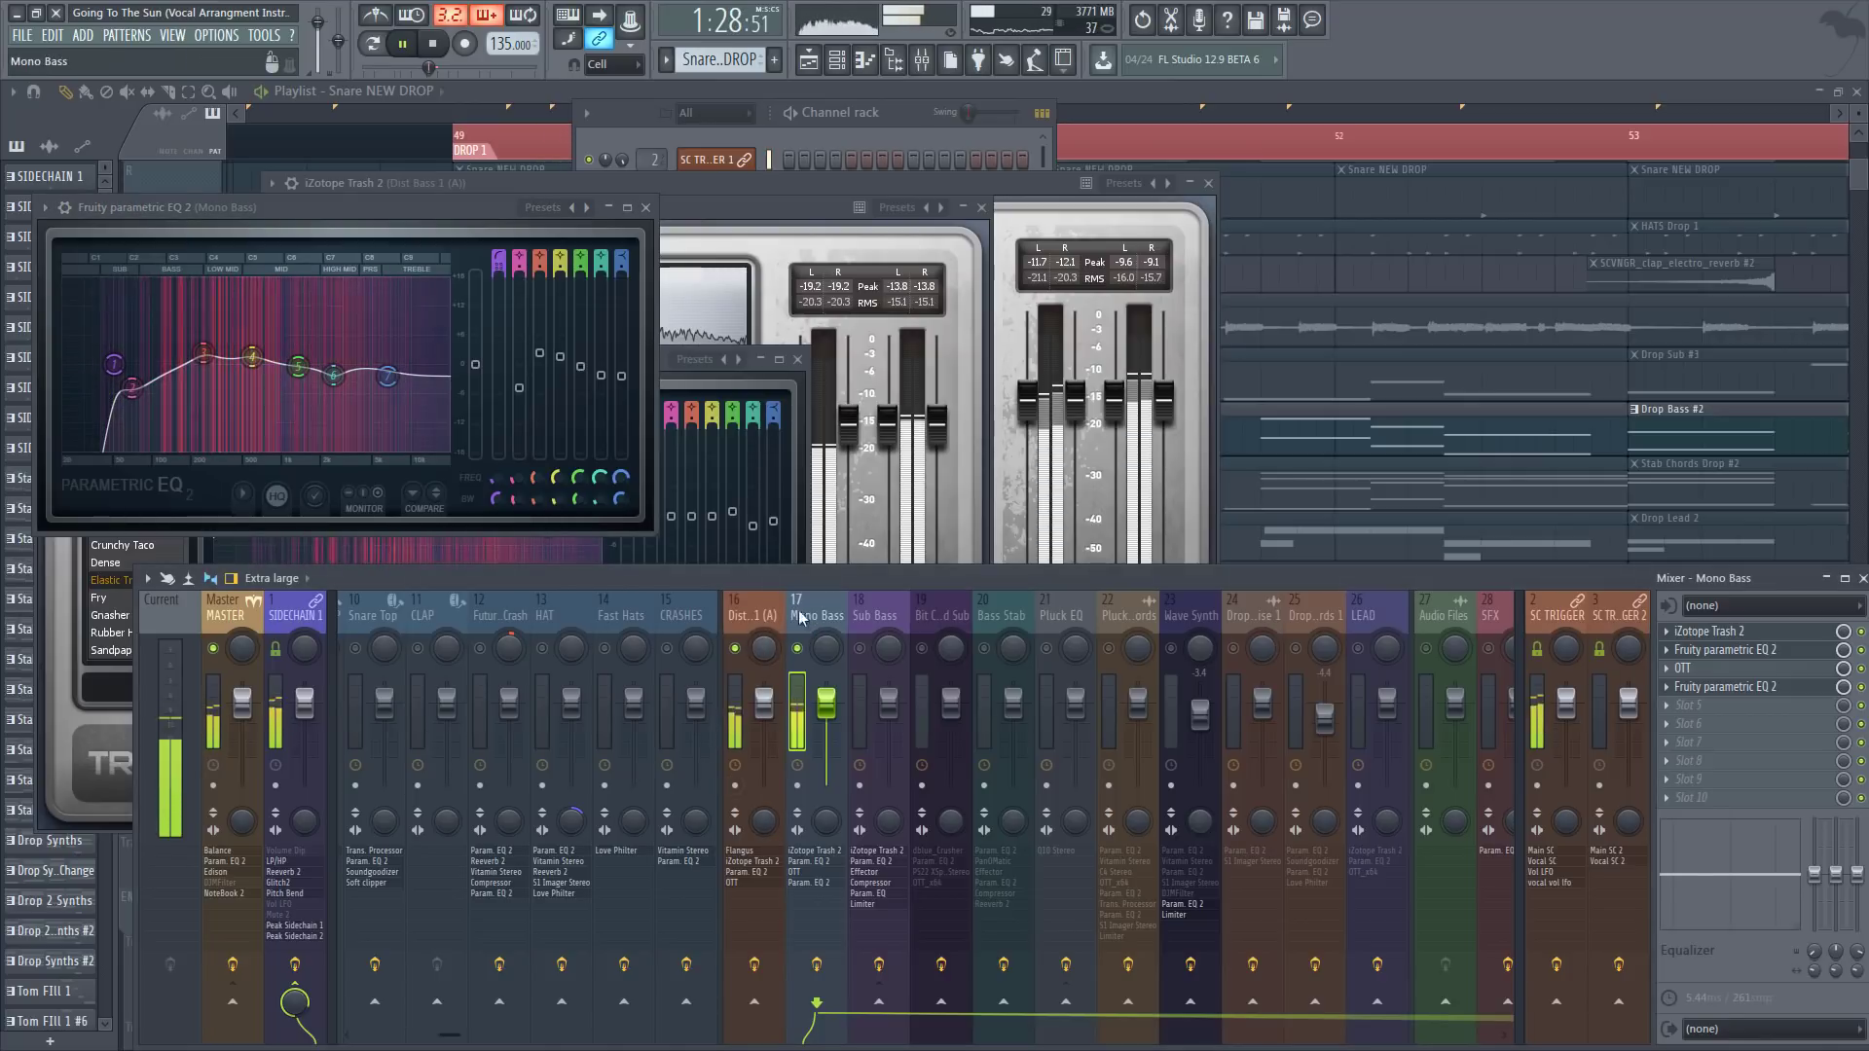
key("space")
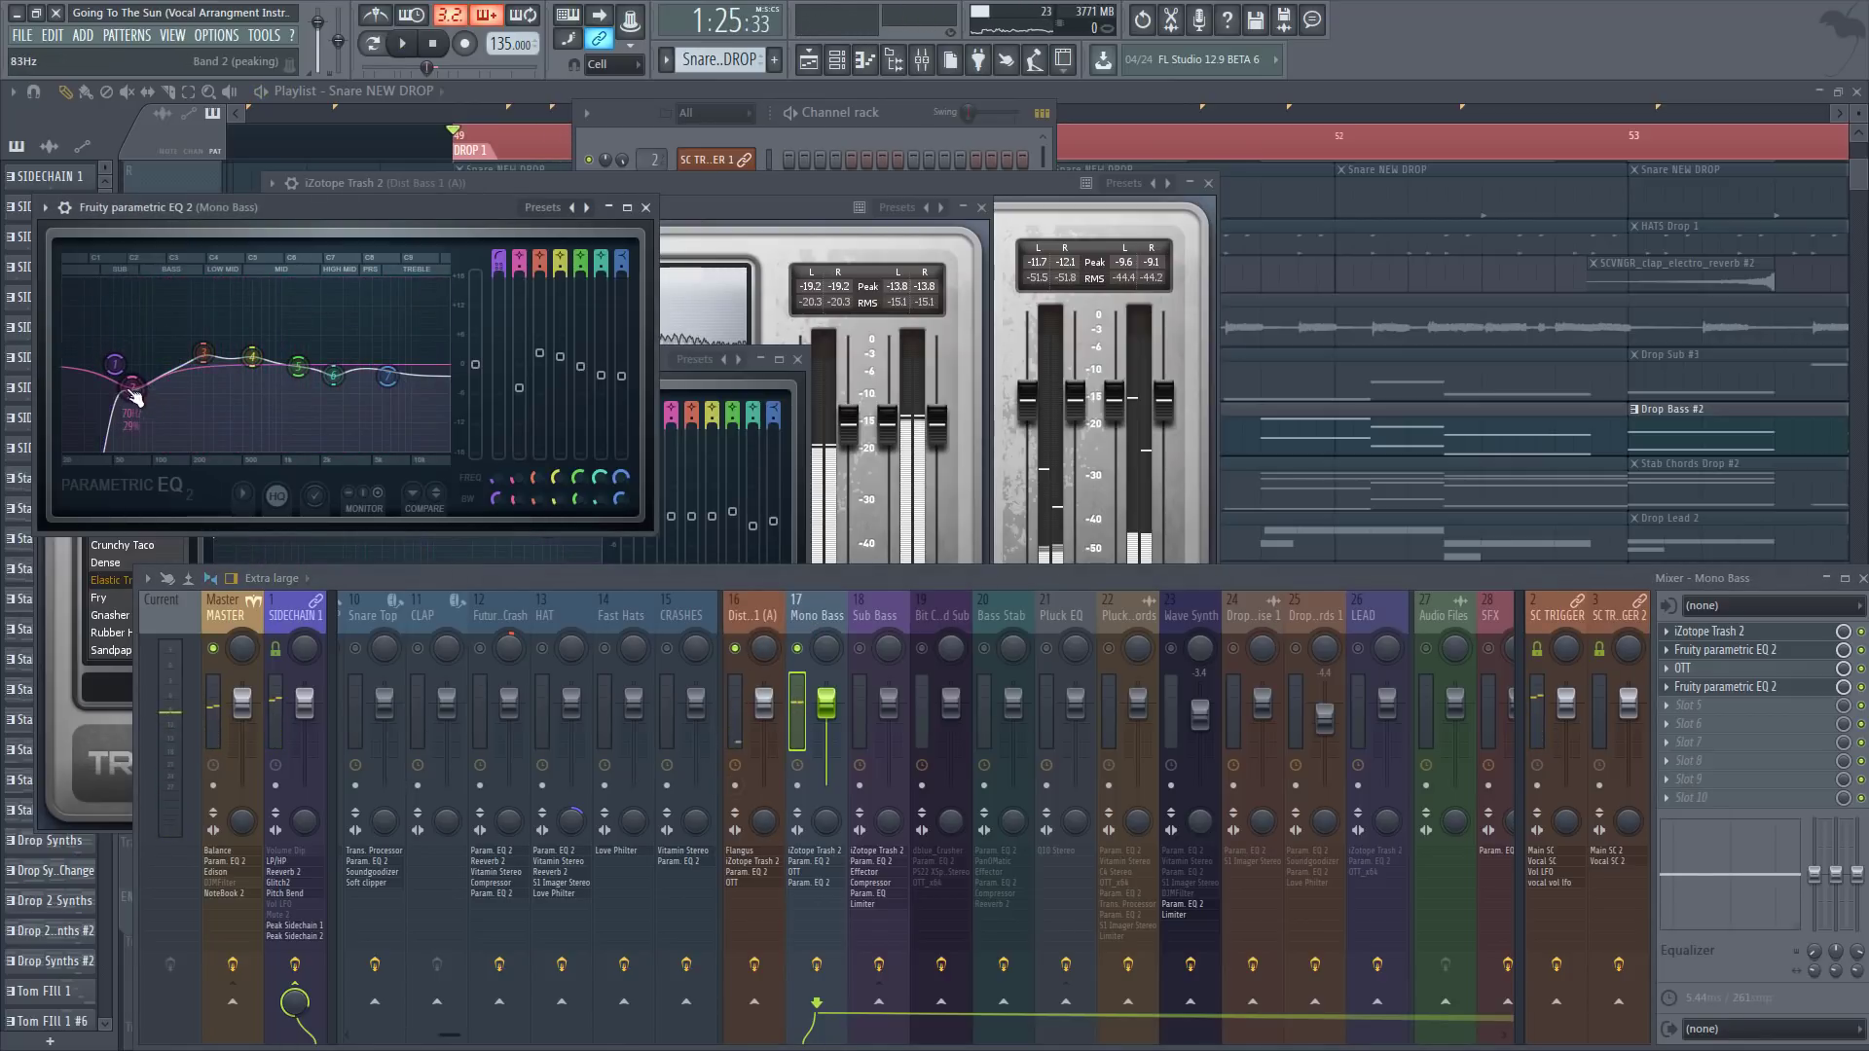
left_click_drag(131, 391, 132, 393)
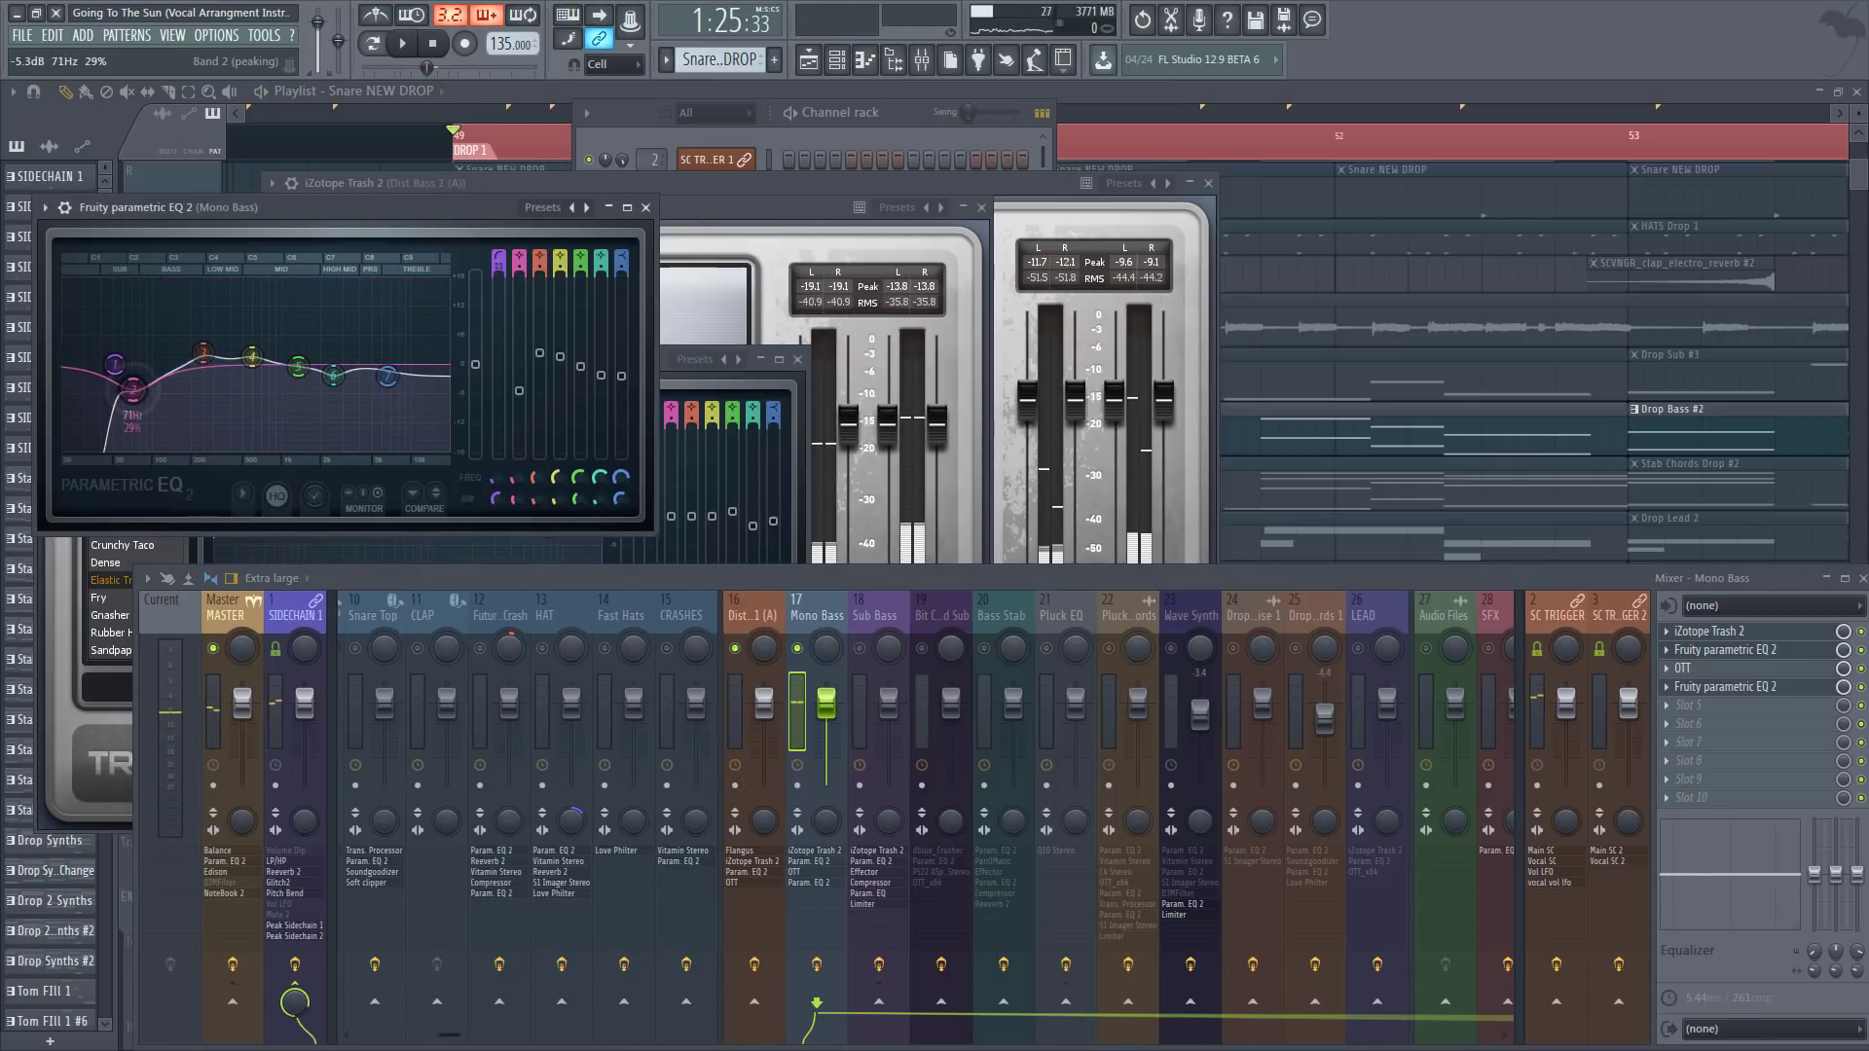
left_click(761, 617)
left_click(806, 617)
key("space")
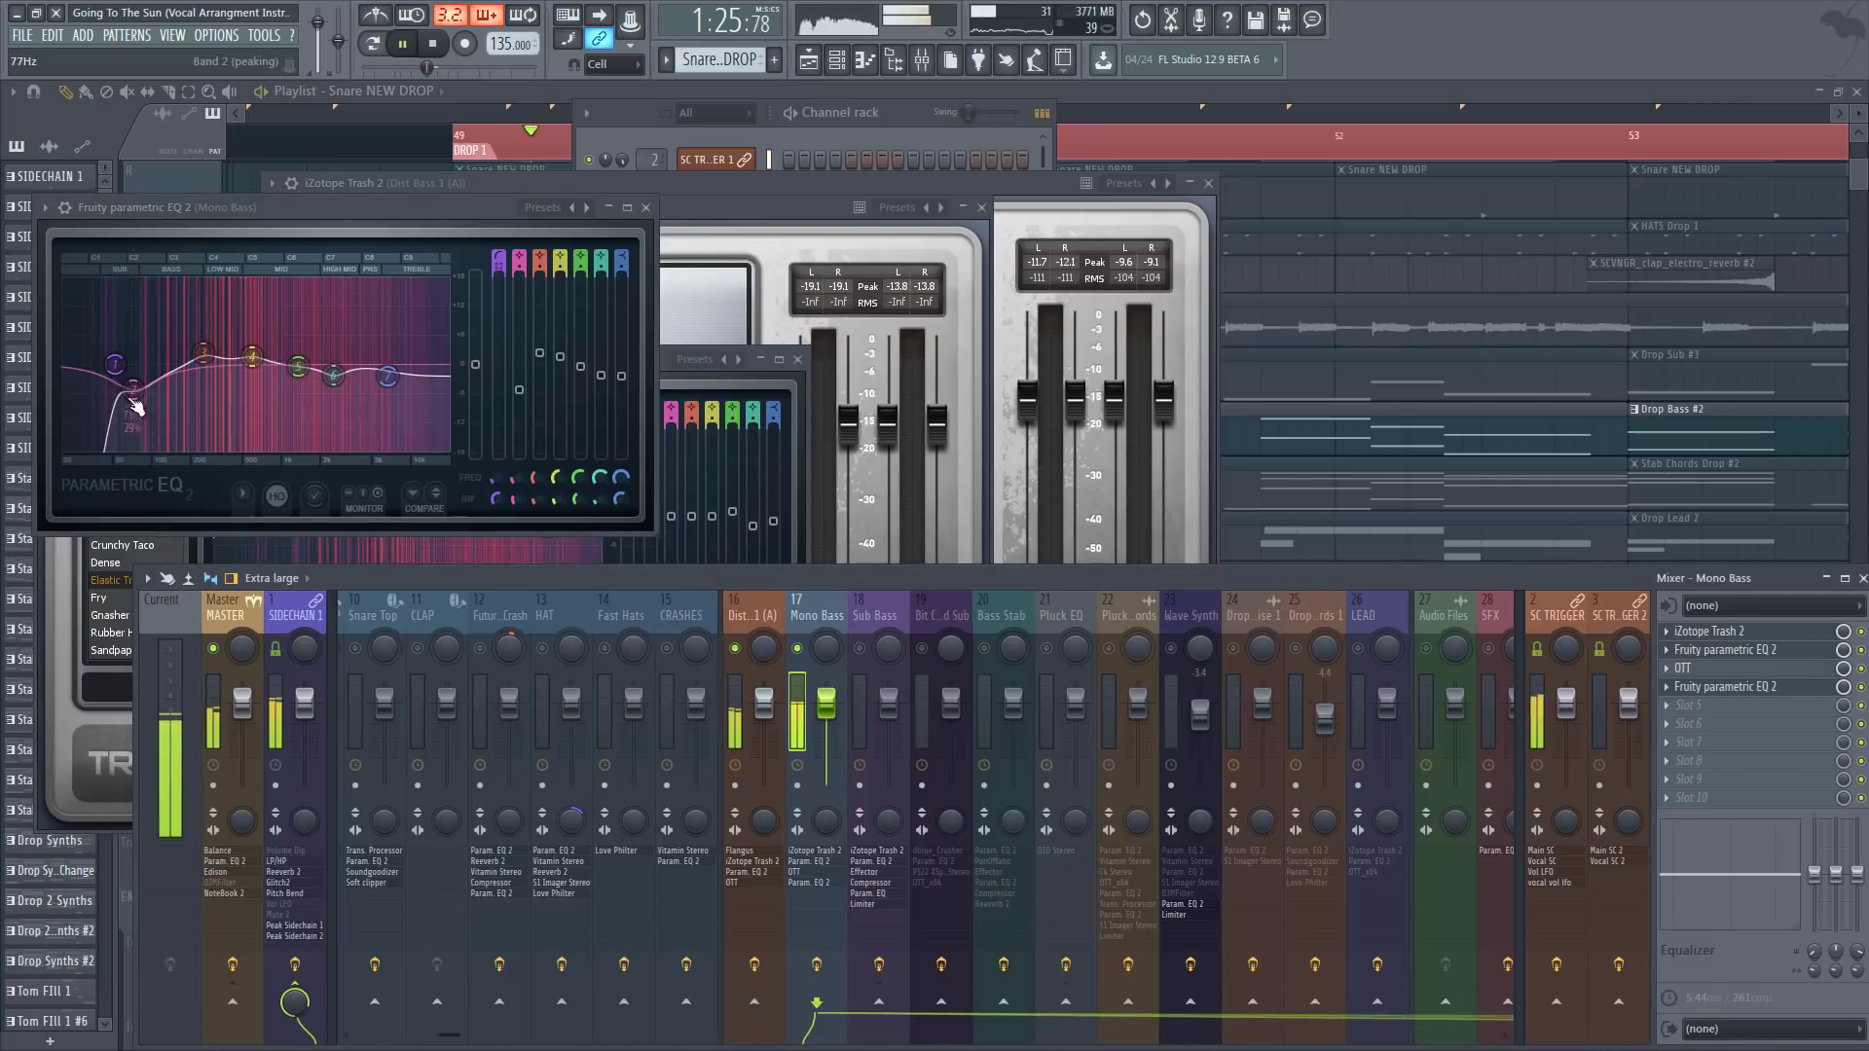
key("space")
Step: Set the high-pass band 1 of the Mono Bass EQ to 55 Hz and audition the result
left_click_drag(125, 373, 102, 373)
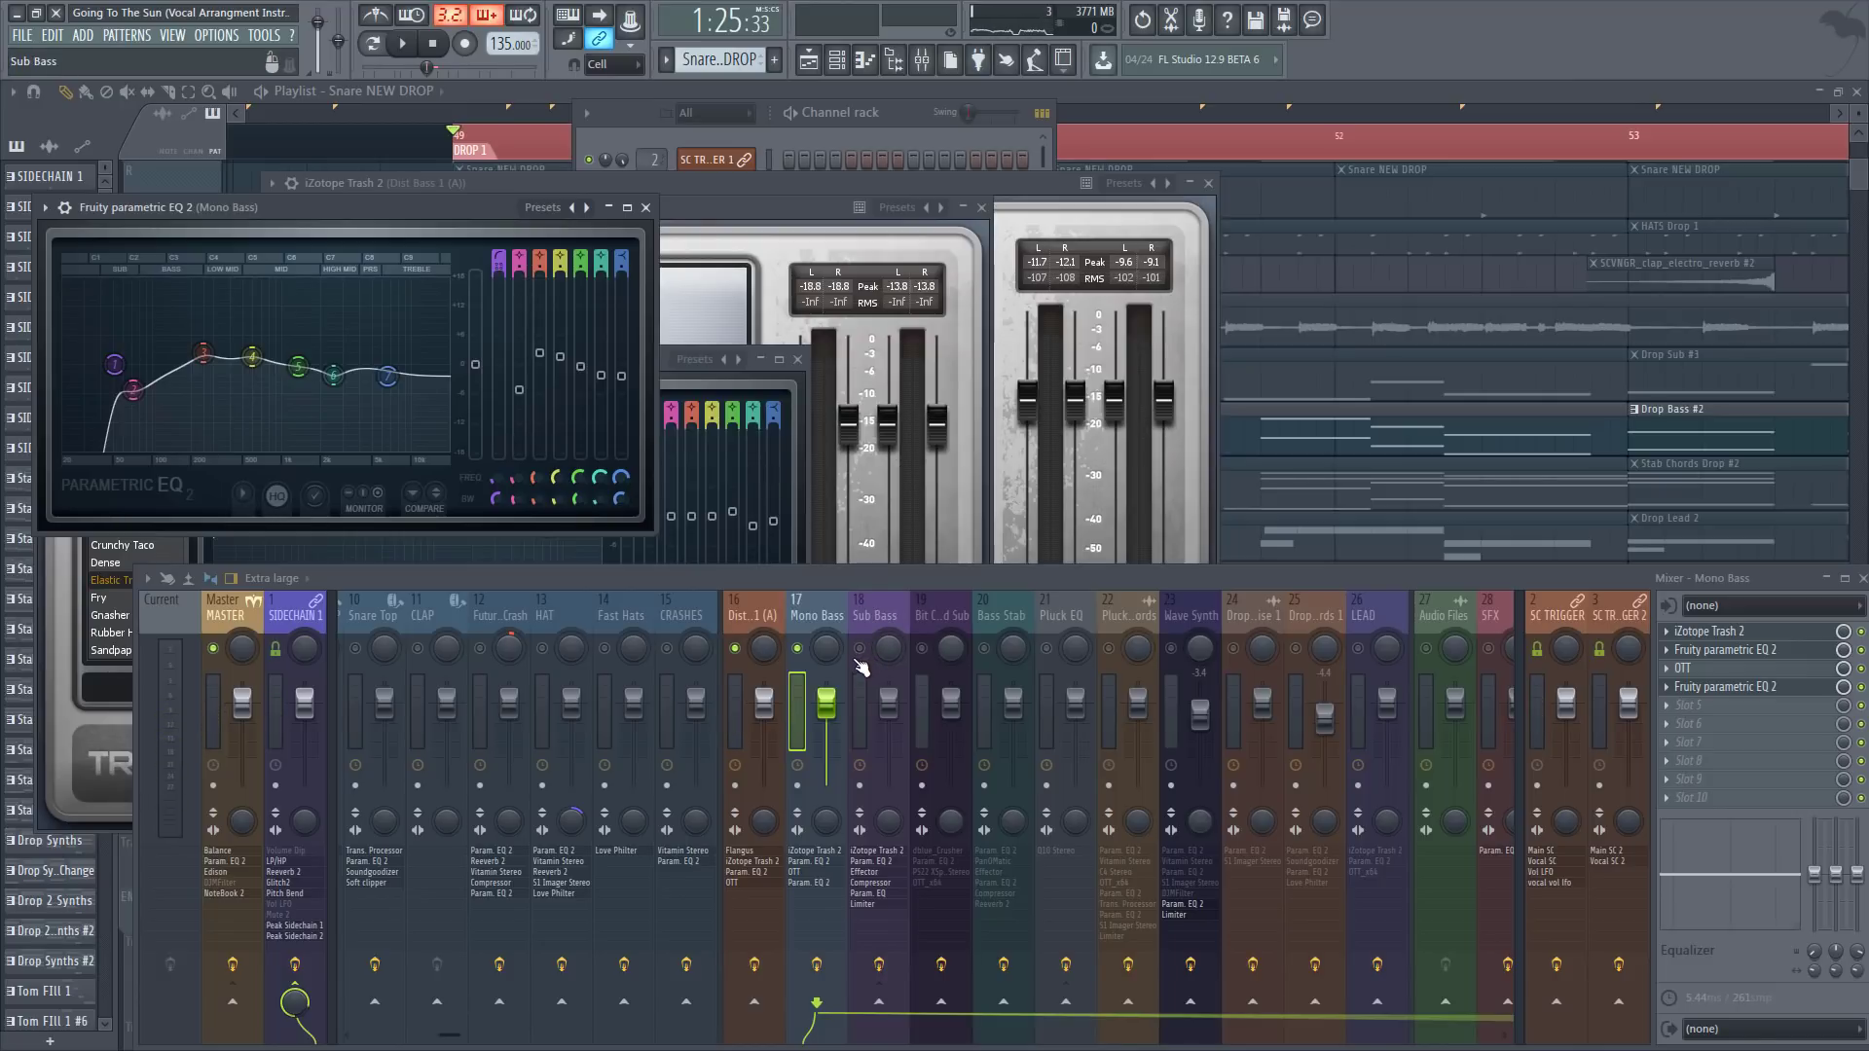
left_click_drag(212, 215, 227, 218)
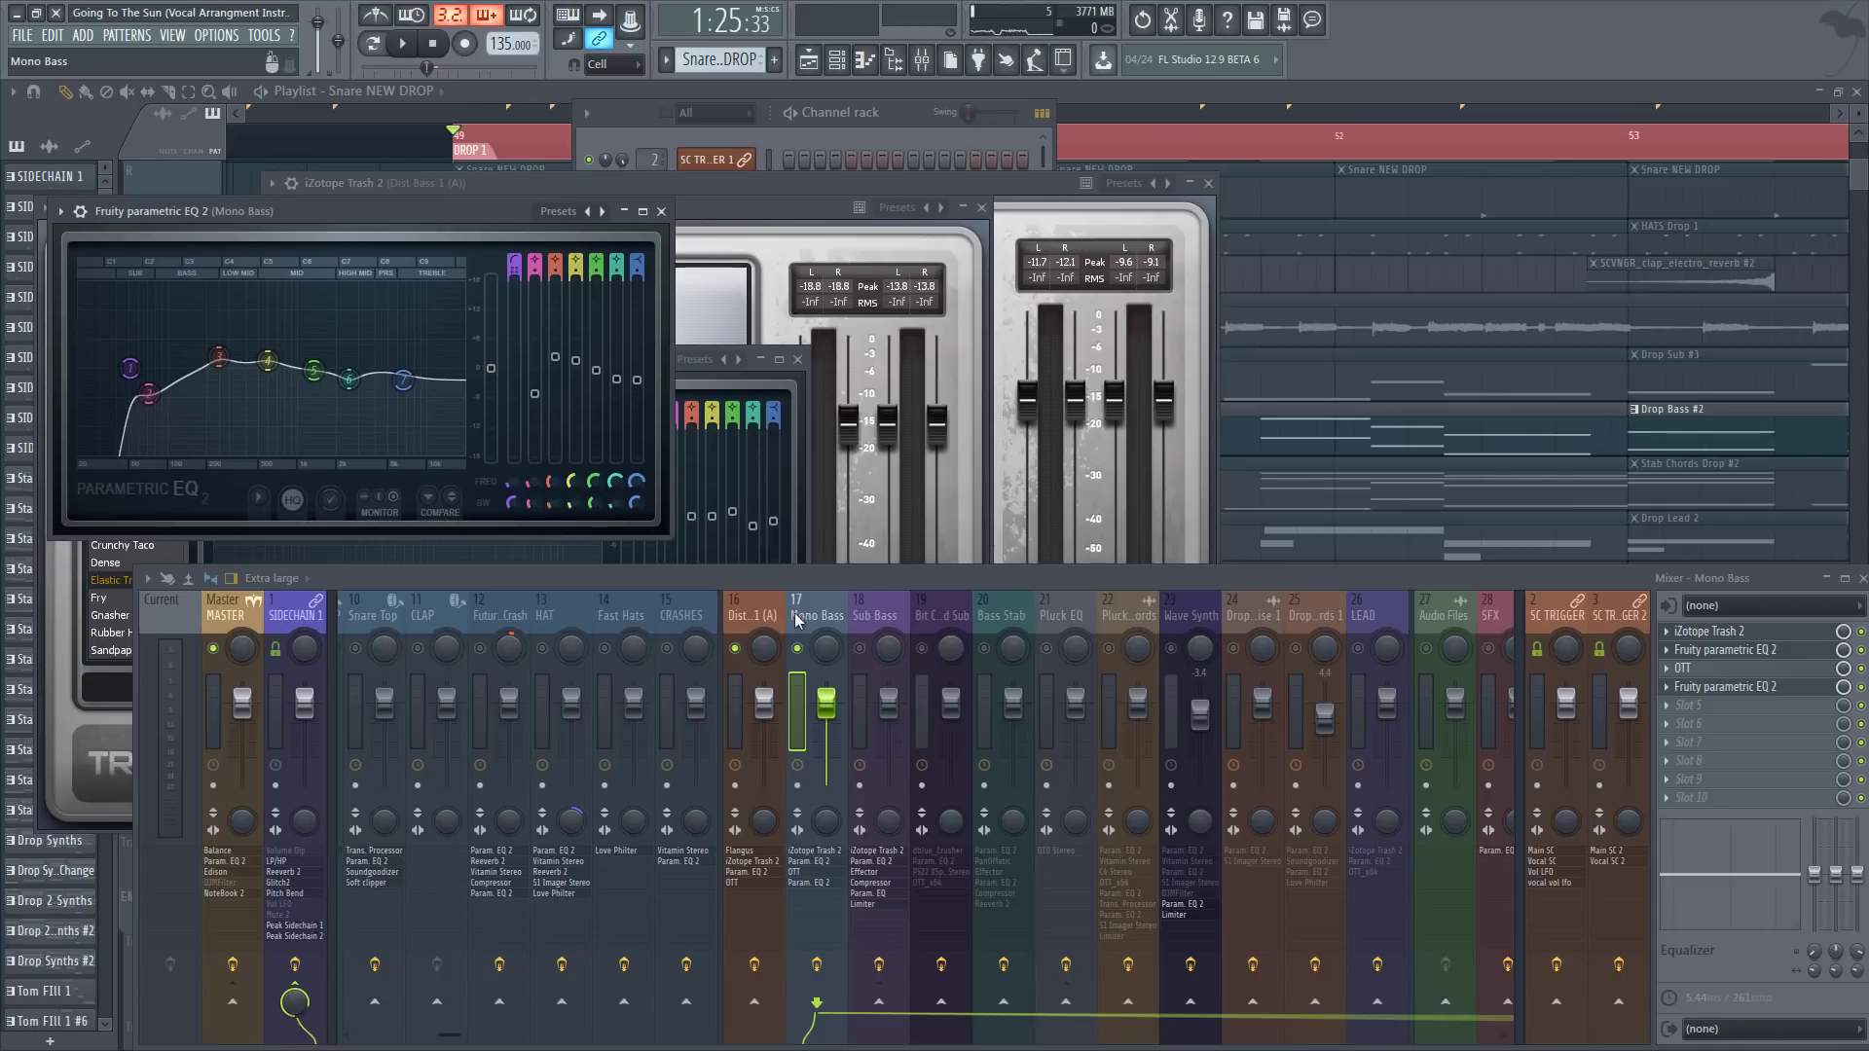
key("space")
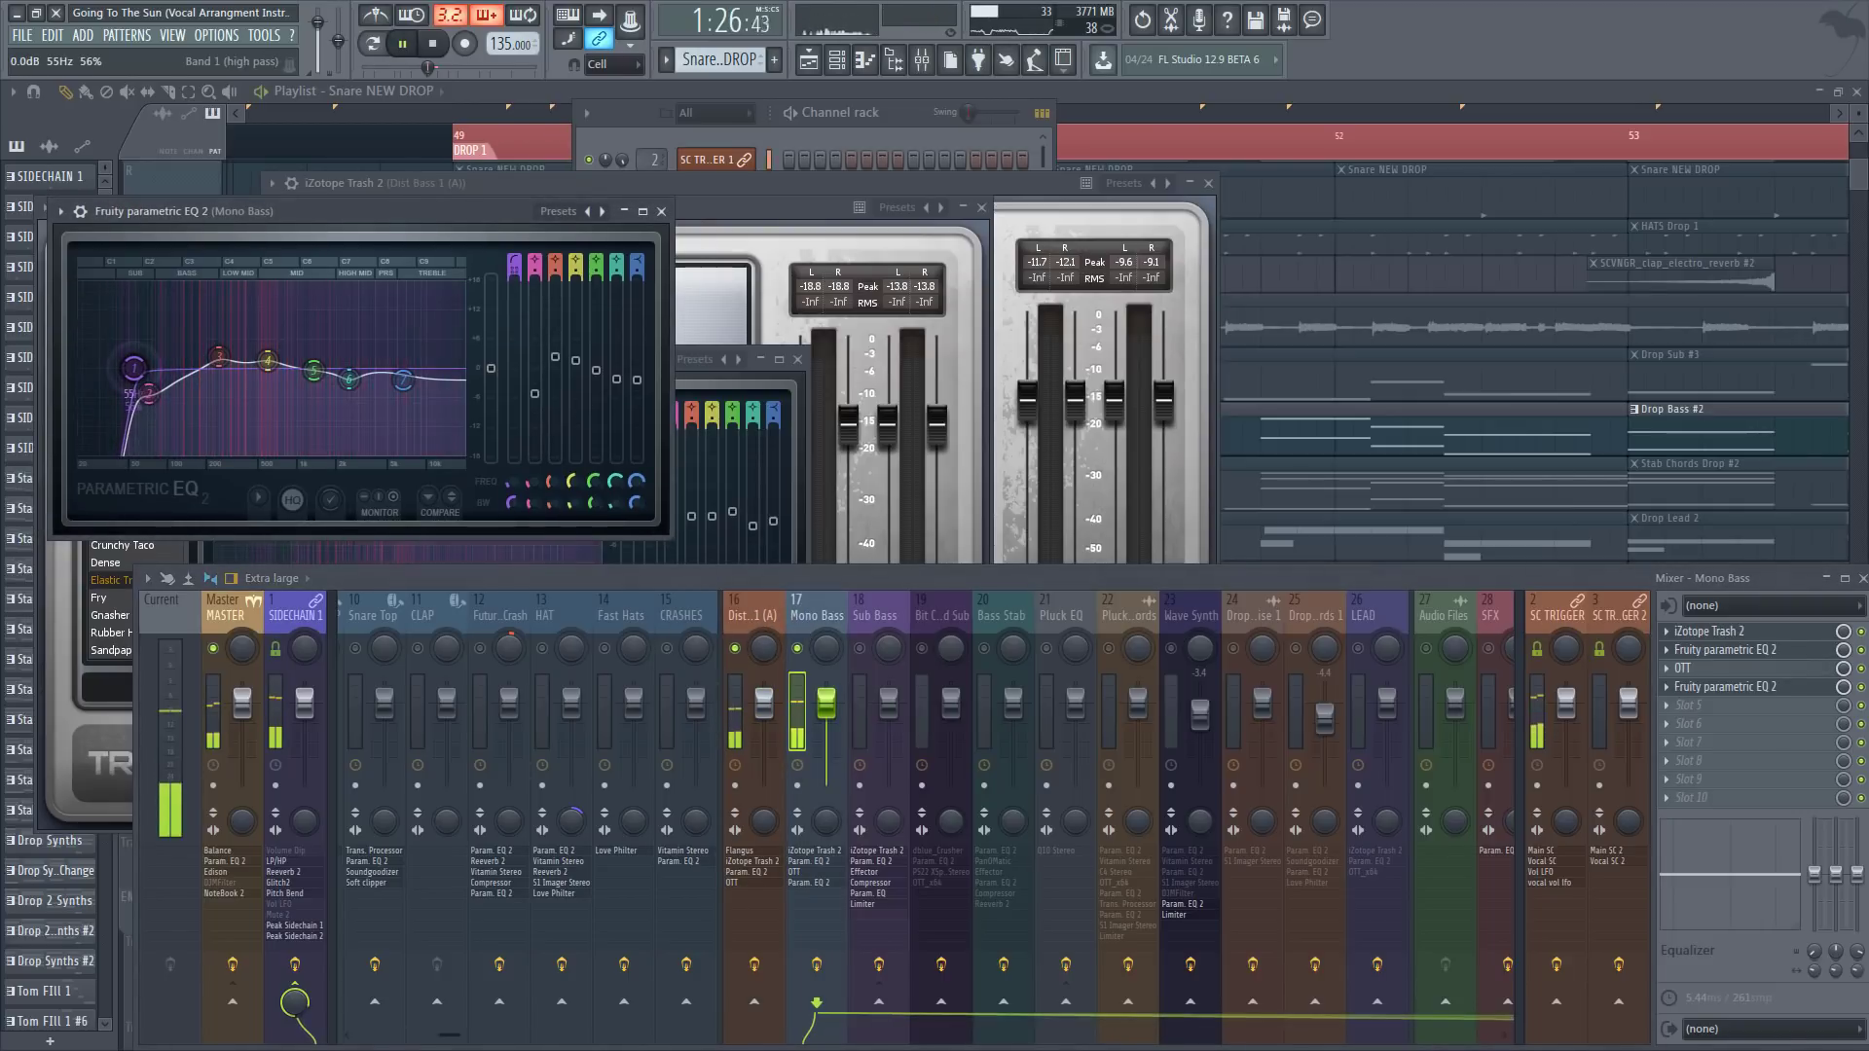
key("space")
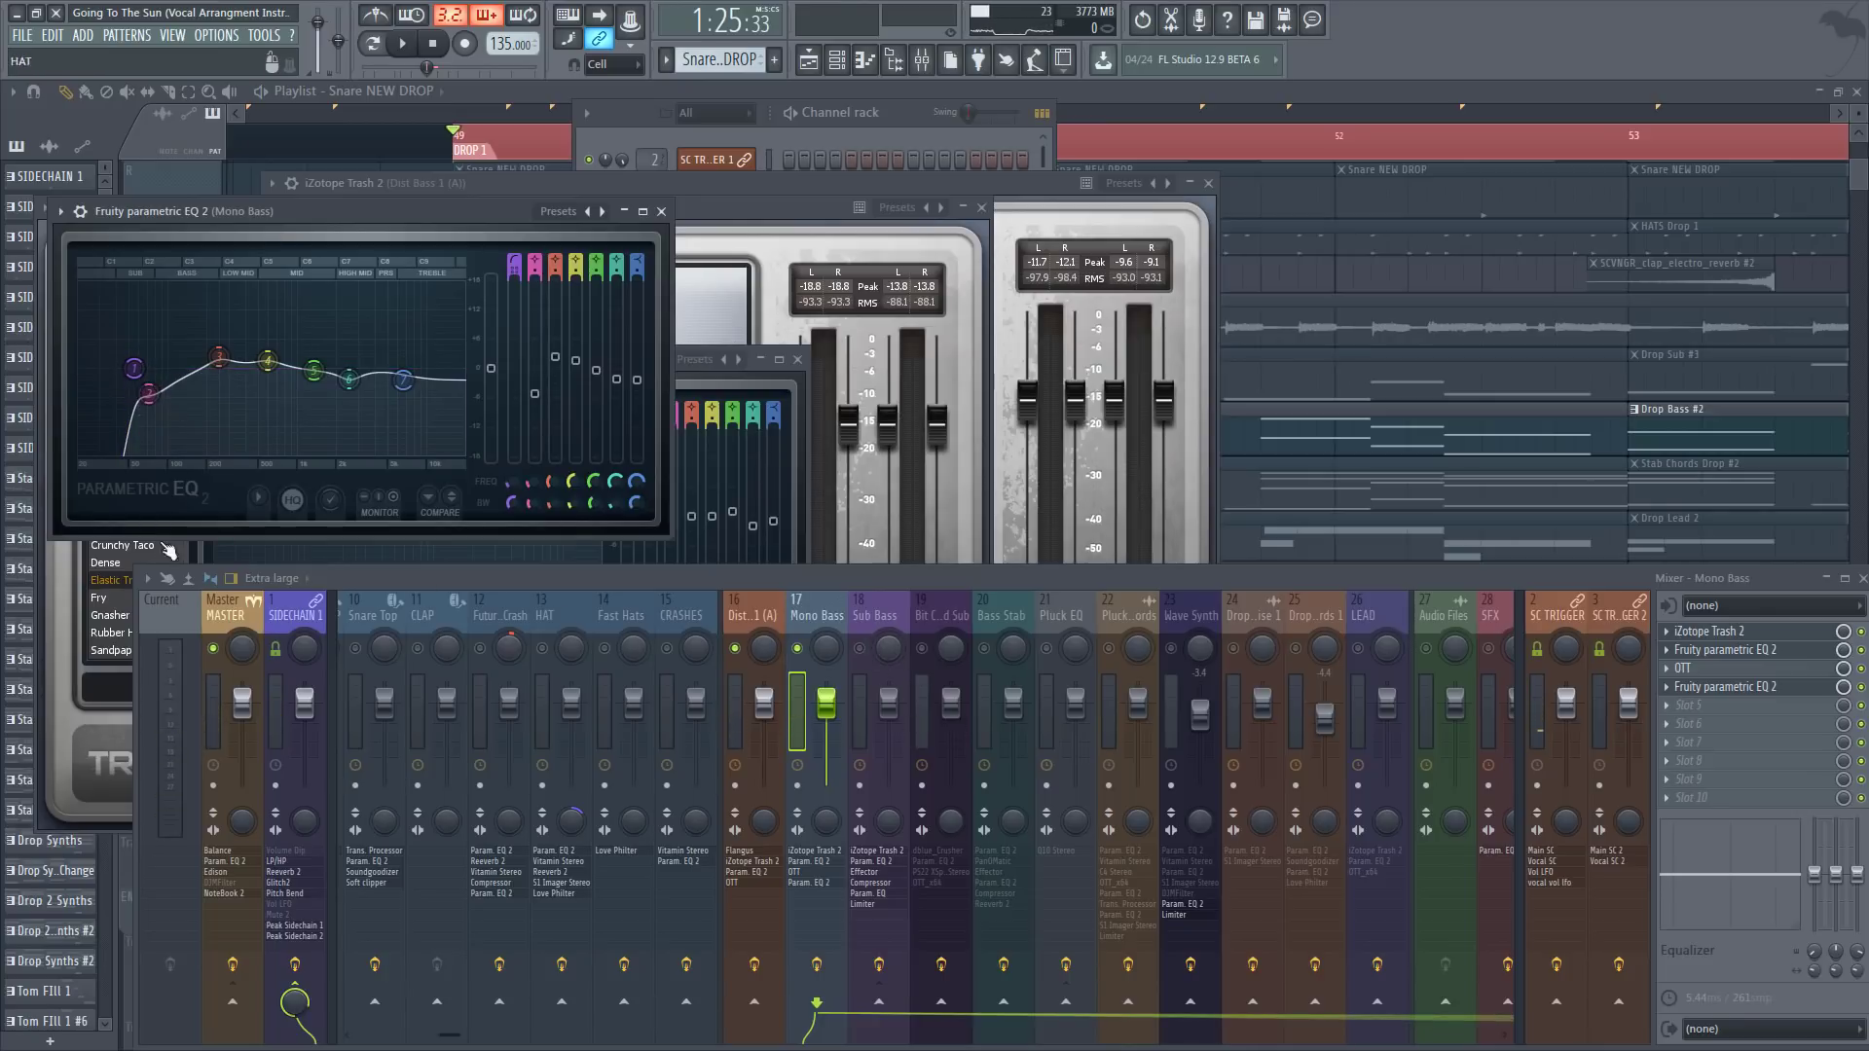
Step: Close the plugin windows and lower the Dist Bass 1 (A) and Mono Bass levels while playing them with the sub bass
key("F12")
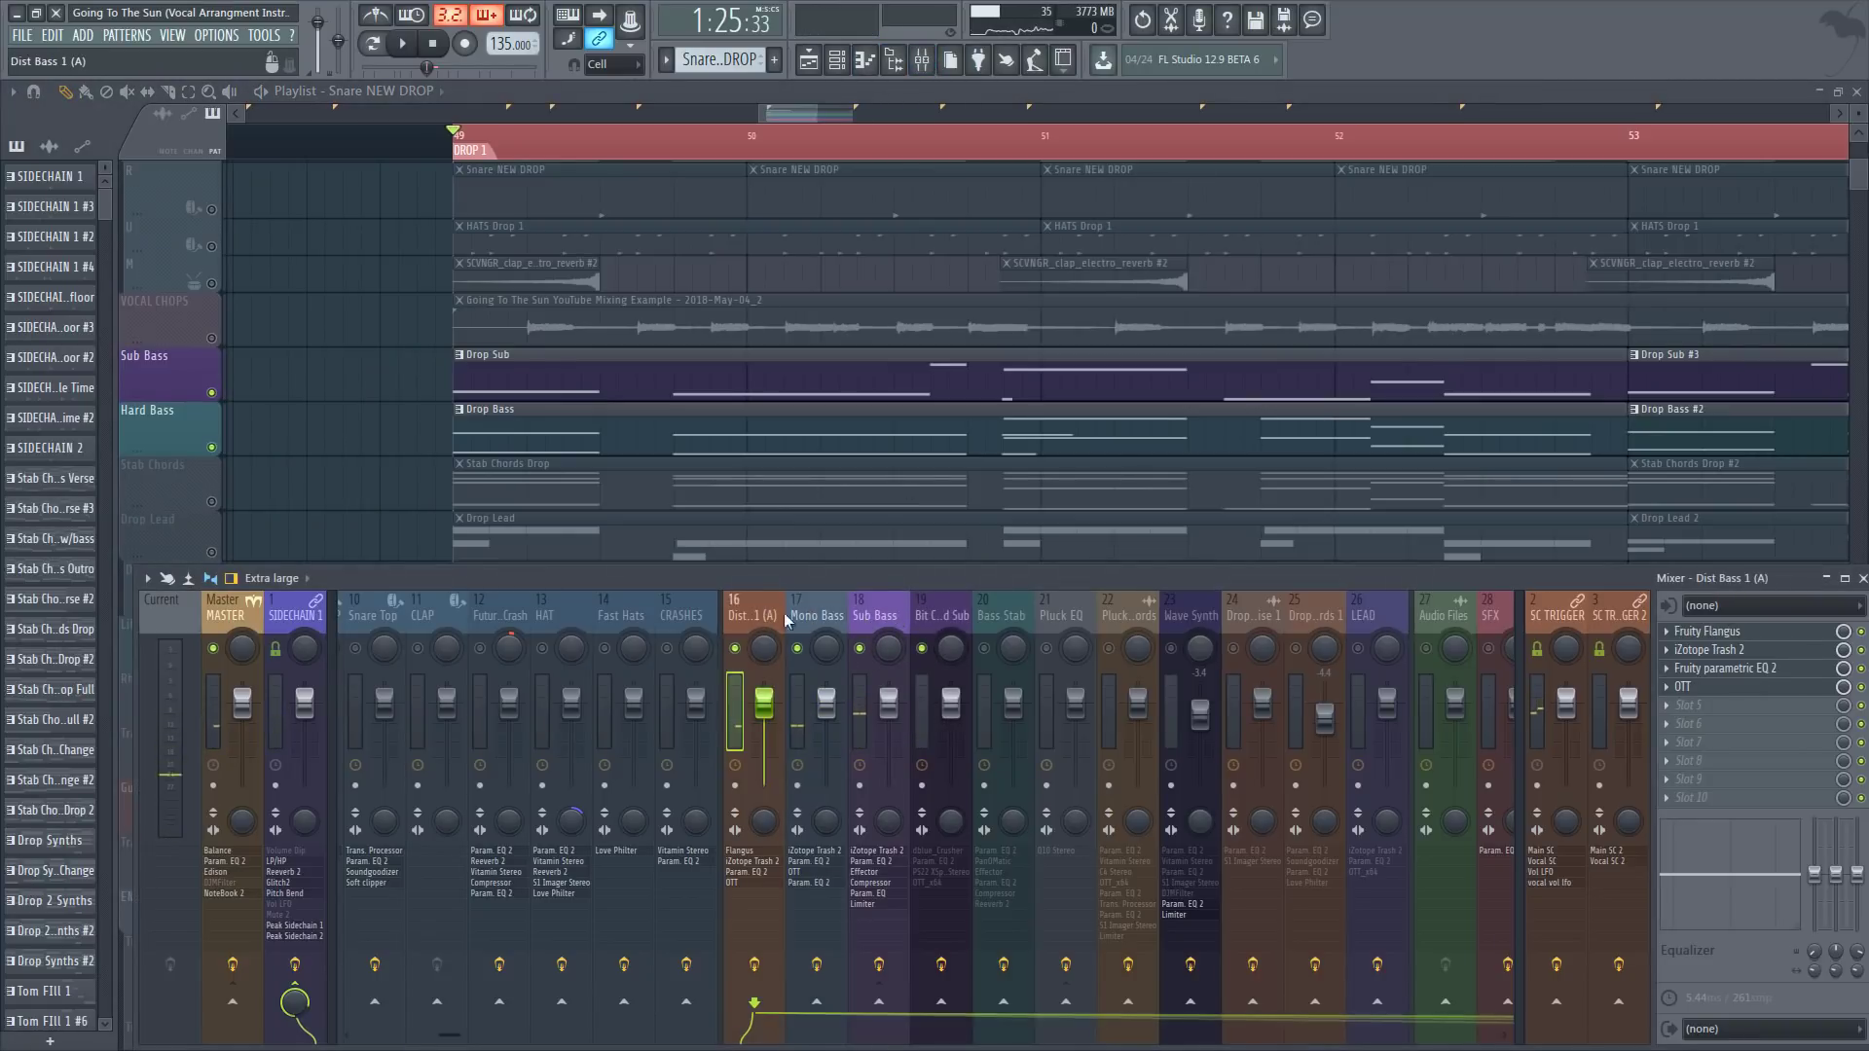
key("space")
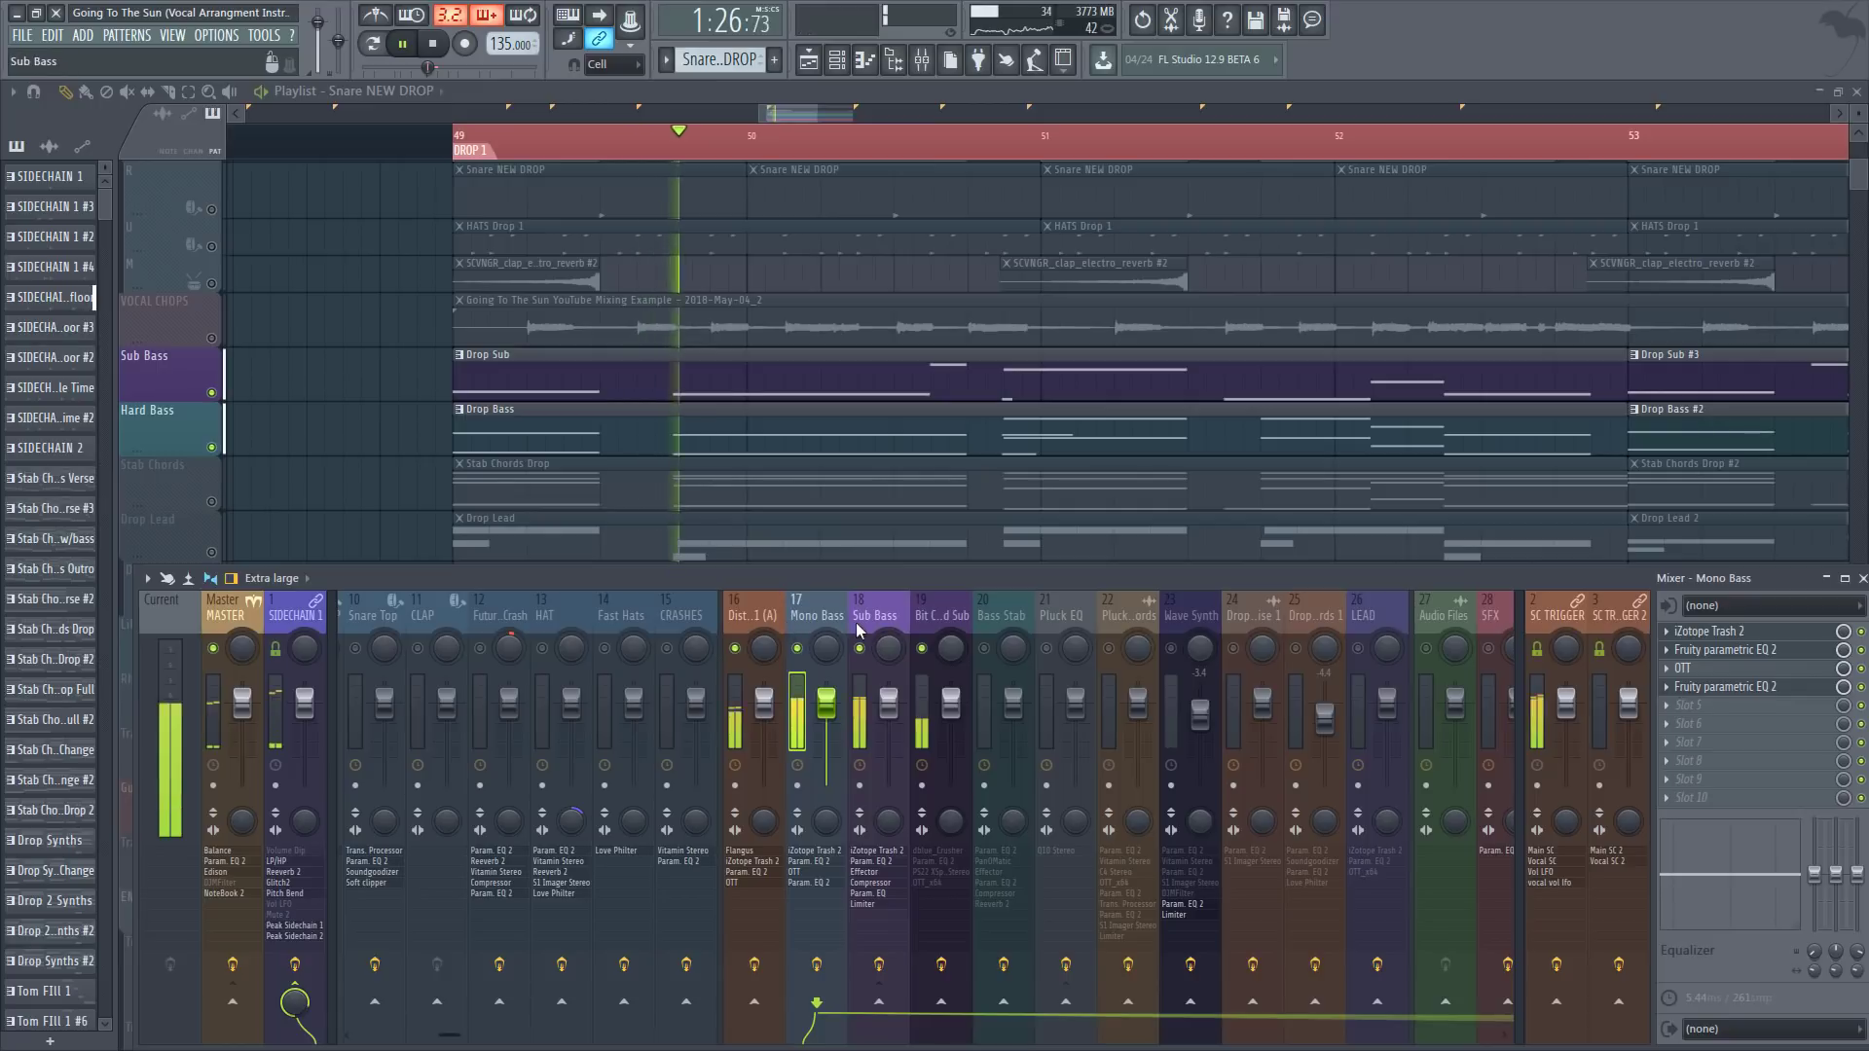
mouse_move(764, 703)
left_mouse_down()
mouse_move(827, 720)
mouse_move(764, 718)
left_mouse_up()
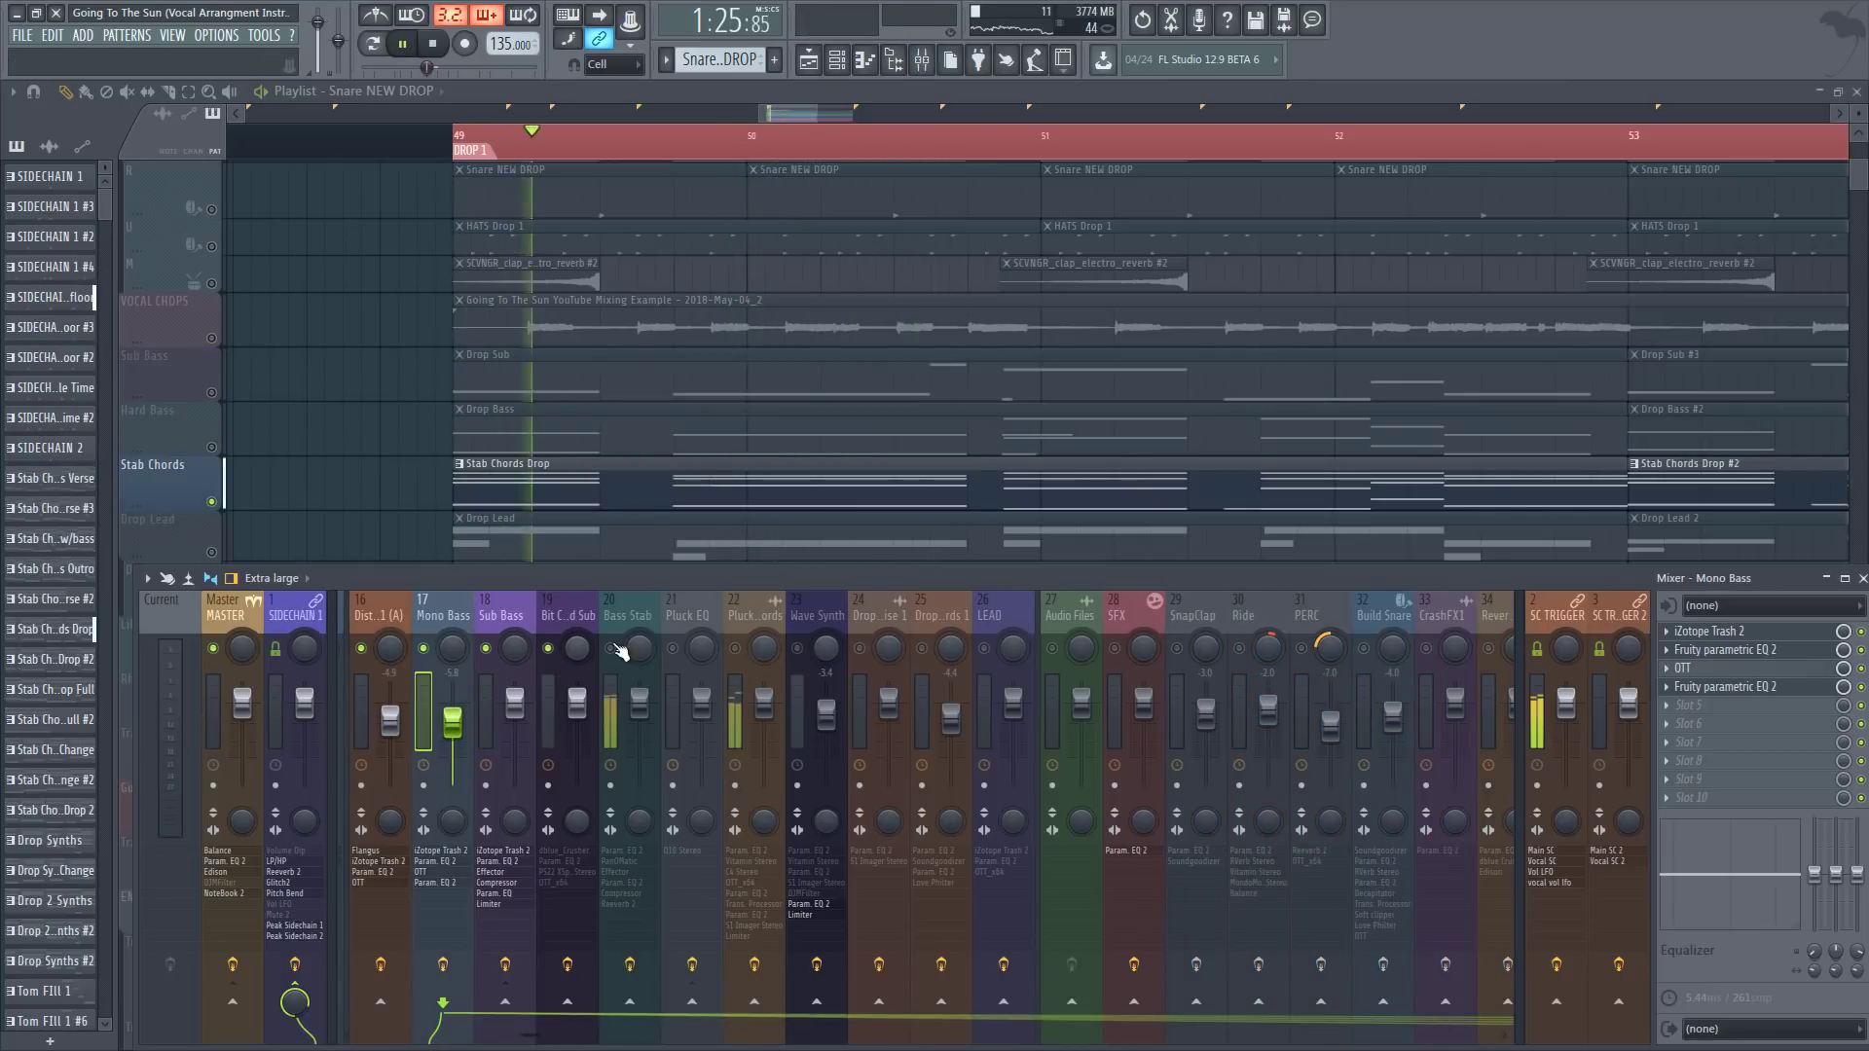
Step: Solo the Bass Stab track and move band 4 of its EQ slightly lower in frequency and gain while auditioning it
left_click(628, 637)
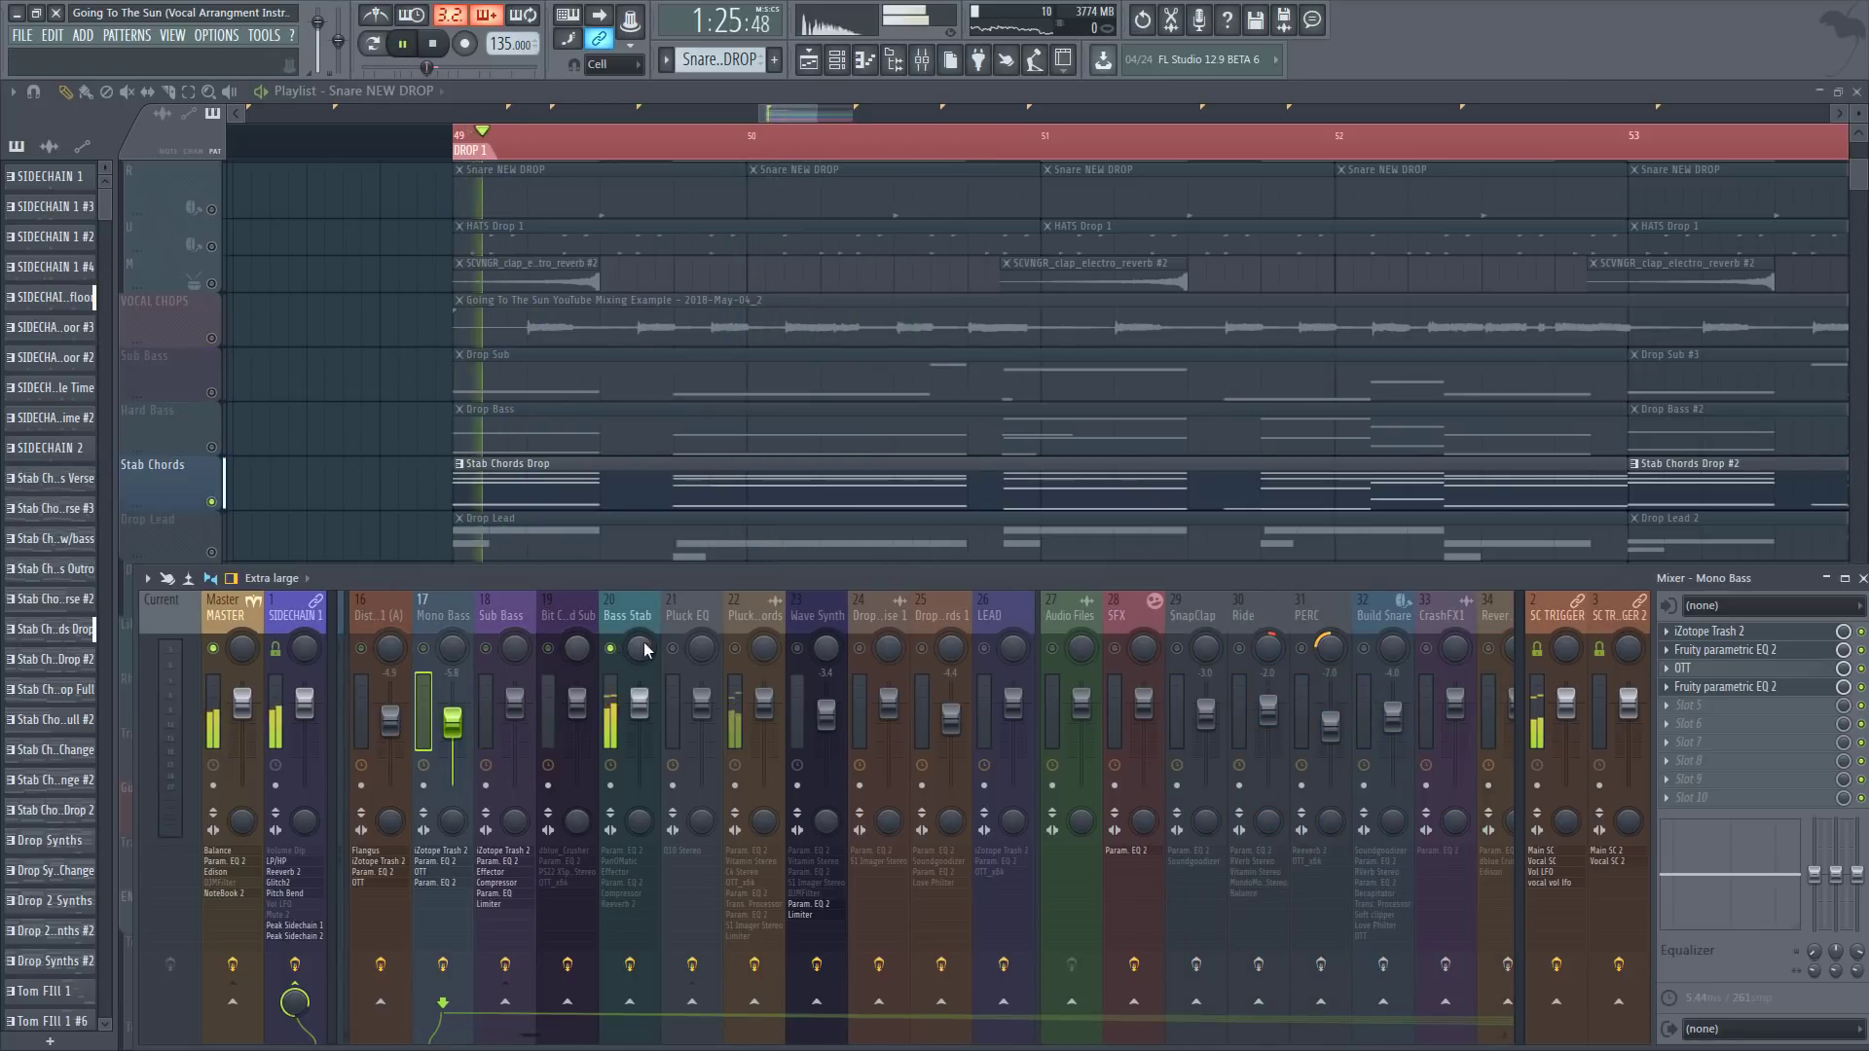
key("space")
key("space")
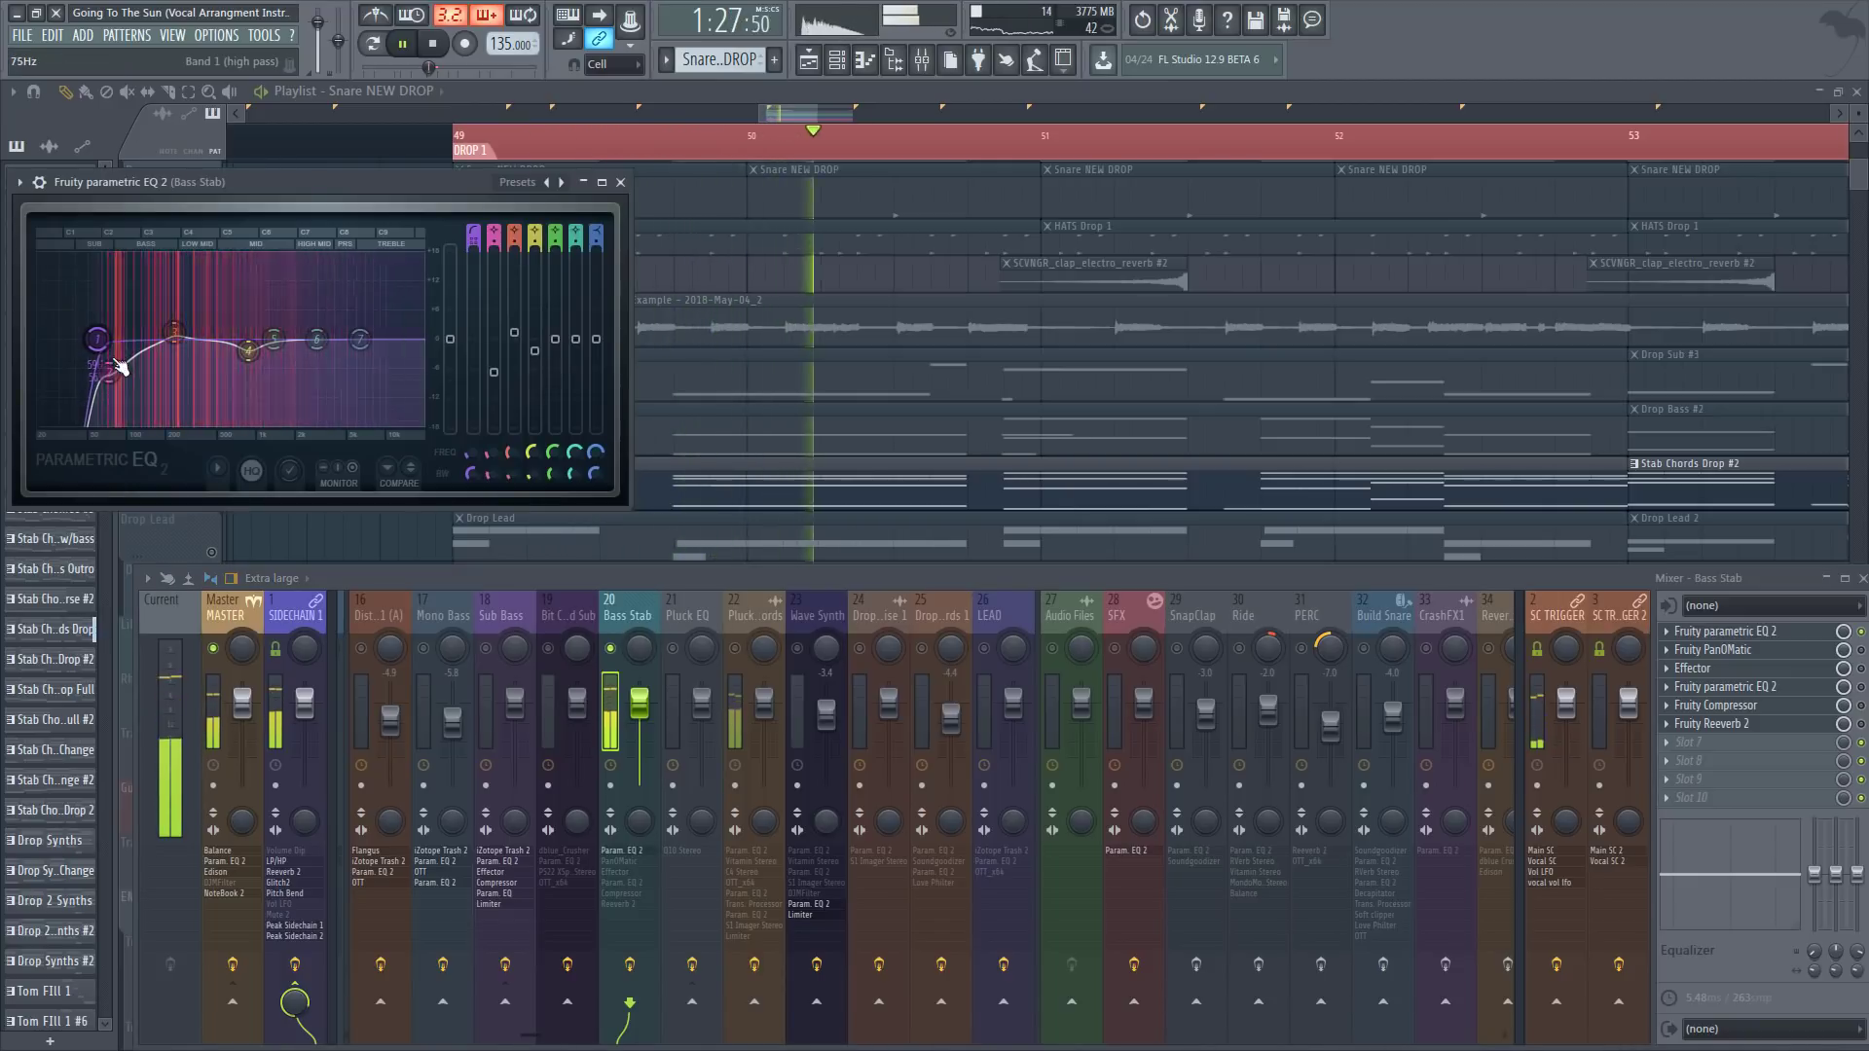
mouse_move(246, 350)
left_mouse_down()
mouse_move(238, 267)
mouse_move(179, 267)
mouse_move(283, 264)
mouse_move(217, 263)
mouse_move(259, 272)
mouse_move(233, 283)
mouse_move(237, 358)
left_mouse_up()
key("space")
key("space")
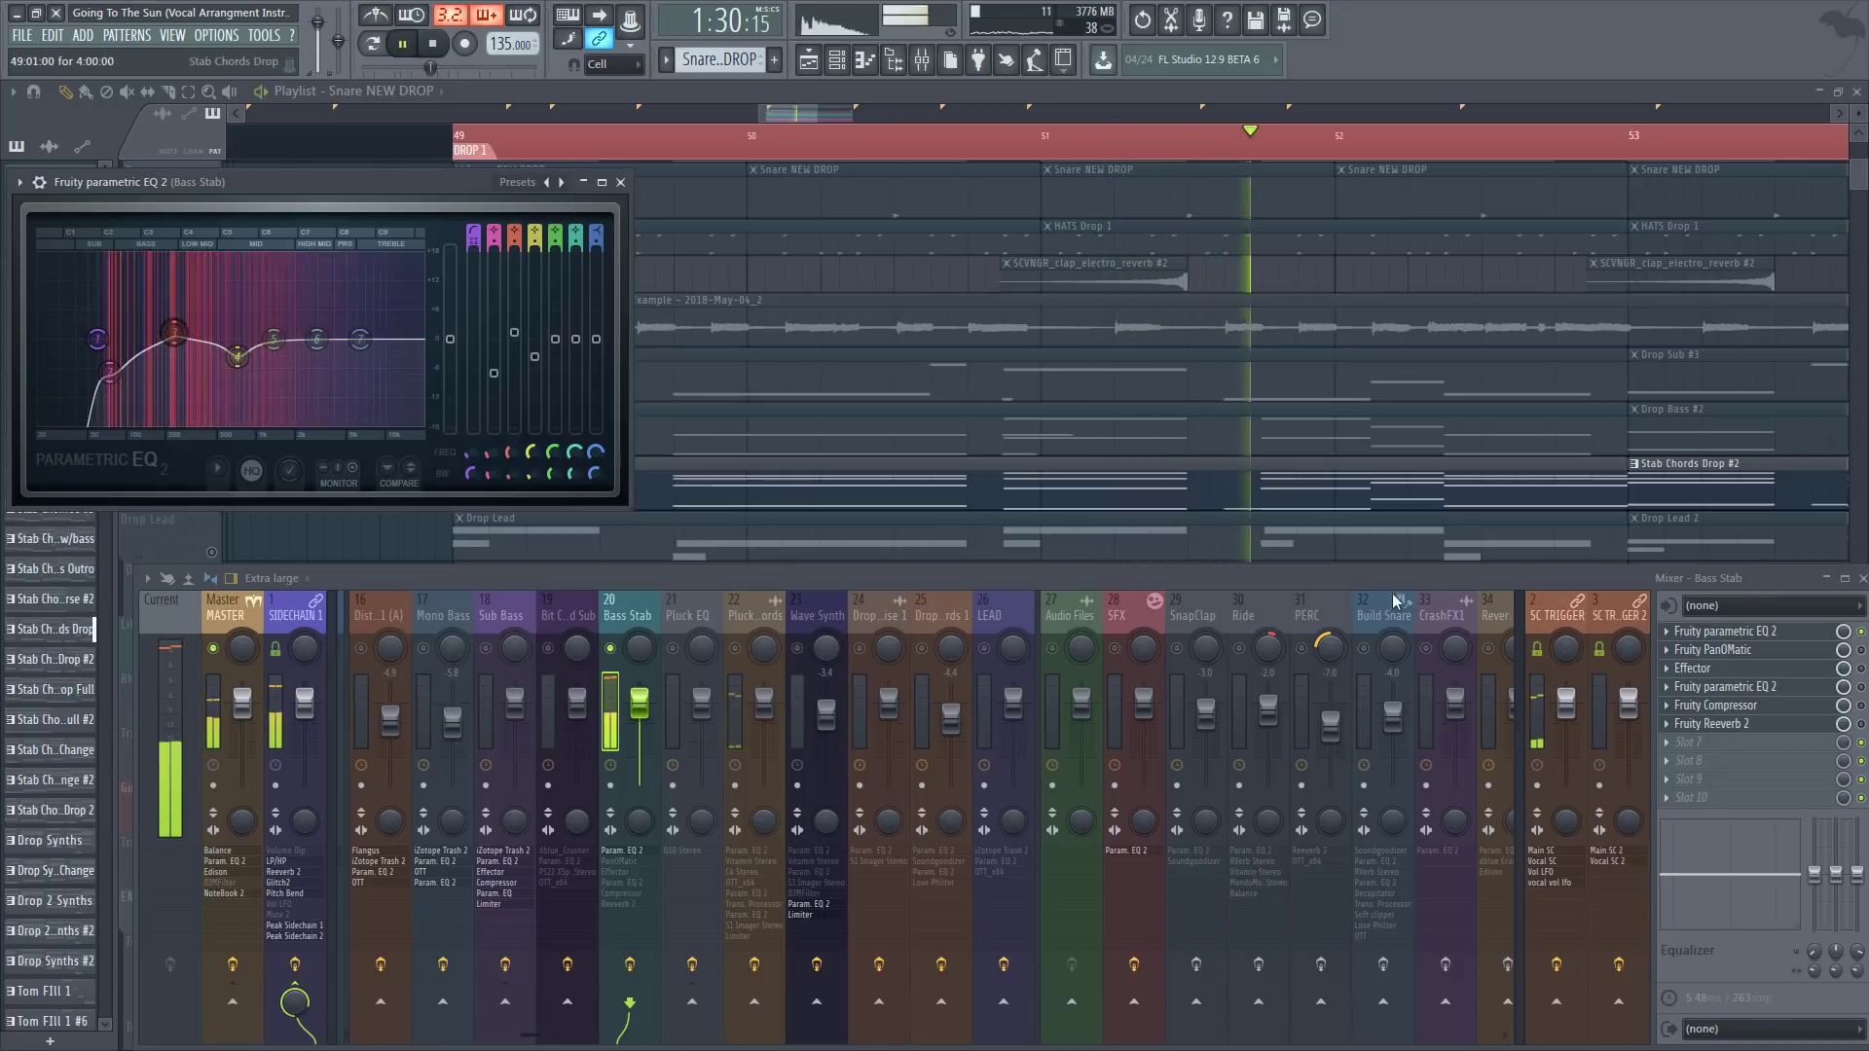
Step: Enable the remaining Bass Stab effects, from Fruity PanOMatic through Fruity Reeverb 2, open the reverb and audition the chain
key("space")
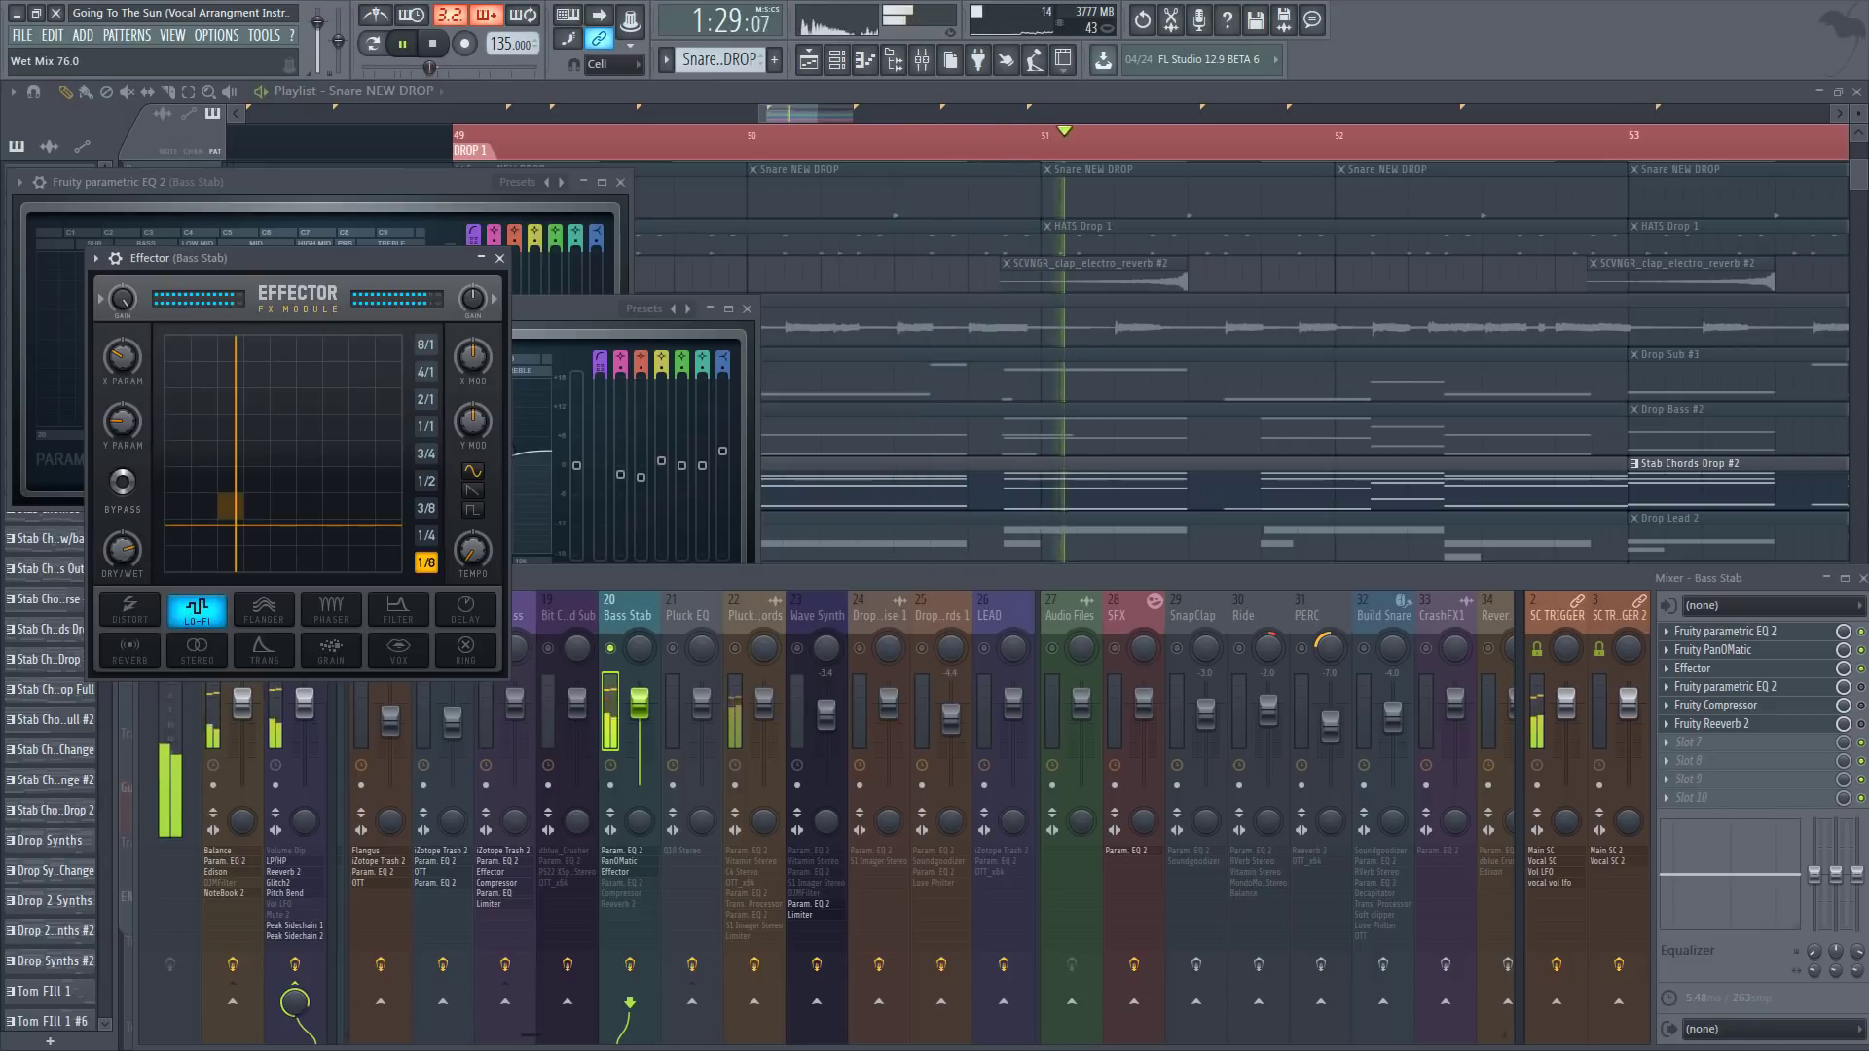
key("space")
left_click(1861, 688)
left_click(1860, 705)
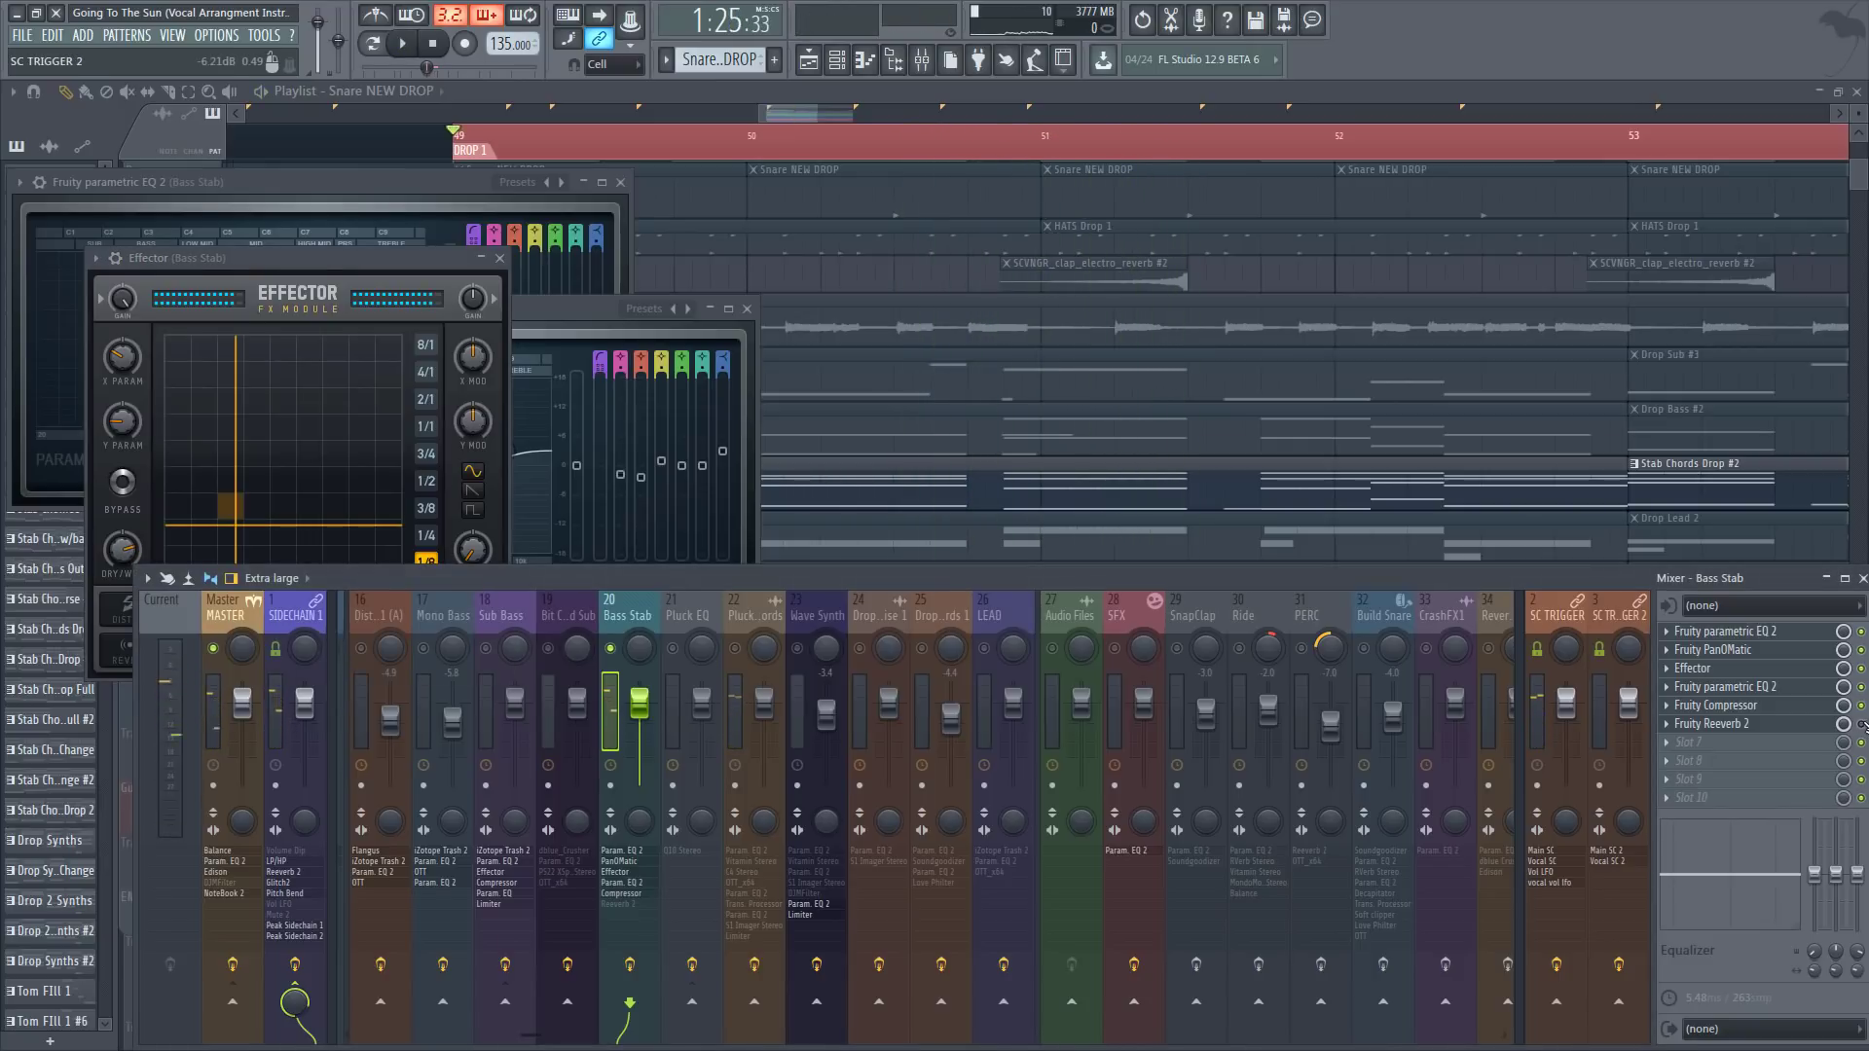
key("space")
left_click(1743, 724)
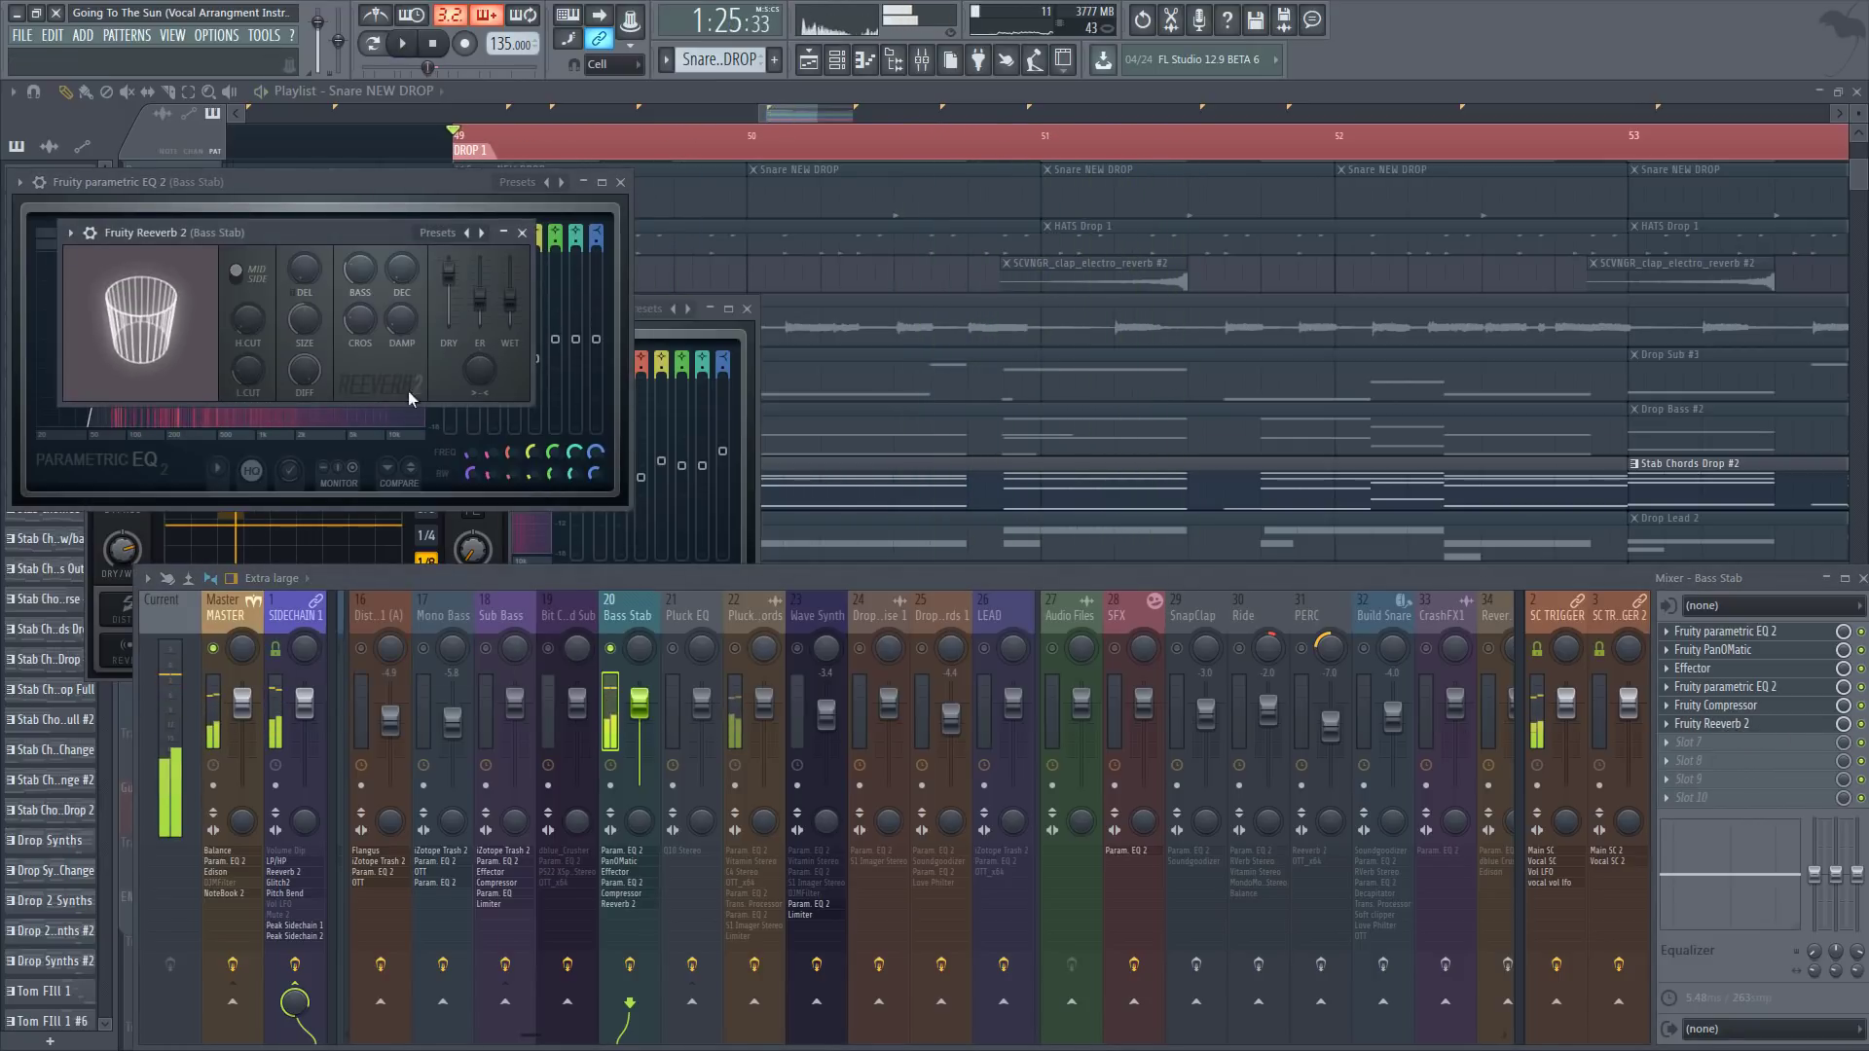
key("space")
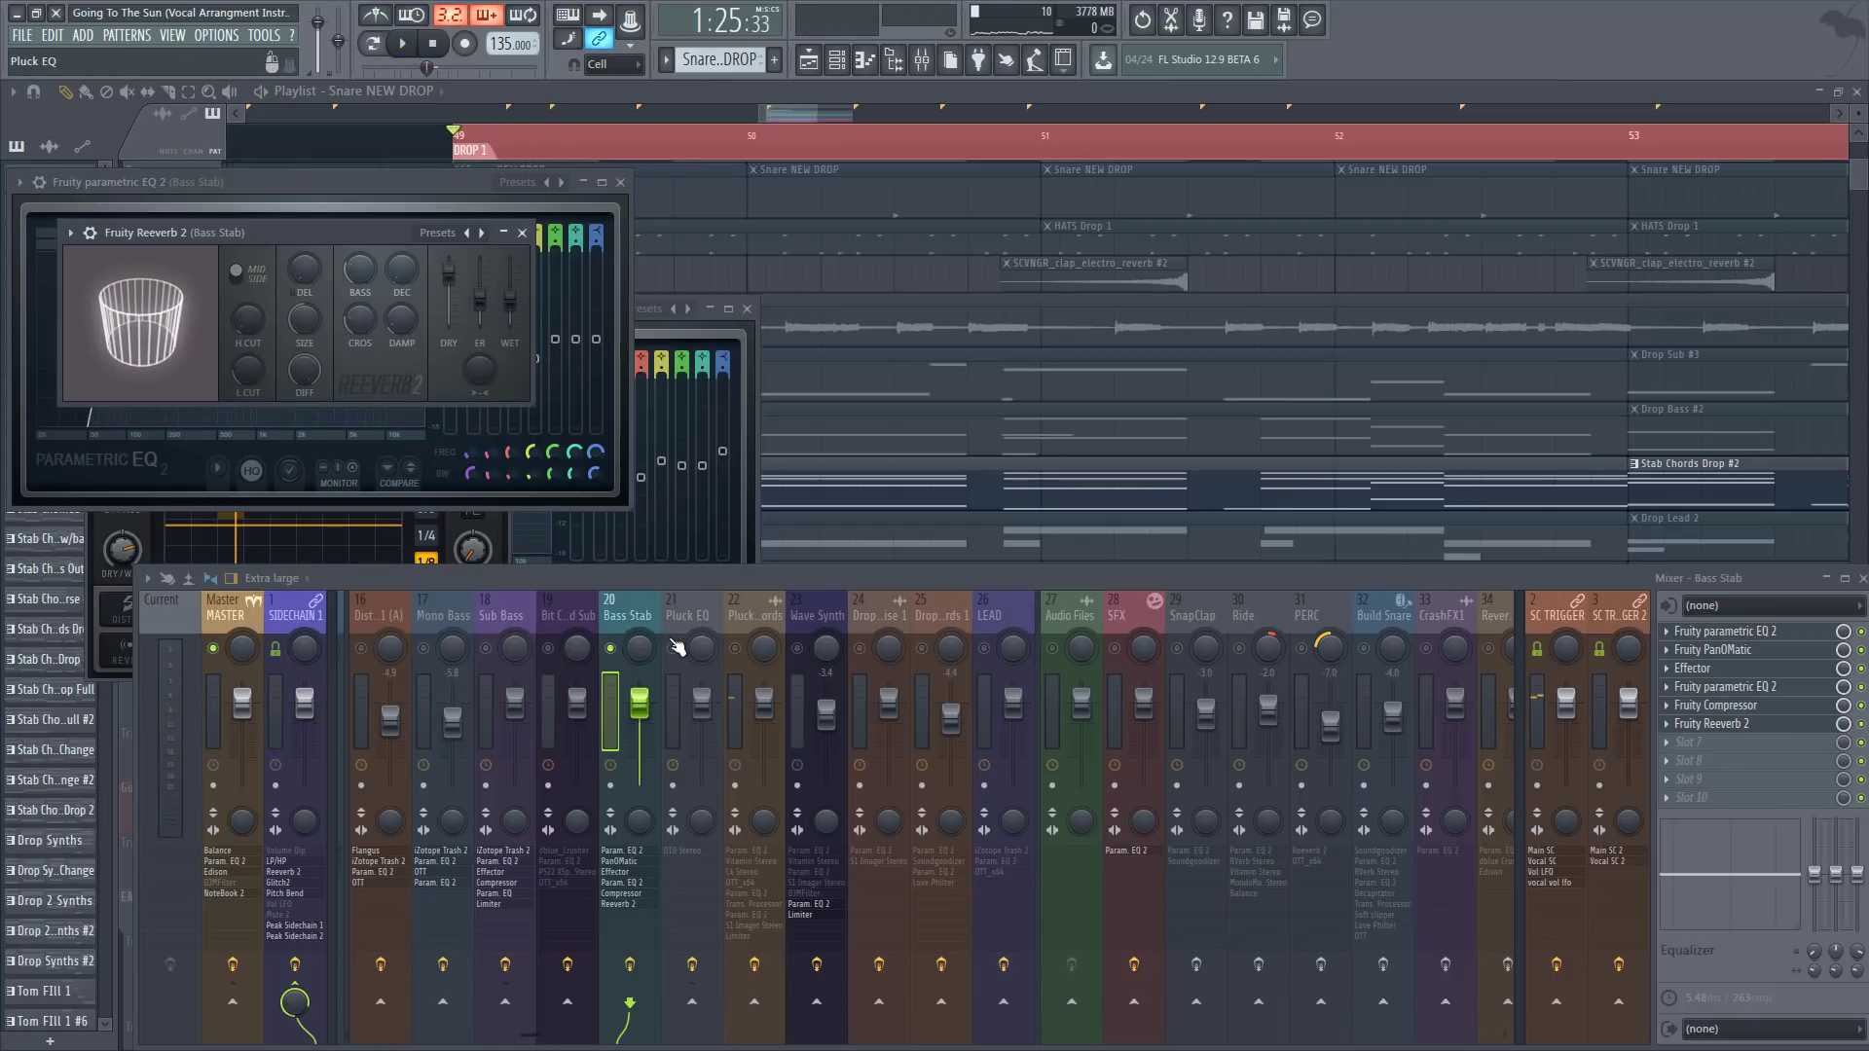
Step: Solo the Pluck EQ and Pluck Chords tracks, audition them without effects, and open the Stab Chords Drop pattern
key("space")
left_click(750, 623)
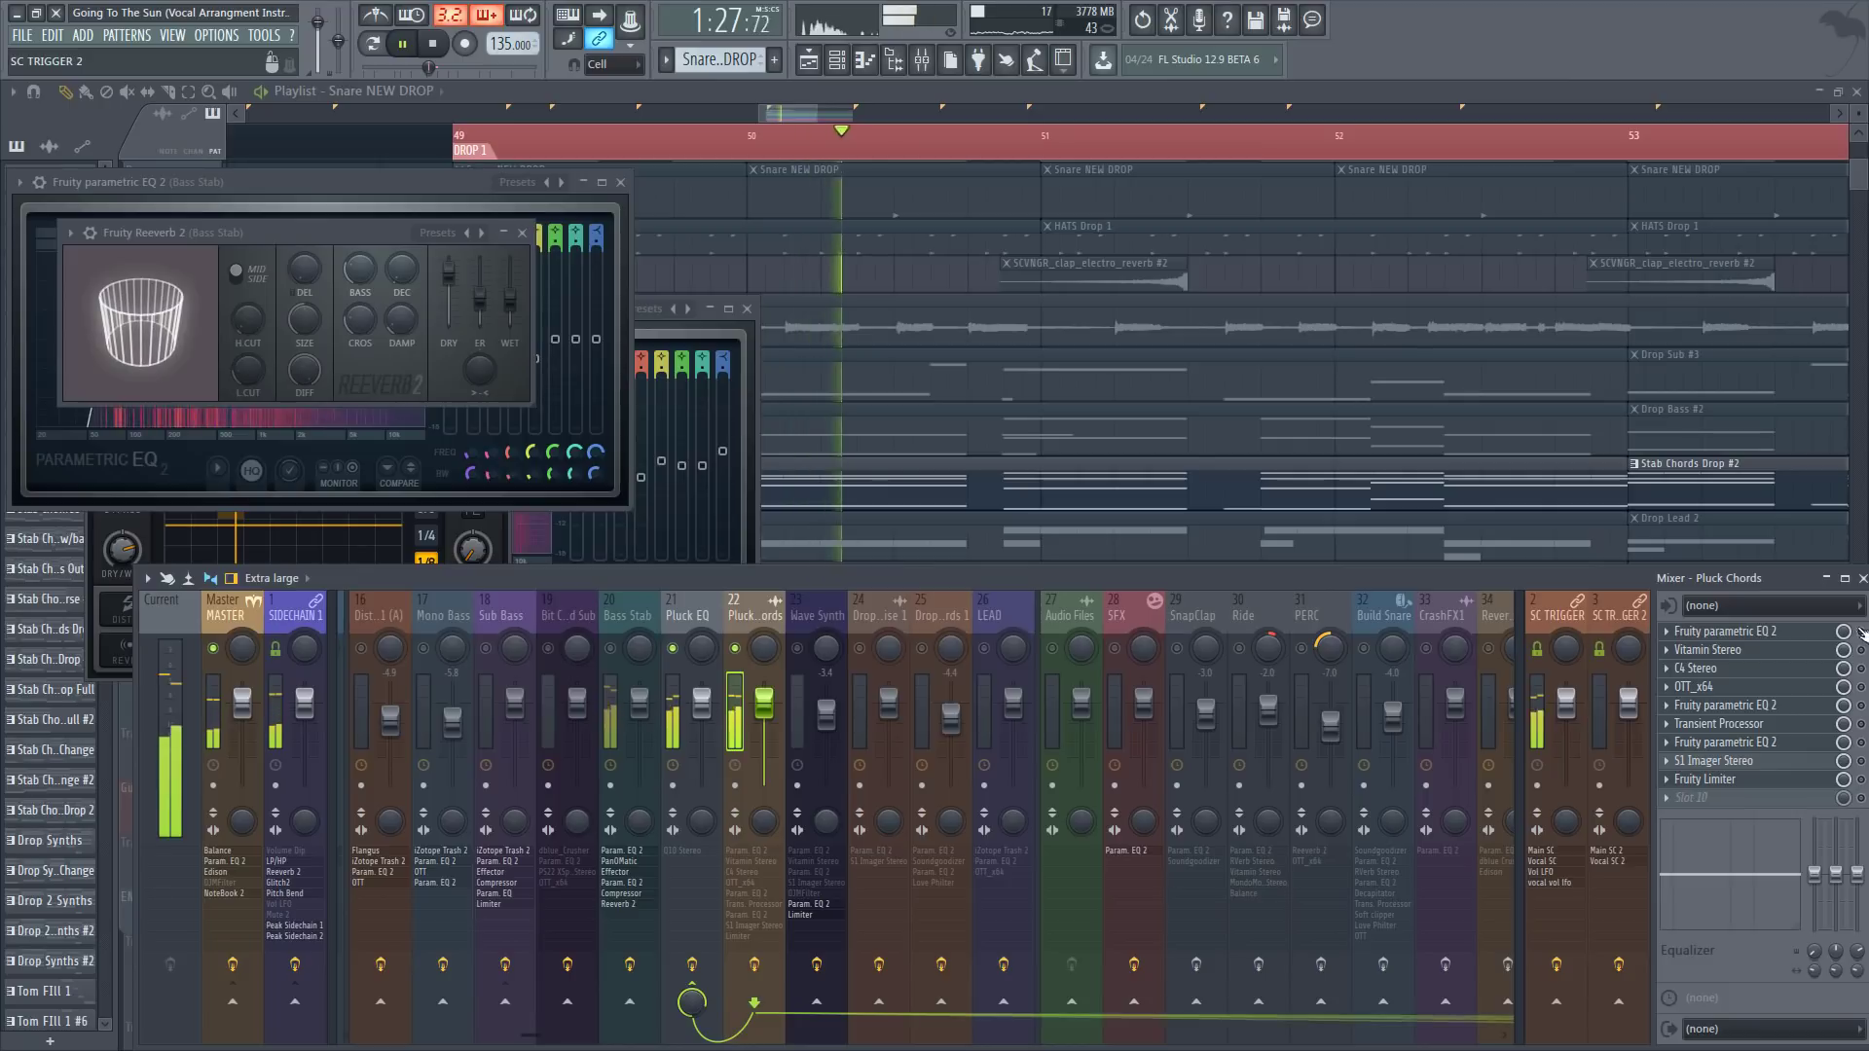
key("space")
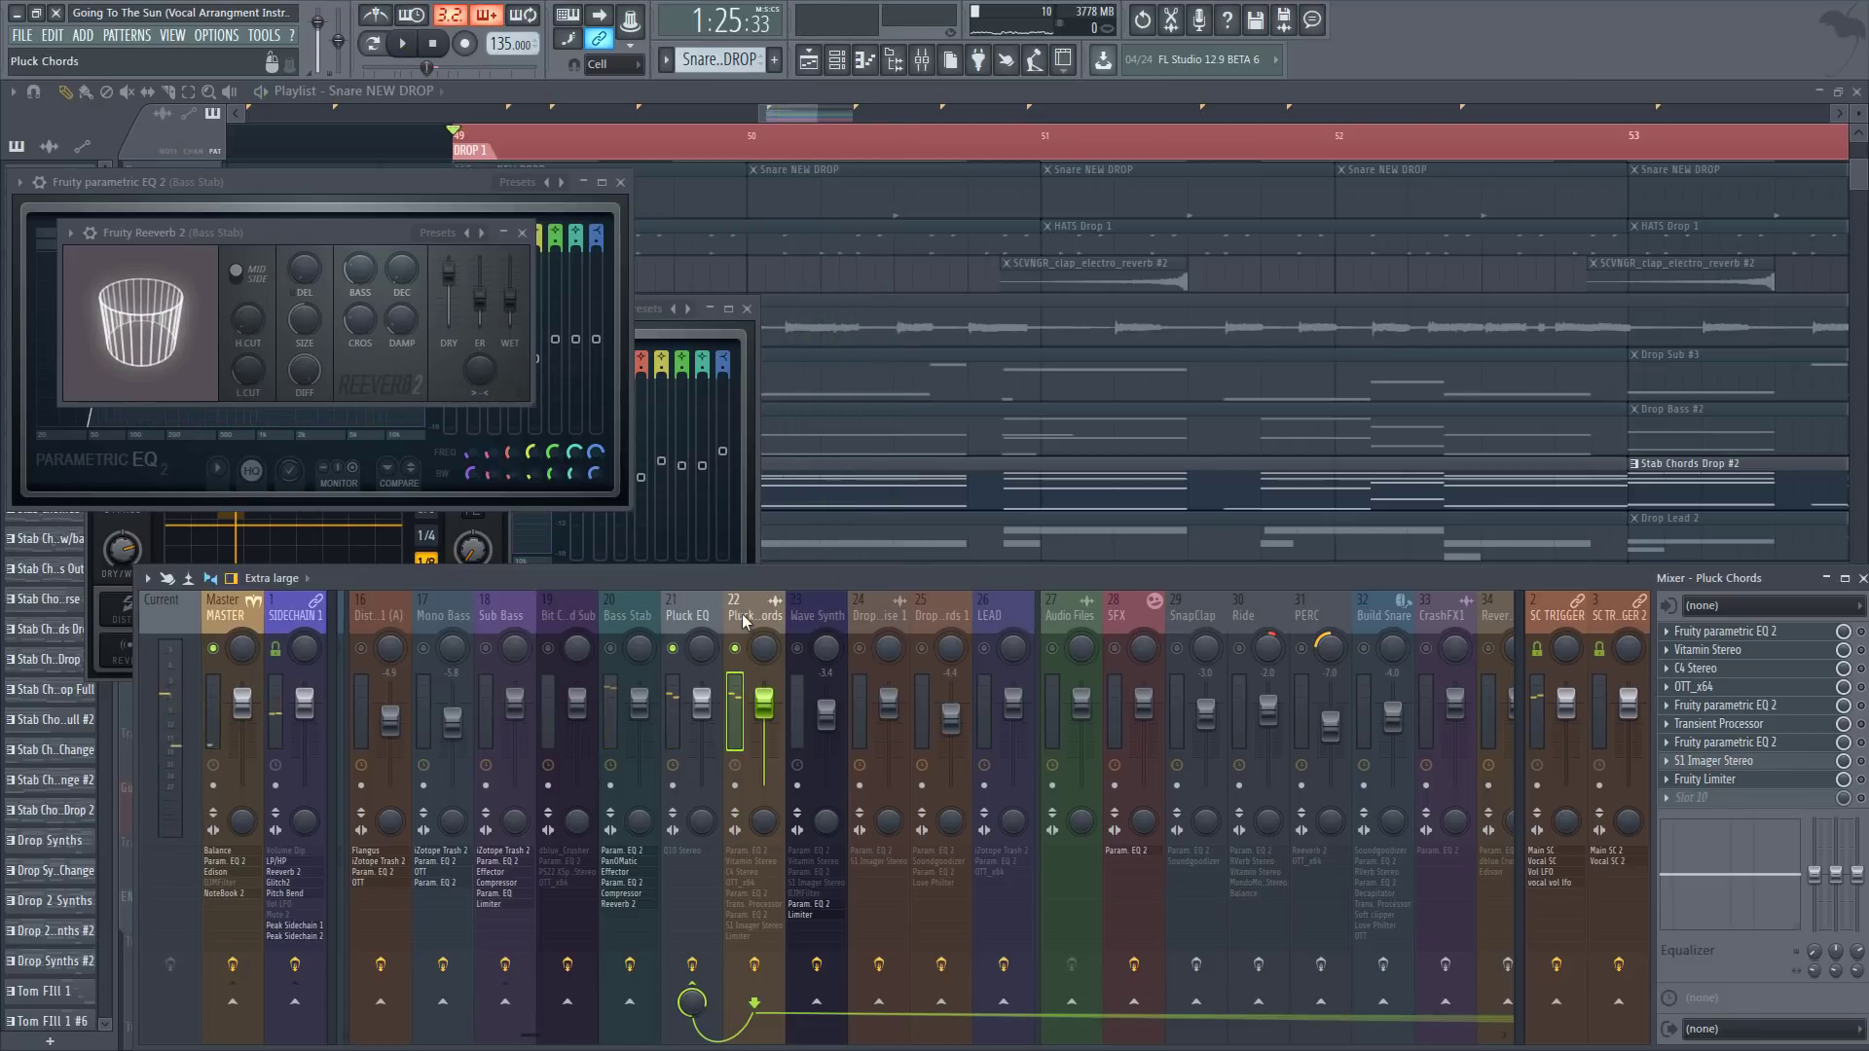
key("space")
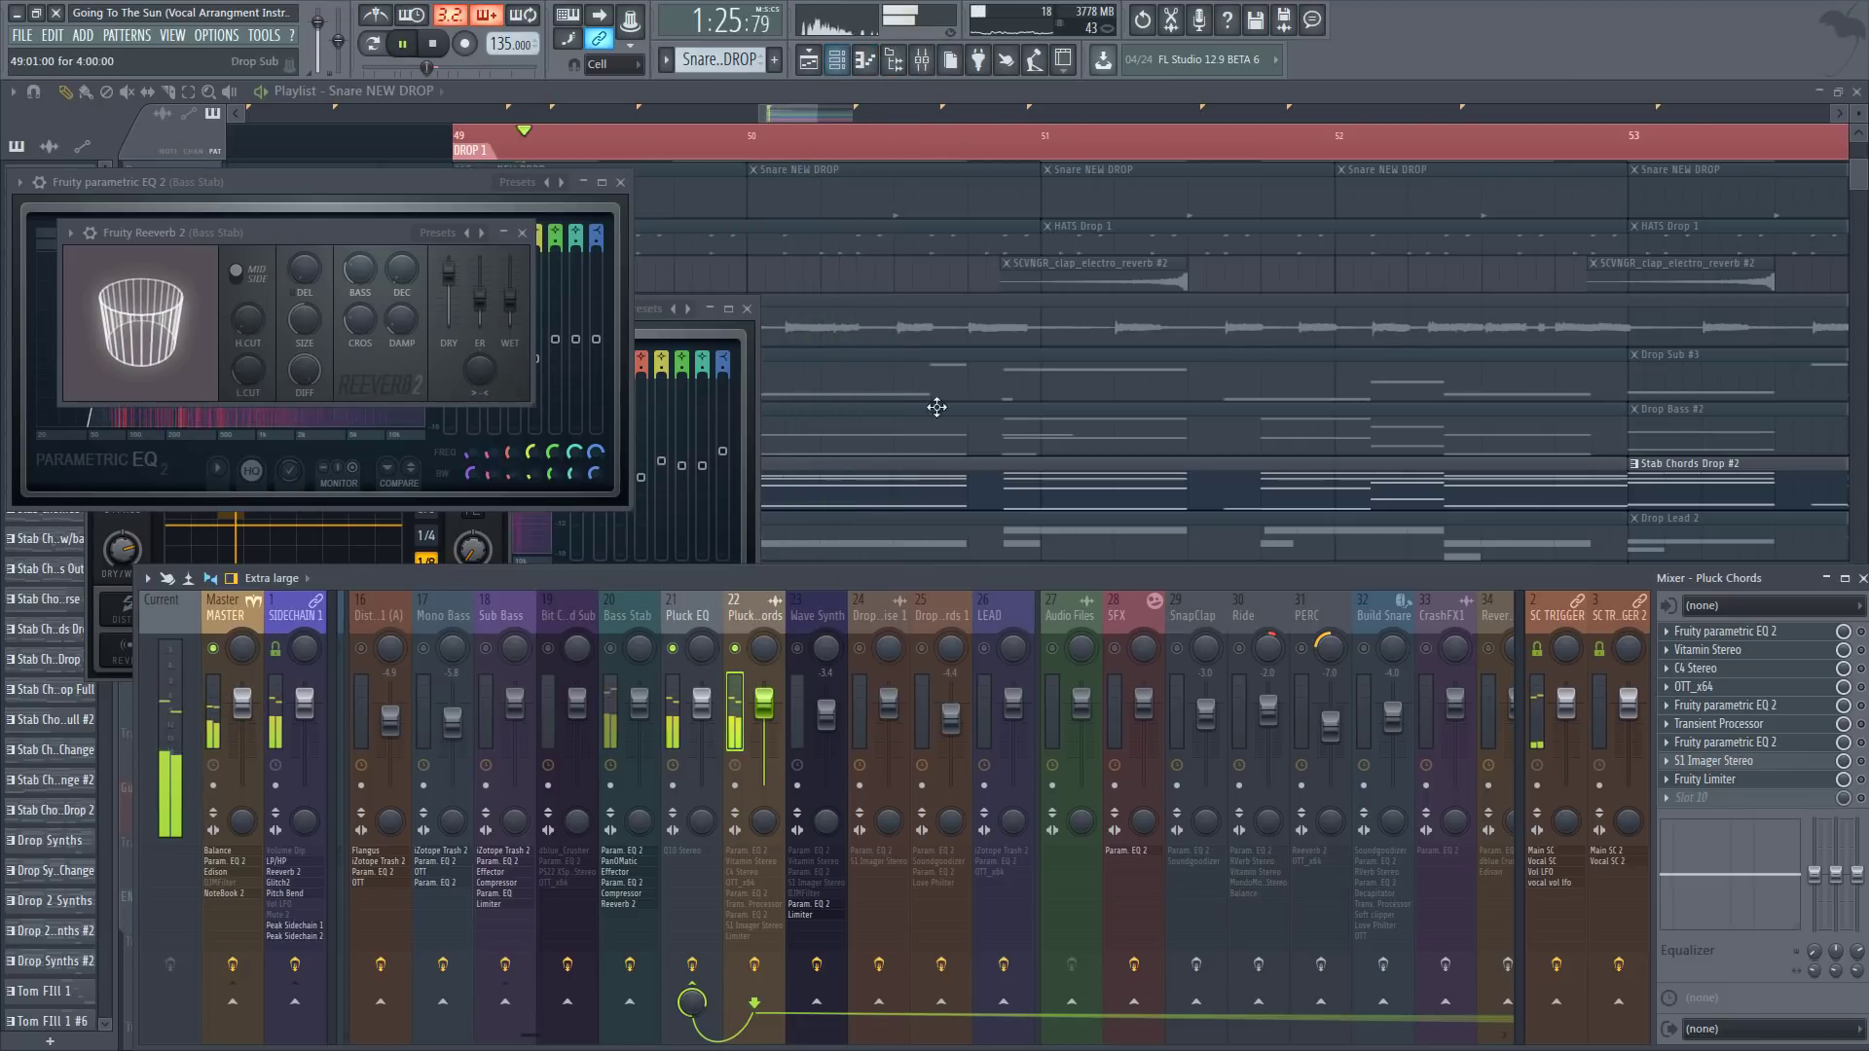
key("space")
double_click(916, 495)
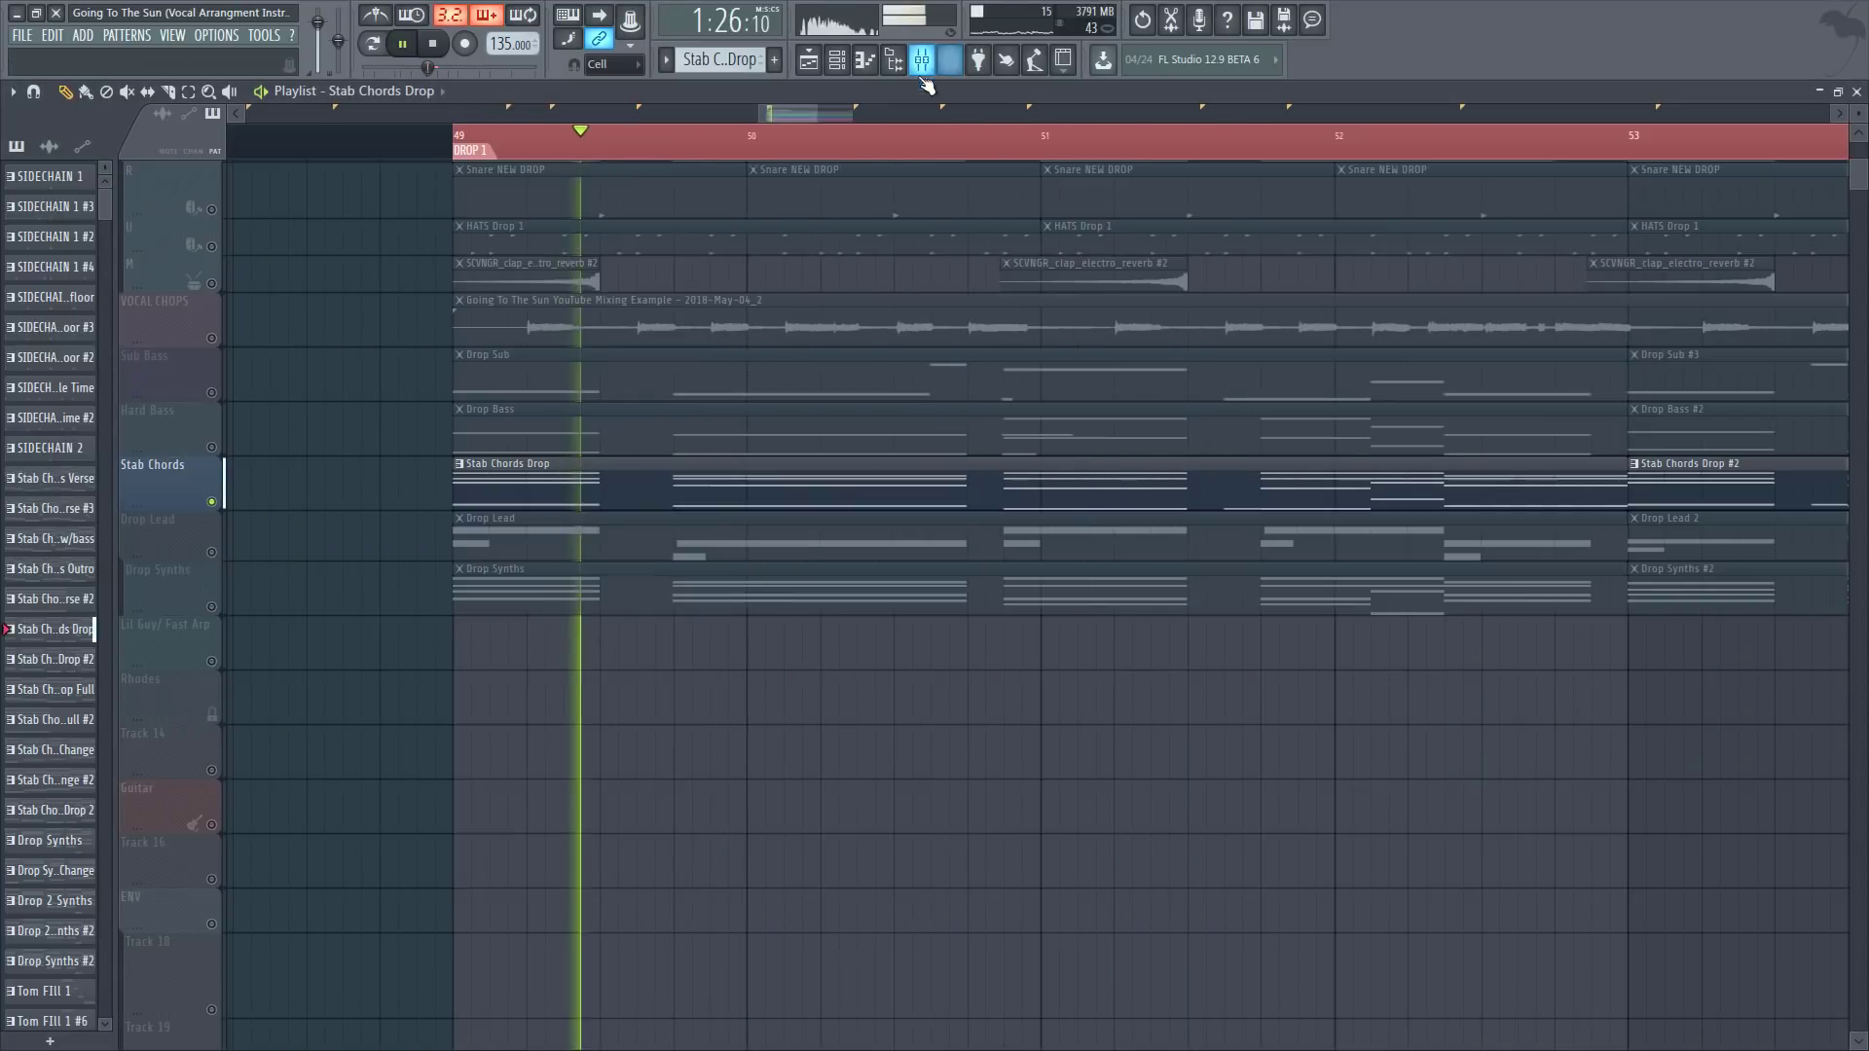
Step: Return to the mixer, adjust band 2 of the first Pluck Chords EQ, and set band 4 to -3.0 dB at 588 Hz while listening
left_click(922, 64)
left_click(1780, 635)
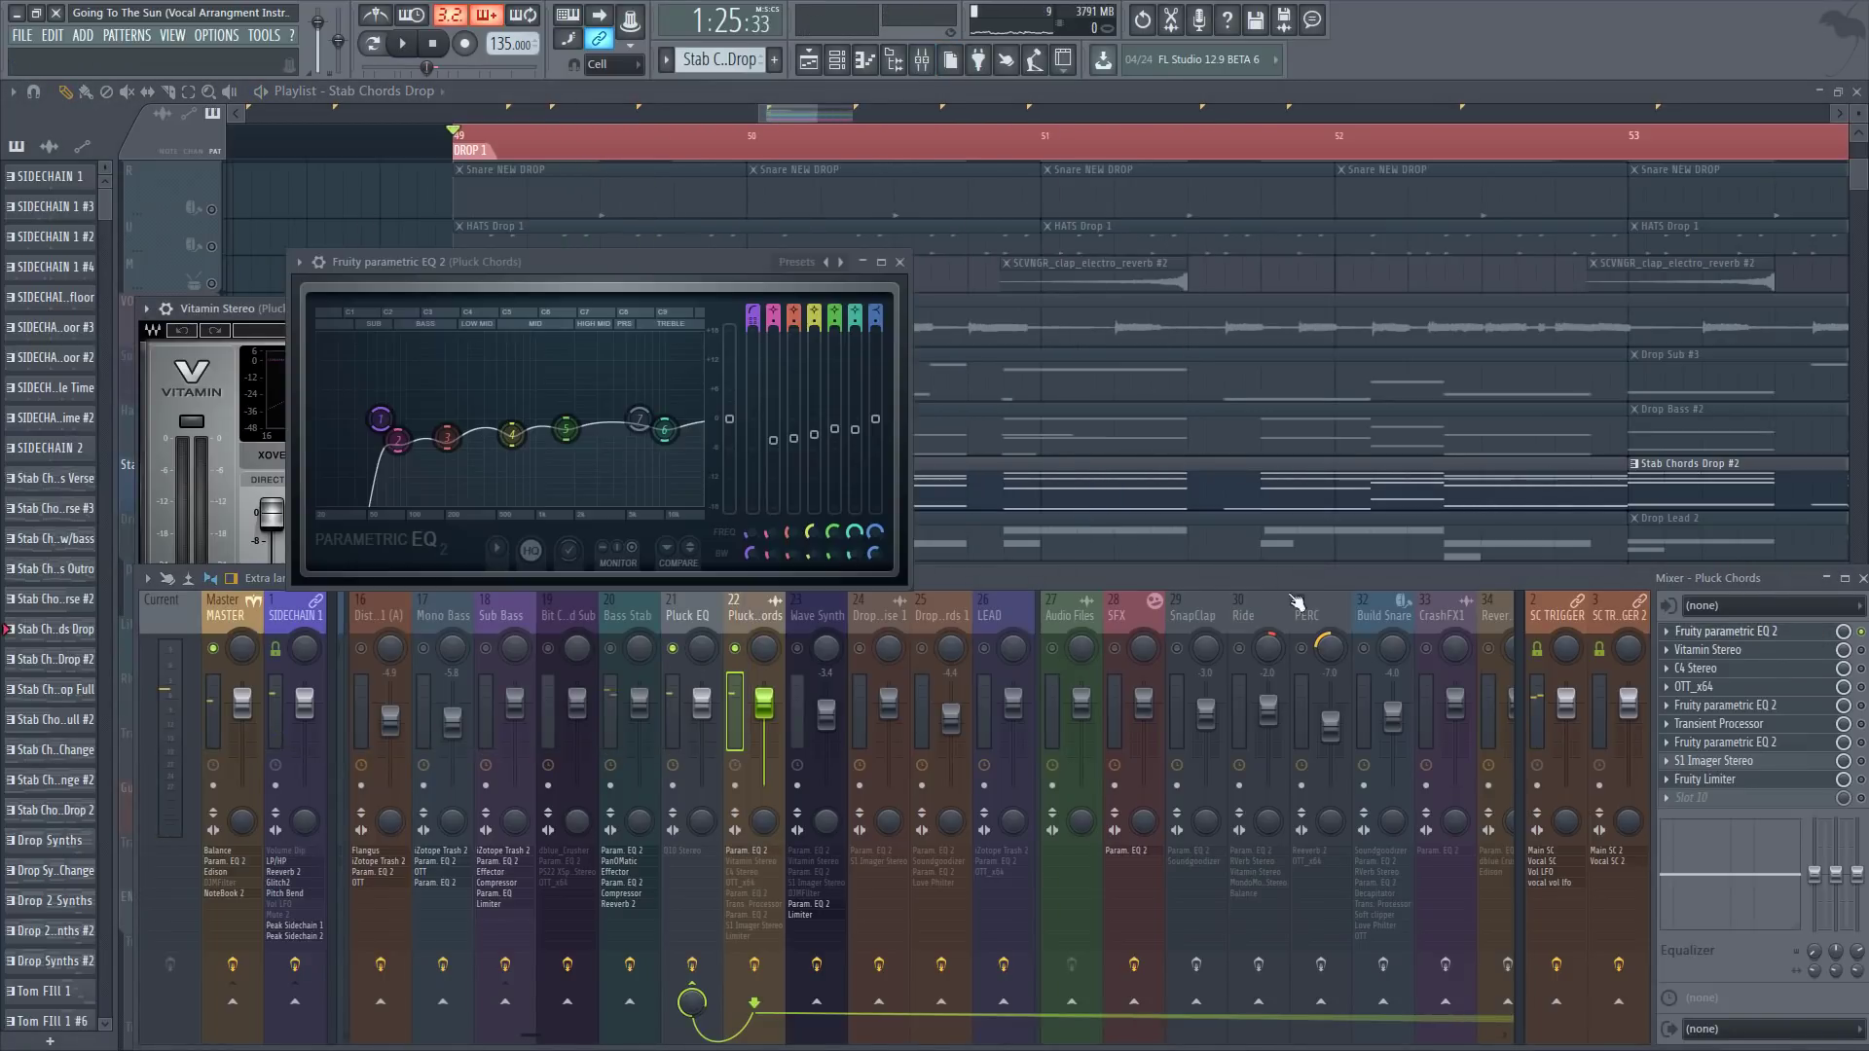
left_click_drag(397, 441, 396, 444)
key("space")
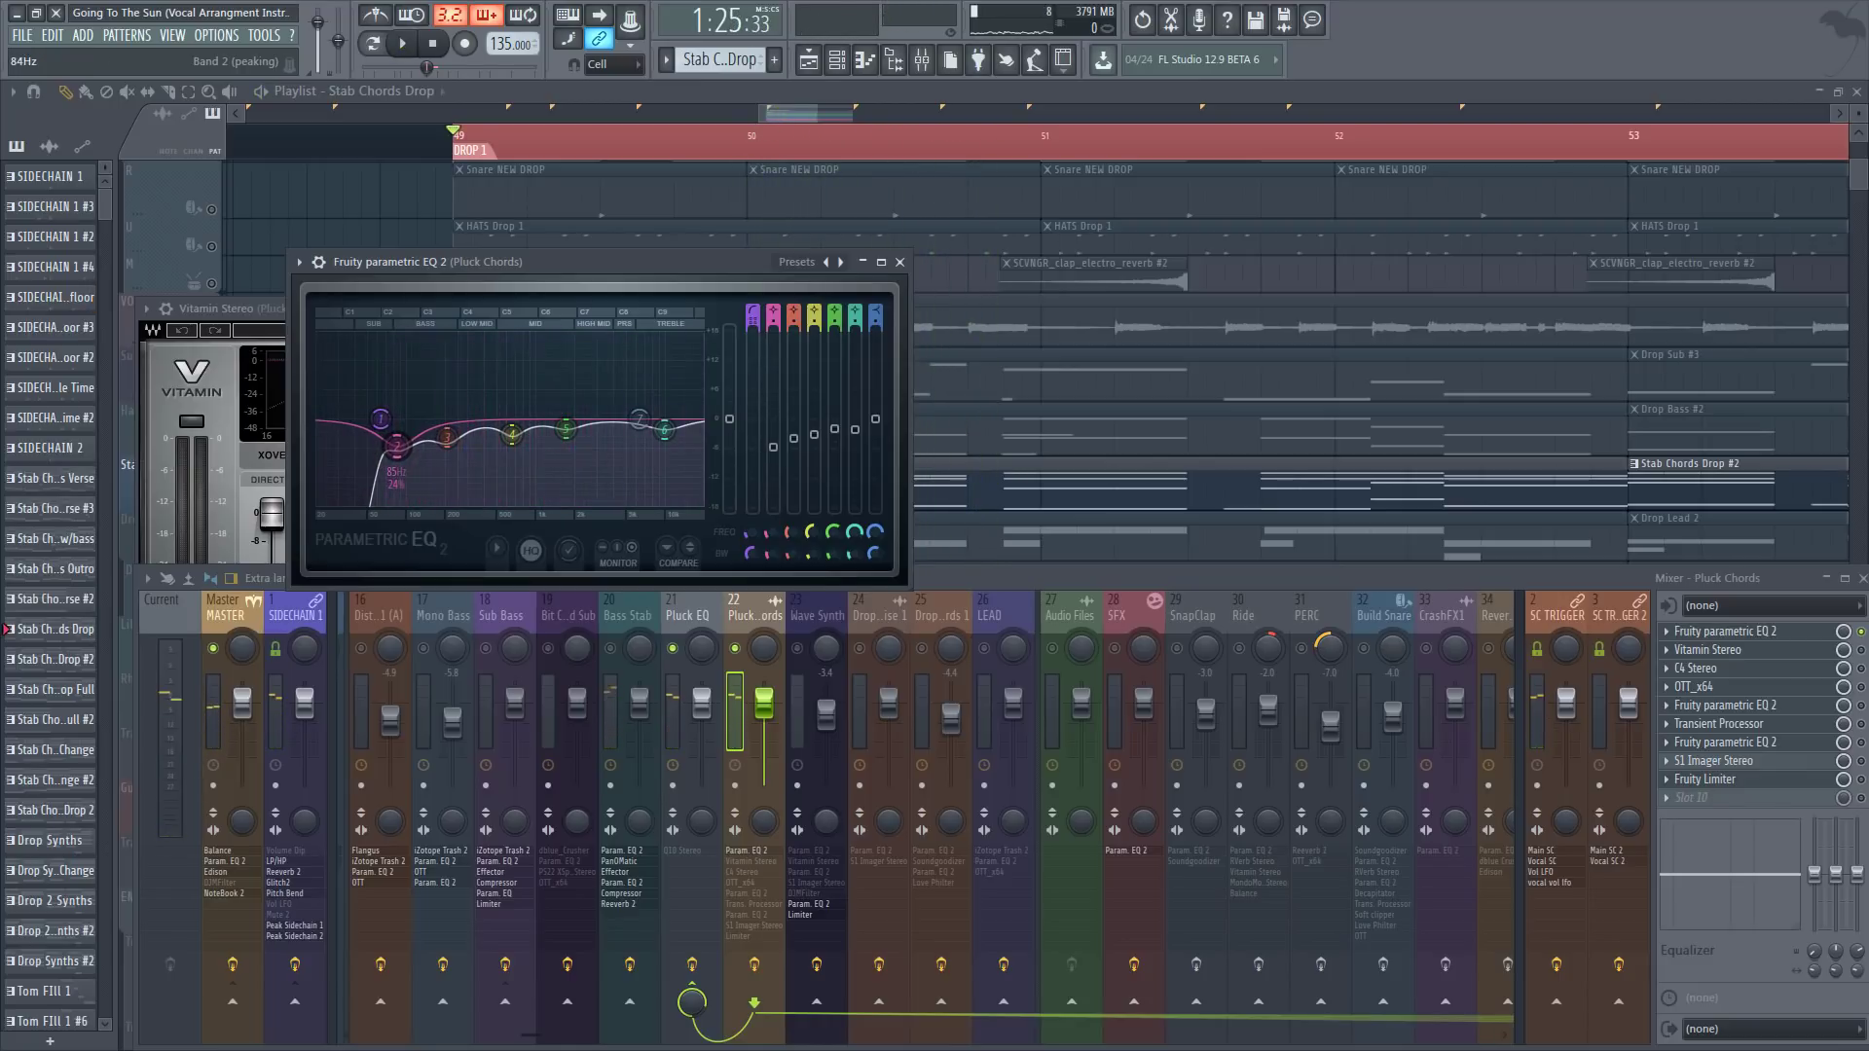
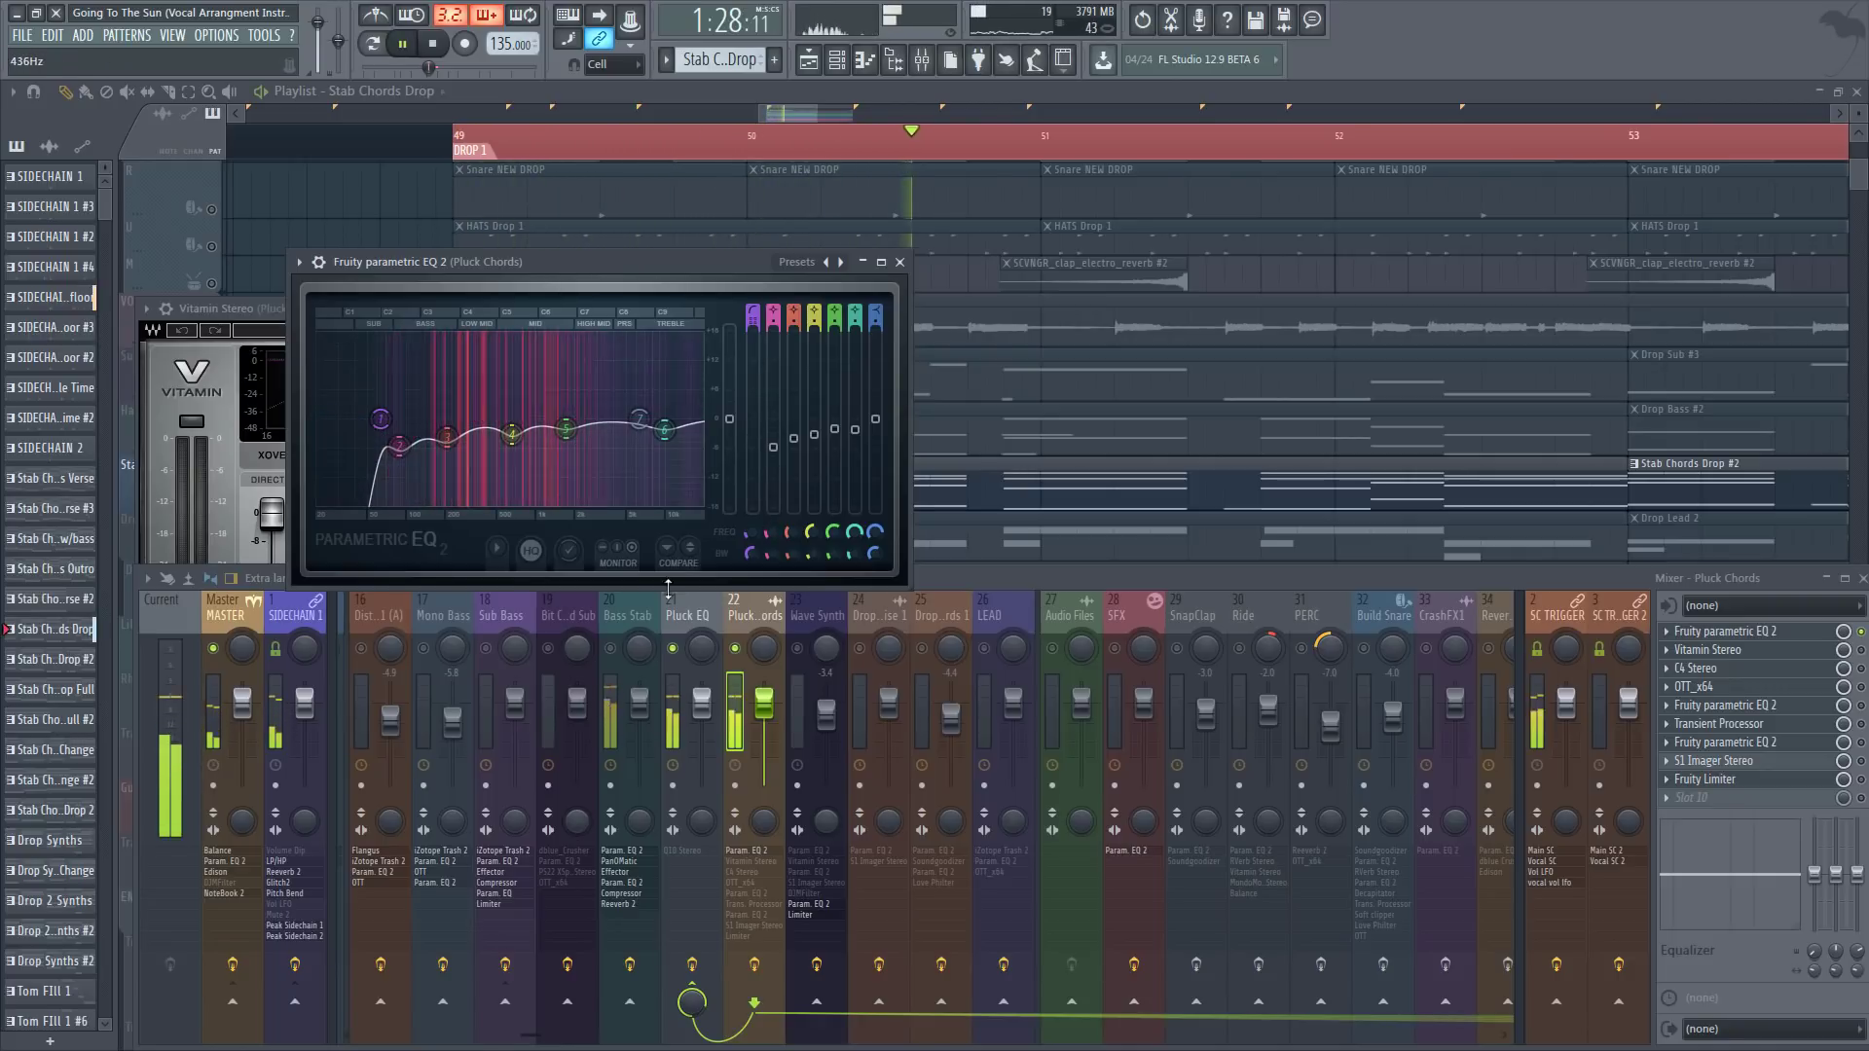
mouse_move(511, 434)
left_mouse_down()
mouse_move(504, 350)
mouse_move(505, 433)
left_mouse_up()
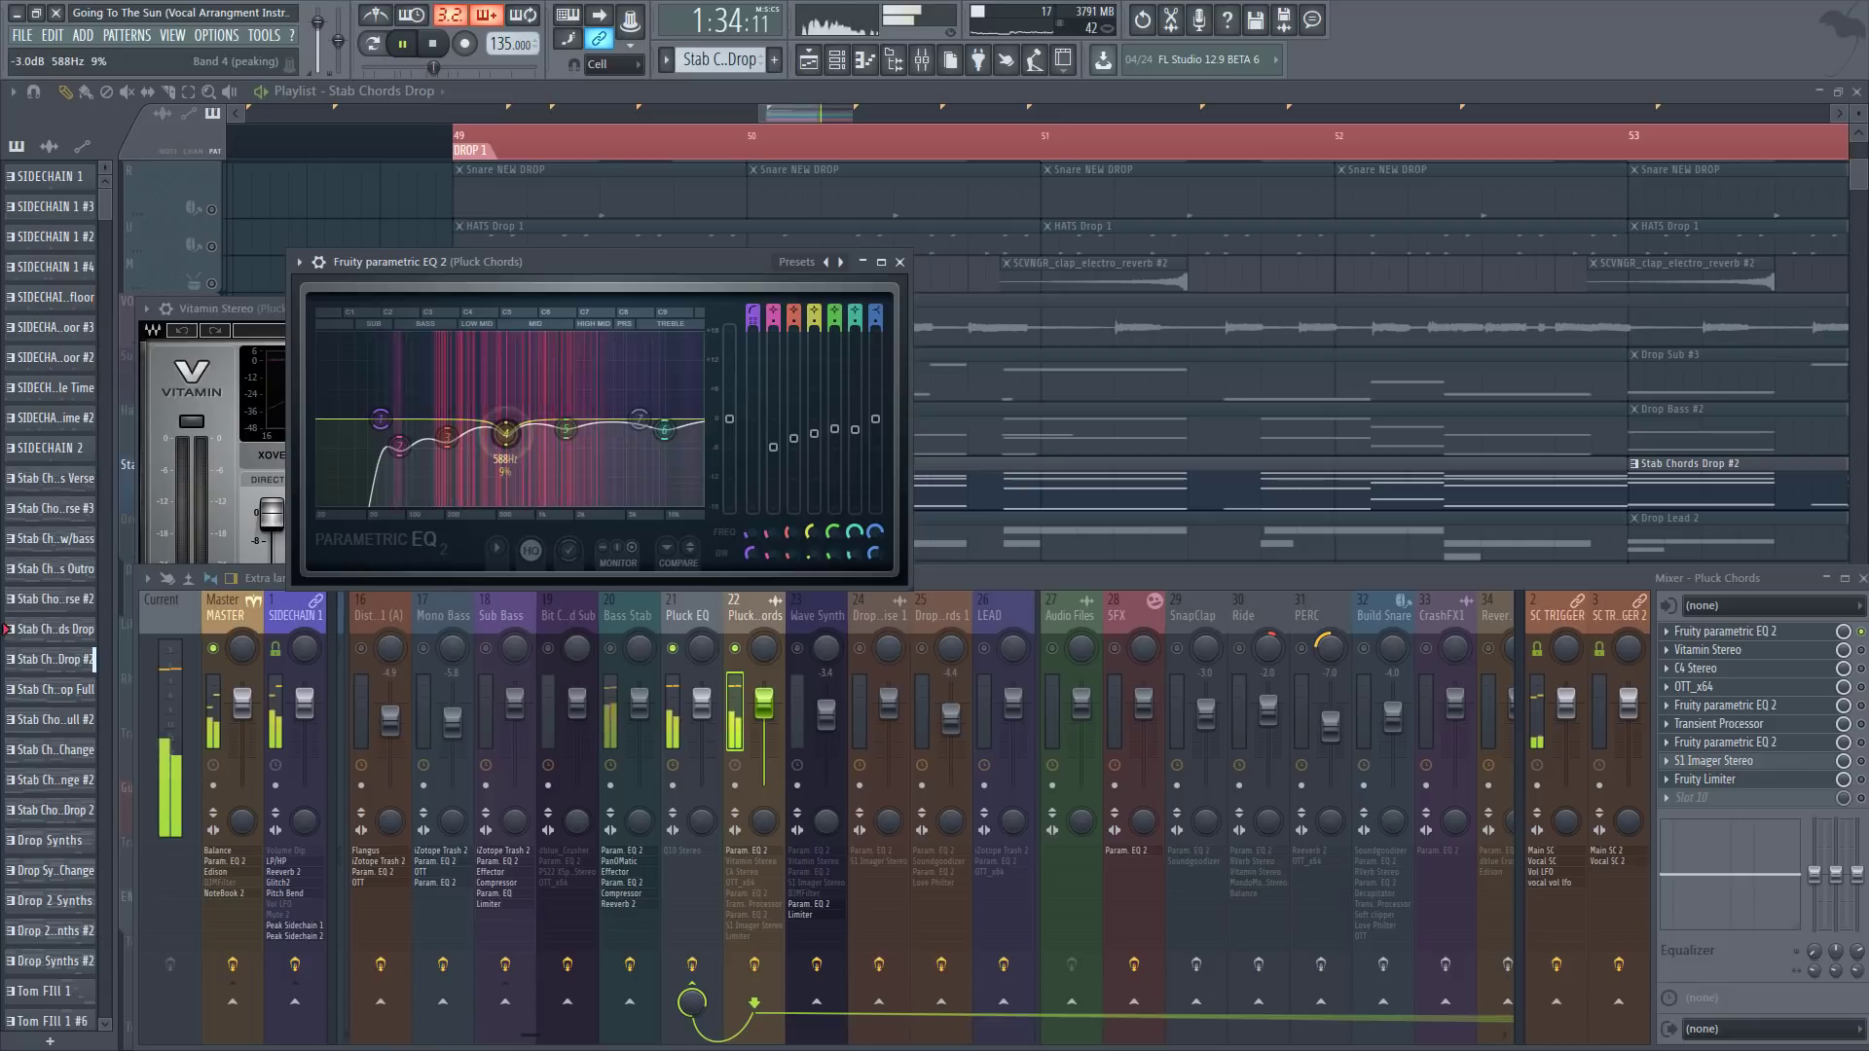
key("space")
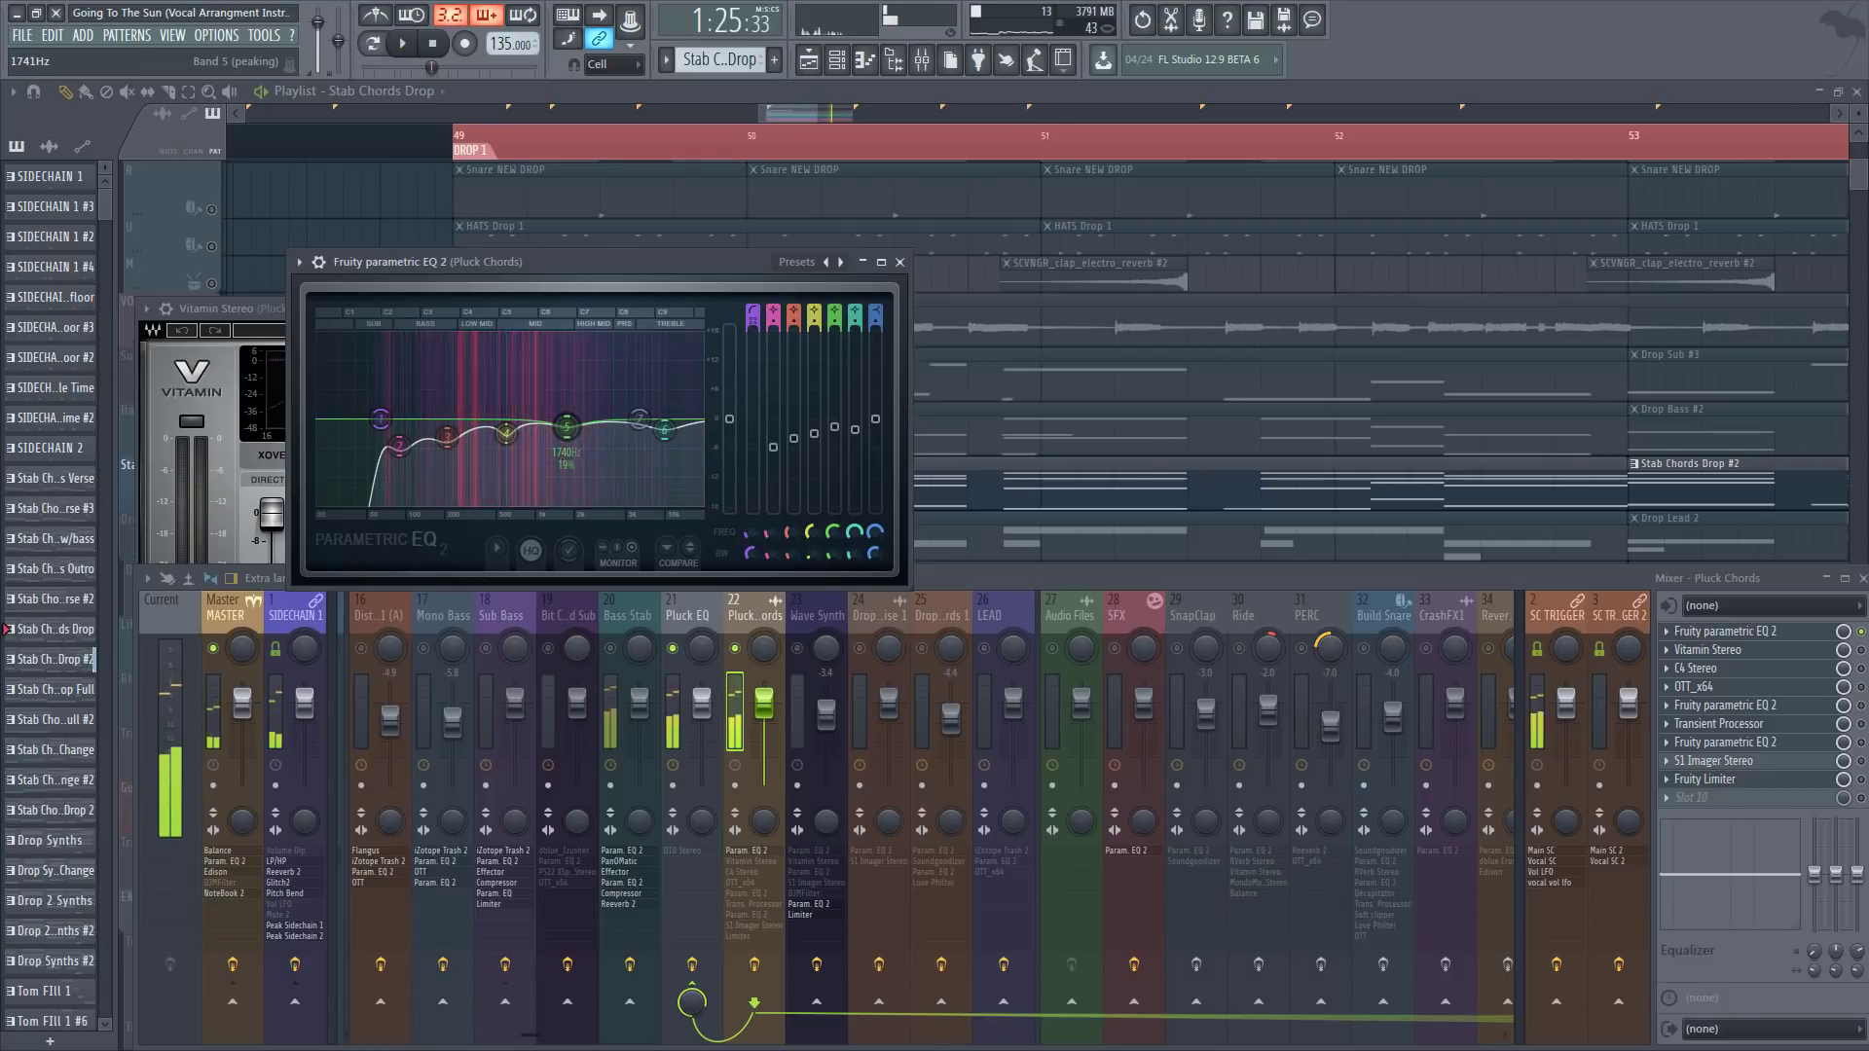
Step: Enable Vitamin Stereo and C4 Stereo on Pluck Chords, and open both to audition their processing
left_click(756, 623)
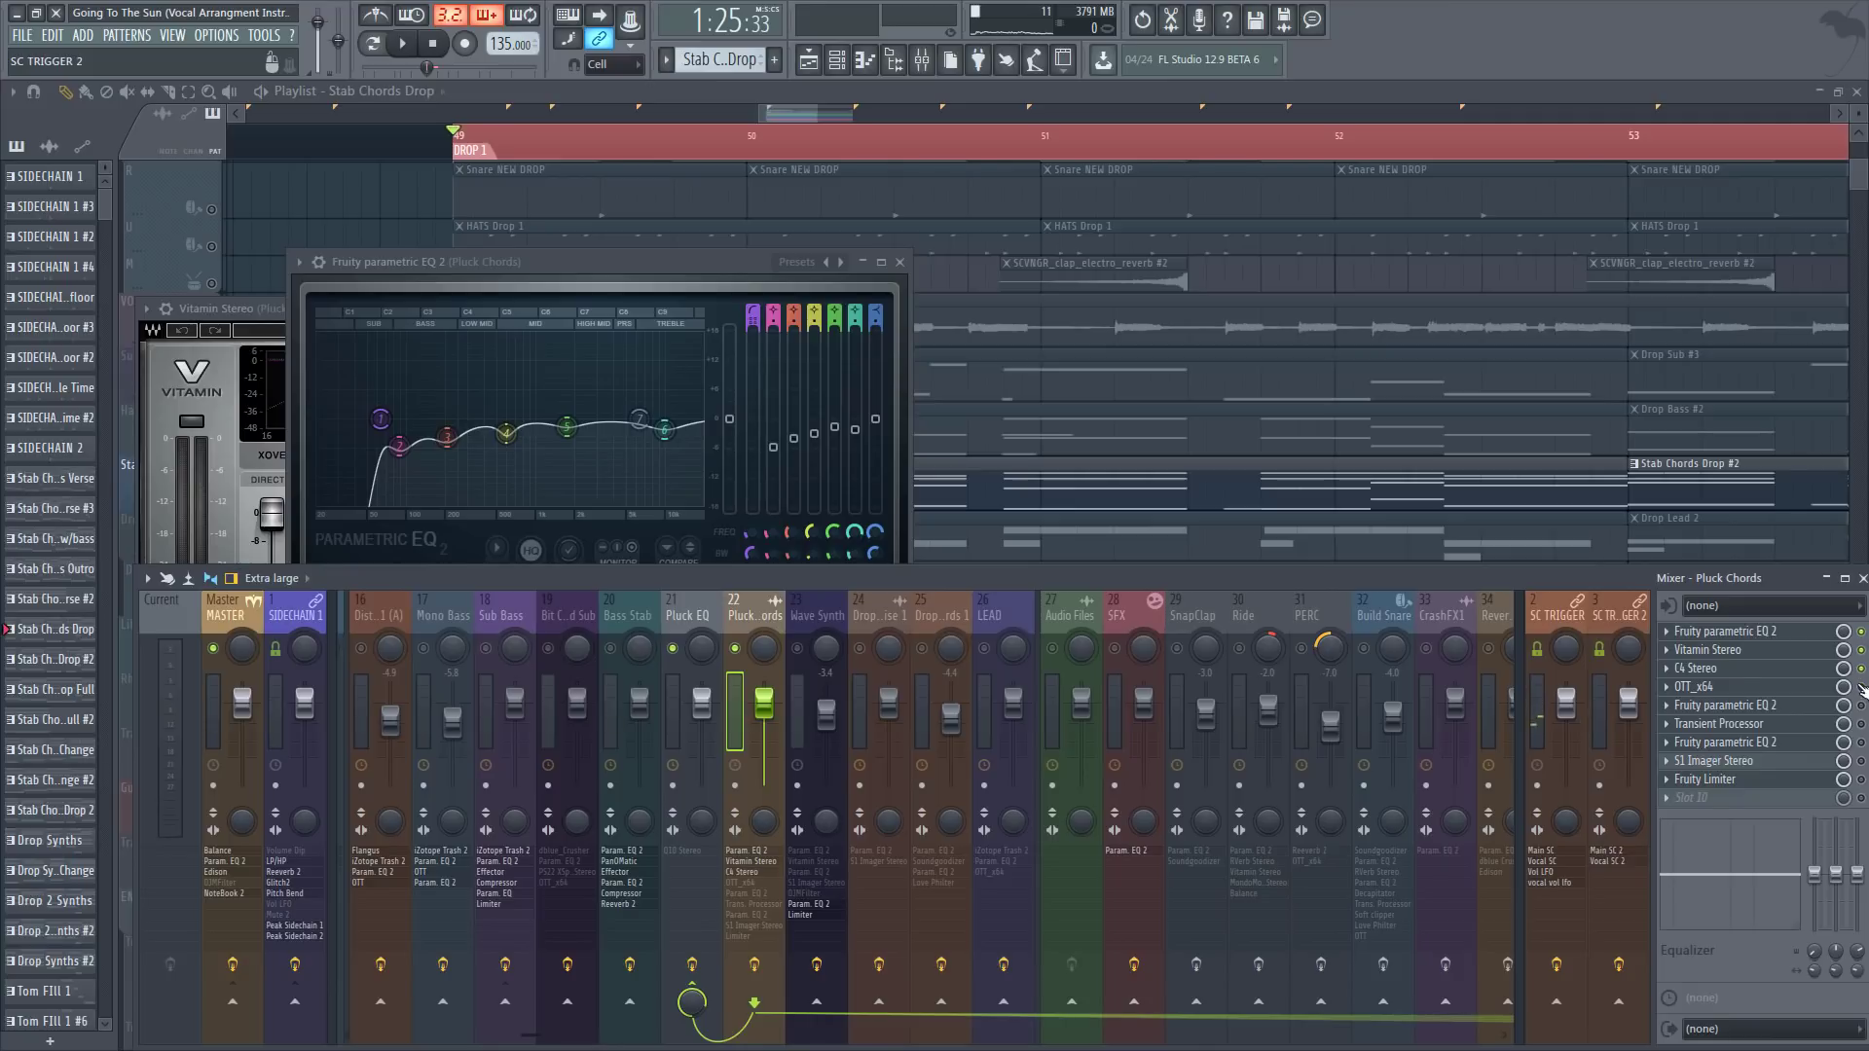
left_click(1709, 650)
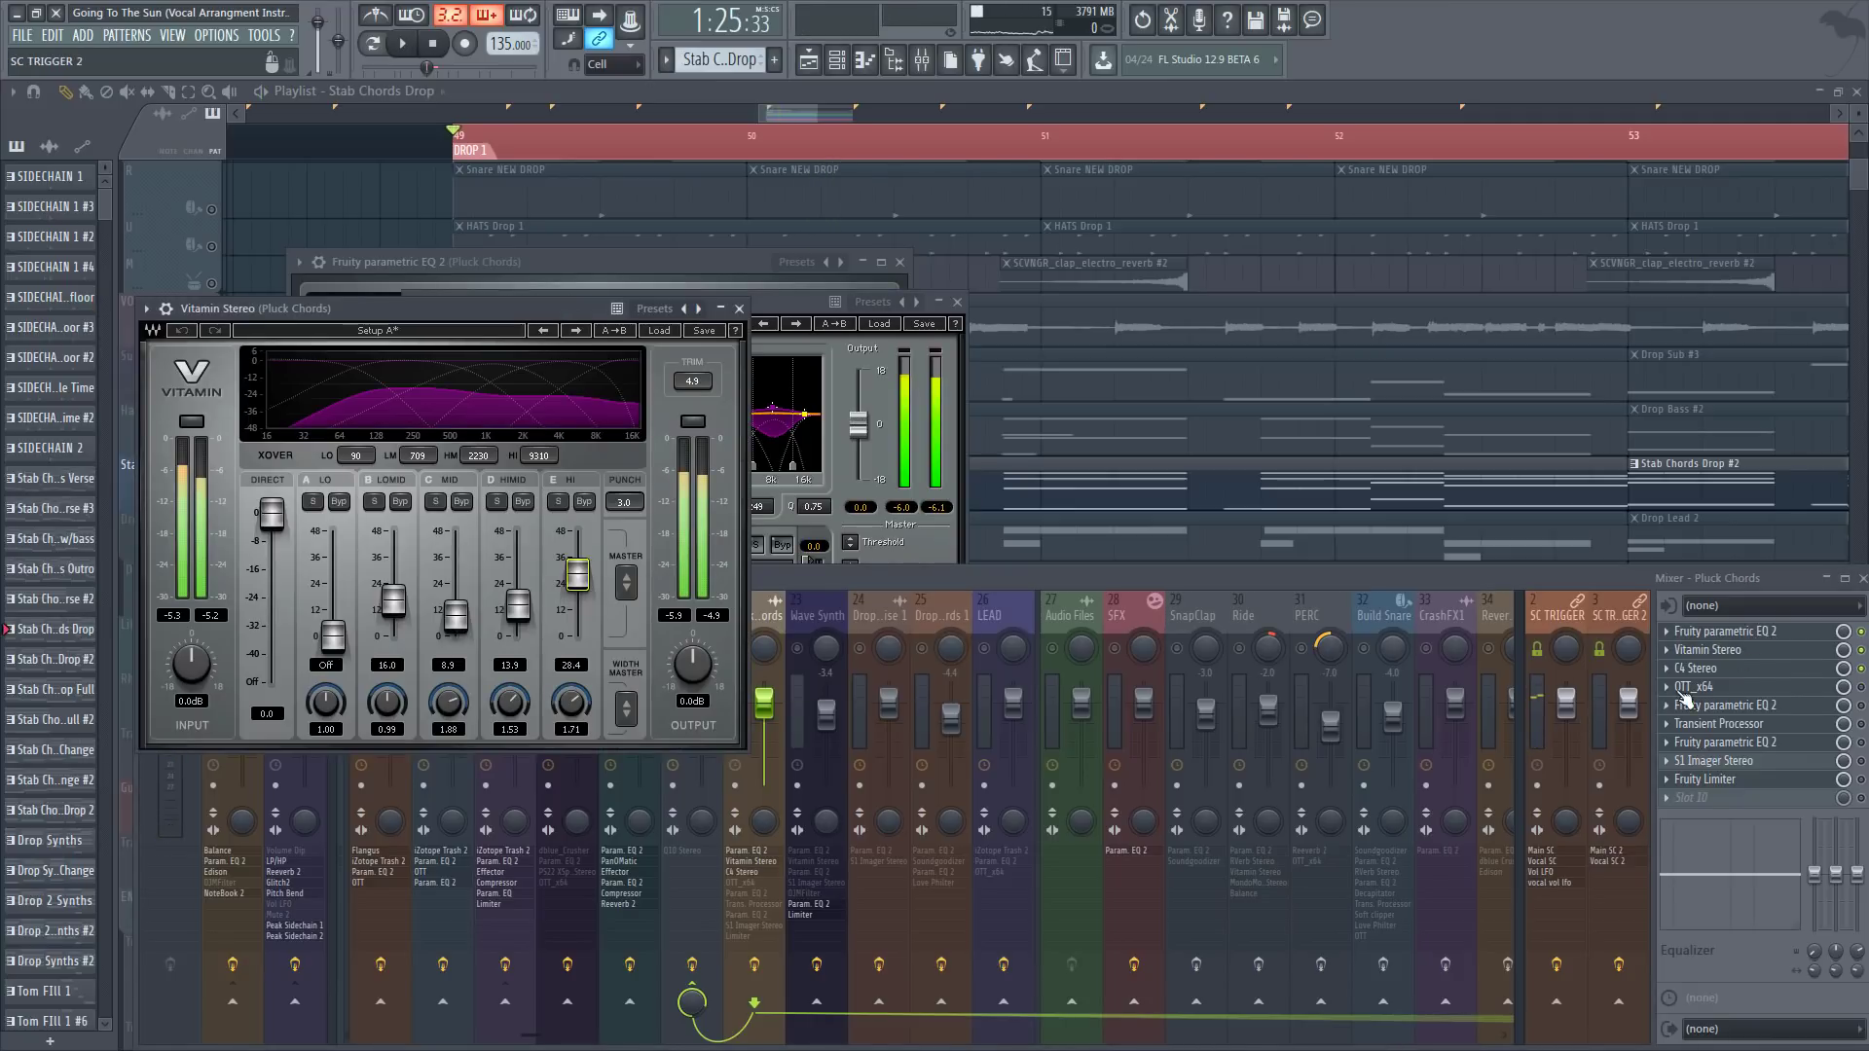
key("space")
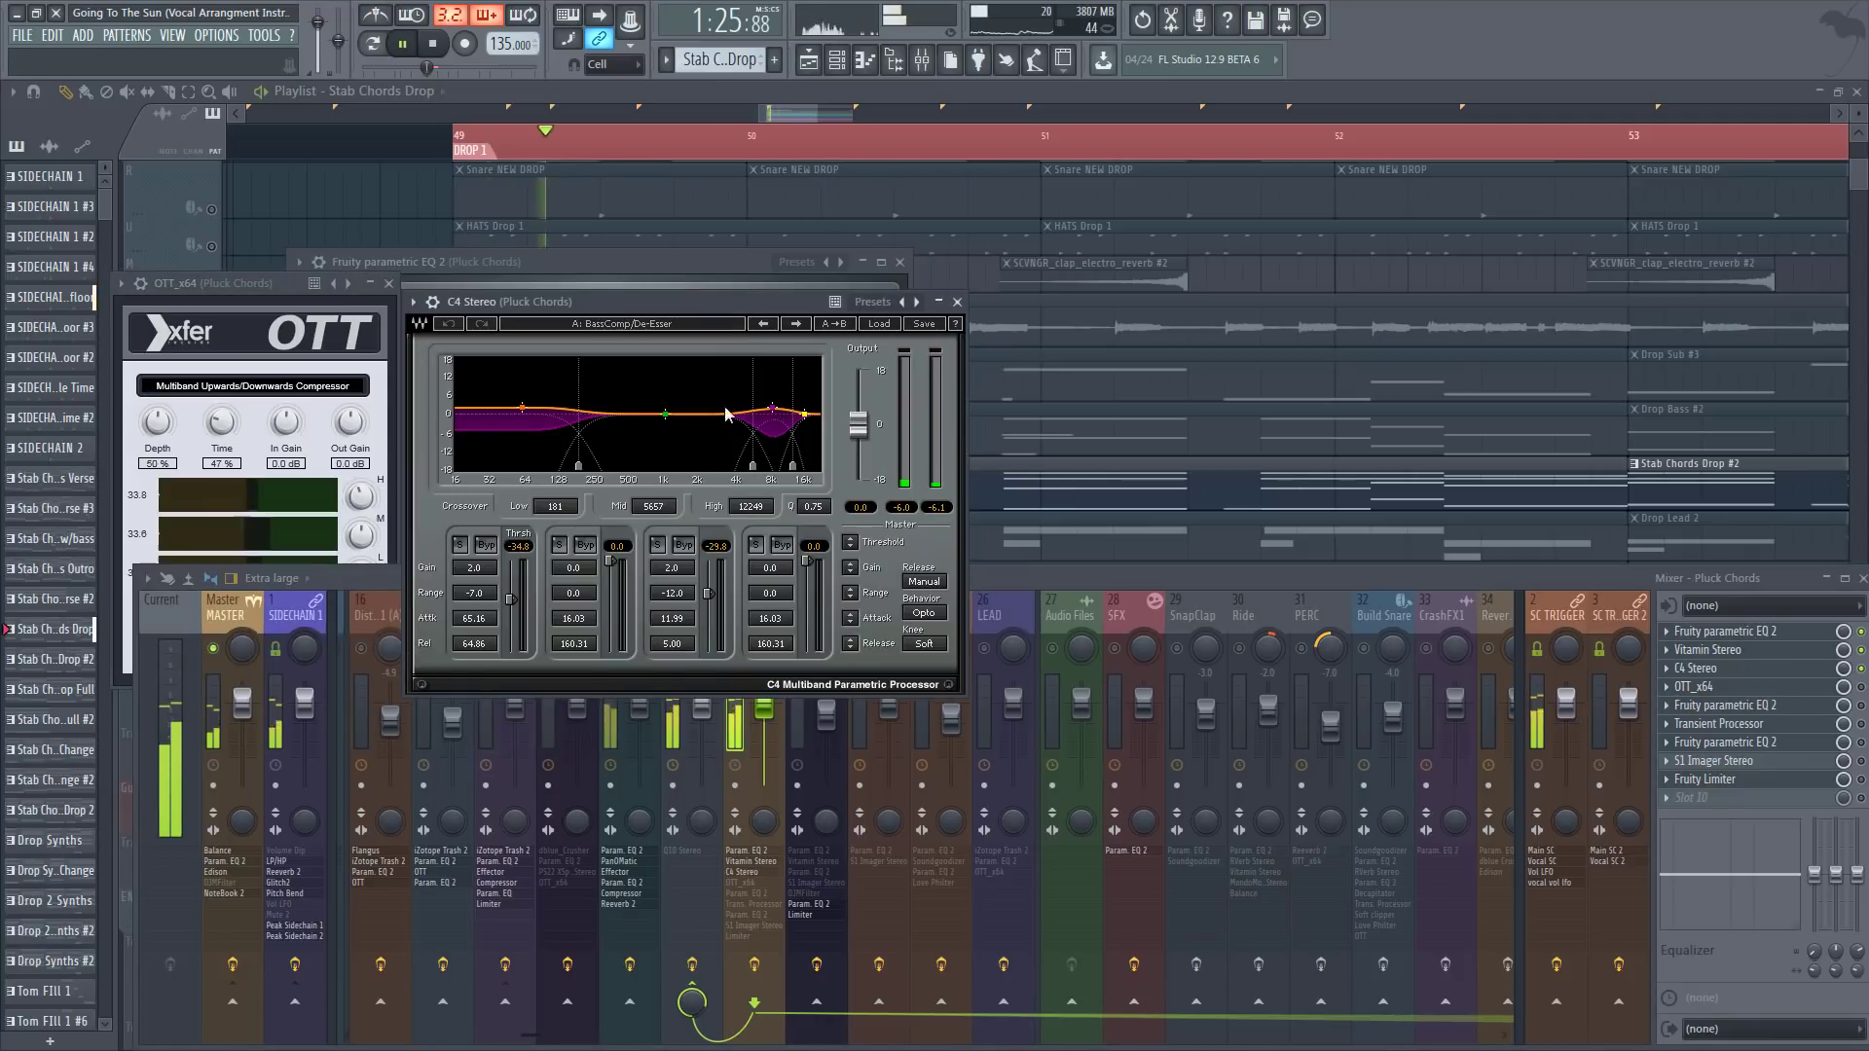
left_click_drag(580, 302, 534, 302)
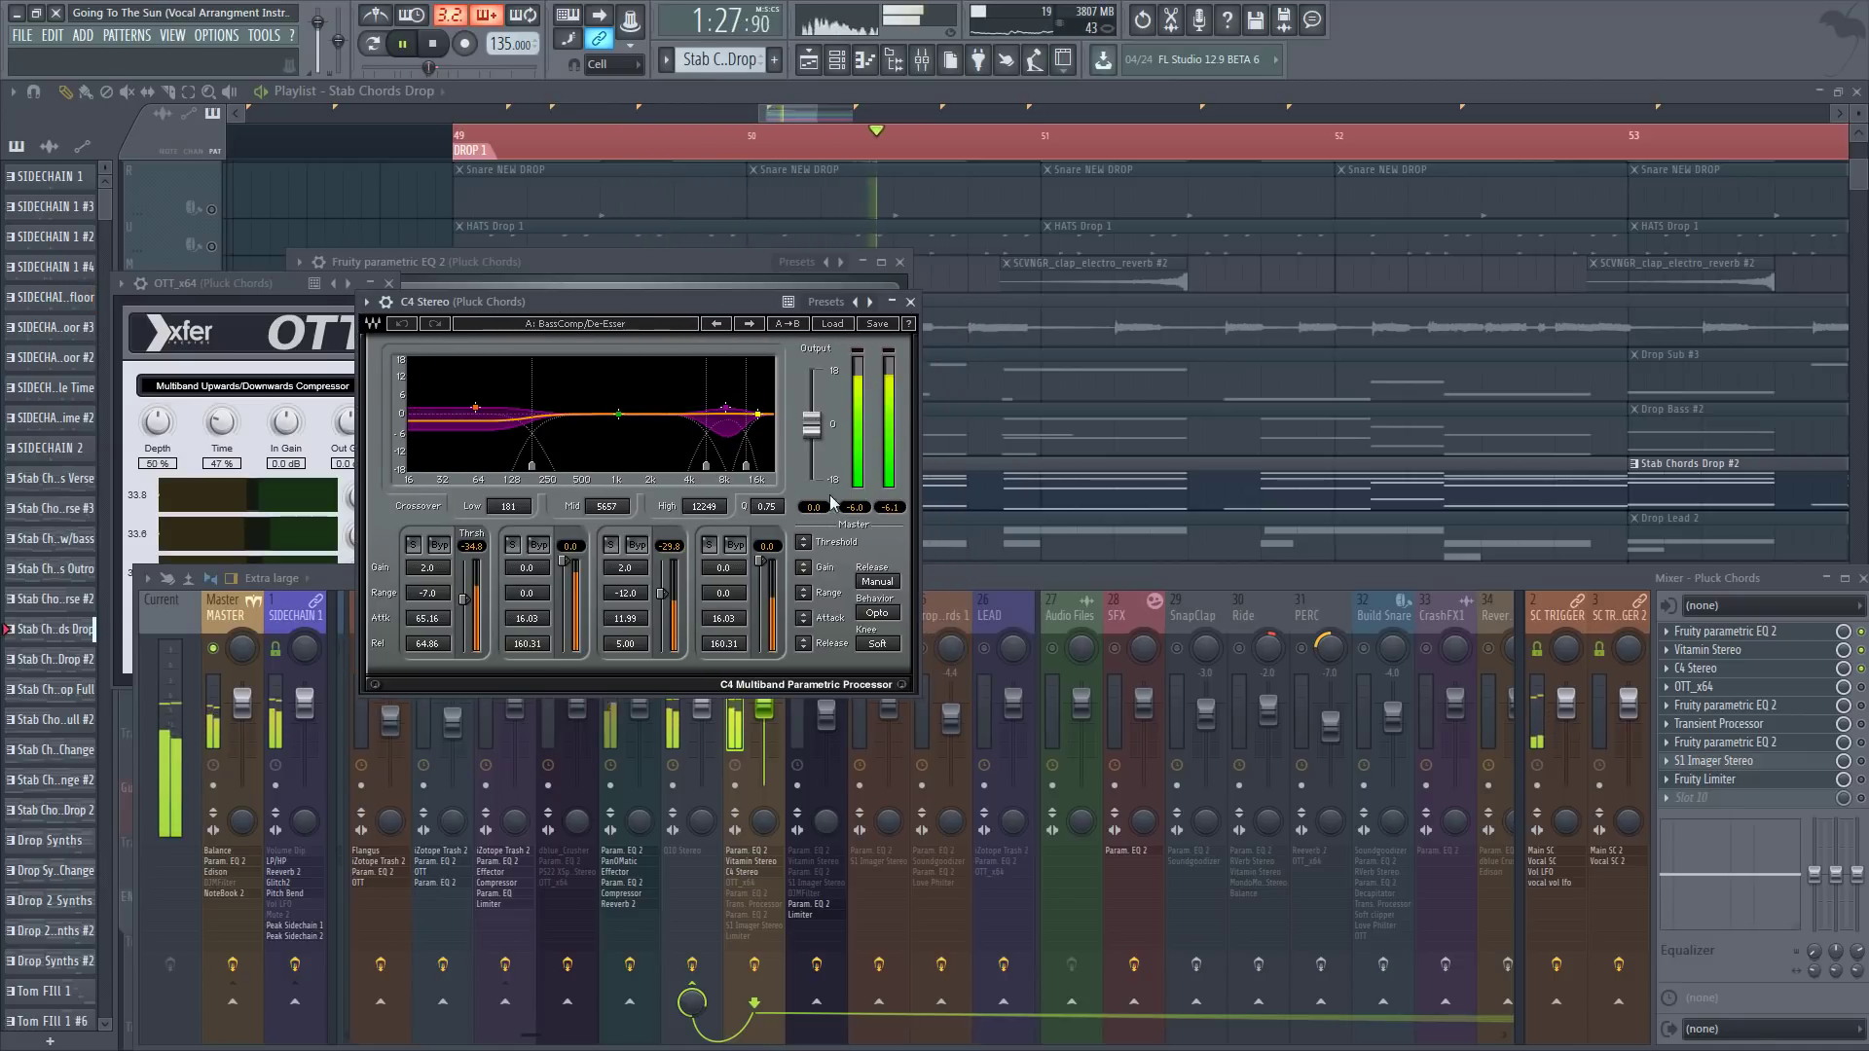
Step: Enable OTT_x64 on Pluck Chords and open it for an audition, moving its window clear of the channel list
left_click(1861, 687)
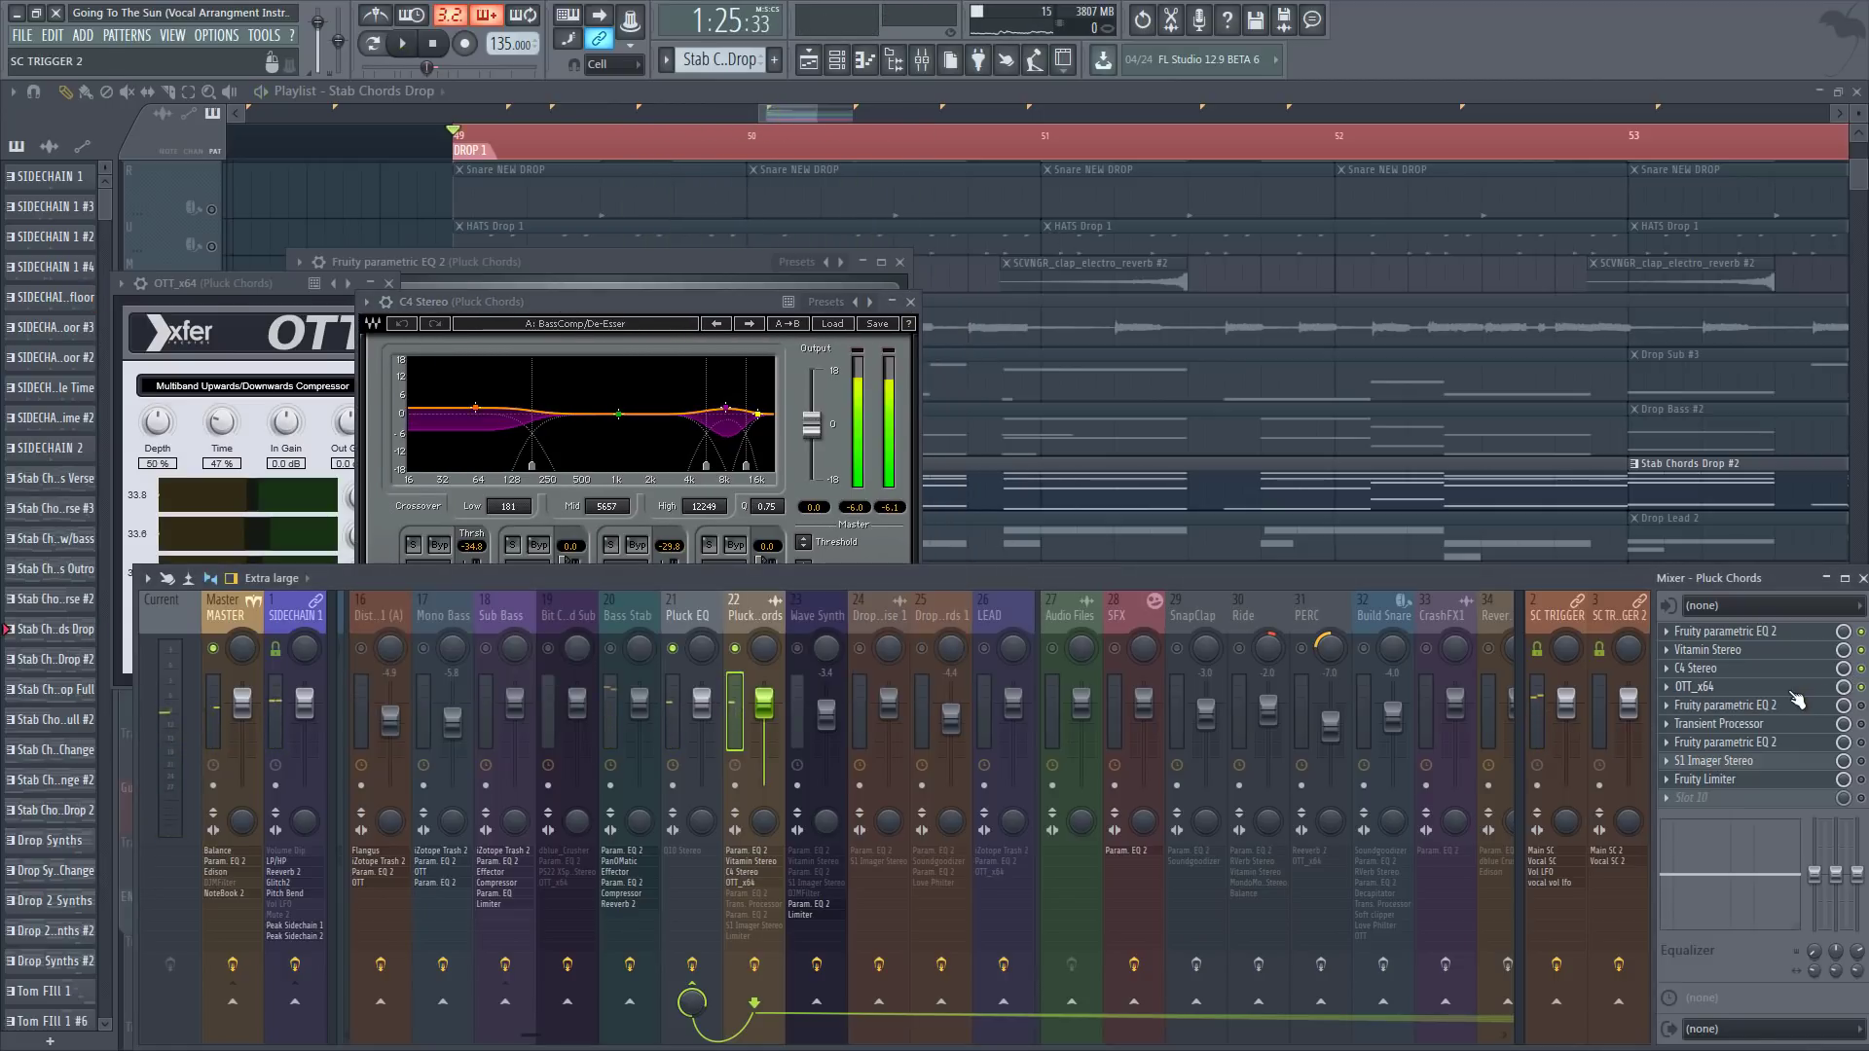
left_click(1793, 693)
left_click(1793, 692)
key("space")
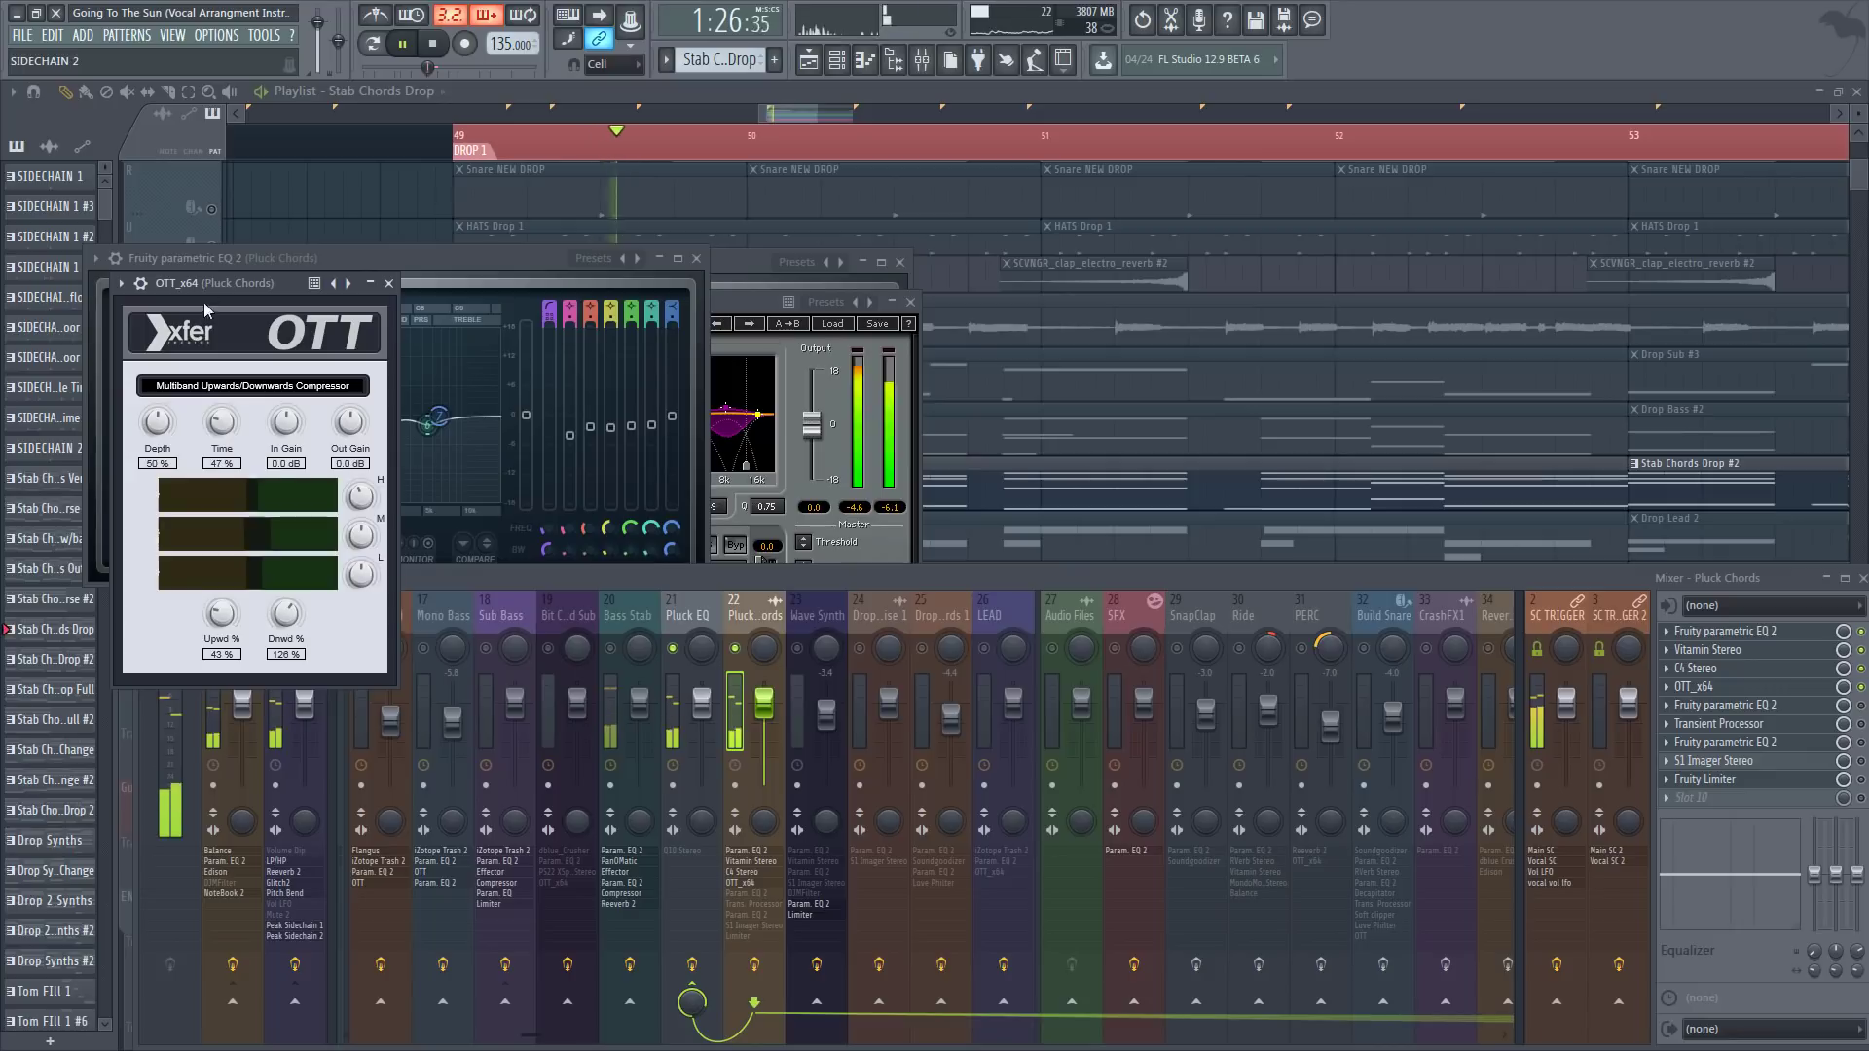
left_click_drag(205, 283, 357, 302)
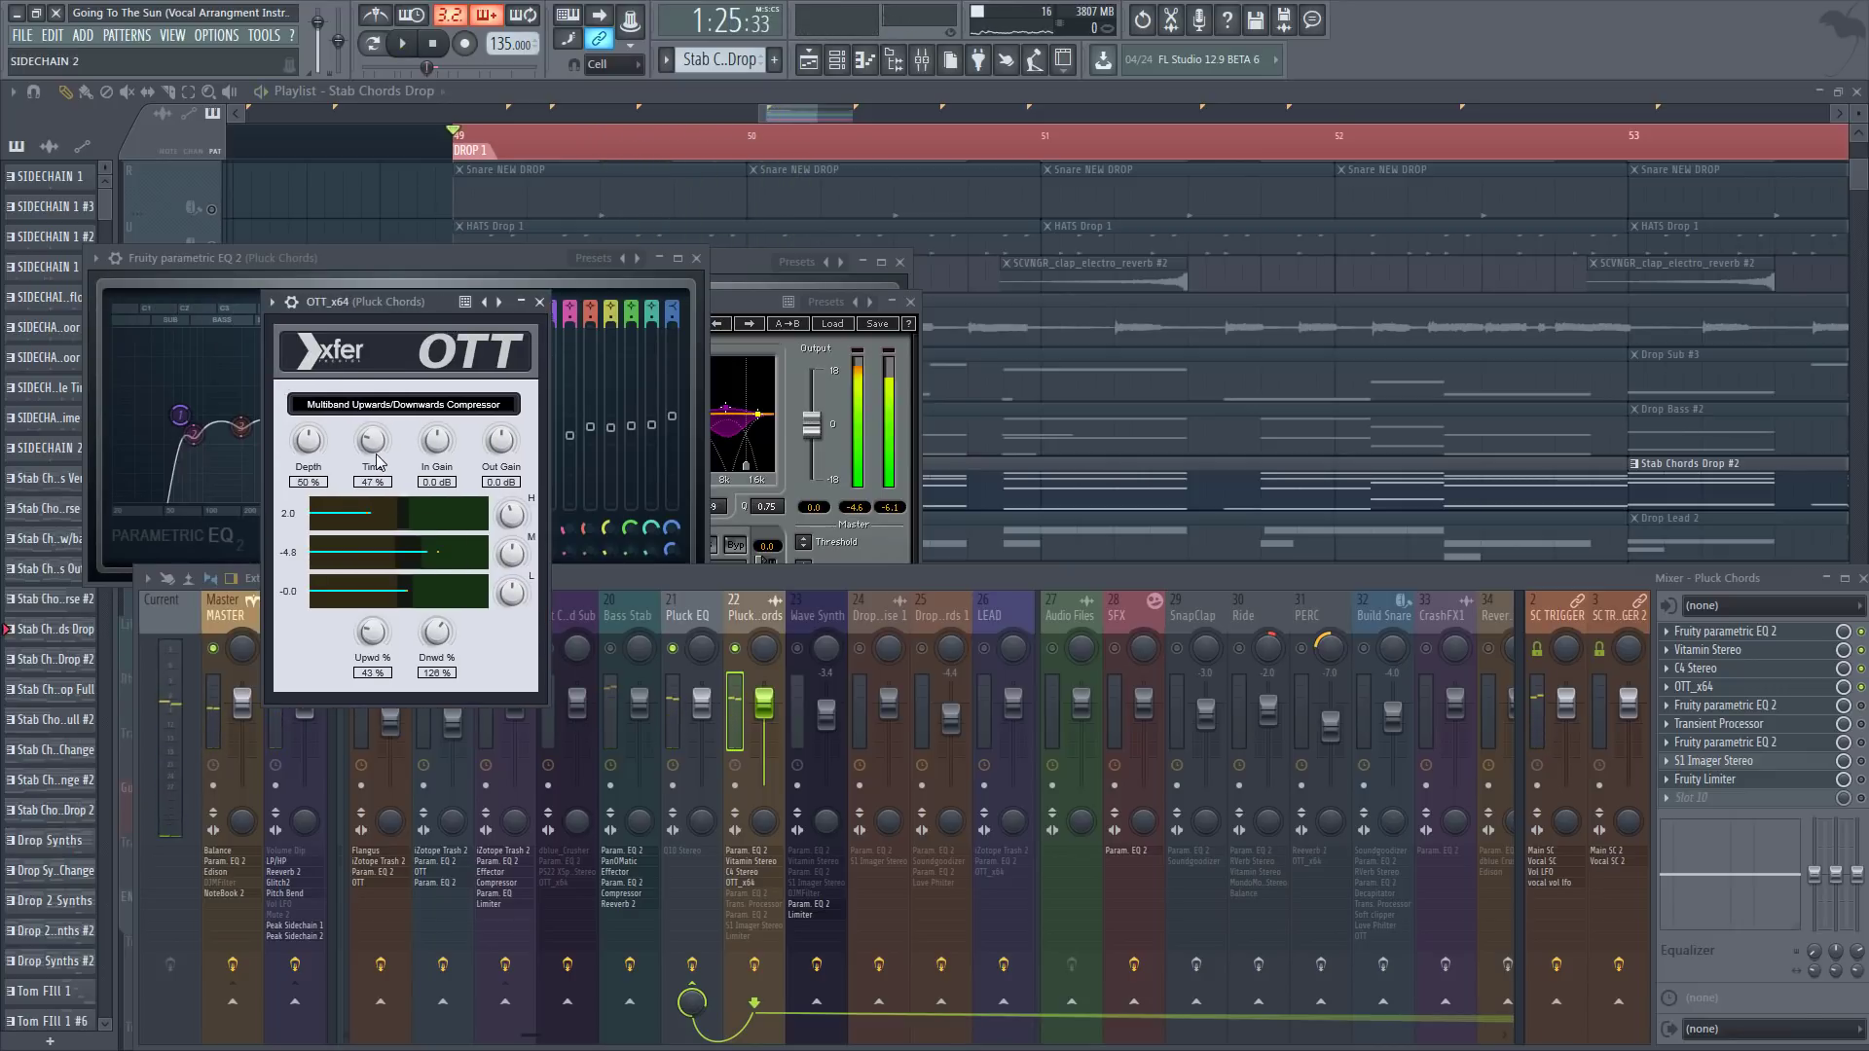
Step: Audition the Pluck Chords OTT at 100% depth and set the depth back to 52%
key("space")
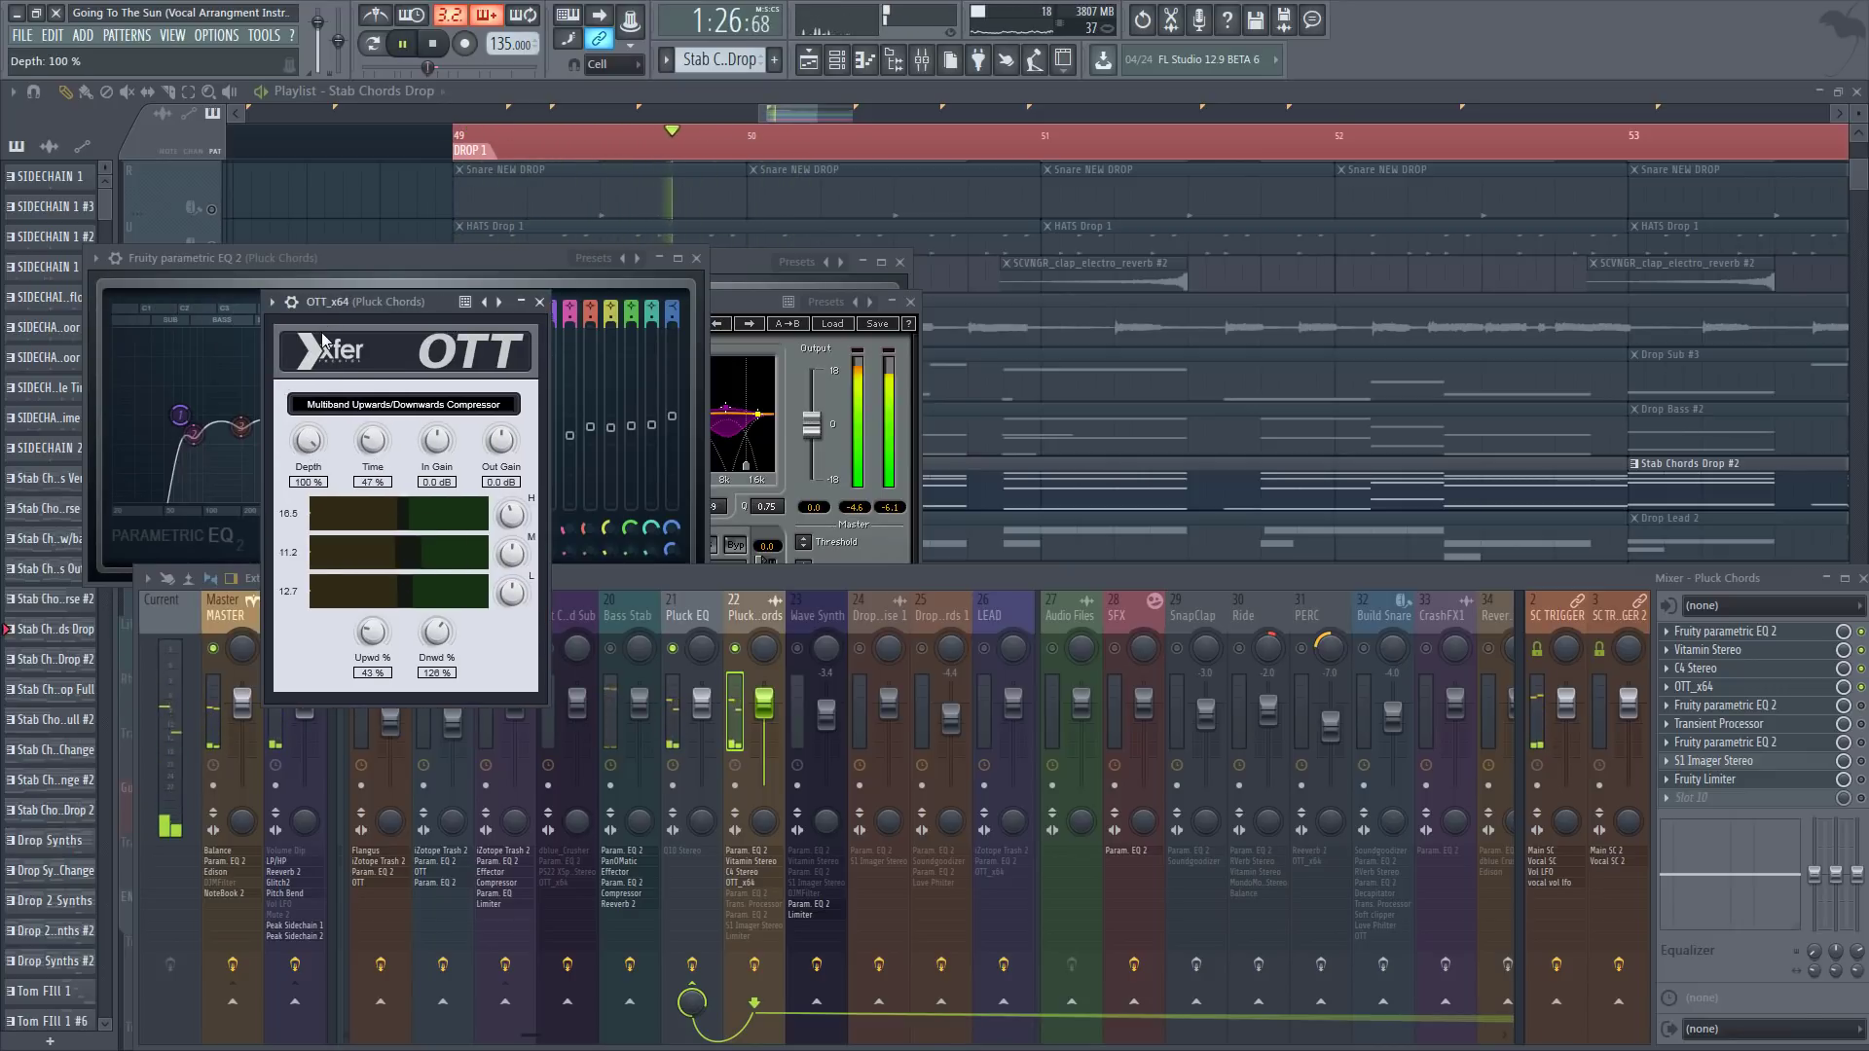
left_click_drag(317, 461, 317, 454)
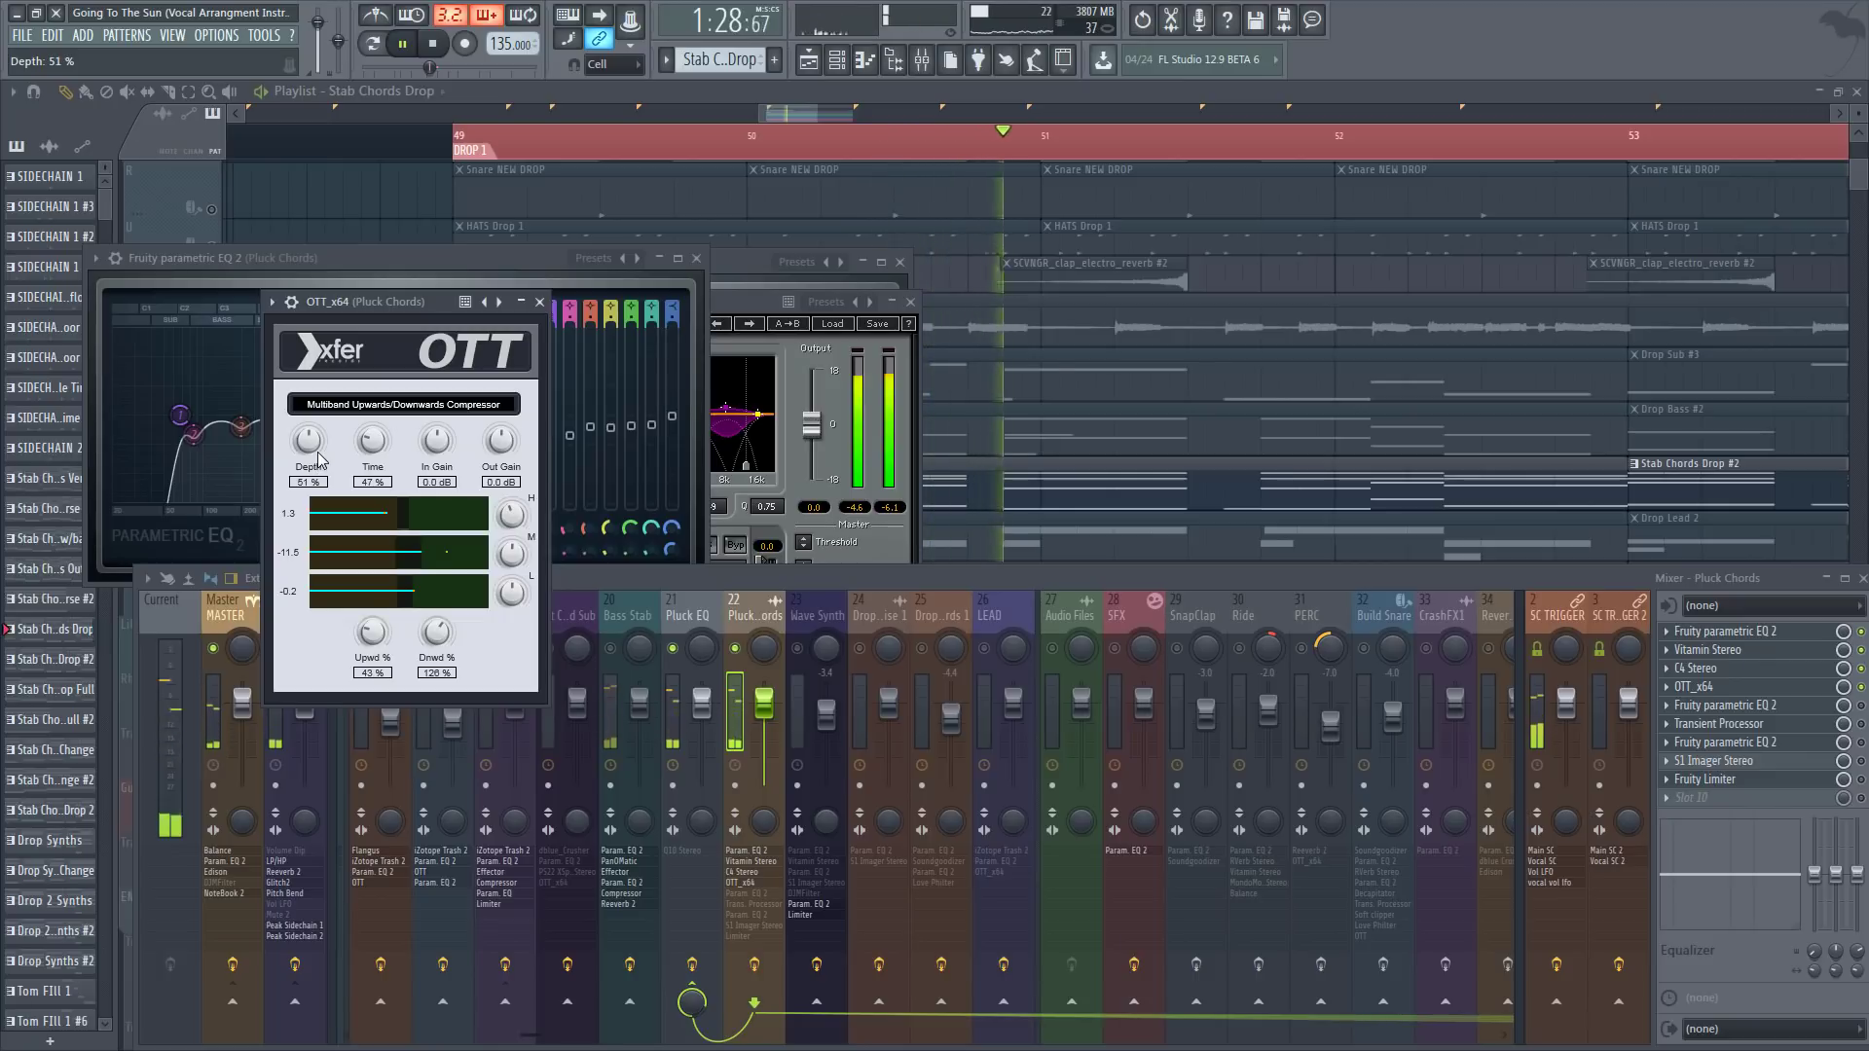
left_click_drag(354, 304, 413, 325)
key("space")
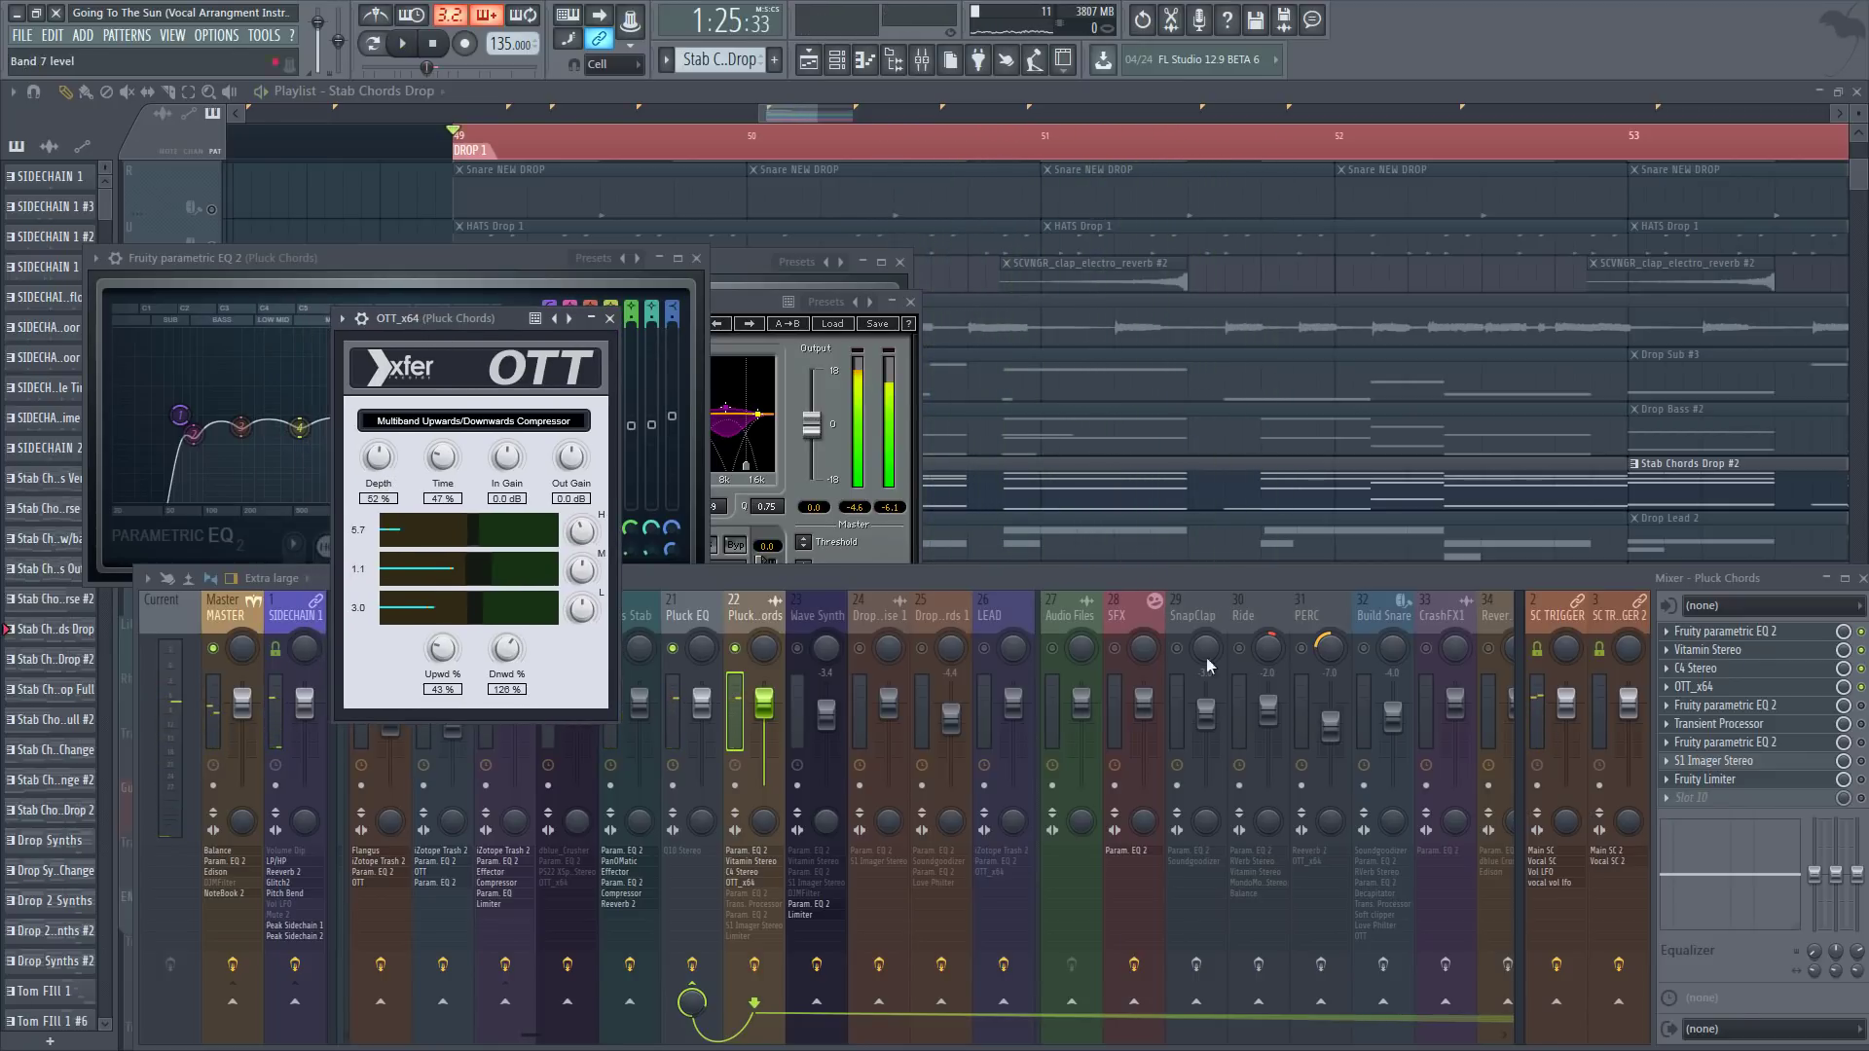
Step: Enable the second Pluck Chords EQ and adjust its bands during playback, setting band 4 to -2.3 dB at 596 Hz
left_click(1861, 705)
left_click(1756, 707)
key("space")
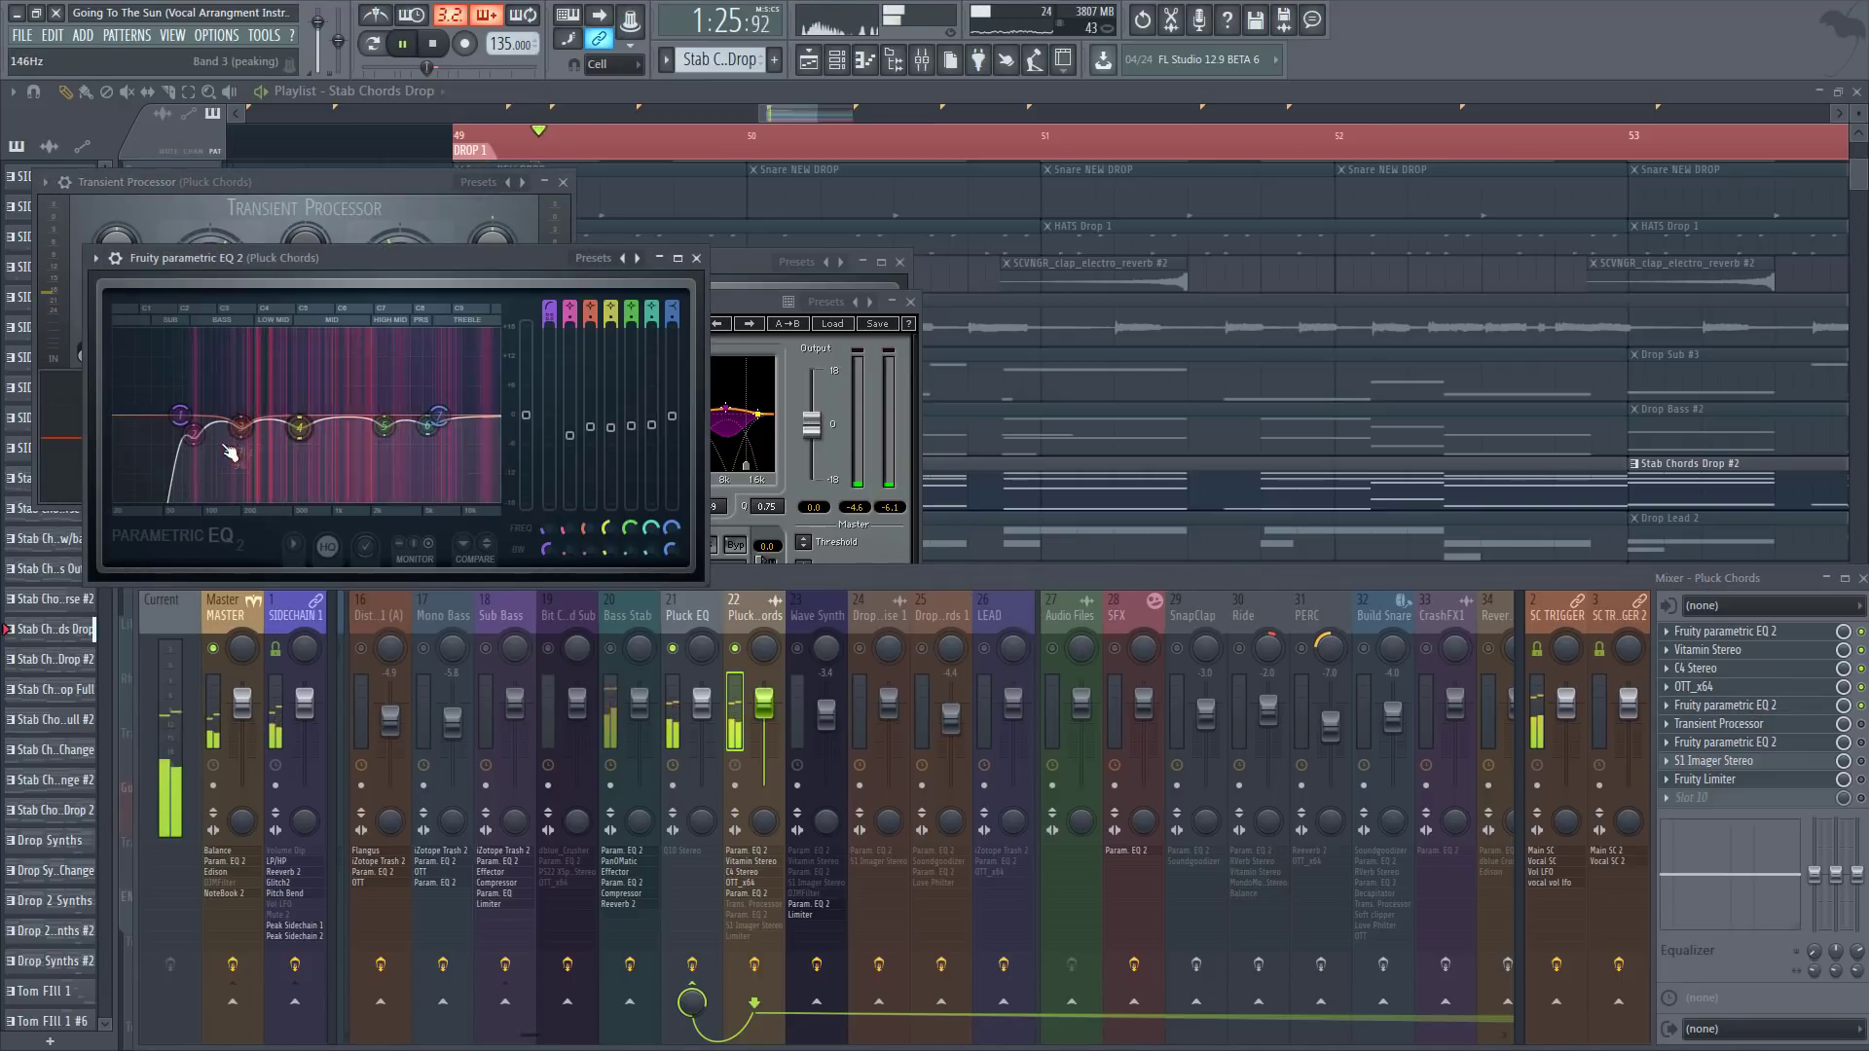
left_click_drag(194, 435, 302, 427)
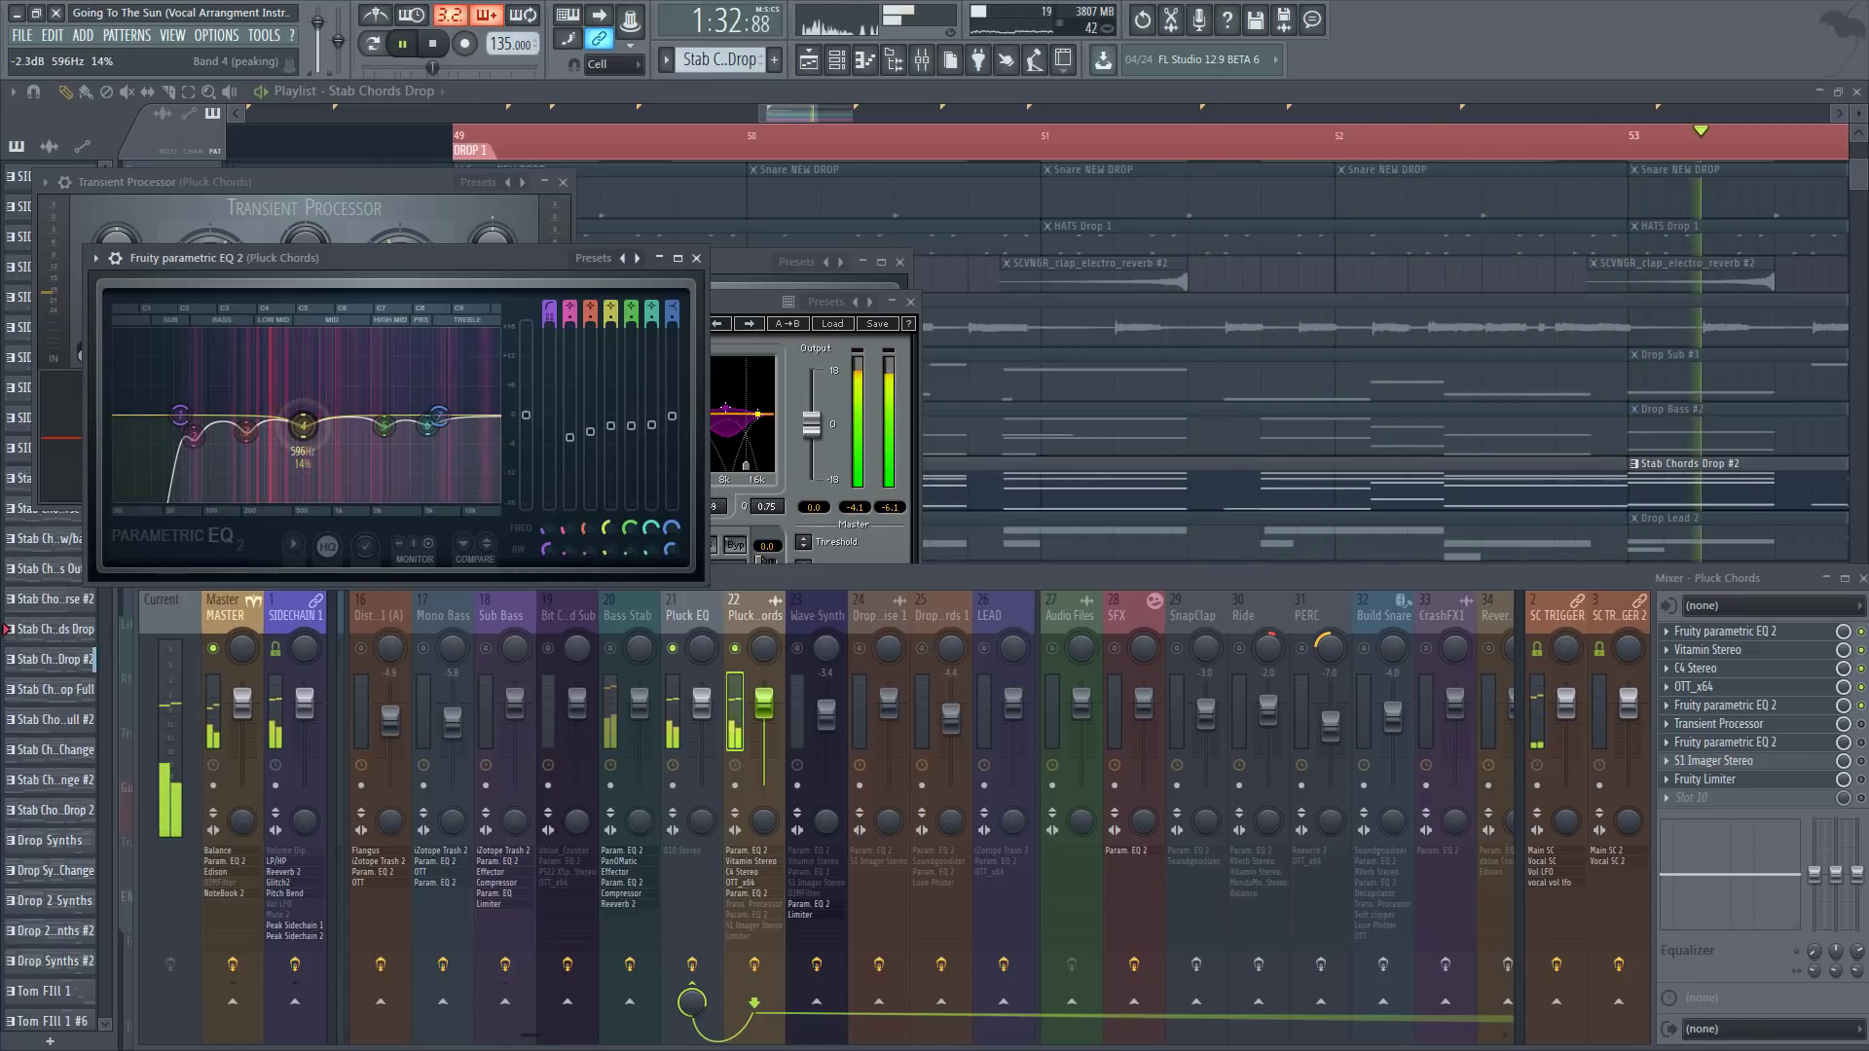
Step: Enable the Transient Processor on Pluck Chords, open it, and adjust its Attack slightly during playback
left_click(1862, 726)
key("space")
left_click(1803, 742)
left_click(1803, 726)
left_click(1803, 726)
key("space")
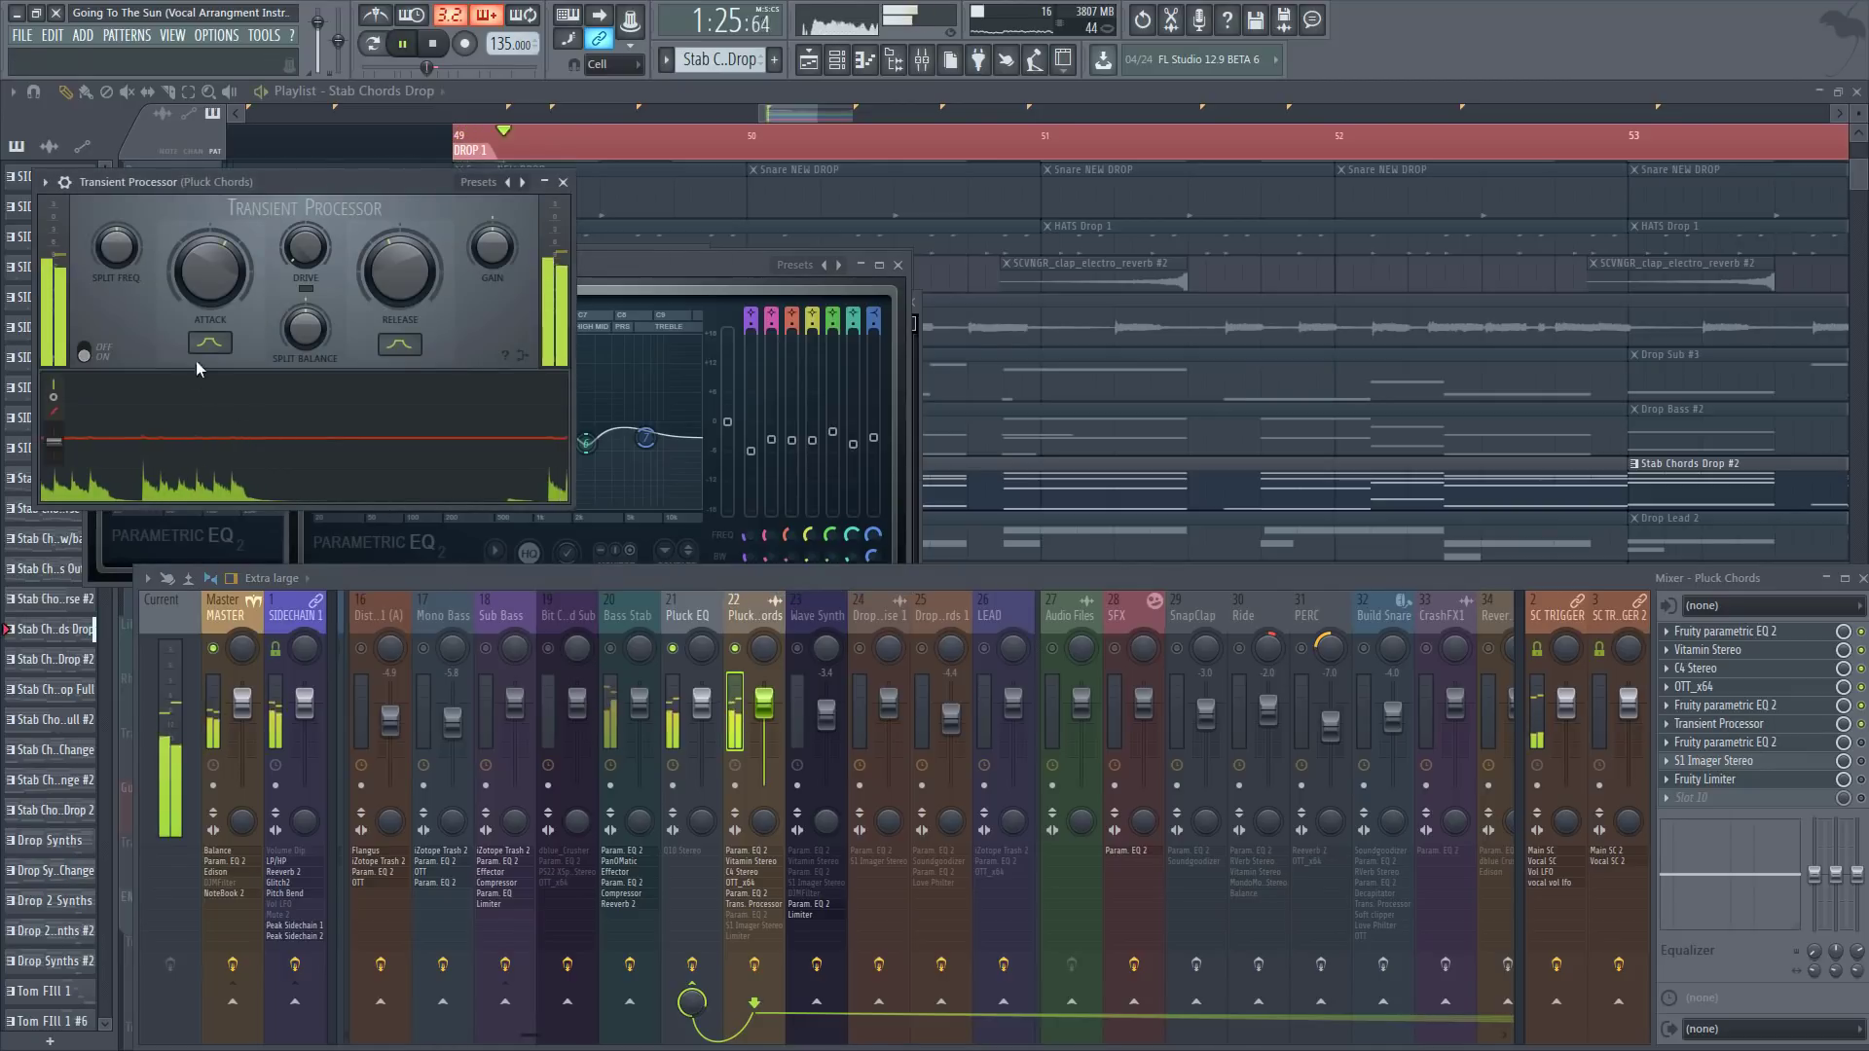
left_click_drag(210, 276, 210, 282)
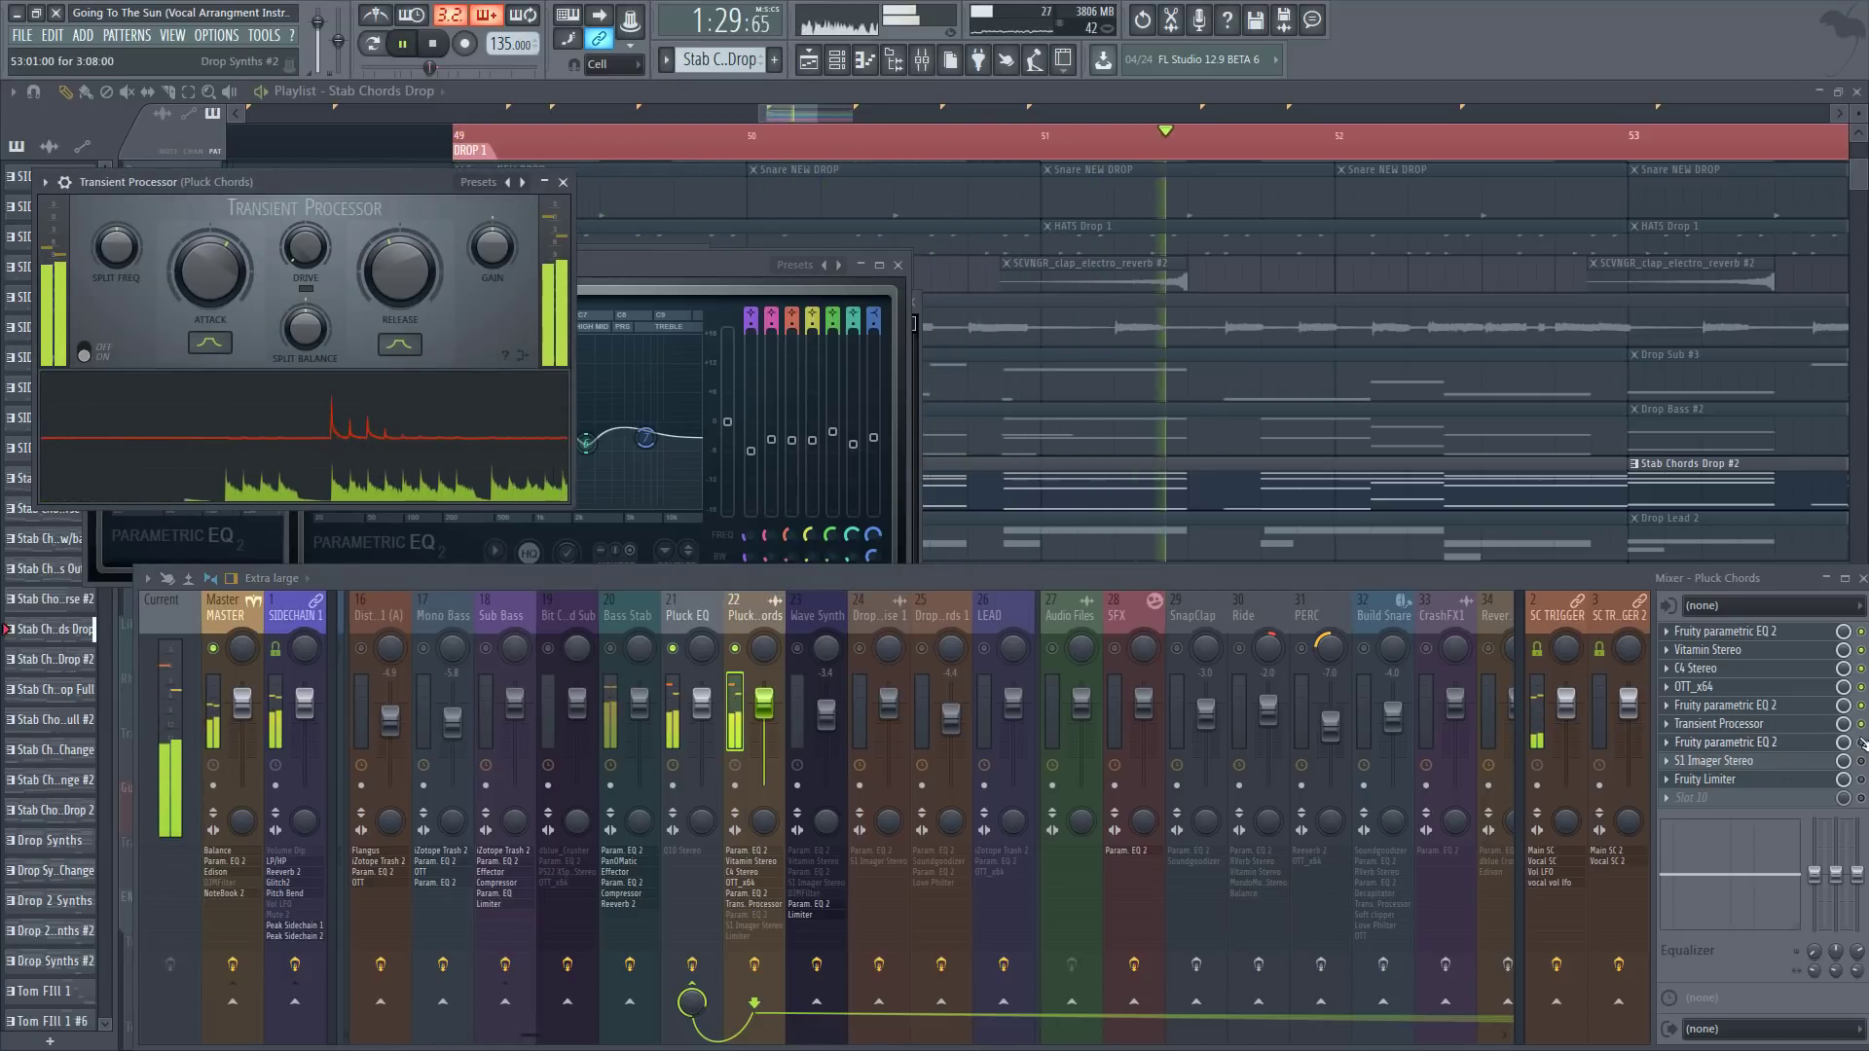
Step: Enable and open the third Pluck Chords EQ and adjust its band 3 slightly during playback
key("space")
left_click(1803, 747)
left_click(1803, 747)
key("space")
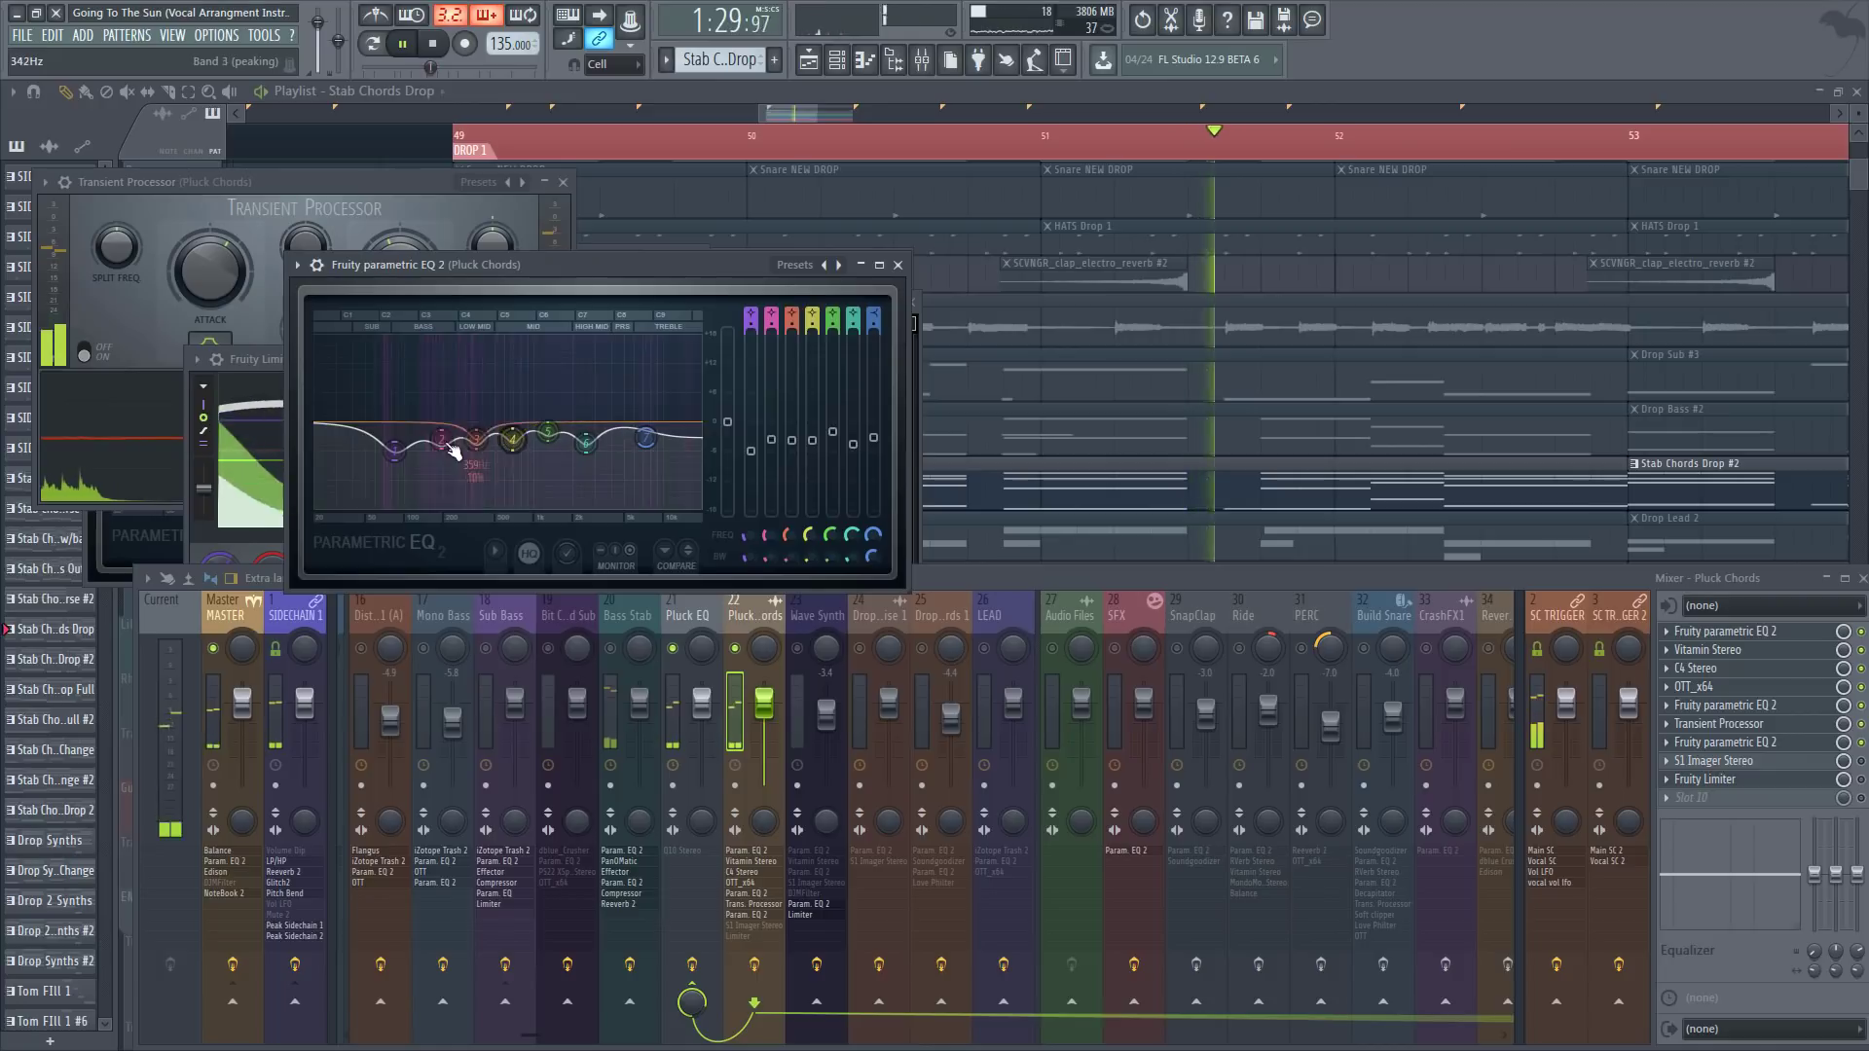
mouse_move(476, 438)
left_mouse_down()
mouse_move(476, 380)
mouse_move(478, 440)
left_mouse_up()
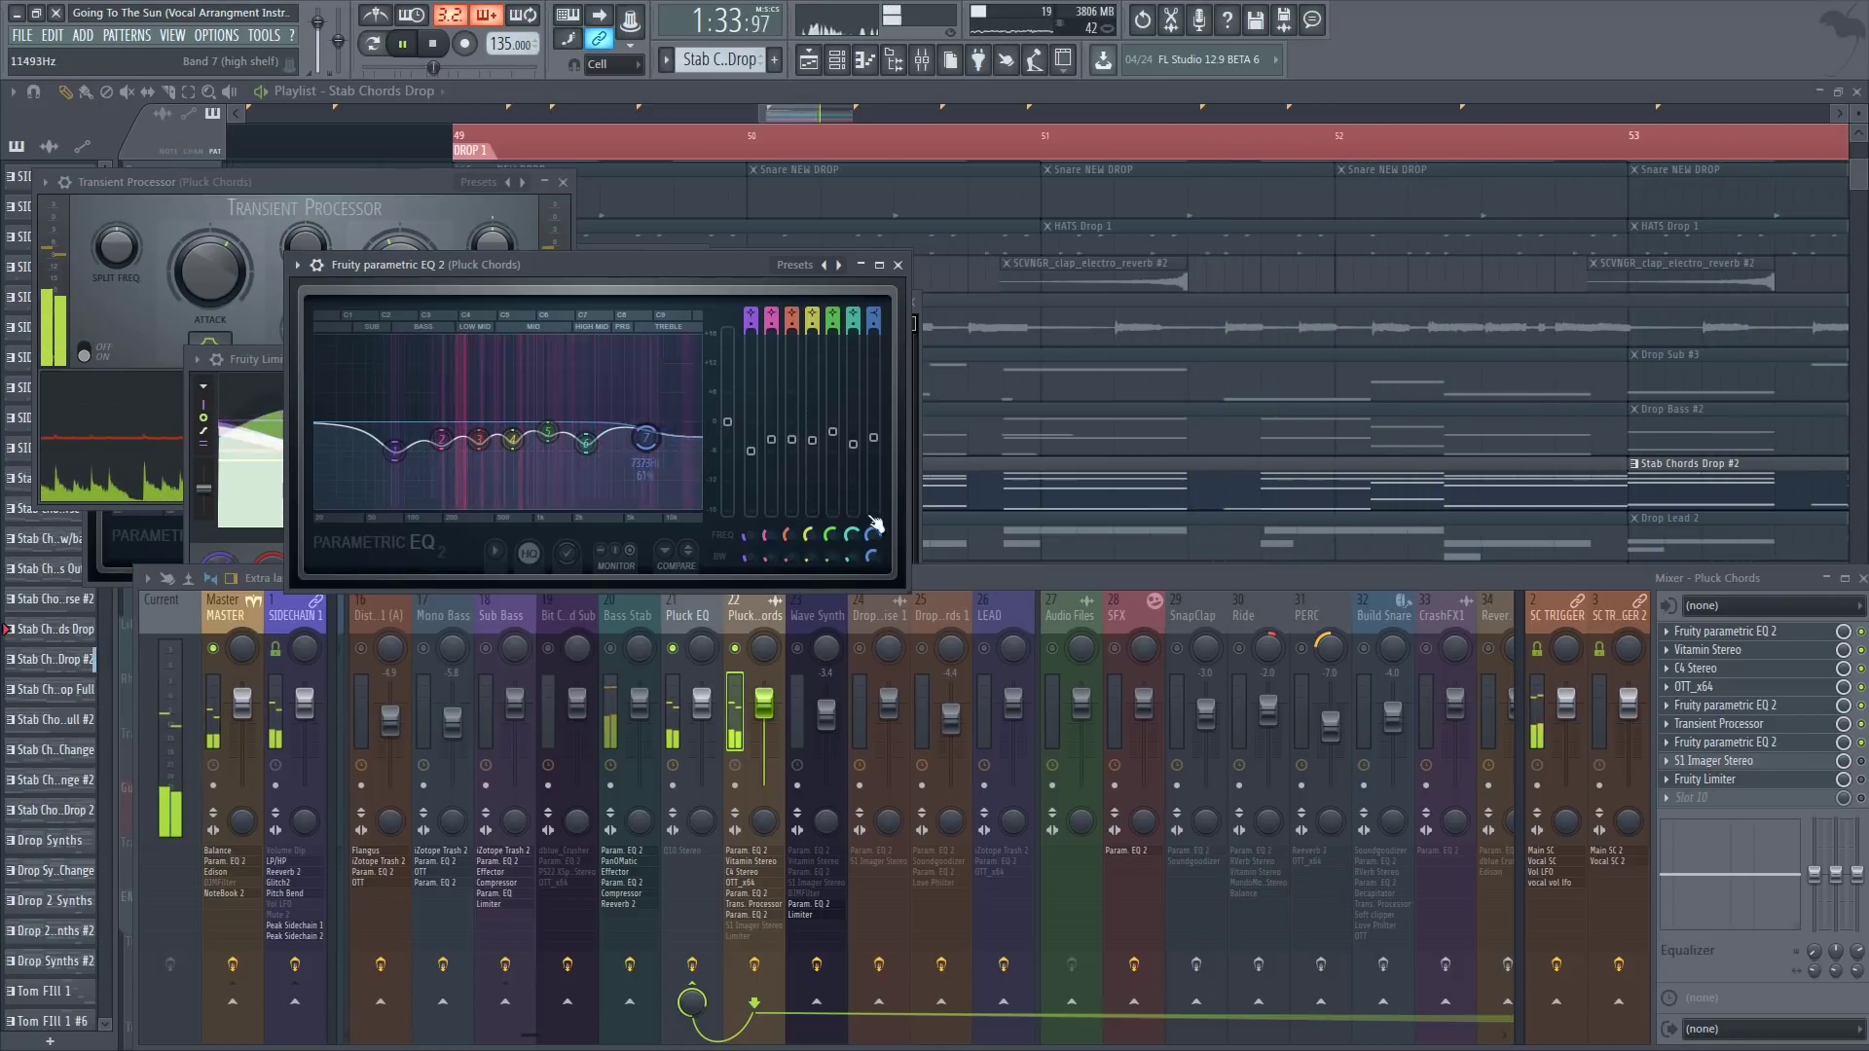
Step: Audition Pluck Chords with S1 Imager Stereo and Fruity Limiter enabled, and open Q10 Stereo on the Pluck EQ channel
key("space")
key("space")
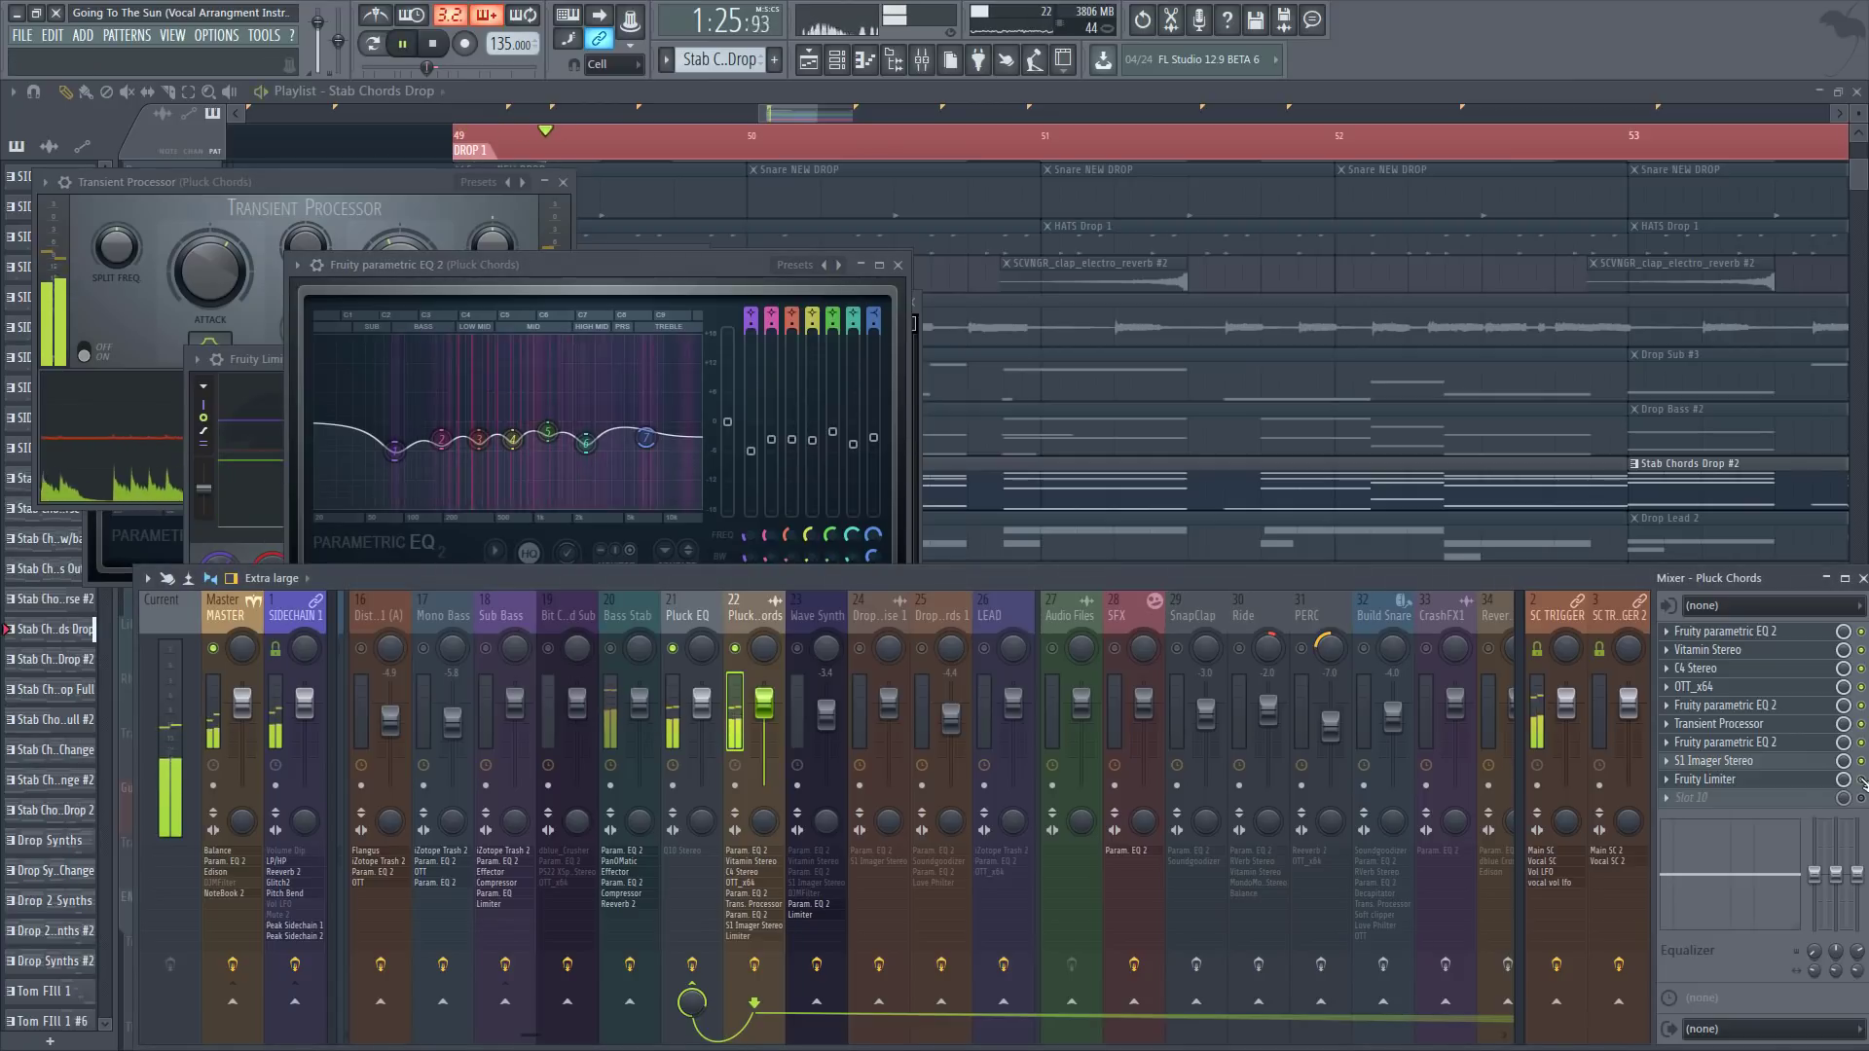
left_click(692, 620)
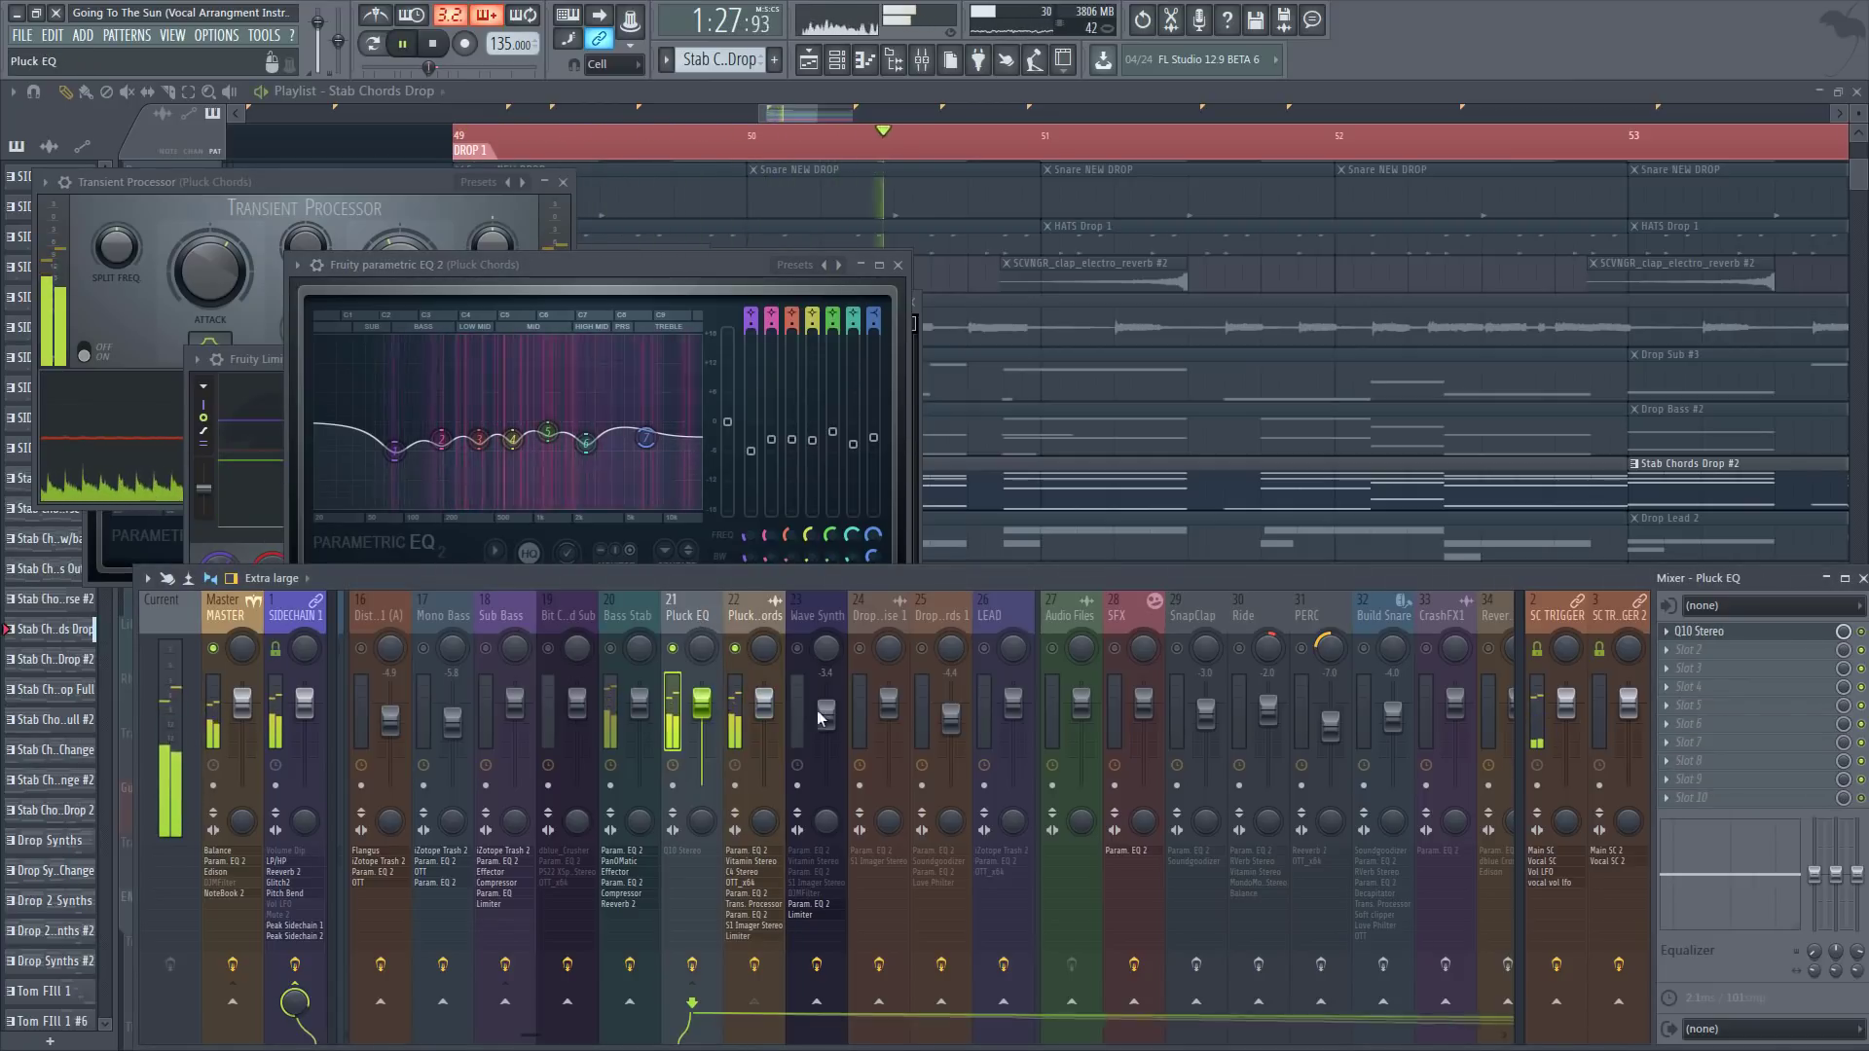
left_click(1815, 635)
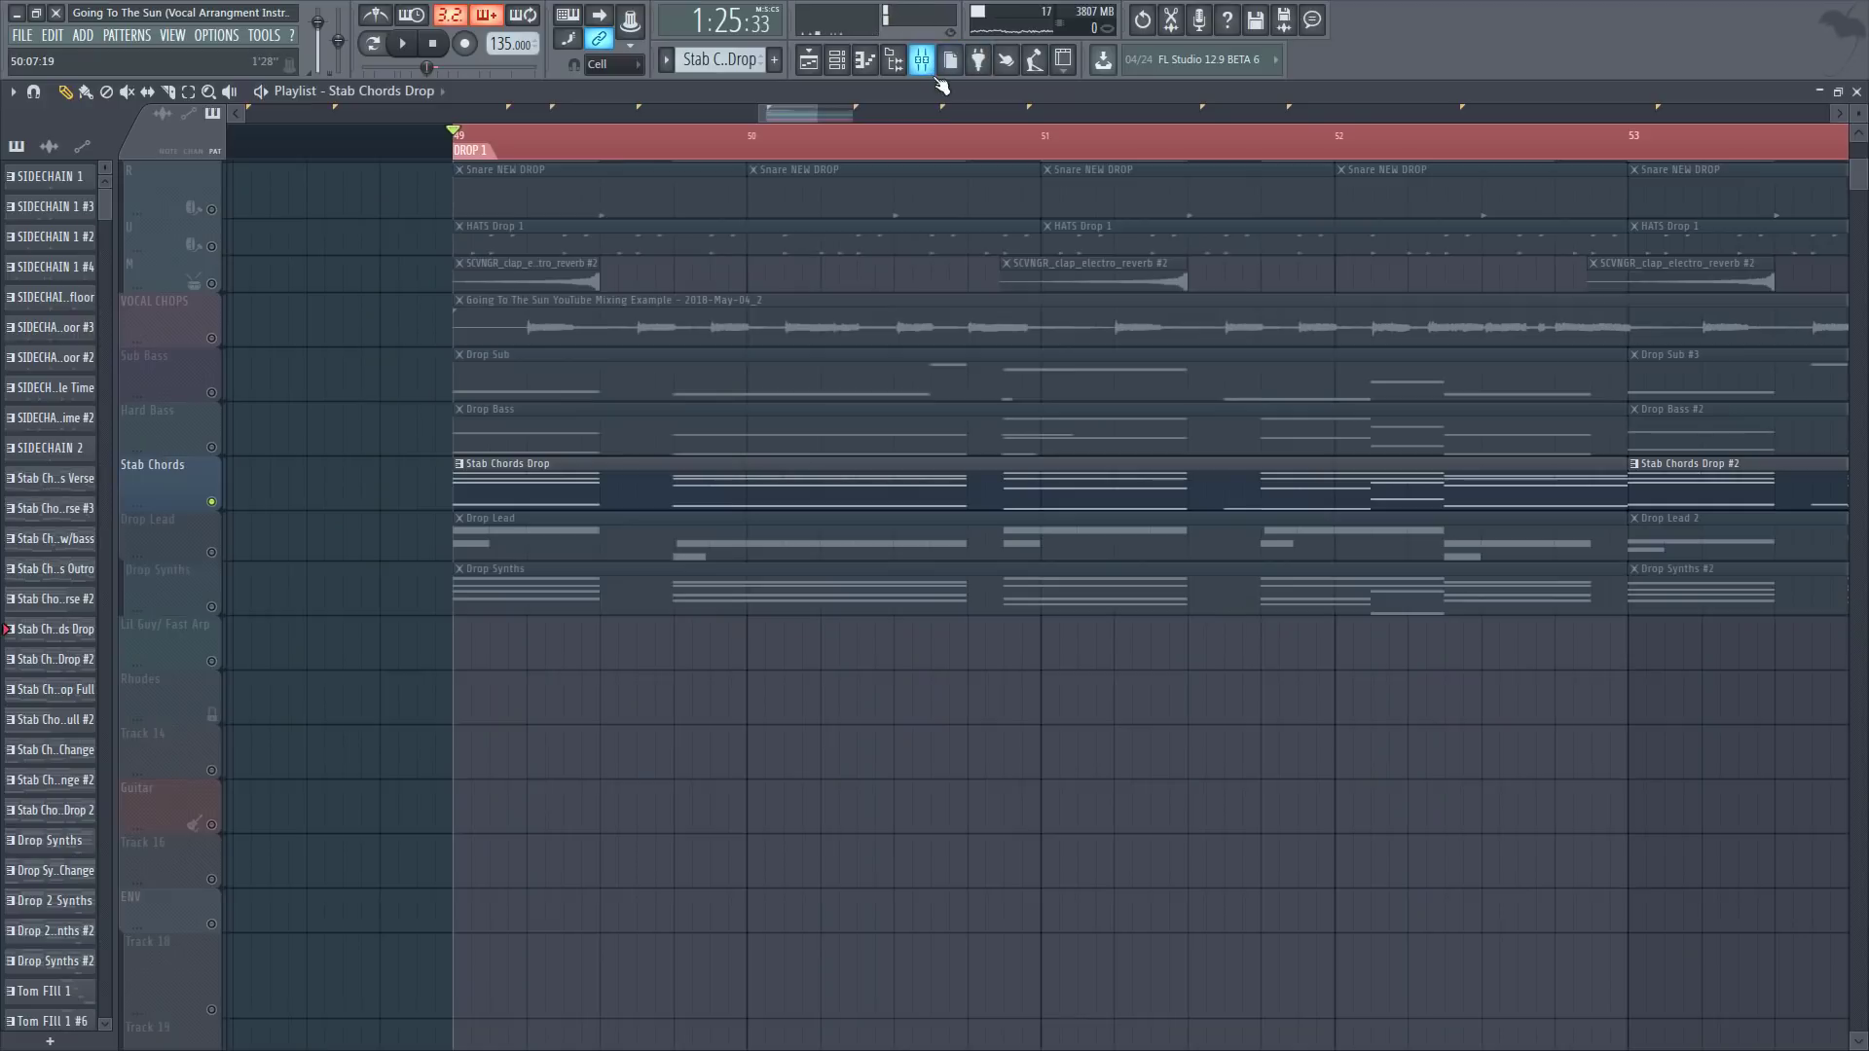
Step: Bring back the mixer and compare Bass Stab, Pluck EQ and Pluck Chords with their effects bypassed and enabled
left_click(922, 61)
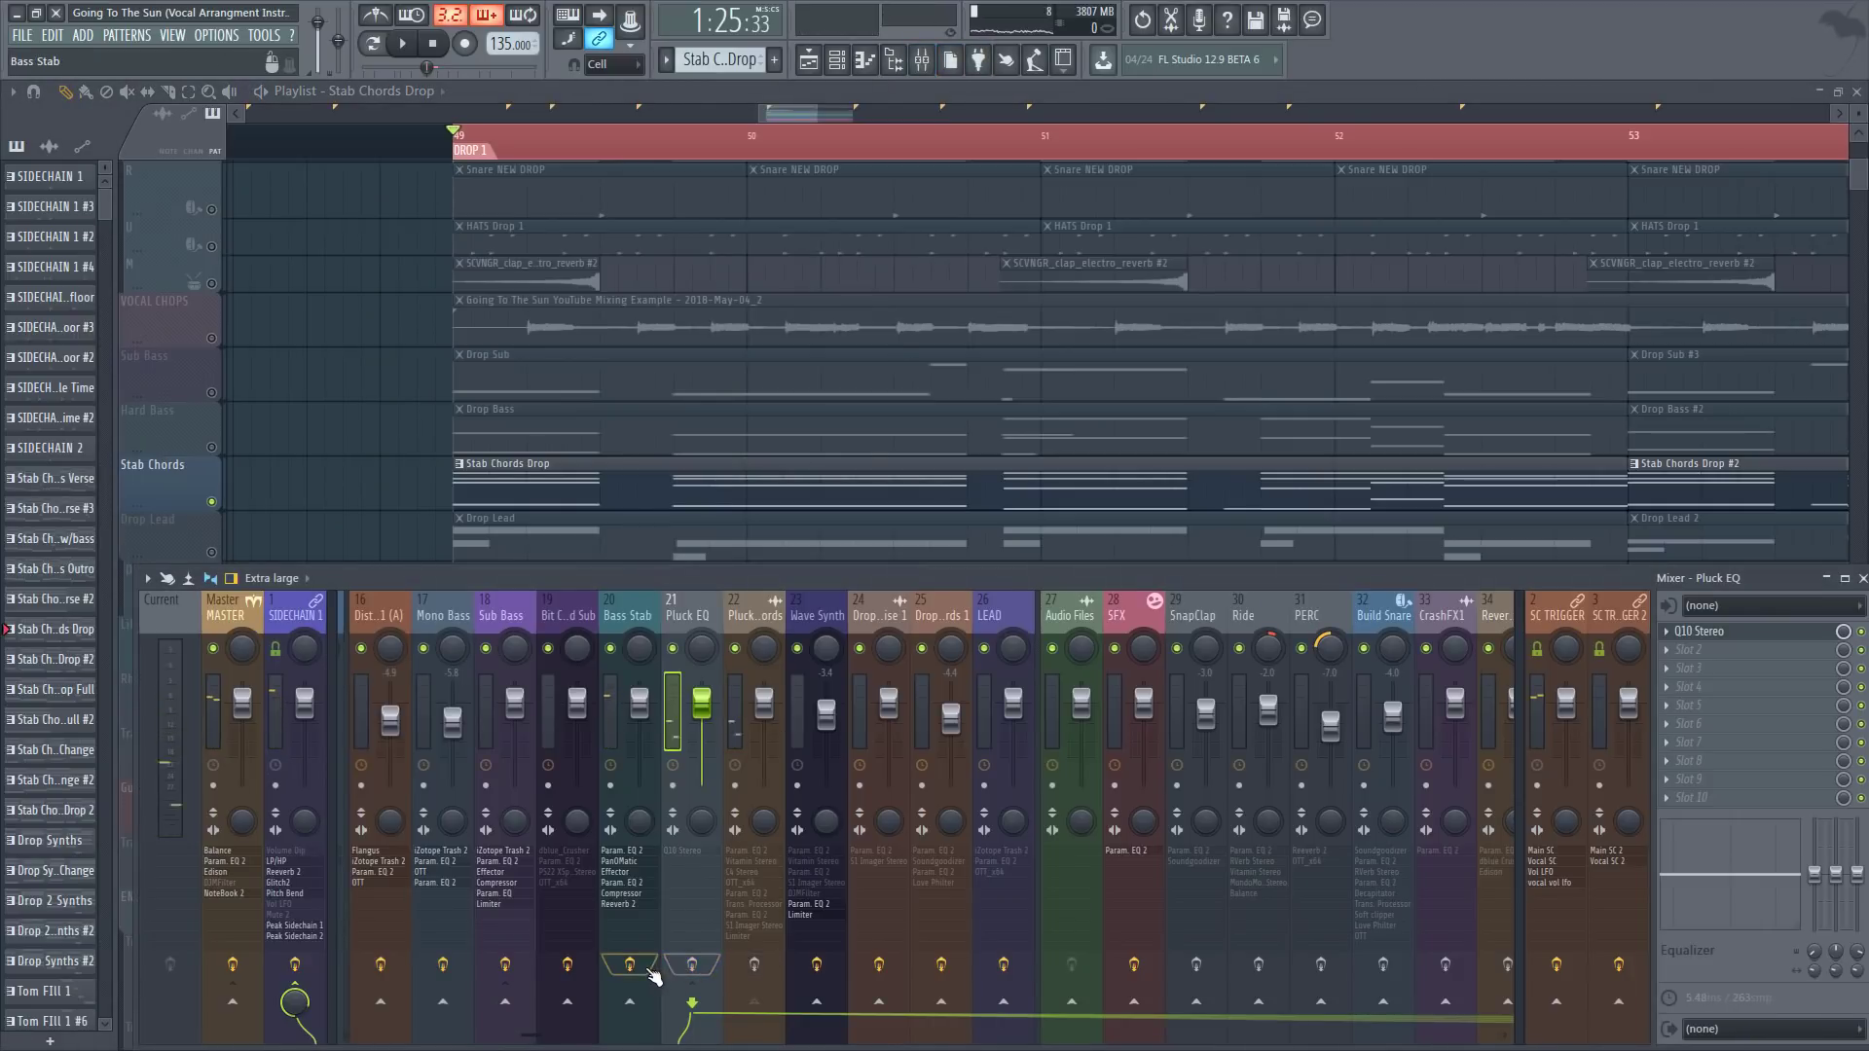
key("space")
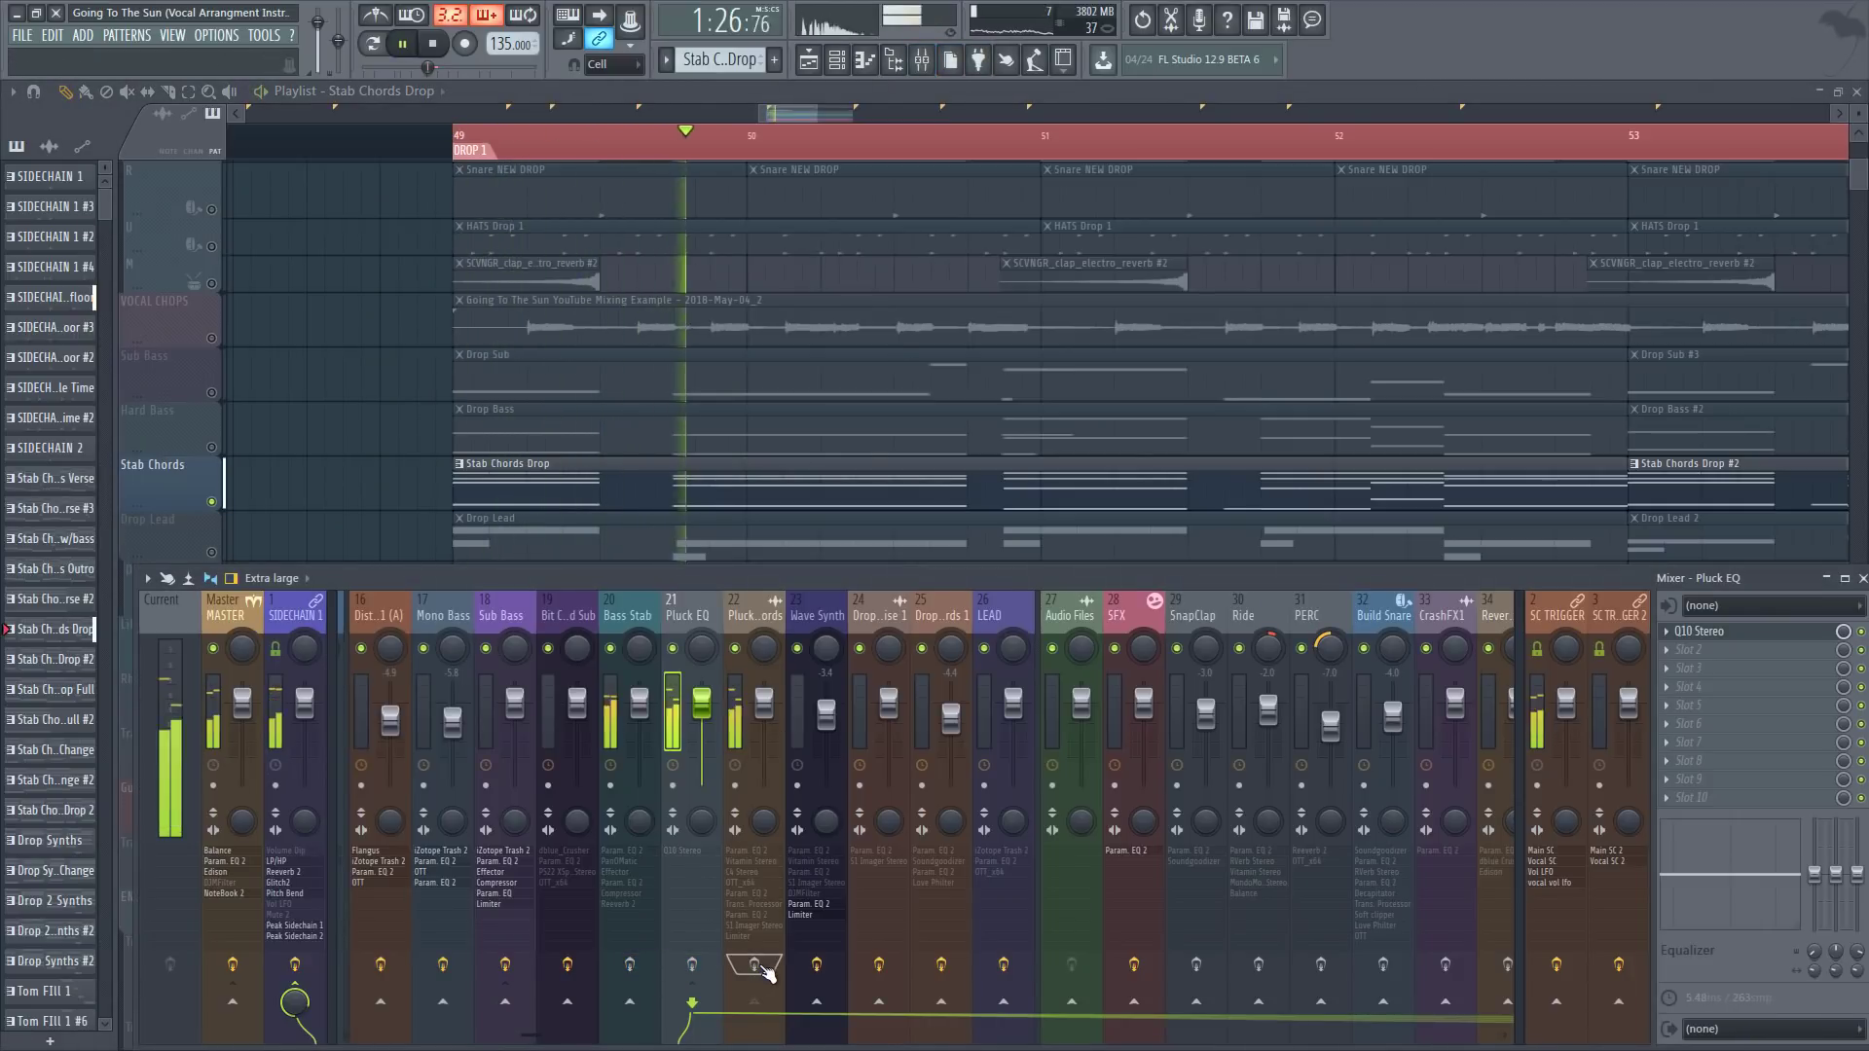
key("space")
key("space")
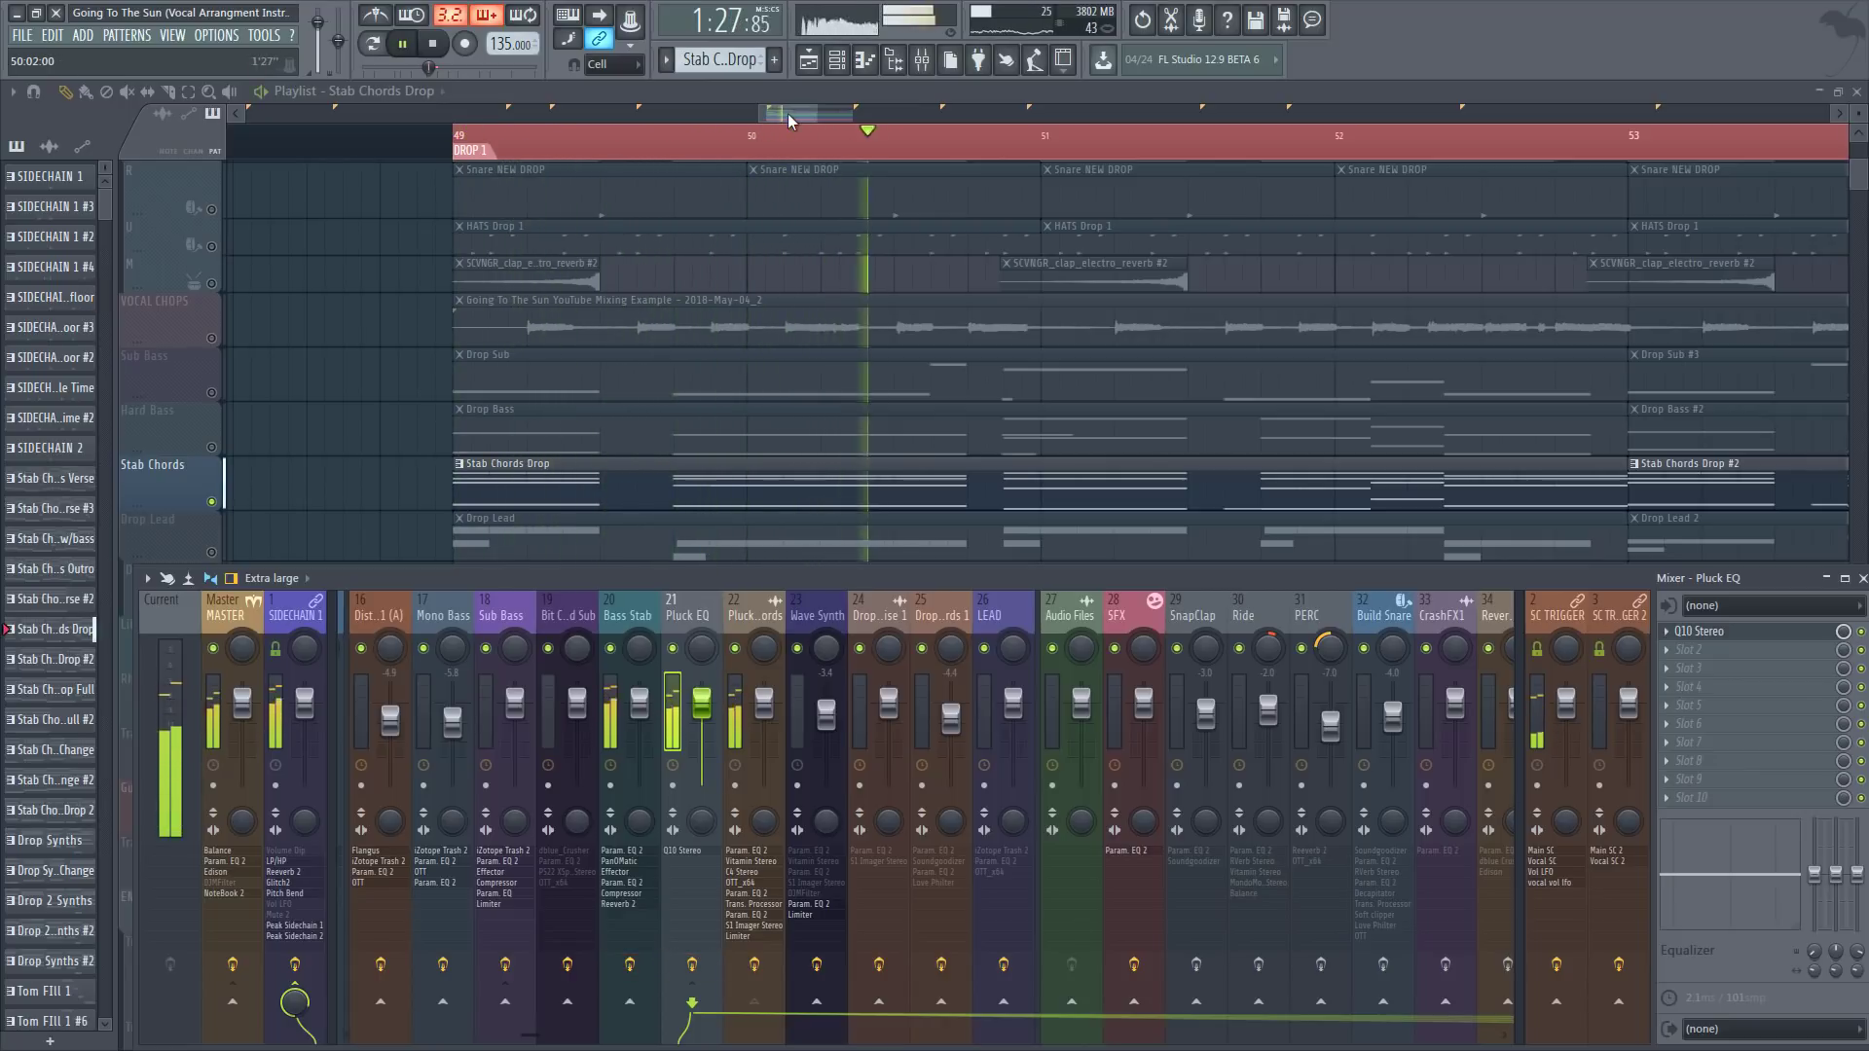
key("space")
Step: Unmute all playlist tracks and audition DROP 1 with only the Wave Synth mixer channel soloed
key("F9")
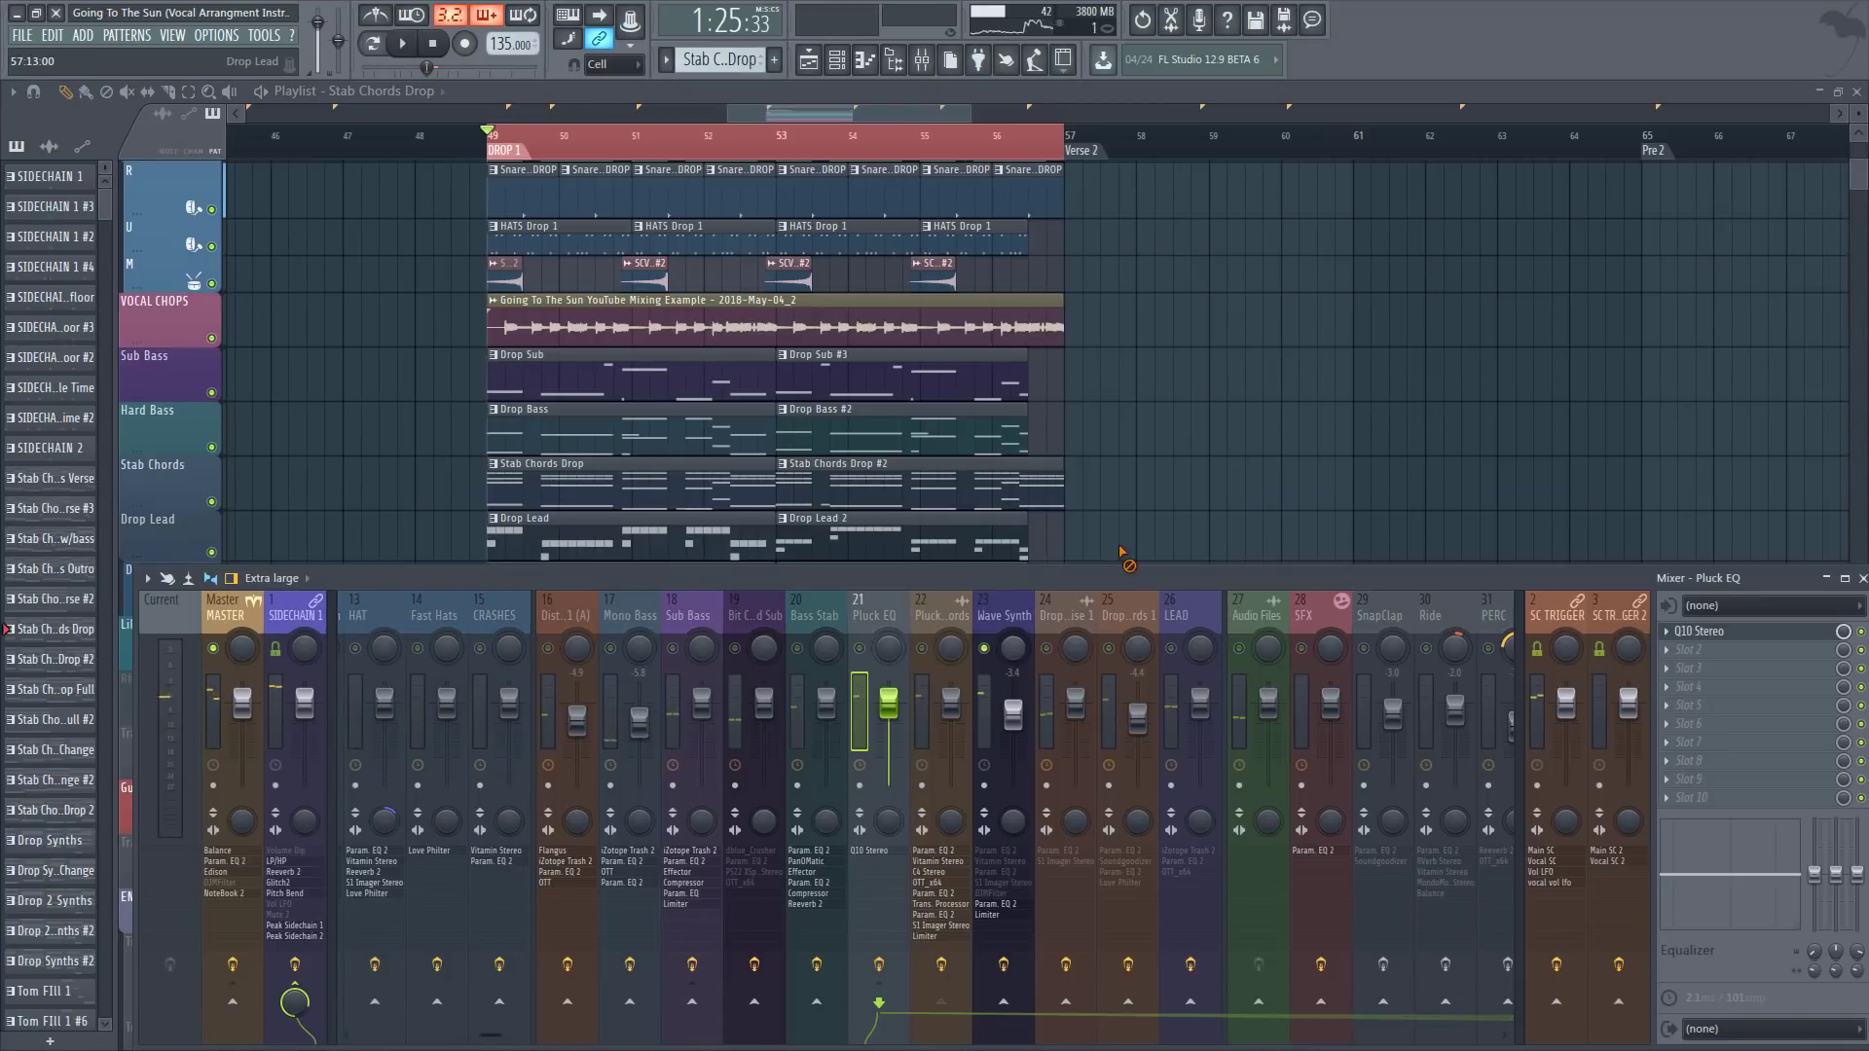
right_click(1119, 552)
key("space")
left_click(923, 62)
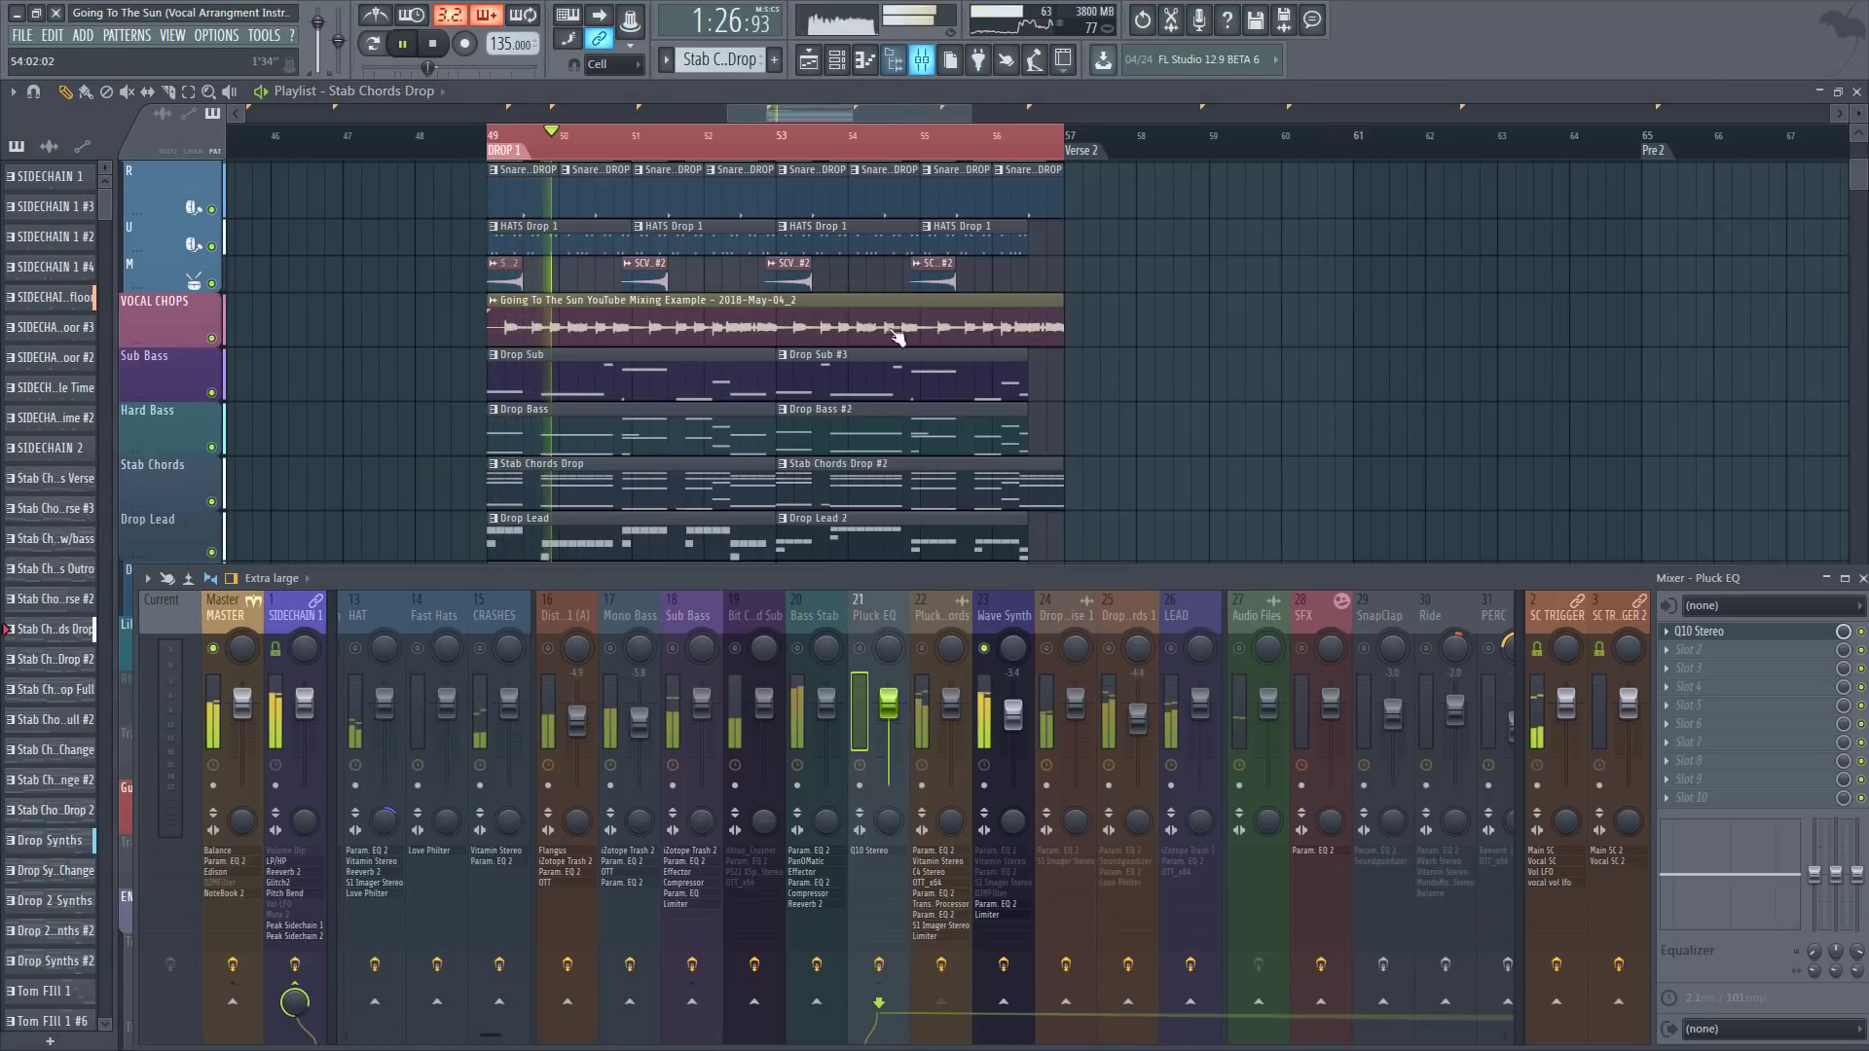
key("space")
Step: Select Wave Synth, unsolo its channel, and open its Vitamin Stereo and first EQ
left_click(1003, 605)
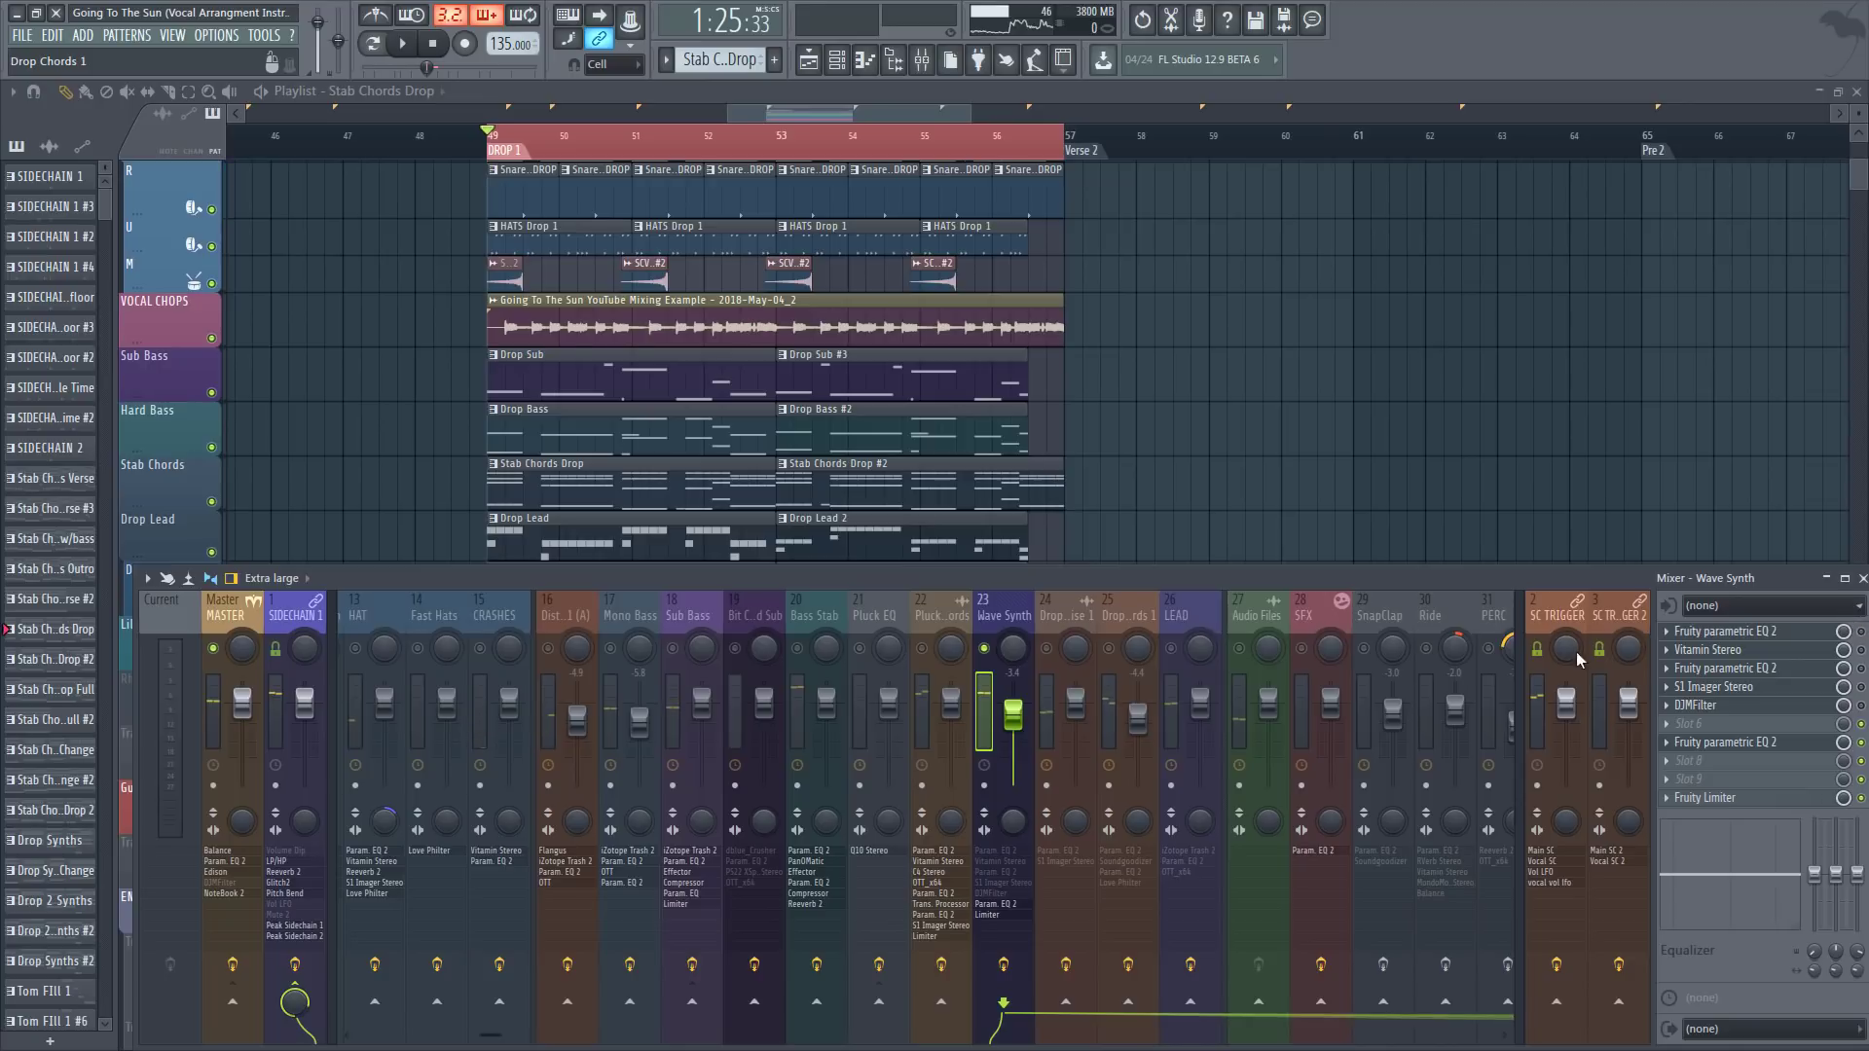
right_click(985, 650)
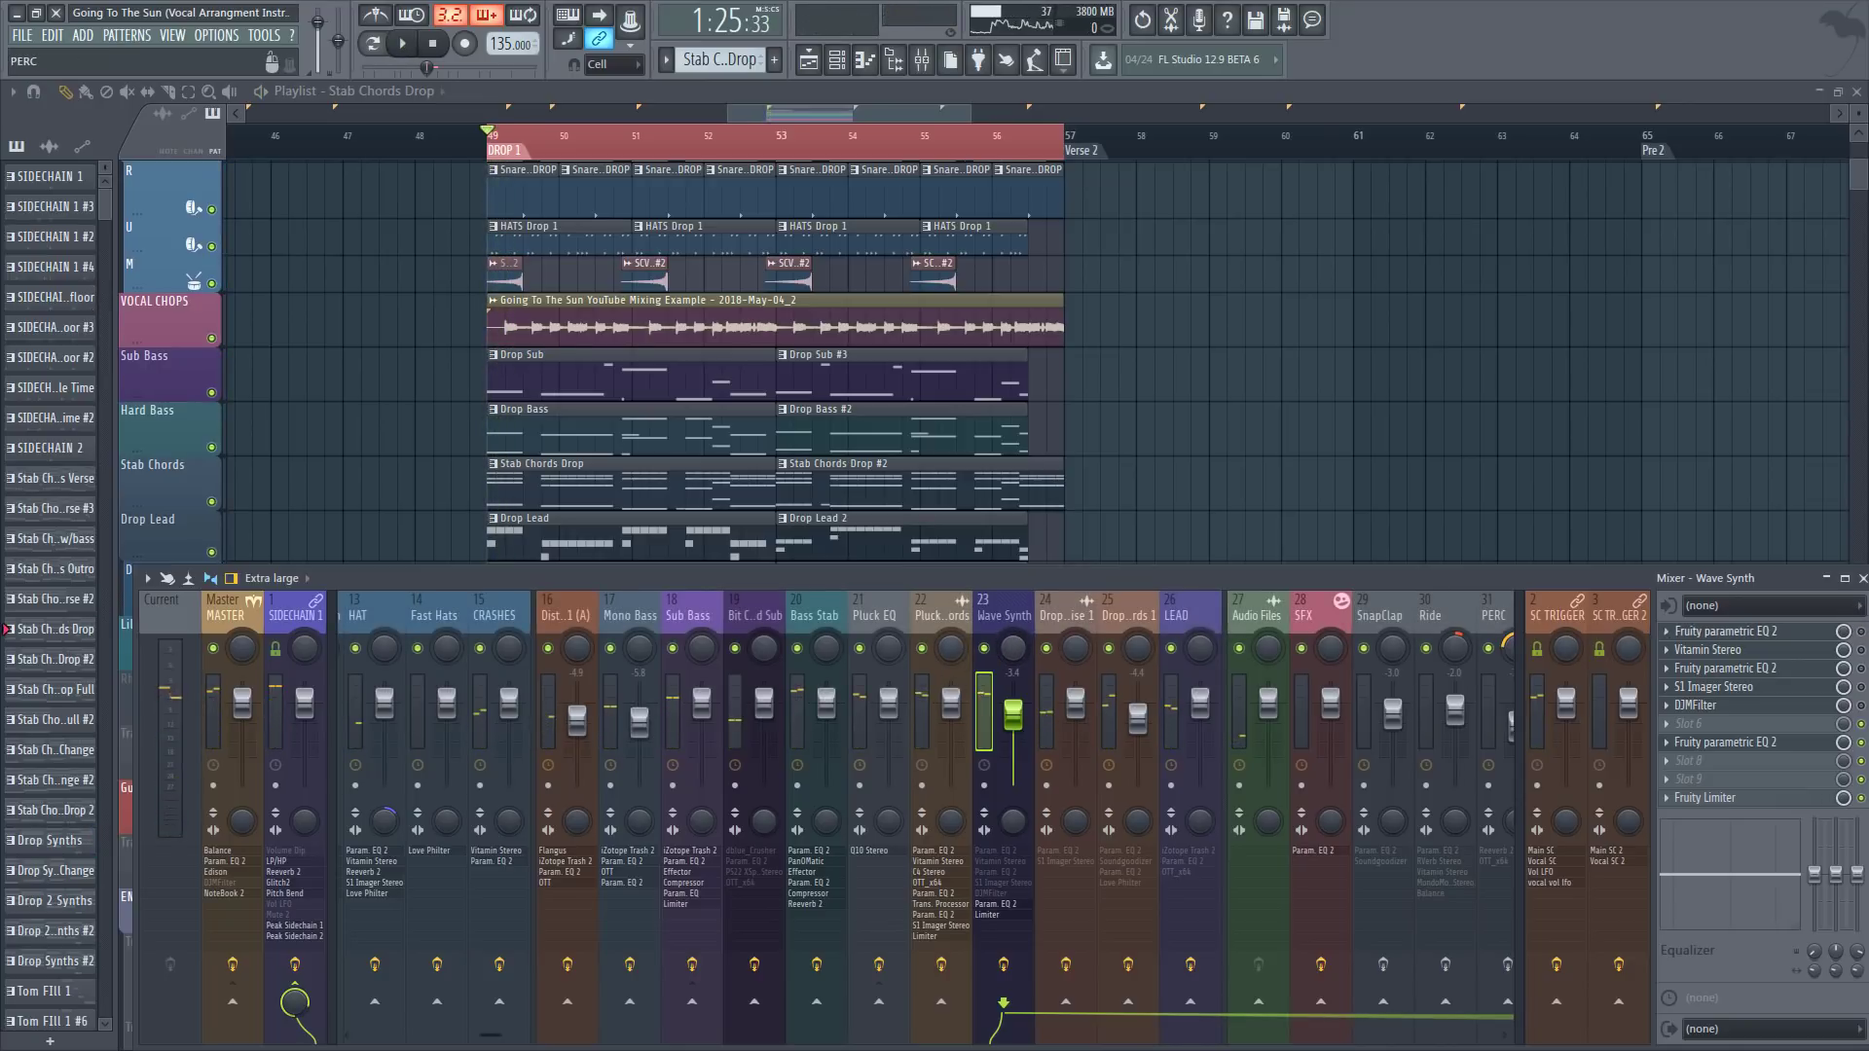
left_click(1780, 645)
left_click(1780, 633)
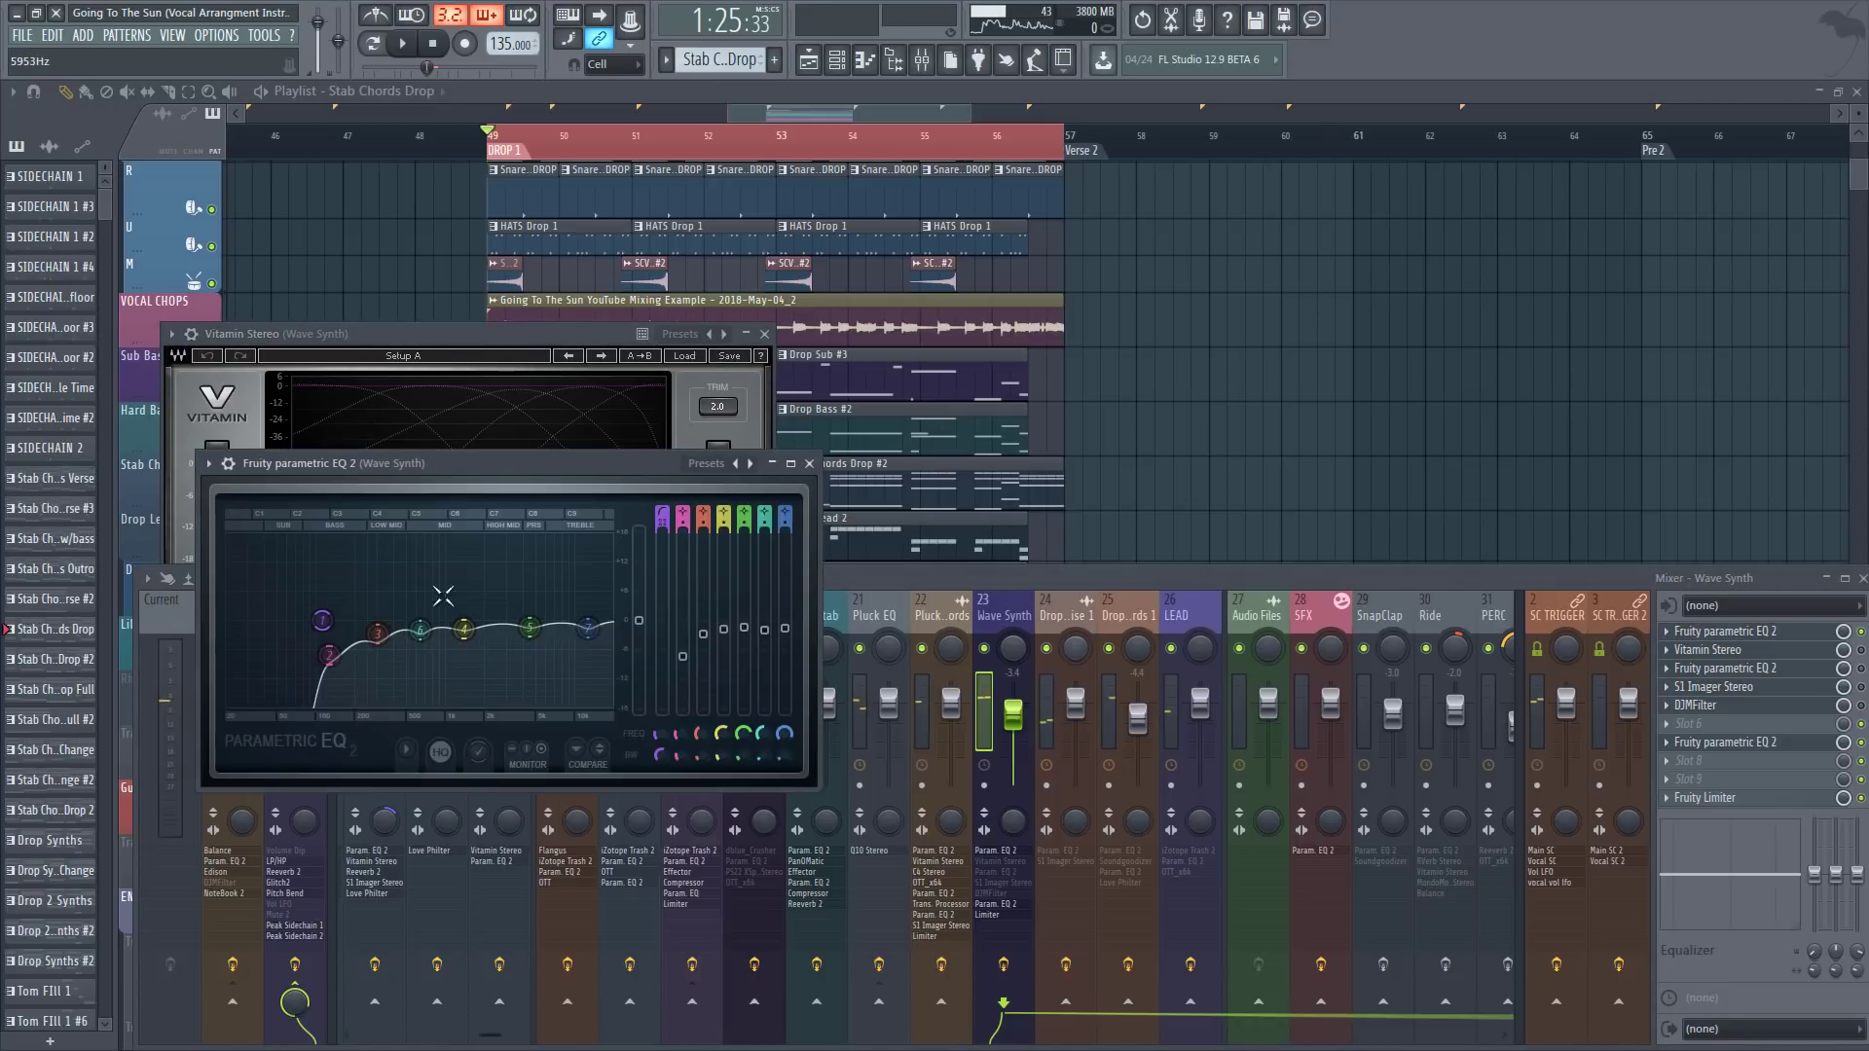
Step: Solo Wave Synth, audition its first EQ with the high-pass band lowered to 33 Hz, and move the band back up
key("space")
right_click(986, 649)
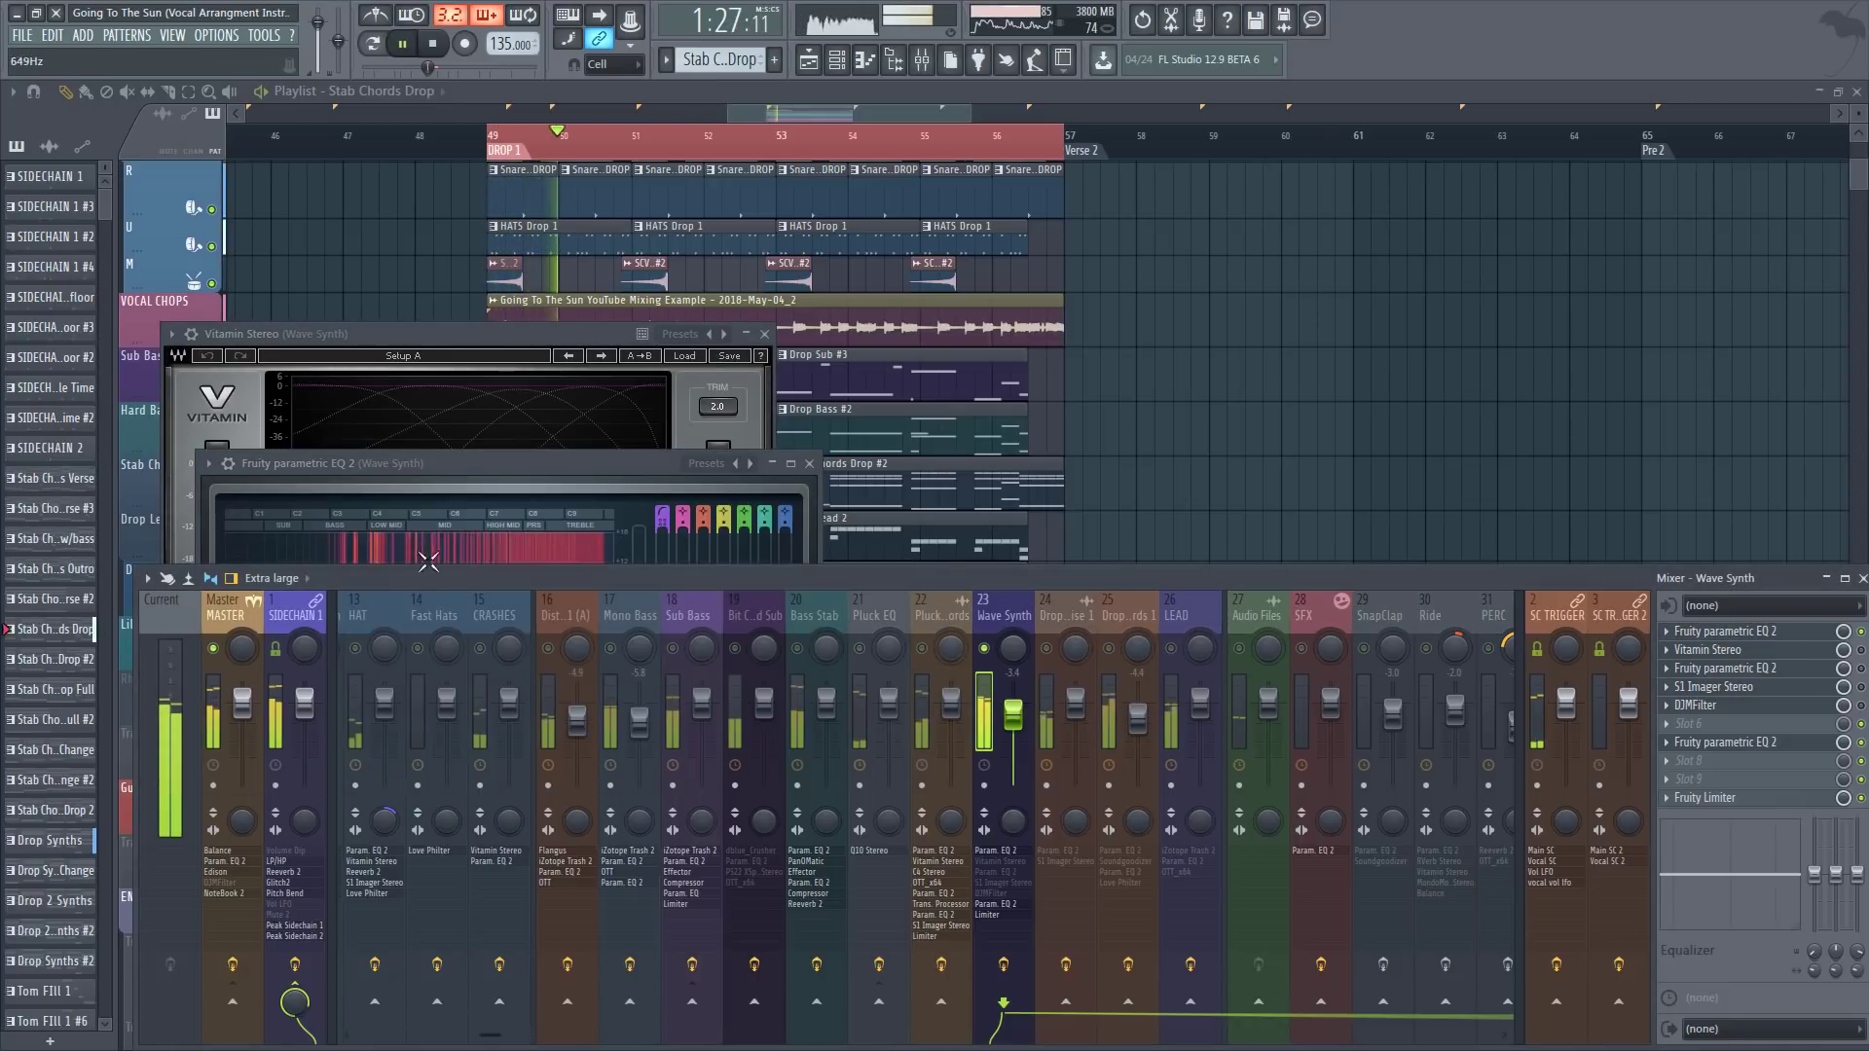
left_click(362, 593)
key("space")
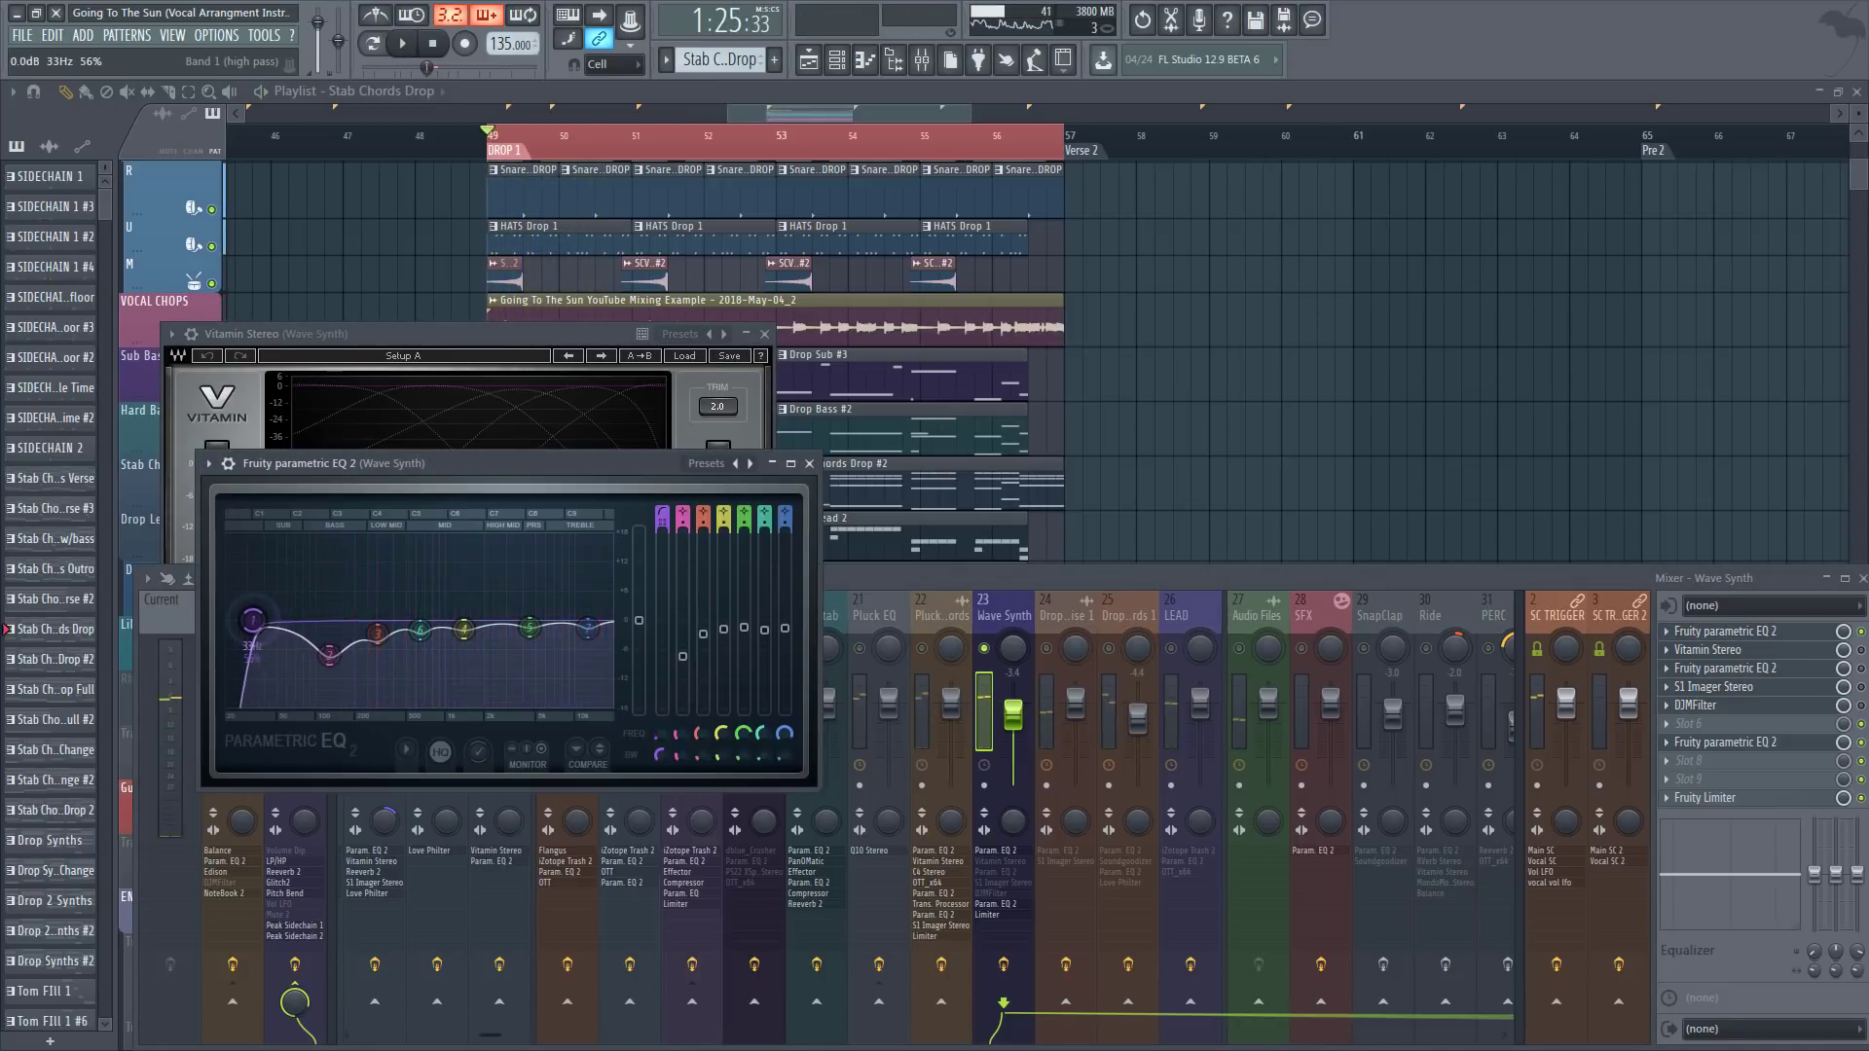
key("space")
left_click_drag(253, 620, 335, 651)
key("space")
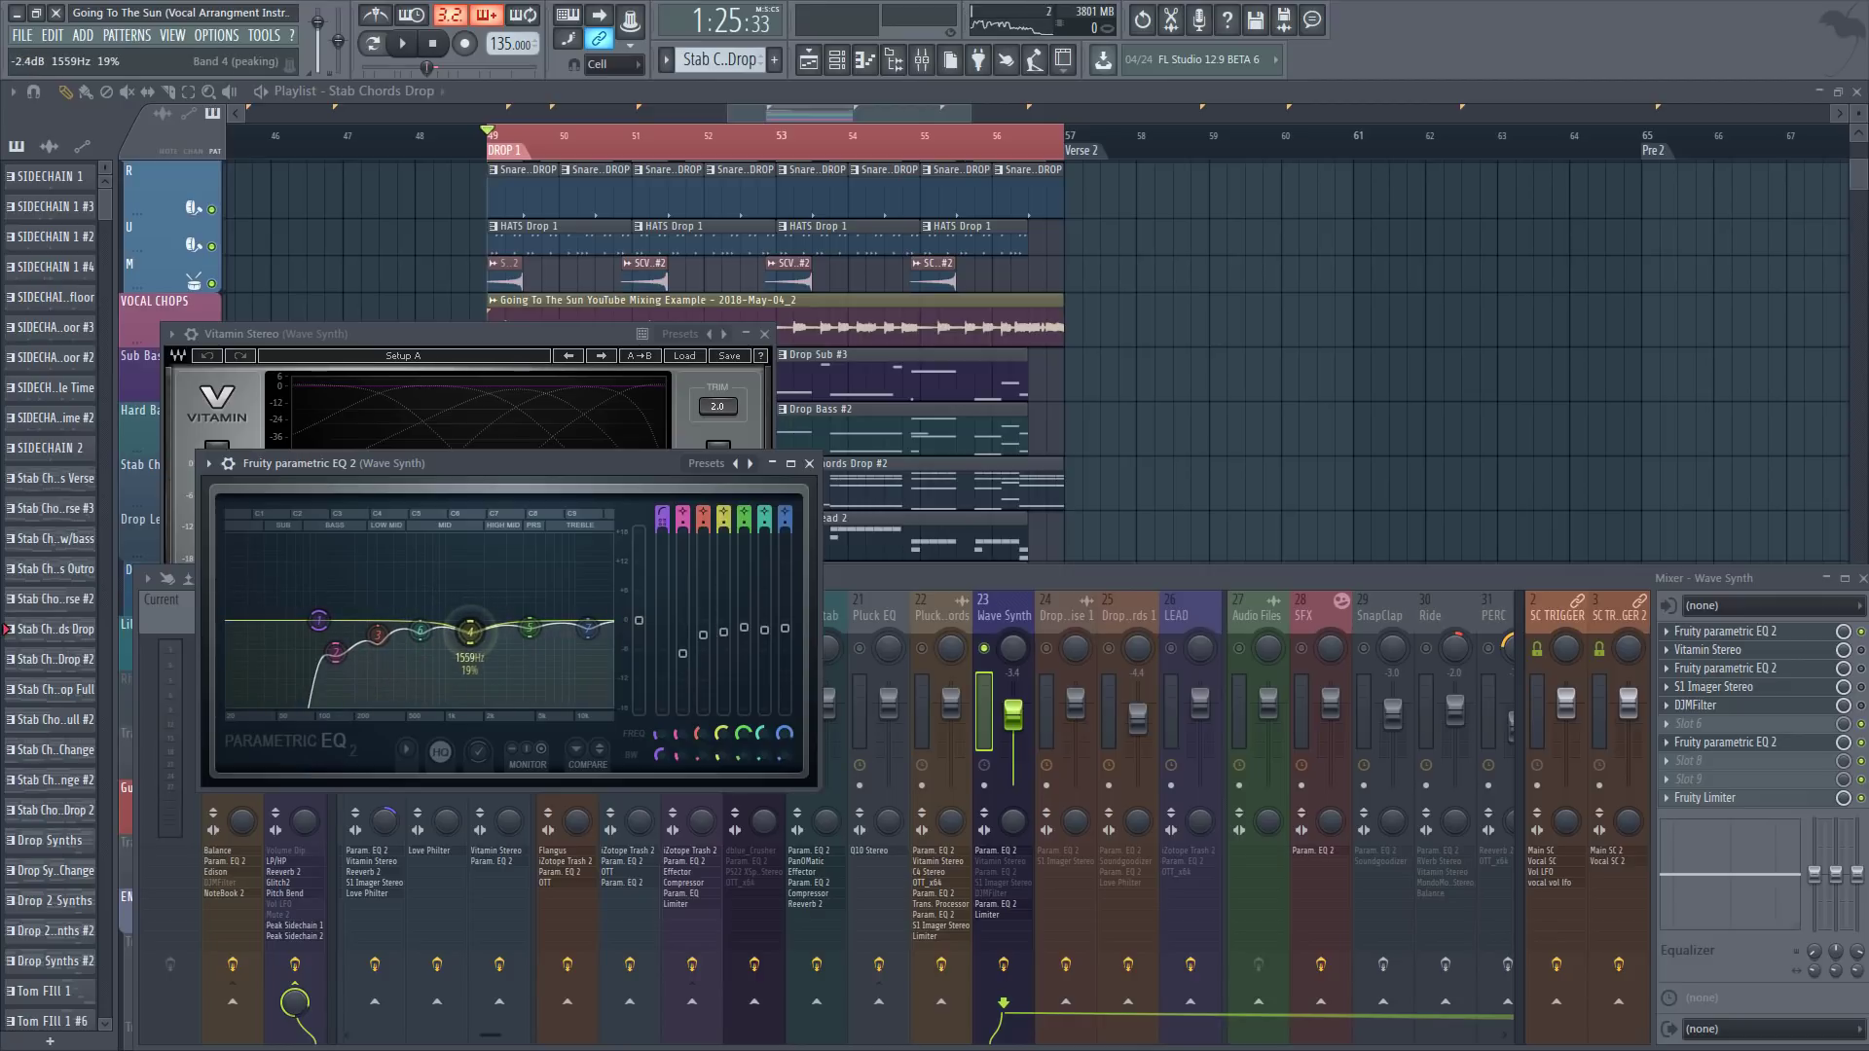
Step: Audition band 4 and the band 7 high shelf of the first Wave Synth EQ, bringing both back to slight cuts
key("space")
left_click_drag(466, 568, 463, 631)
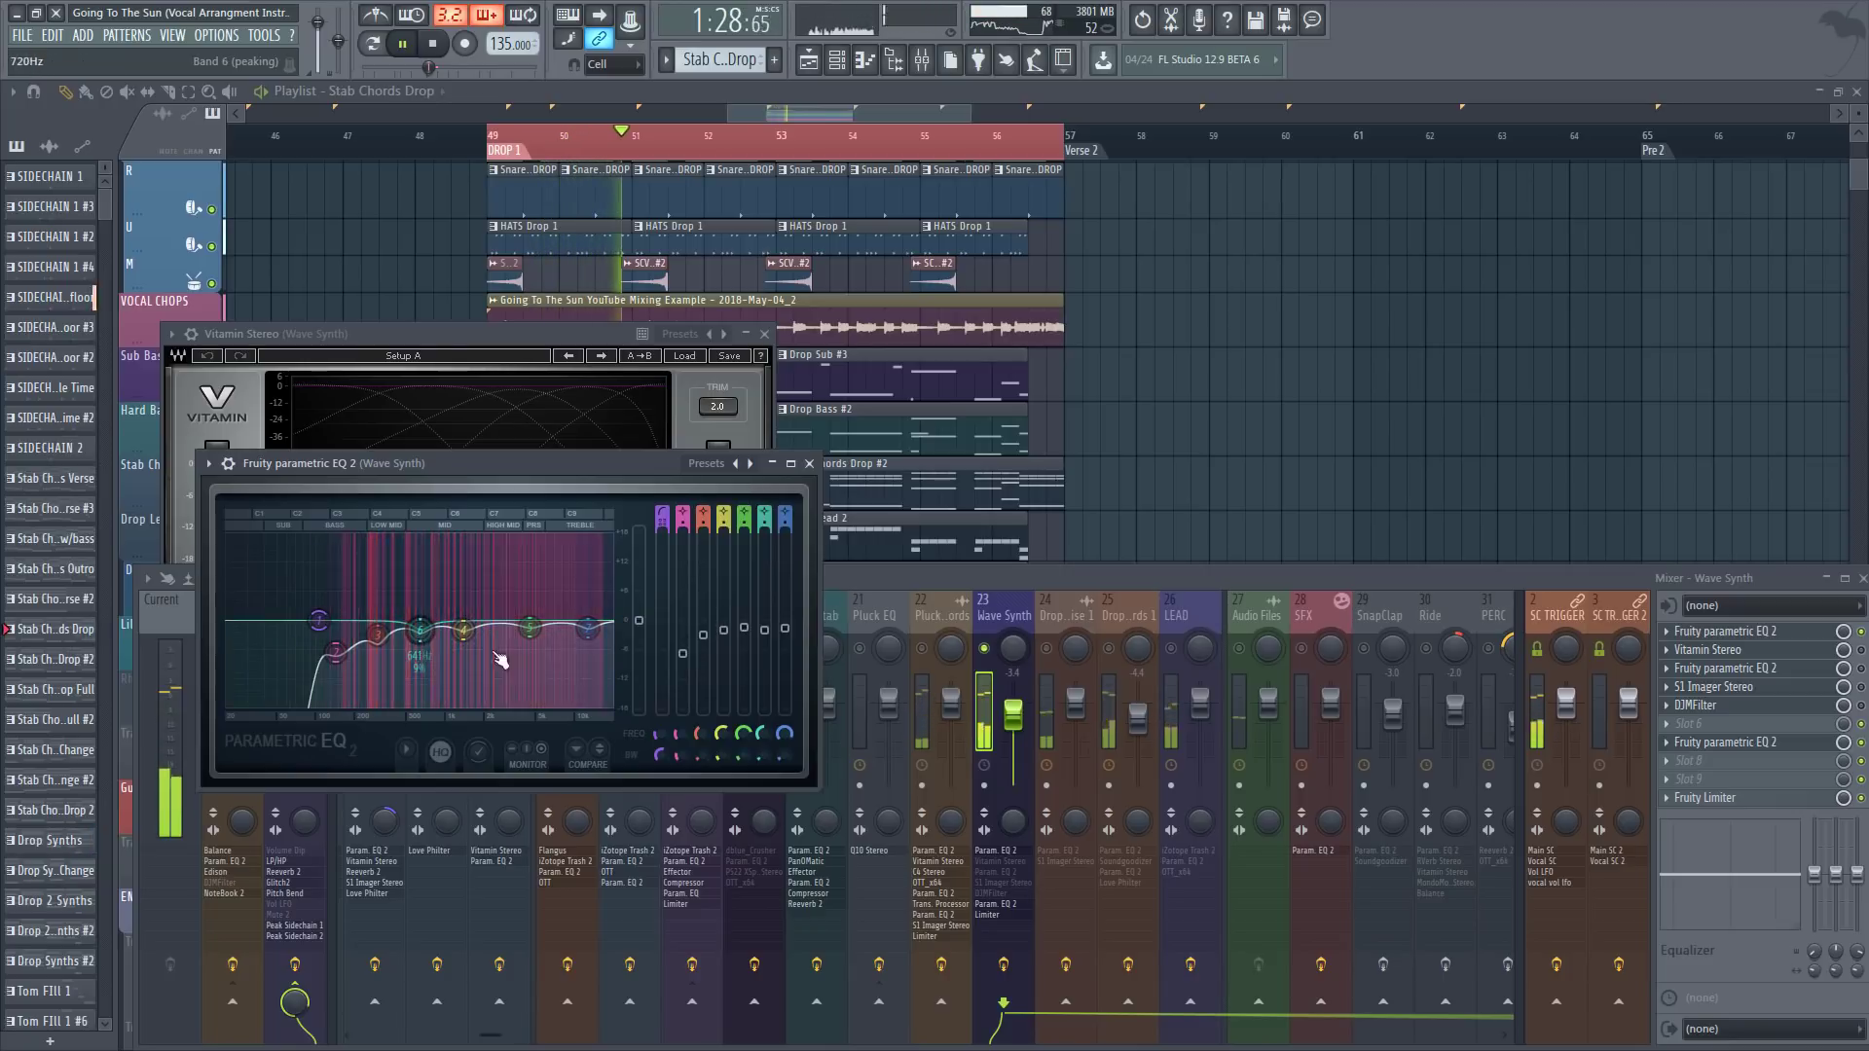
left_click_drag(587, 597, 588, 630)
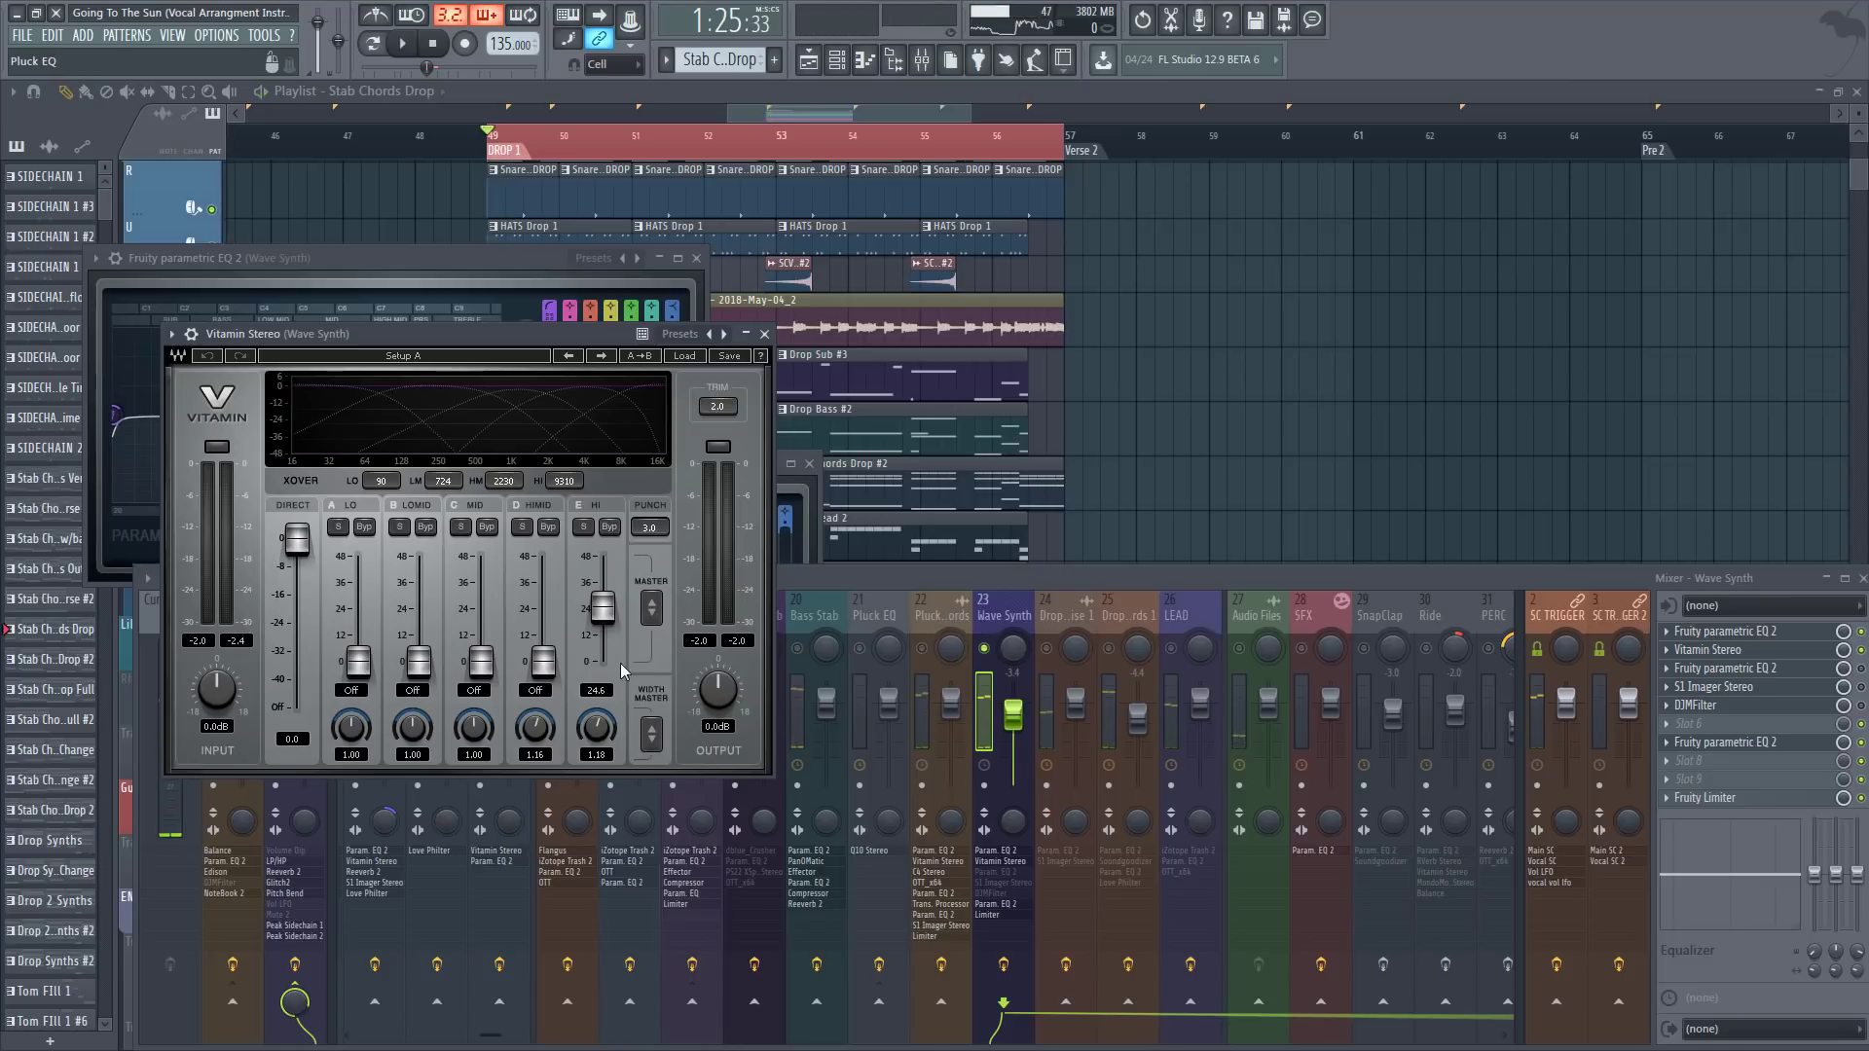
Step: Audition Vitamin Stereo on Wave Synth, and enable and open the channel's second EQ
key("space")
left_click(1861, 669)
left_click(1725, 669)
key("space")
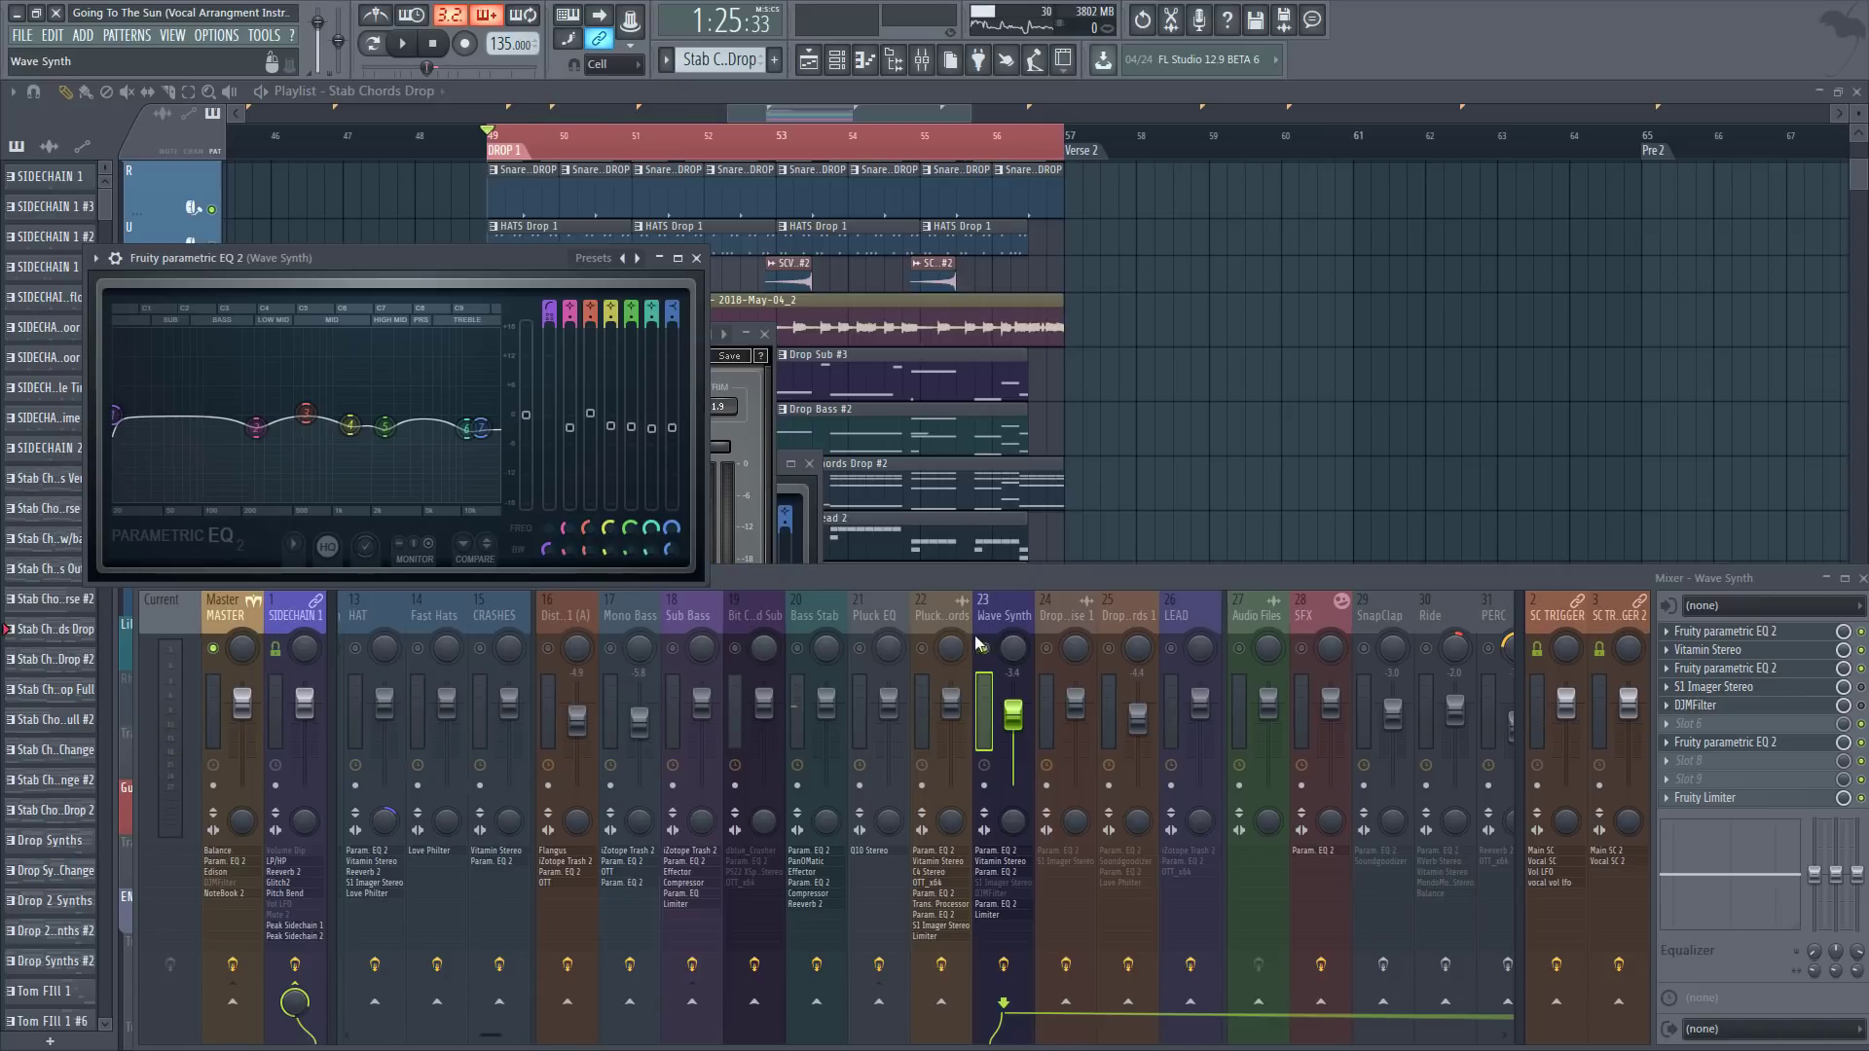
Step: Audition Drop Noise 1 soloed by itself and together with Wave Synth
key("space")
left_click(1056, 646)
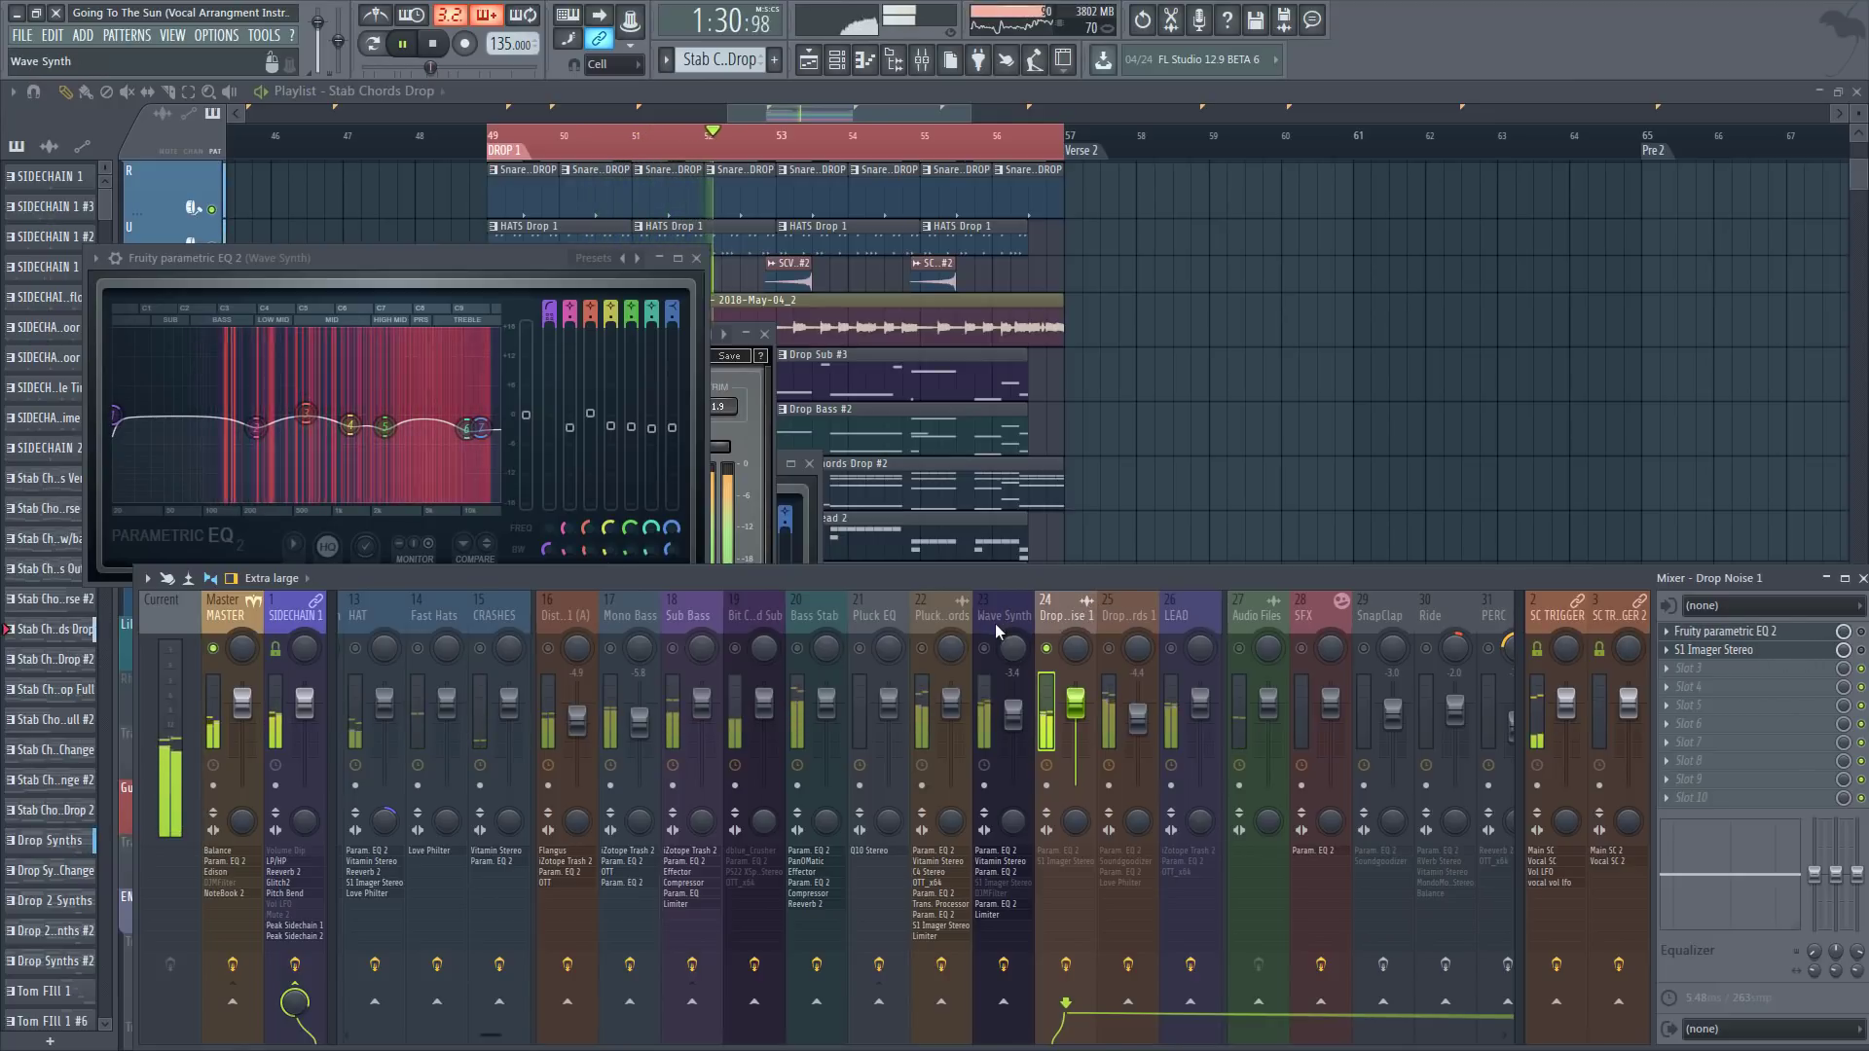
key("space")
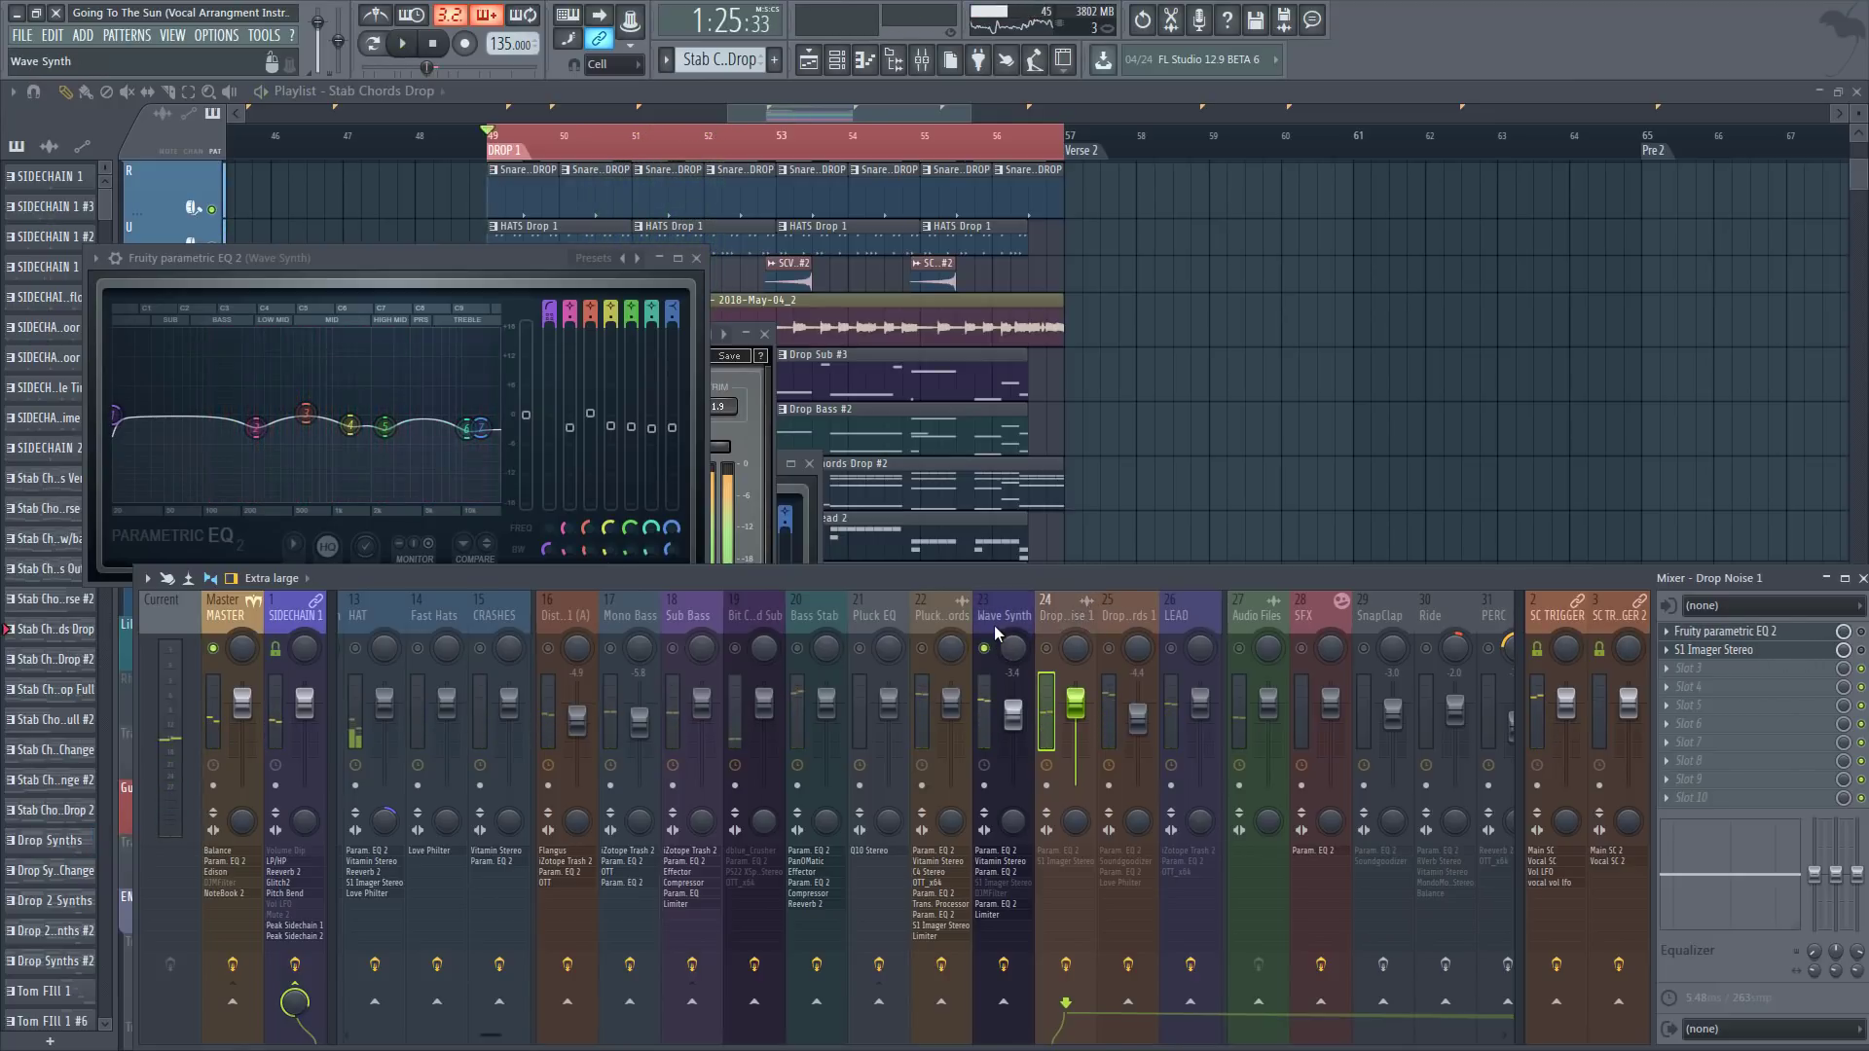
left_click(1001, 652)
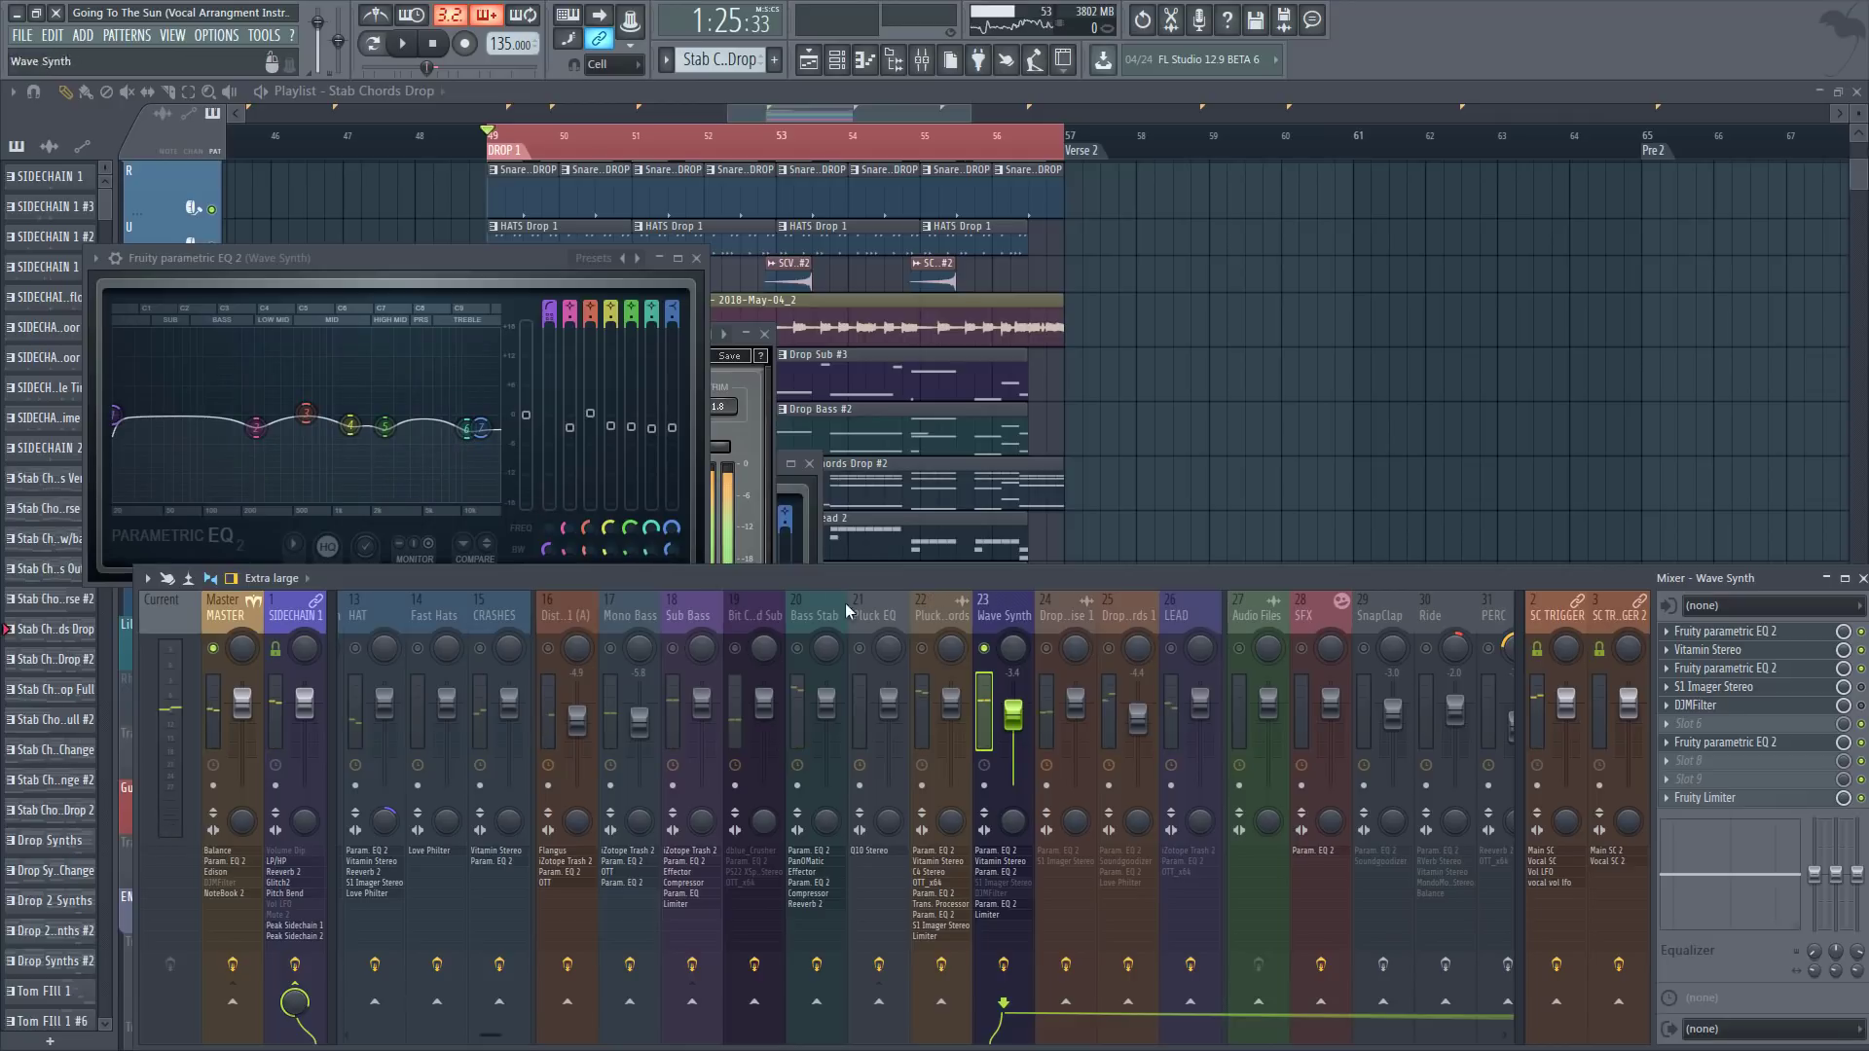
left_click(1063, 635)
key("space")
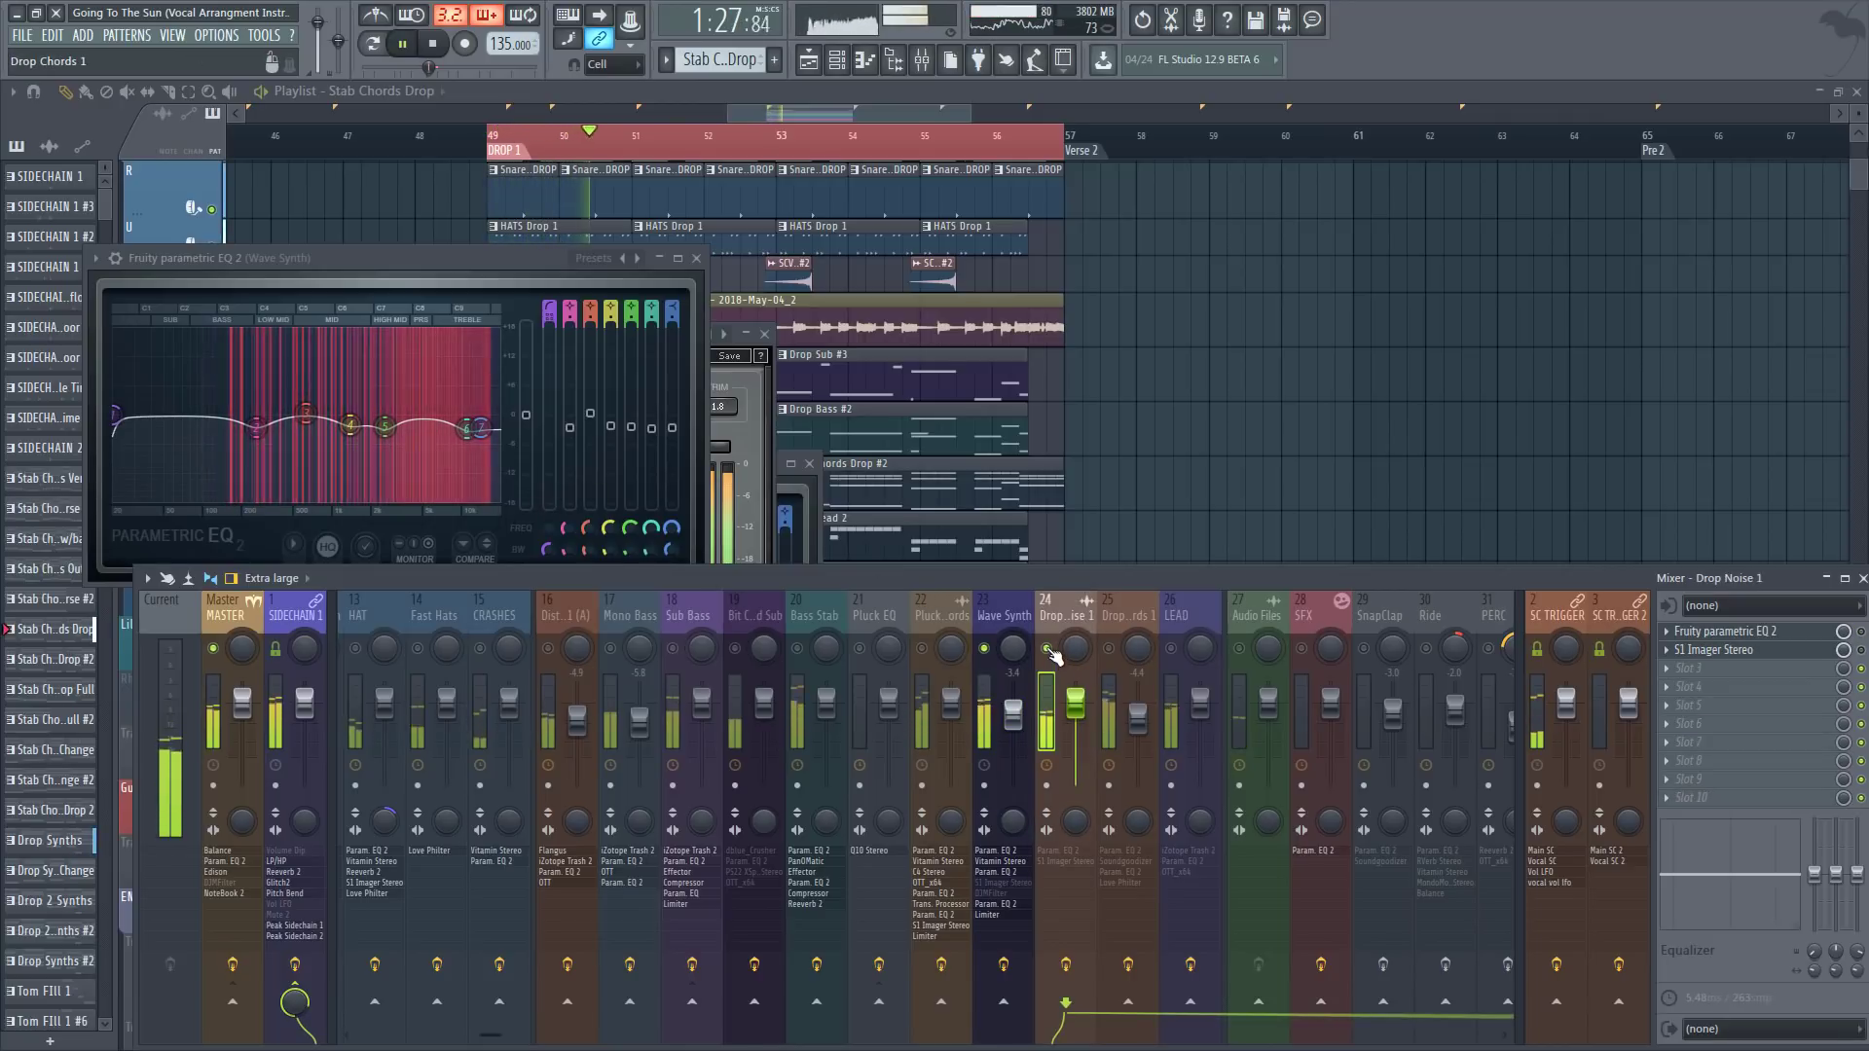
key("space")
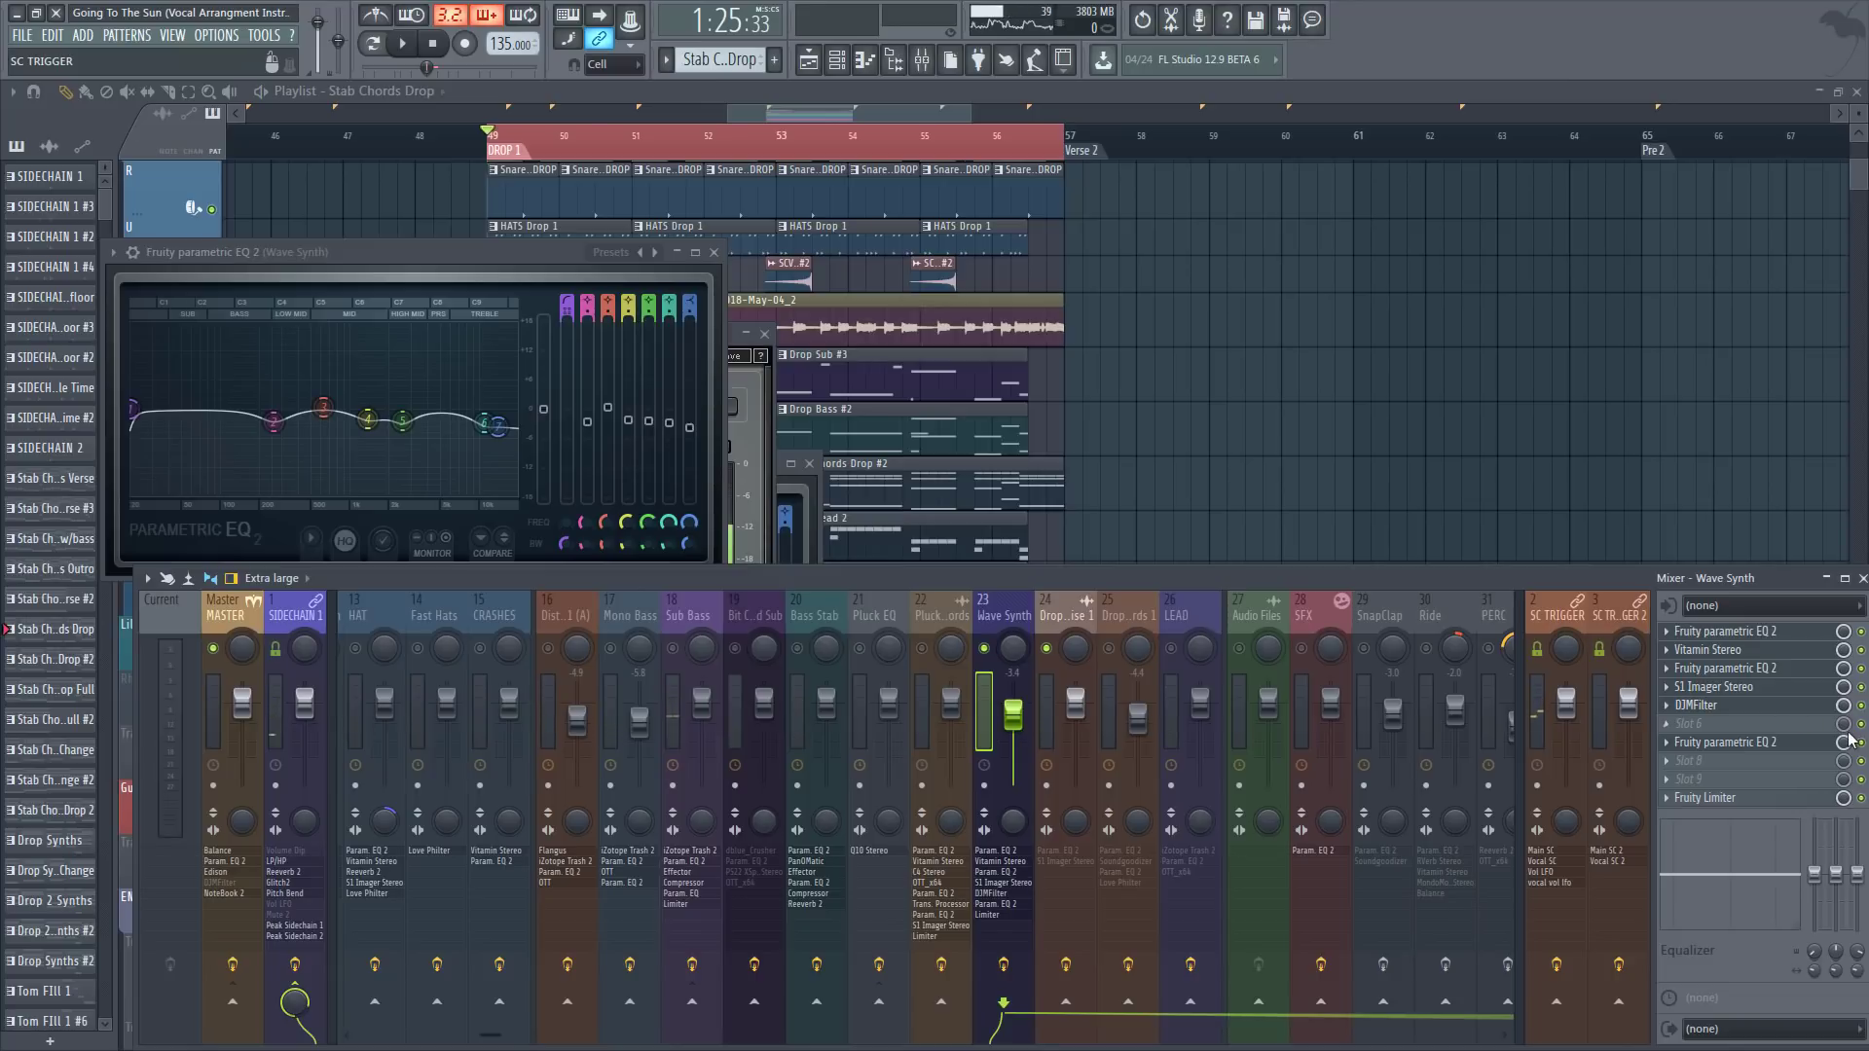
Step: Compare Wave Synth during playback with its full effect chain enabled and bypassed
key("space")
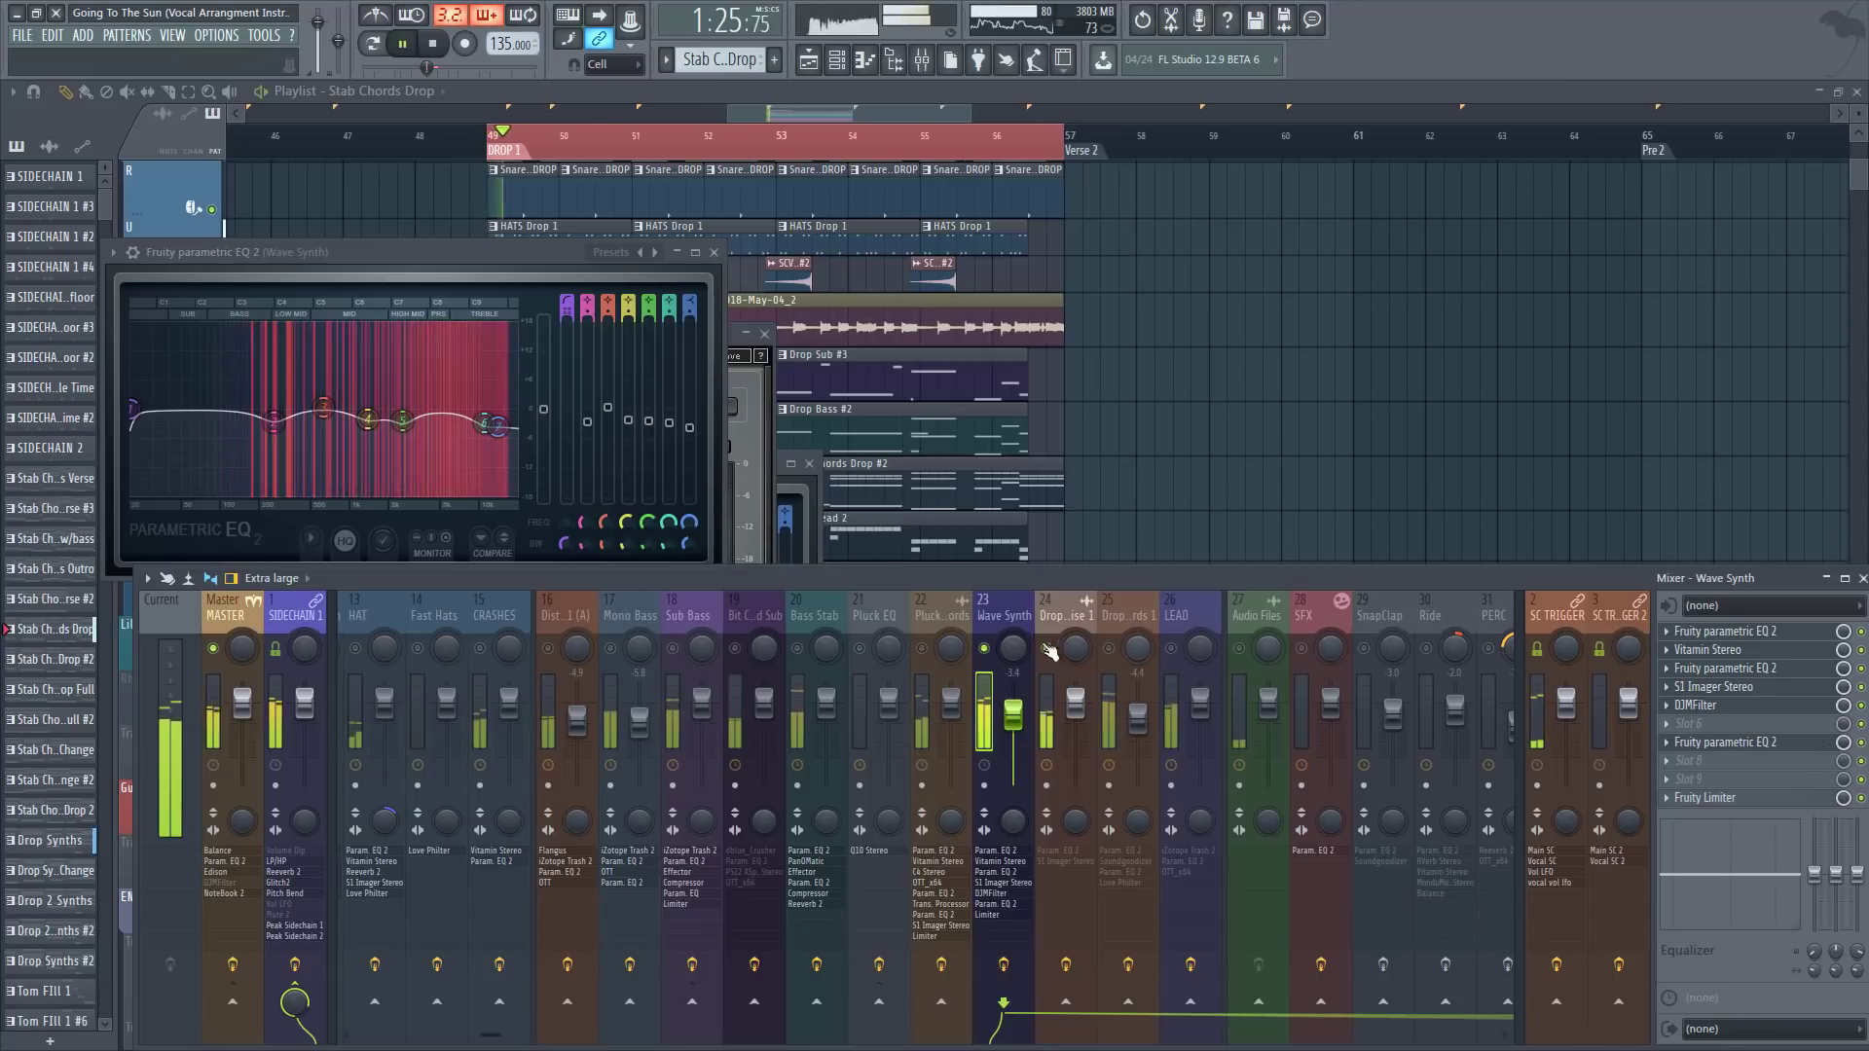
key("space")
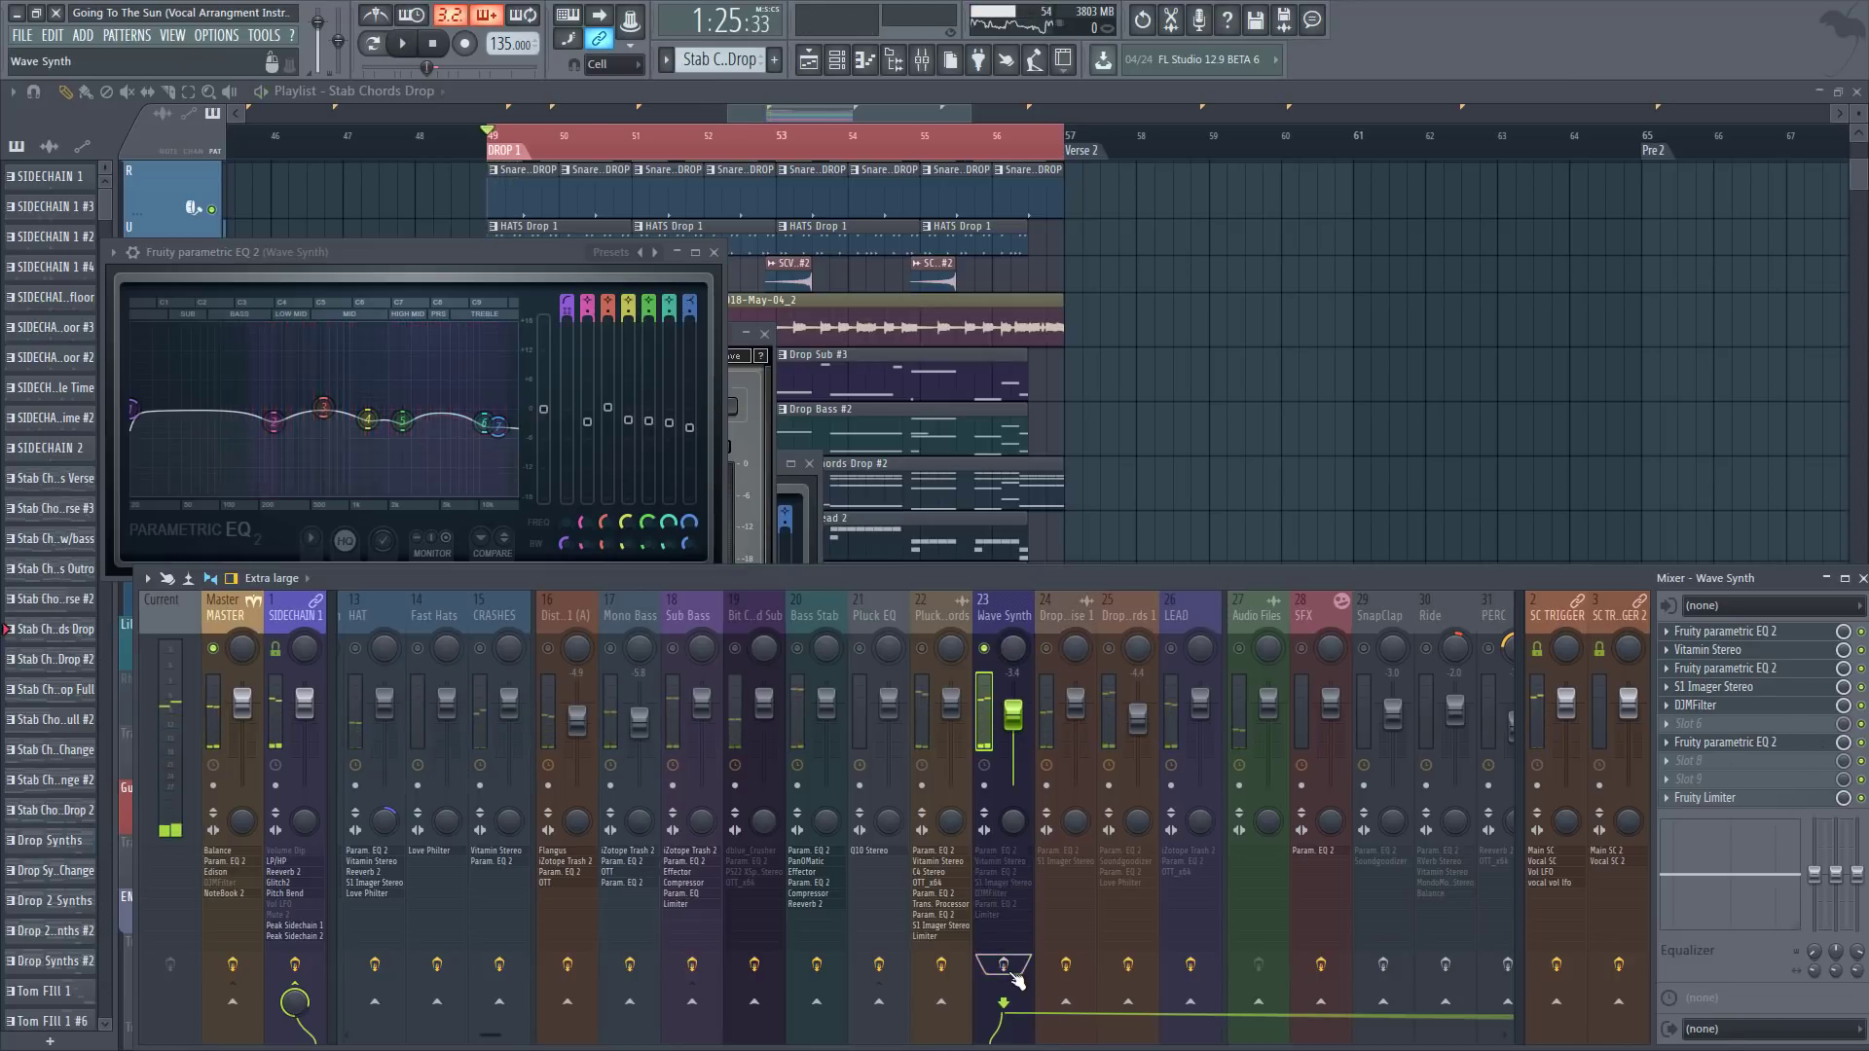
key("space")
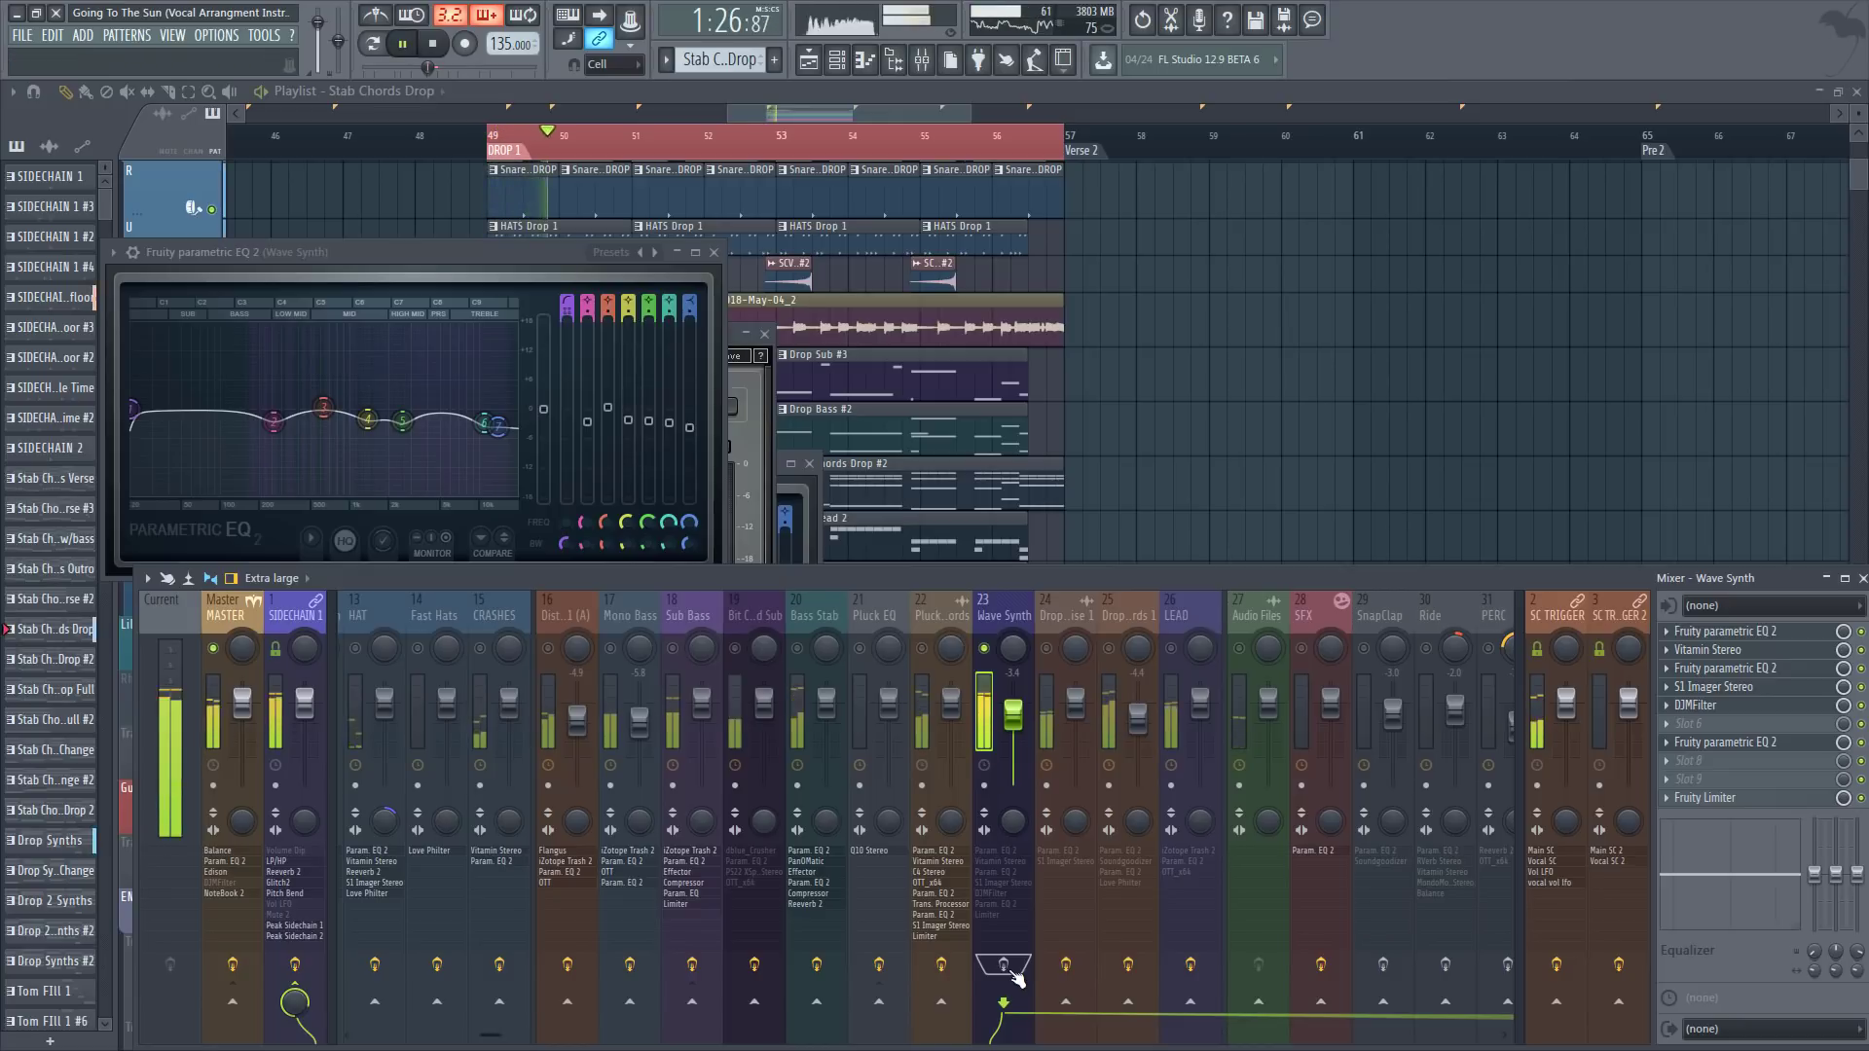
key("space")
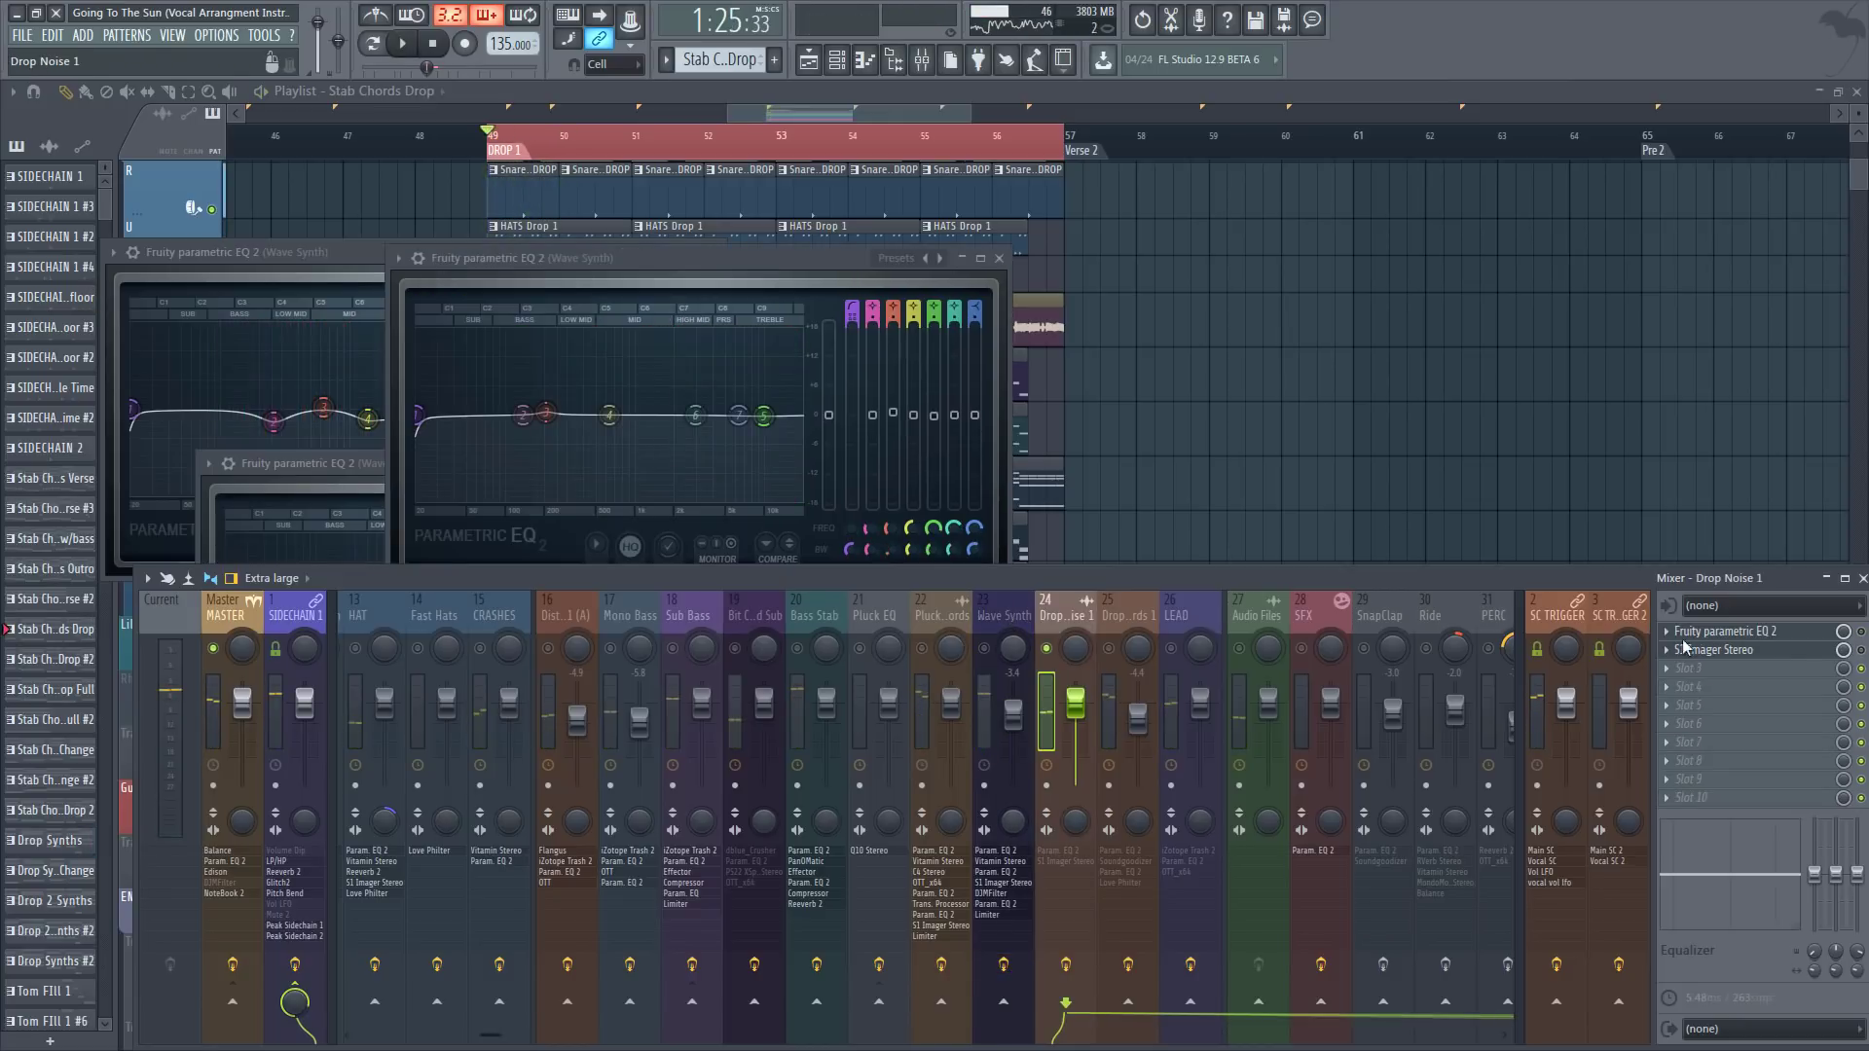
Step: Enable and open the Drop Noise 1 EQ and set band 6 to -1.8 dB at 6388 Hz during playback
key("space")
left_click(1862, 632)
key("space")
left_click(1796, 648)
left_click(1796, 635)
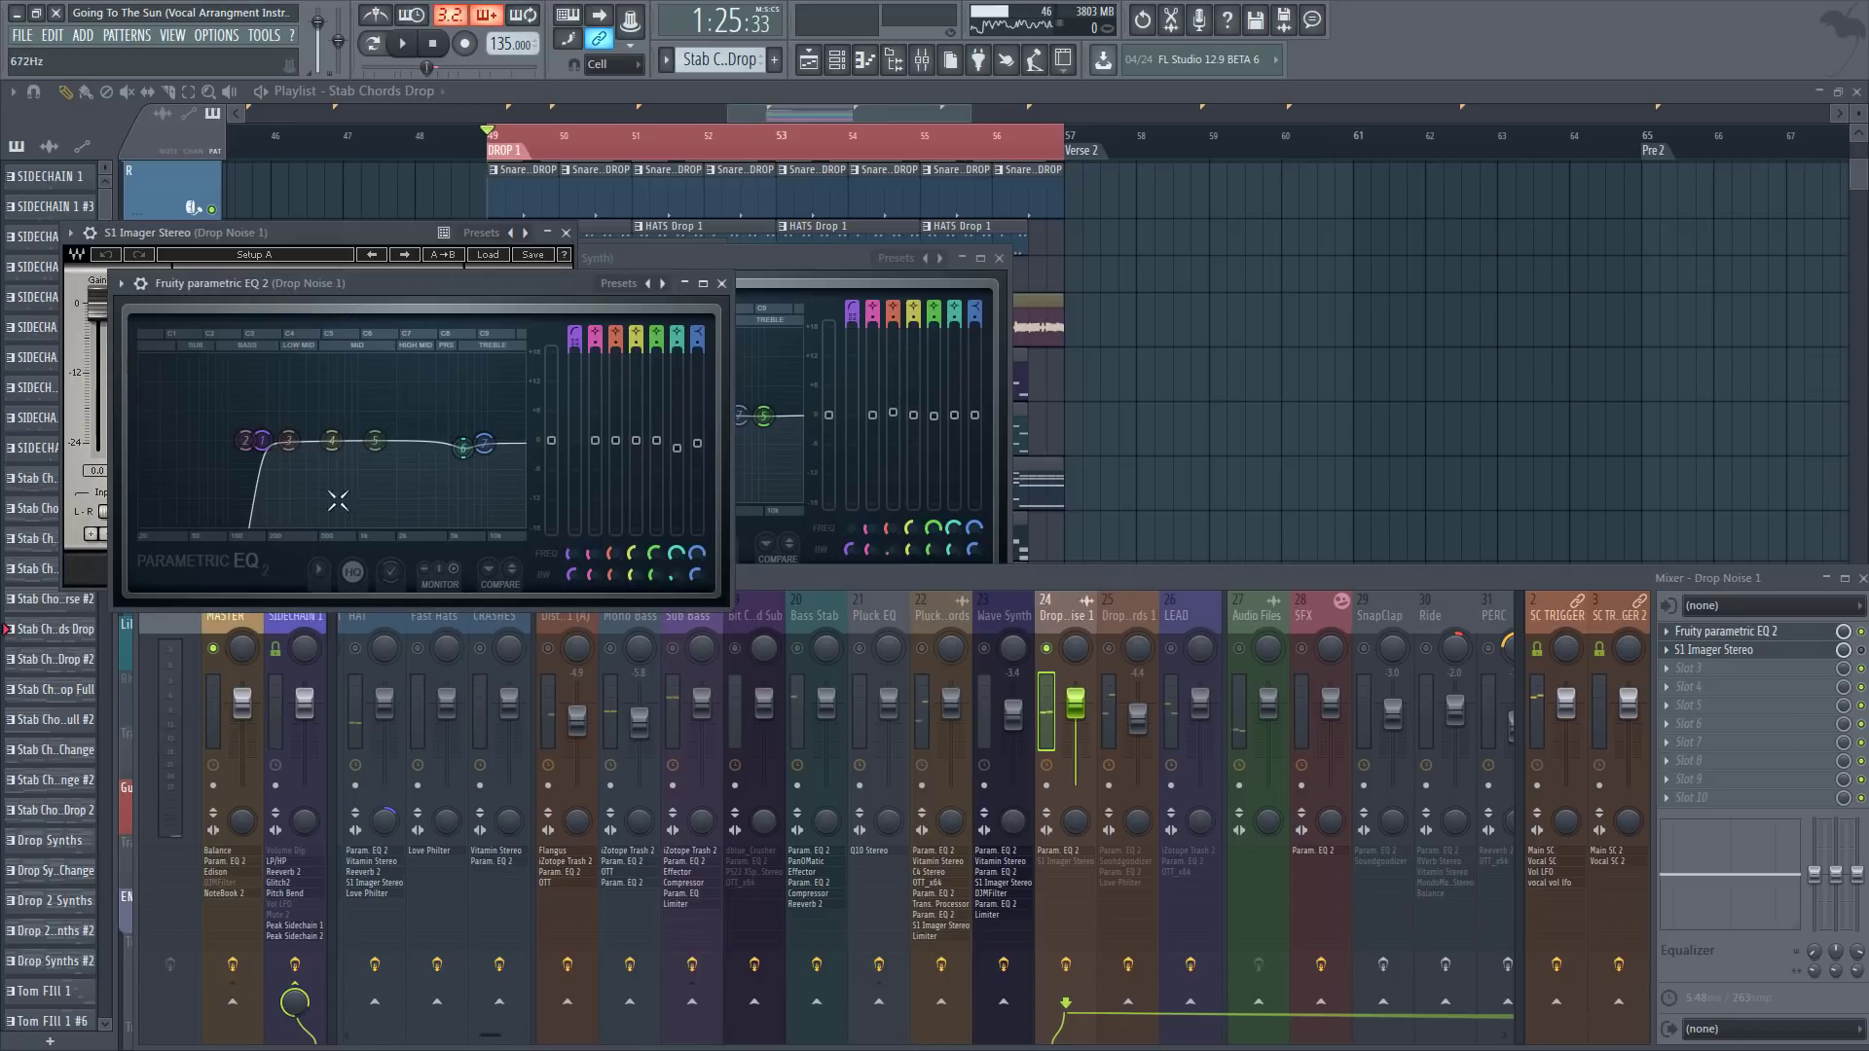
left_click_drag(470, 459, 467, 459)
key("space")
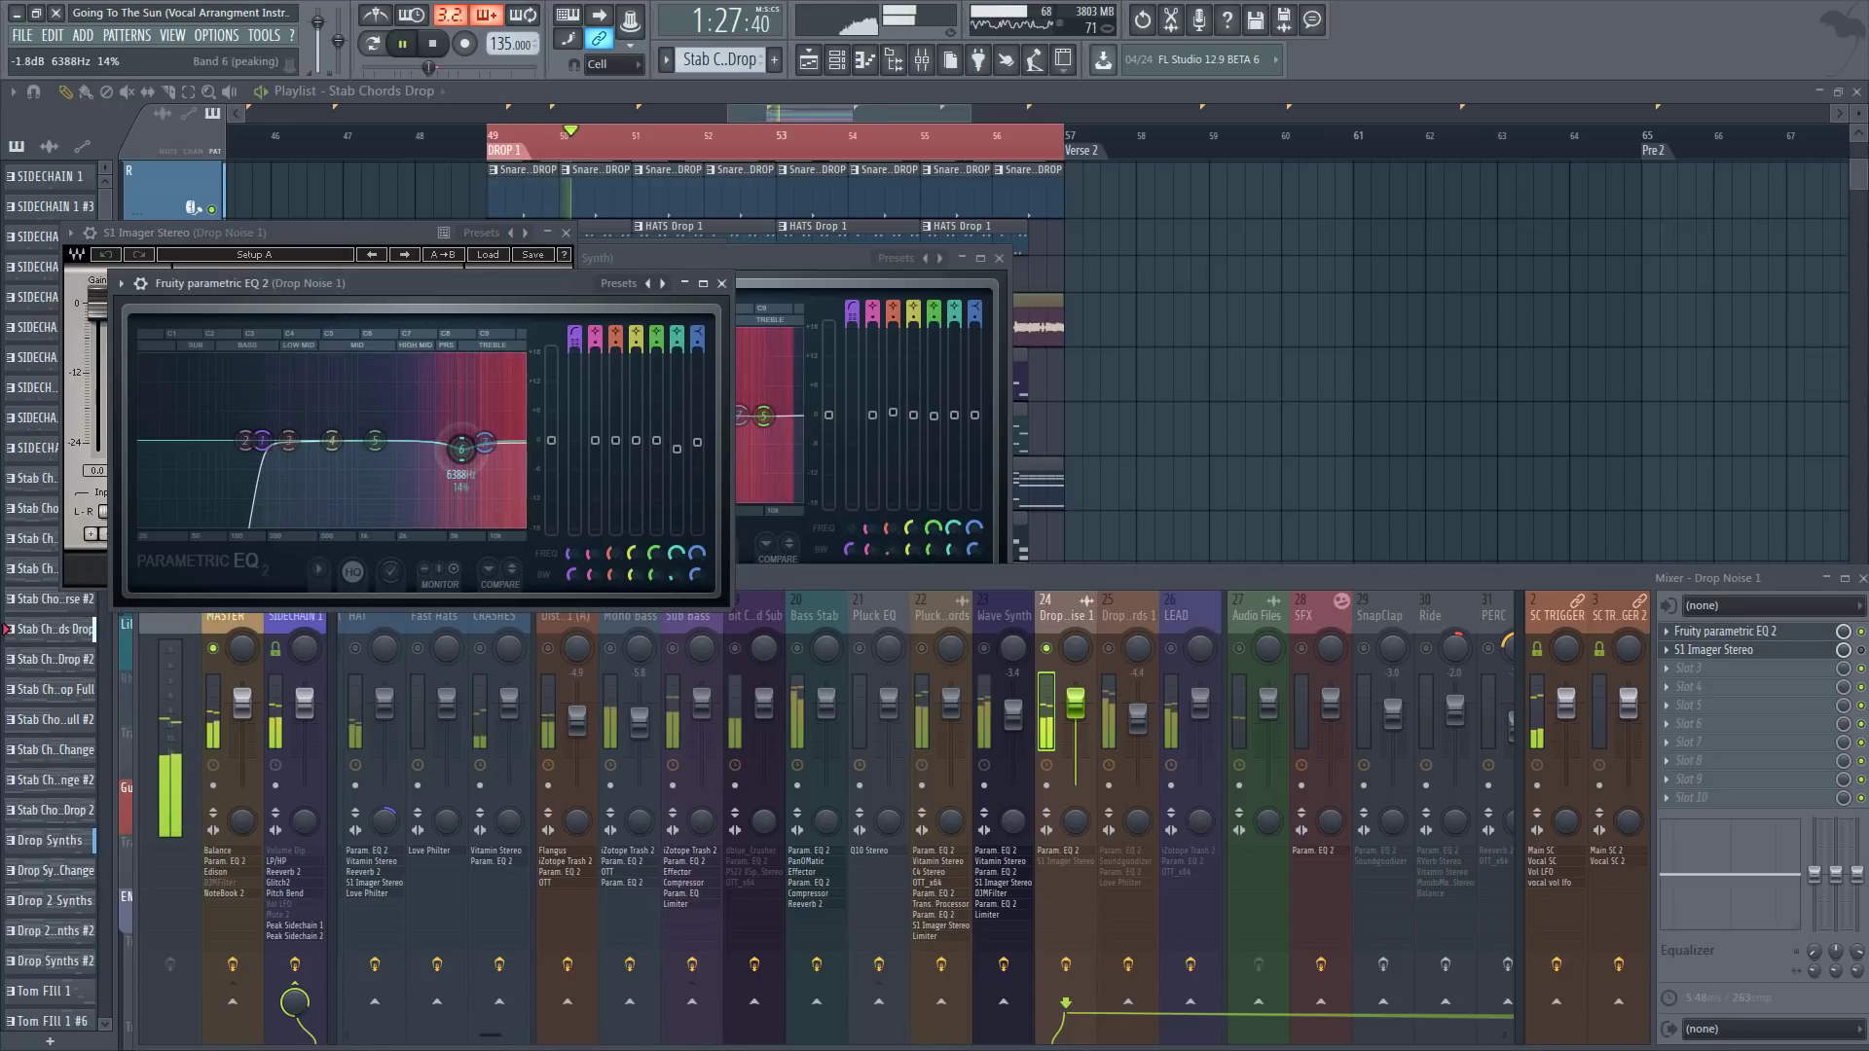
key("space")
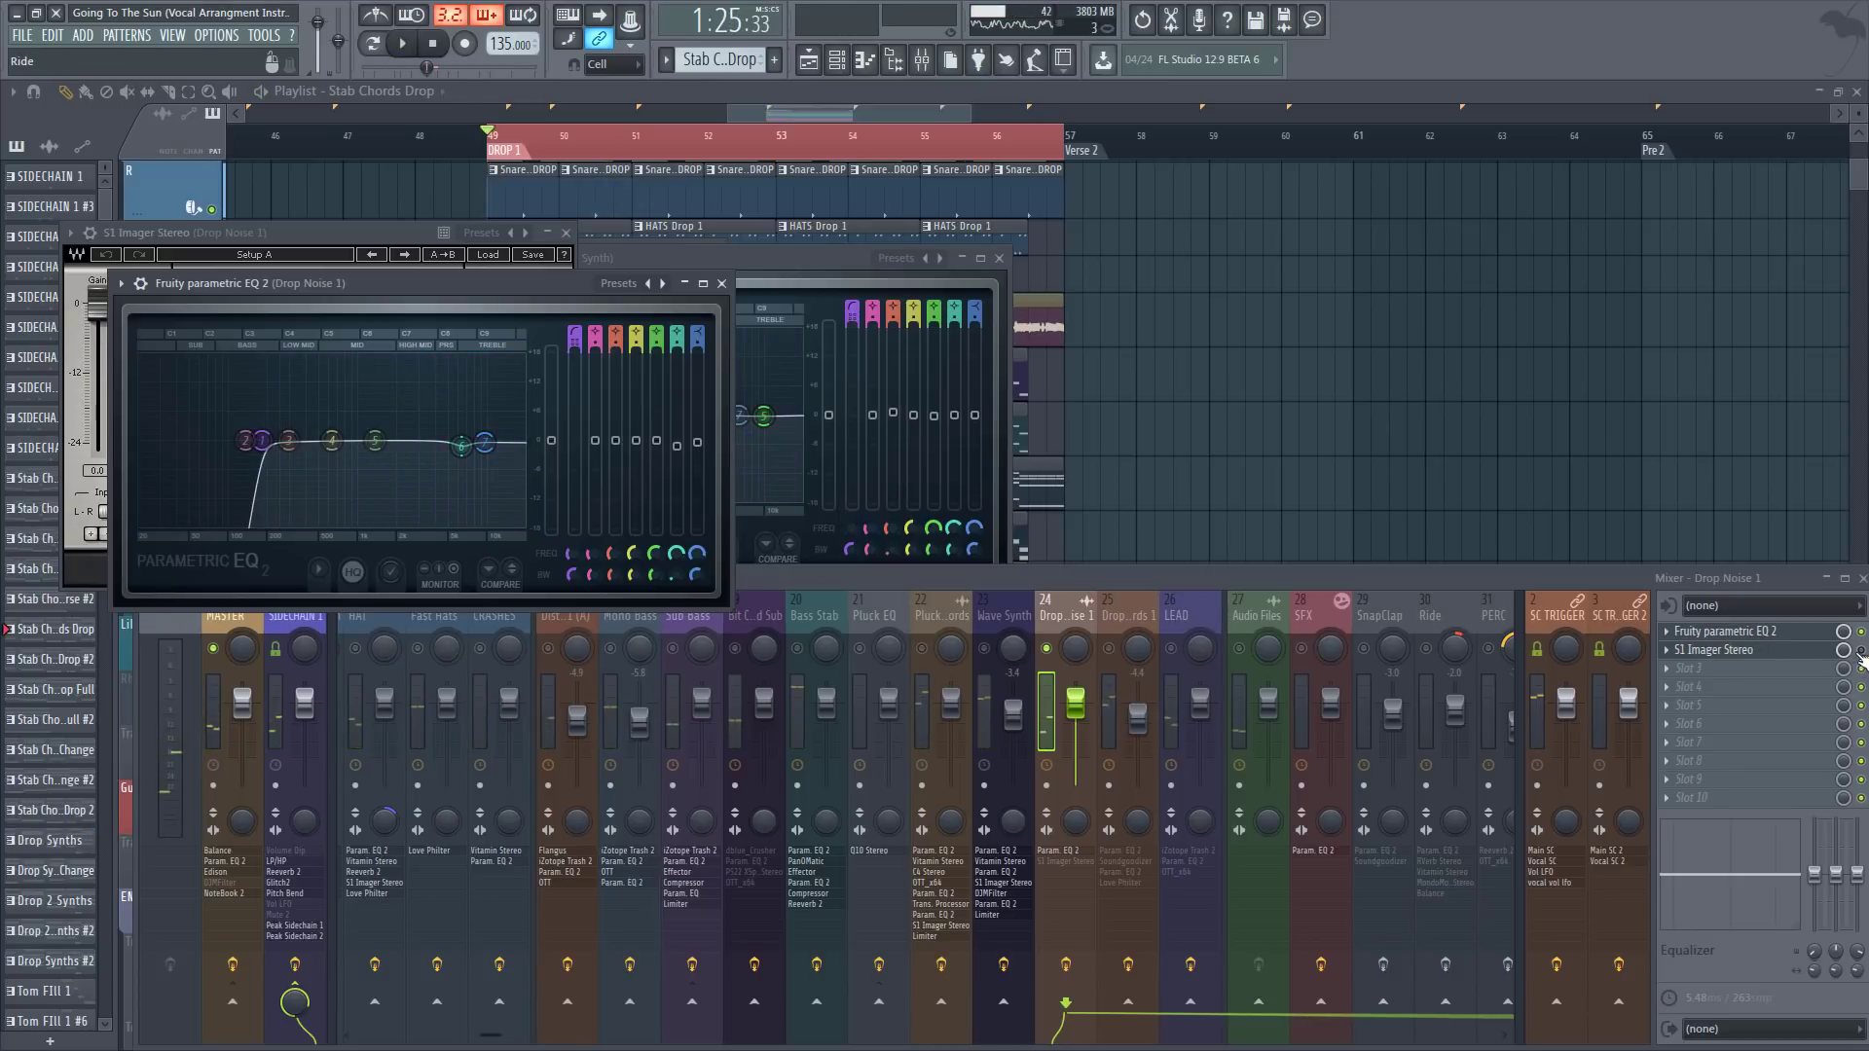
Step: Enable and open S1 Imager Stereo on Drop Noise 1 to audition it, and select and solo Drop Chords 1
left_click(1860, 651)
left_click(1807, 650)
left_click(1807, 649)
key("space")
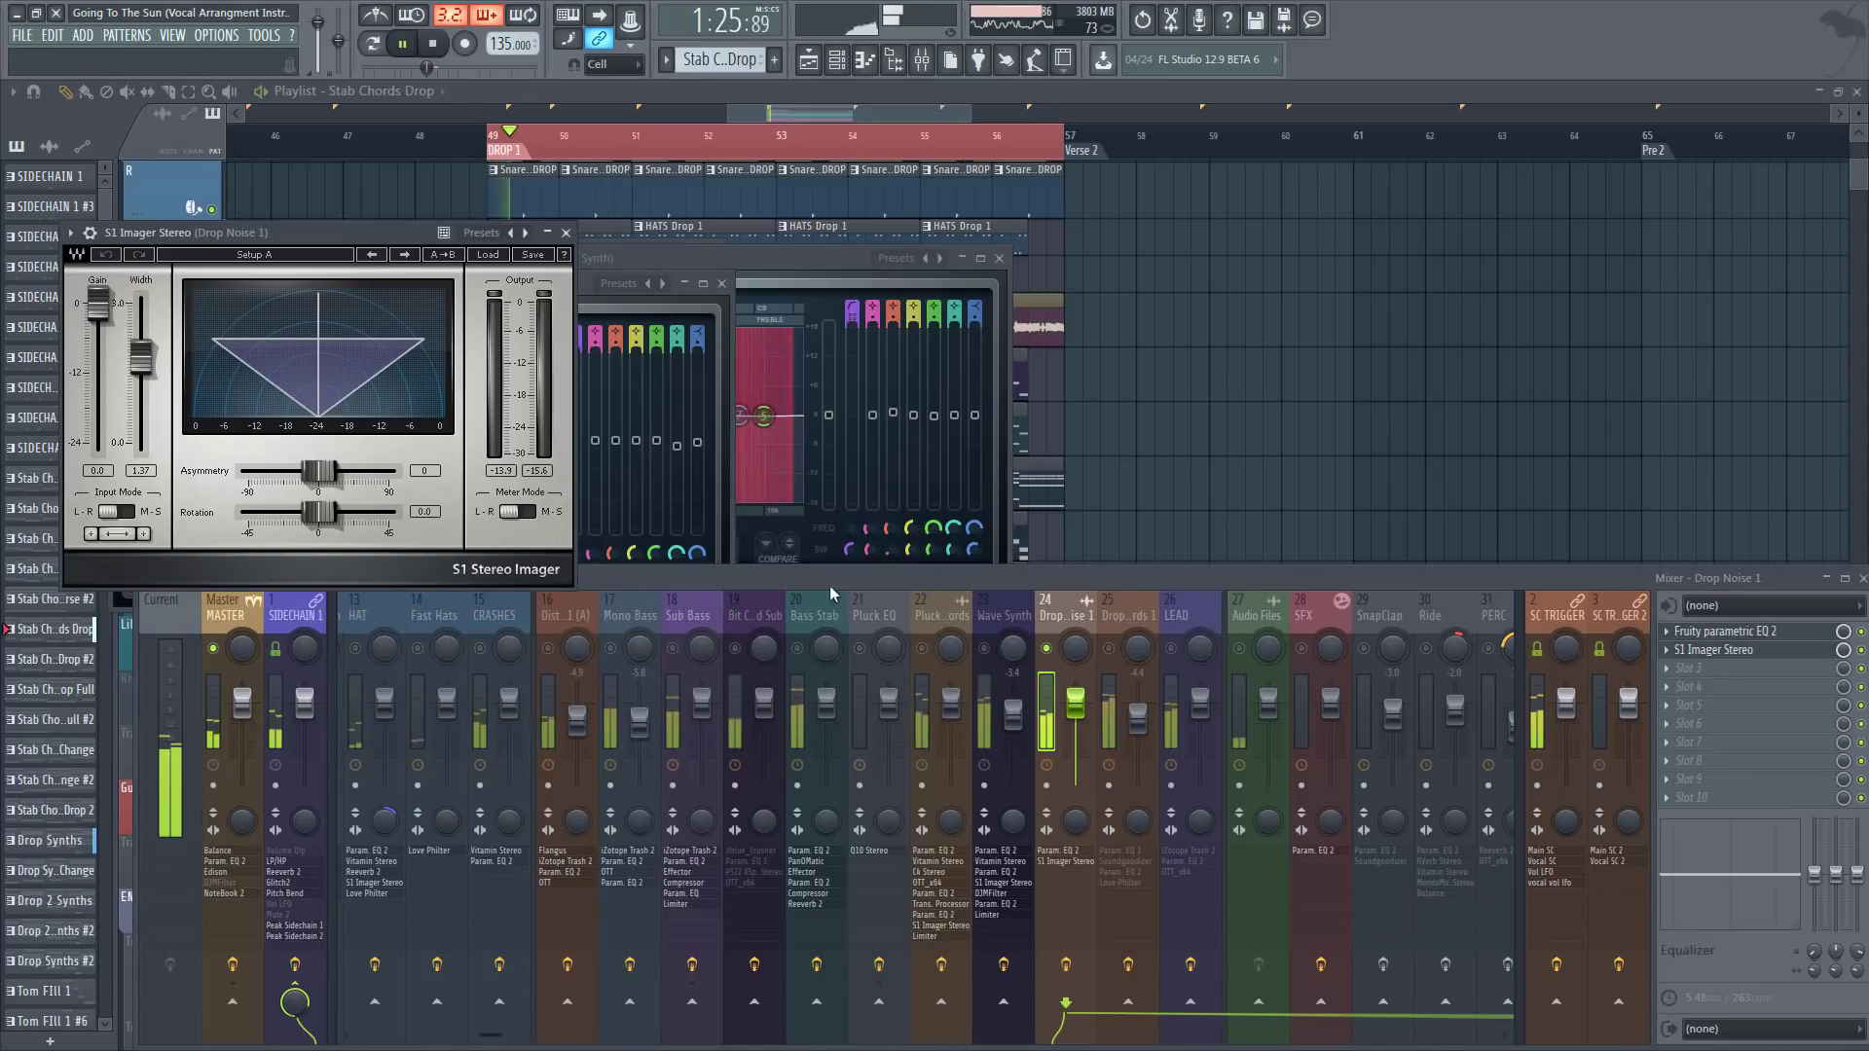
left_click(1126, 619)
key("space")
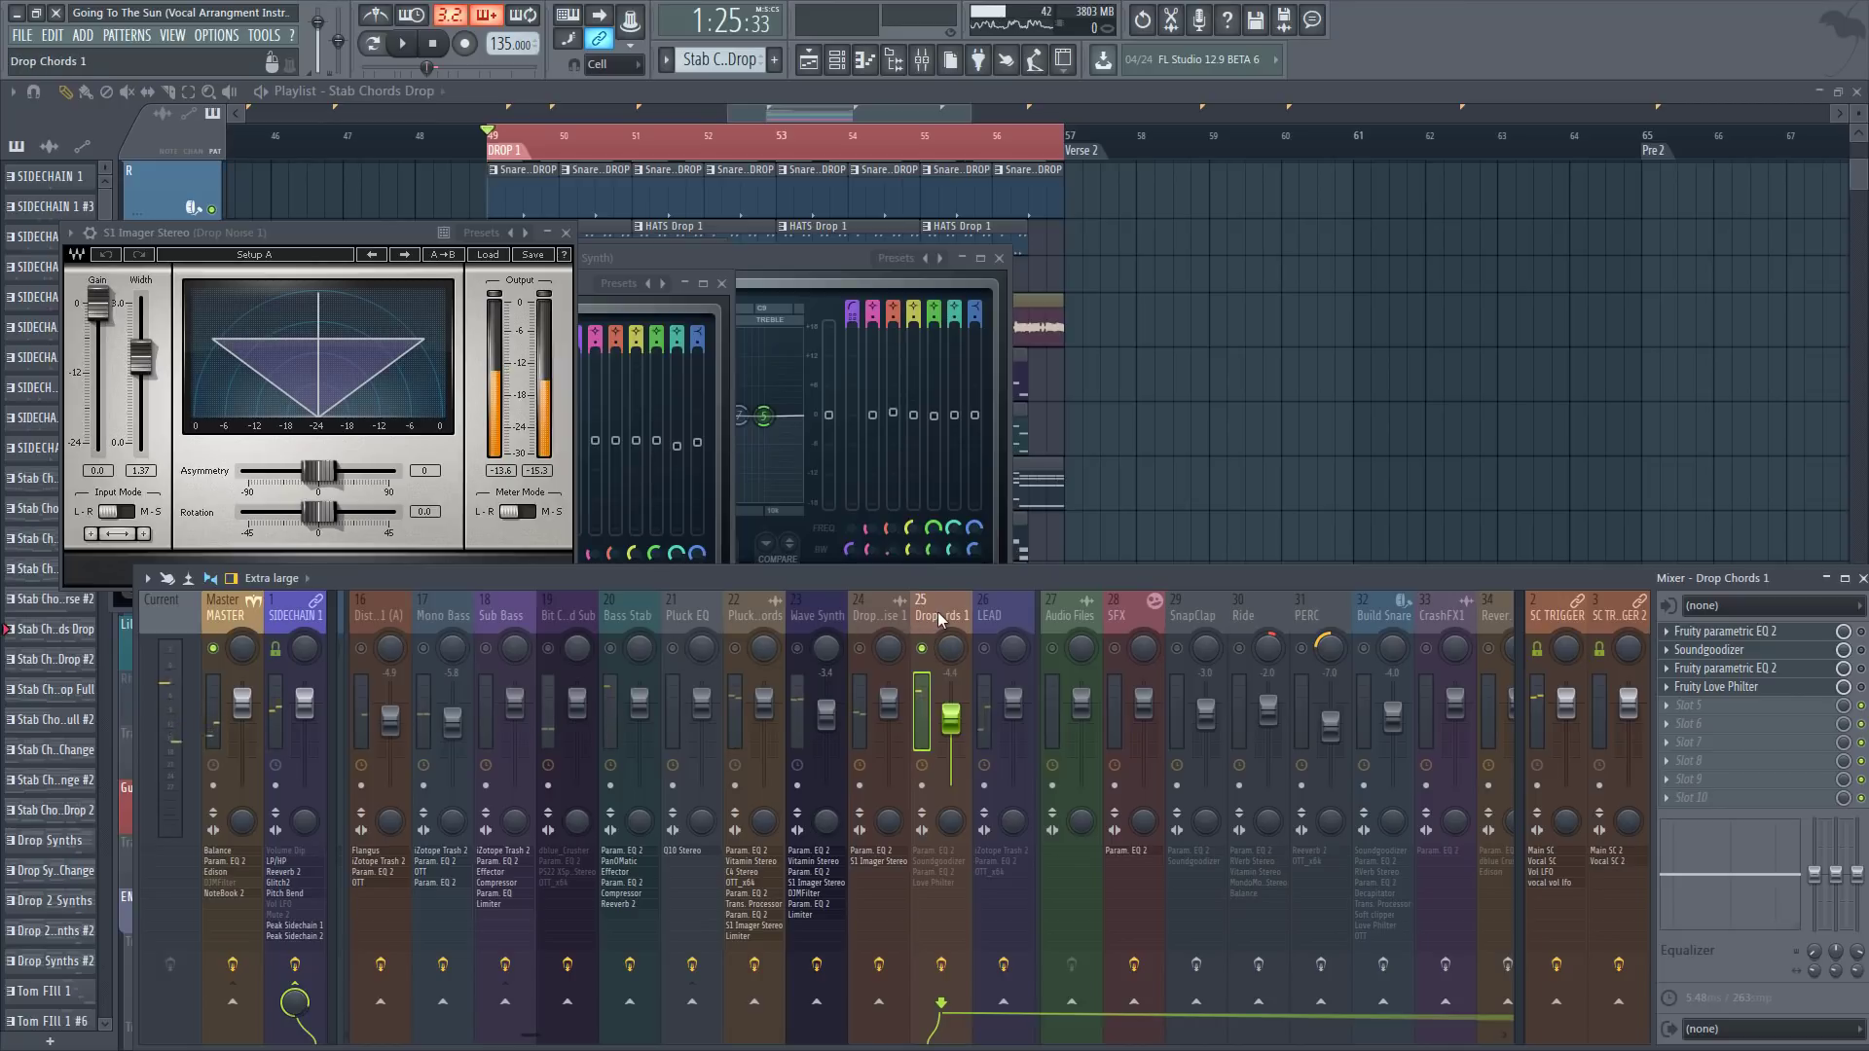
Step: Enable and open the first Fruity parametric EQ 2 on Drop Chords 1 and audition its curve
left_click(1718, 649)
left_click(1720, 632)
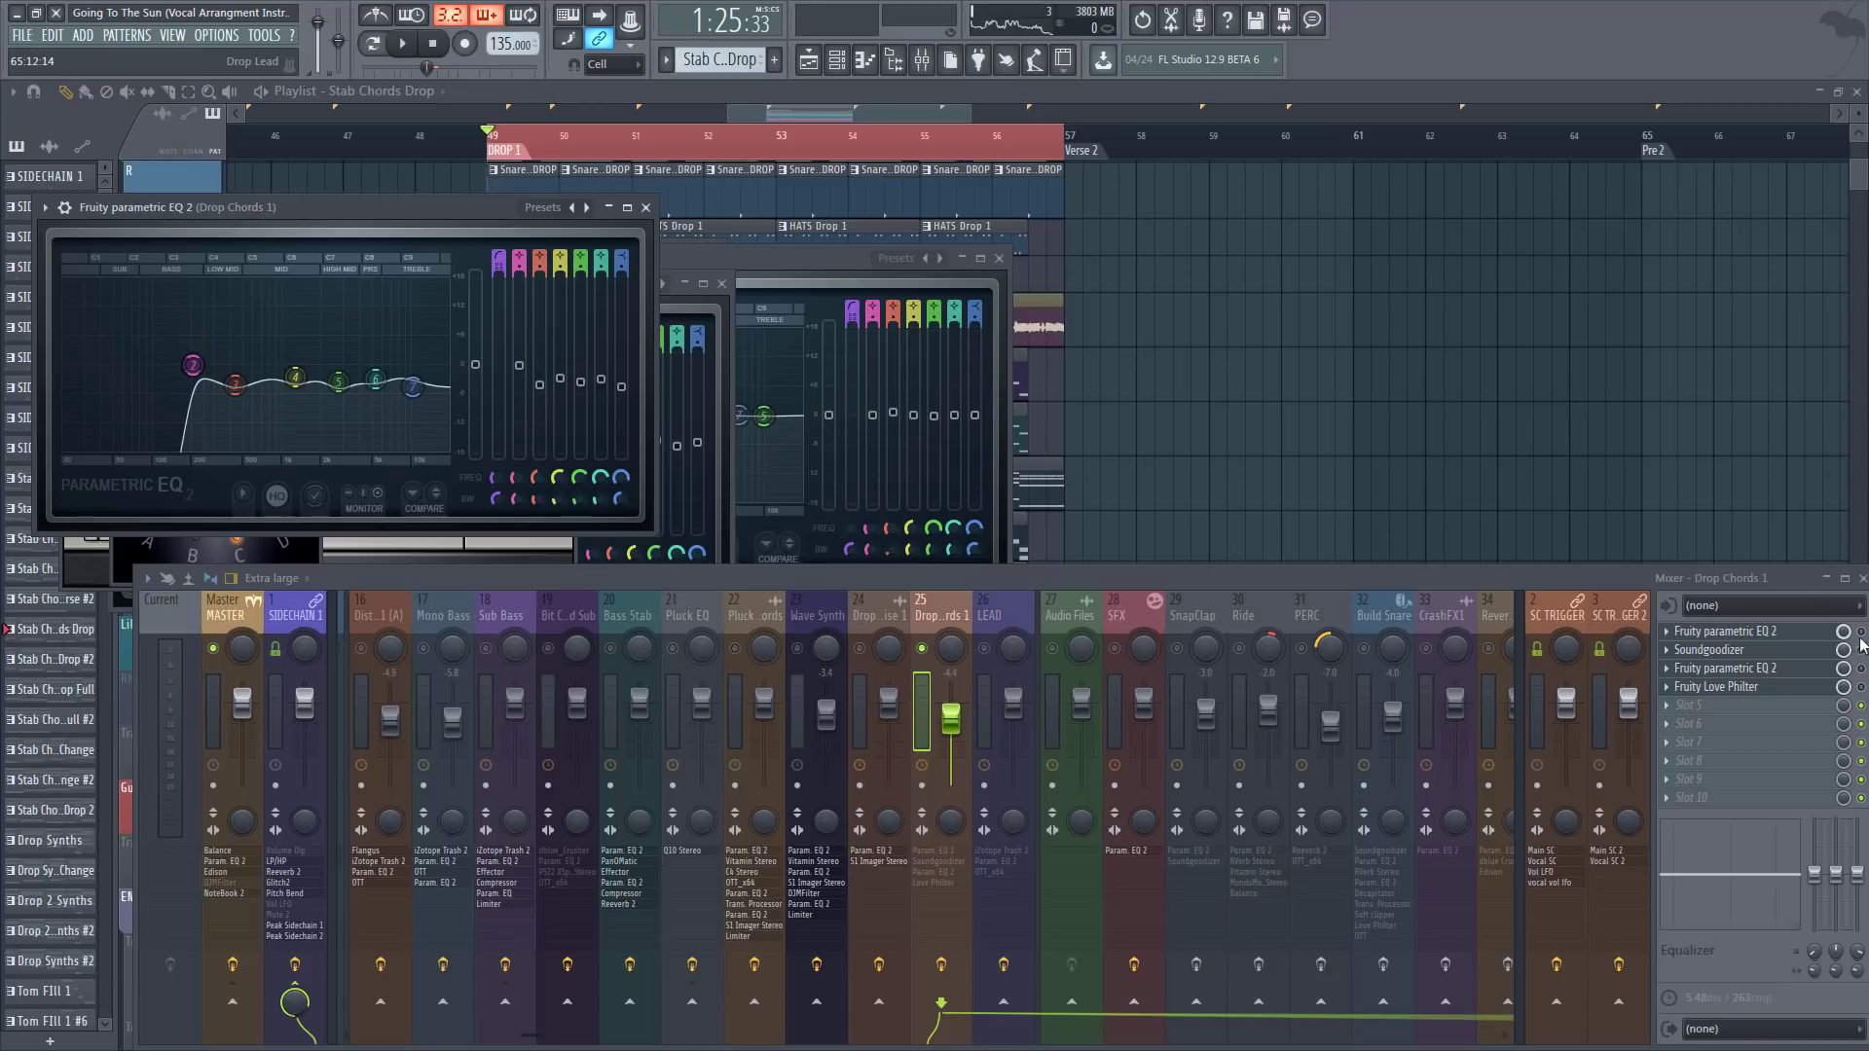
key("space")
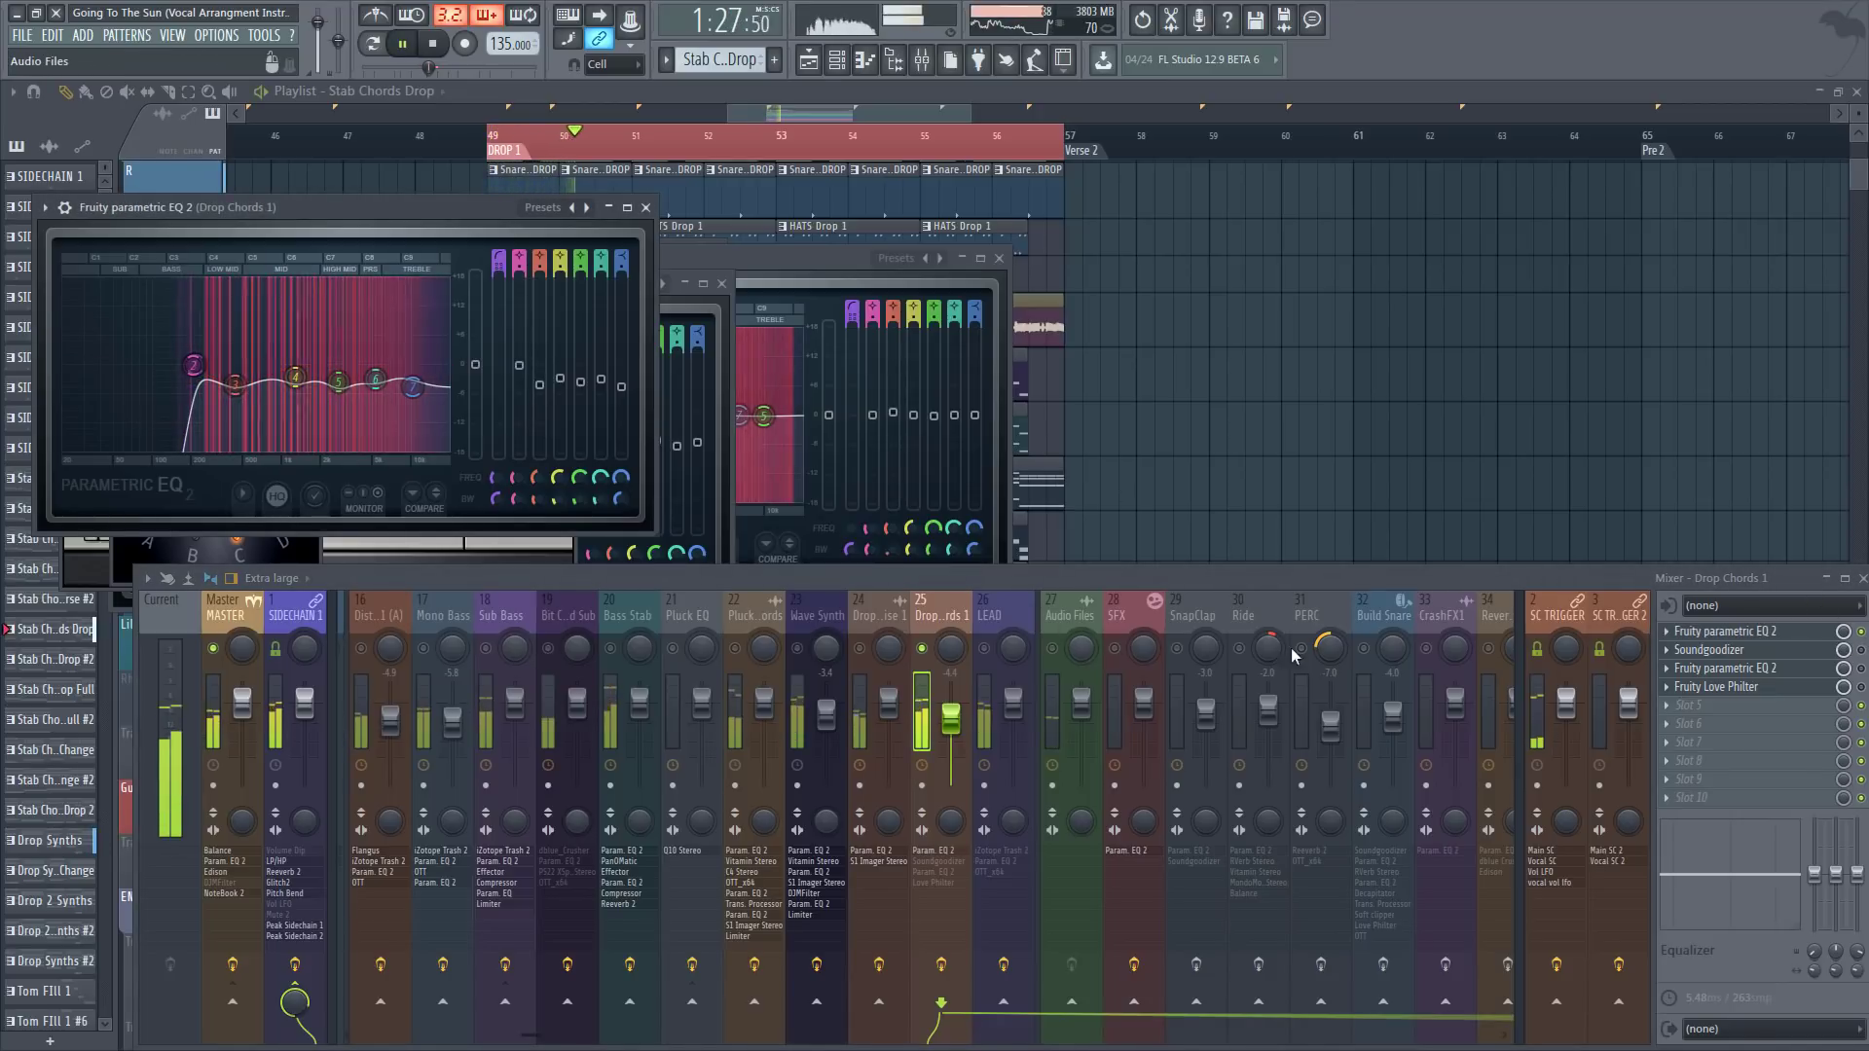
mouse_move(234, 384)
left_mouse_down()
mouse_move(237, 331)
mouse_move(235, 381)
left_mouse_up()
key("space")
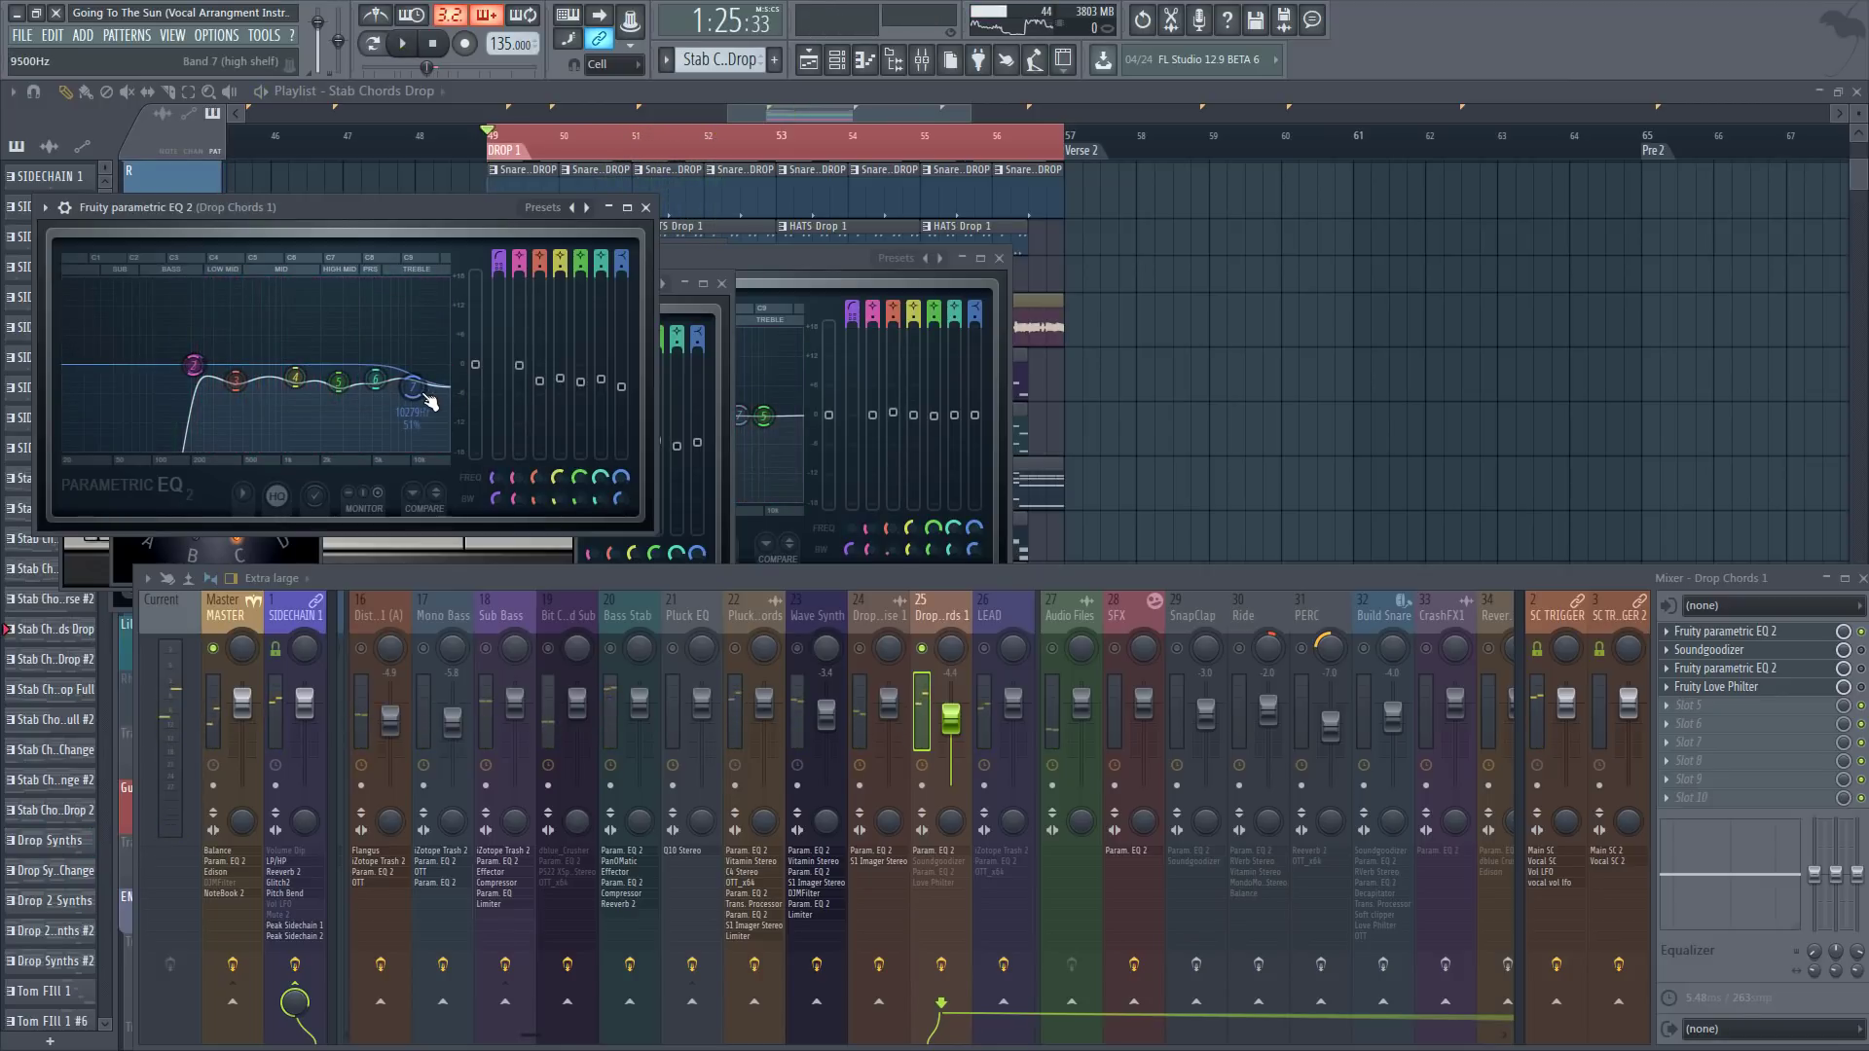
Step: Enable and open Soundgoodizer on Drop Chords 1 and audition the channel with it
key("space")
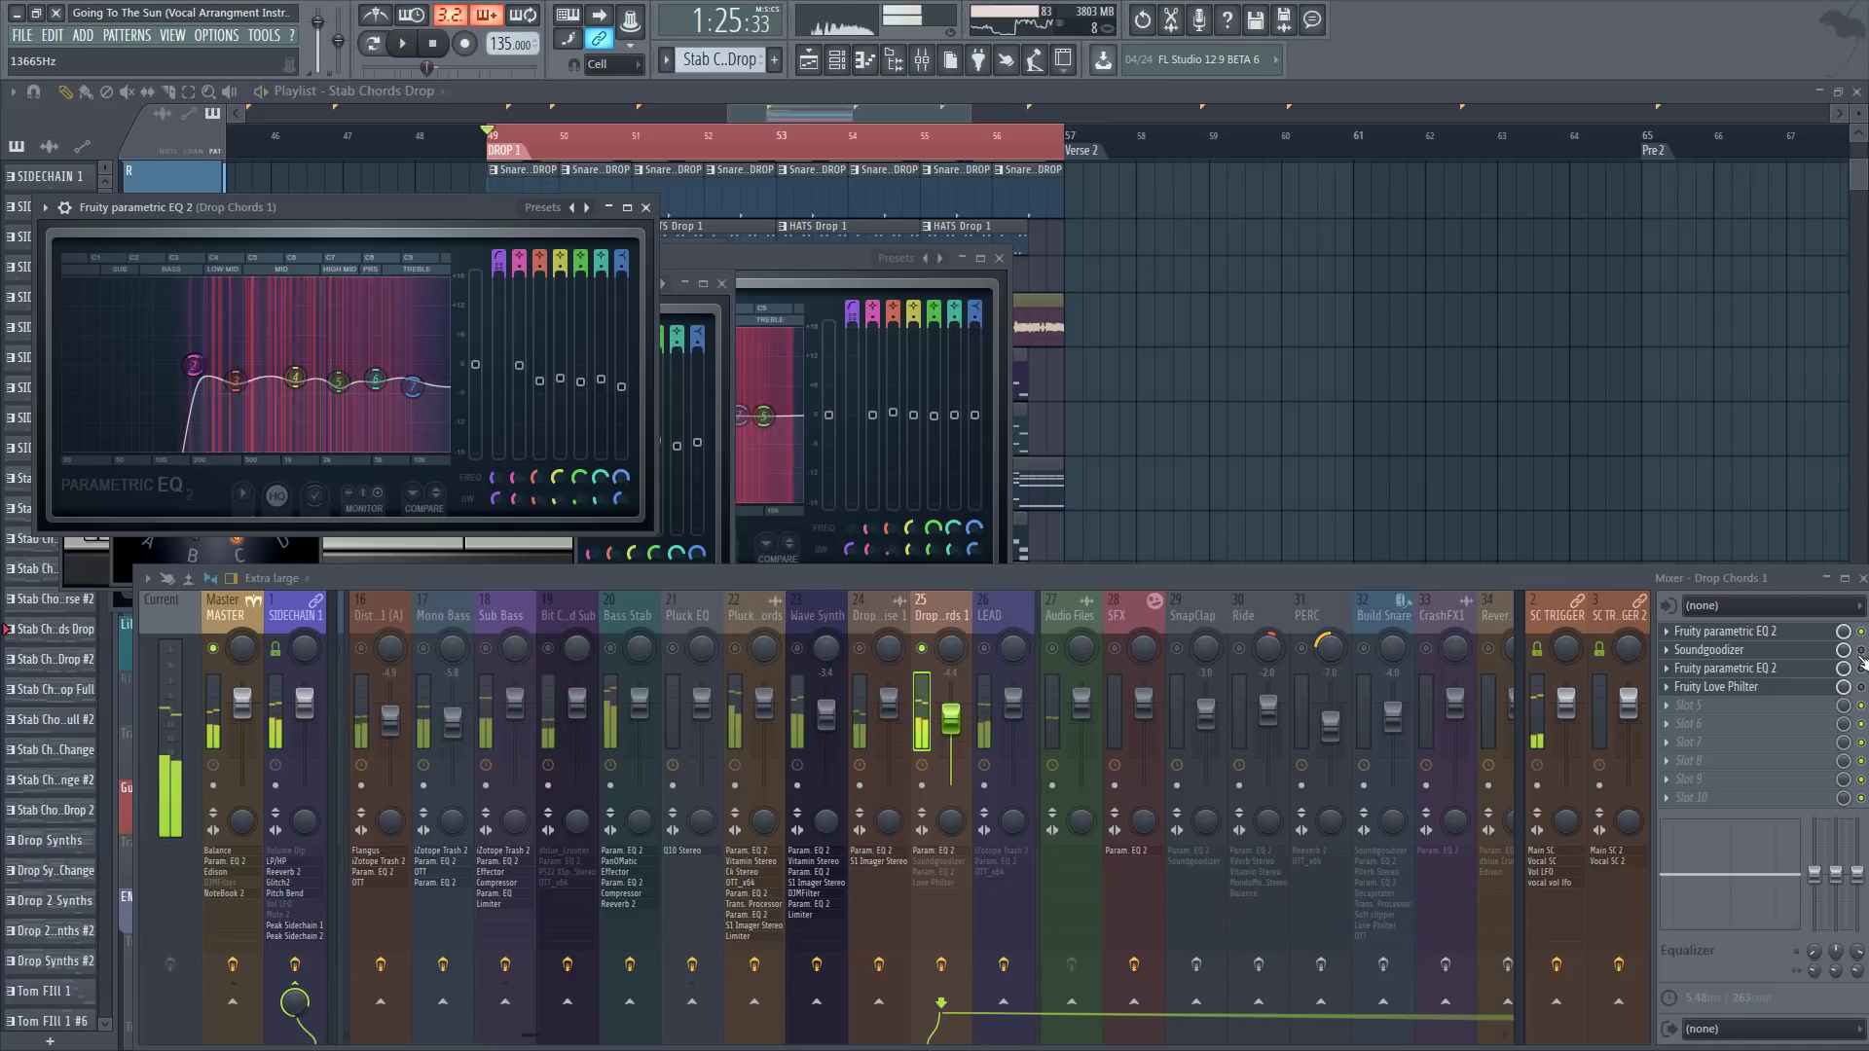
left_click(1711, 649)
key("space")
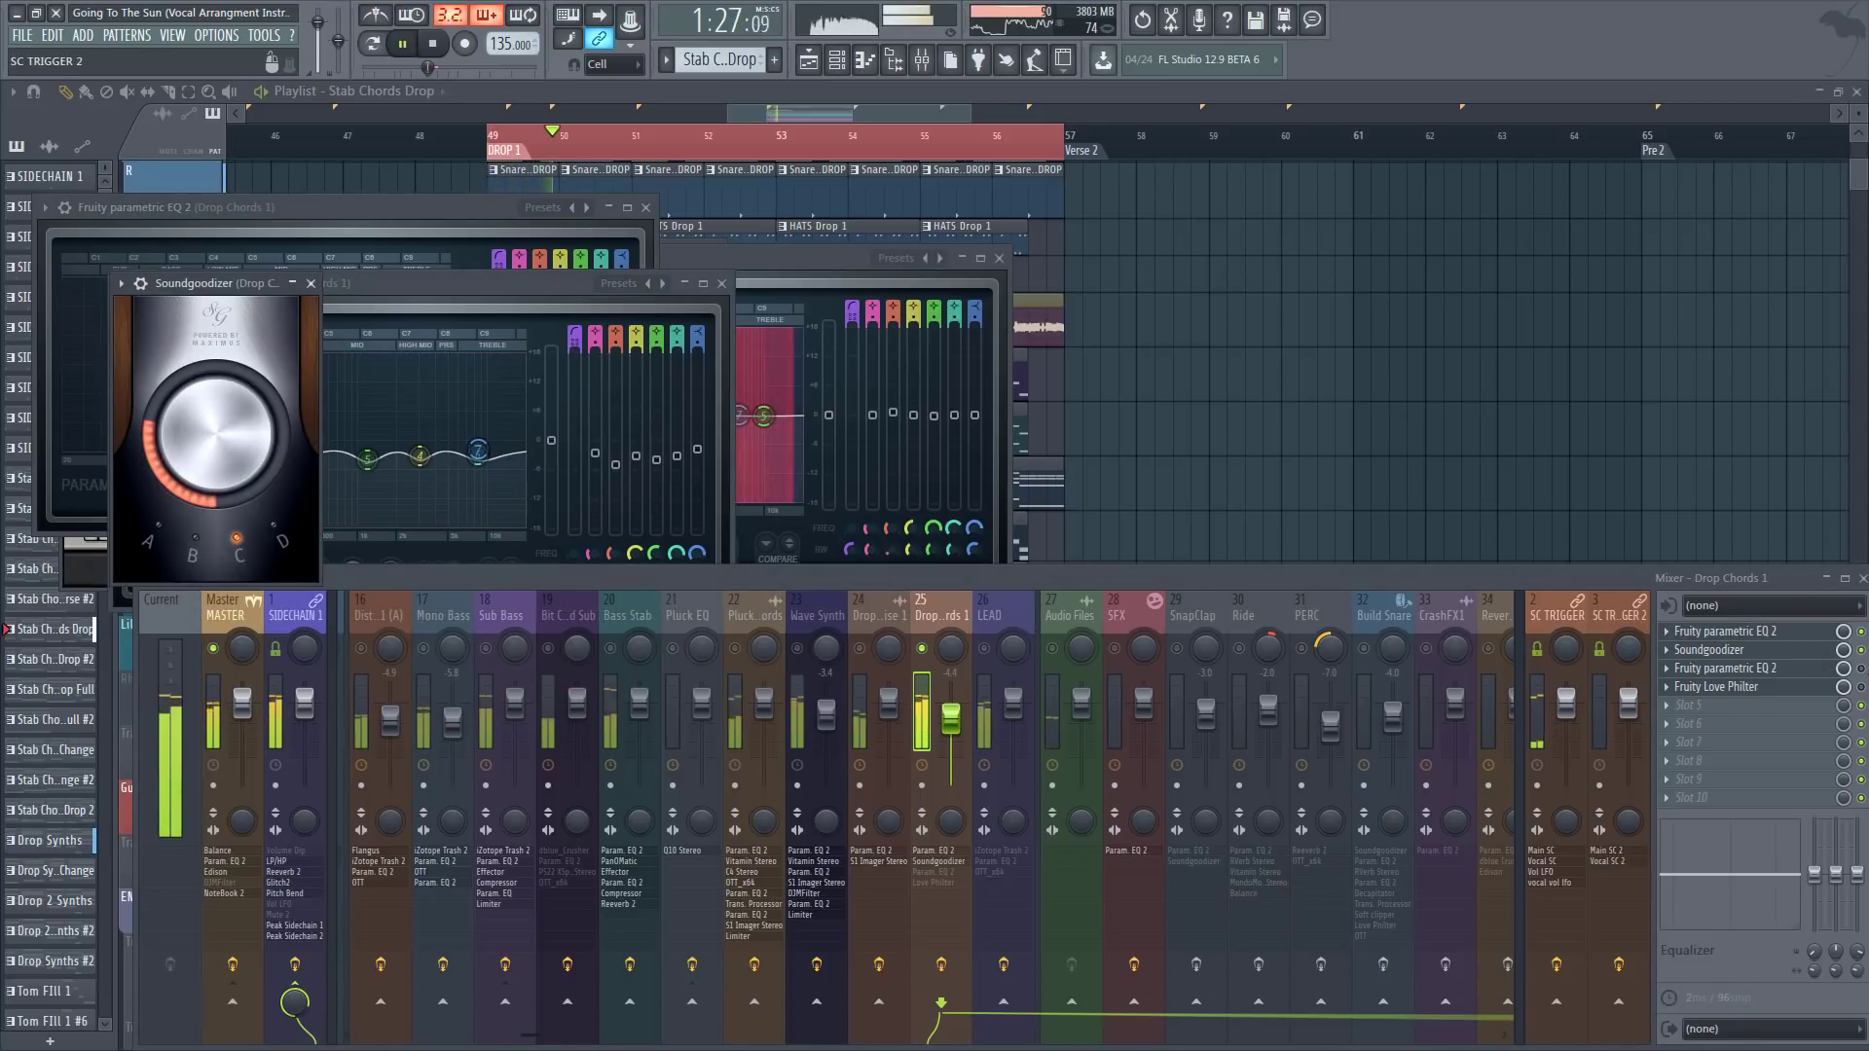
key("space")
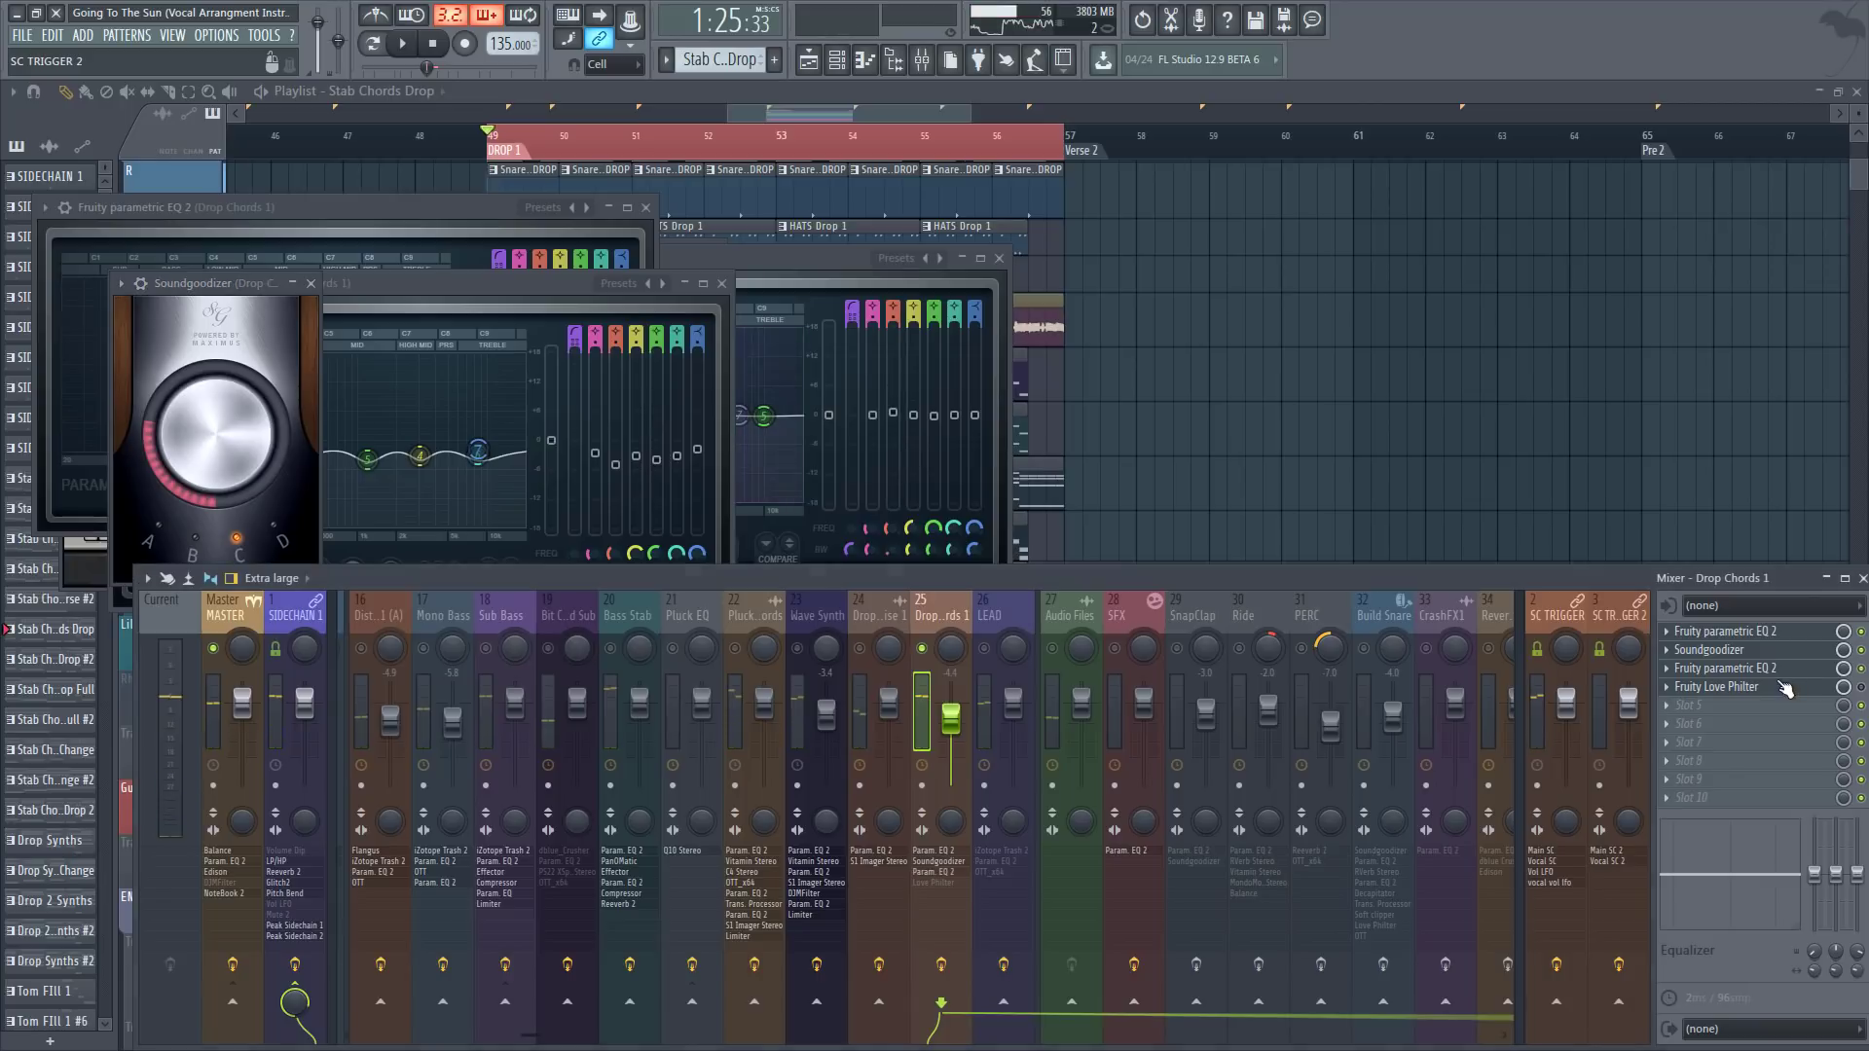
Step: Open Fruity Love Philter and the second EQ on Drop Chords 1, audition the EQ, and enable Love Philter
left_click(1784, 688)
left_click(1767, 668)
key("space")
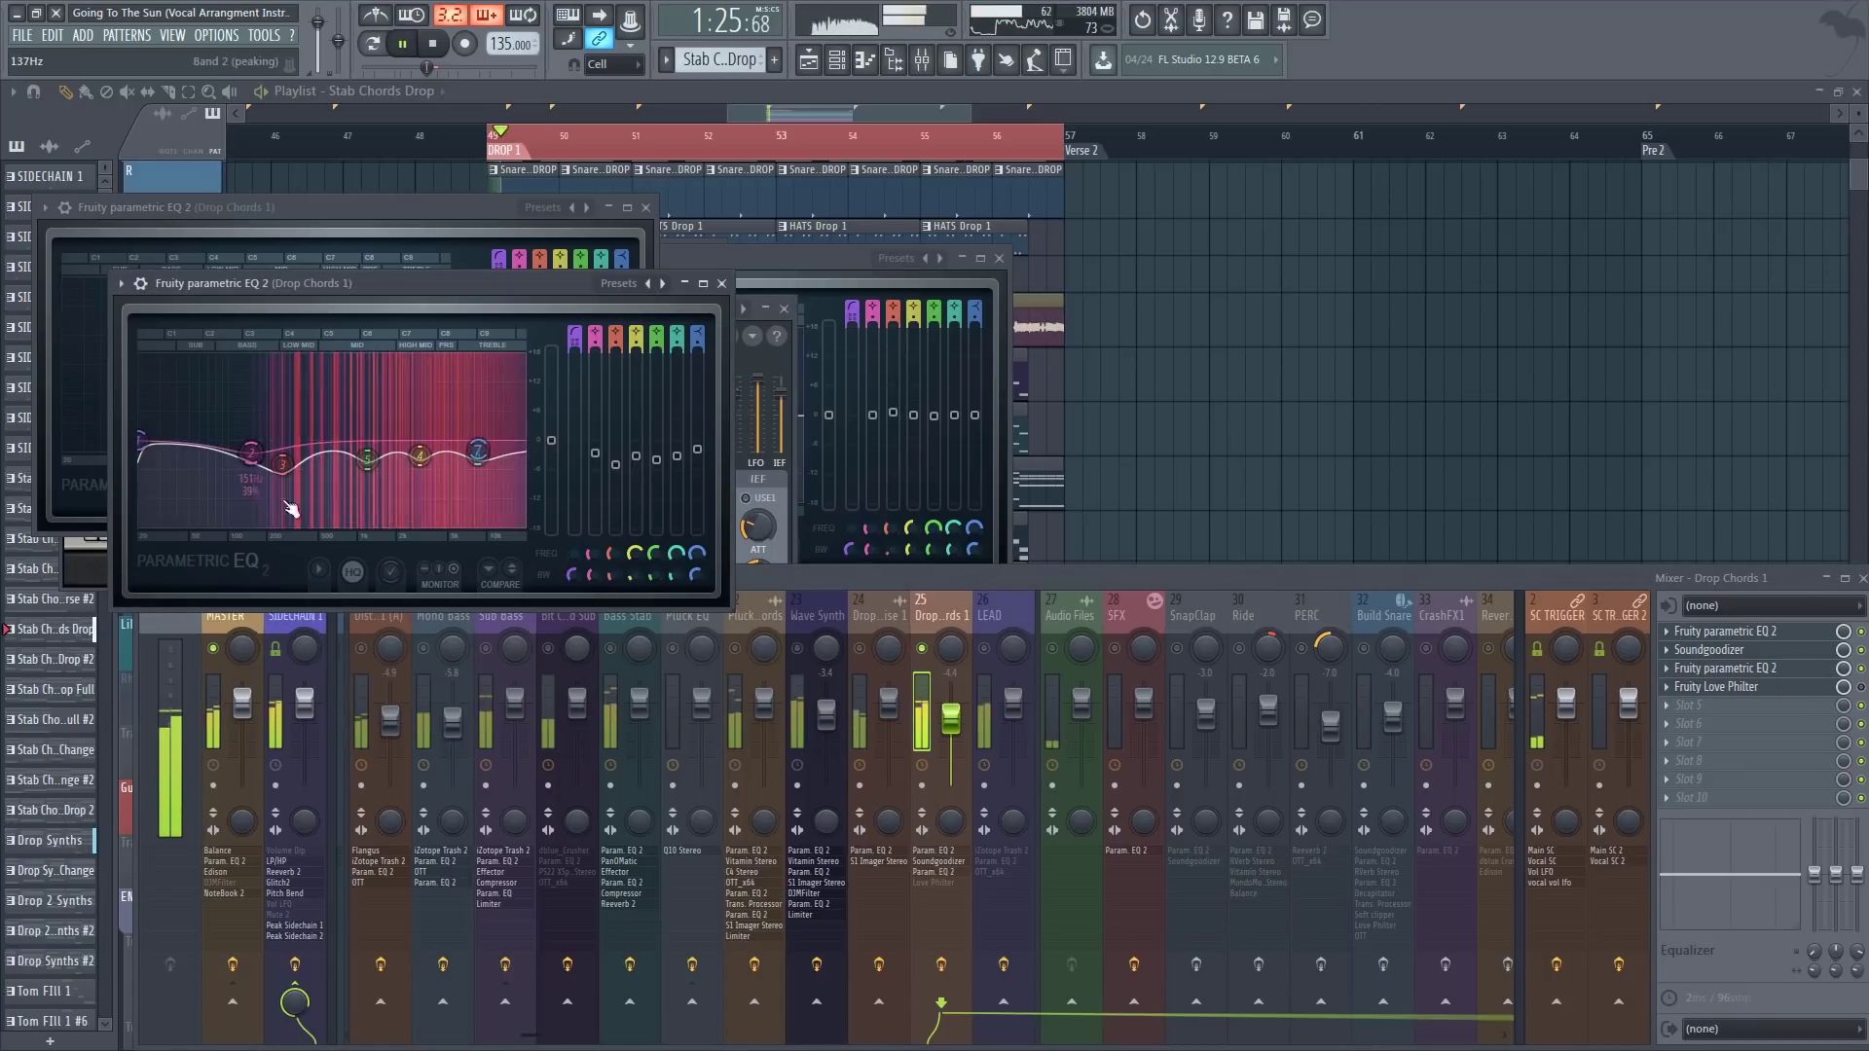
left_click_drag(282, 487, 283, 499)
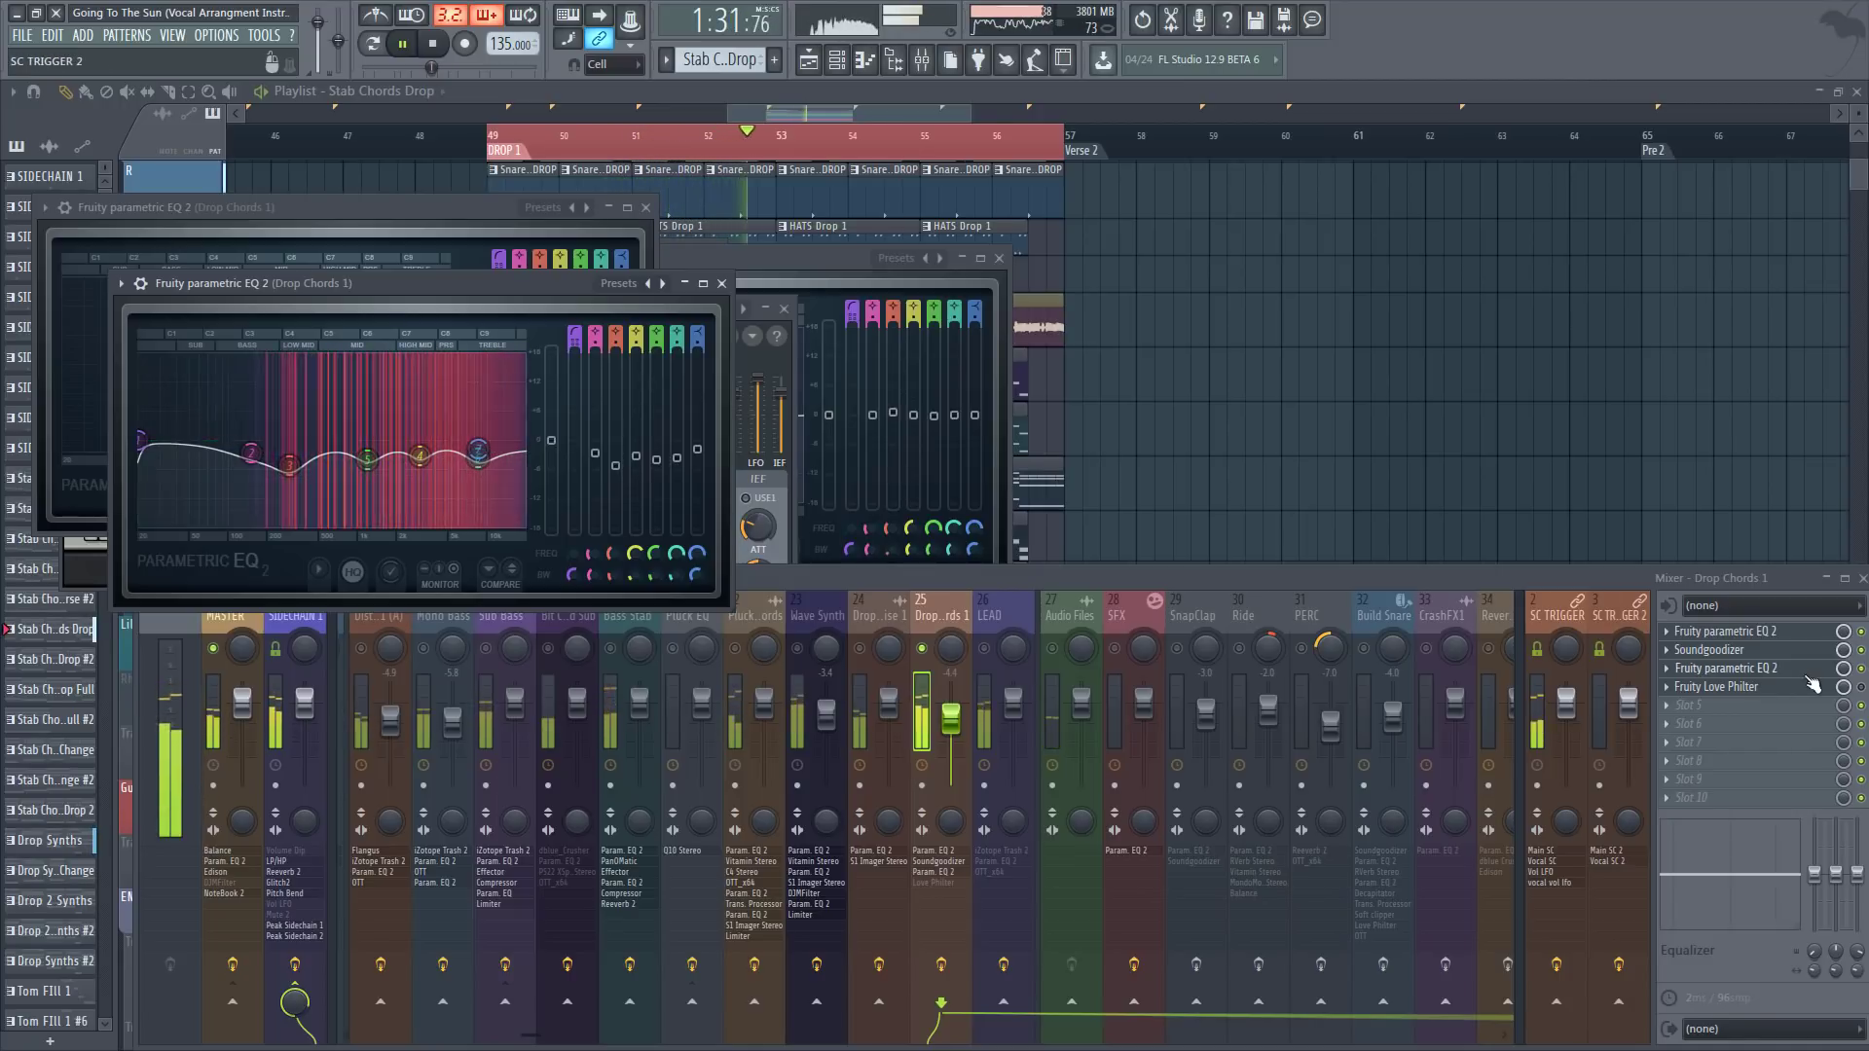
left_click(1862, 688)
Step: Audition Drop Chords 1 together with Wave Synth, and add Drop Noise 1 to the soloed channels
left_click(797, 648)
key("space")
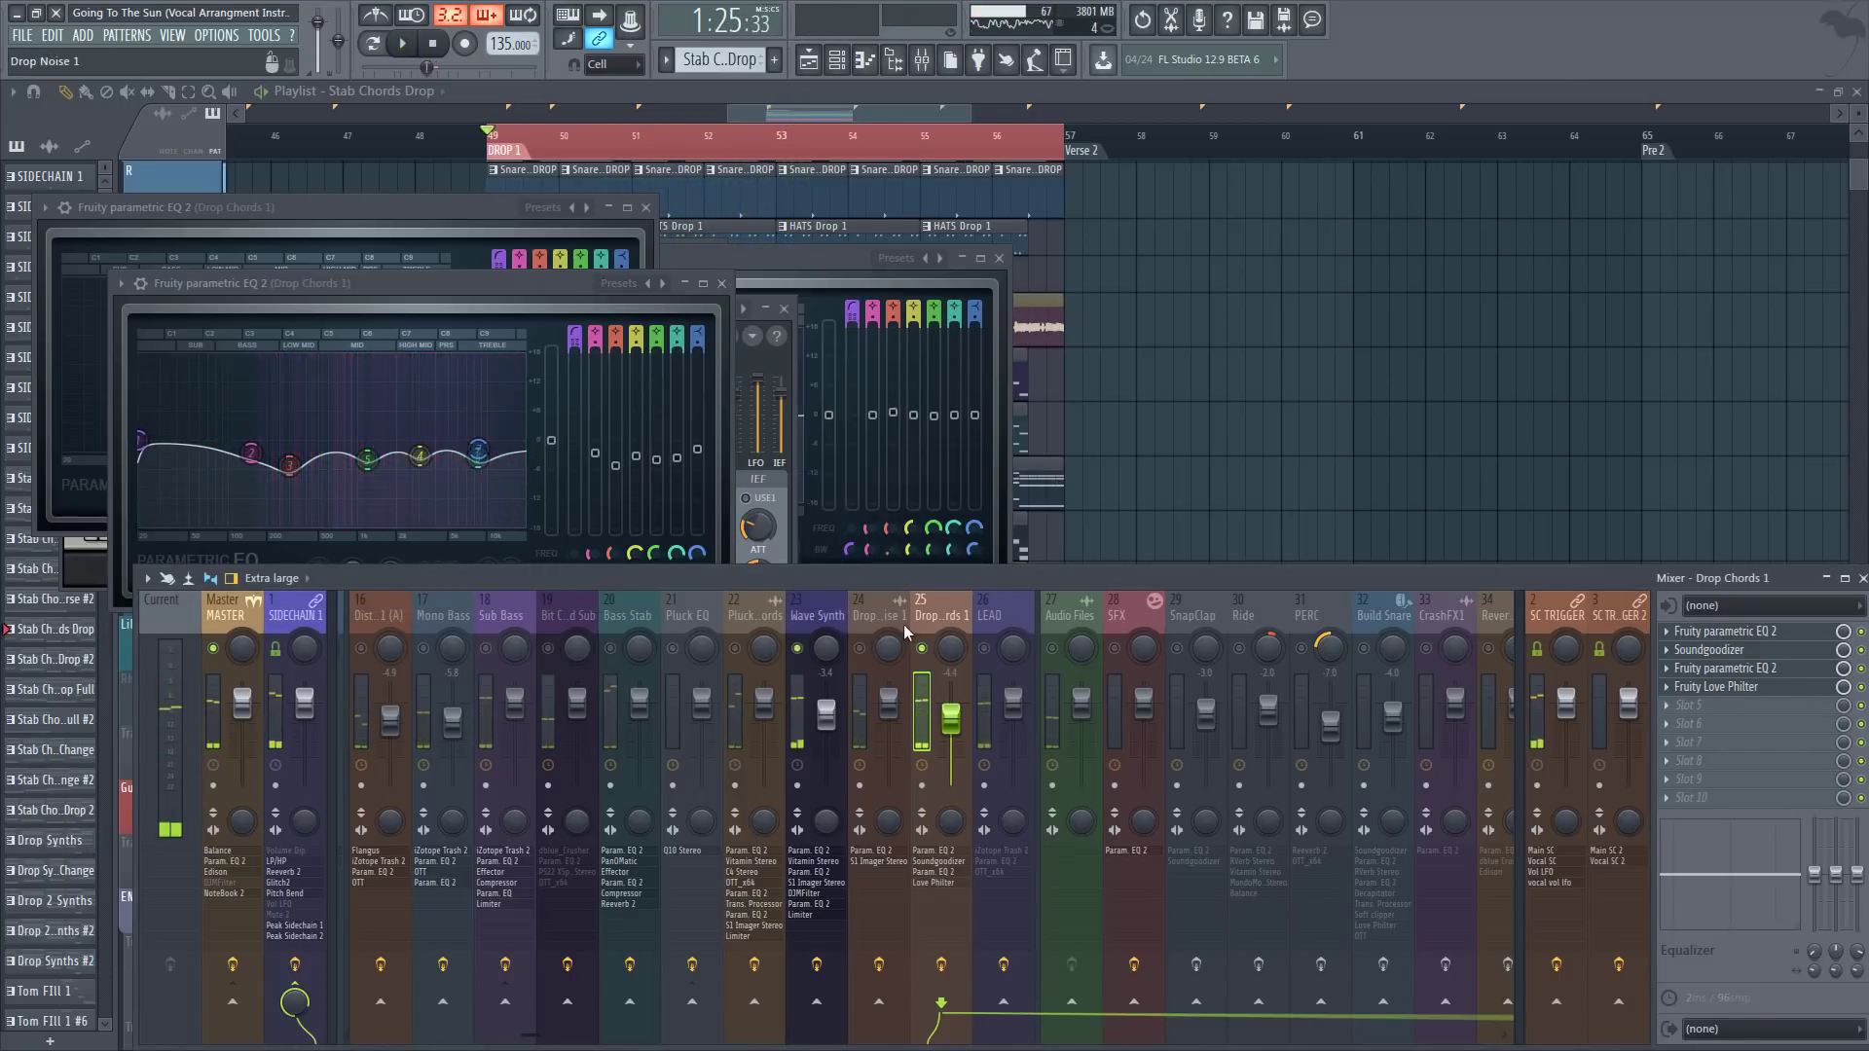
key("space")
key("space")
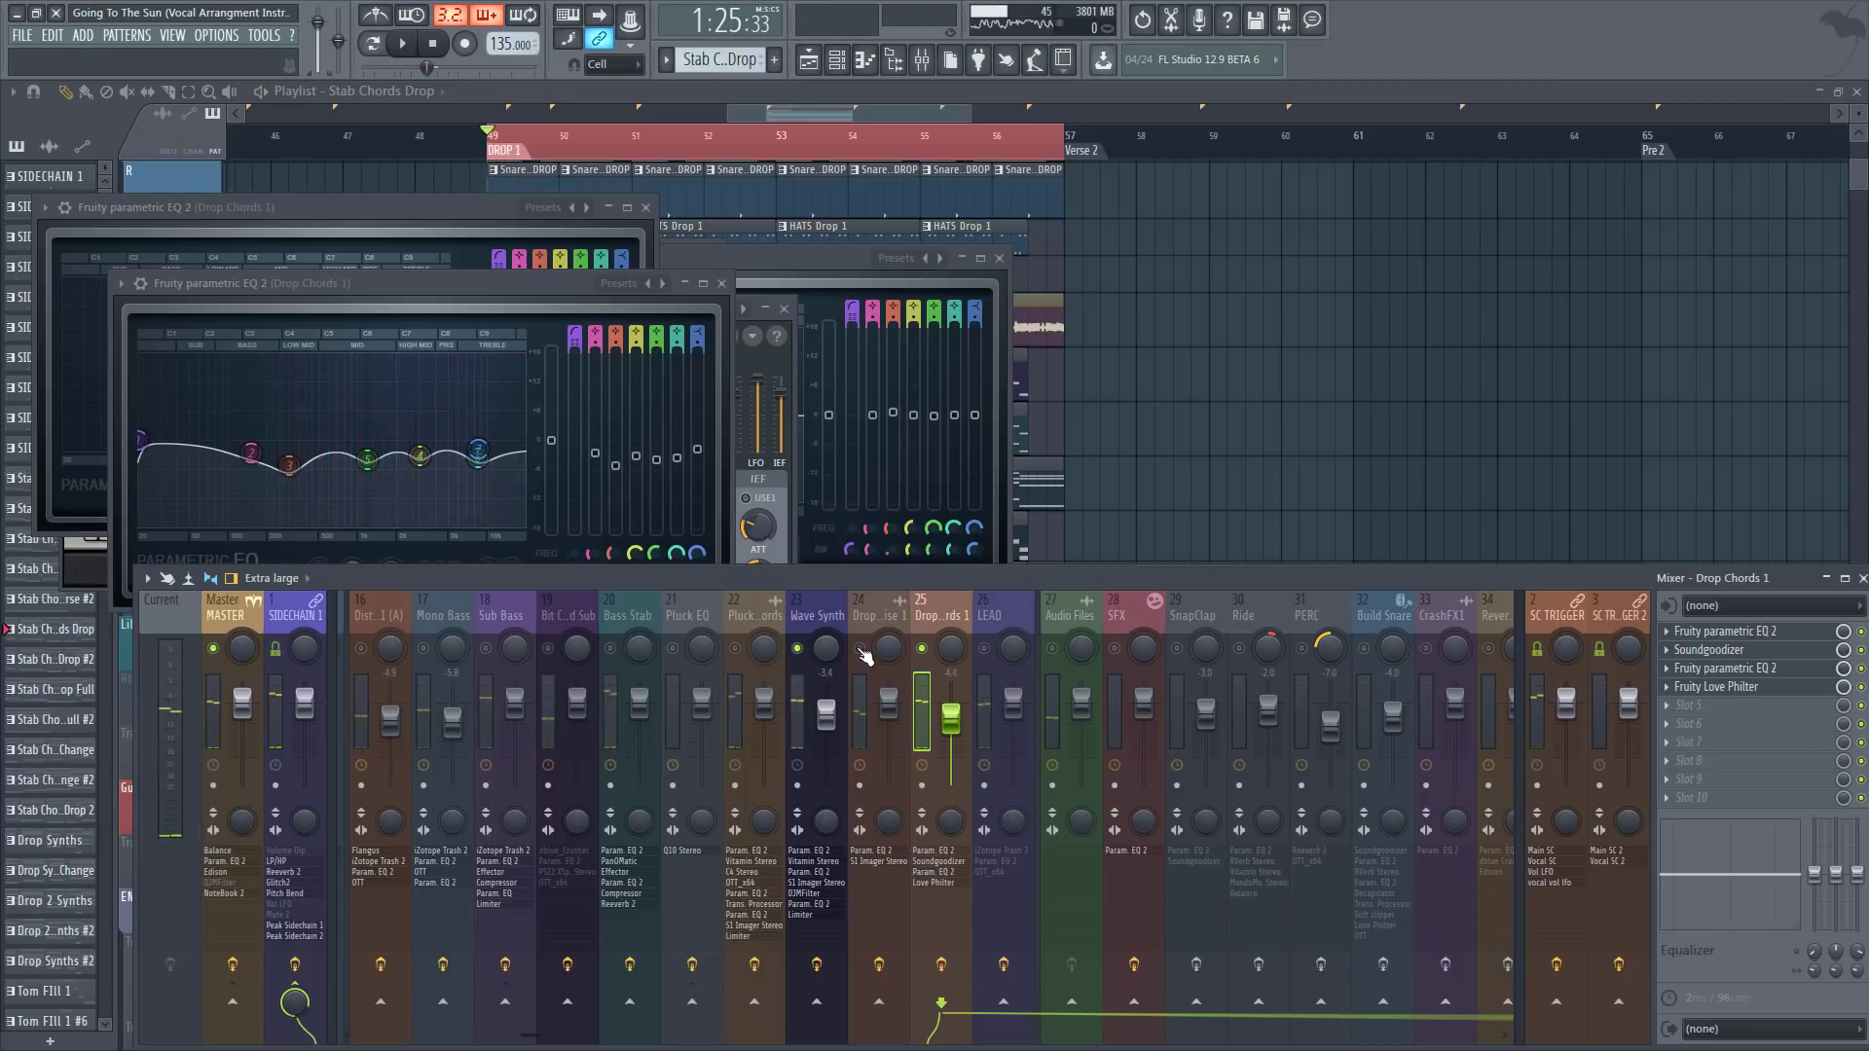
left_click(872, 628)
key("space")
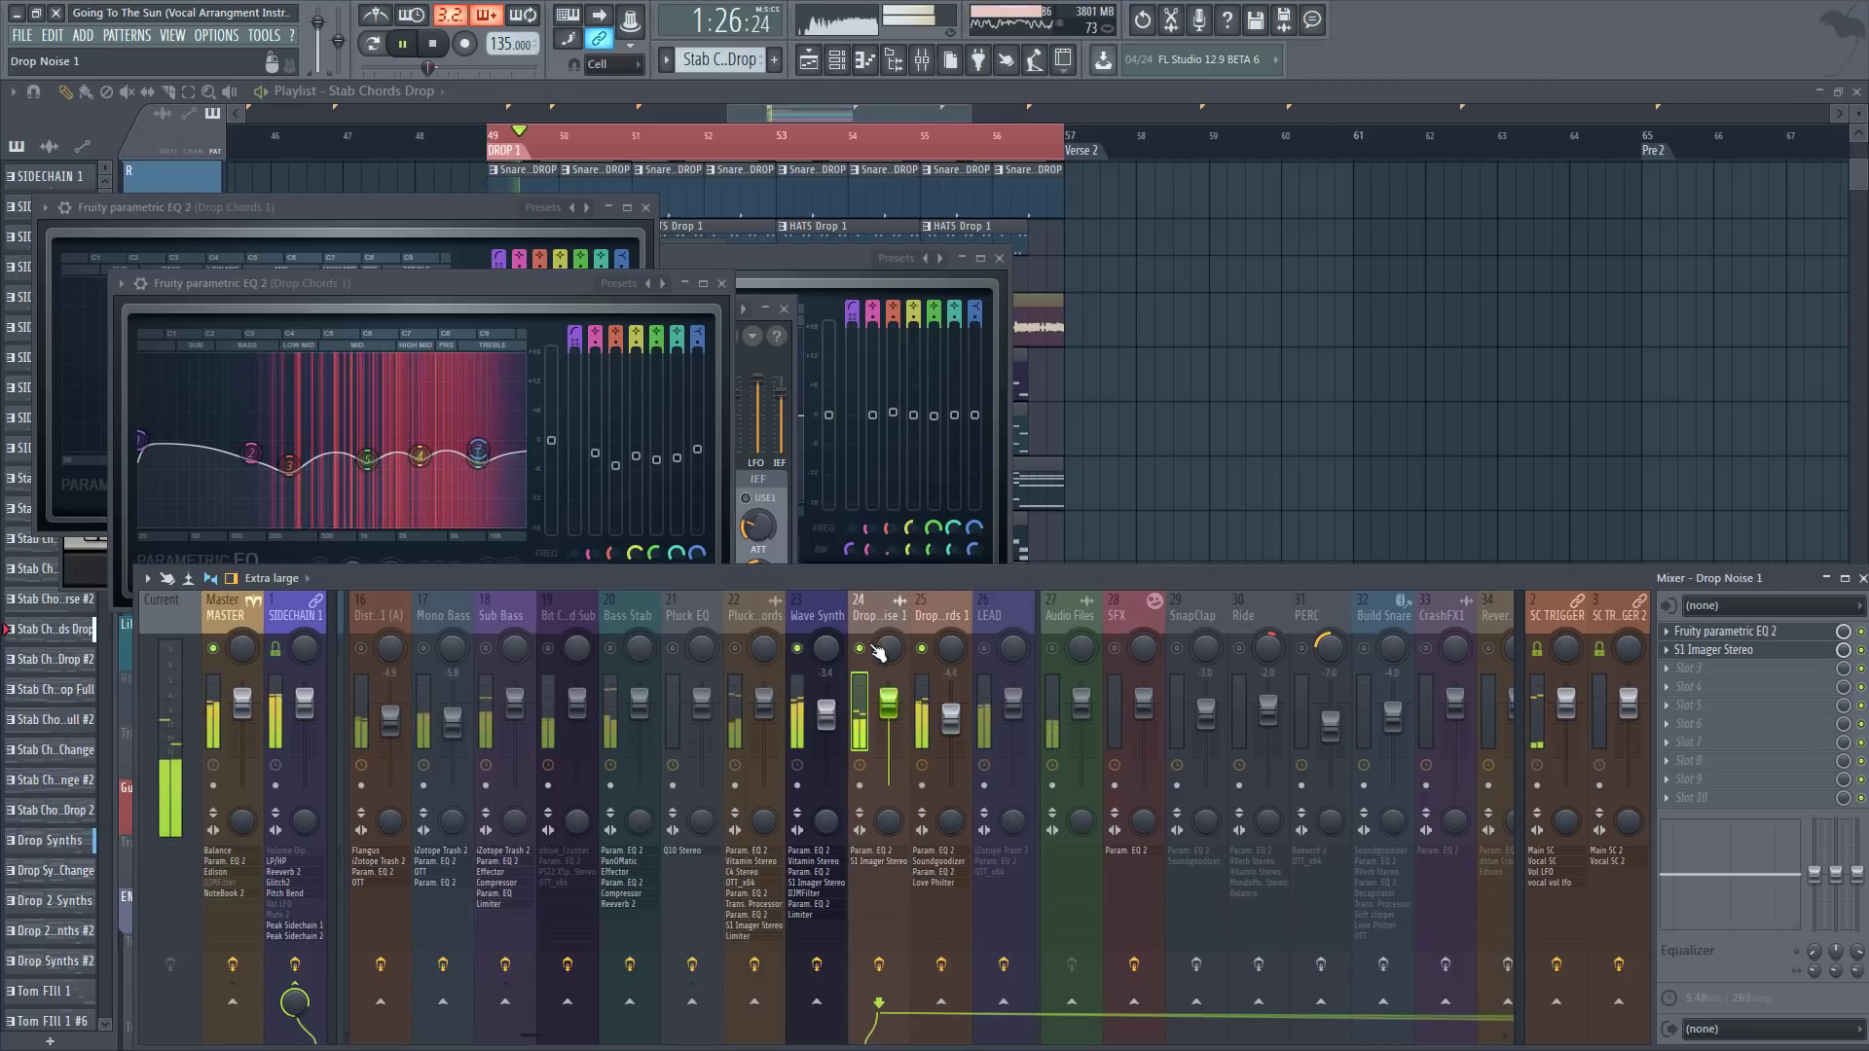
key("space")
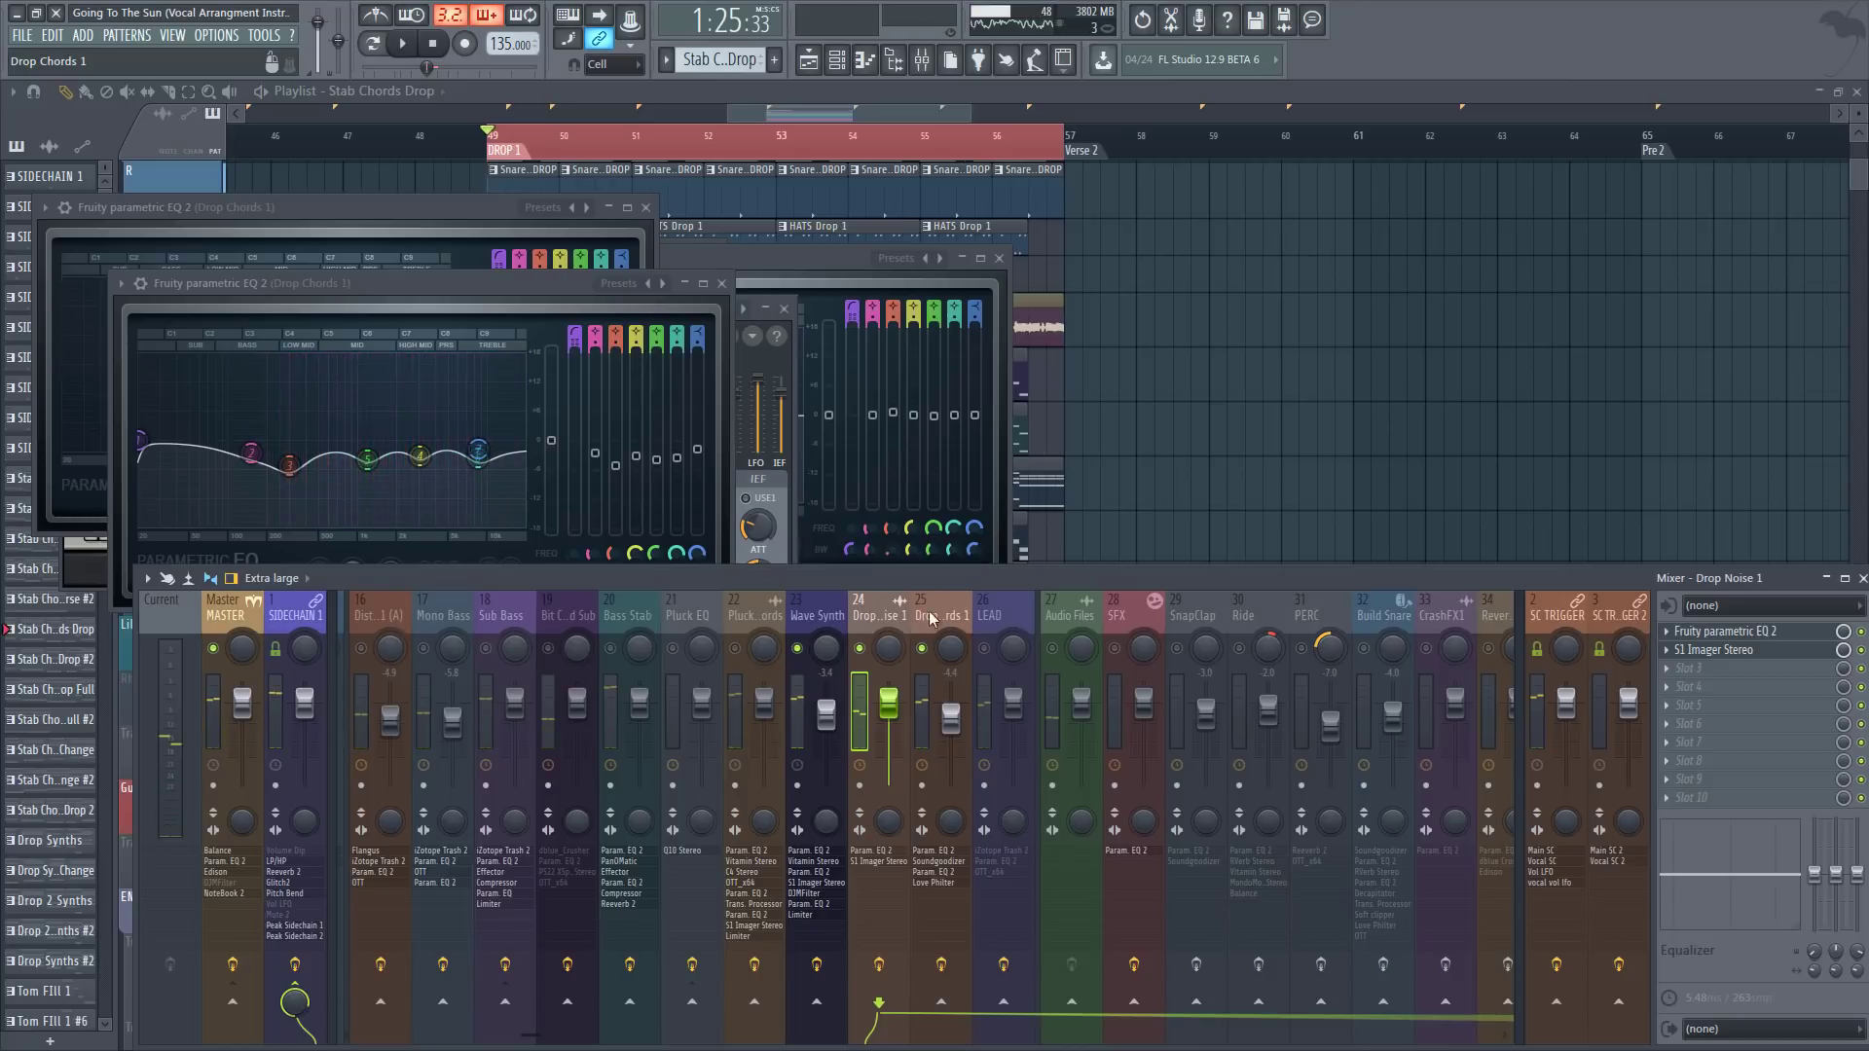
Step: Solo the LEAD channel with its effects enabled and examine the Stage 1 Saturate types in iZotope Trash 2
scroll(929, 614, "right", 3)
left_click(810, 672)
key("space")
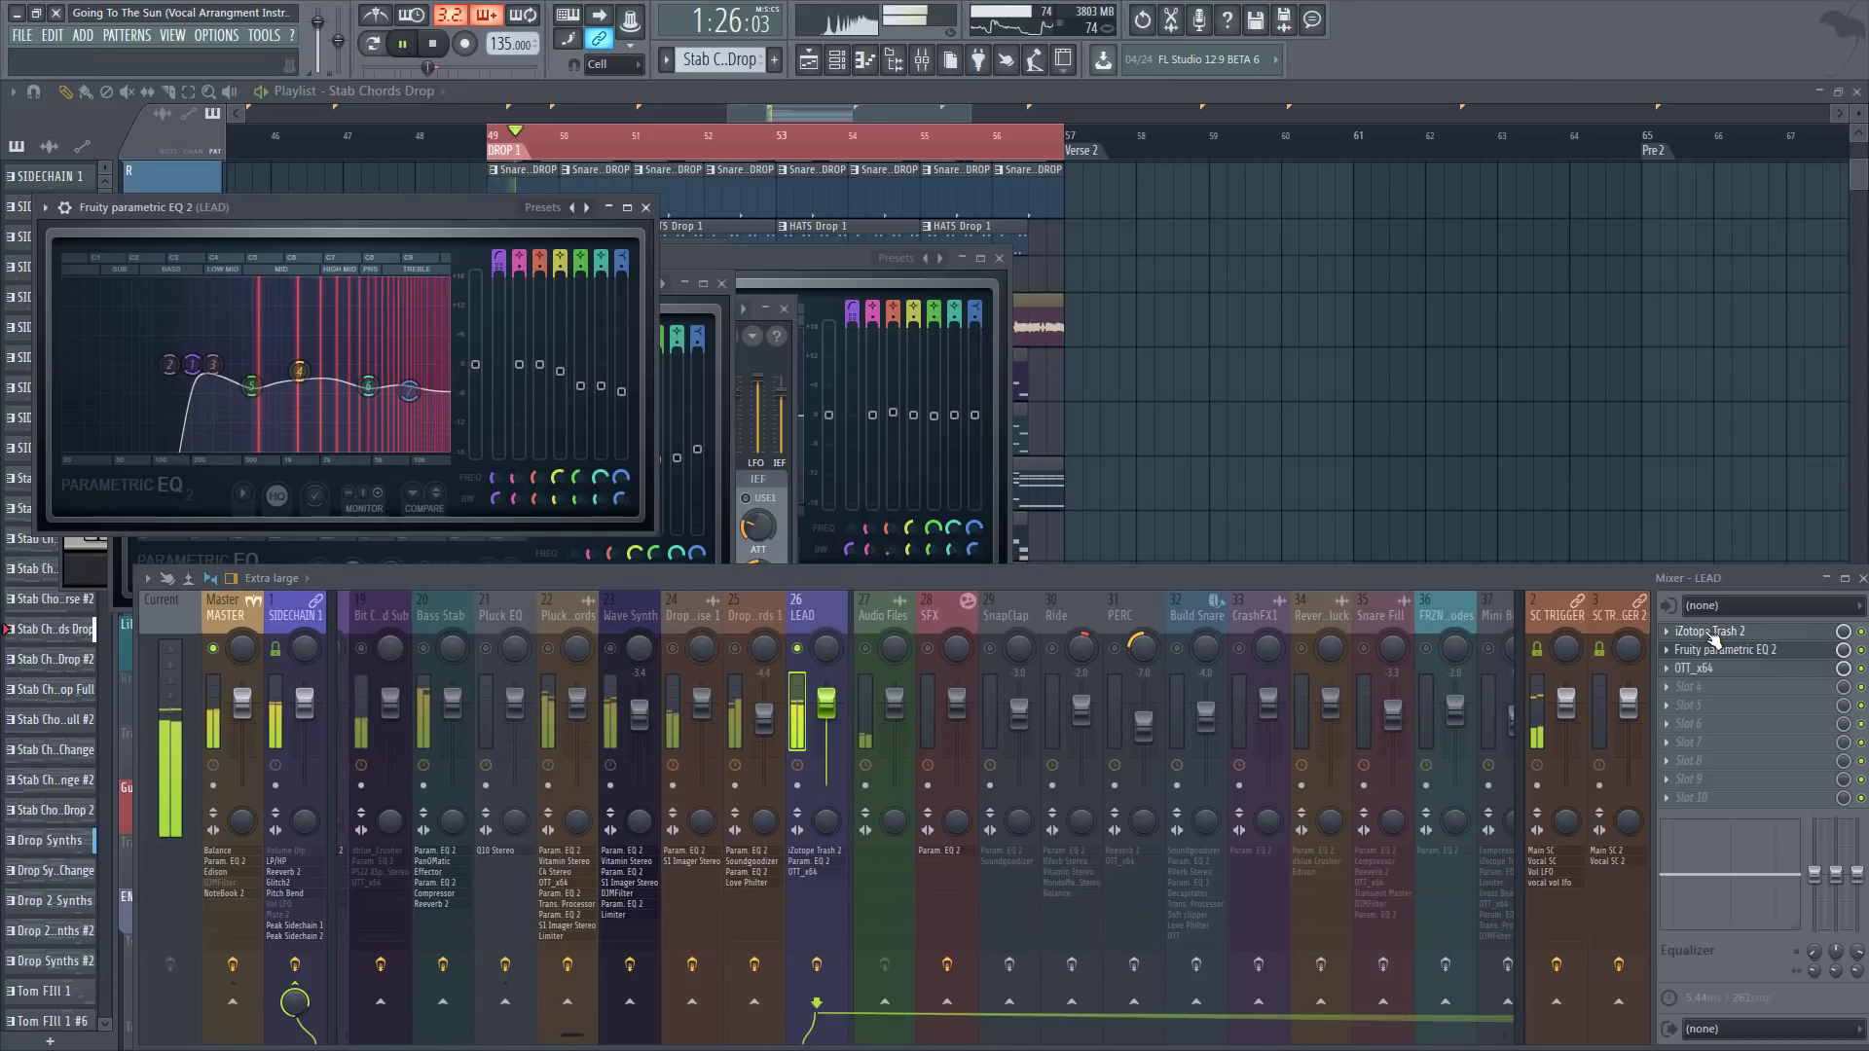
left_click(1709, 631)
left_click(1235, 588)
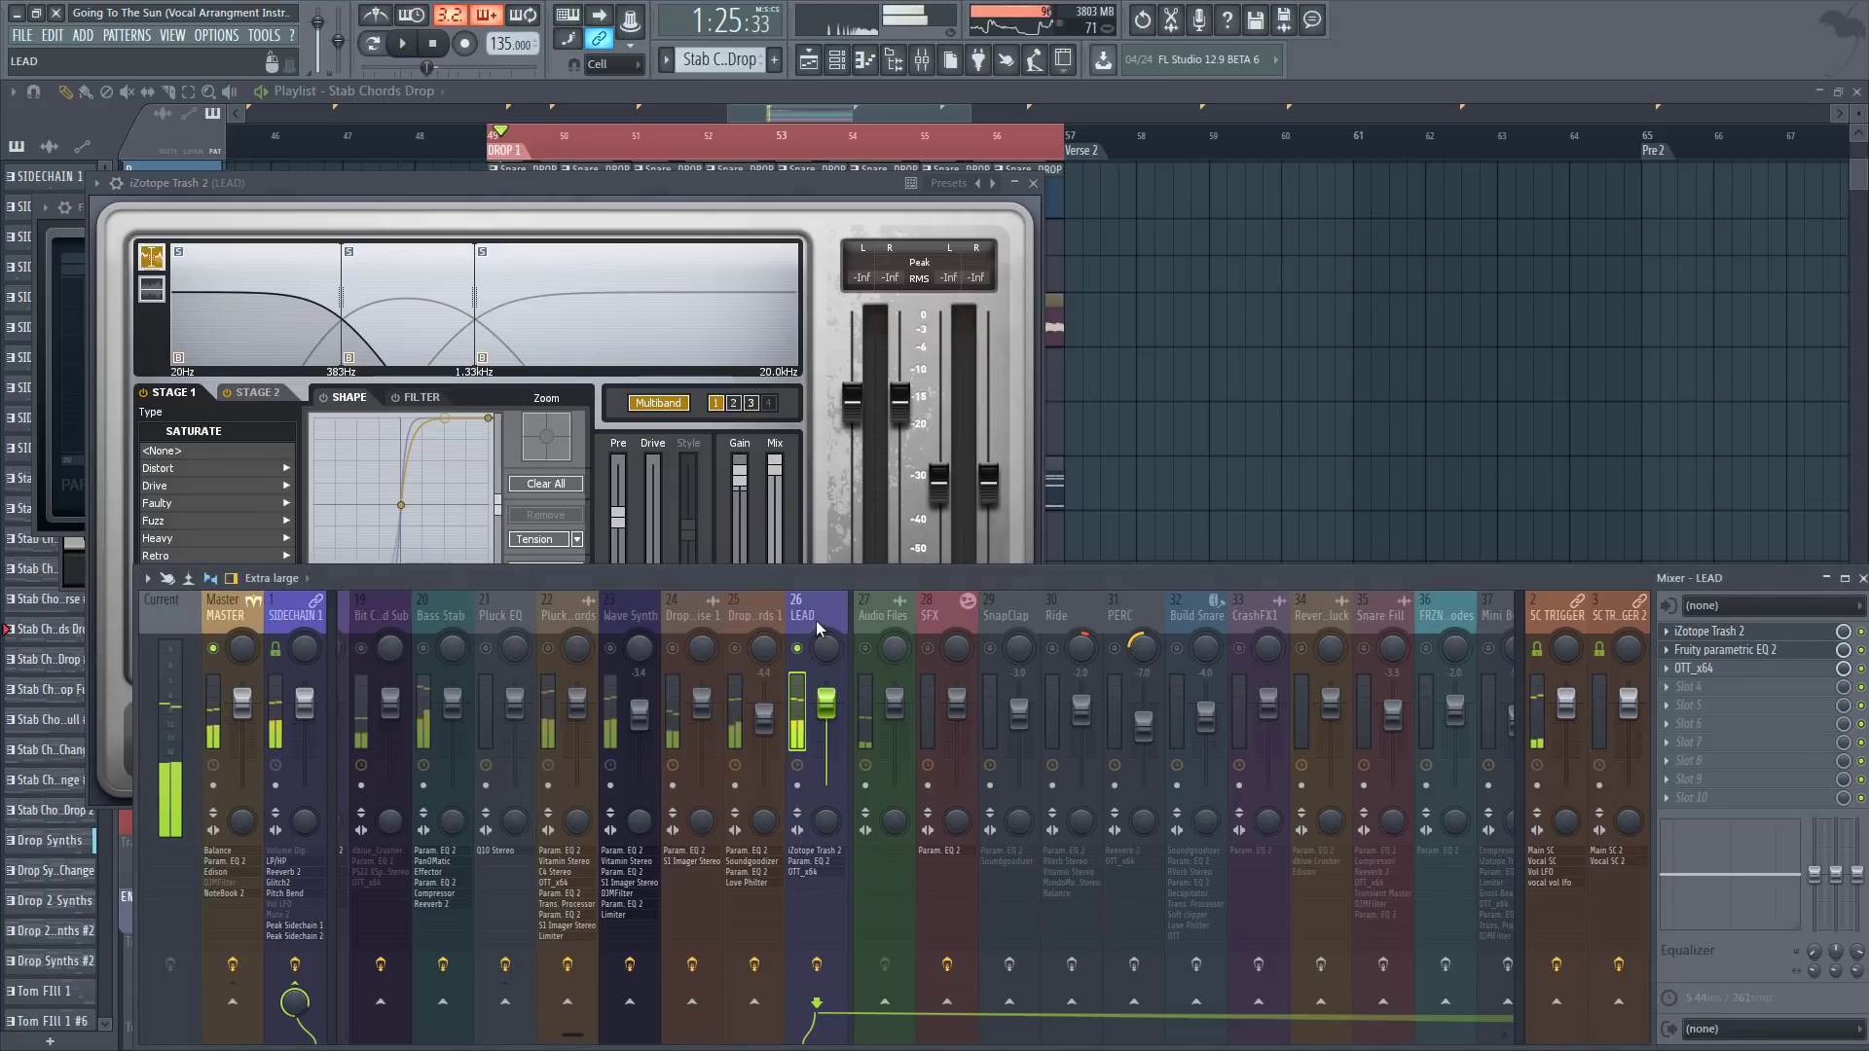
left_click(441, 216)
left_click(180, 574)
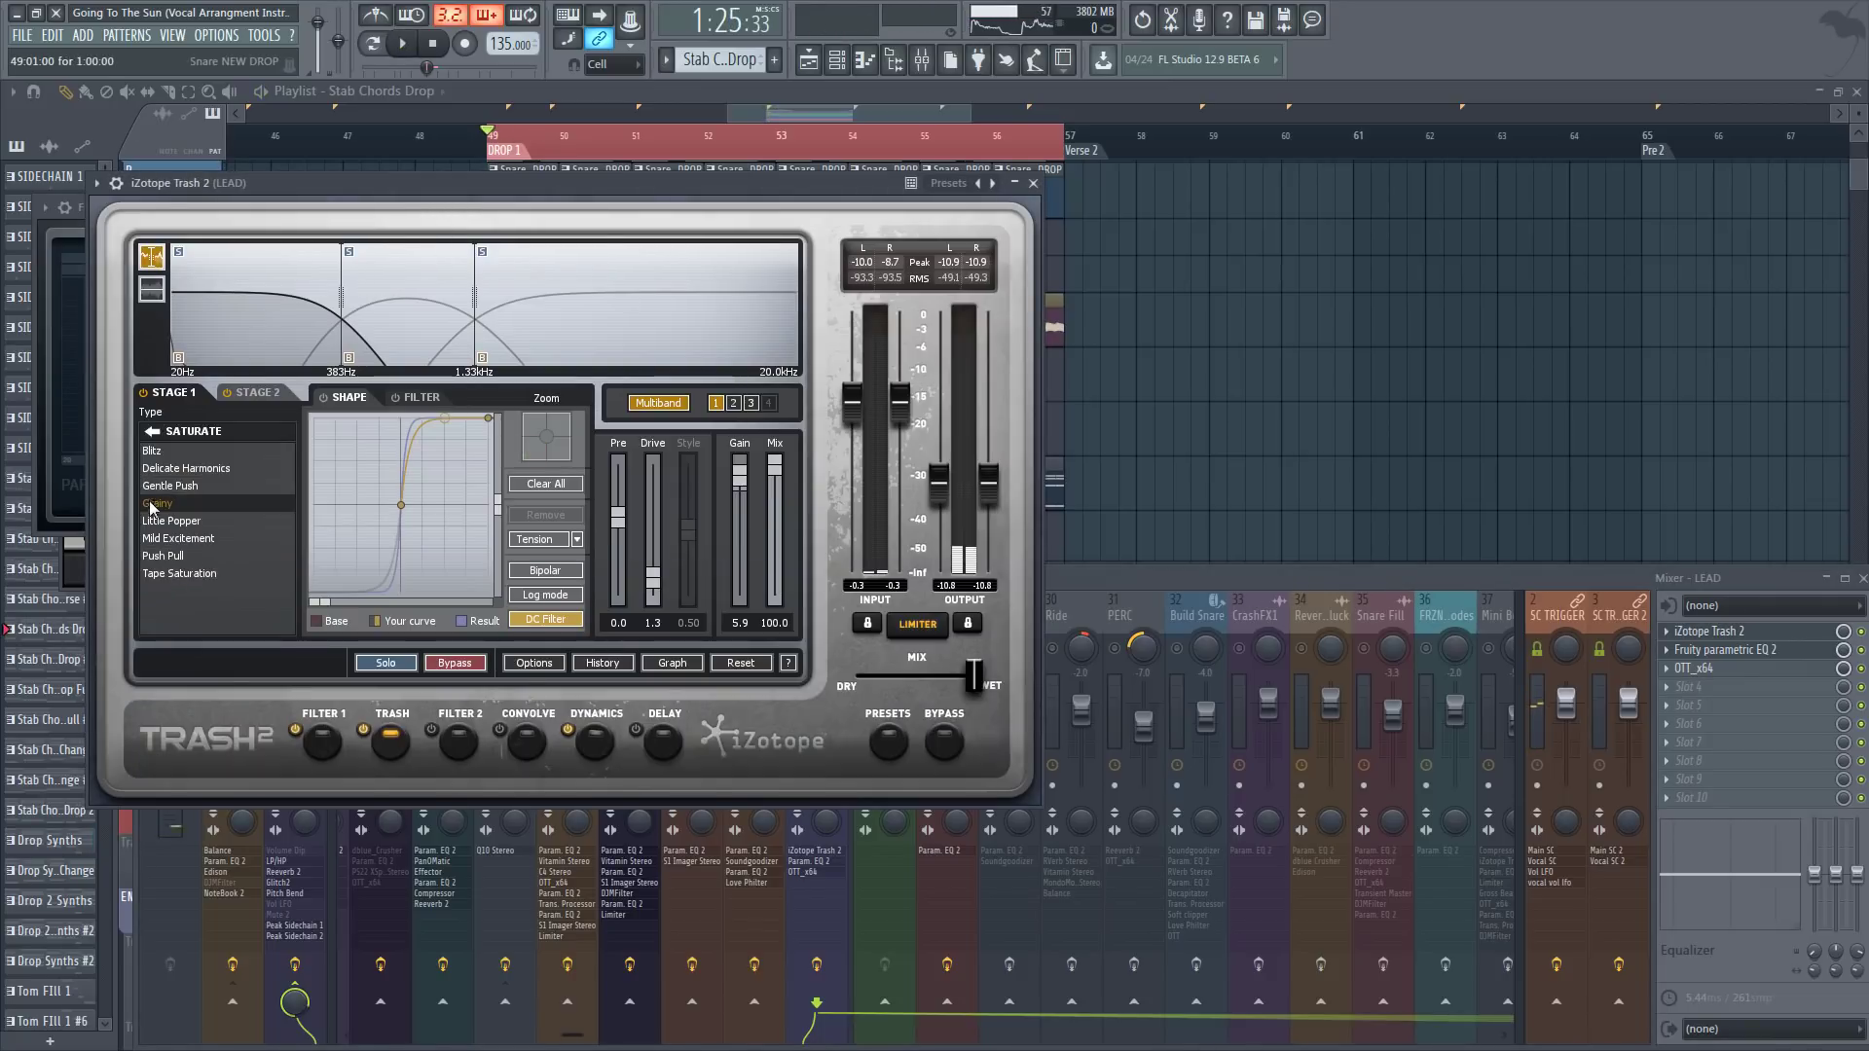
Step: Open Fruity parametric EQ 2 on the LEAD channel and audition it during playback
left_click(1847, 640)
left_click(1754, 651)
left_click(1754, 651)
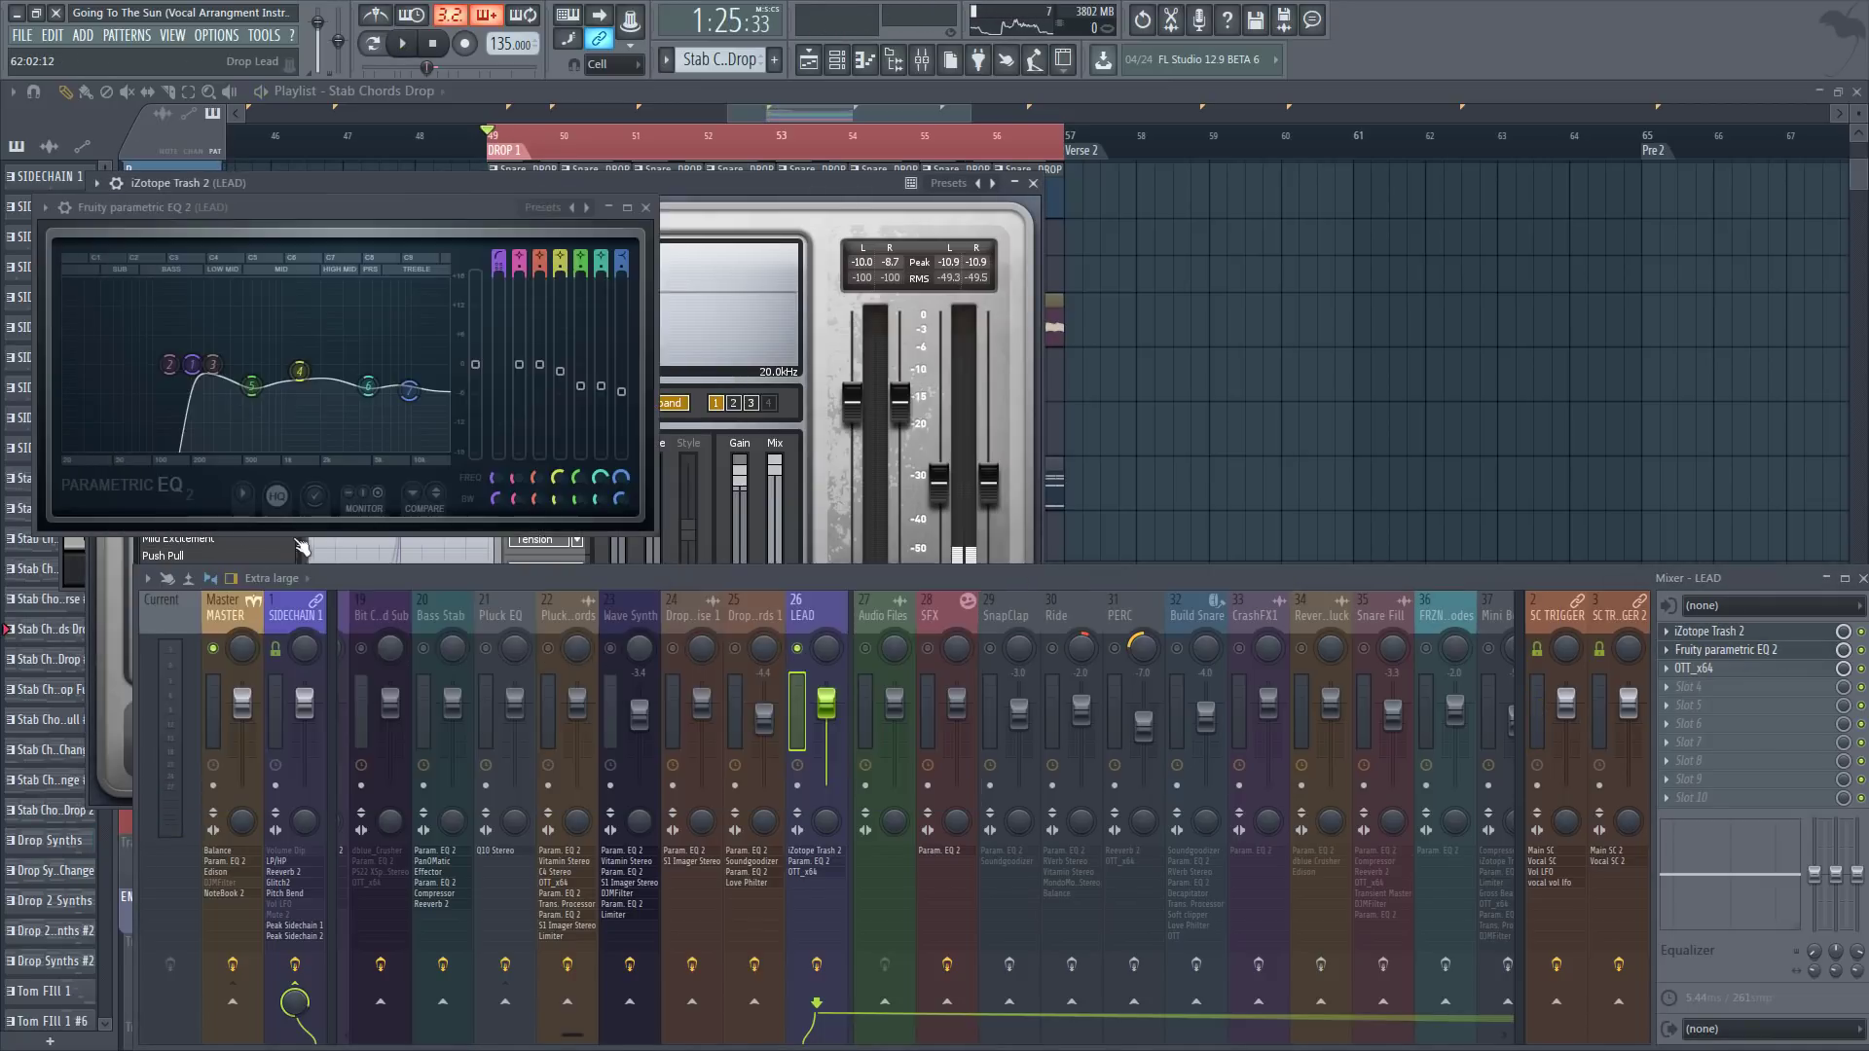
key("space")
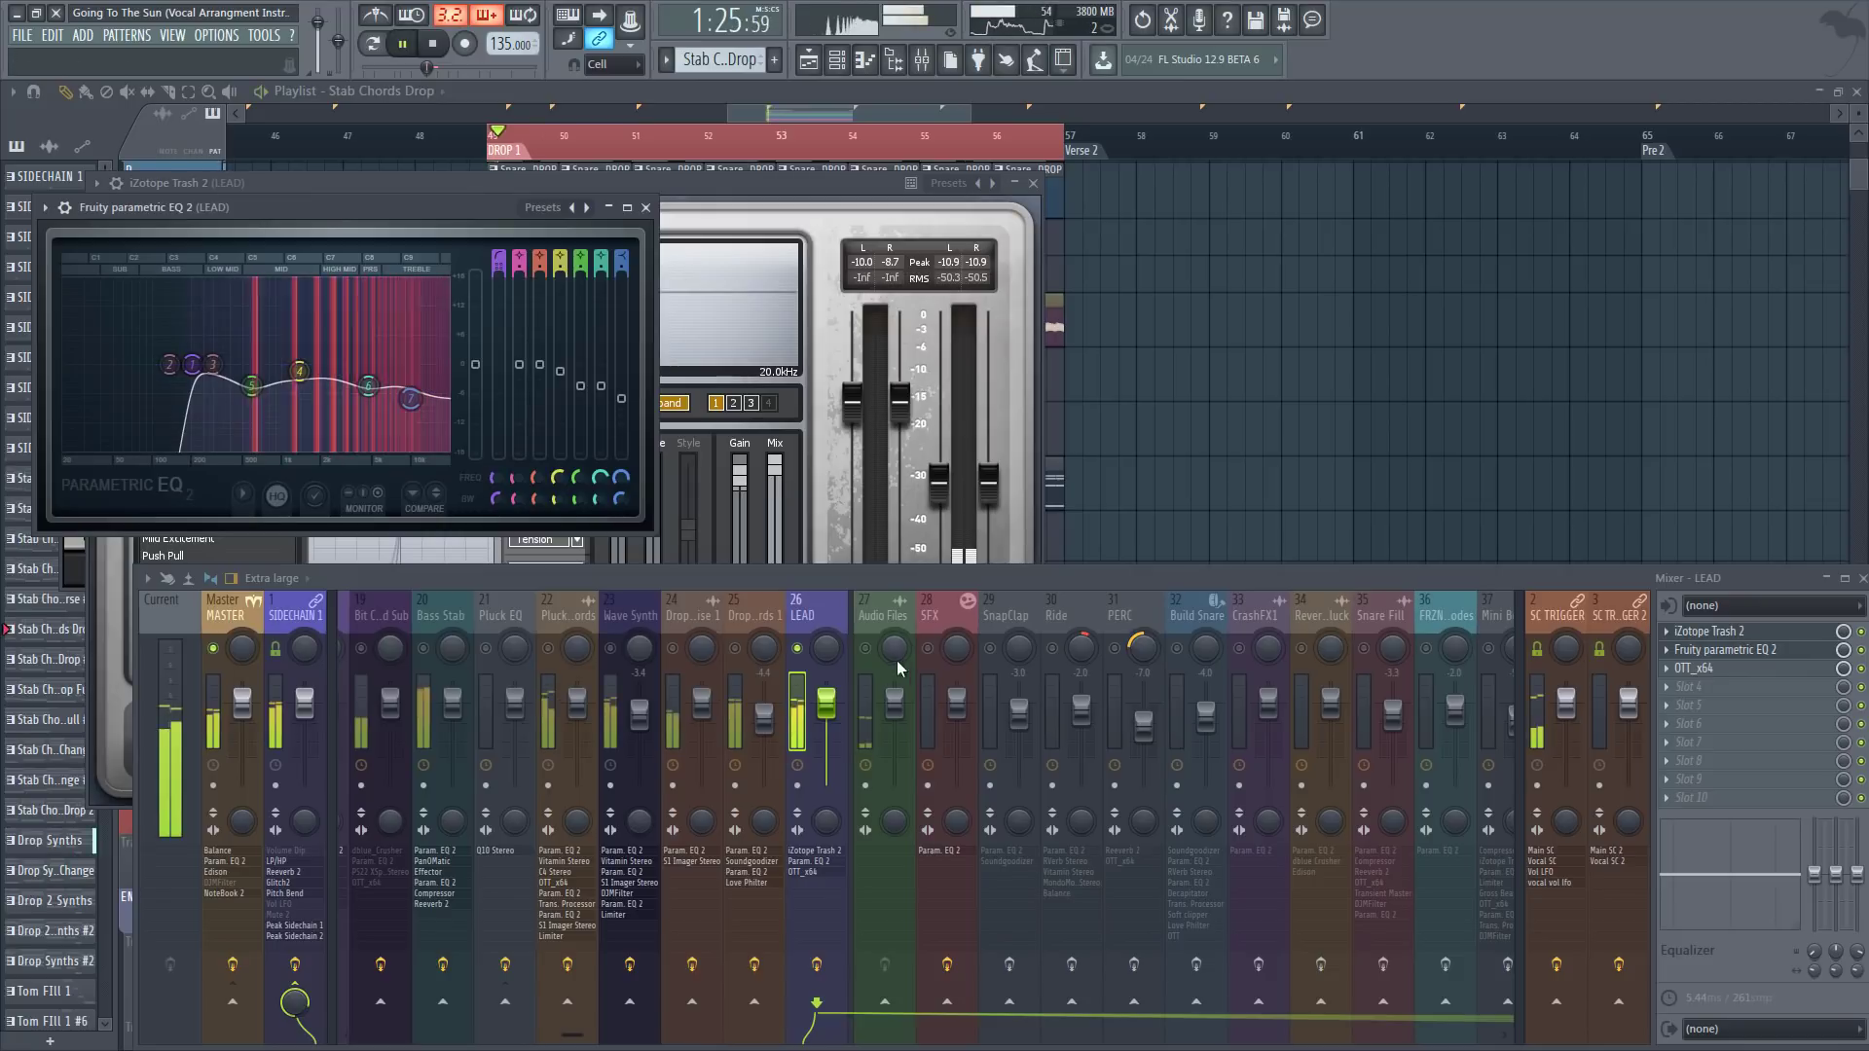
Step: Audition LEAD together with Wave Synth, Drop Noise 1 and Drop Chords 1 from the start of DROP 1
key("space")
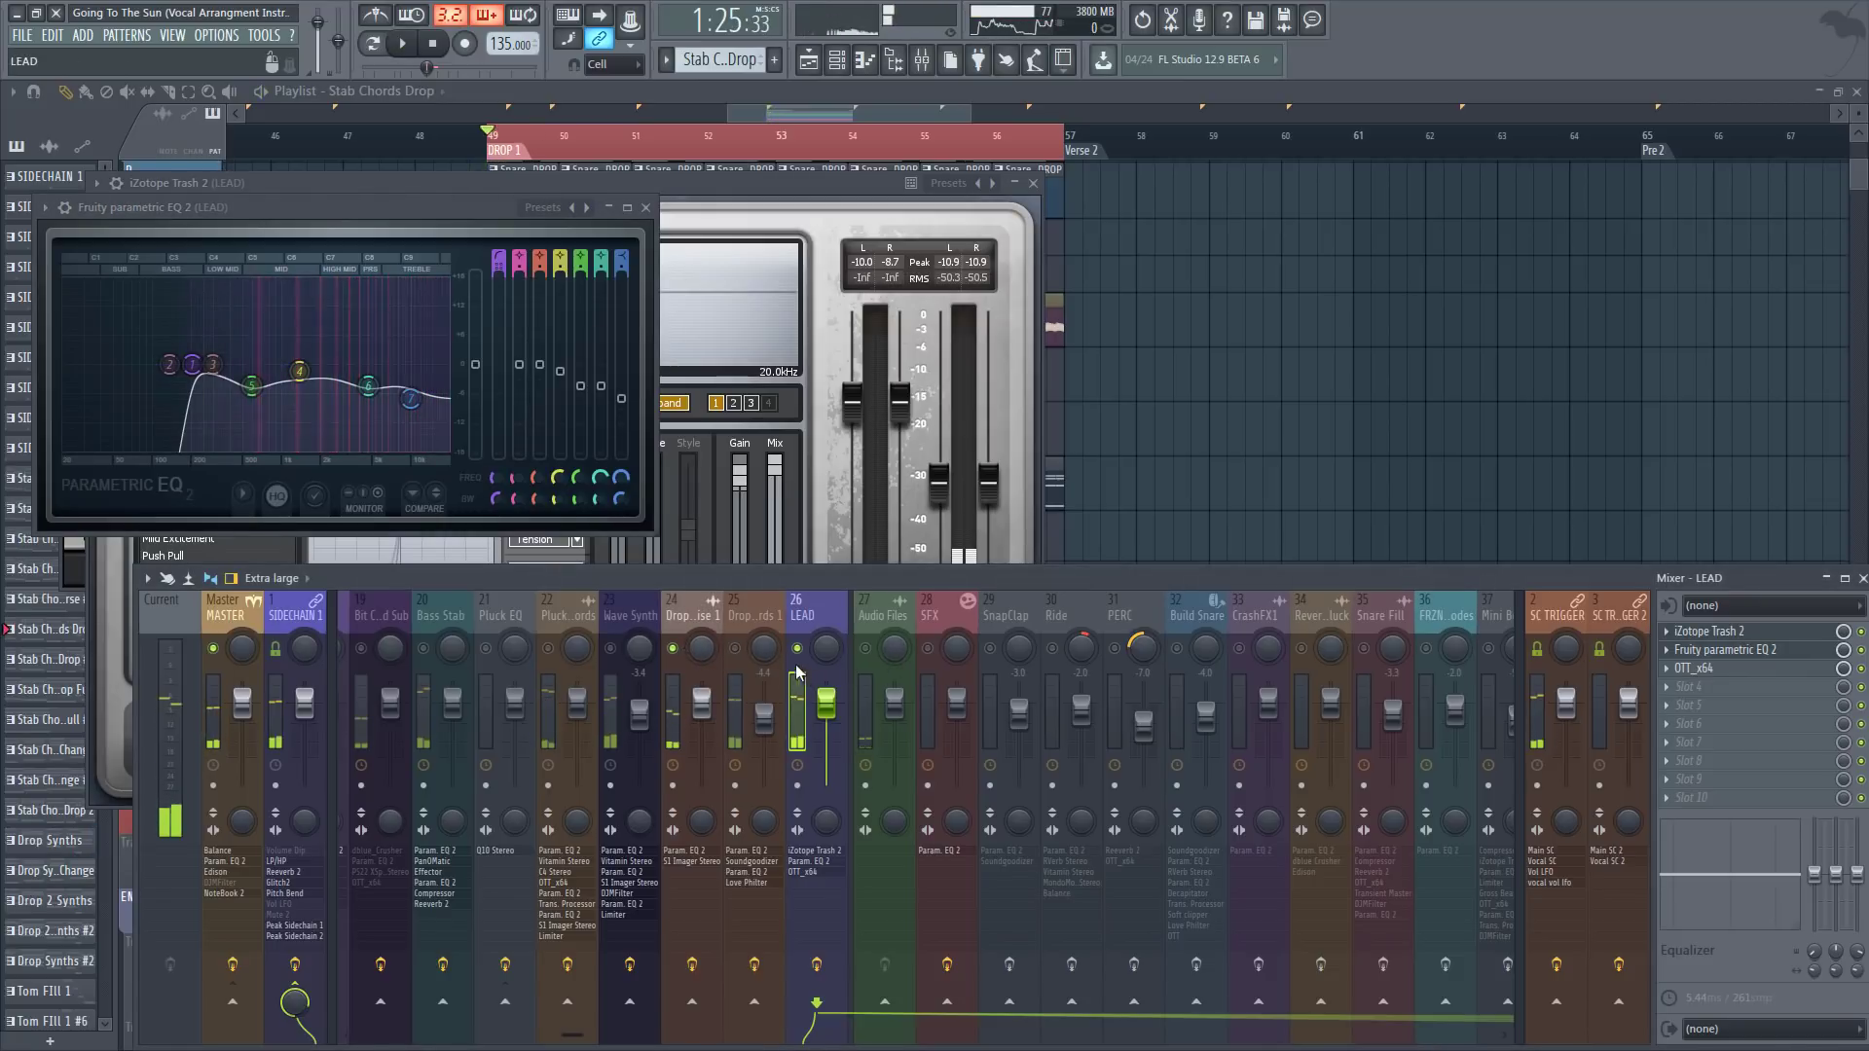
key("space")
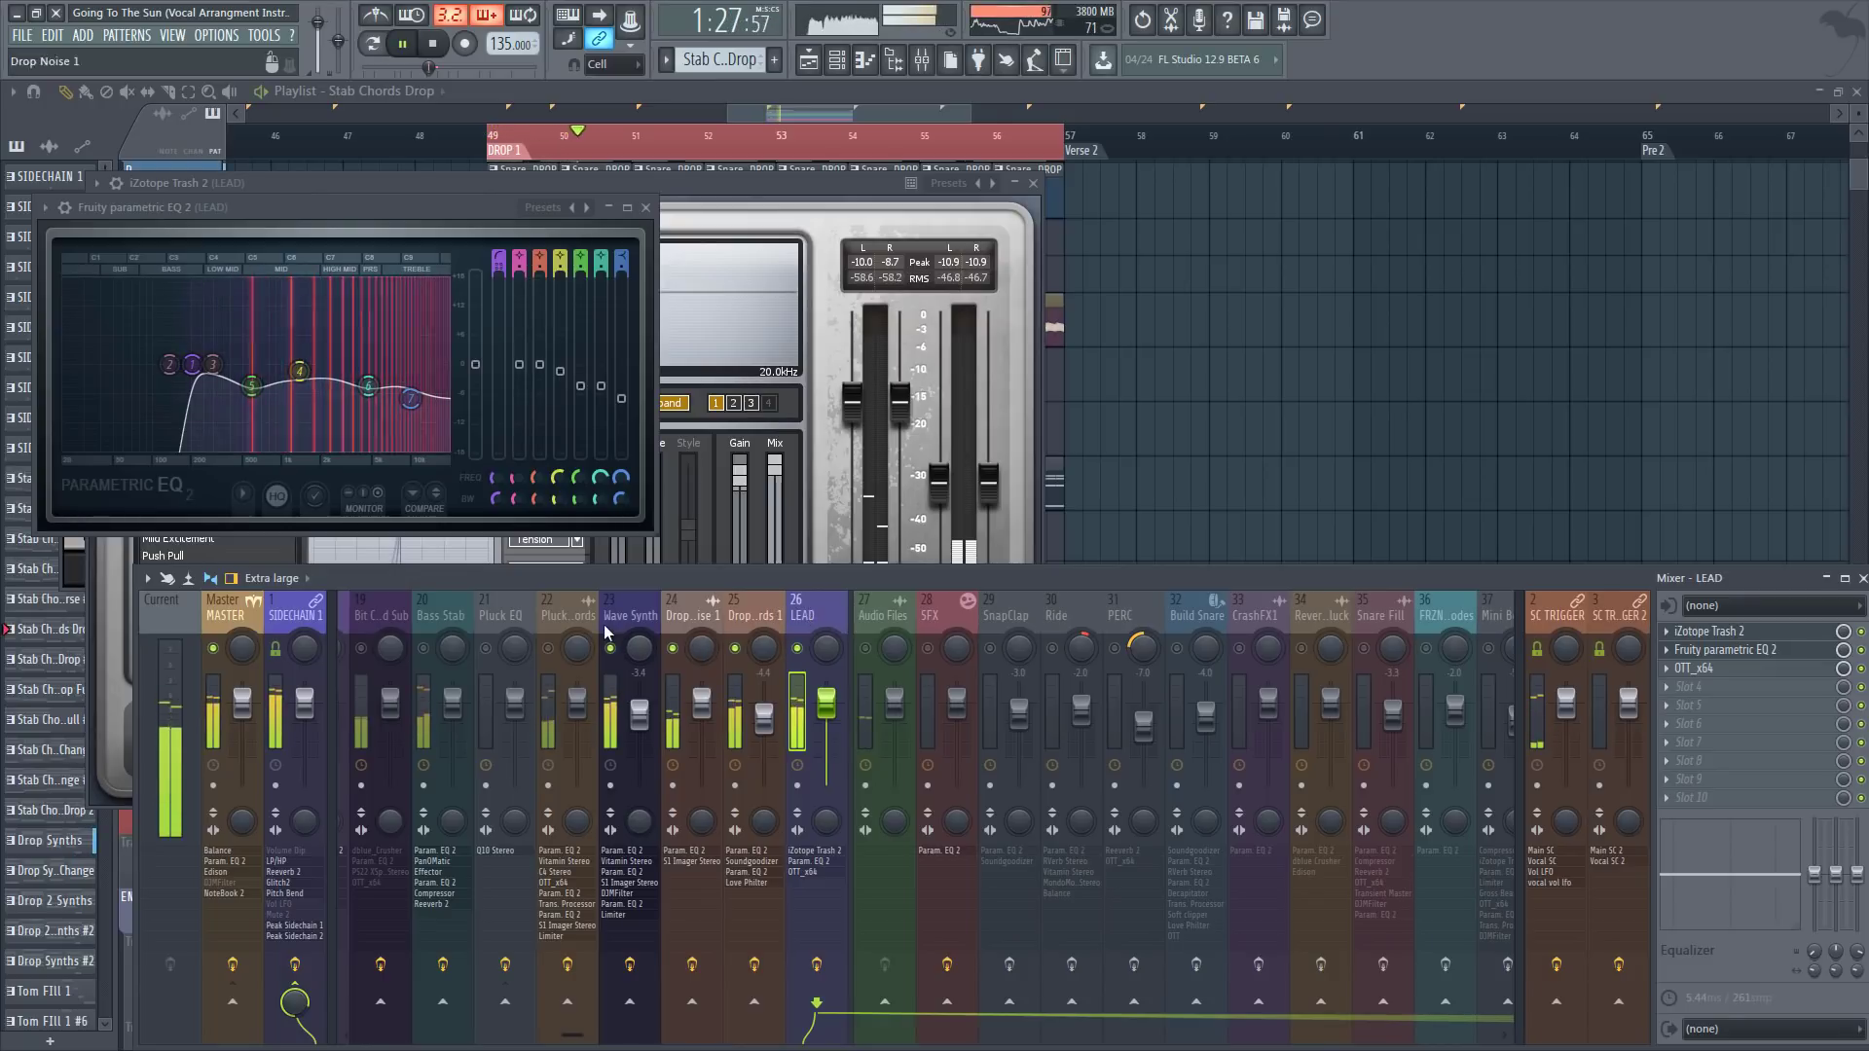
key("space")
Step: Solo the VOCAL CHOPS playlist track and play it with the Lead Vox FX mixer channel selected
scroll(981, 615, "up", 6)
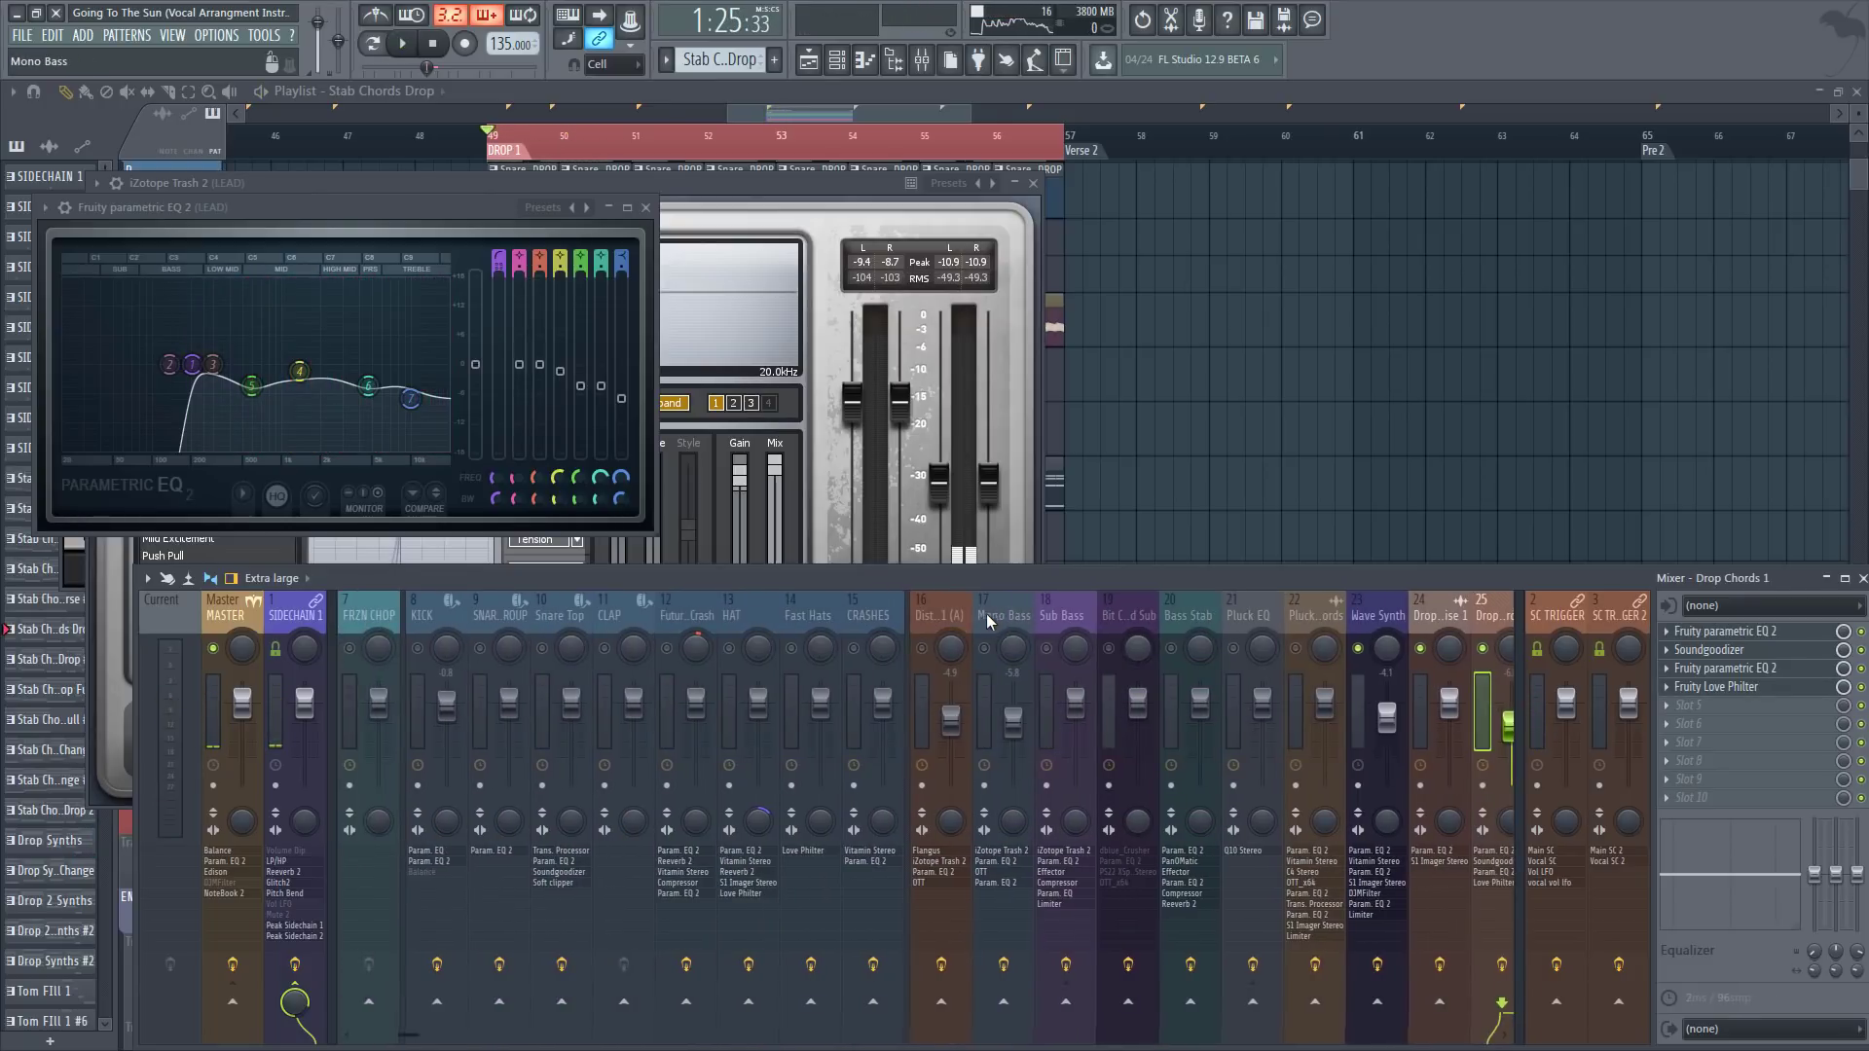
scroll(530, 623, "up", 3)
left_click(1205, 474)
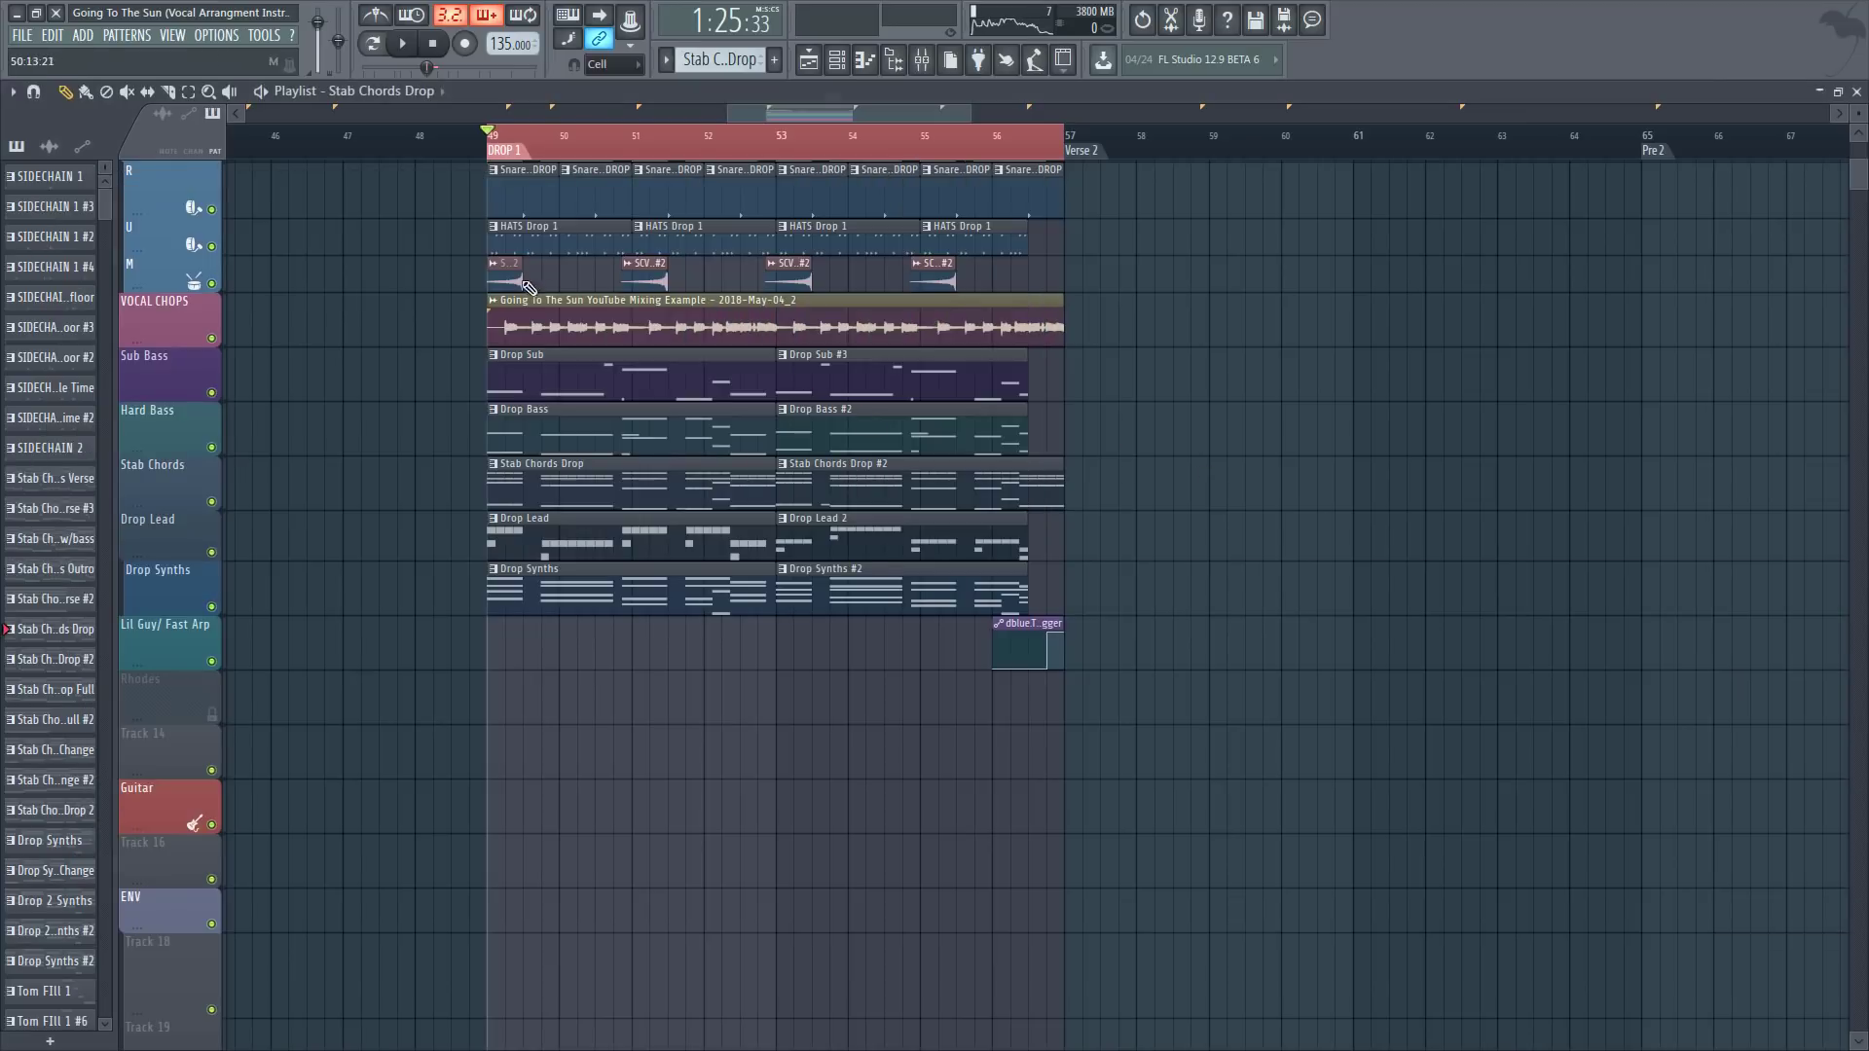
key("F9")
key("space")
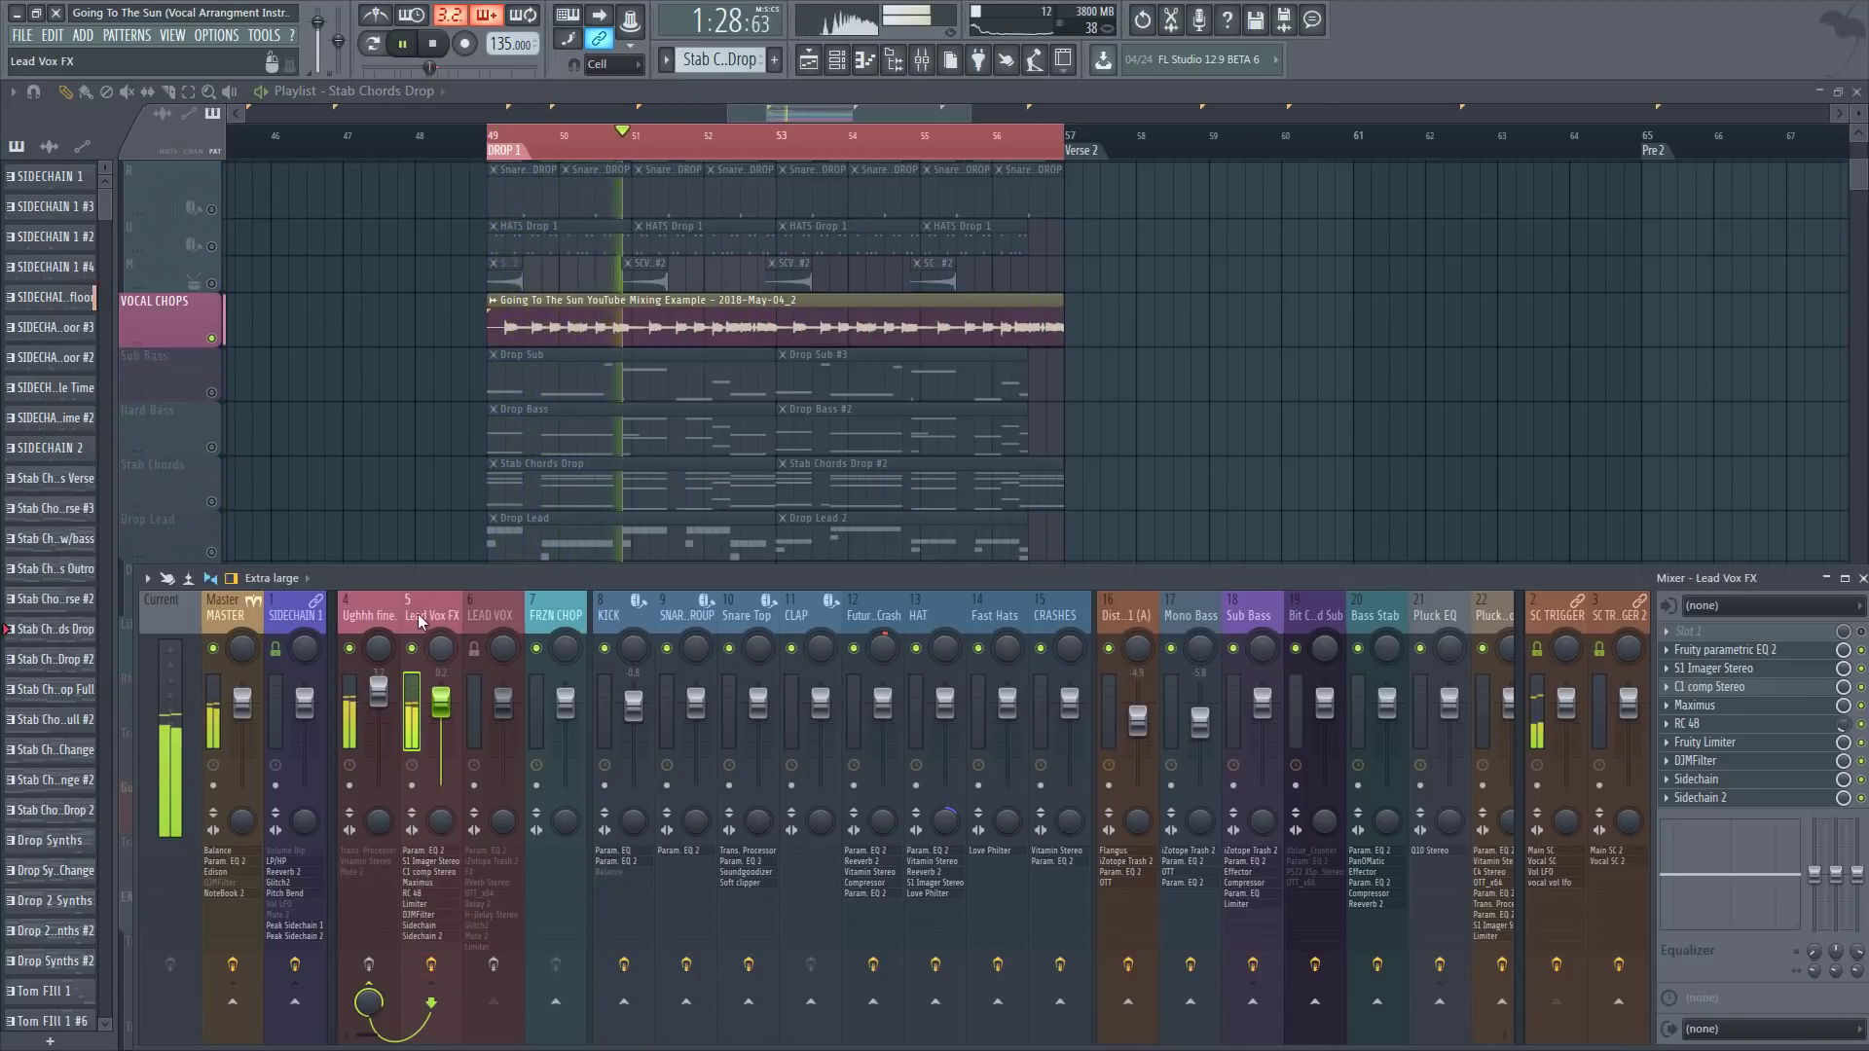
Step: Open S1 Imager Stereo and Fruity parametric EQ 2 on Lead Vox FX and examine the EQ bands
left_click(1774, 666)
left_click(1792, 652)
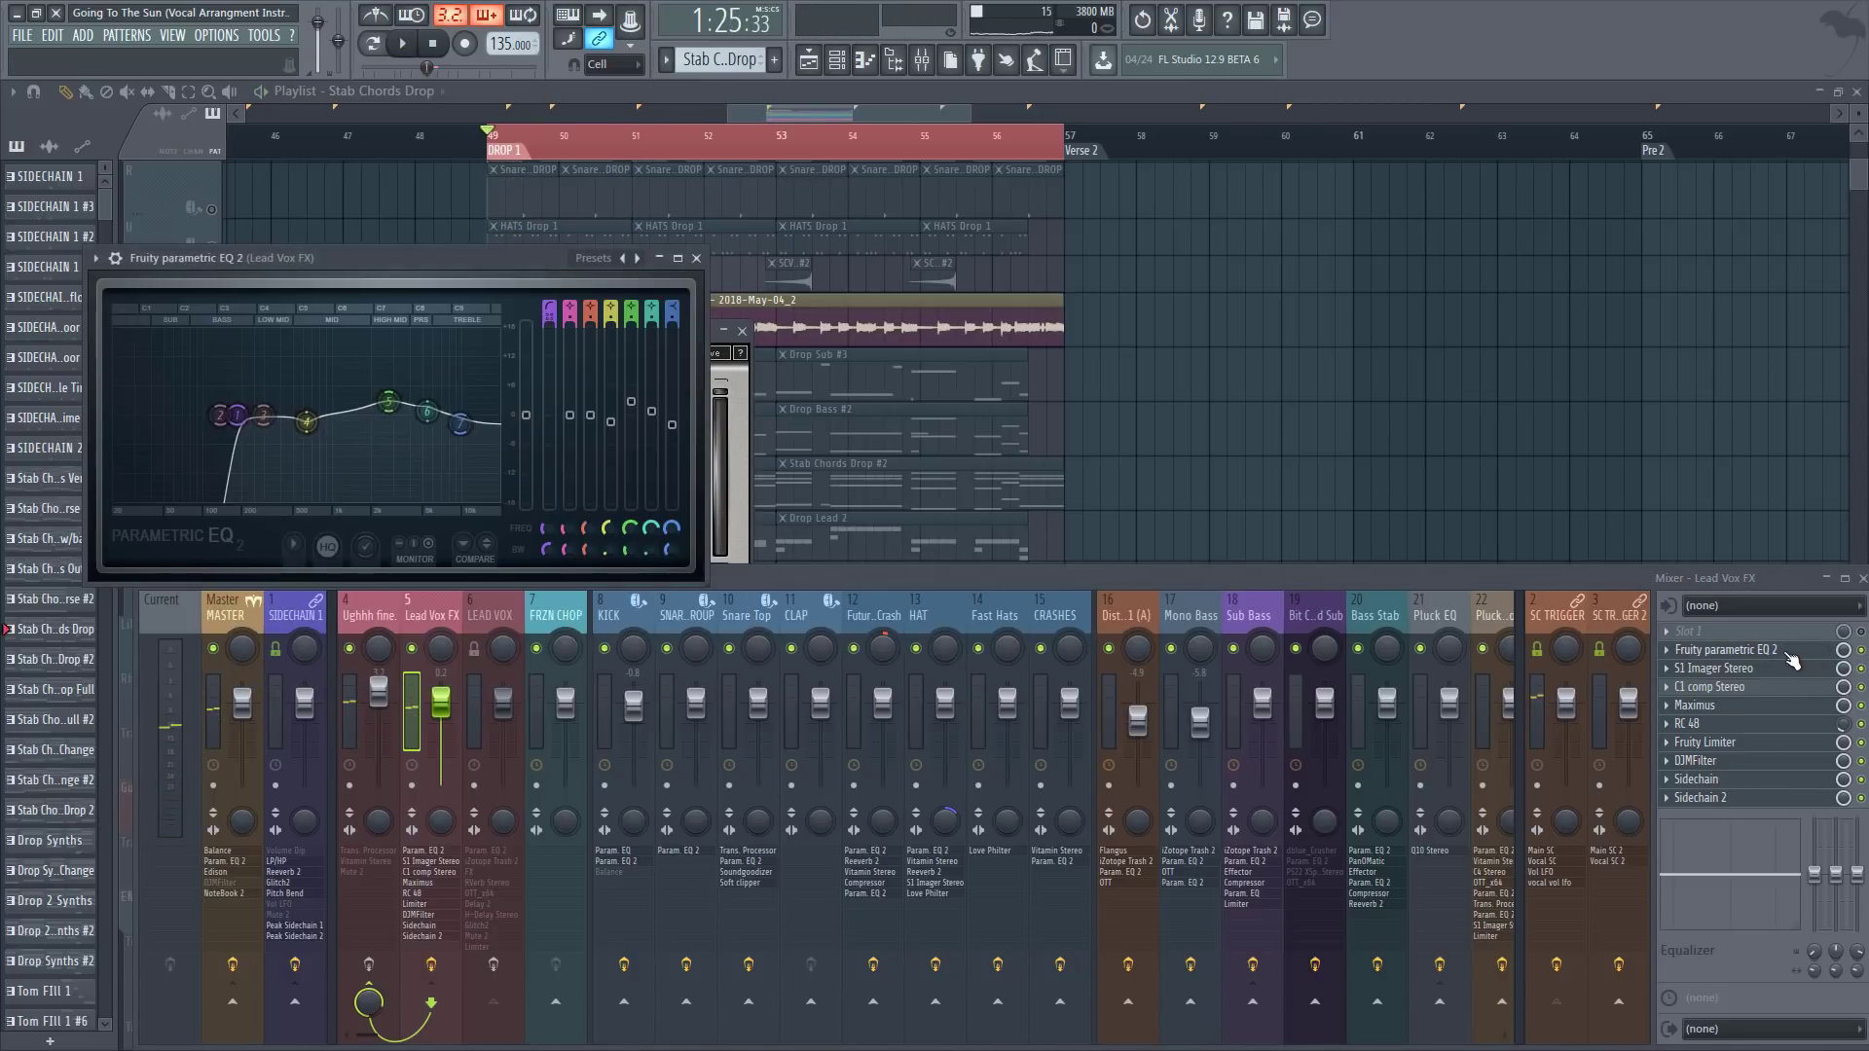
key("space")
left_click_drag(388, 401, 462, 418)
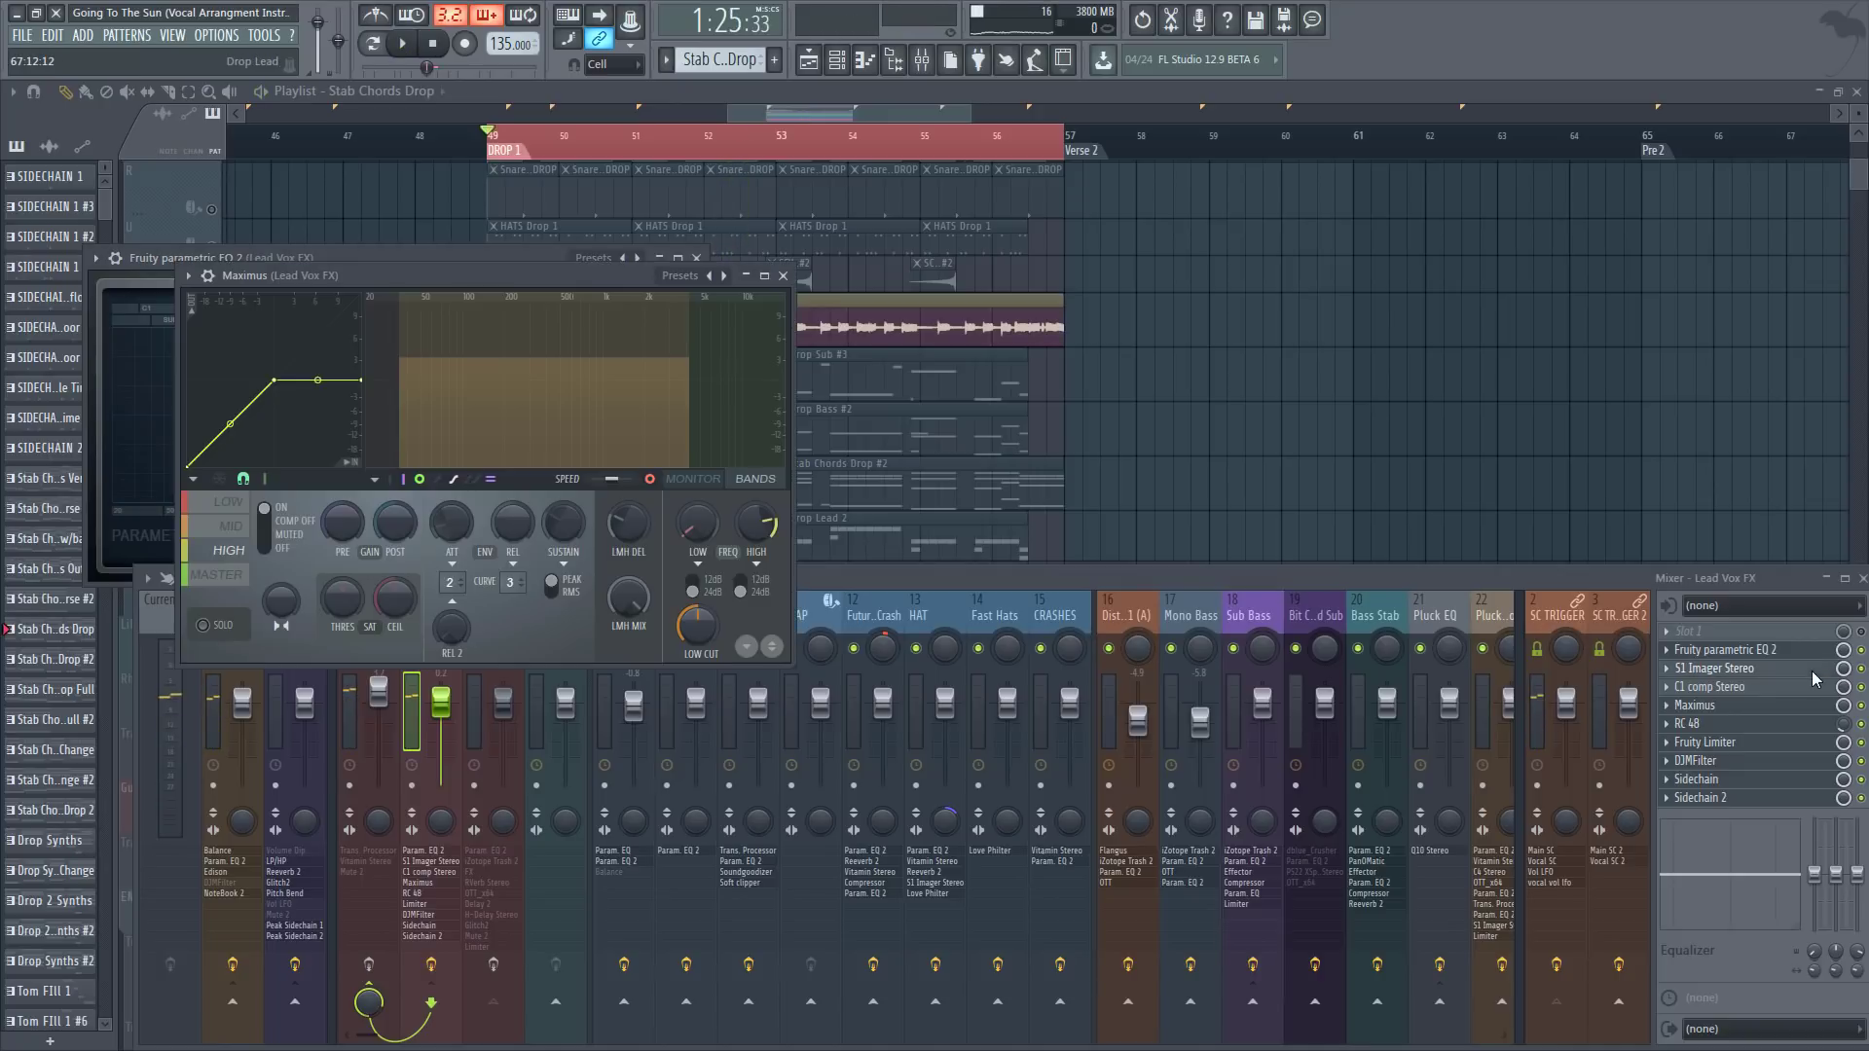
Step: Examine S1 Imager Stereo and C1 comp Stereo on Lead Vox FX during playback
left_click(1813, 672)
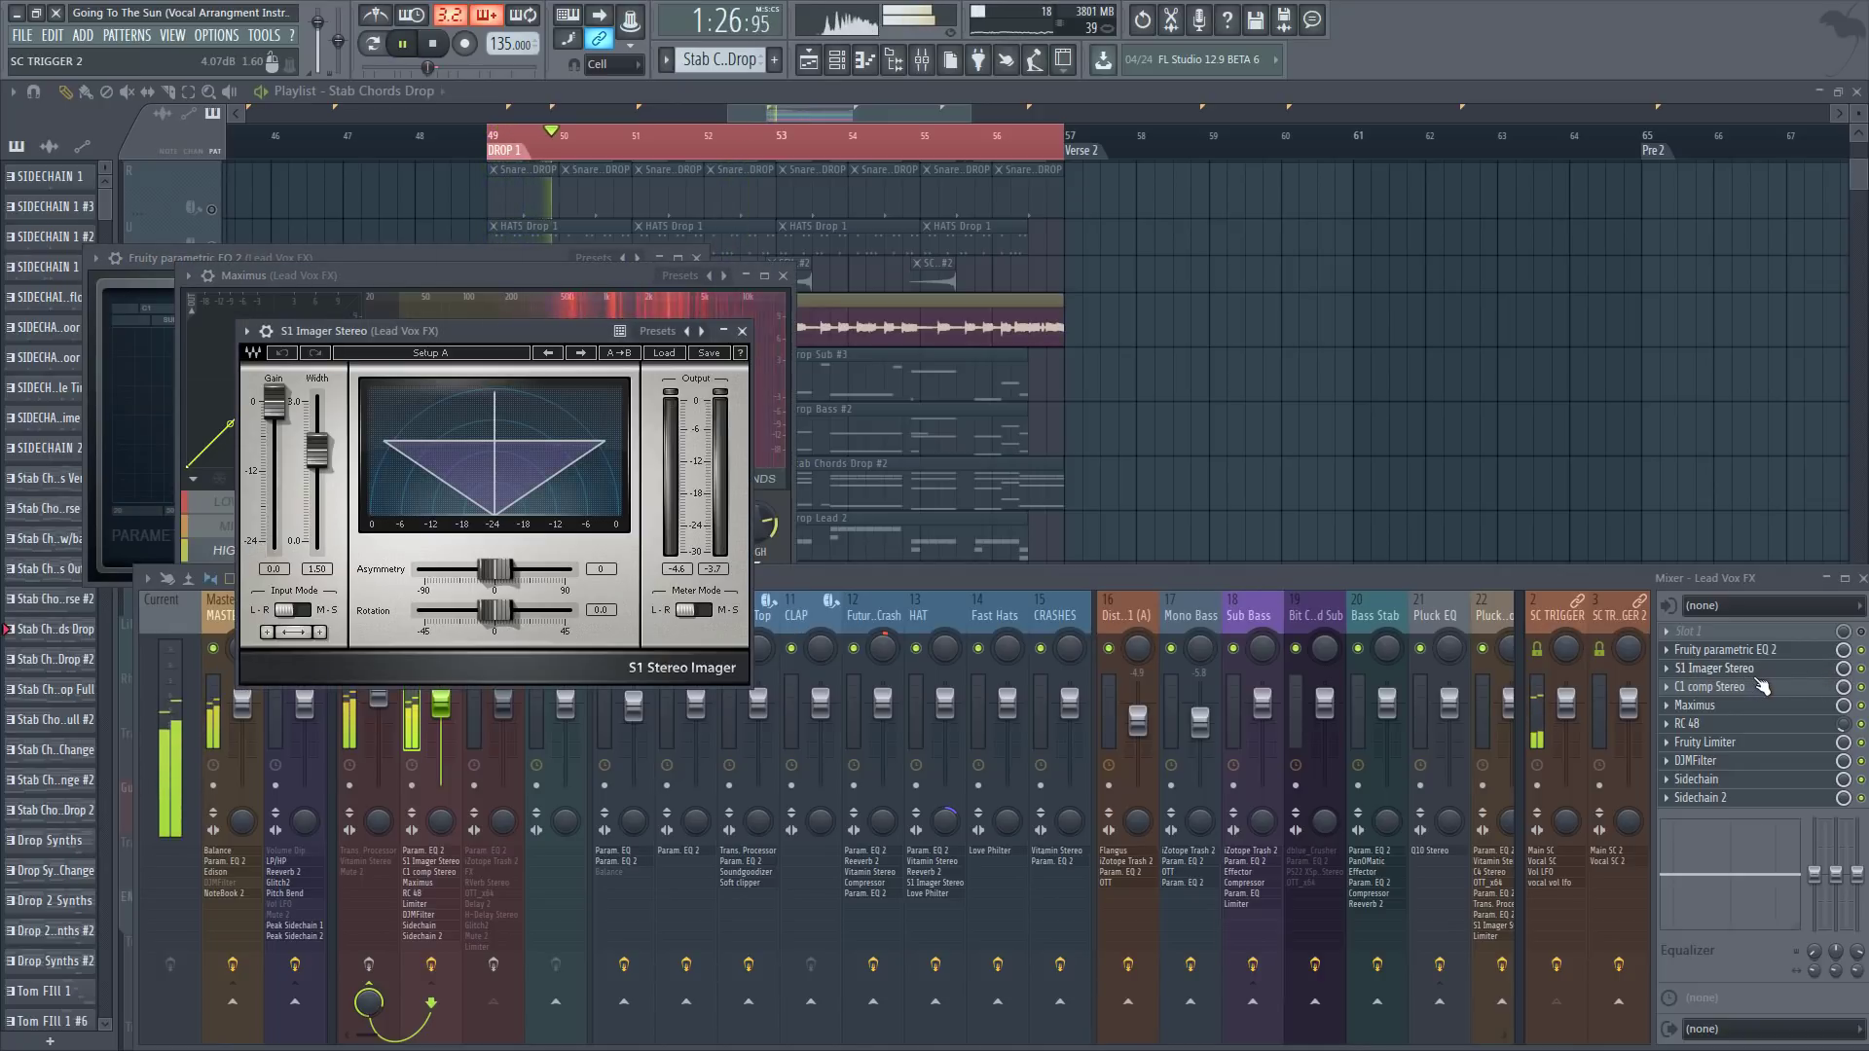
left_click(1748, 703)
left_click(1742, 688)
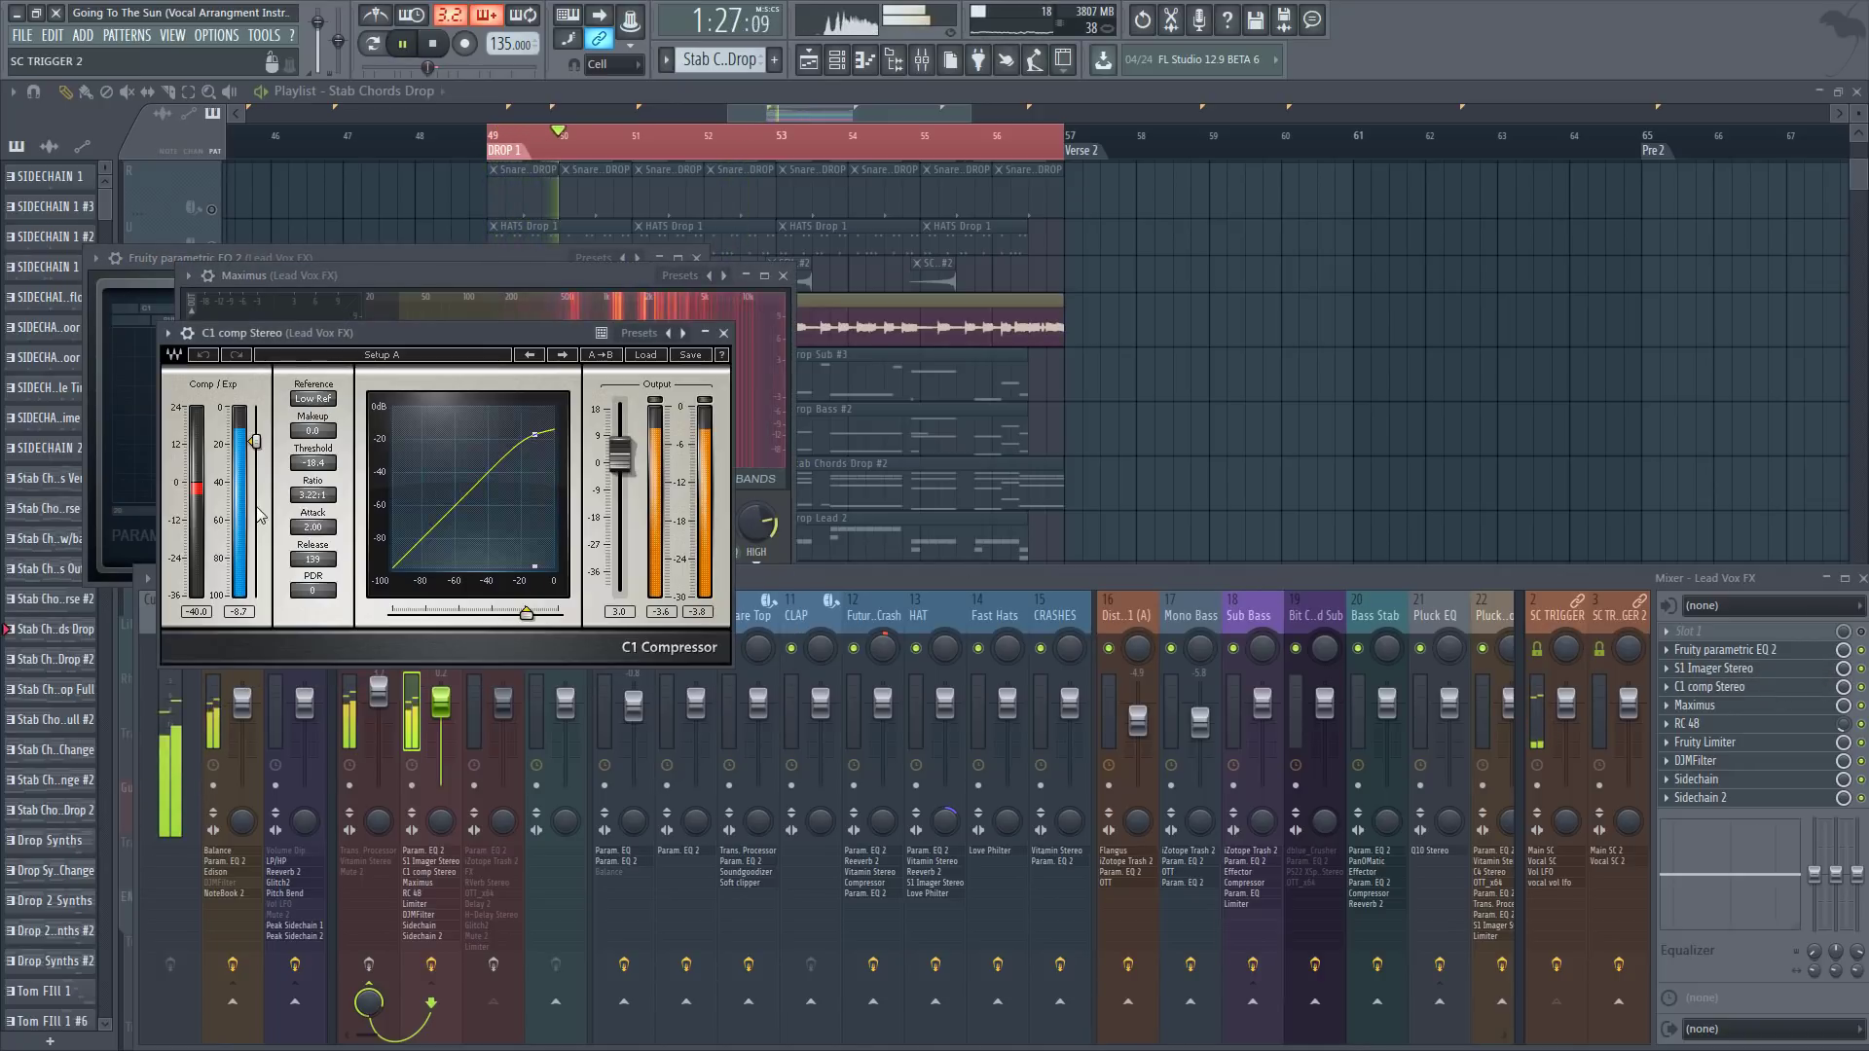
left_click_drag(312, 350, 416, 357)
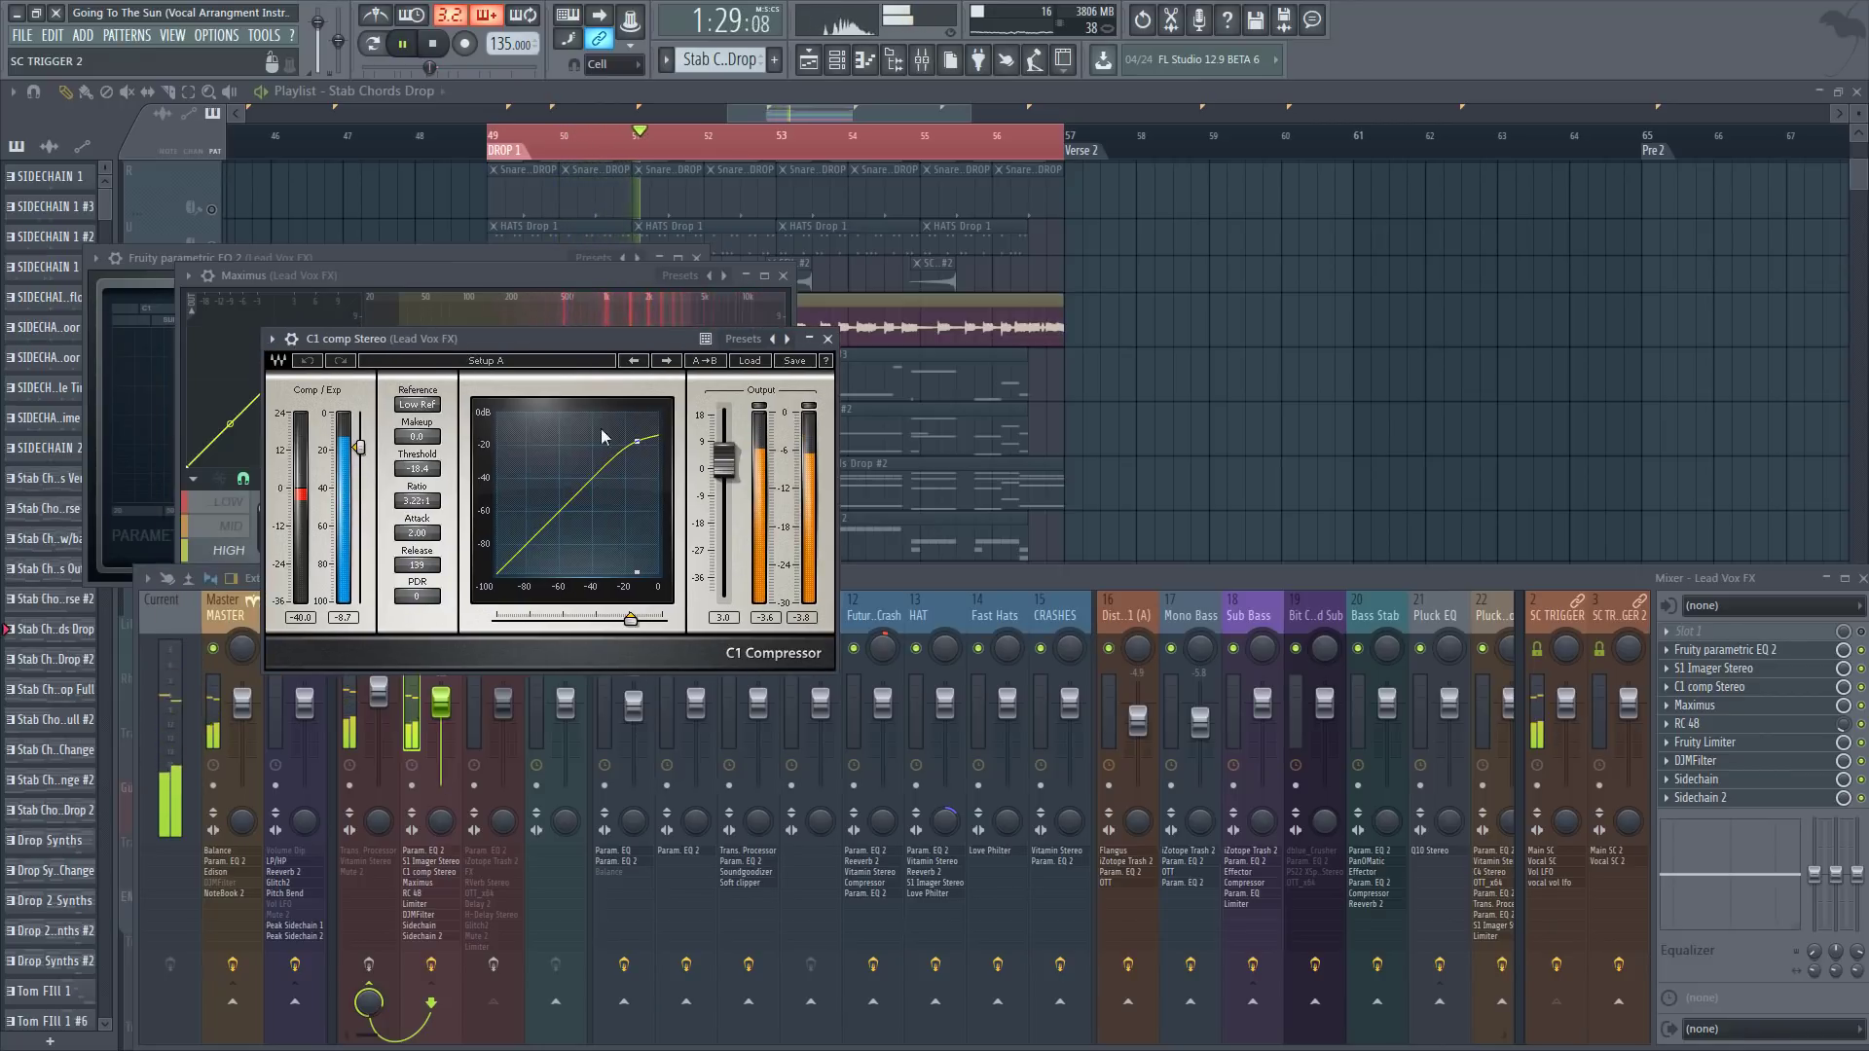
key("space")
Step: Examine the Maximus and RC 48 reverb settings on Lead Vox FX
left_click(1733, 721)
left_click(1733, 721)
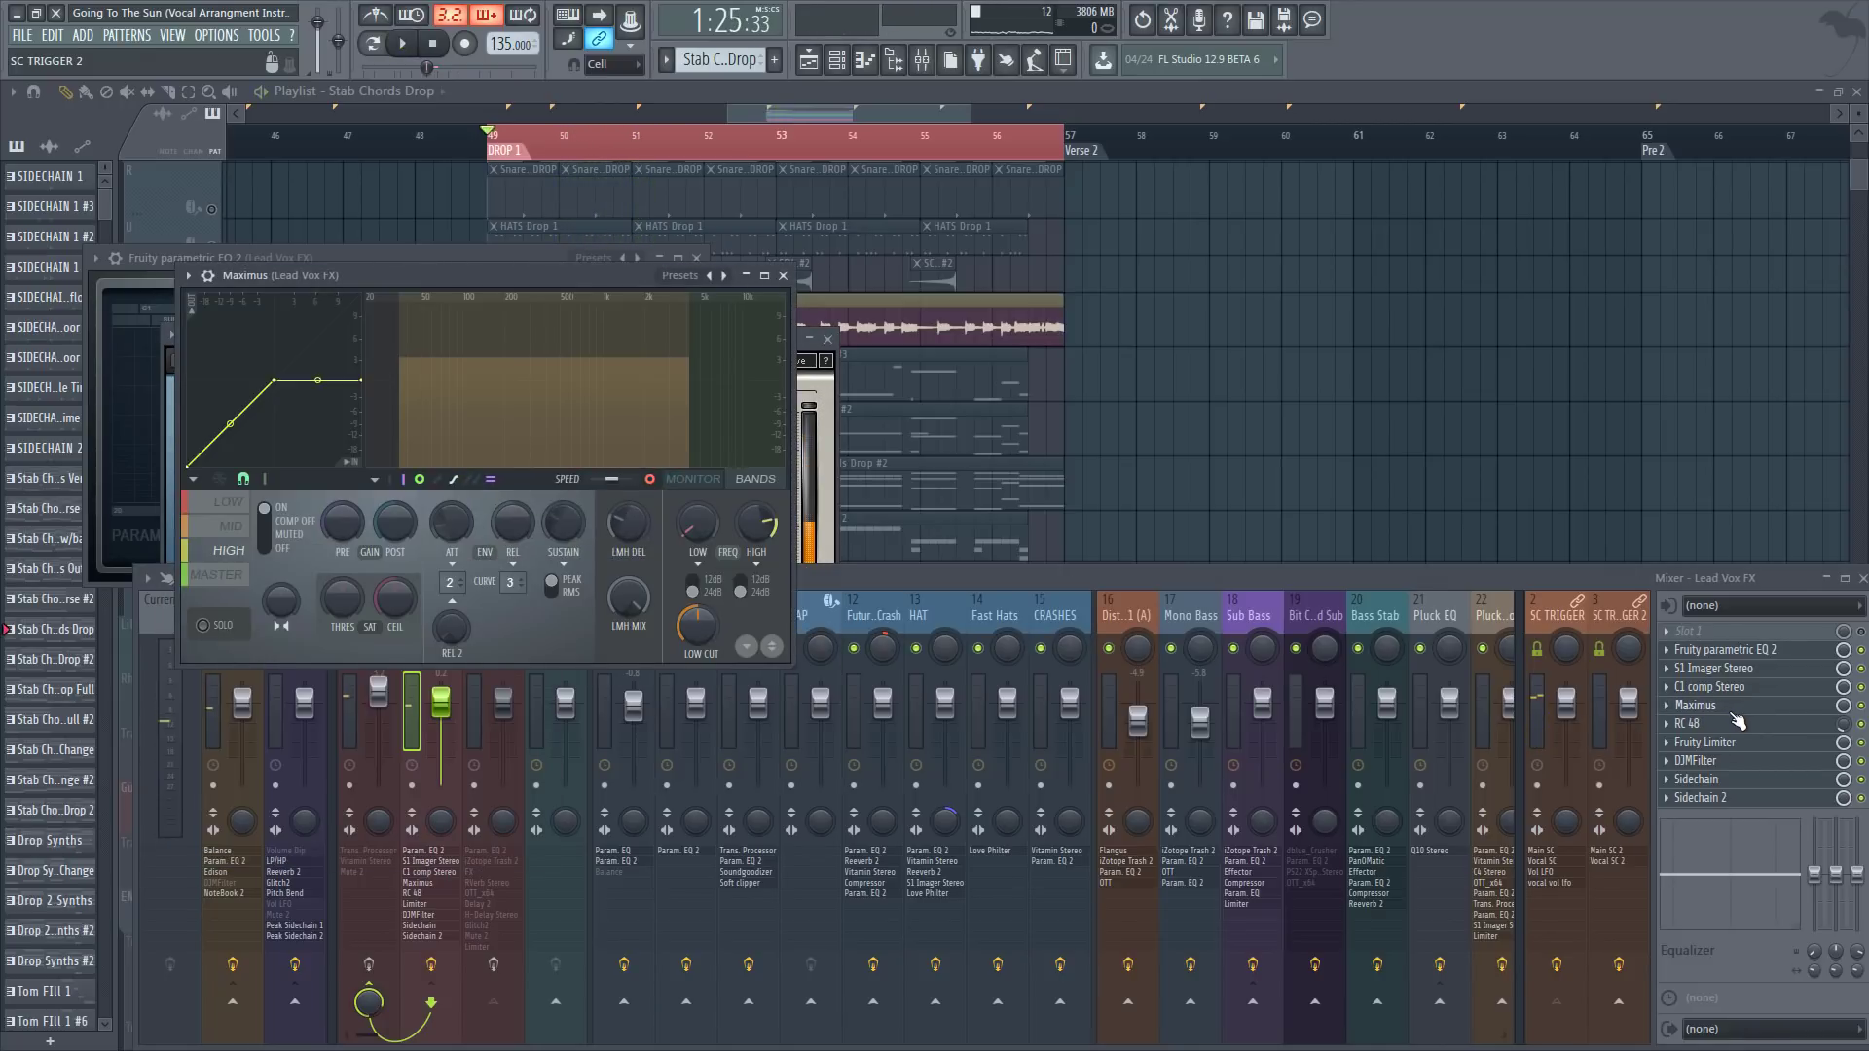
left_click(1770, 726)
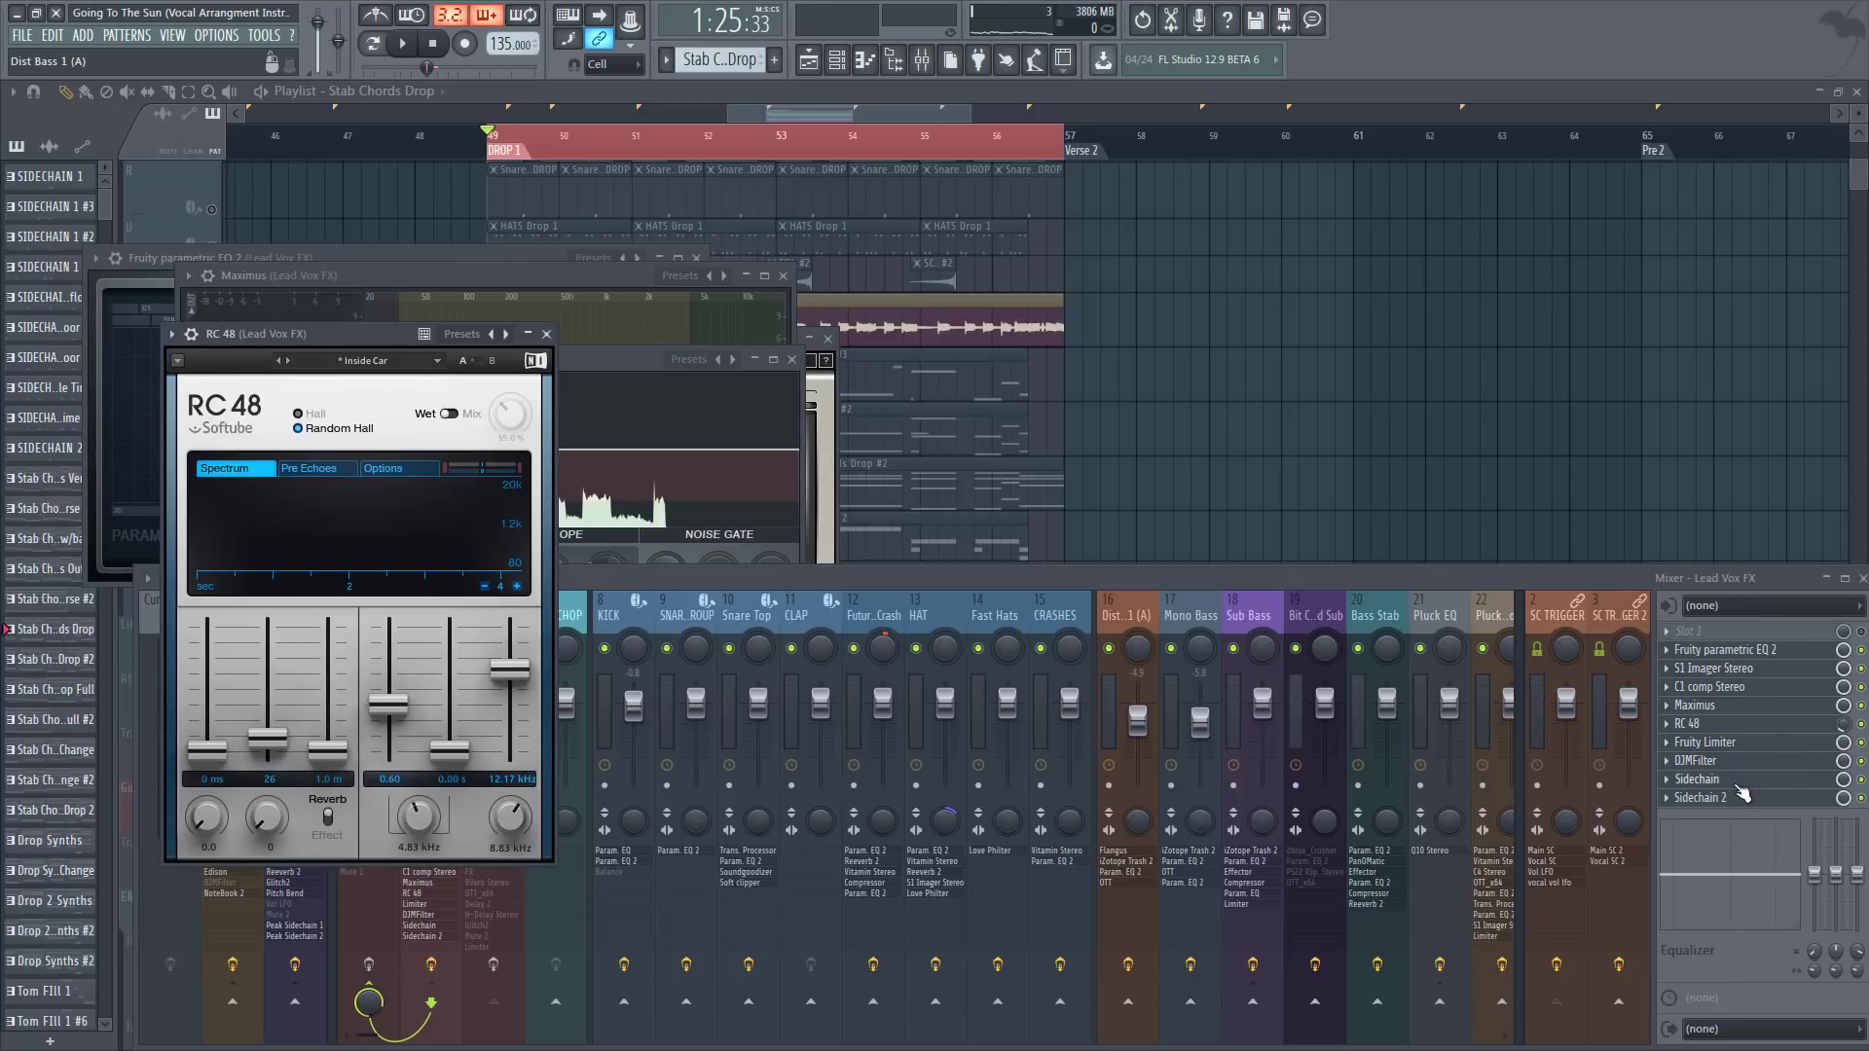
left_click(1188, 581)
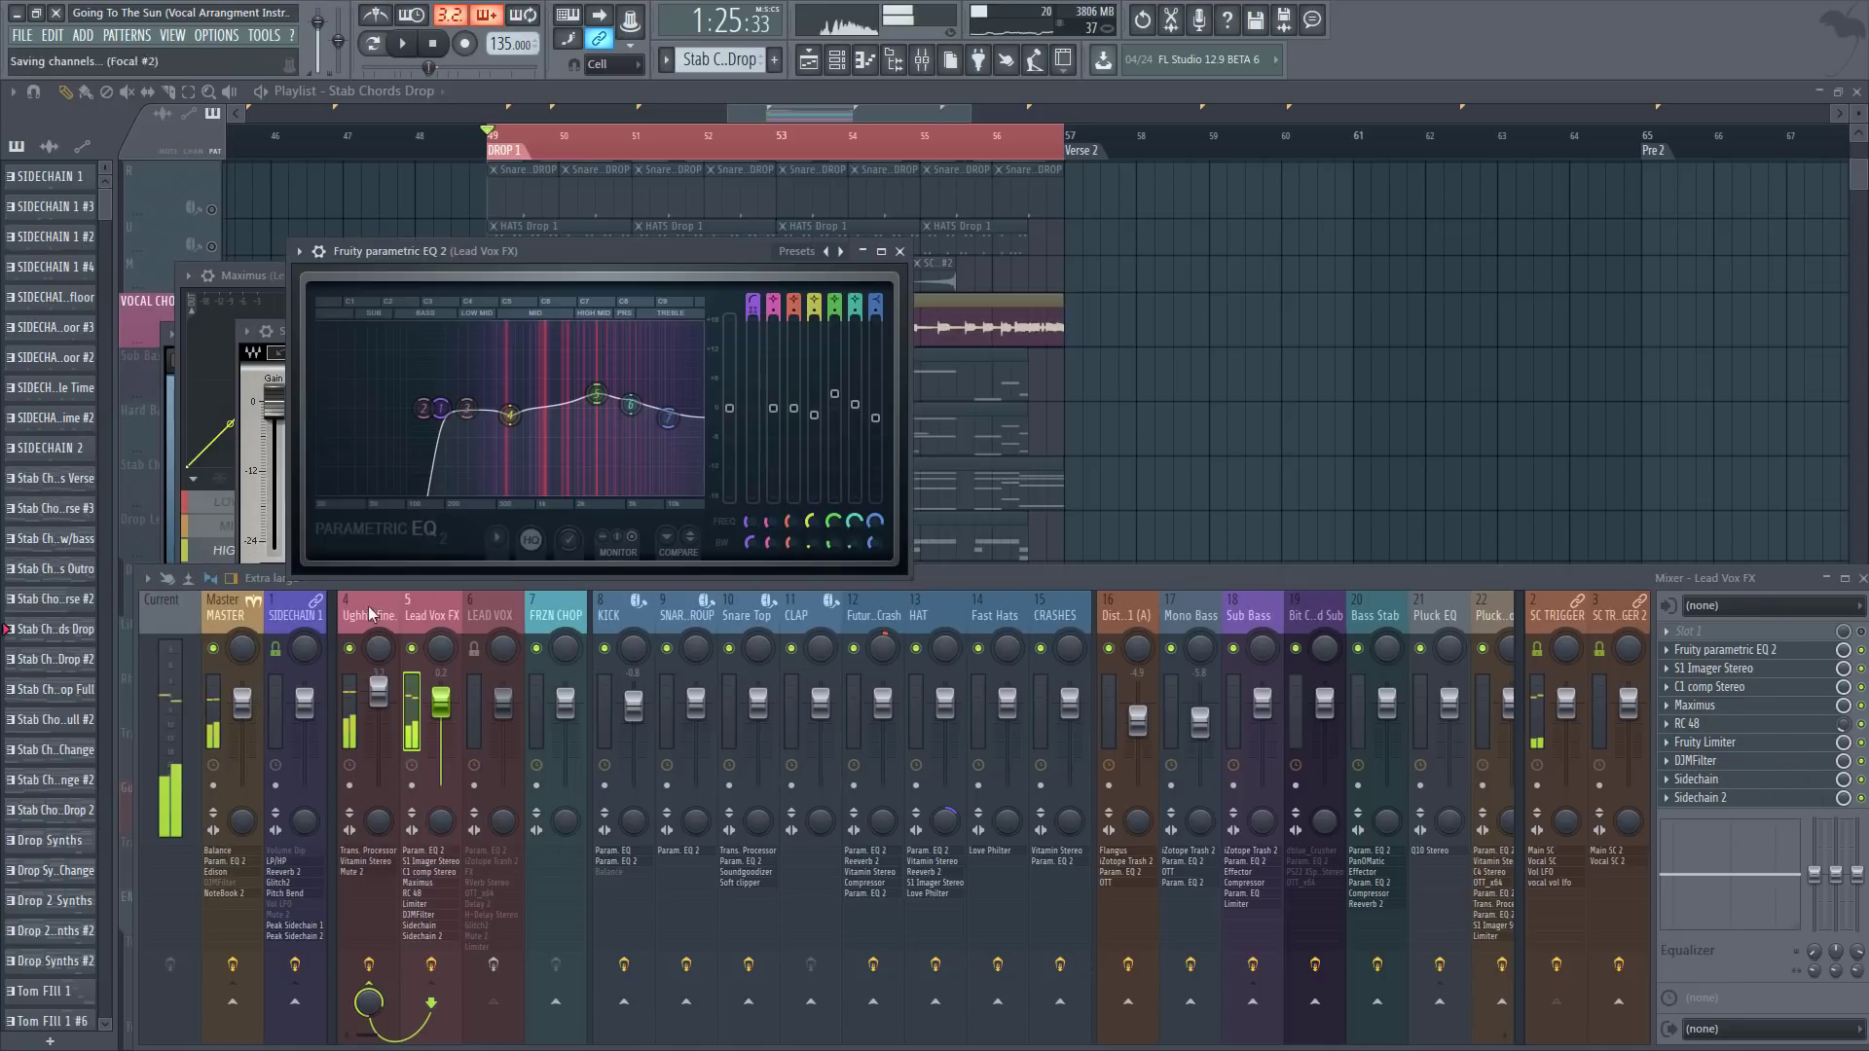
Step: Select and solo the Ughhh fine. channel and open its Vitamin Stereo and Transient Processor during playback
left_click(379, 619)
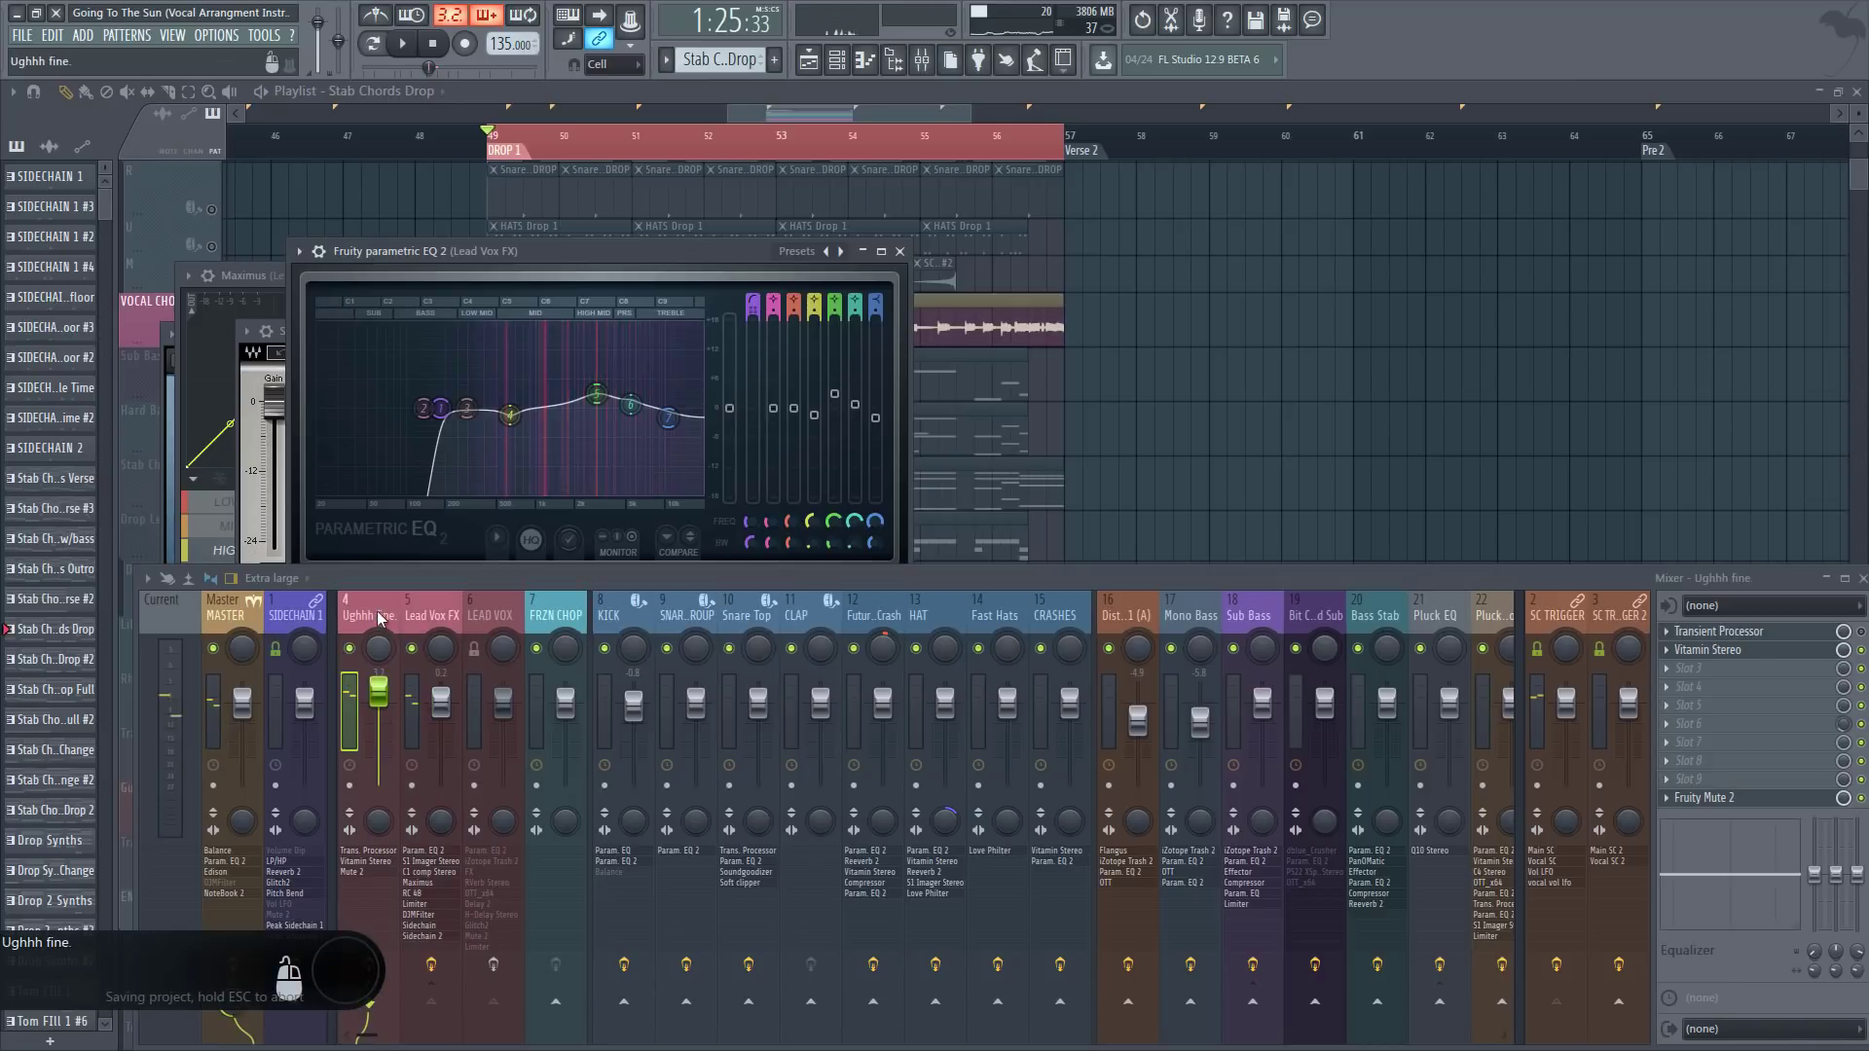
left_click(1777, 646)
left_click(1758, 633)
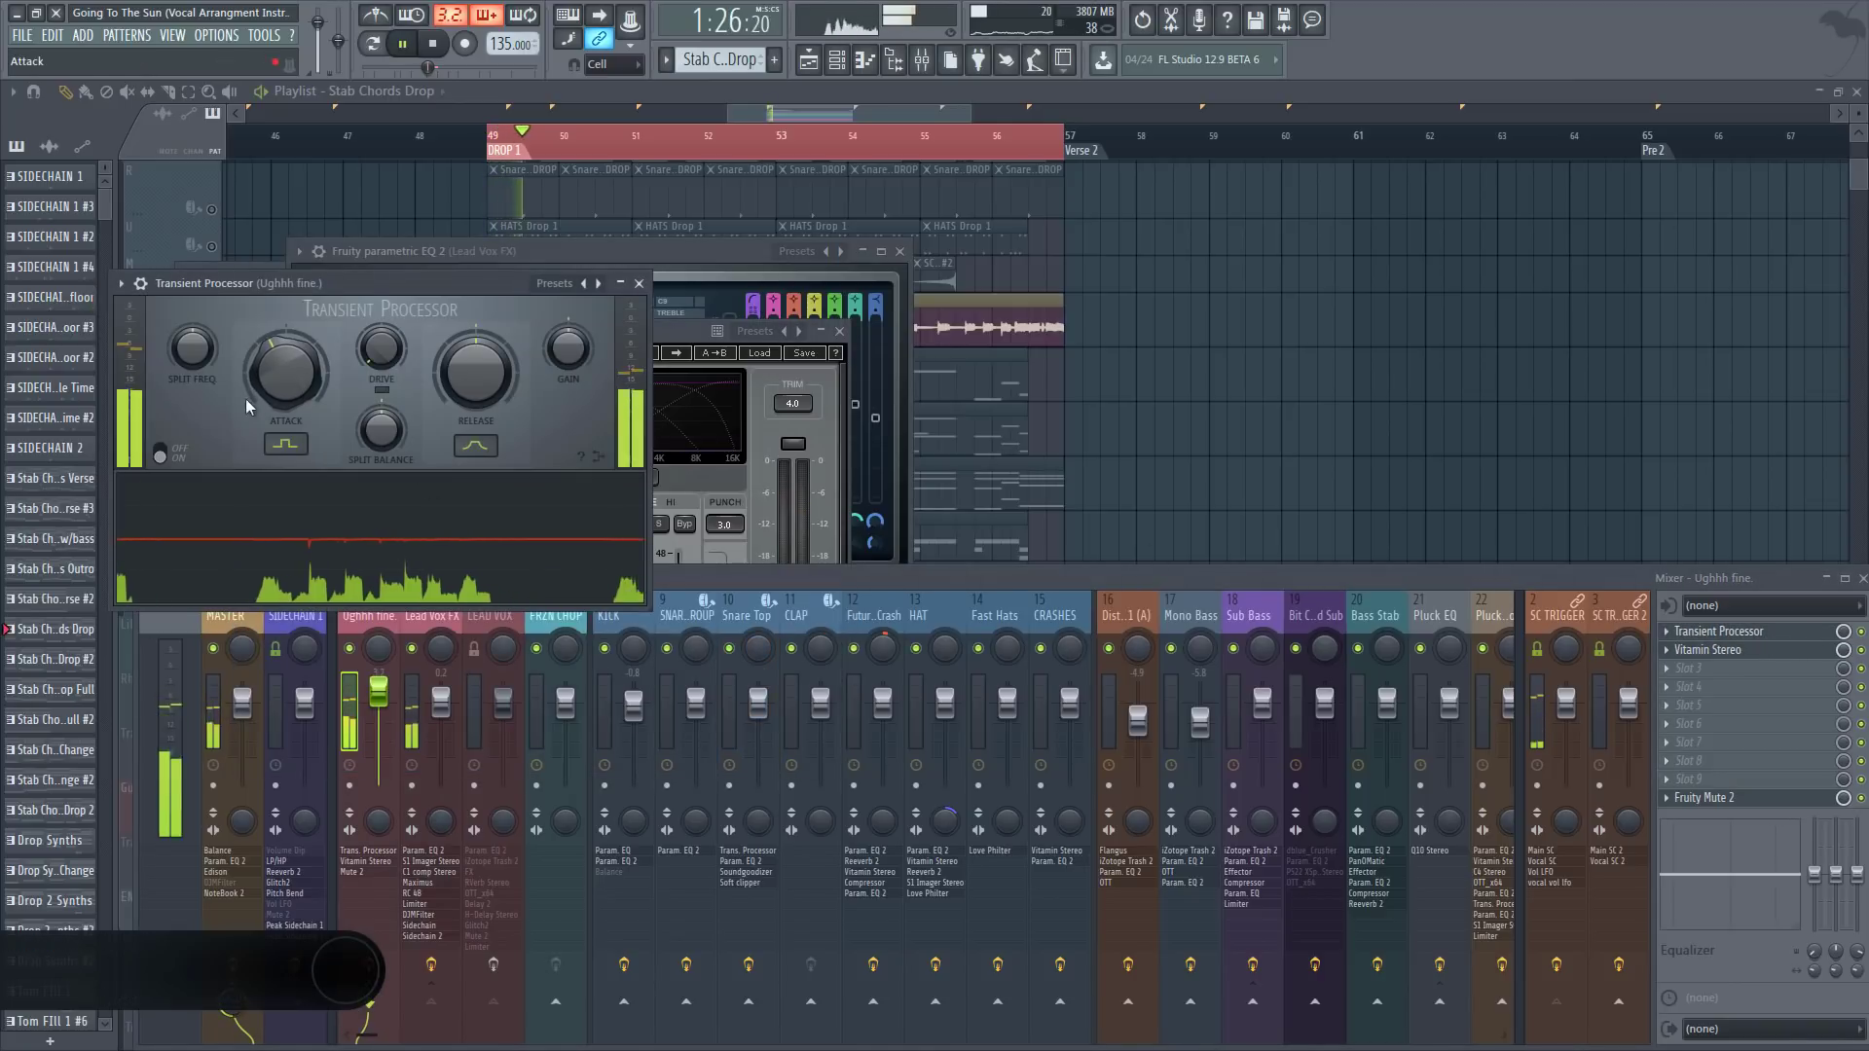
left_click(359, 665)
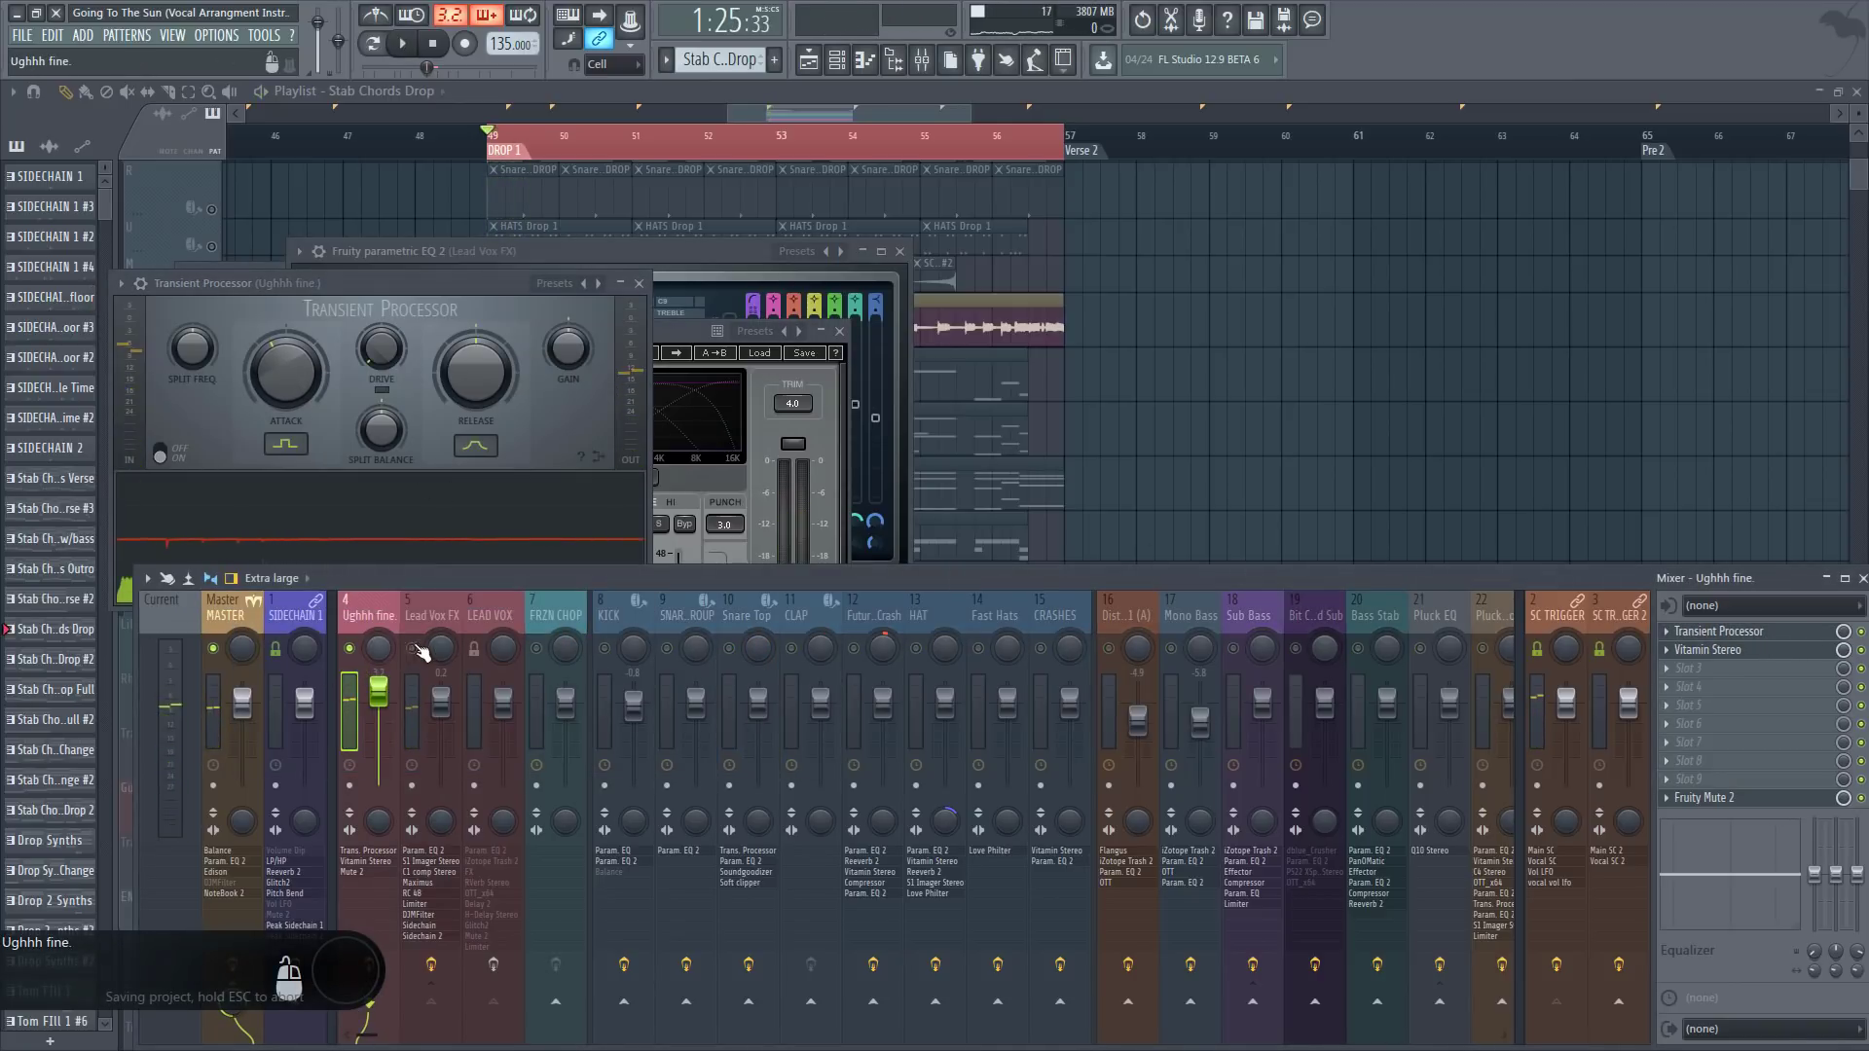
Step: Audition the Transient Processor attack and release on Ughhh fine. and bring up Vitamin Stereo
left_click(292, 370)
key("space")
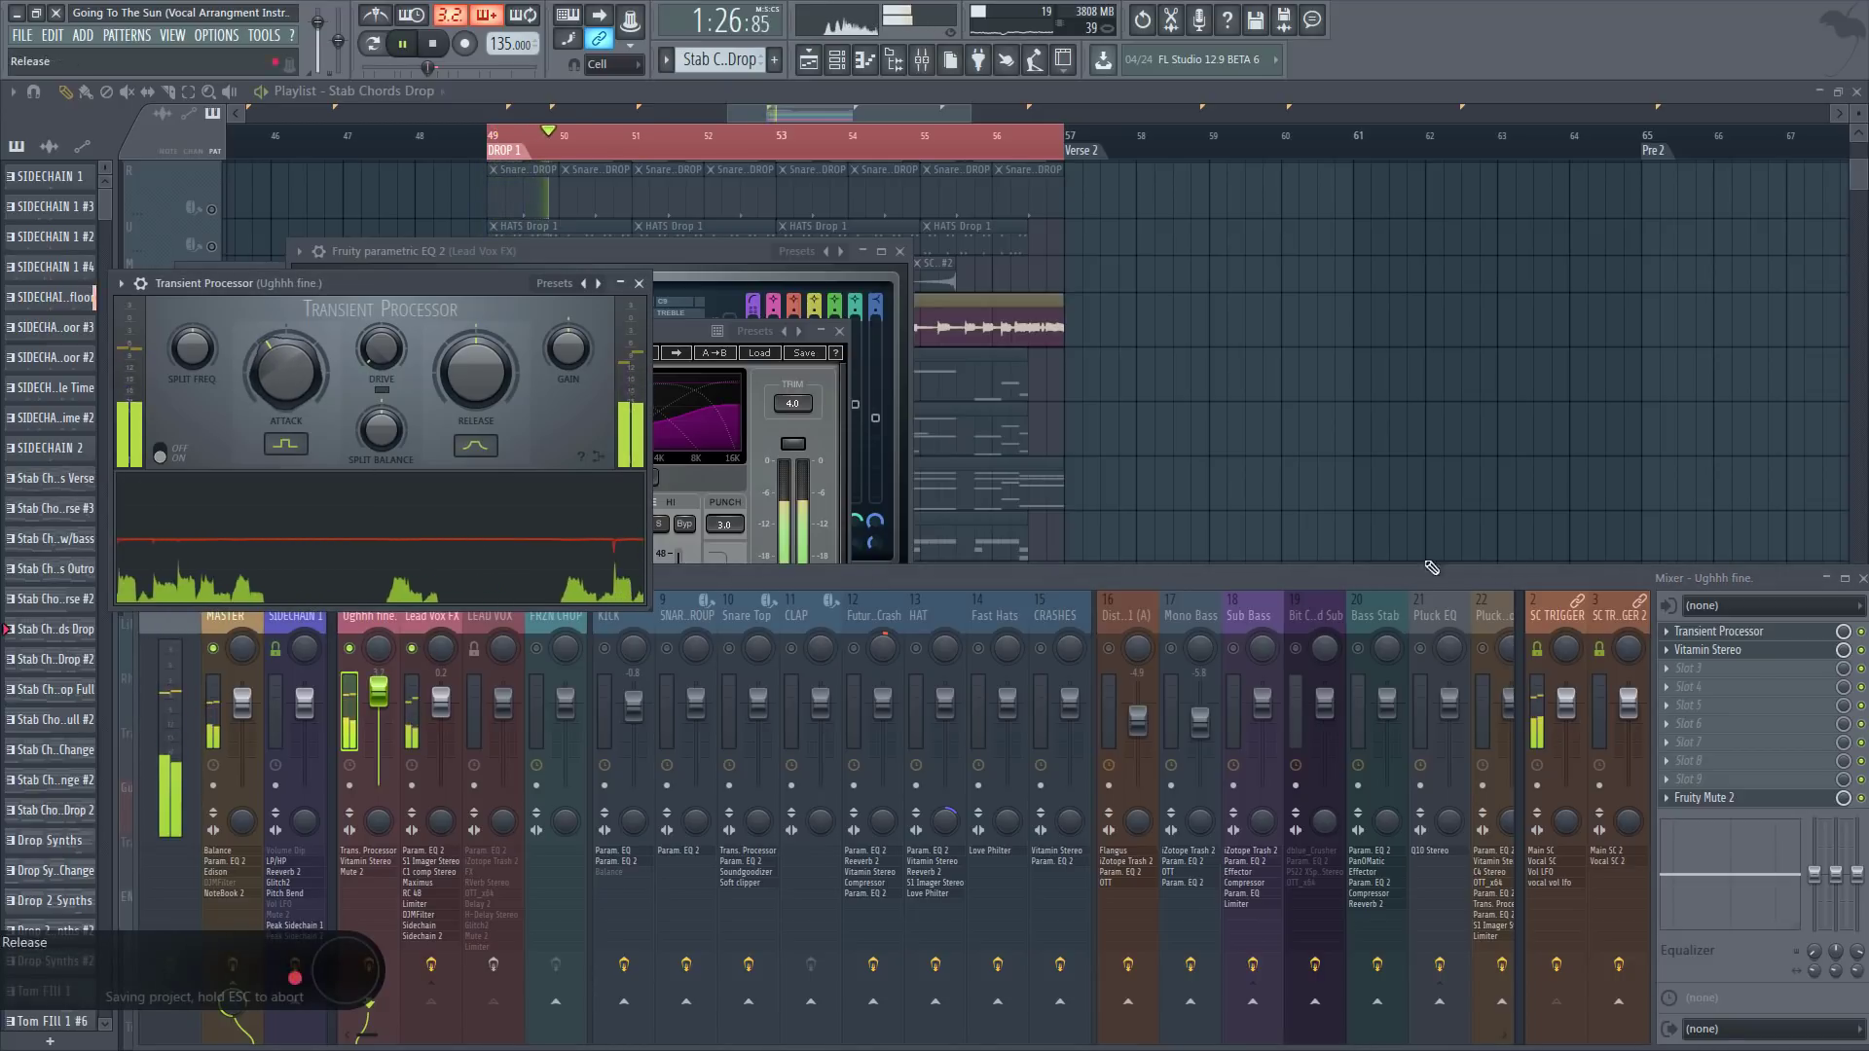
key("space")
left_click(1742, 649)
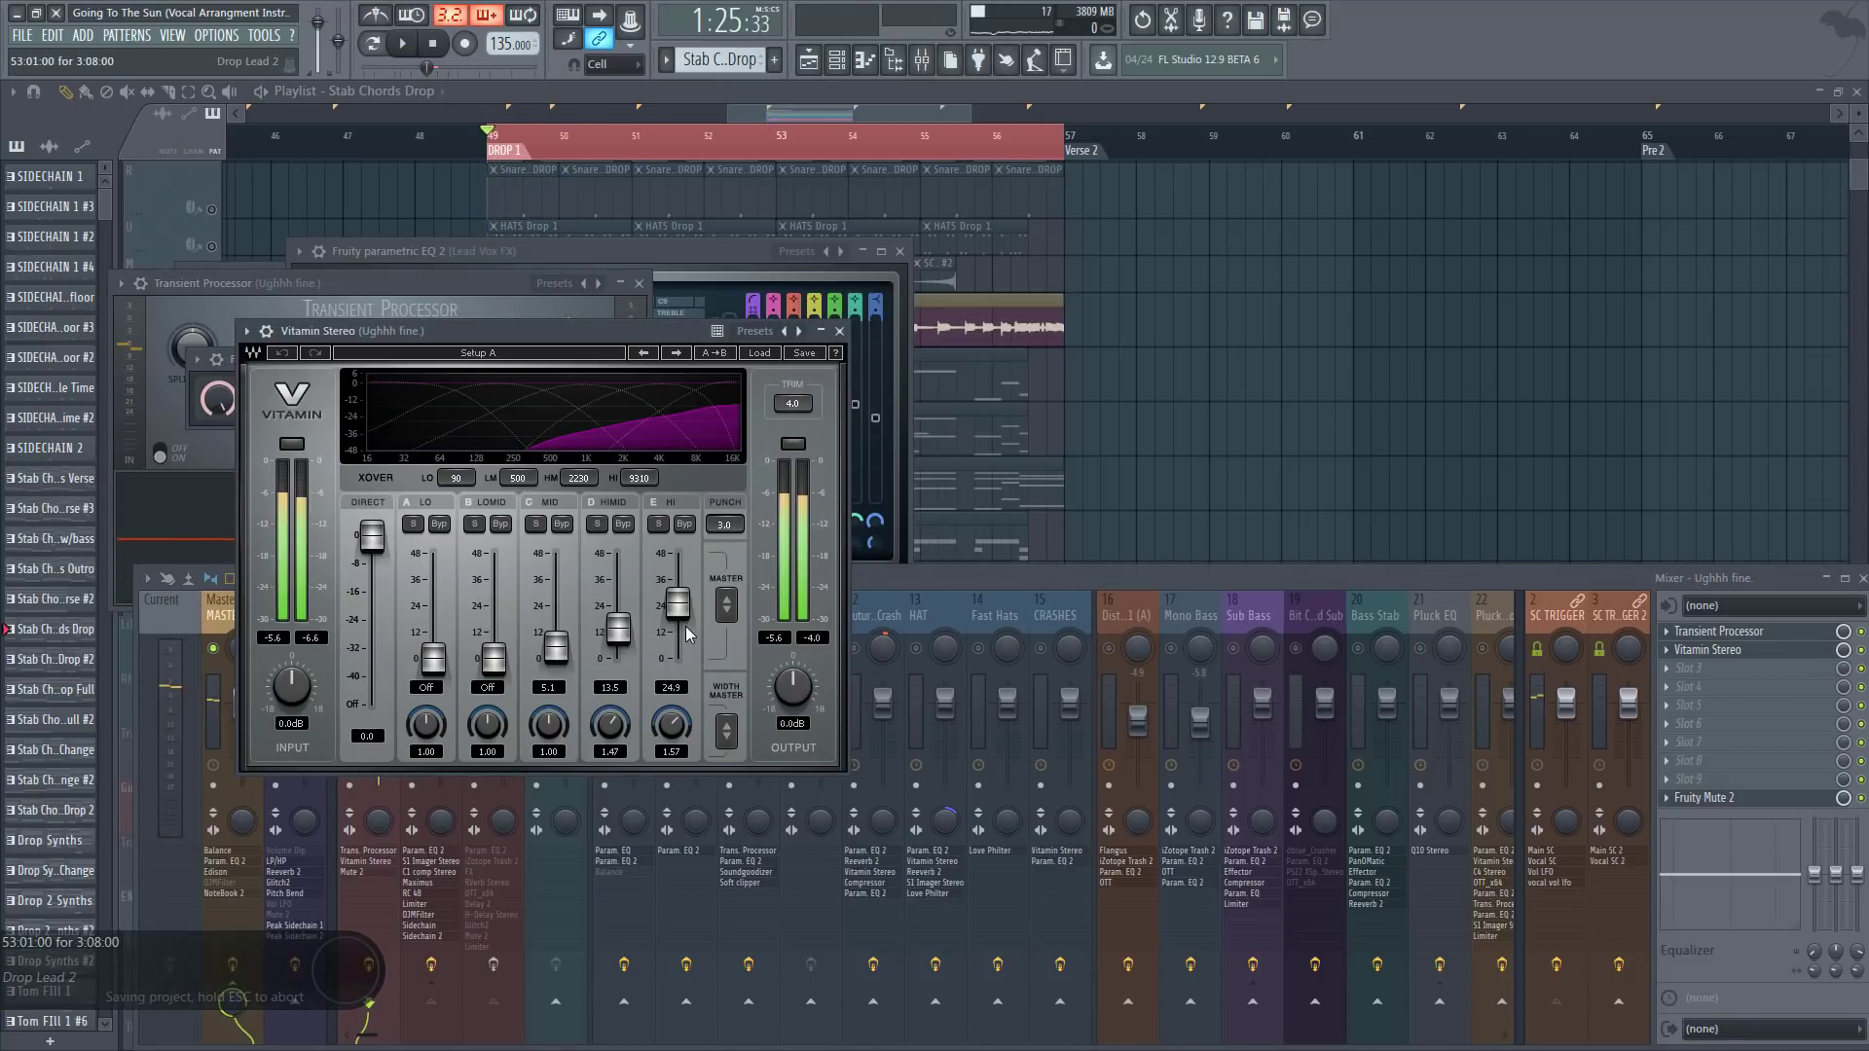
Step: Leave the vocal chop effects and play back the full DROP 1 section in the playlist
left_click(833, 610)
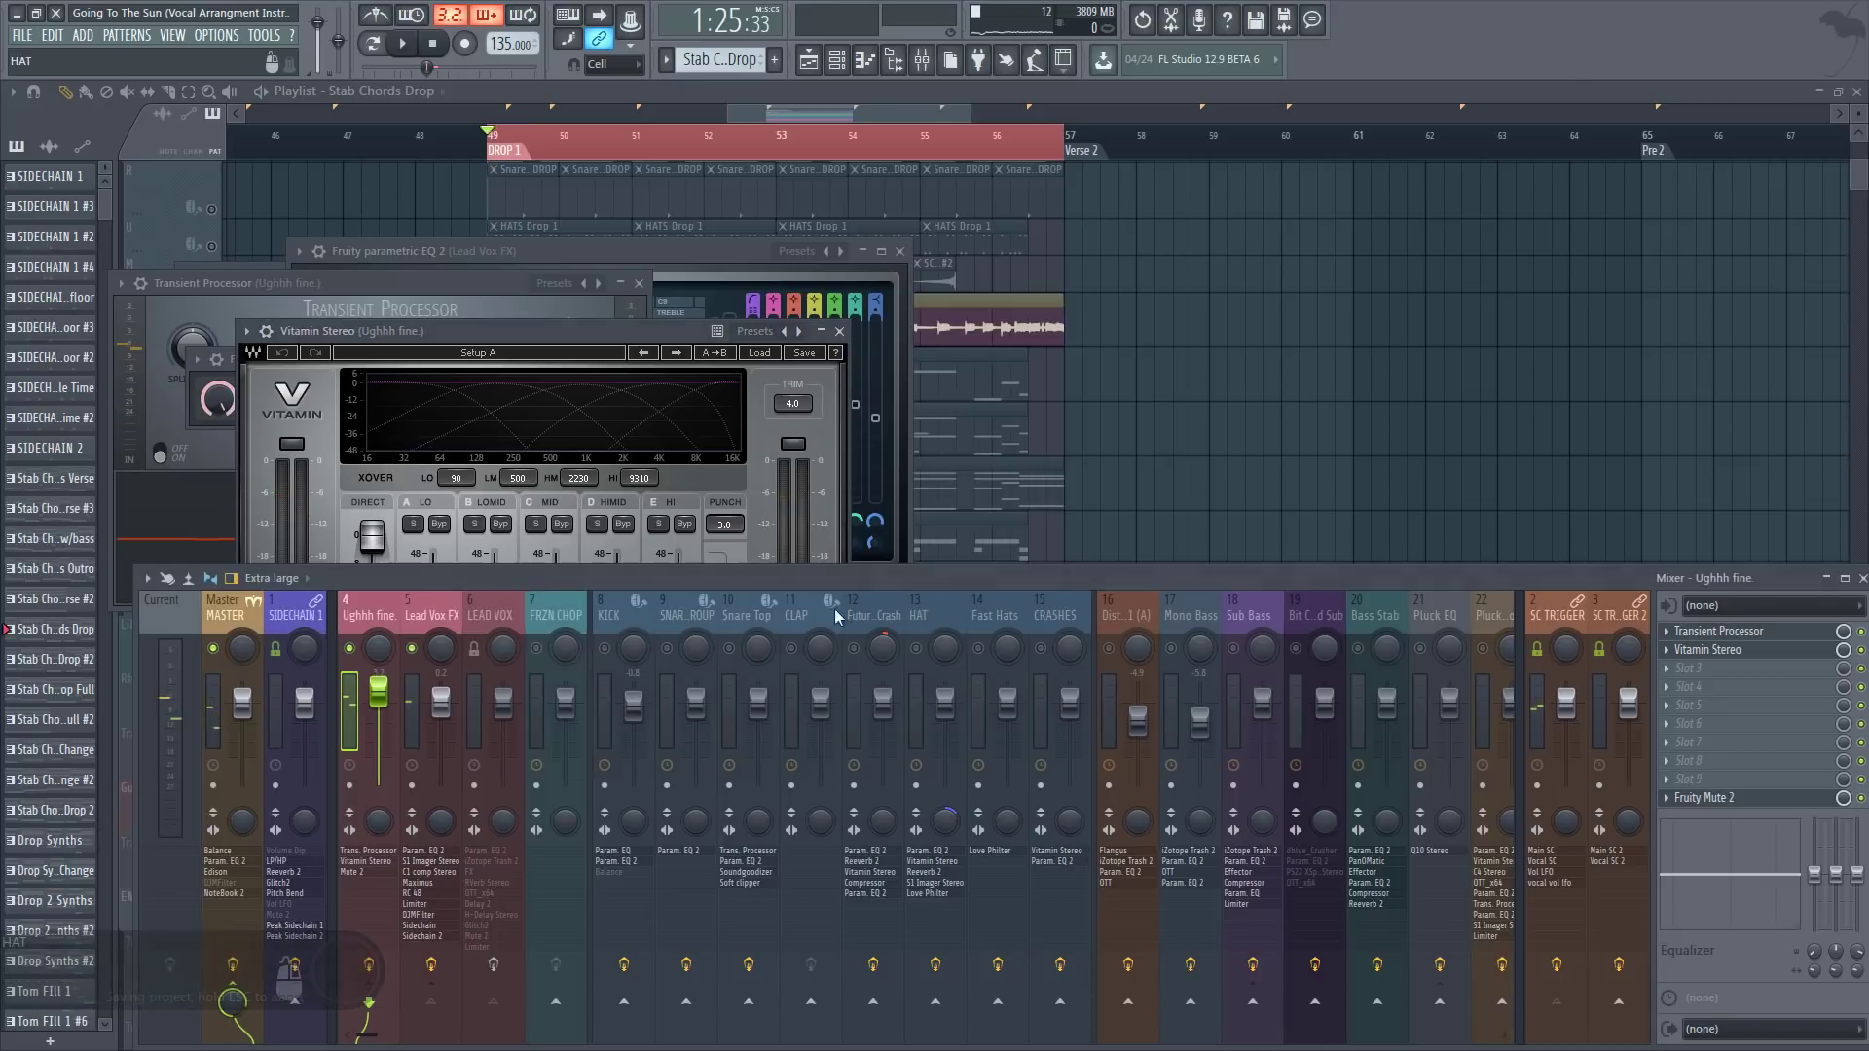
left_click(421, 657)
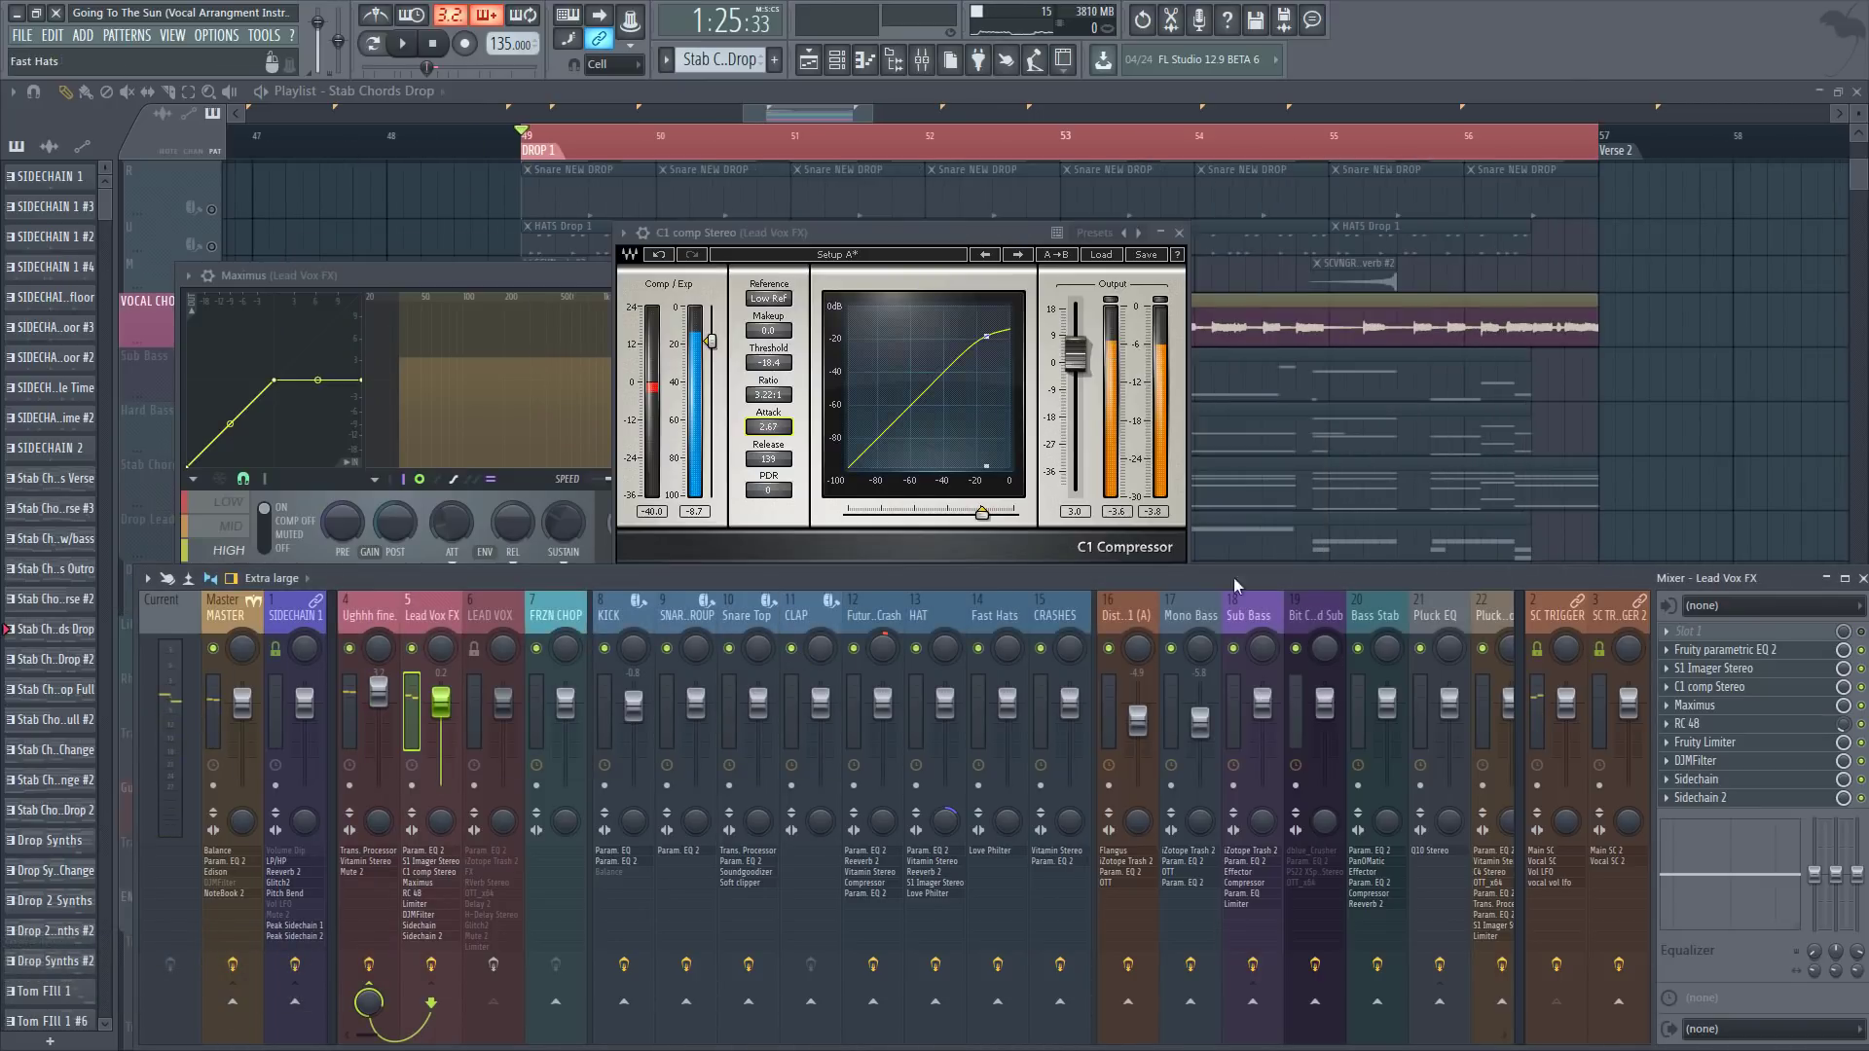
left_click(710, 111)
scroll(703, 146, "down", 3)
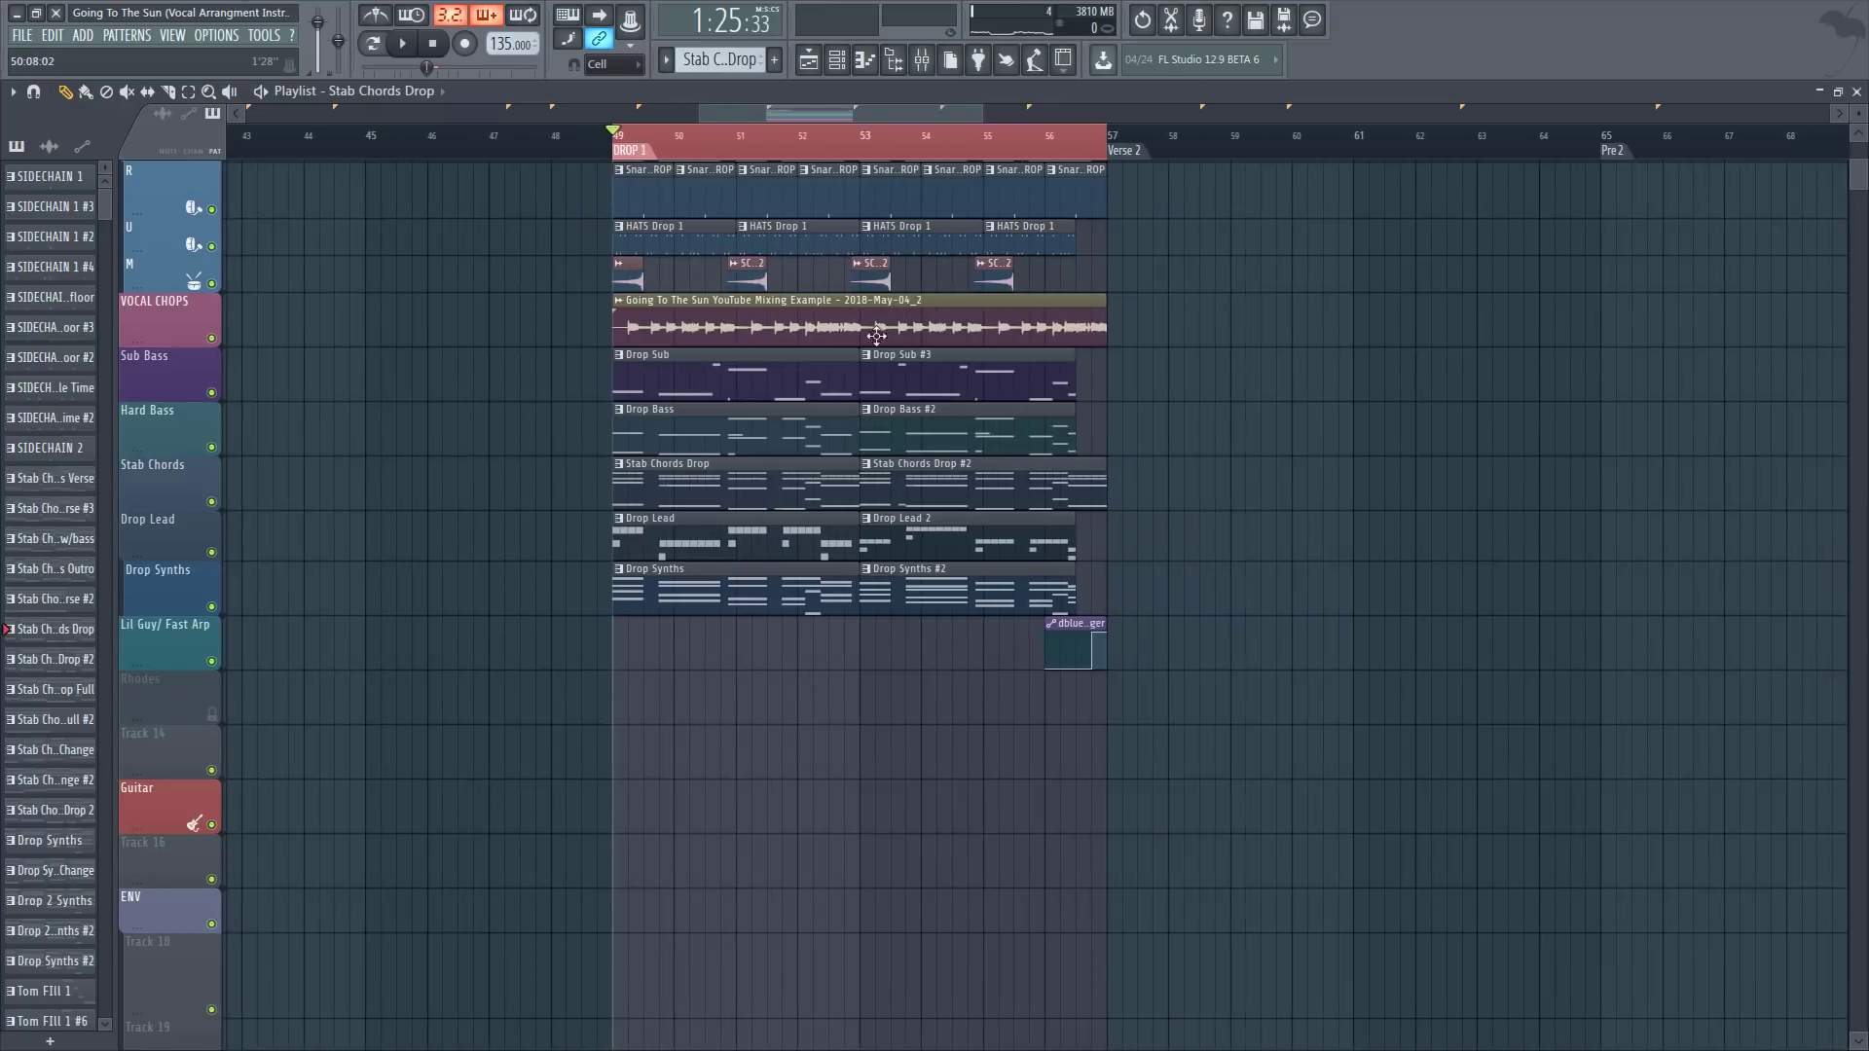
scroll(1210, 527, "up", 2)
scroll(794, 103, "up", 3)
key("space")
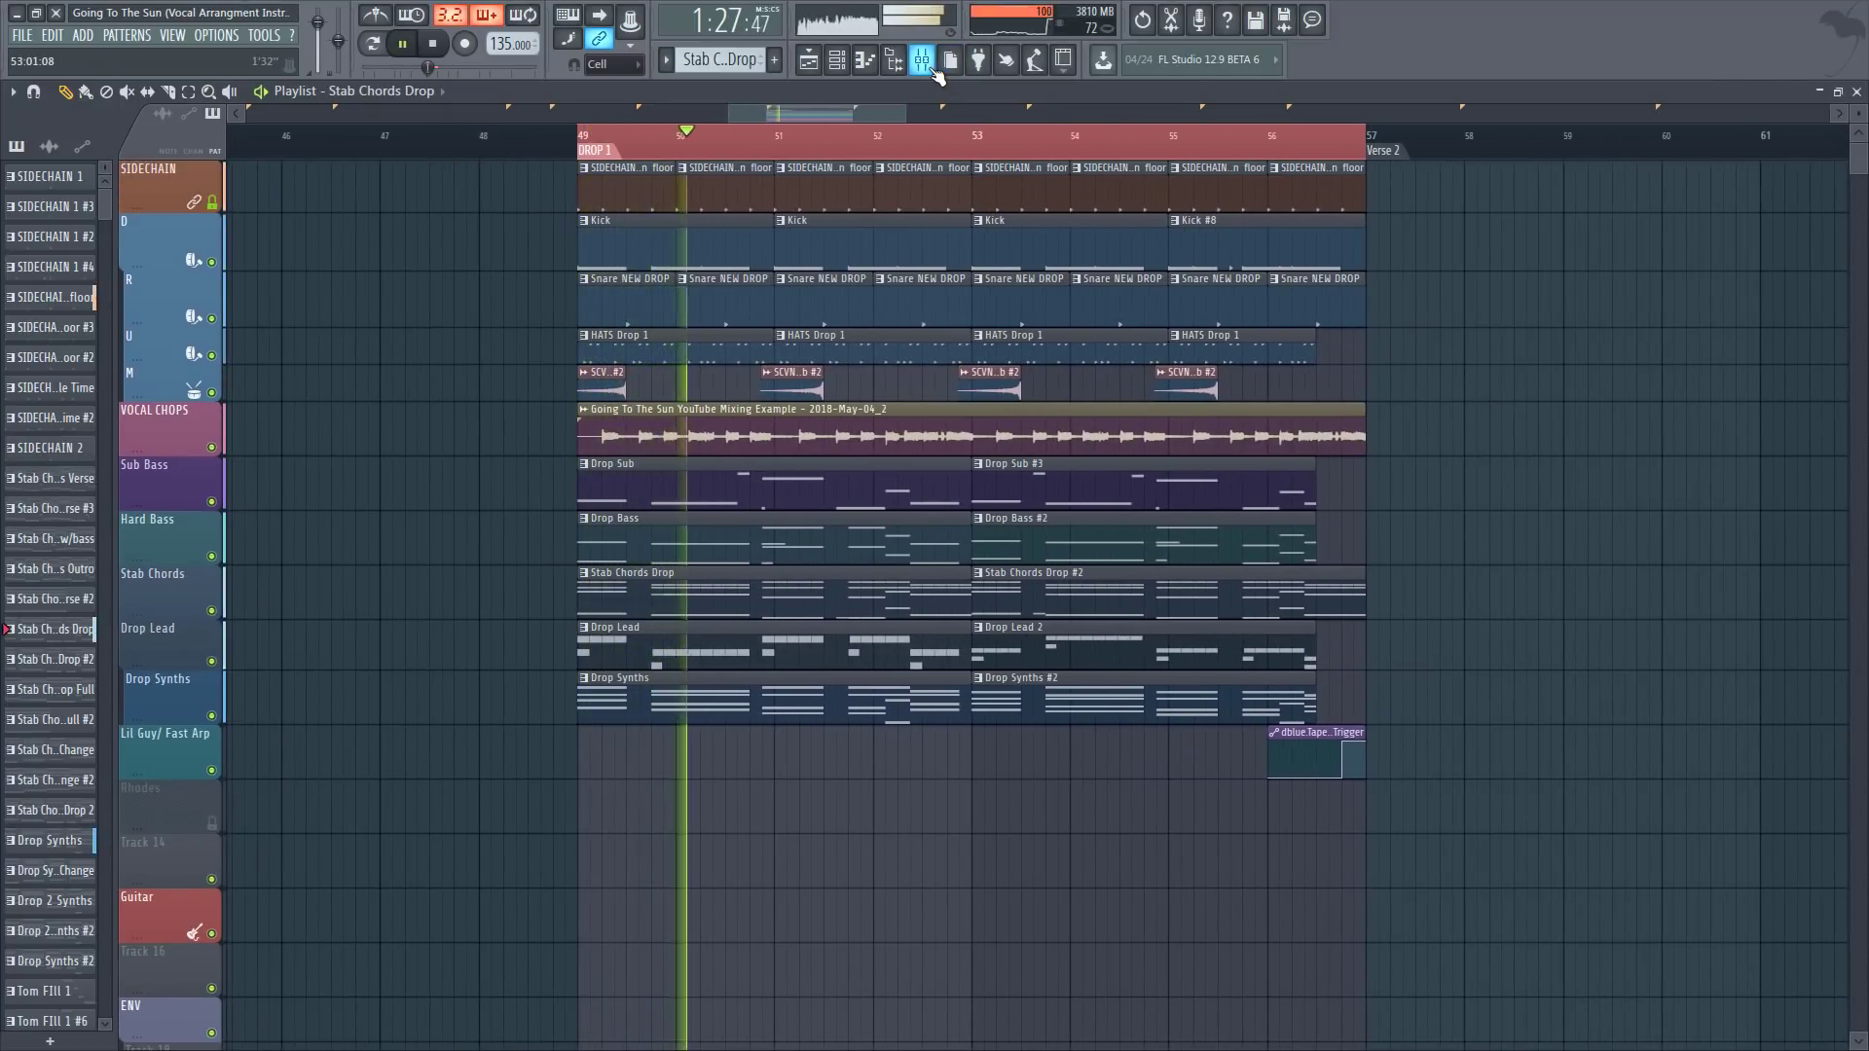
key("space")
scroll(826, 115, "up", 2)
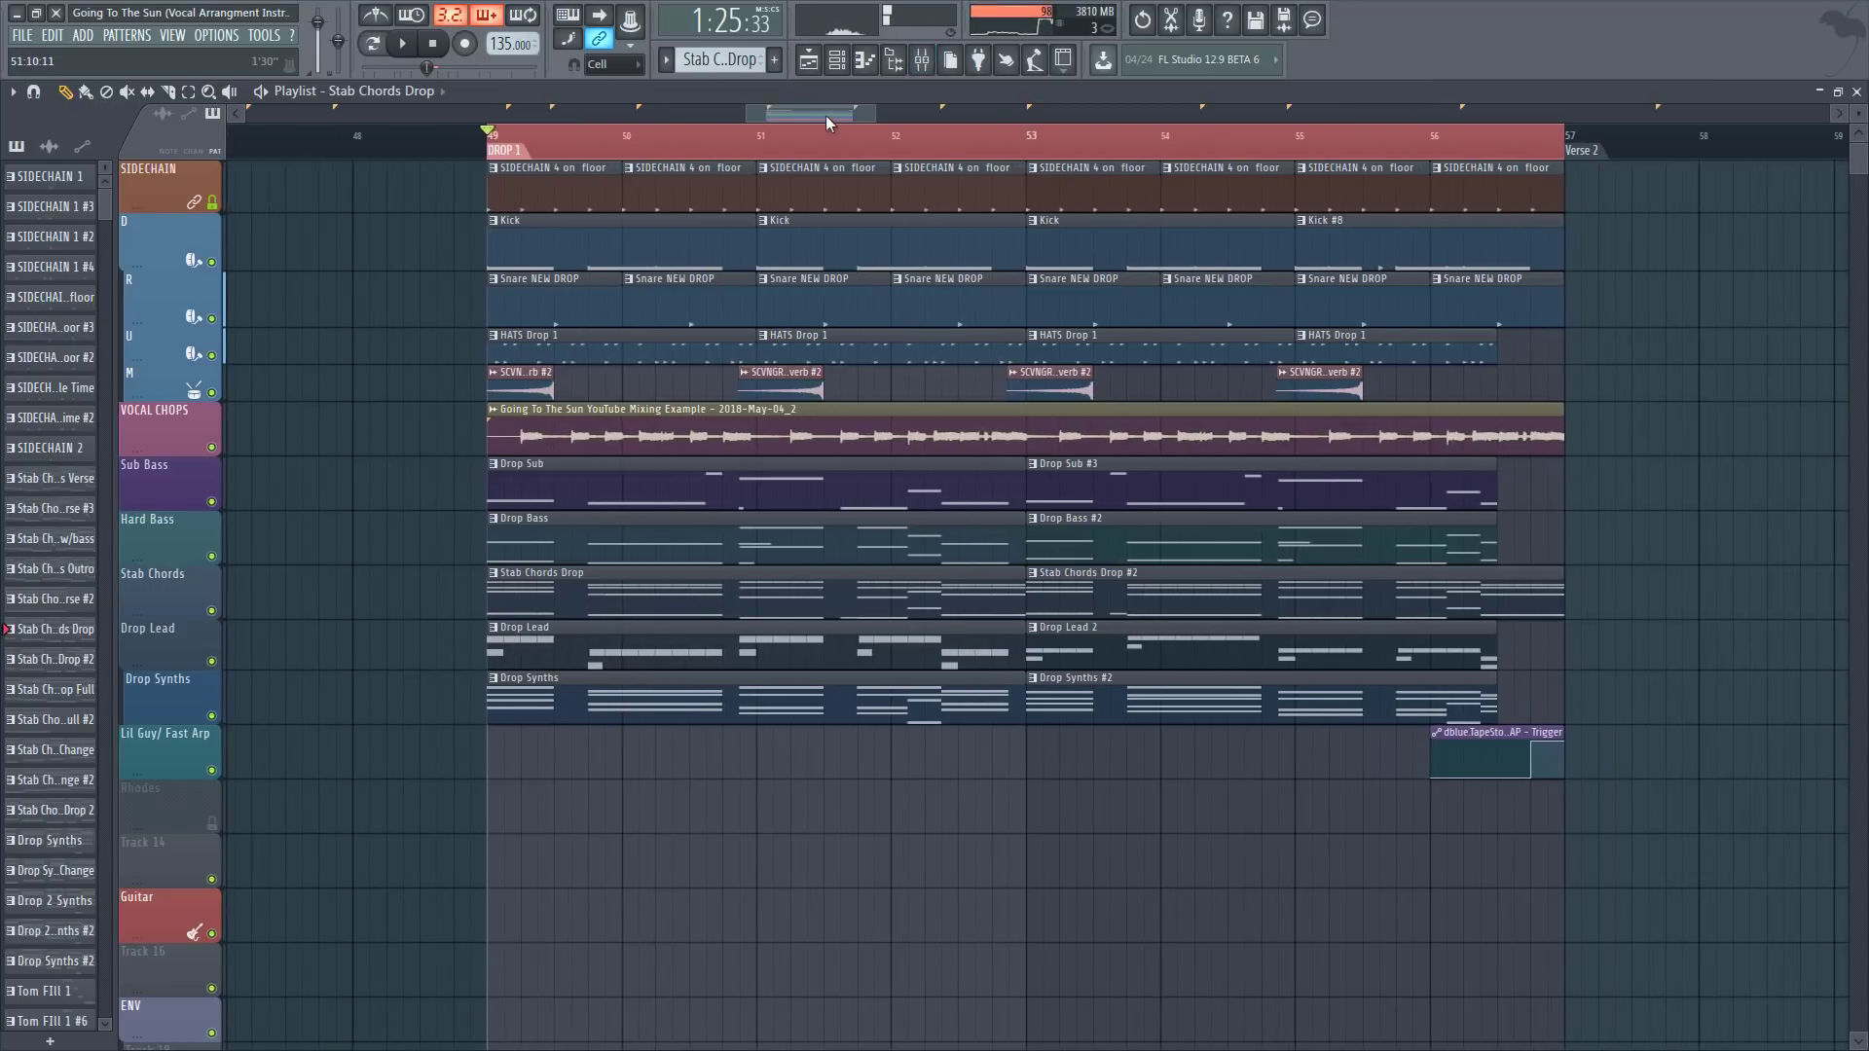
Step: Unmute the Sub Bass playlist track, start playback of DROP 1 and add the Hard Bass track
left_click(931, 66)
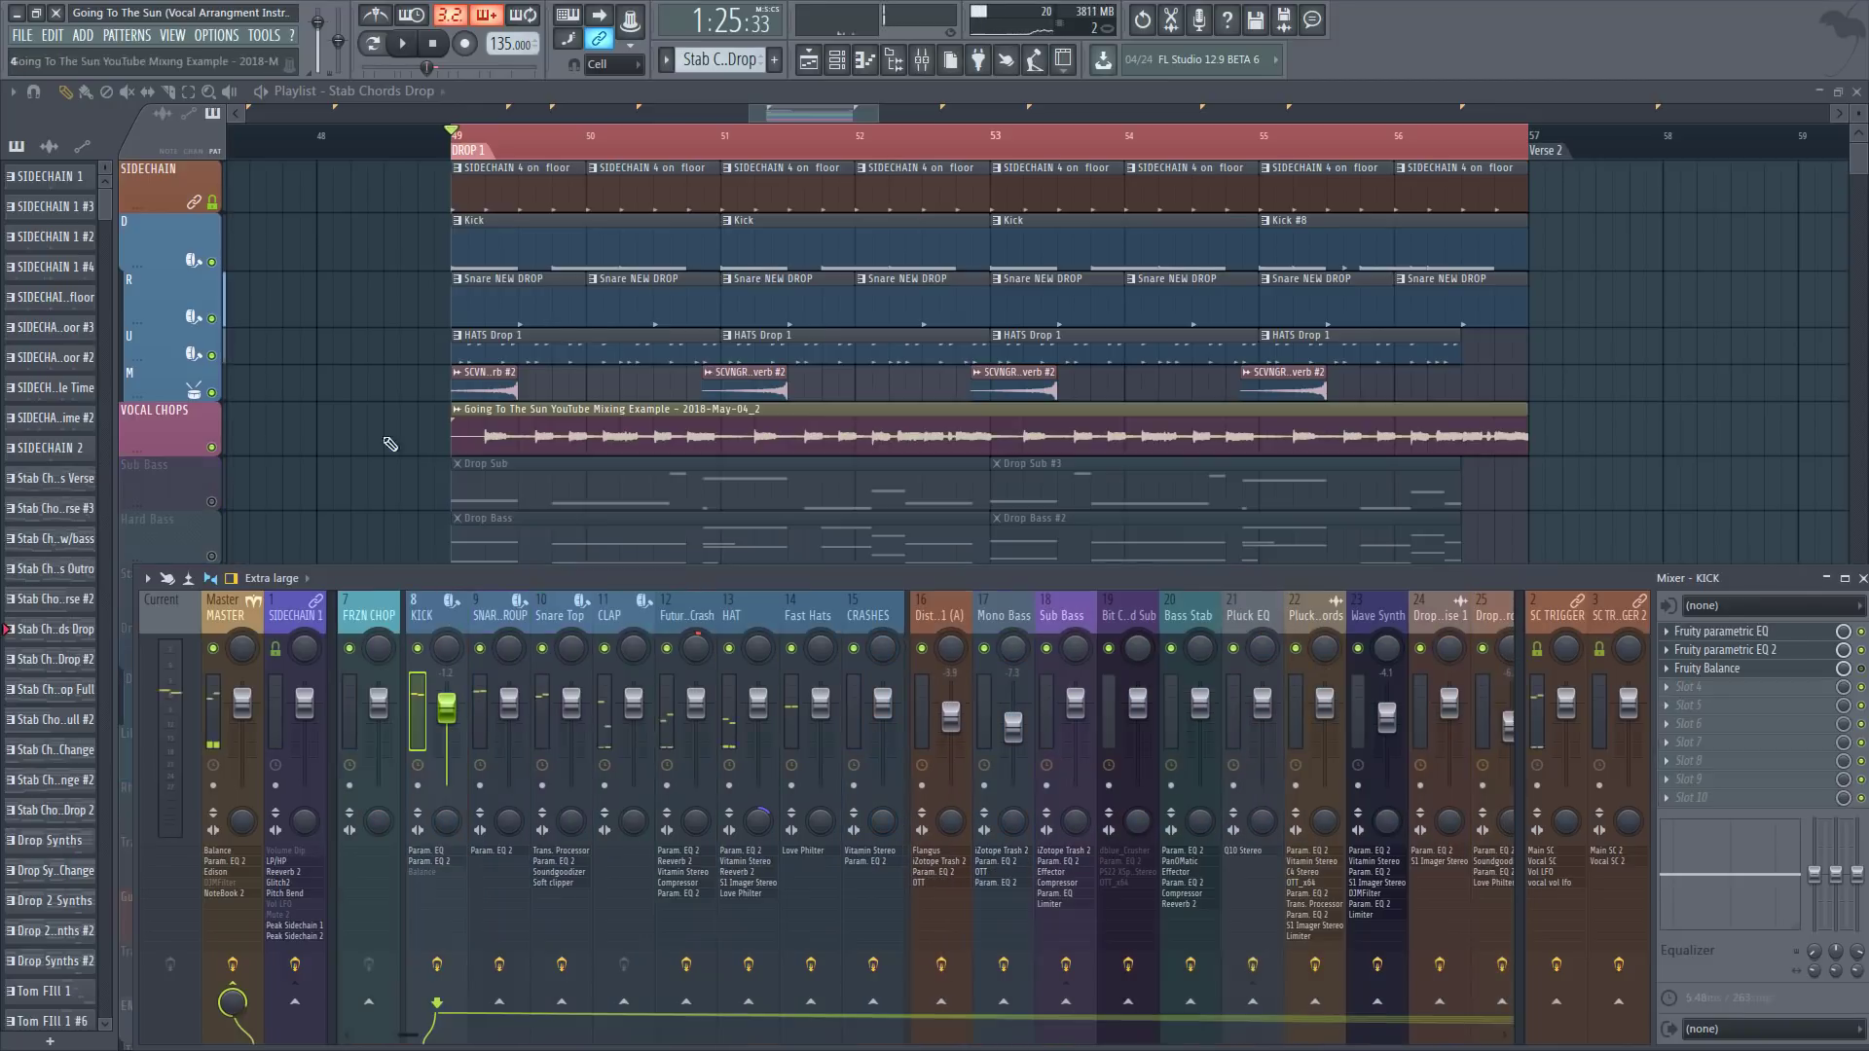
key("F9")
left_click(212, 503)
key("space")
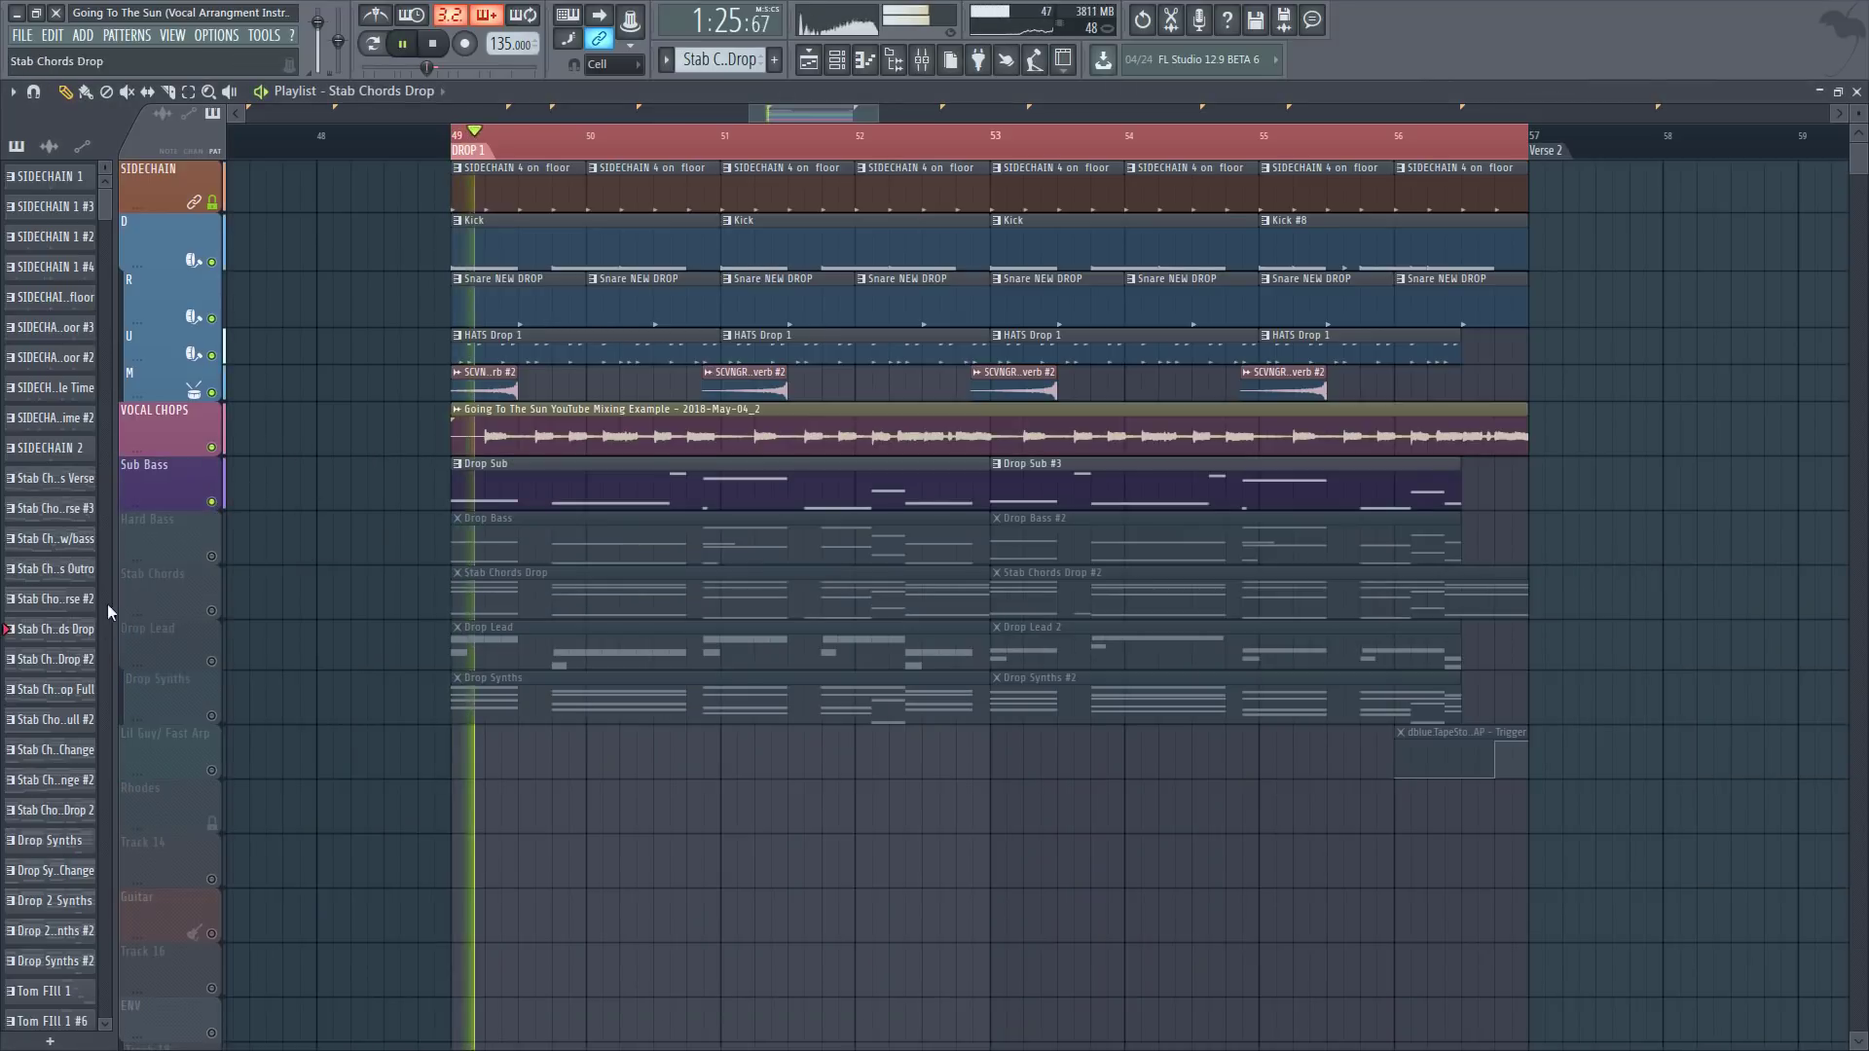
left_click(212, 557)
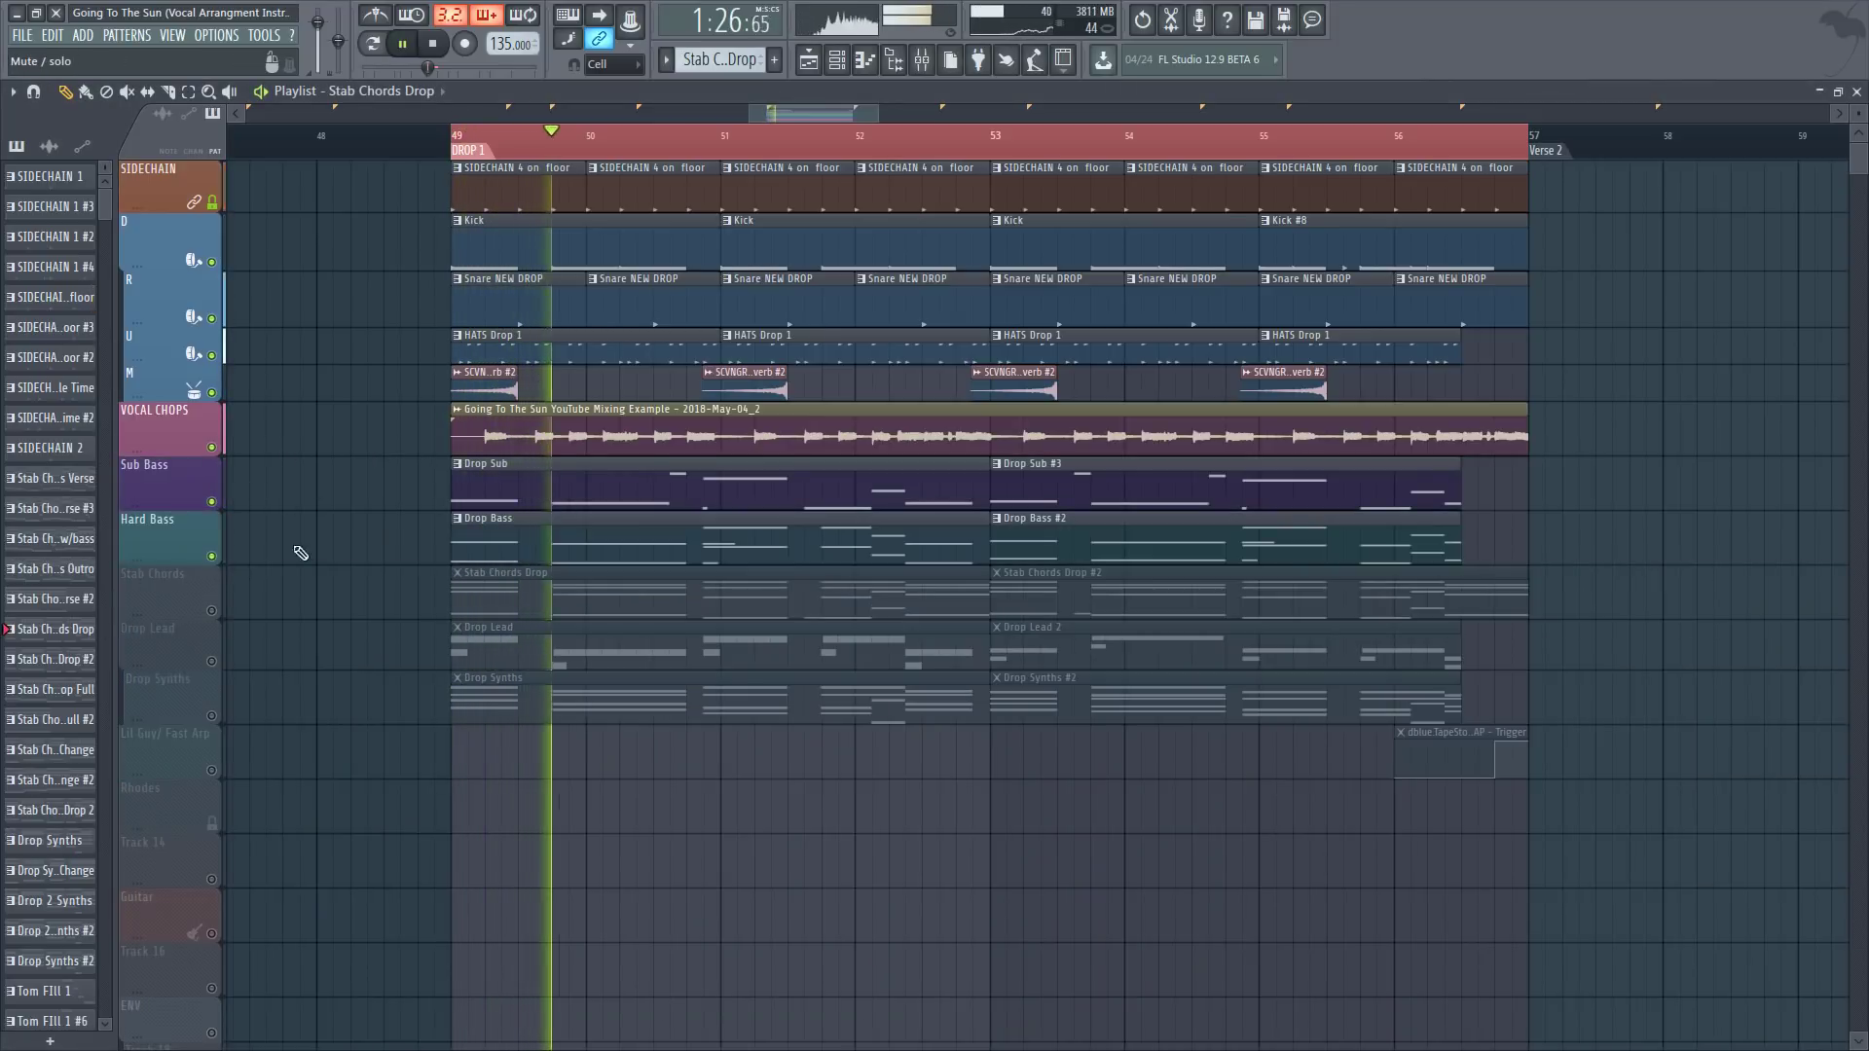
Step: Raise the Dist Bass 1 (A) level to about -2.1 dB and bring up Mono Bass while DROP 1 plays
left_click(921, 60)
key("space")
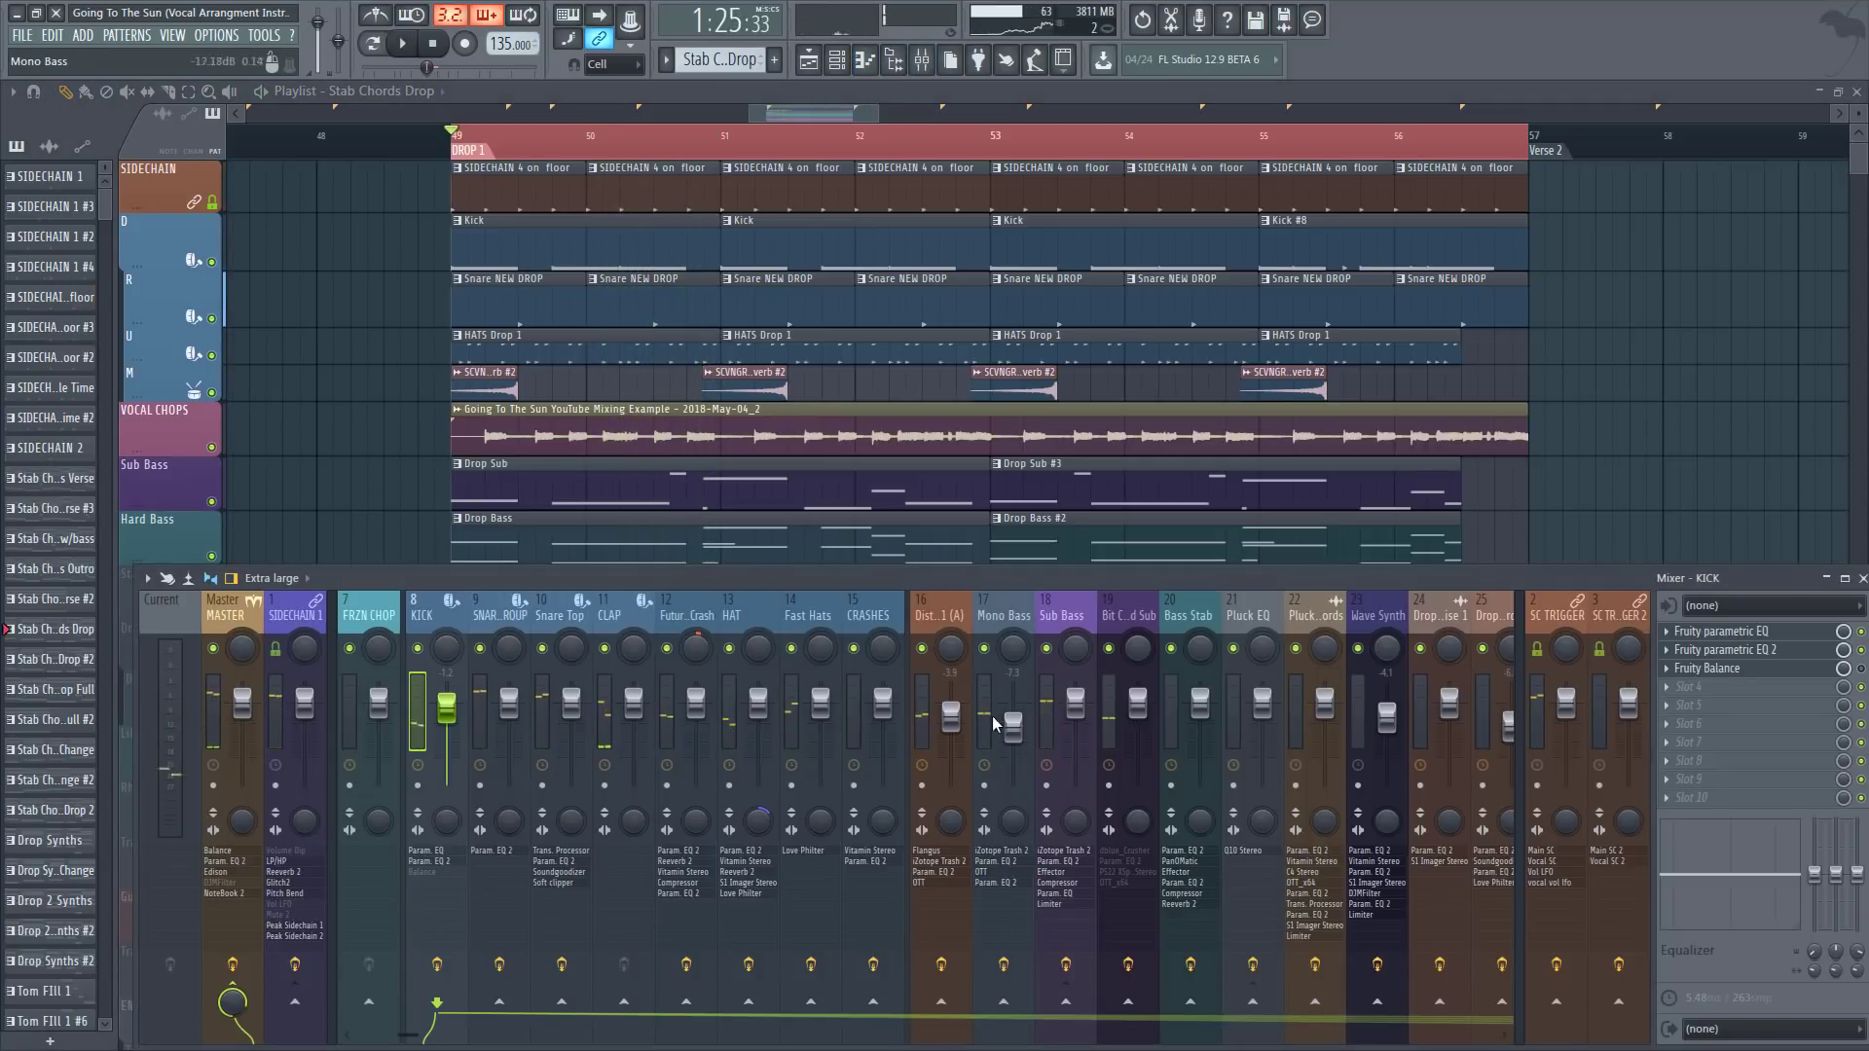
key("space")
left_click_drag(951, 717, 1013, 718)
key("space")
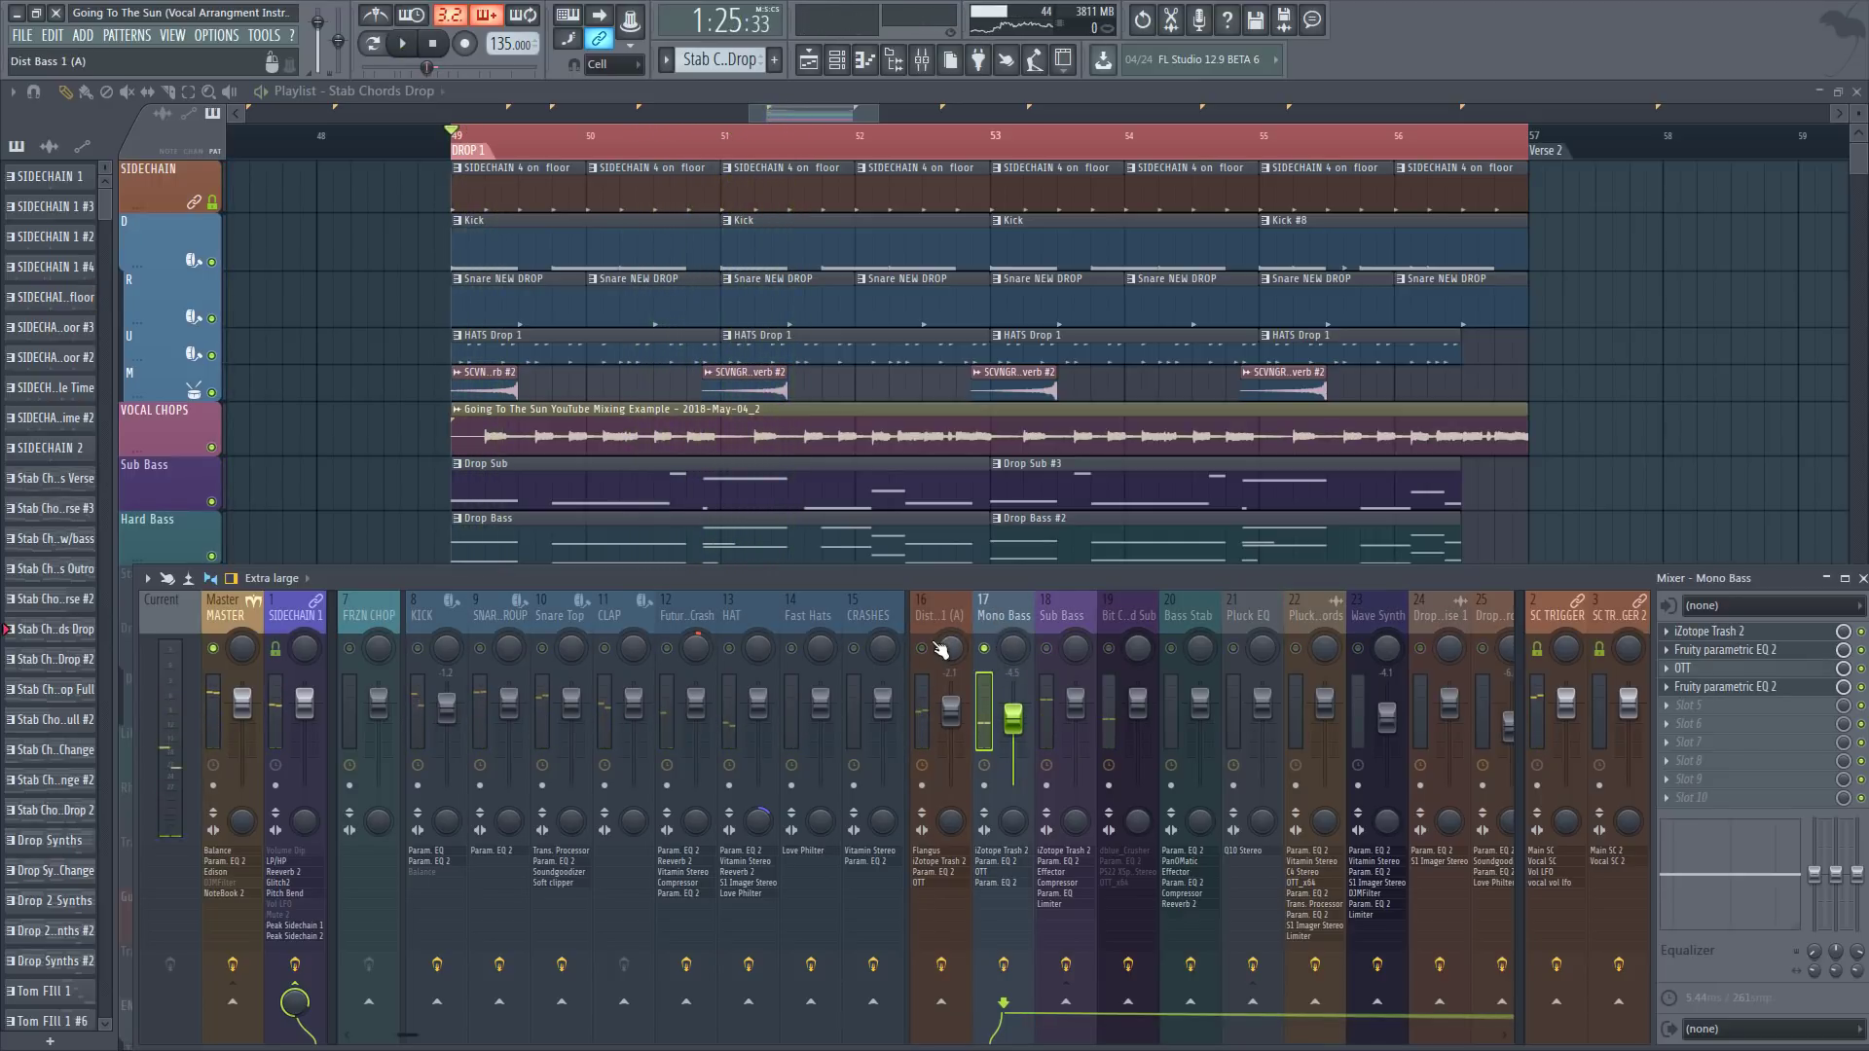
Step: Compare Mono Bass with Dist Bass 1 (A) during playback and set the Mono Bass level to -4.2 dB
key("space")
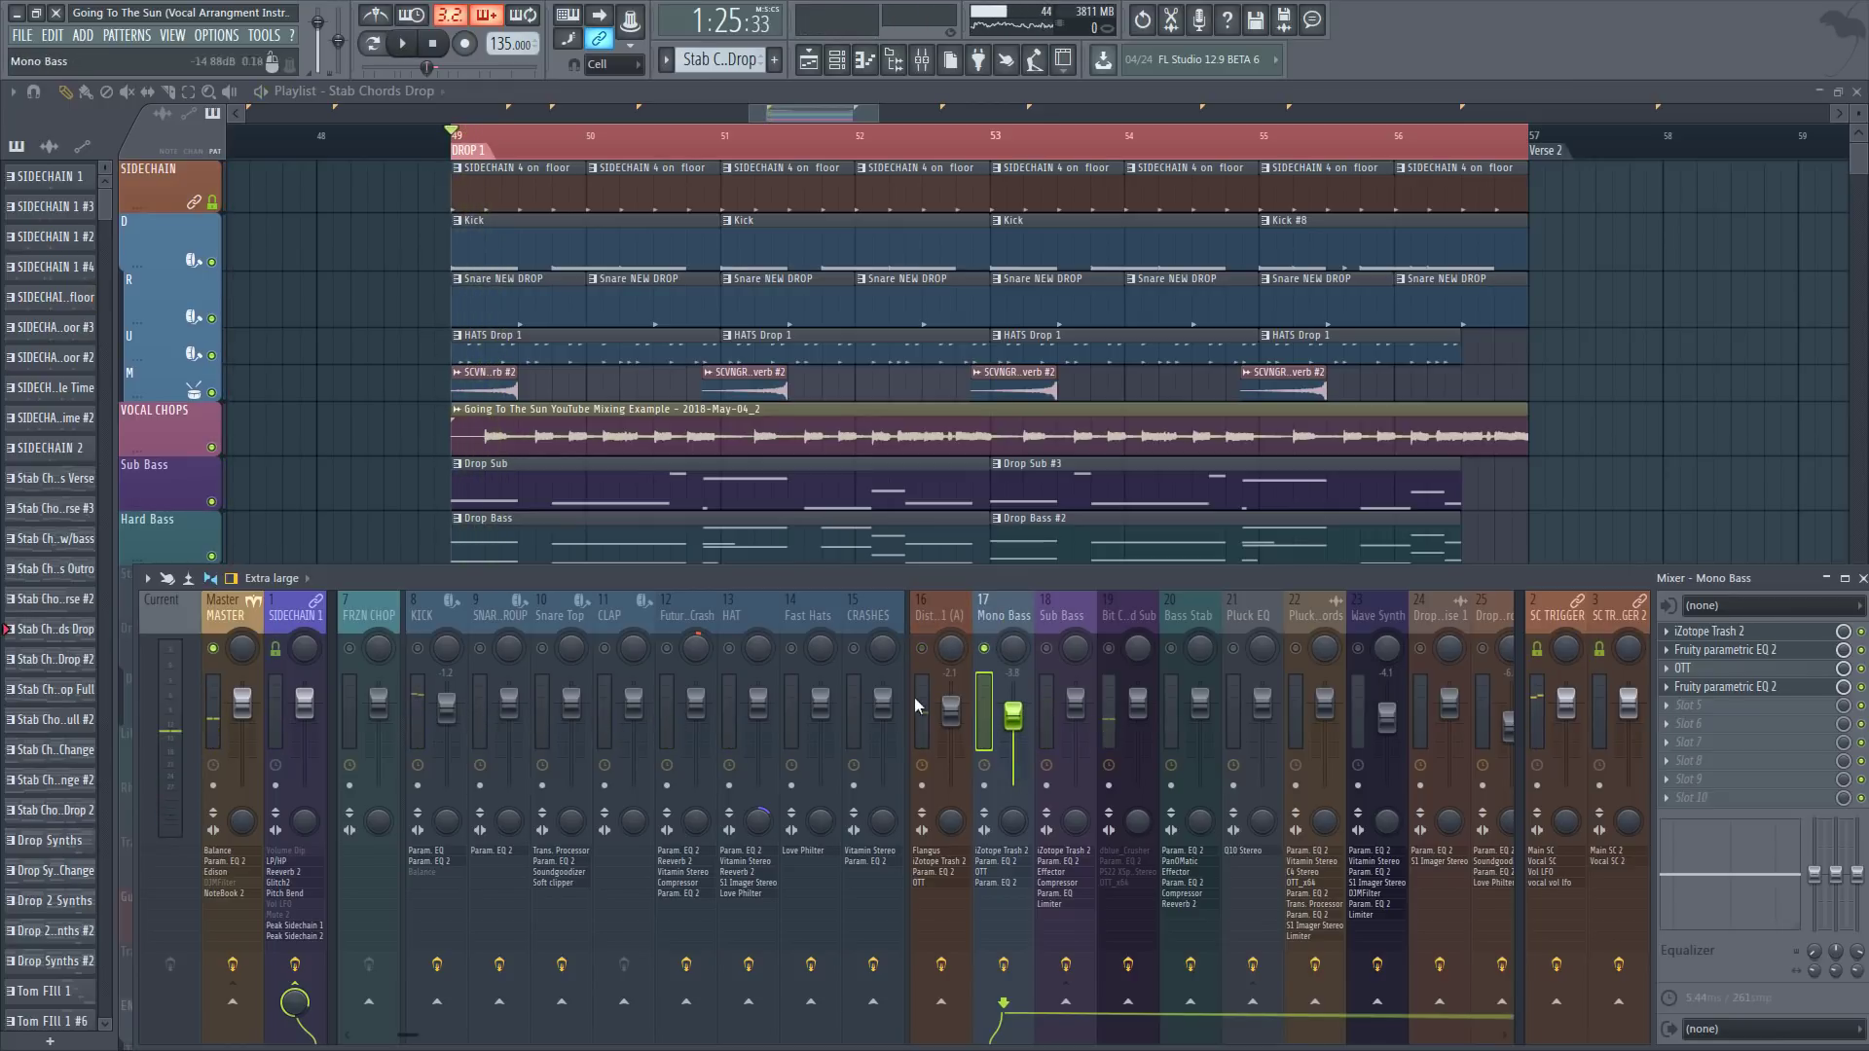
key("space")
mouse_move(1013, 716)
left_mouse_down()
mouse_move(1017, 794)
mouse_move(1014, 703)
mouse_move(1014, 721)
left_mouse_up()
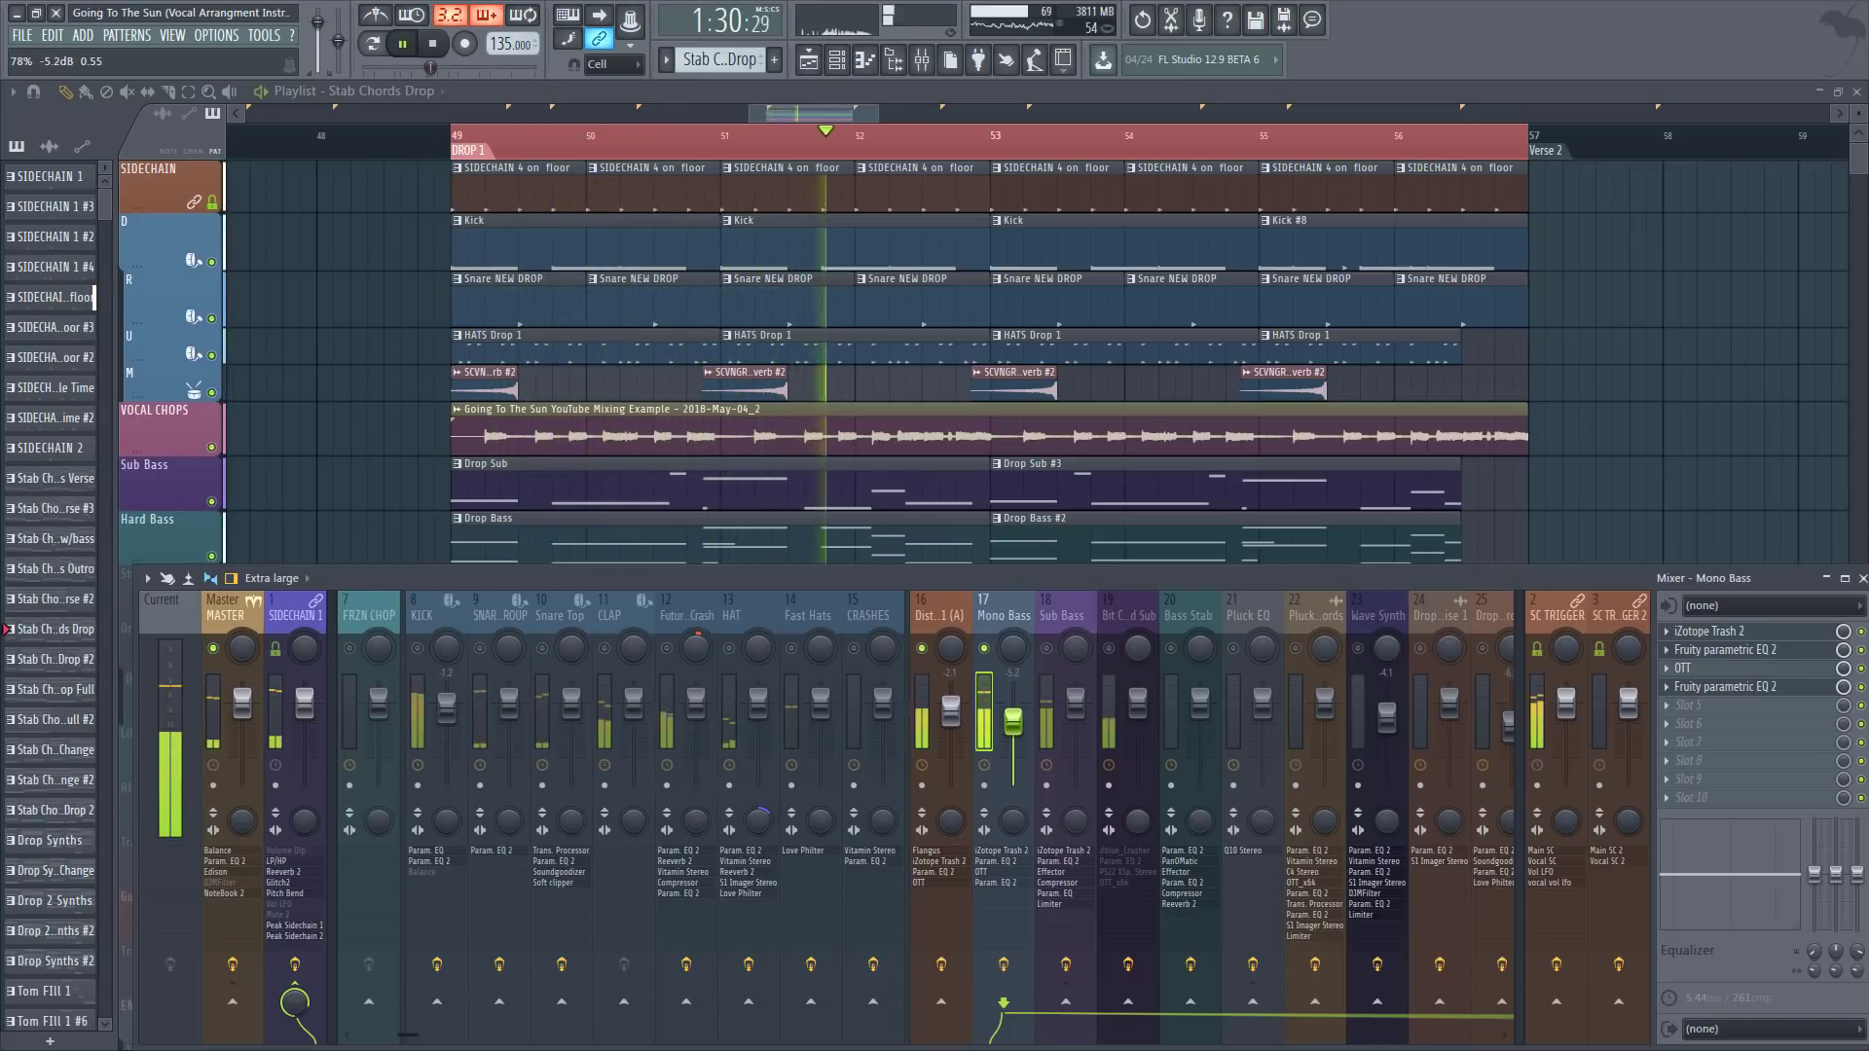
key("space")
key("space")
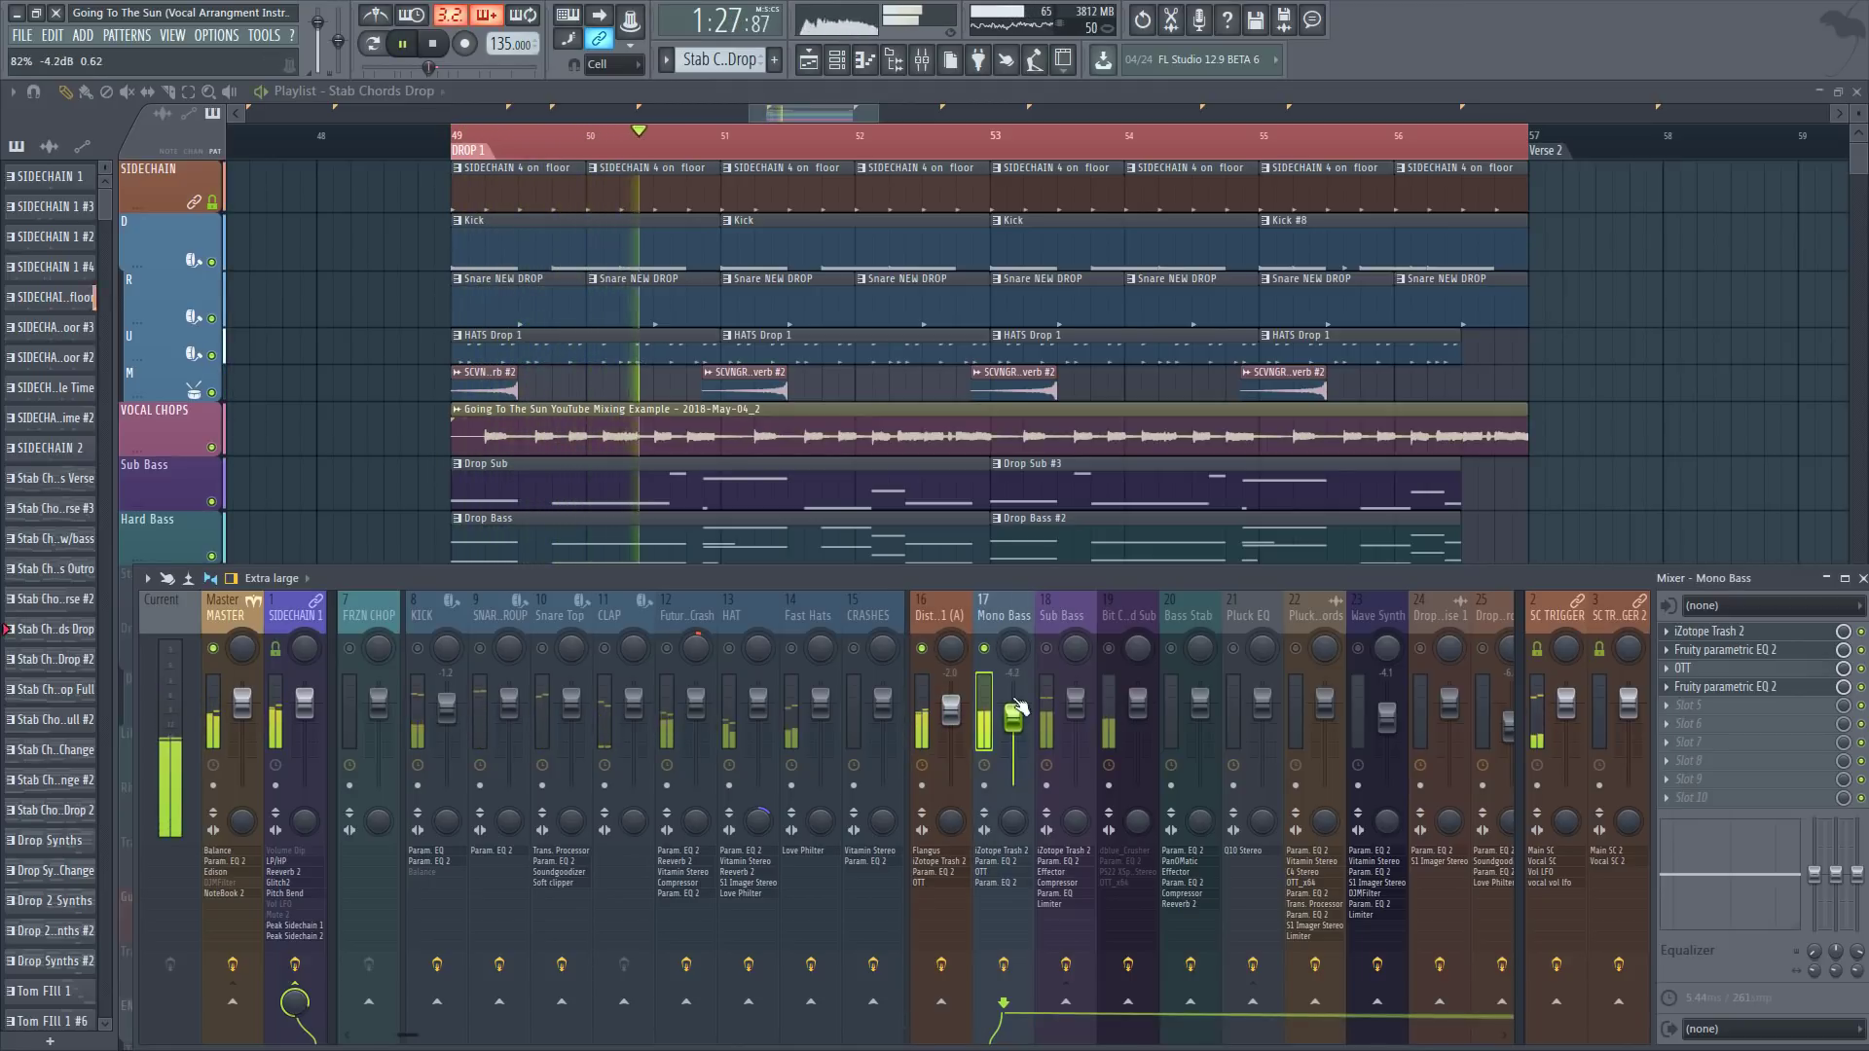
Step: Audition Sub Bass with Dist Bass 1 (A) and Bit Crushed Sub added back, and re-enable all mixer channels
left_click(1060, 615)
key("space")
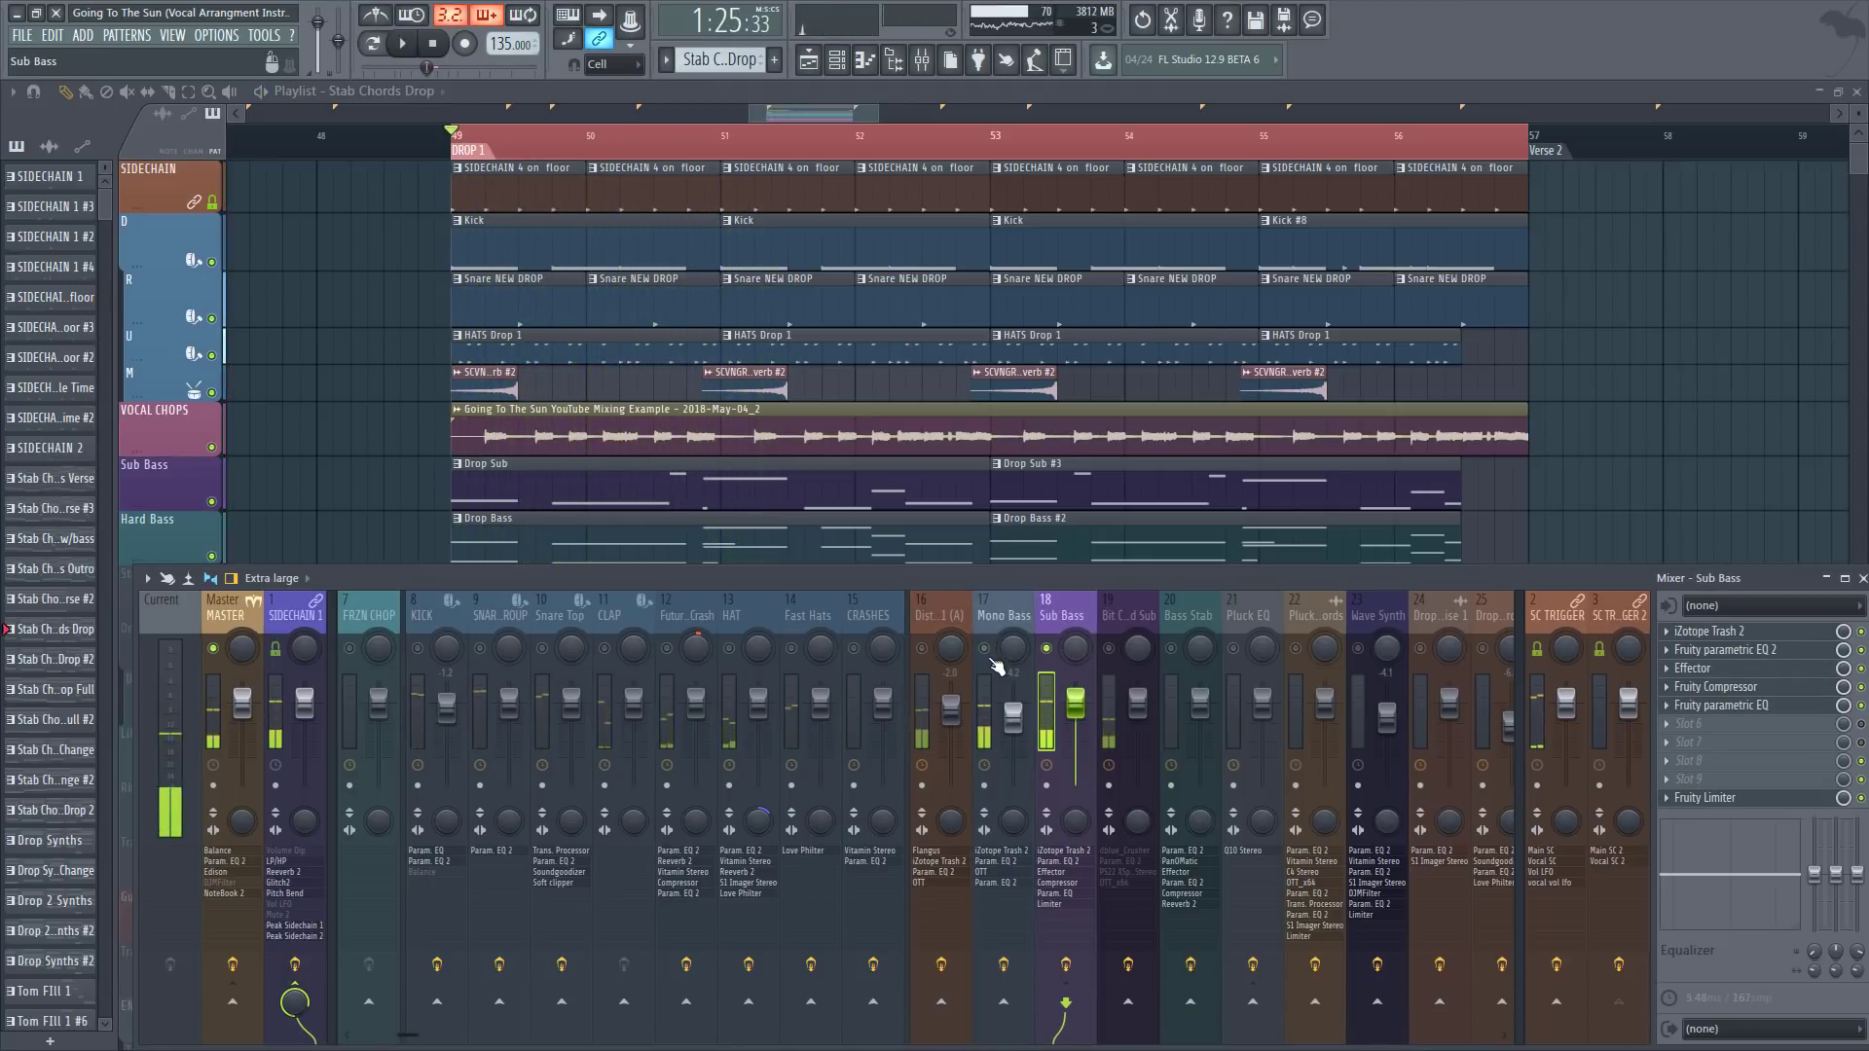
left_click(922, 649)
key("space")
left_click(1108, 649)
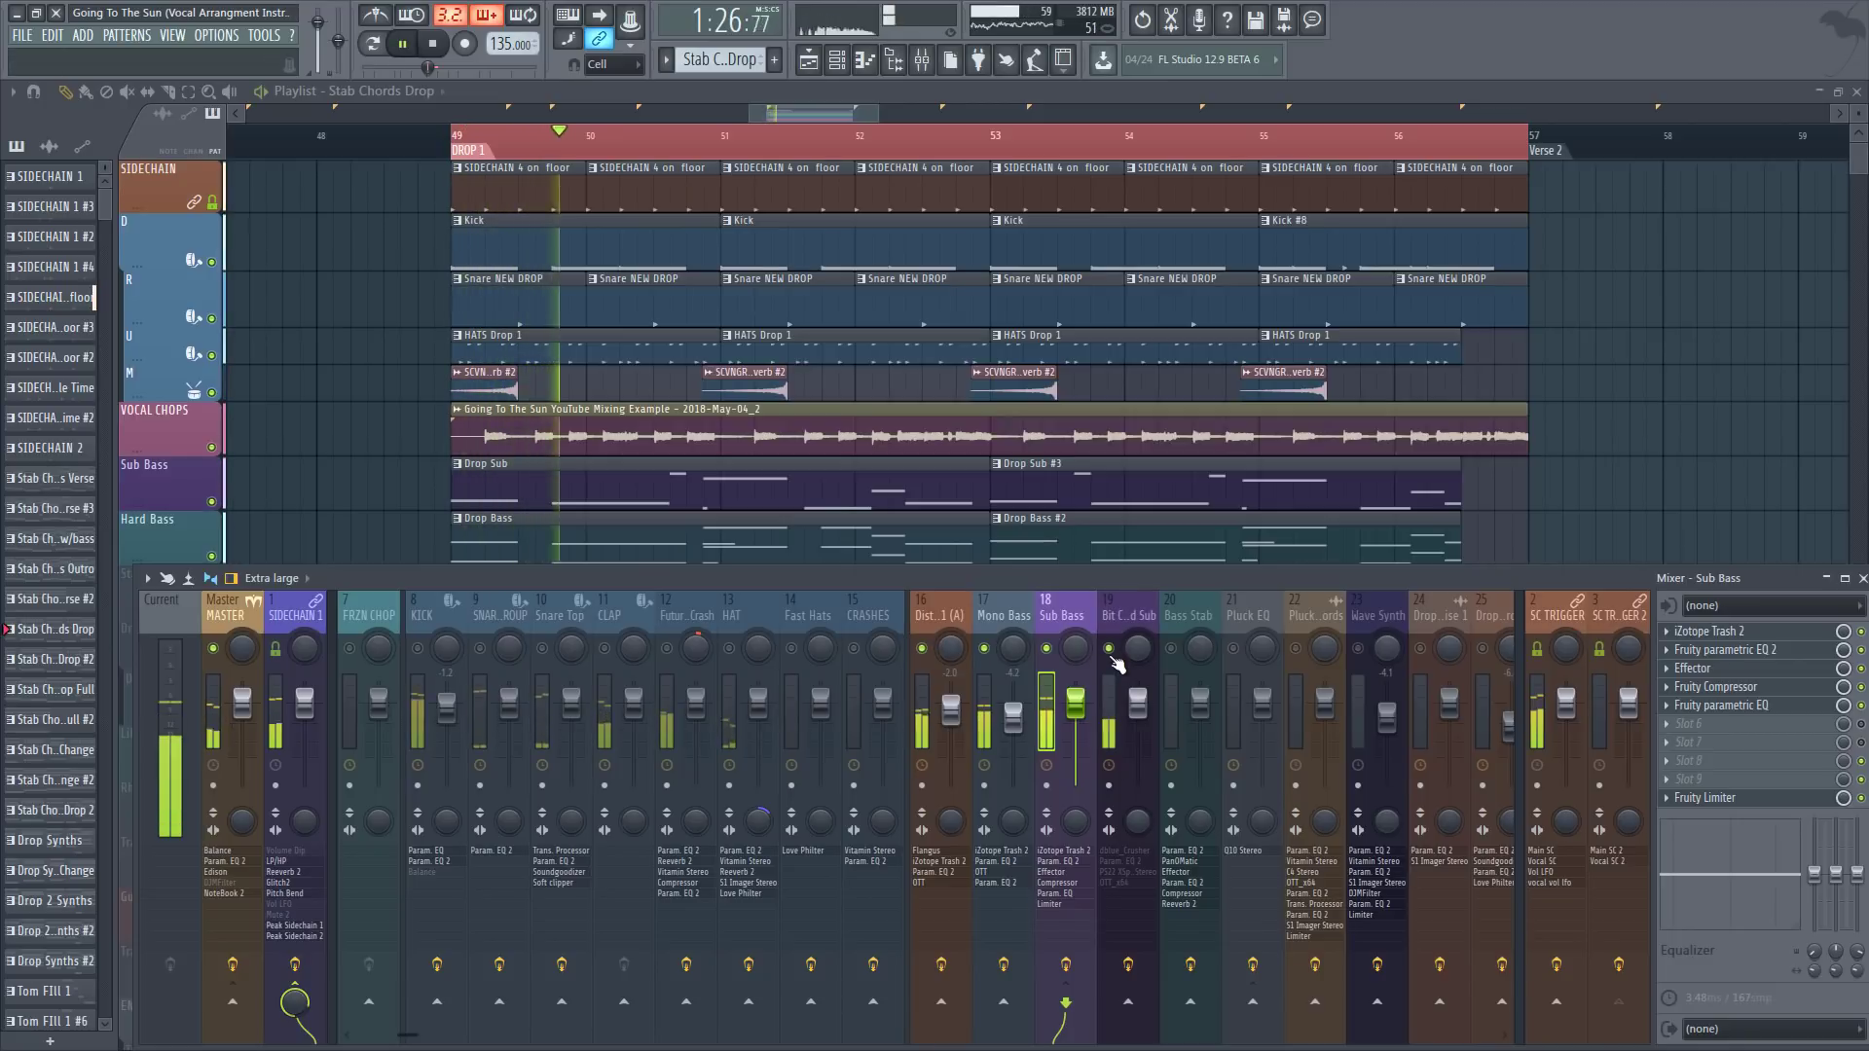
right_click(1109, 650)
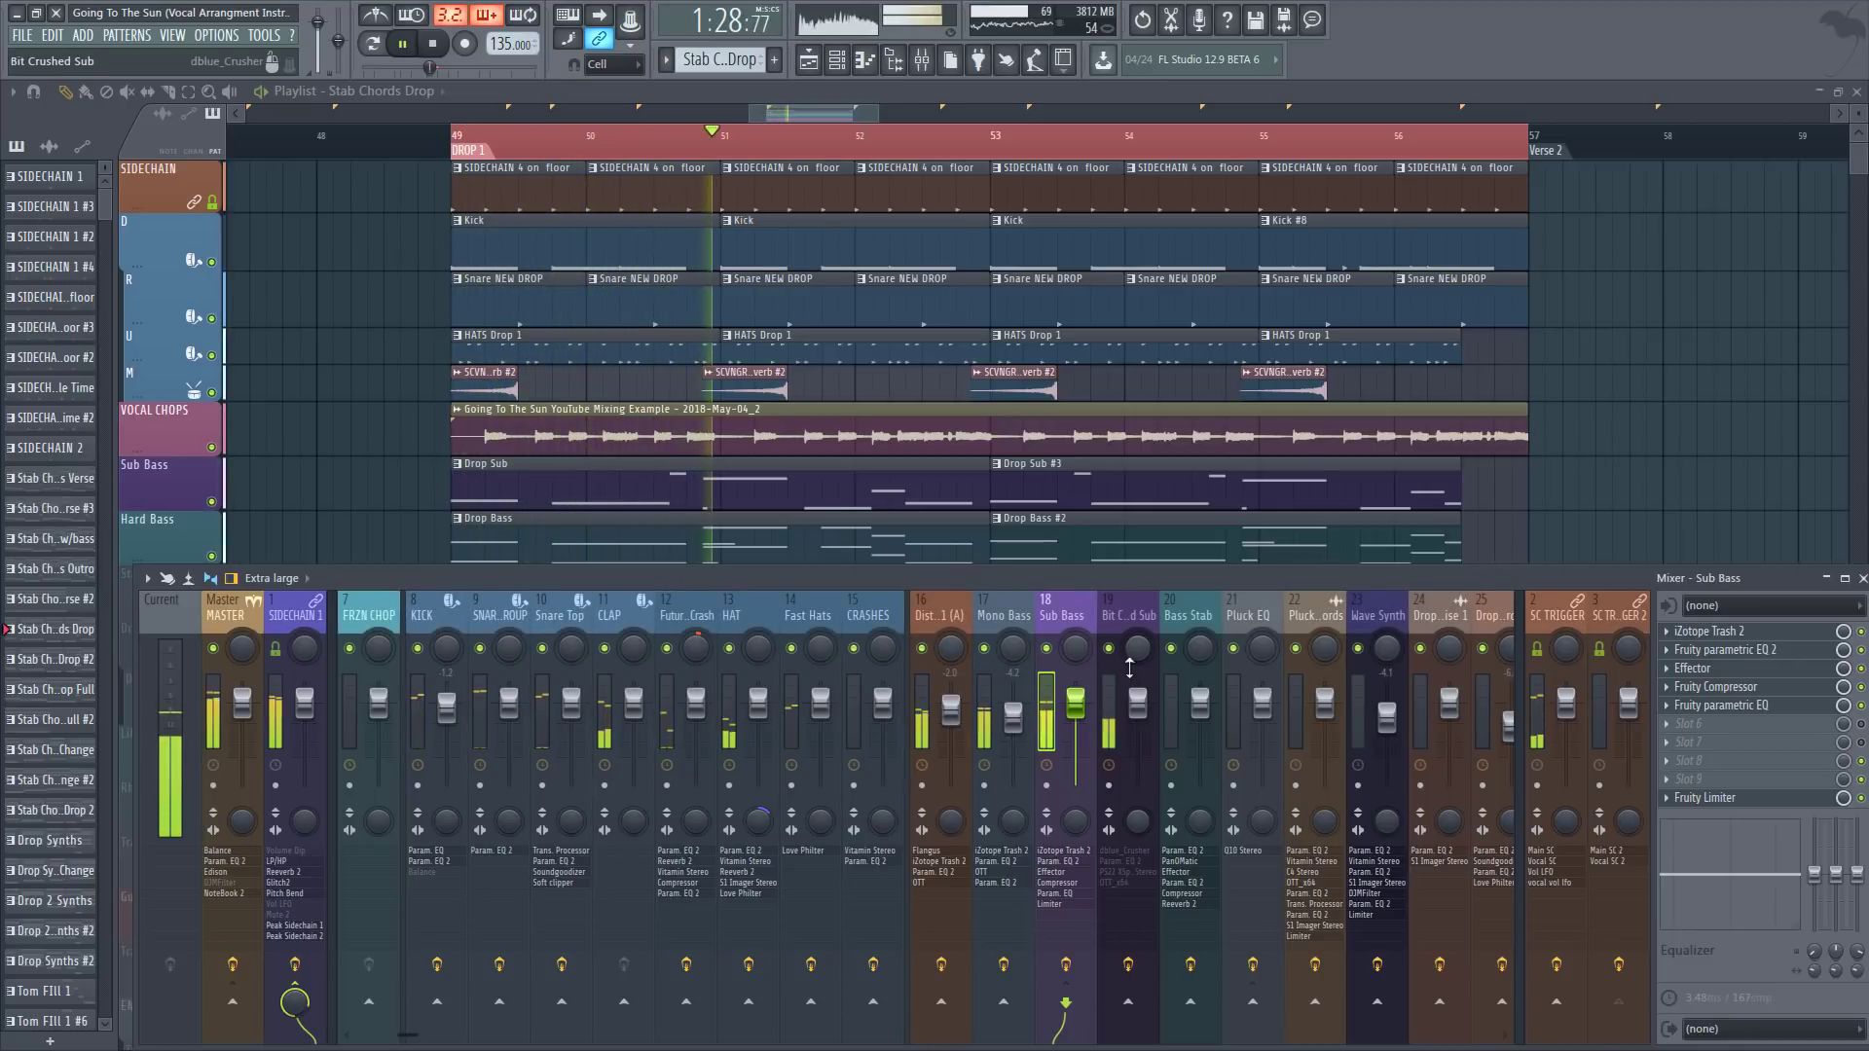
Step: Audition the pluck chord channels in isolation, add Bass Stab to them and lower the Bass Stab level
left_click(1126, 623)
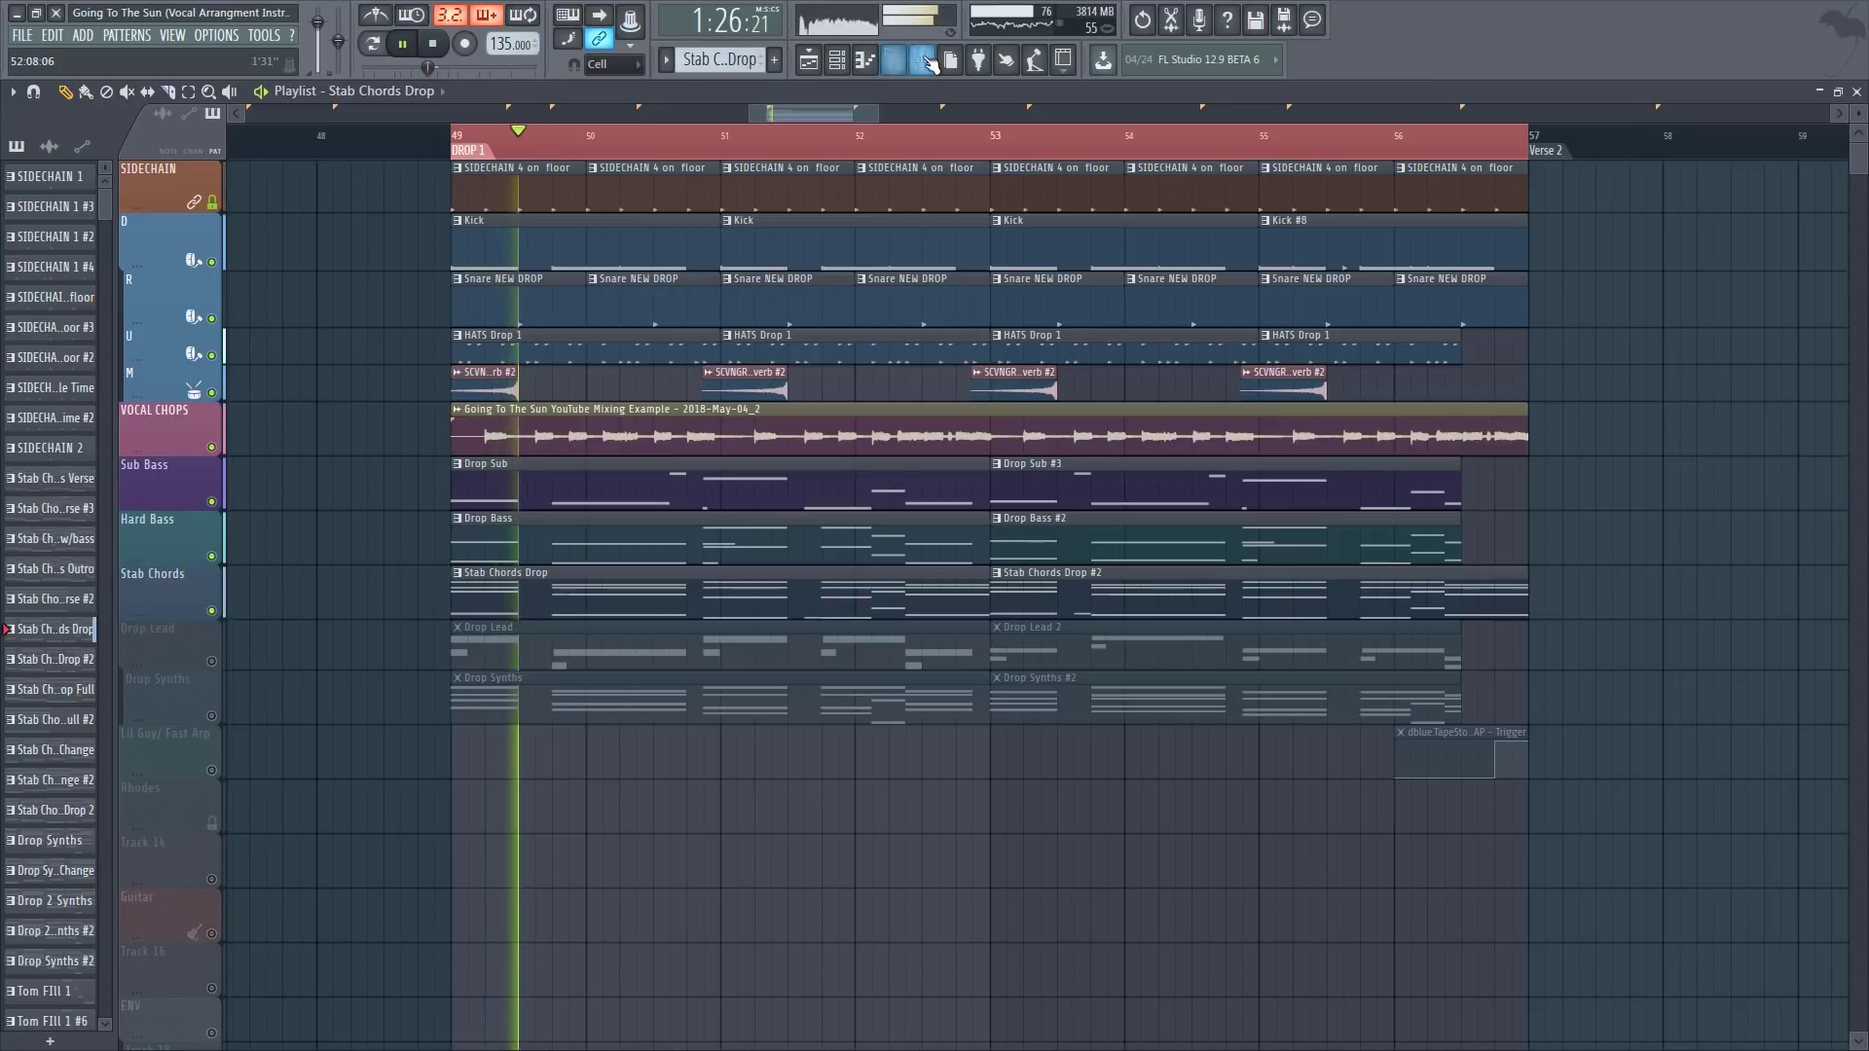
key("F9")
right_click(1109, 648)
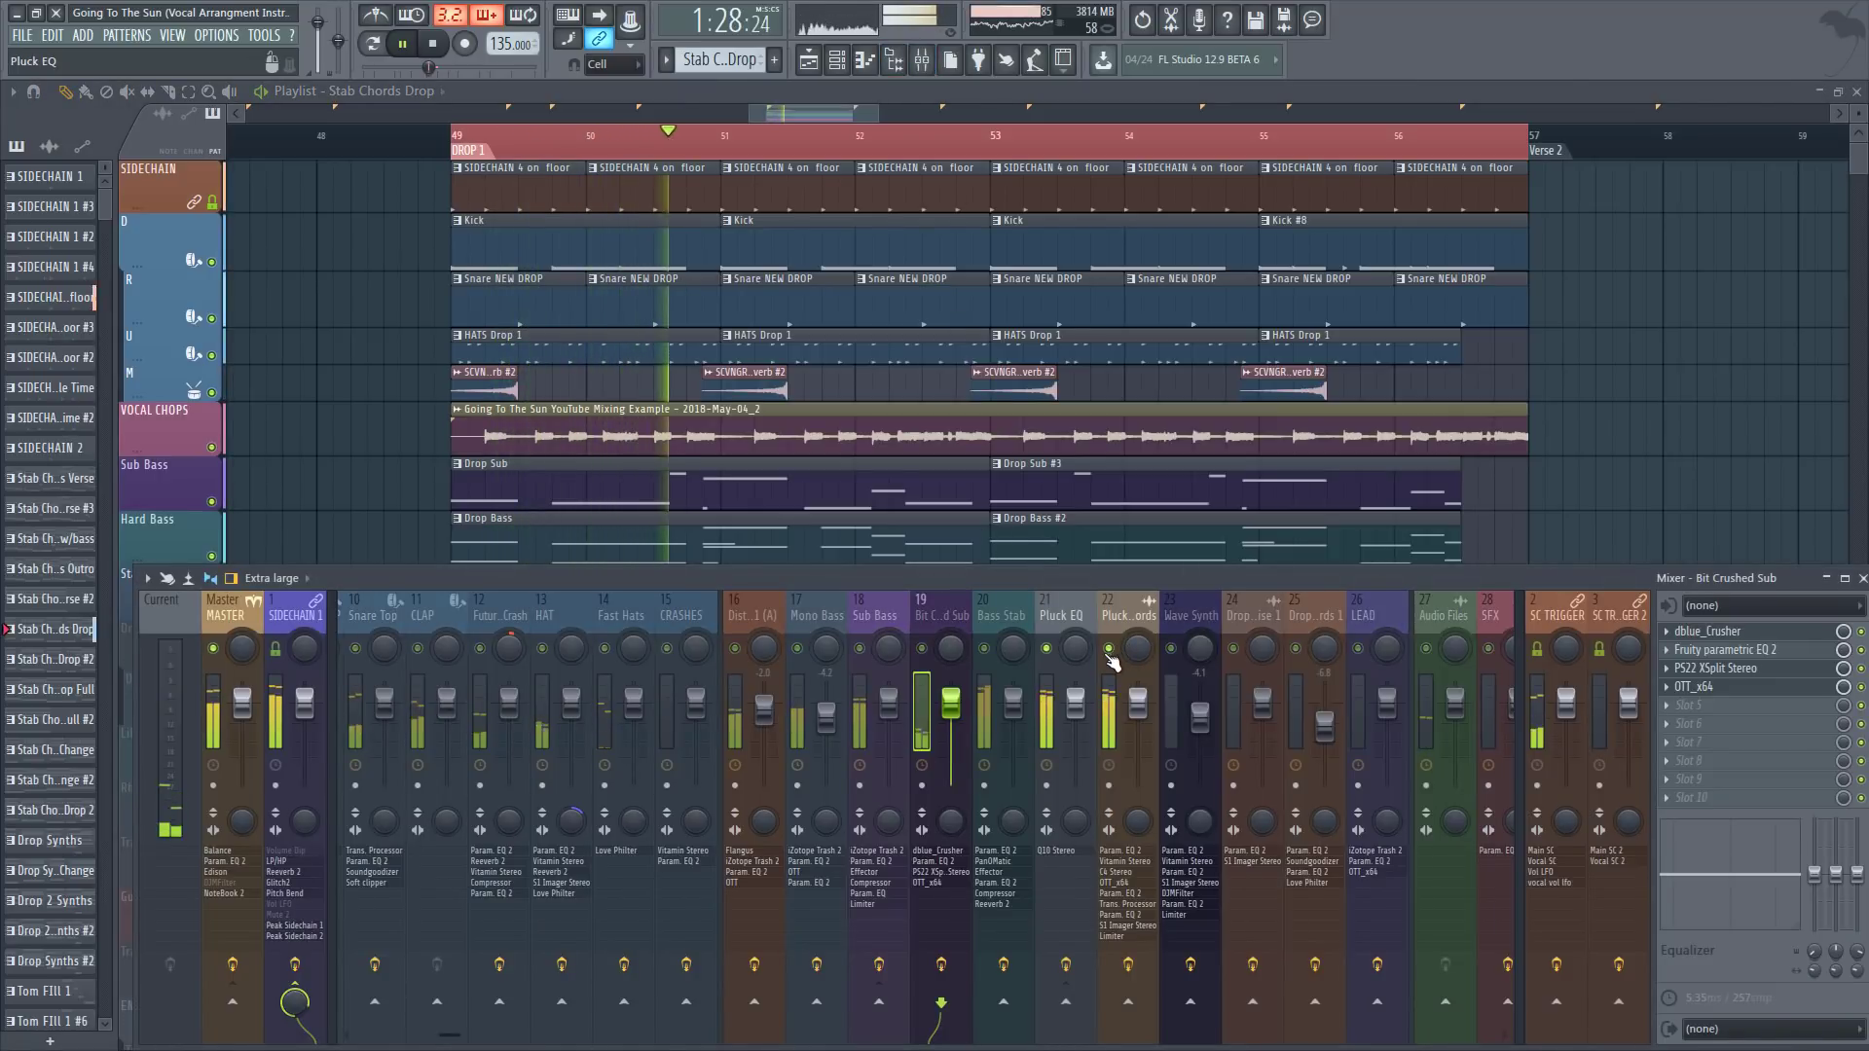
left_click(984, 649)
left_click(1015, 704)
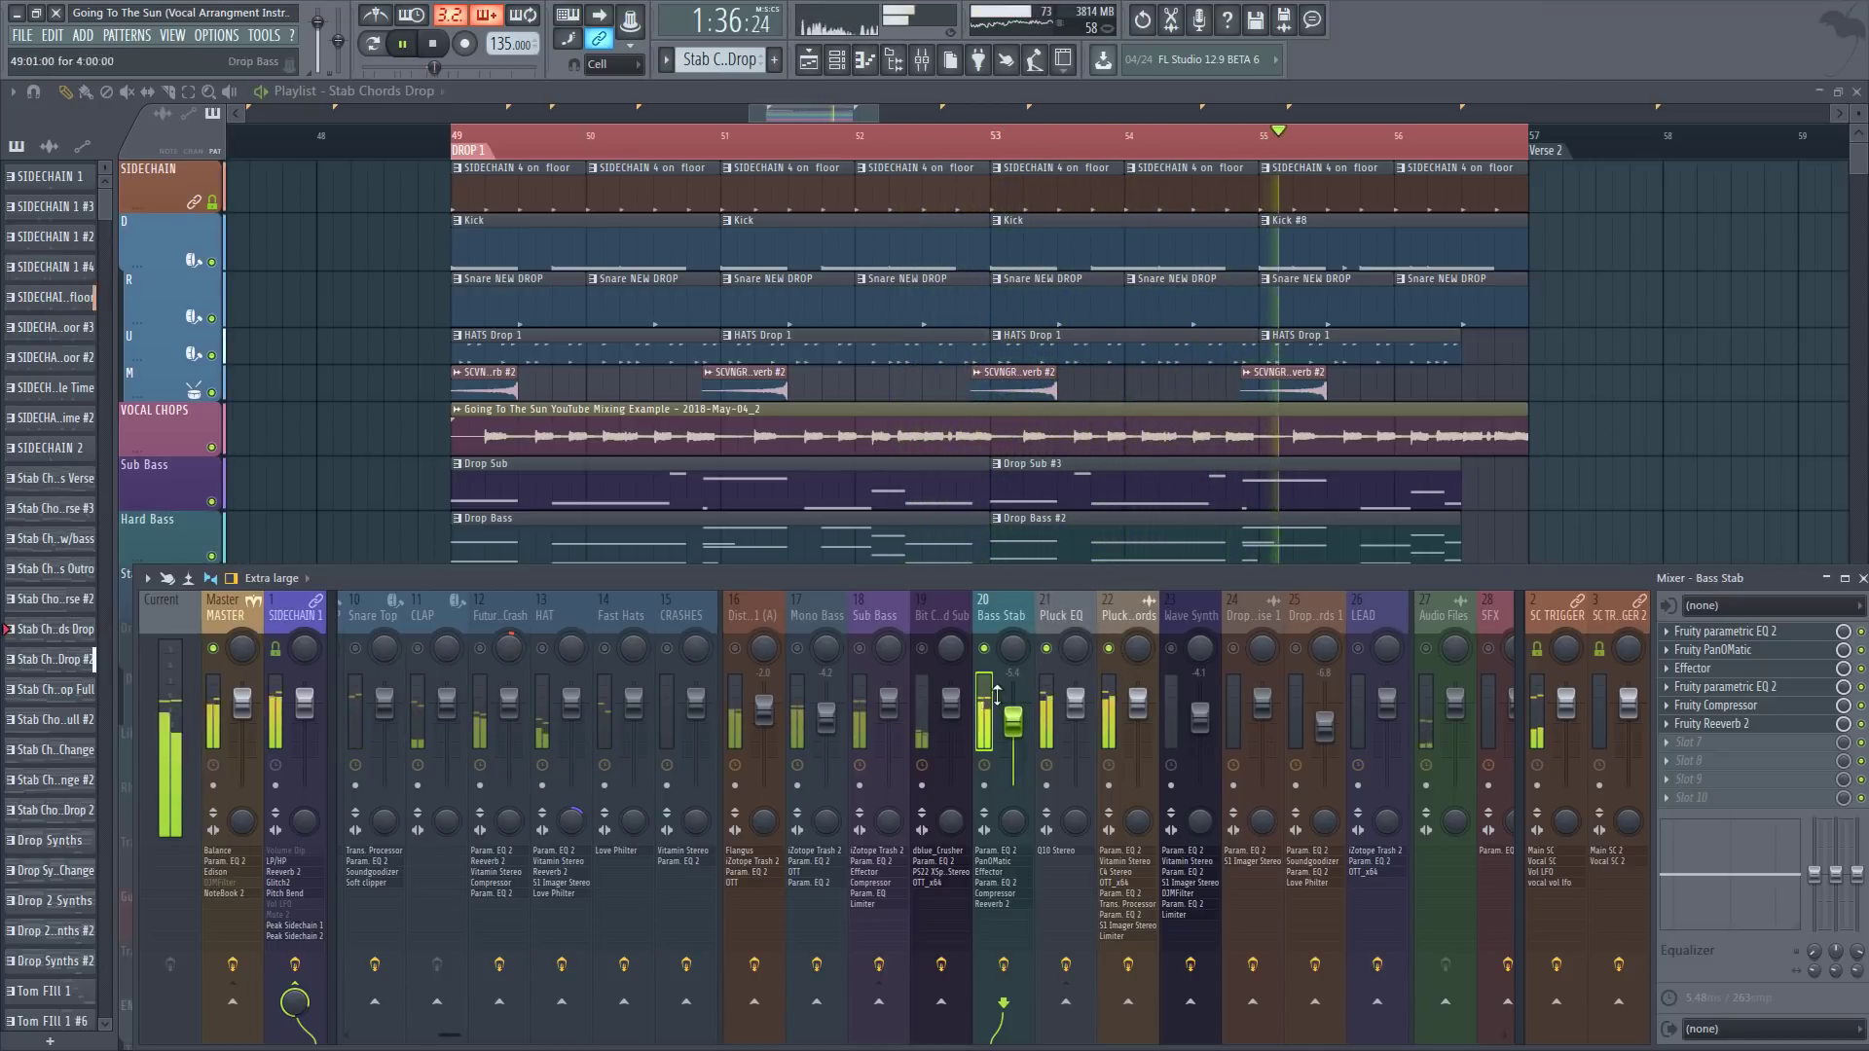
Step: Solo Bit Crushed Sub and bring back Bass Stab, Pluck EQ, Mono Bass and Dist Bass 1 (A) one by one
right_click(922, 649)
left_click(984, 649)
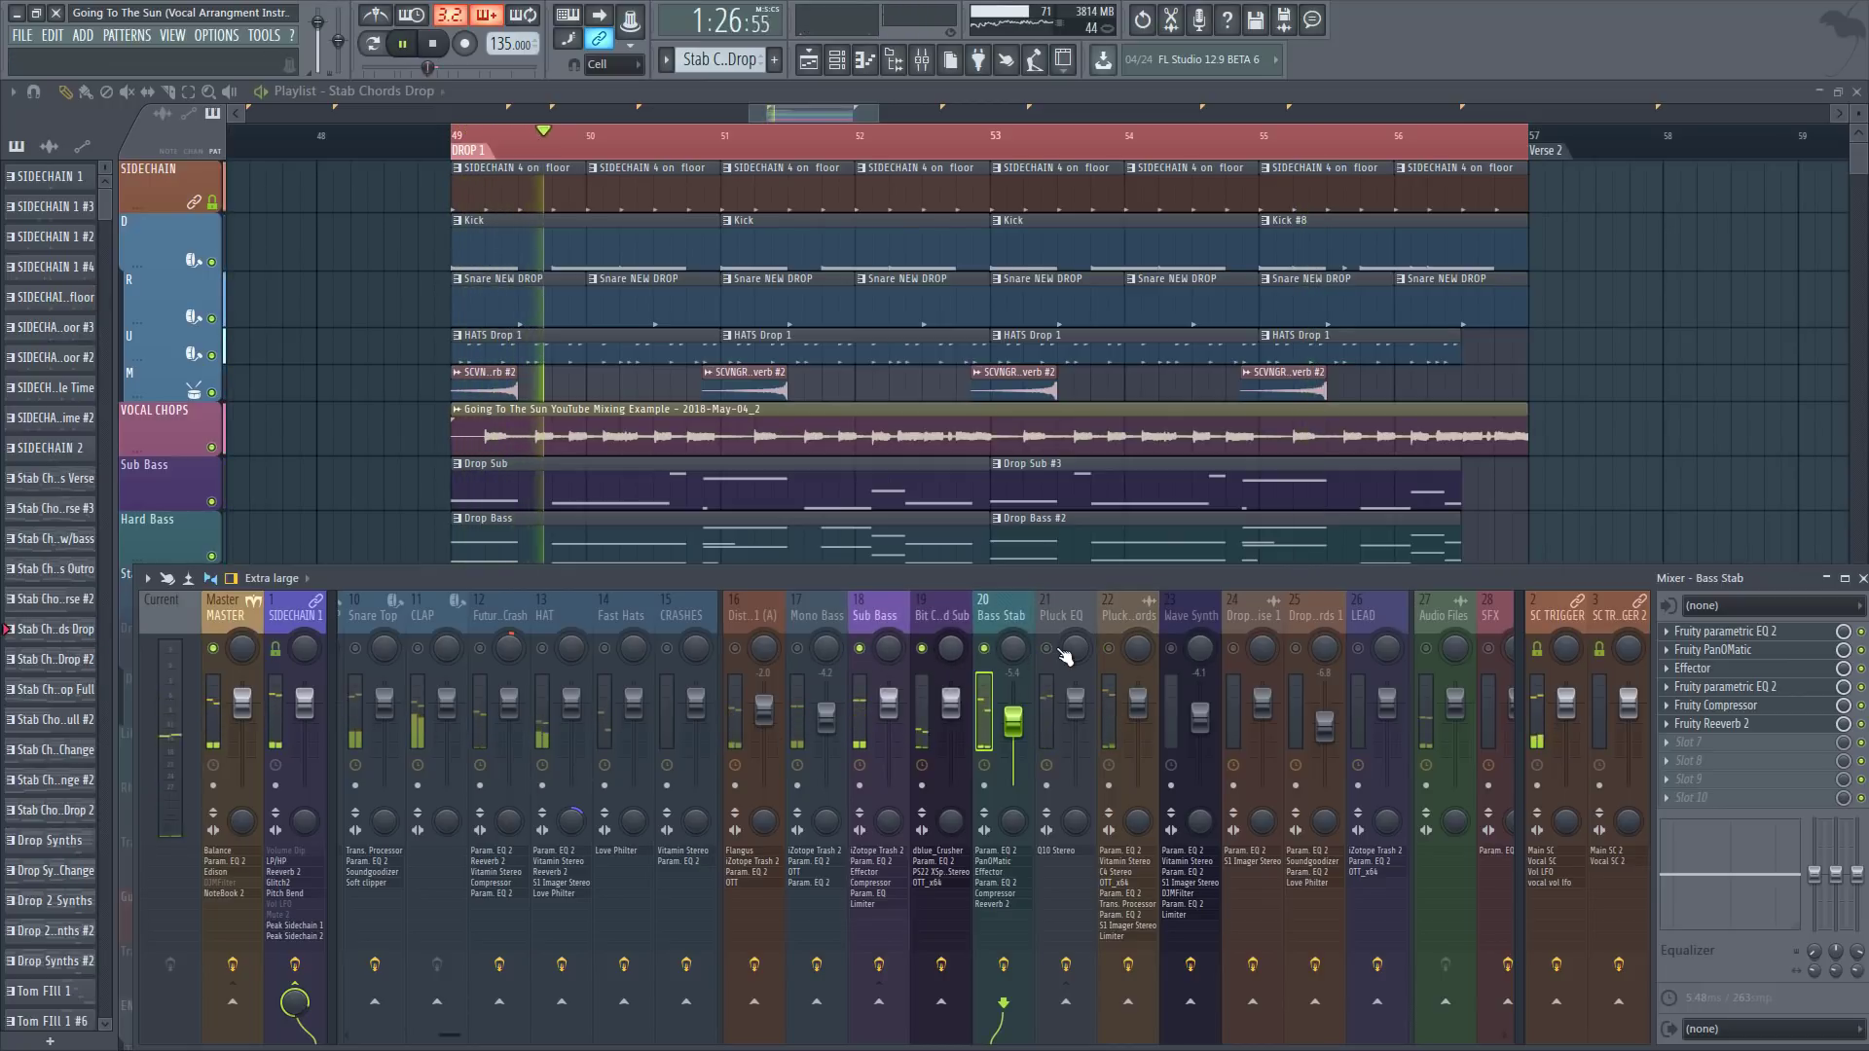
left_click(1046, 648)
left_click(797, 649)
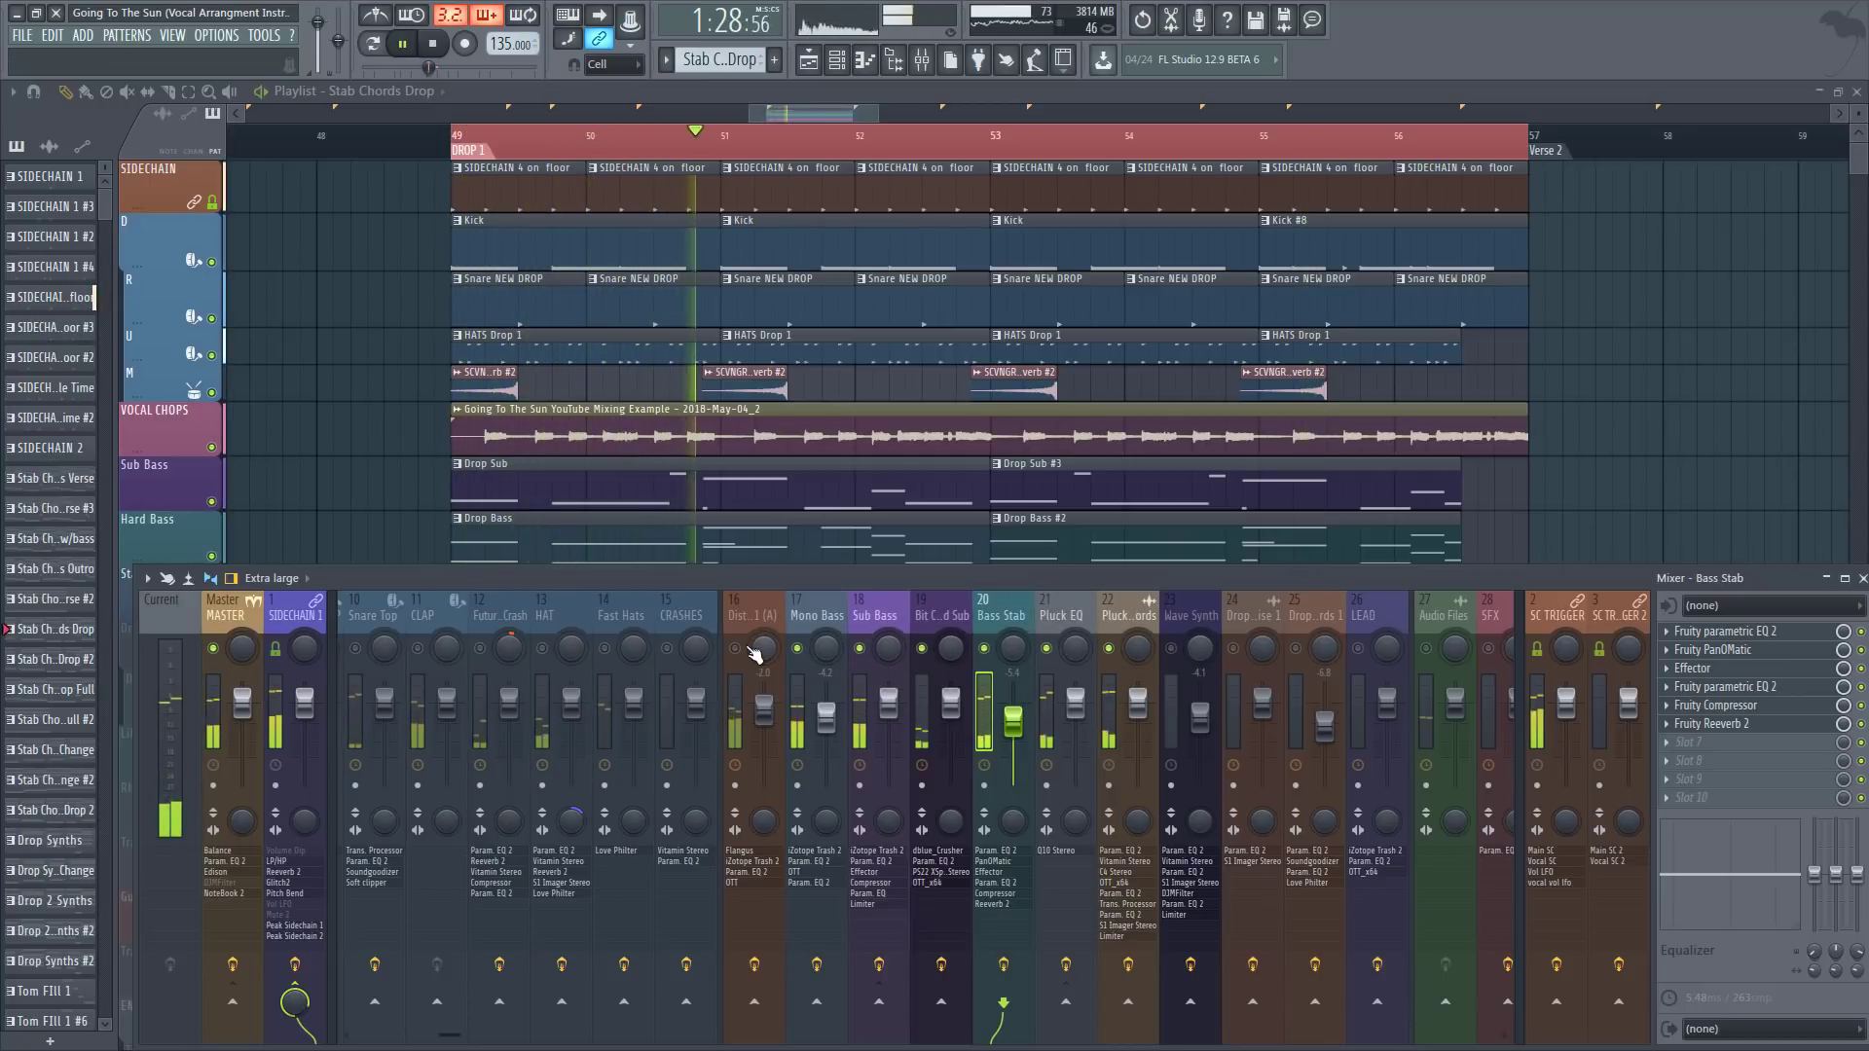
left_click(735, 648)
Step: Lower the LEAD channel level to about -5.2 dB and stop playback
left_click(833, 775)
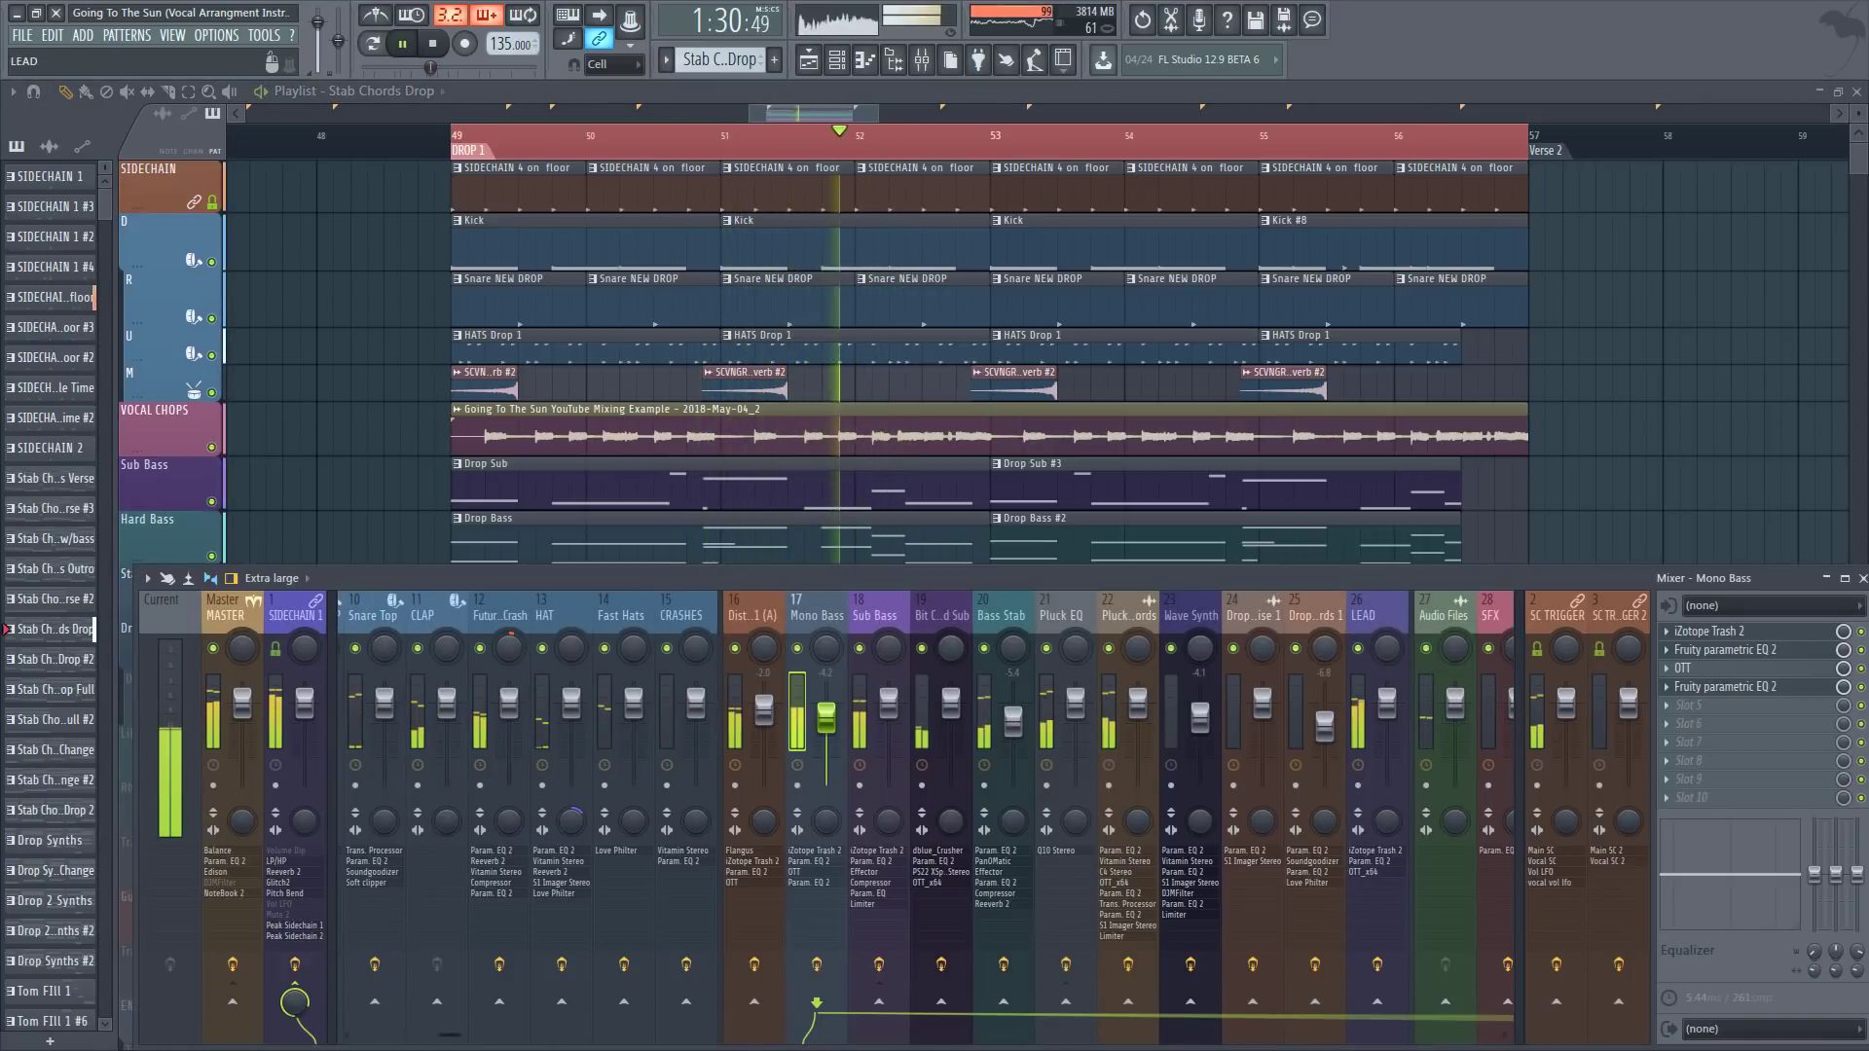
left_click(1375, 774)
key("space")
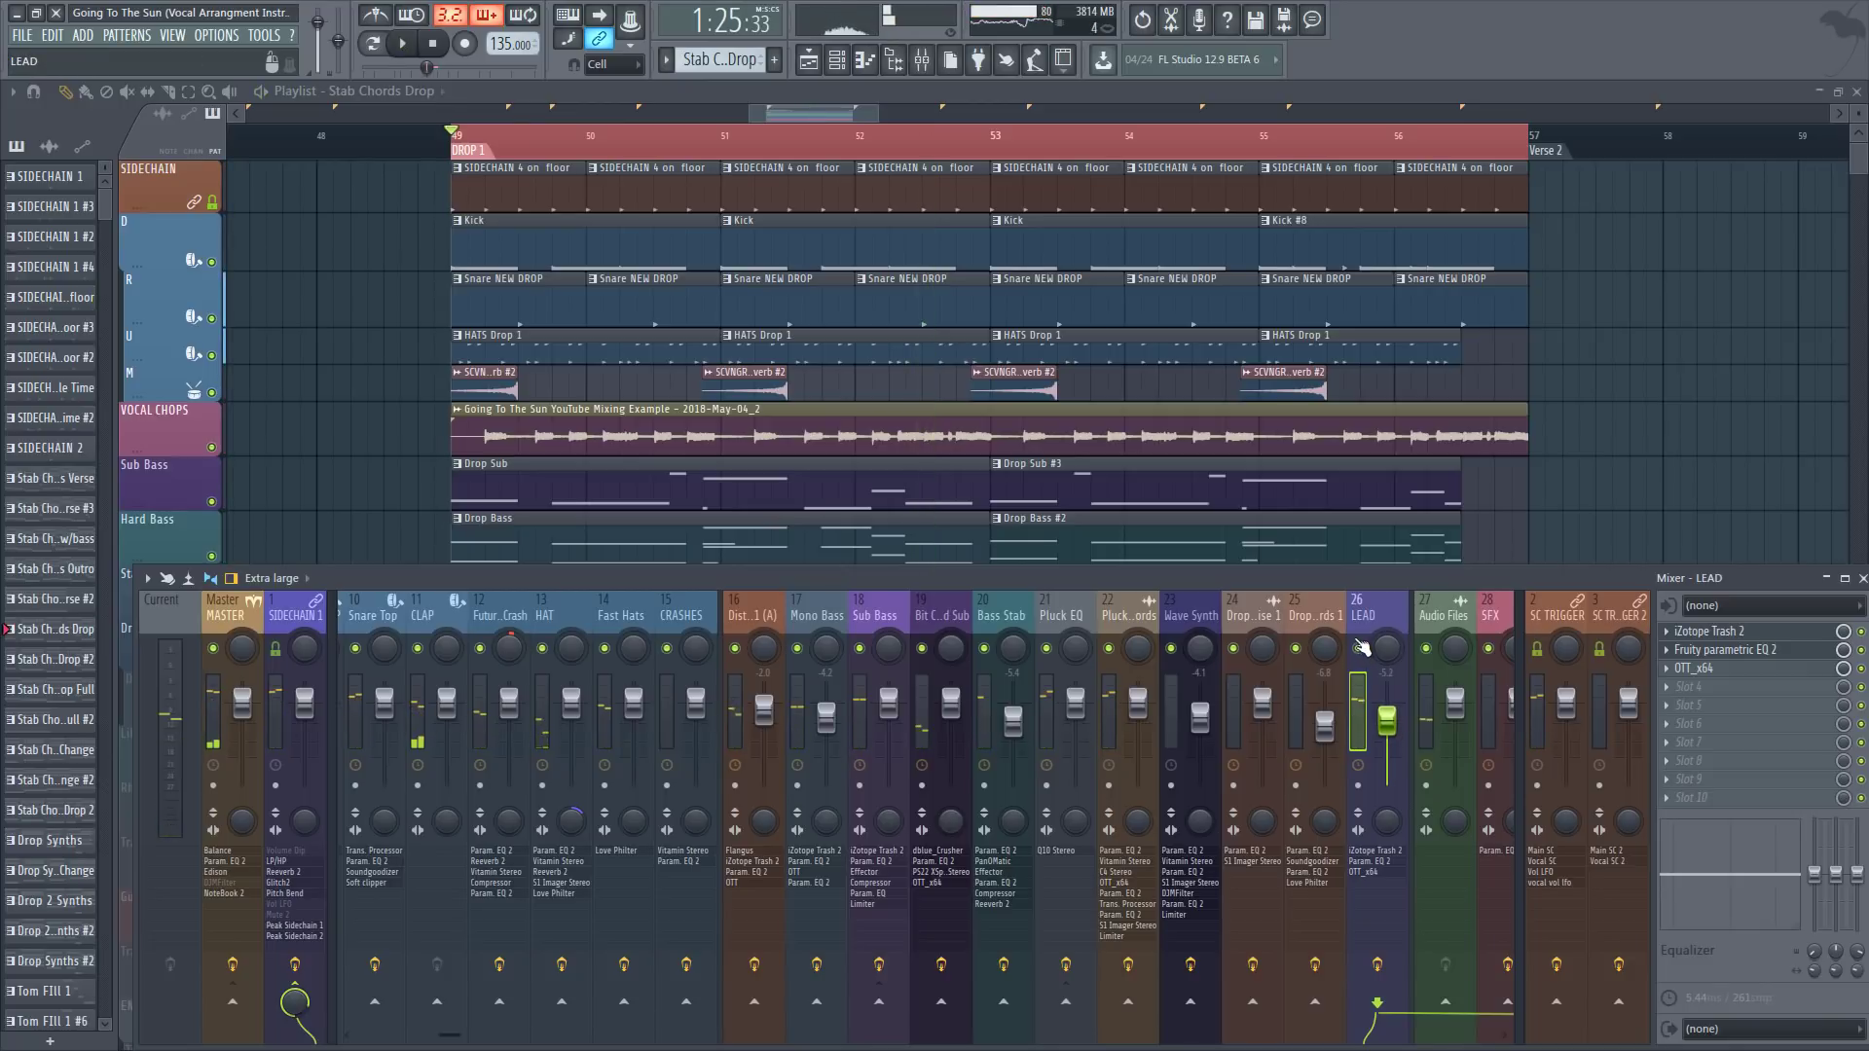
Step: Solo the Drop Synths playlist track, enable Drop Lead with it, and play them with the mixer open
key("F9")
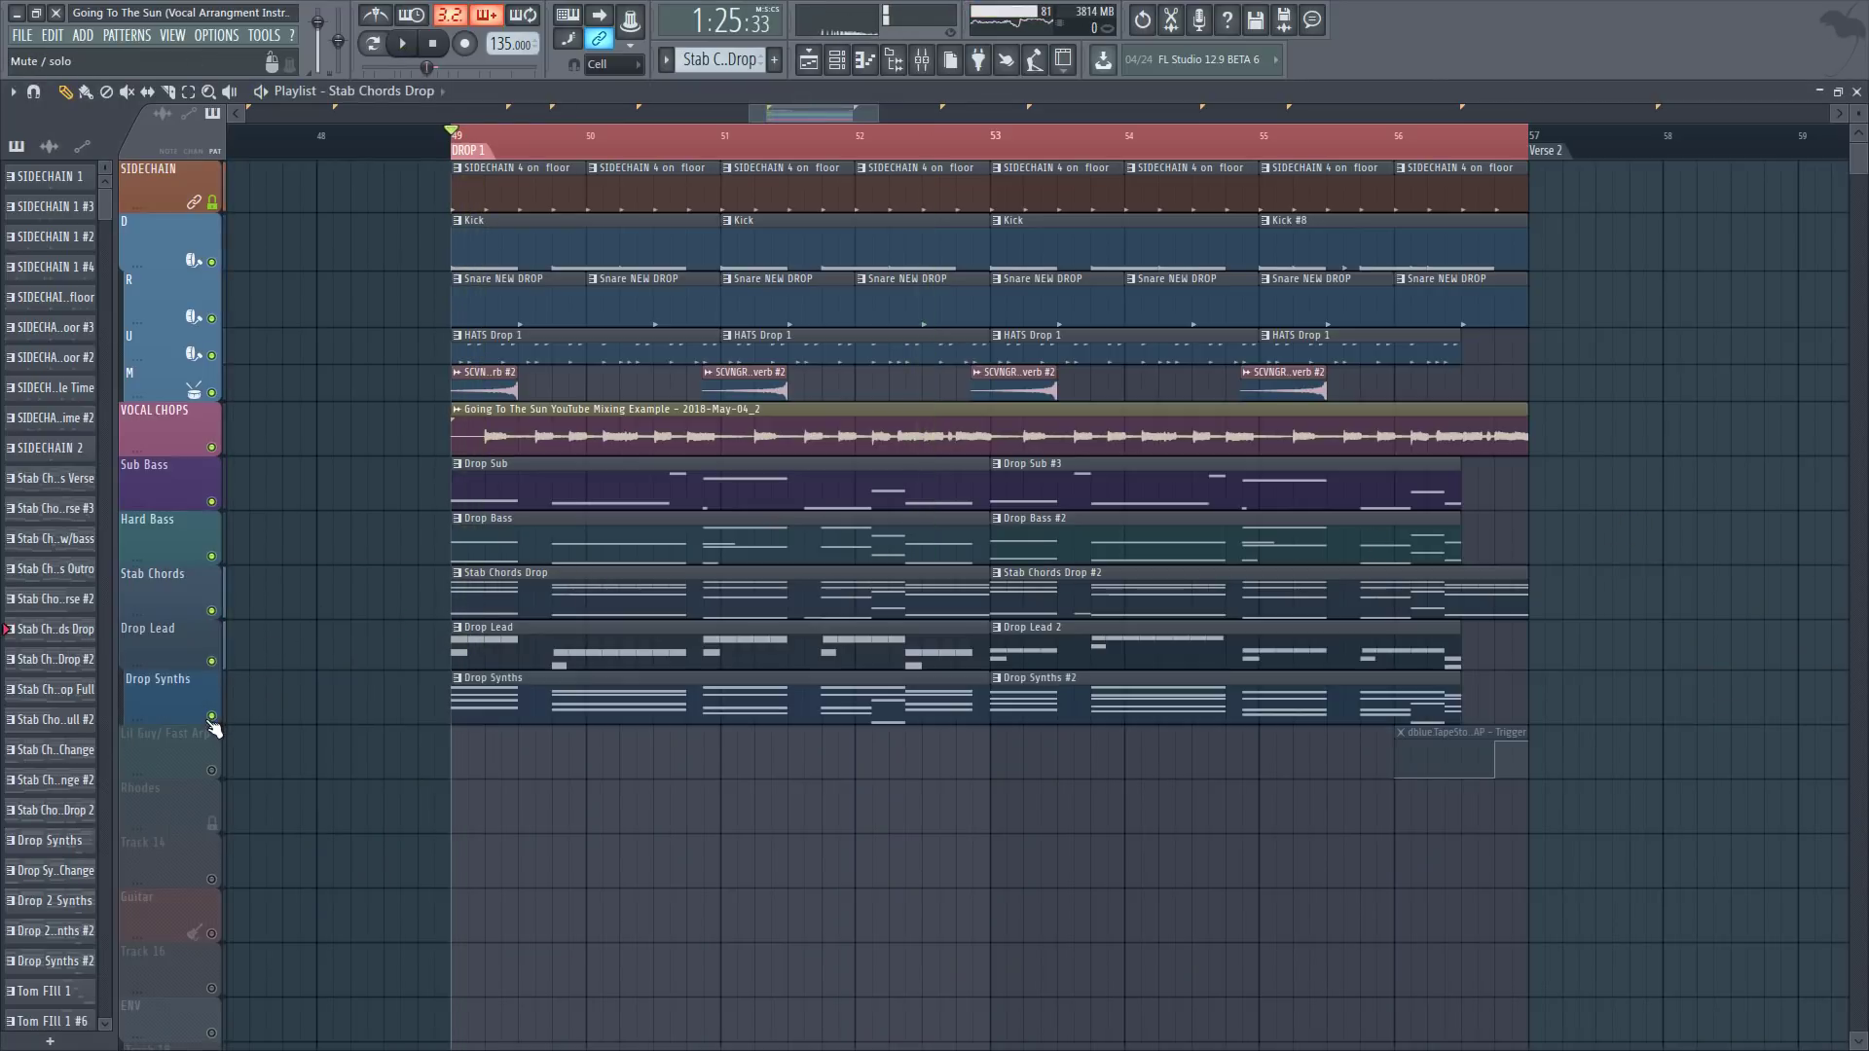
right_click(211, 717)
left_click(211, 663)
key("space")
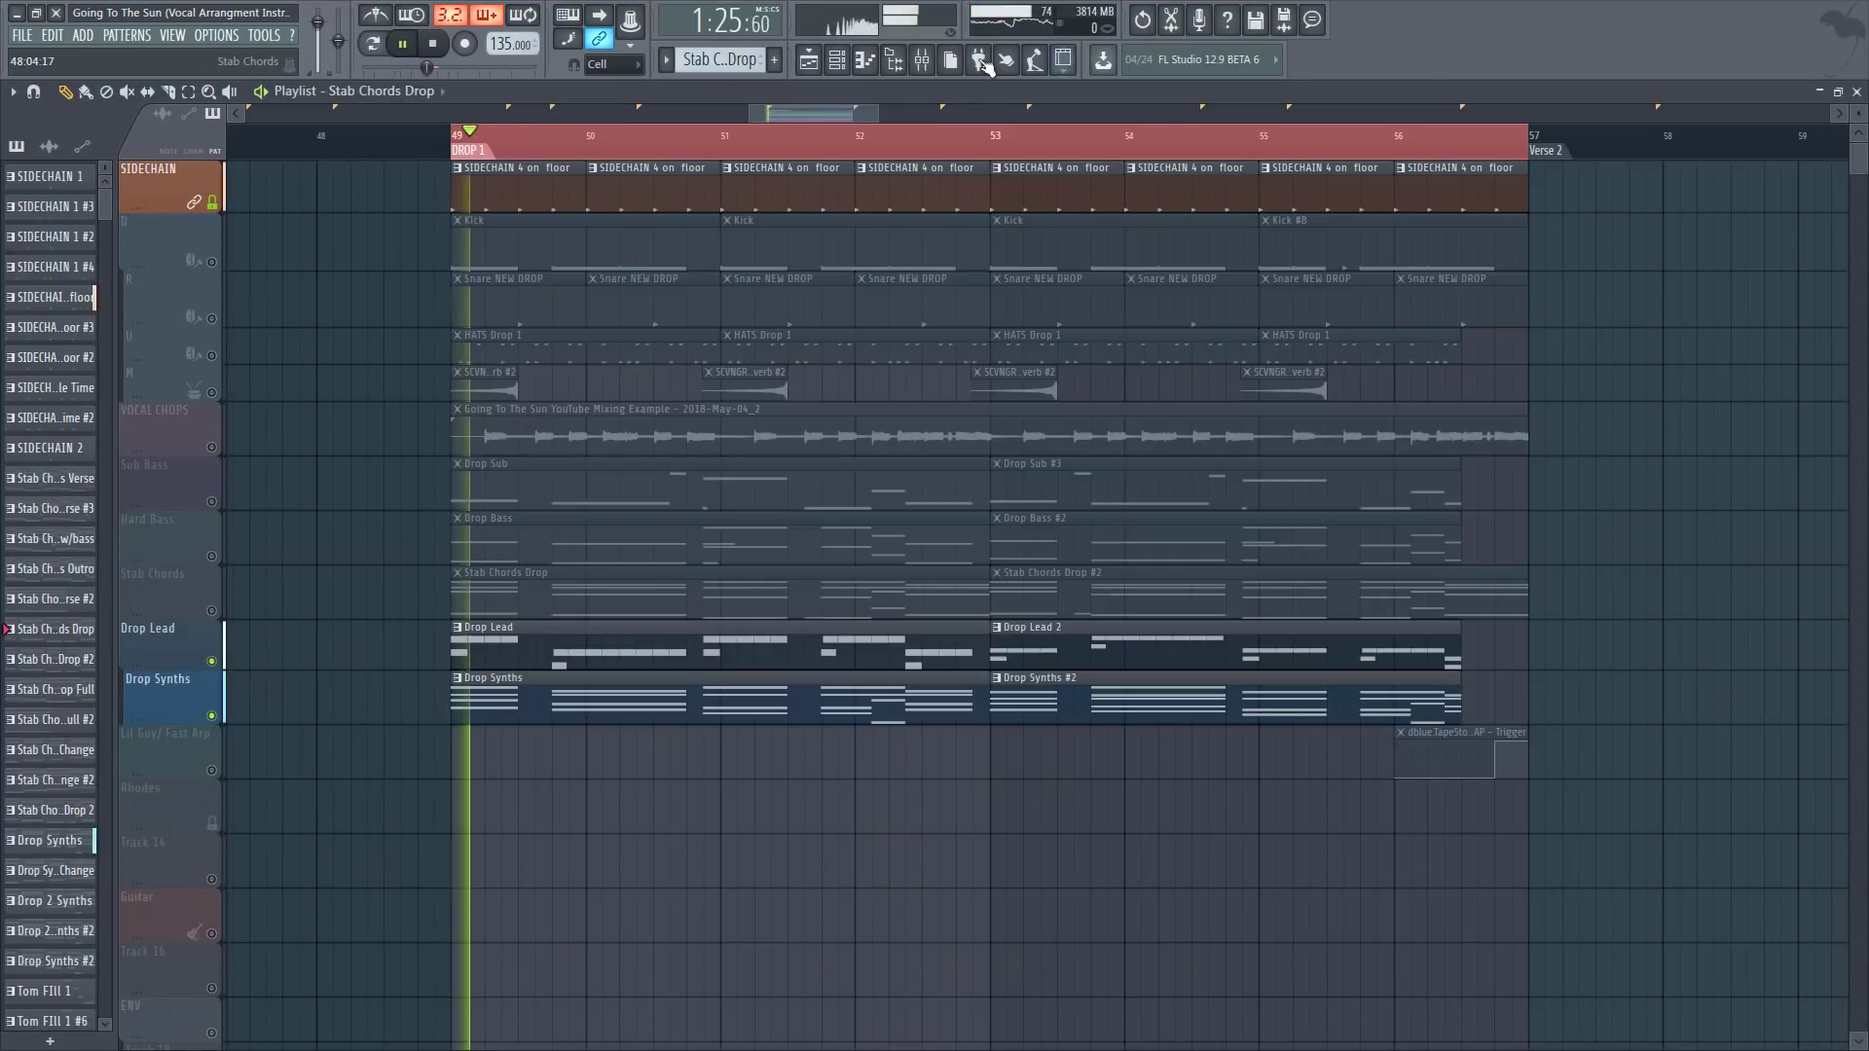
left_click(922, 61)
key("space")
Step: Rebalance the synth channels by setting Wave Synth to -6.6 dB, lowering Drop Chords 1 and setting LEAD to -8.2 dB
right_click(1359, 649)
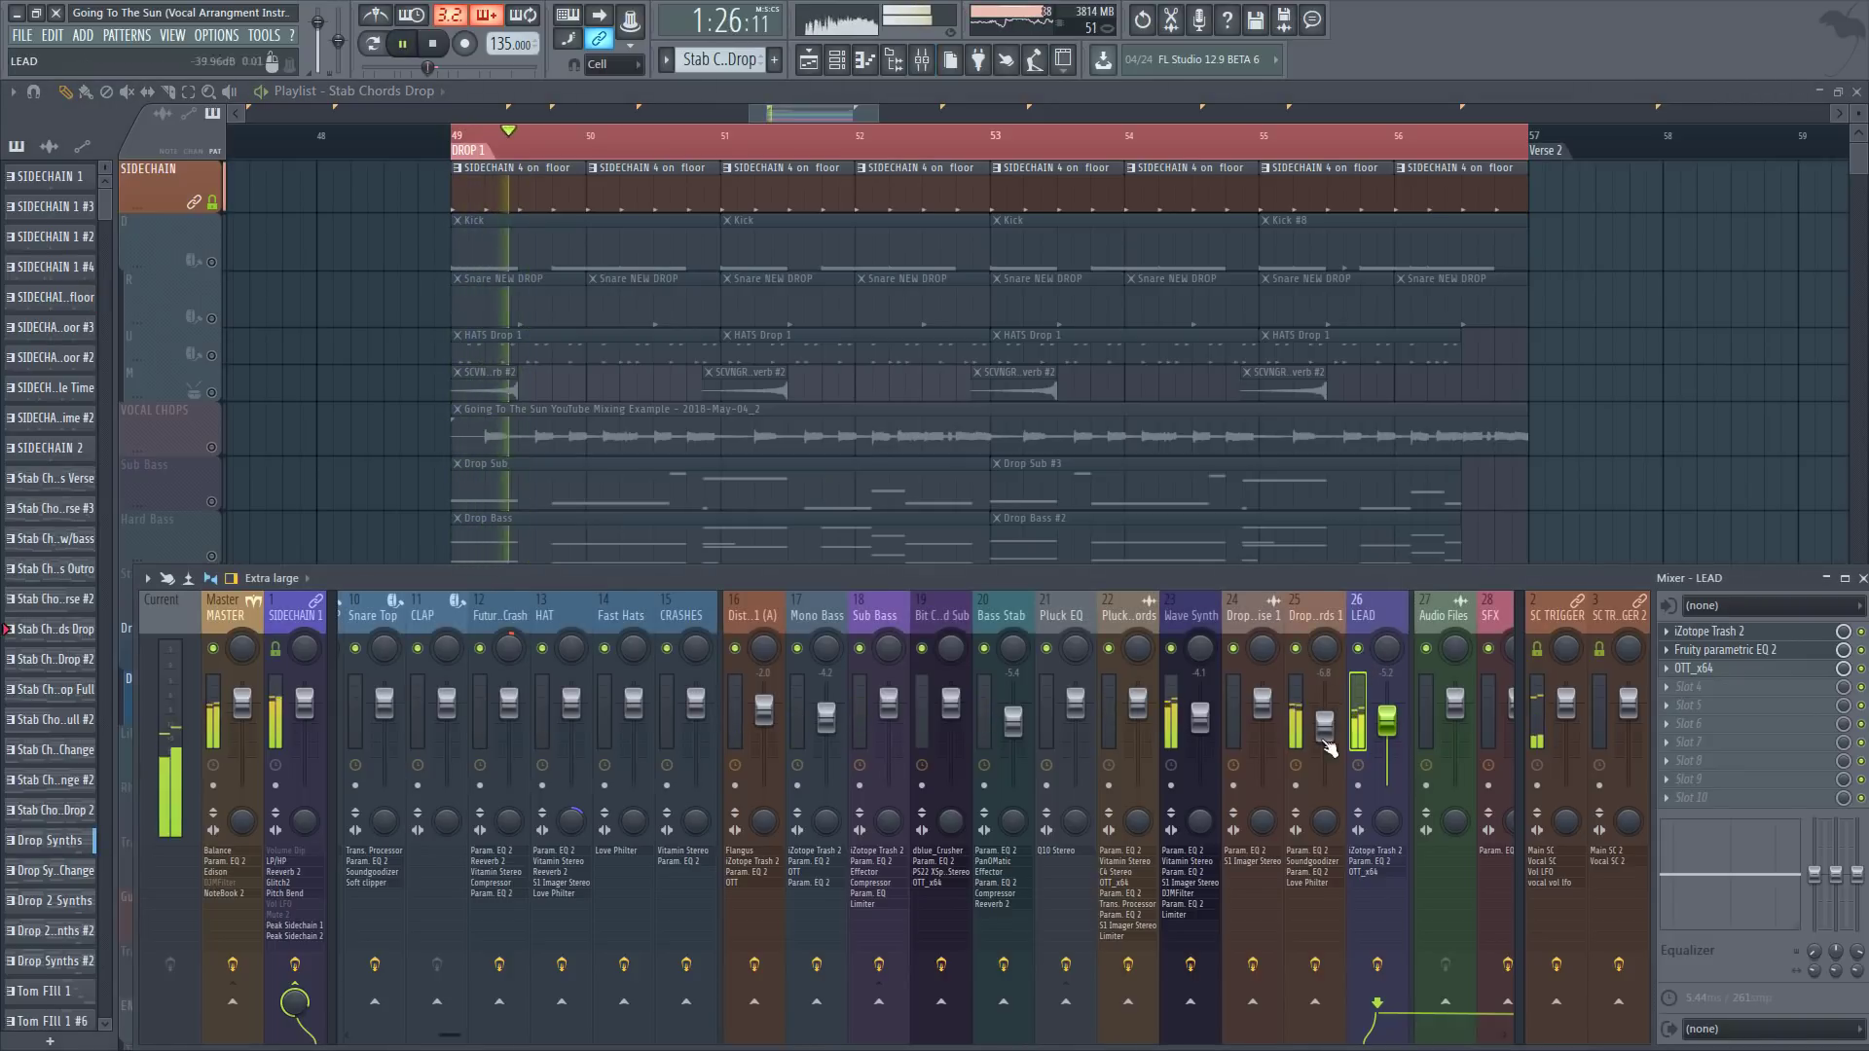
left_click_drag(1201, 719, 1200, 730)
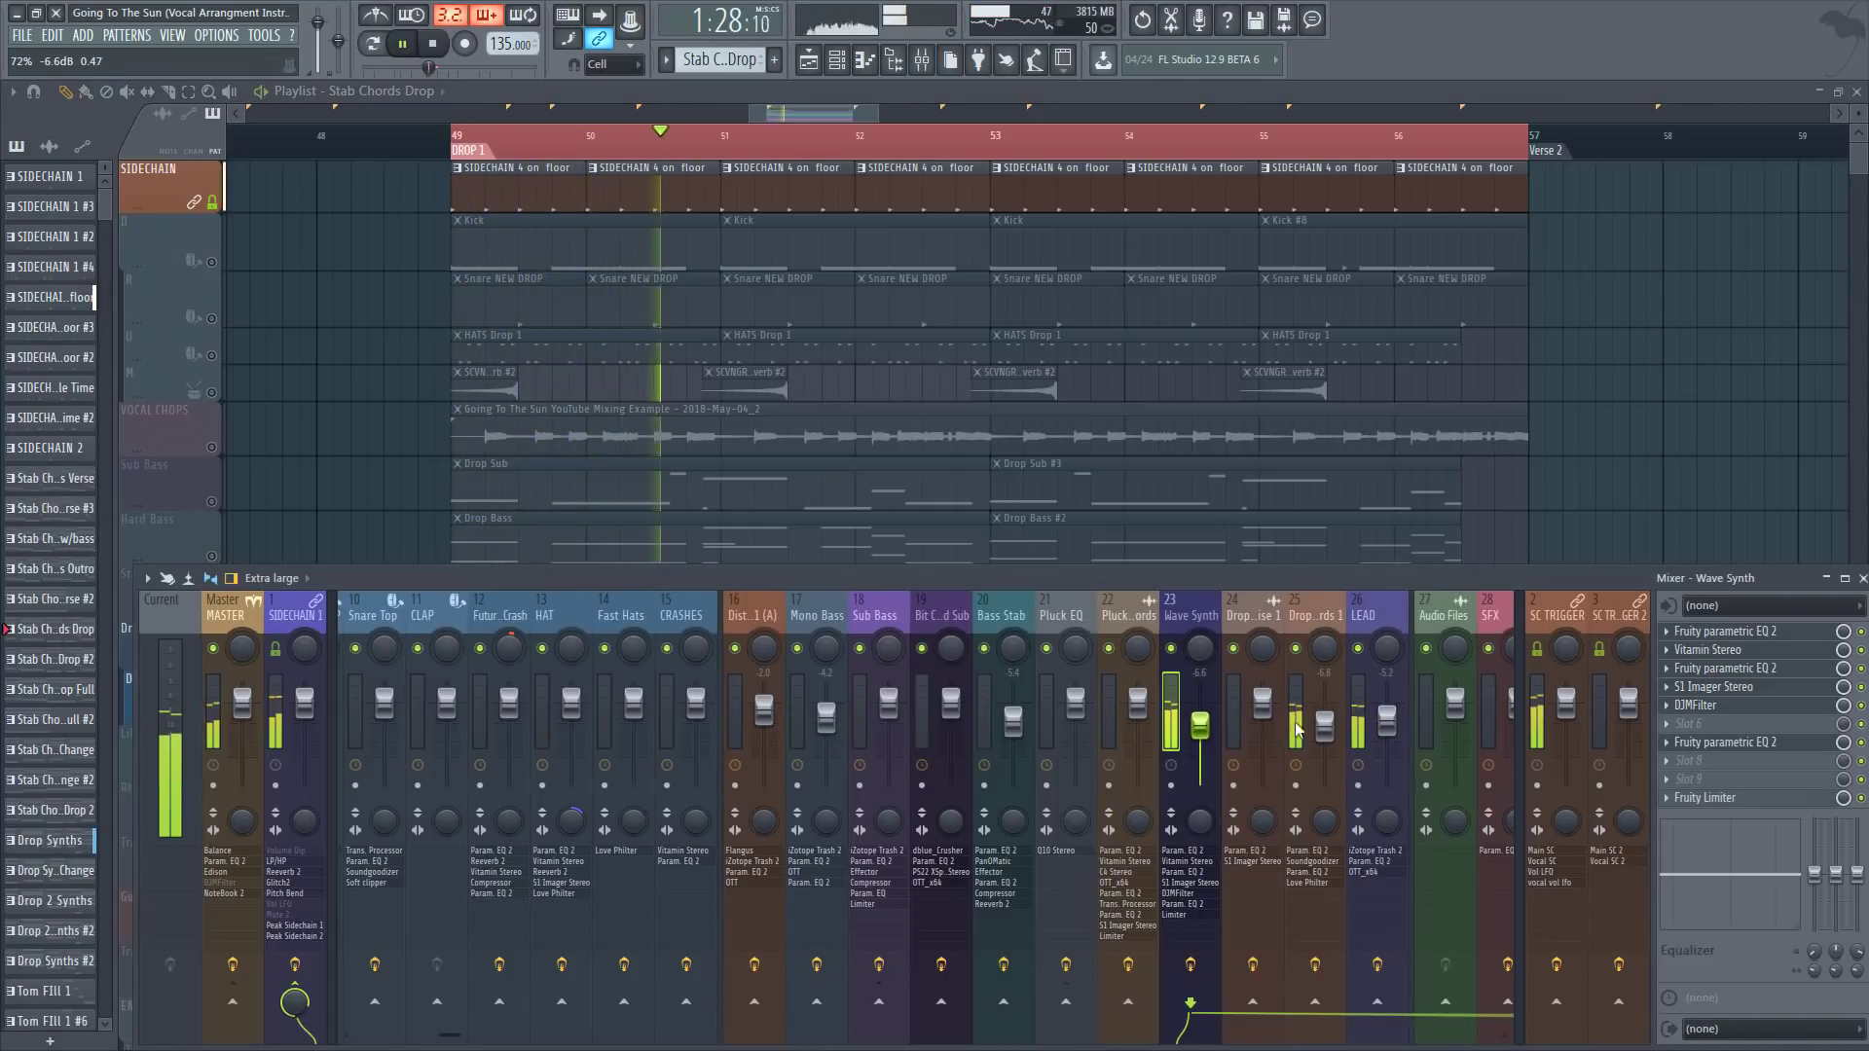
left_click_drag(1325, 726, 1325, 703)
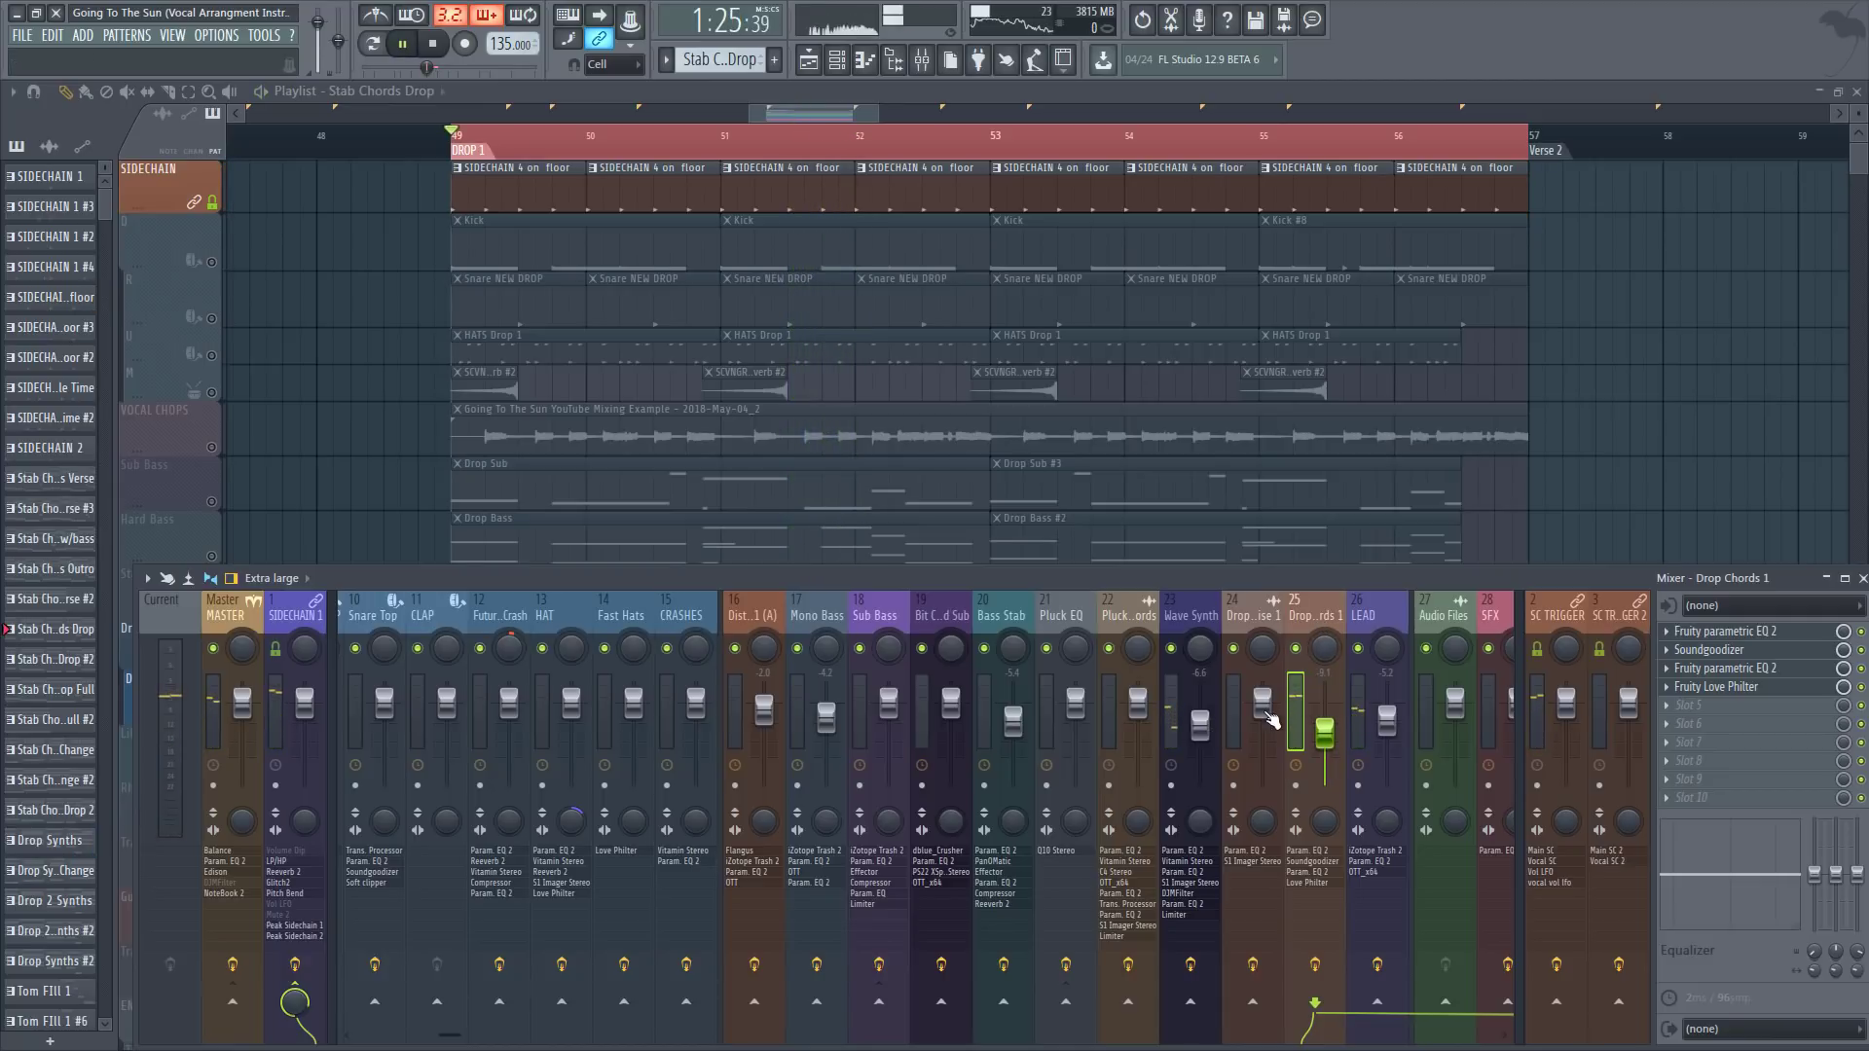
left_click_drag(1387, 719, 1387, 726)
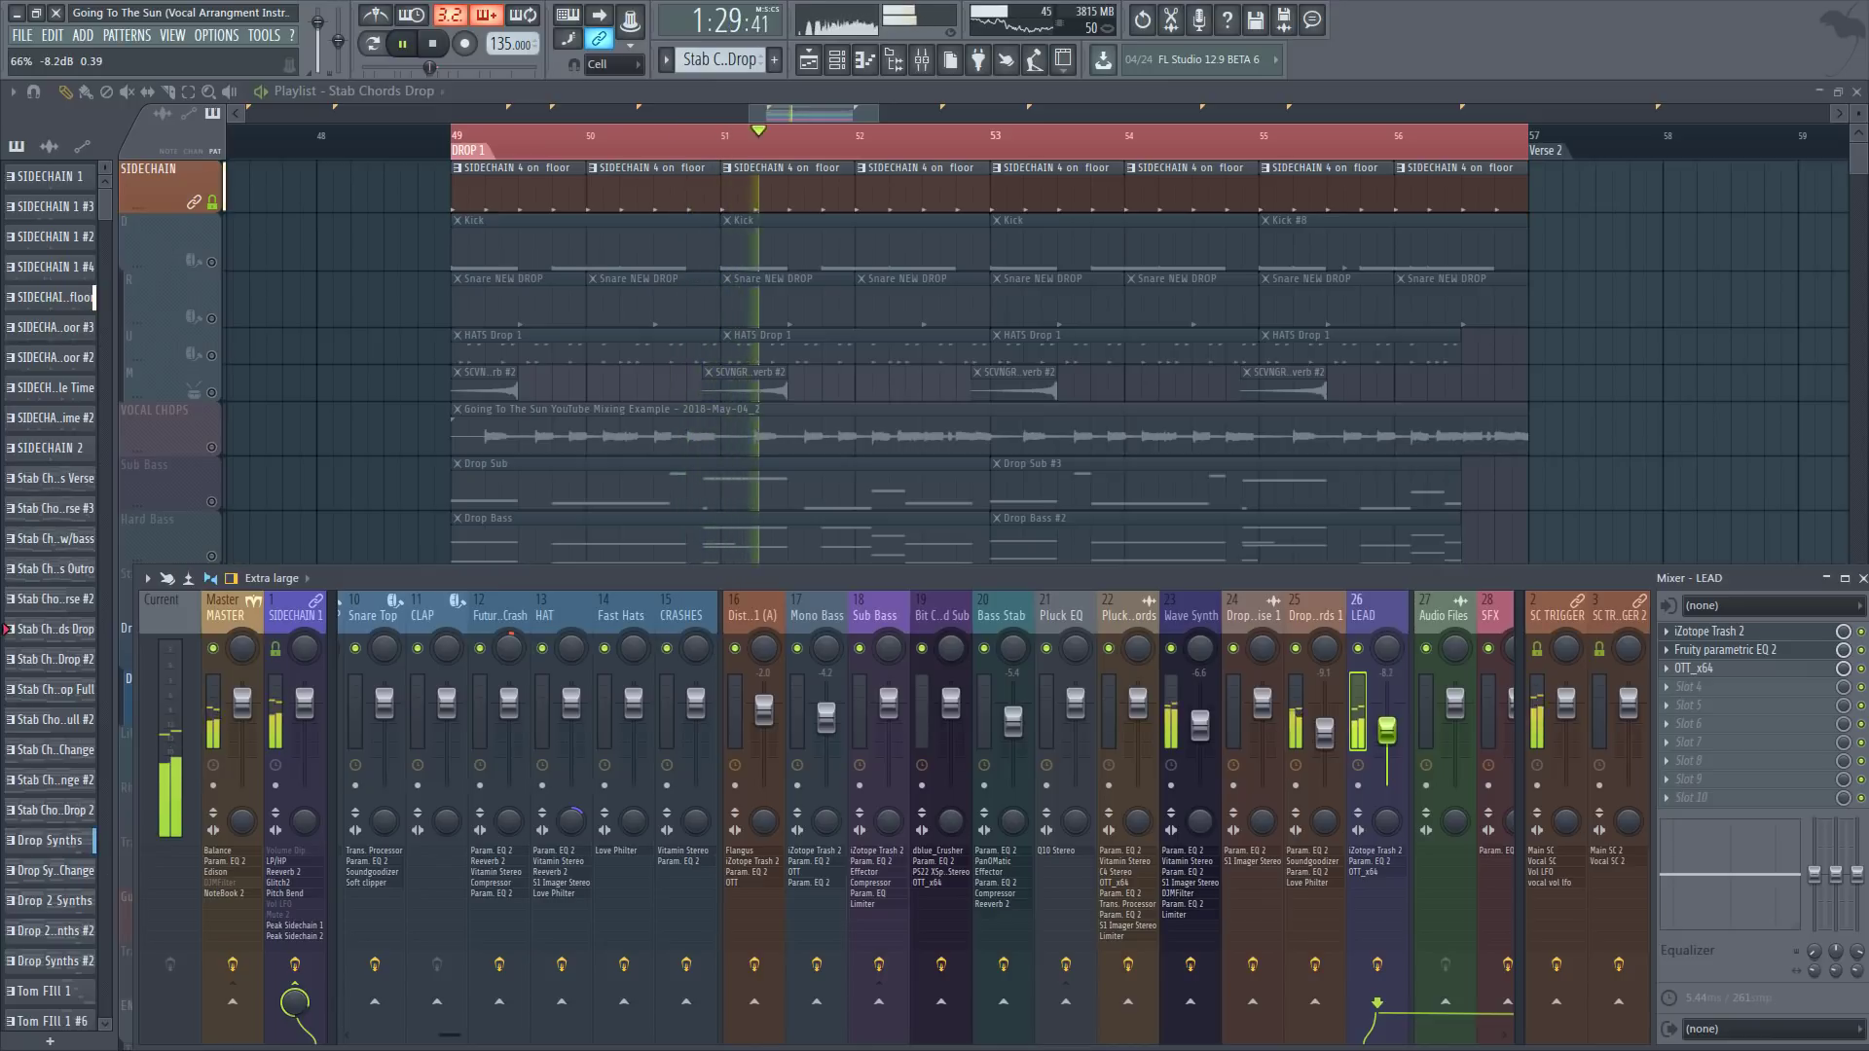
Step: Enable the Stab Chords and Hard Bass playlist tracks alongside the drop synths and lead, and restart playback
key("F9")
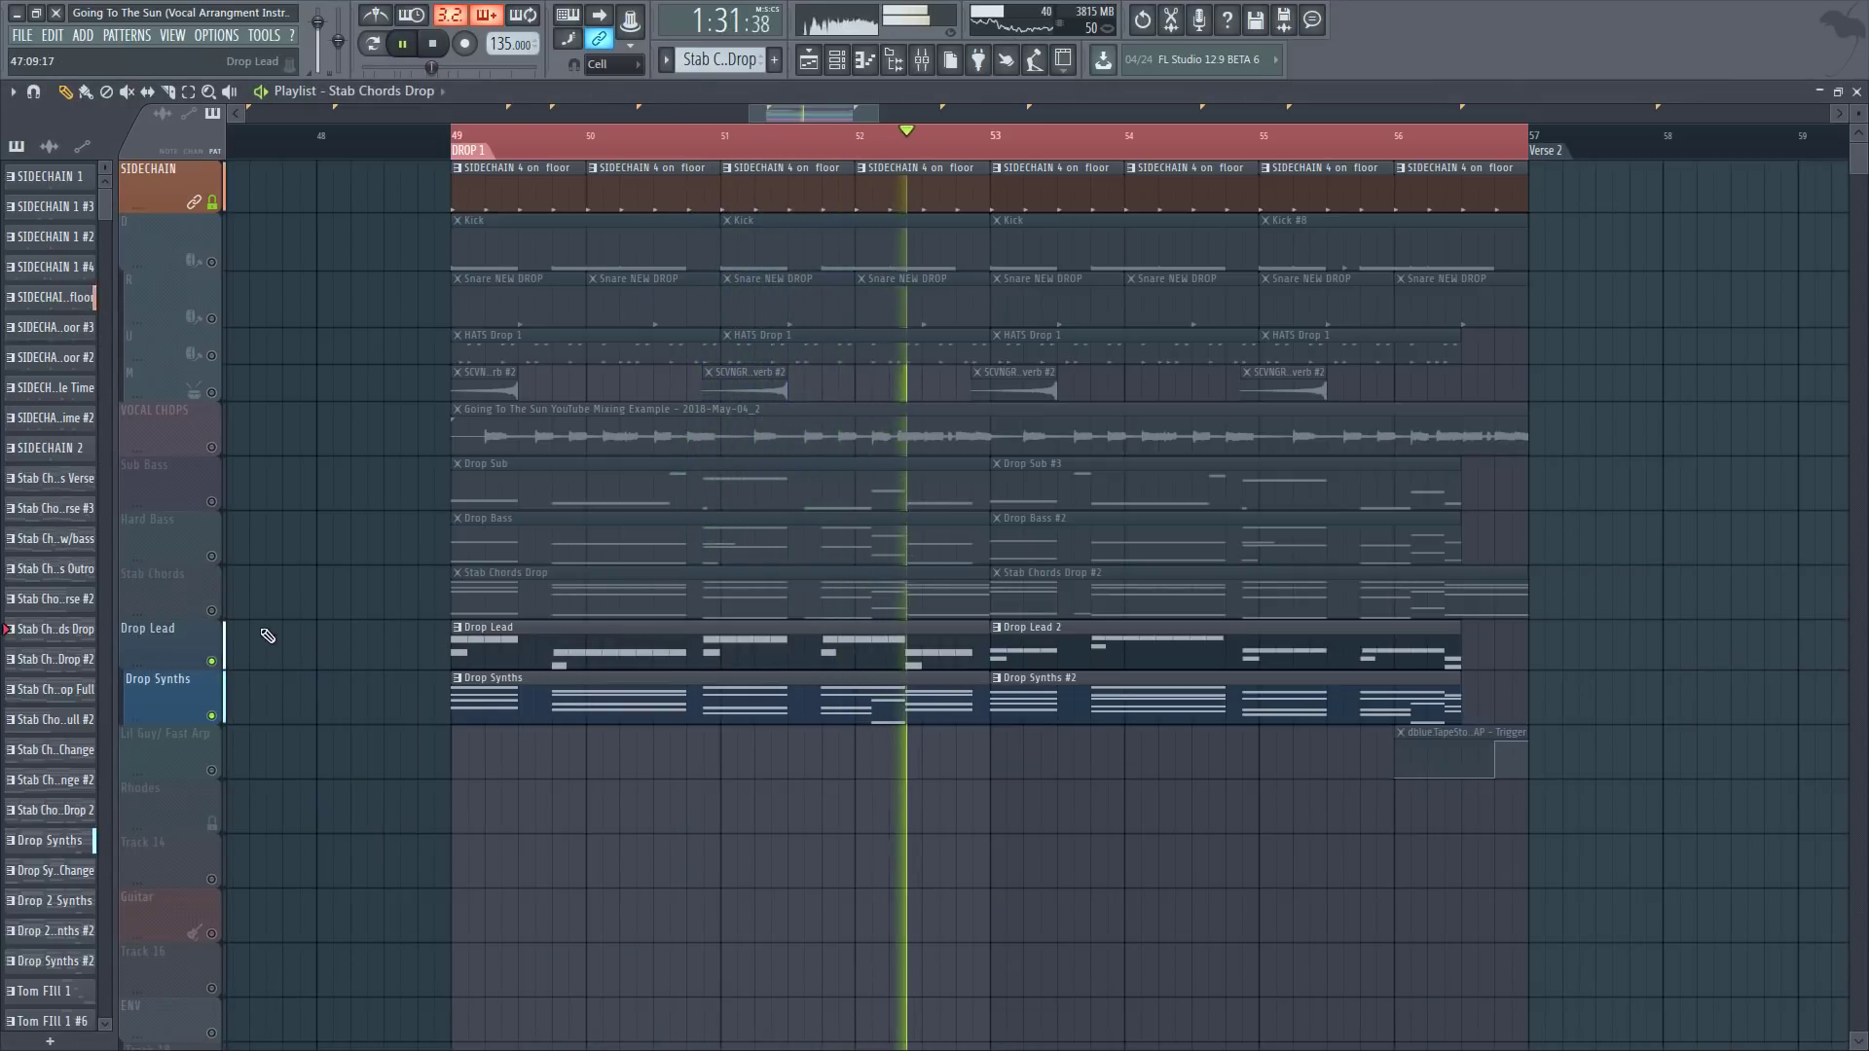
key("space")
left_click_drag(211, 611, 211, 556)
key("space")
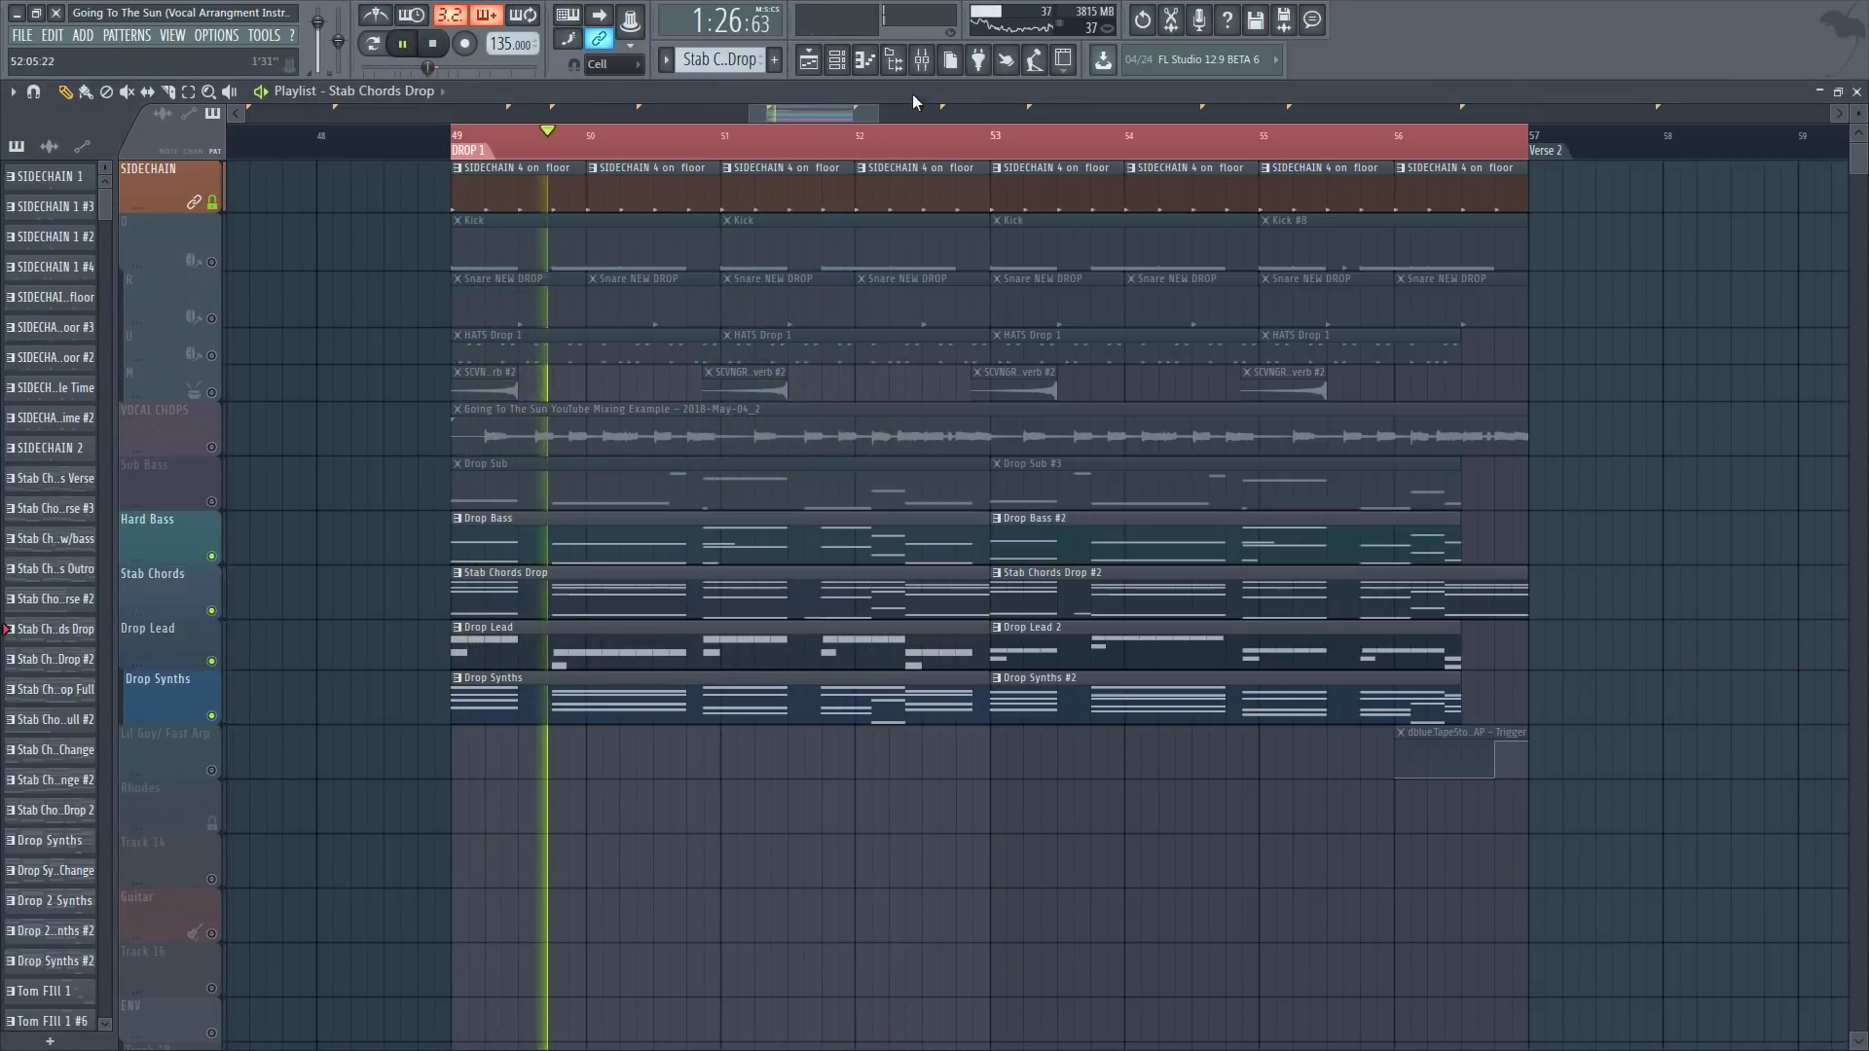
Step: Adjust the Mono Bass level against the stab chords, synths and lead during playback
key("F9")
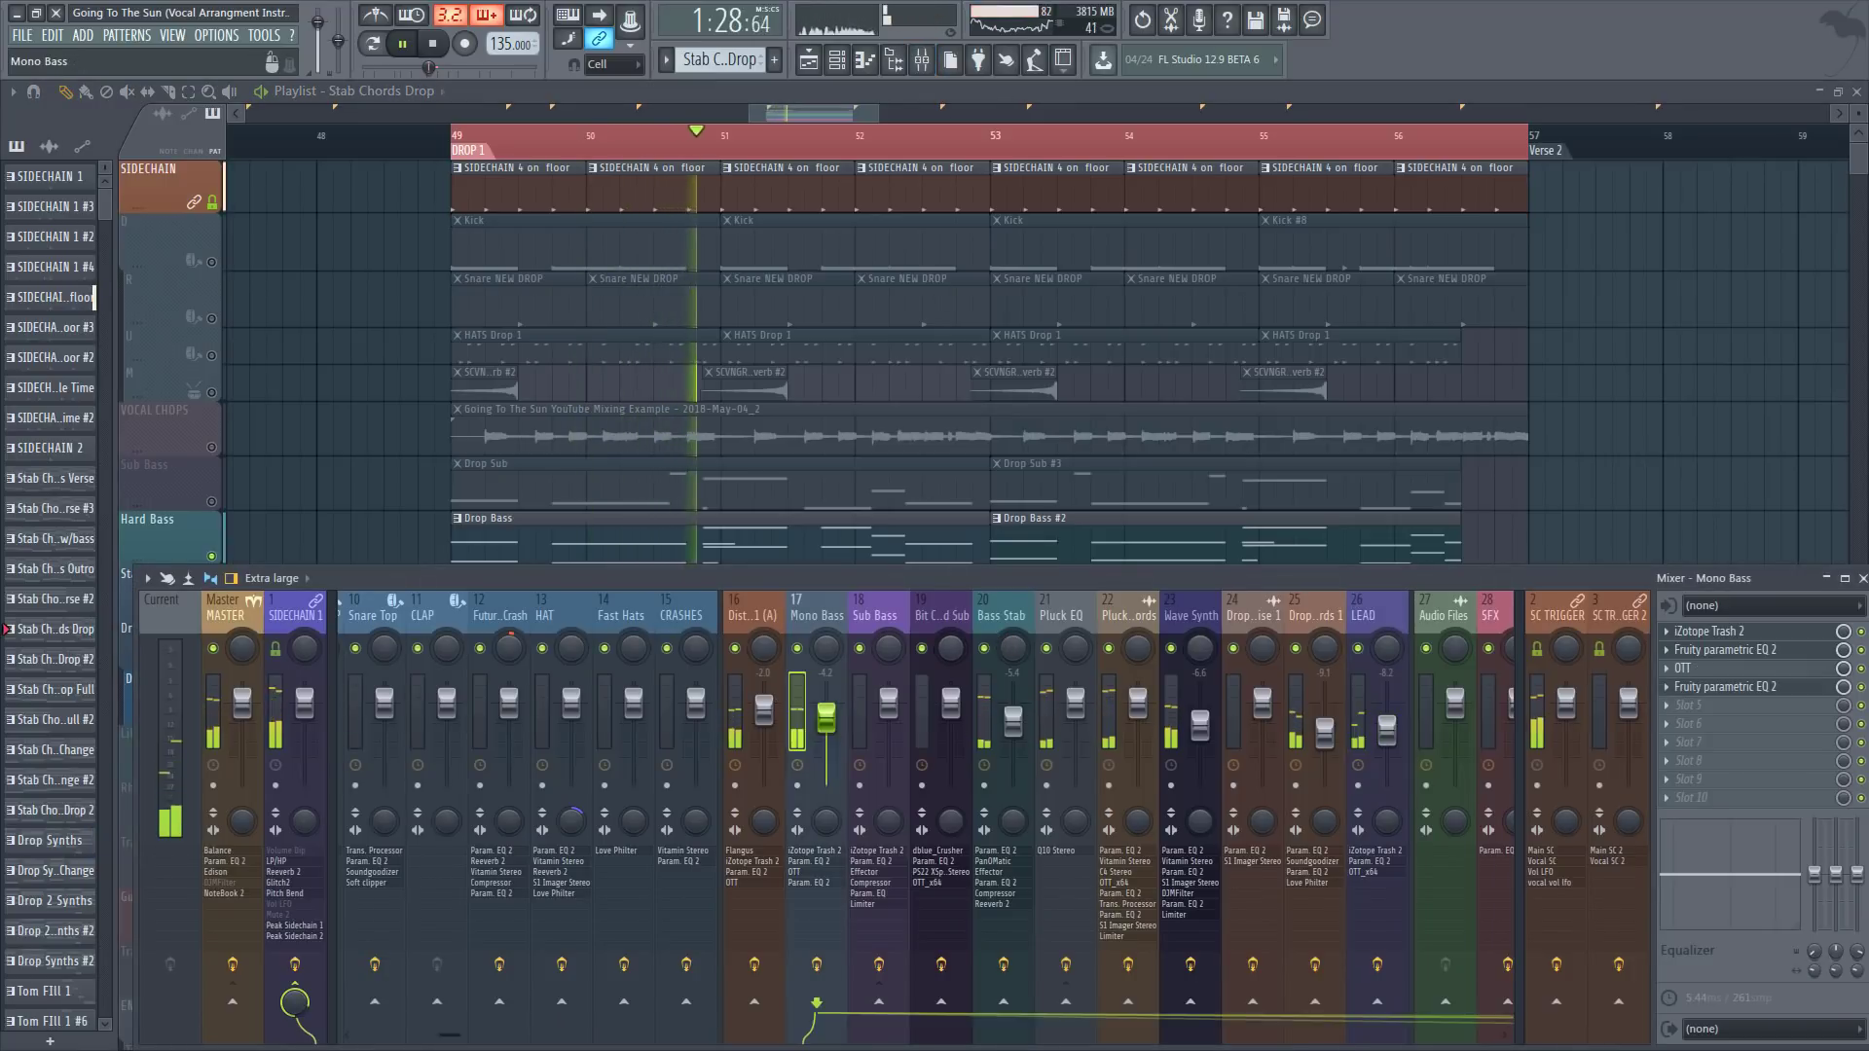
key("space")
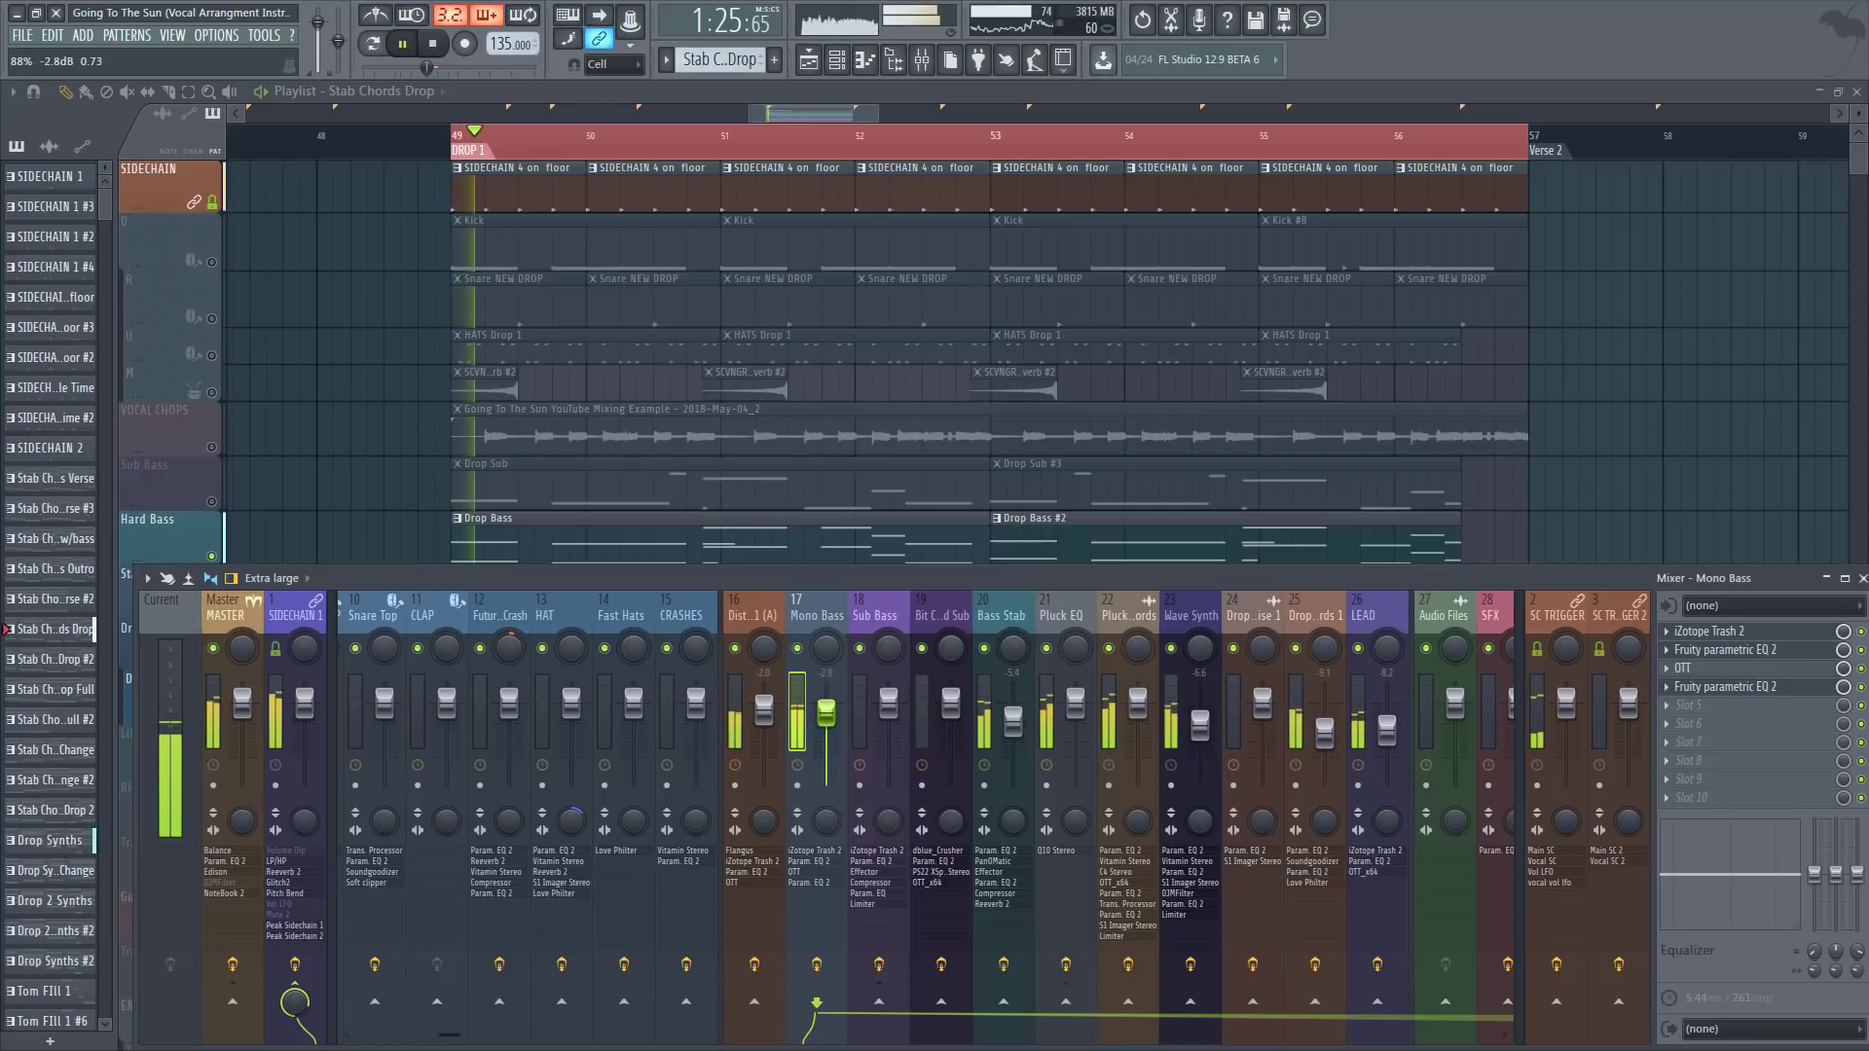
key("space")
Step: Enable the Sub Bass playlist track, restart playback and bring the mixer back up
key("F9")
left_click(211, 501)
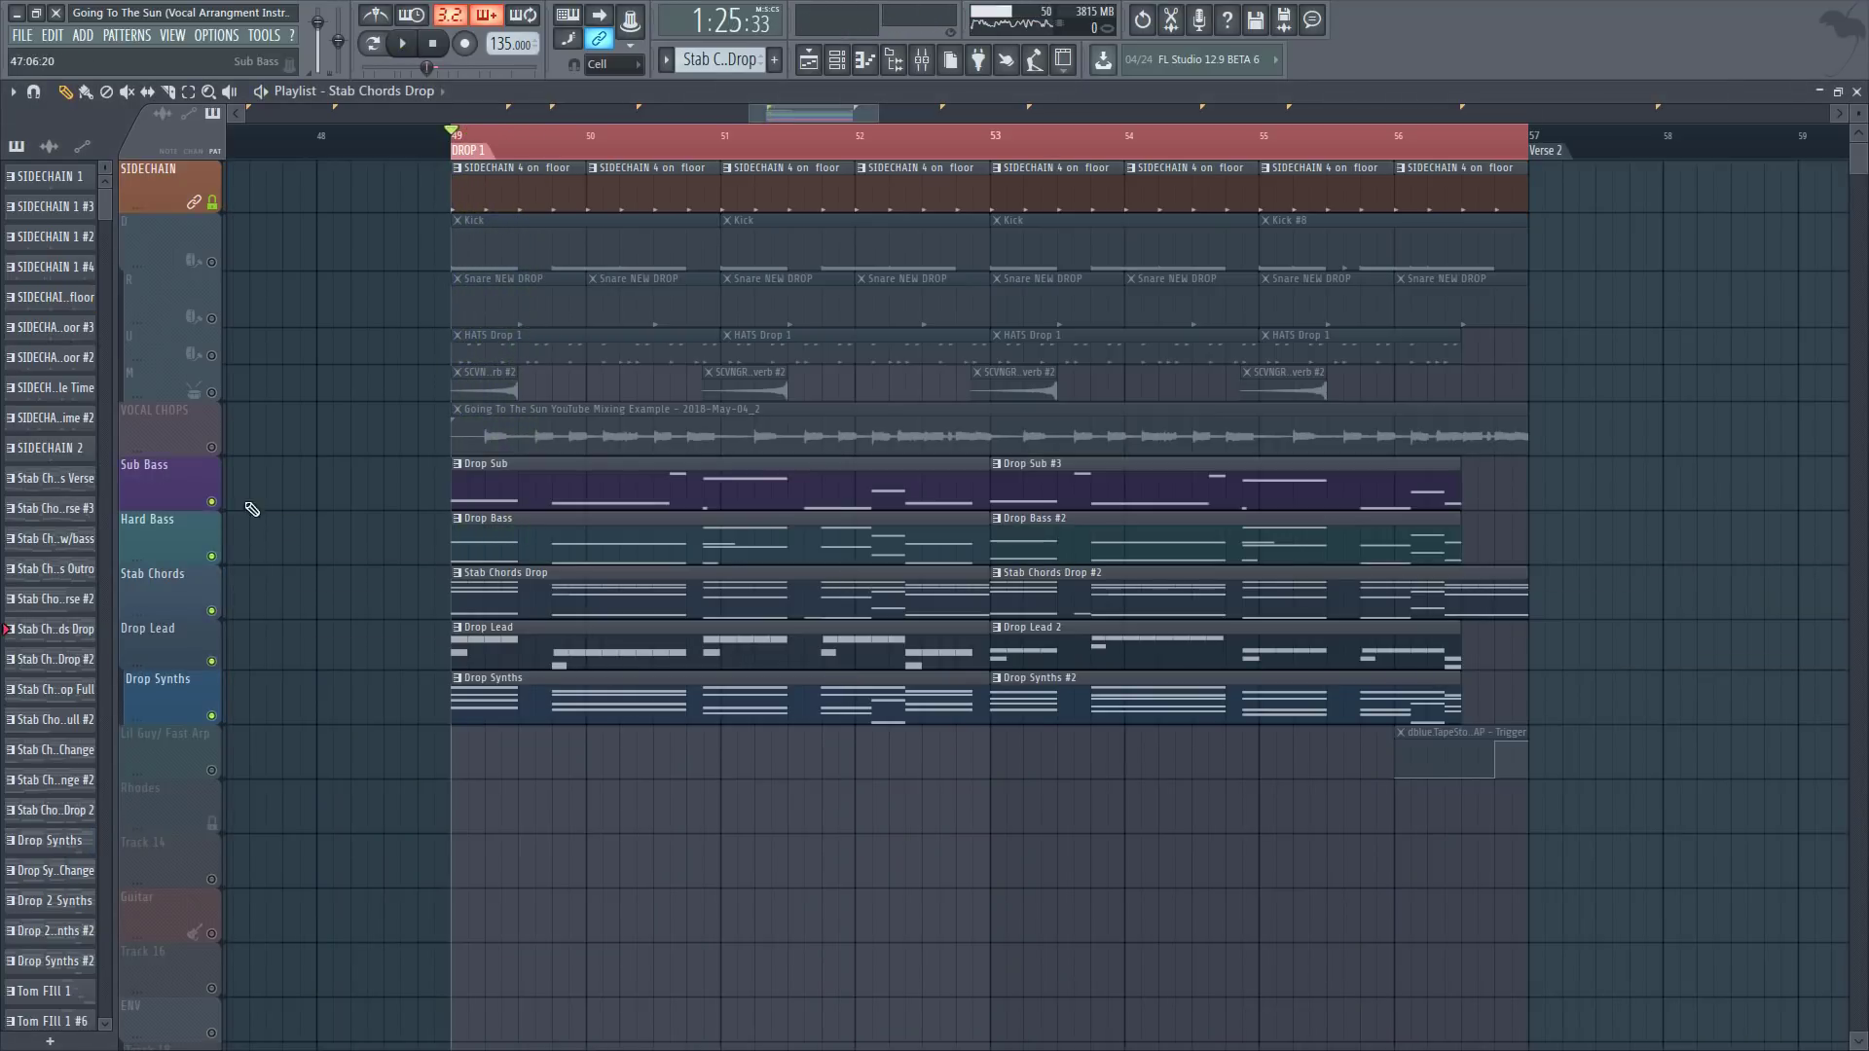
key("space")
left_click(921, 62)
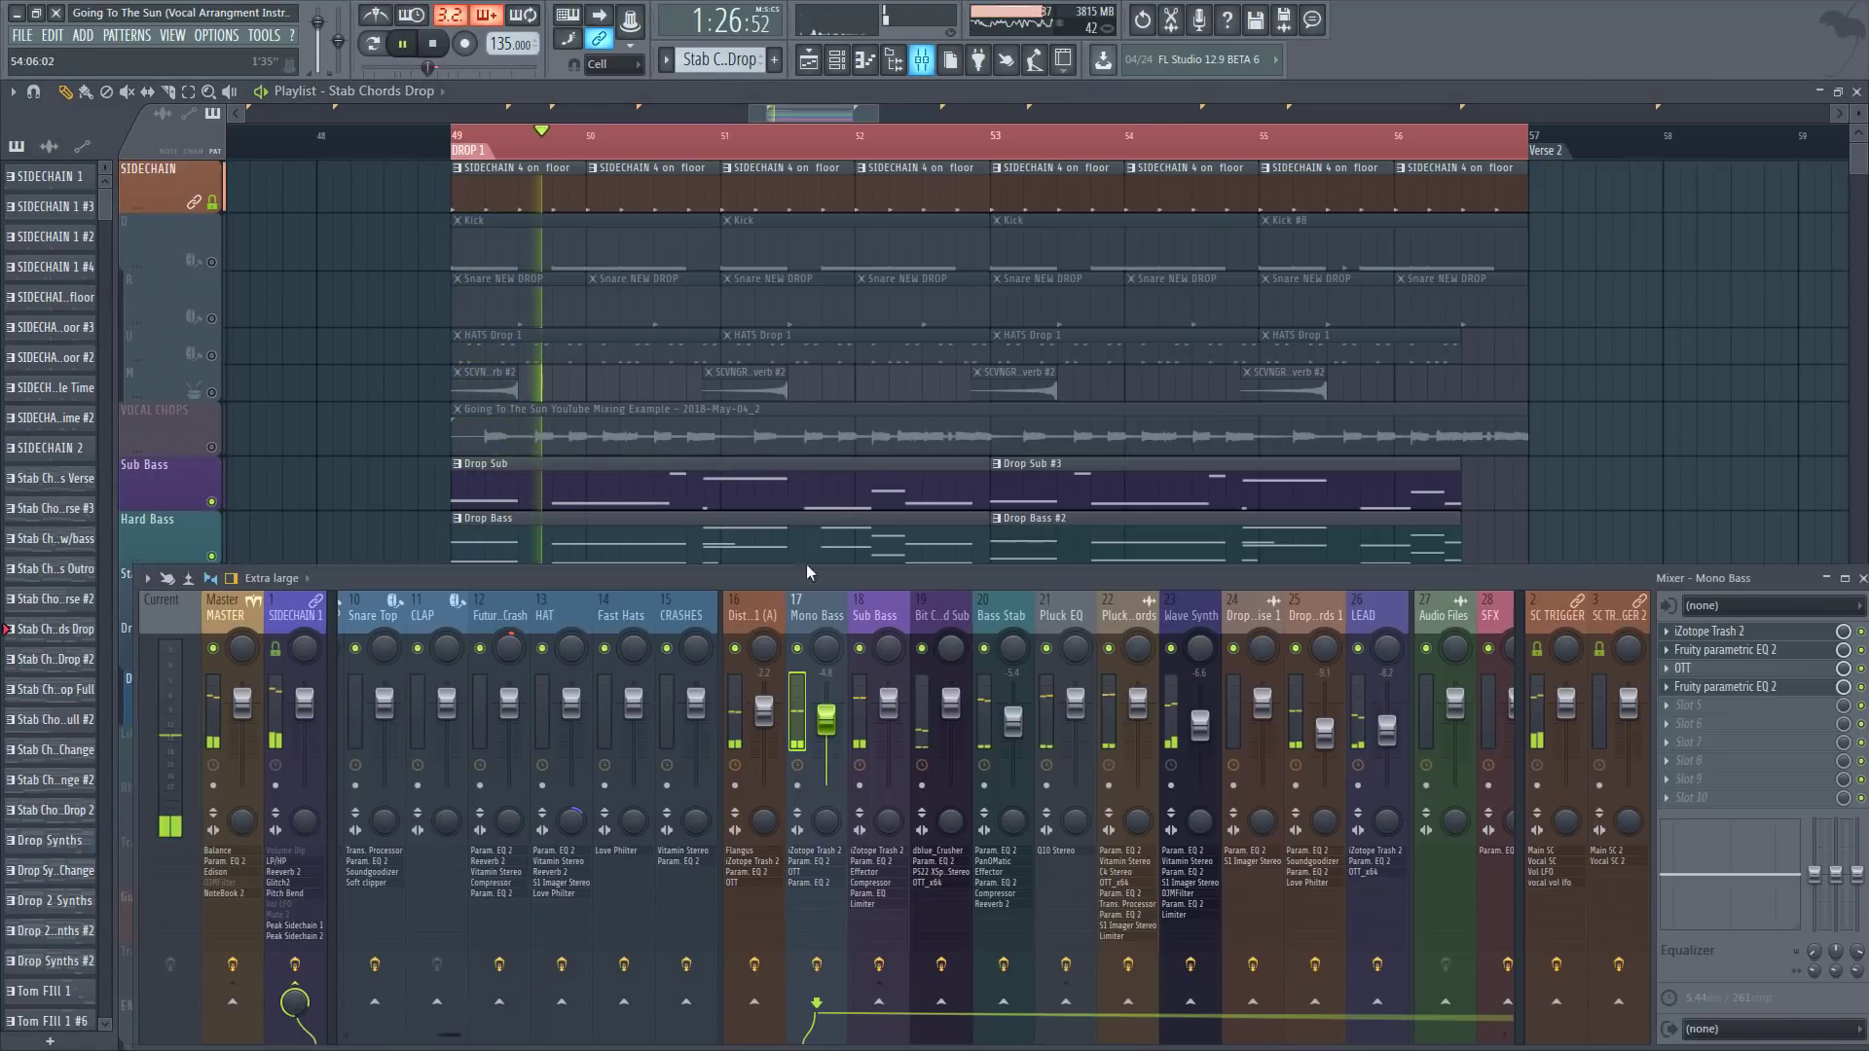
Step: Adjust the Sub Bass channel level against the other basses, stab chords, synths and lead during playback
left_click(873, 617)
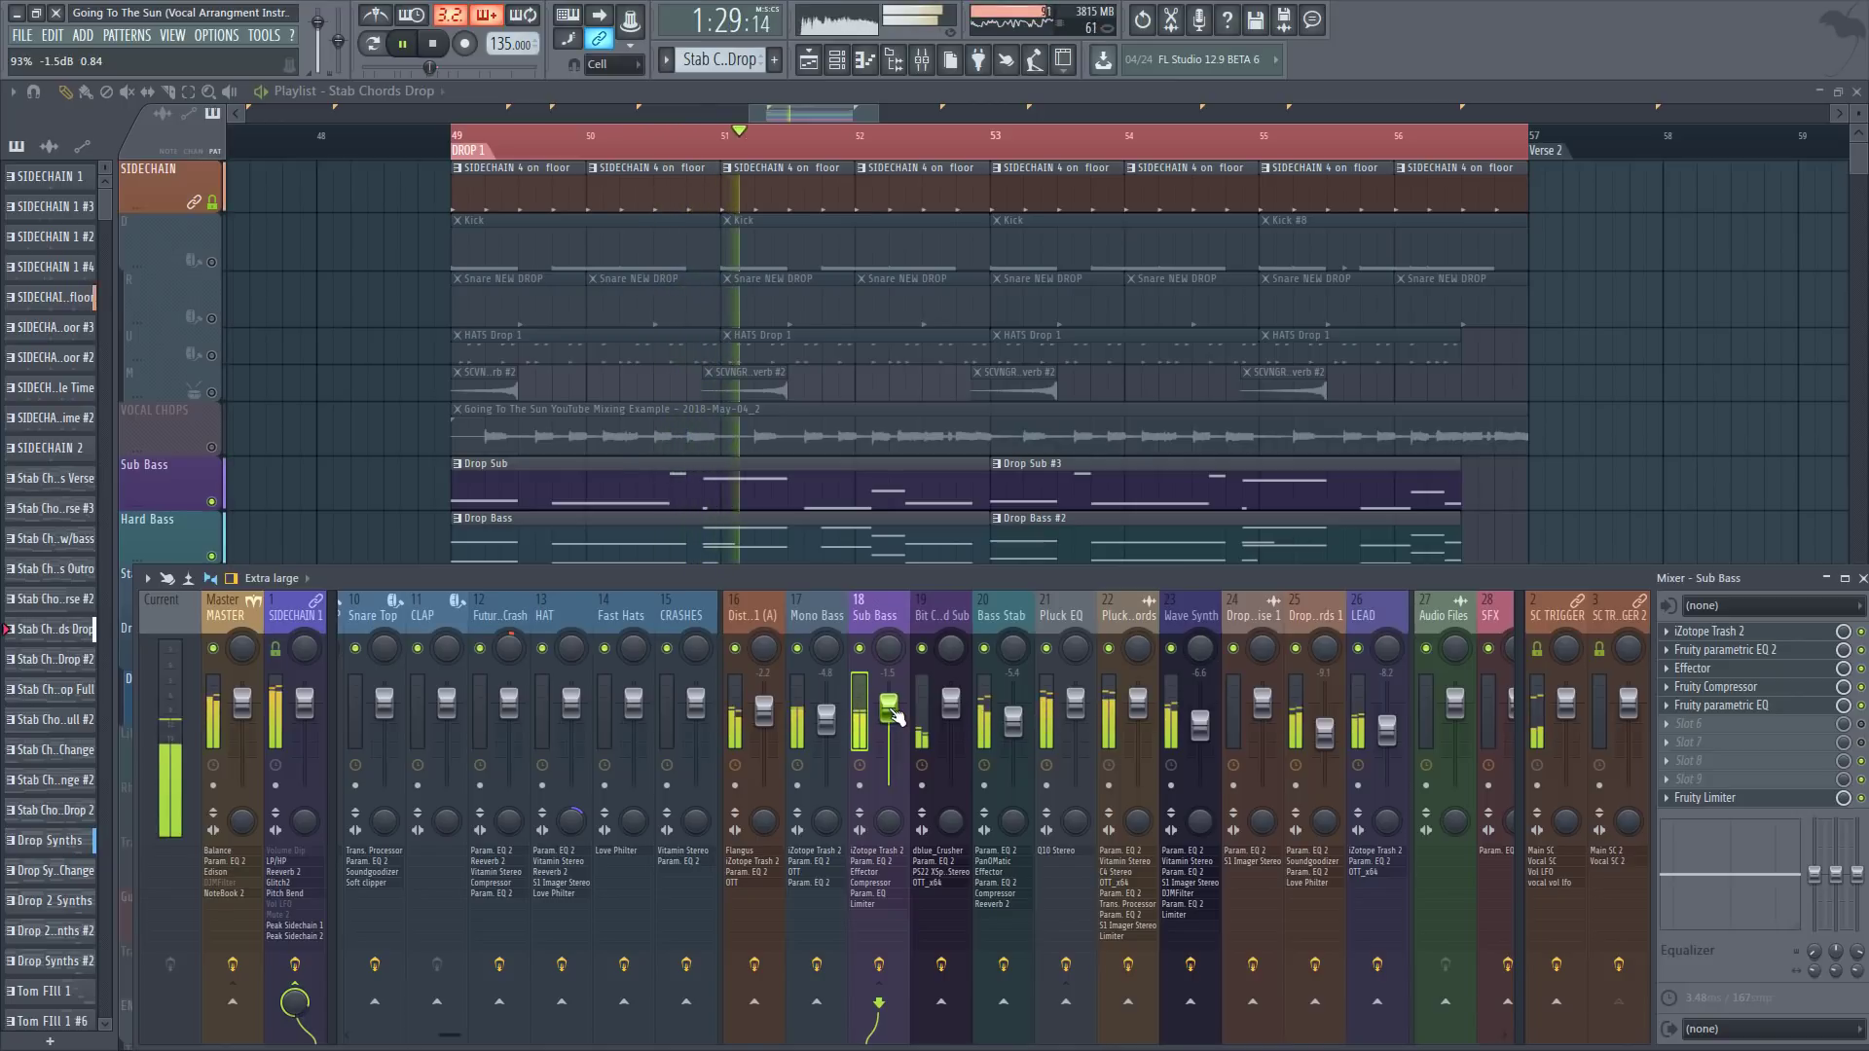
key("space")
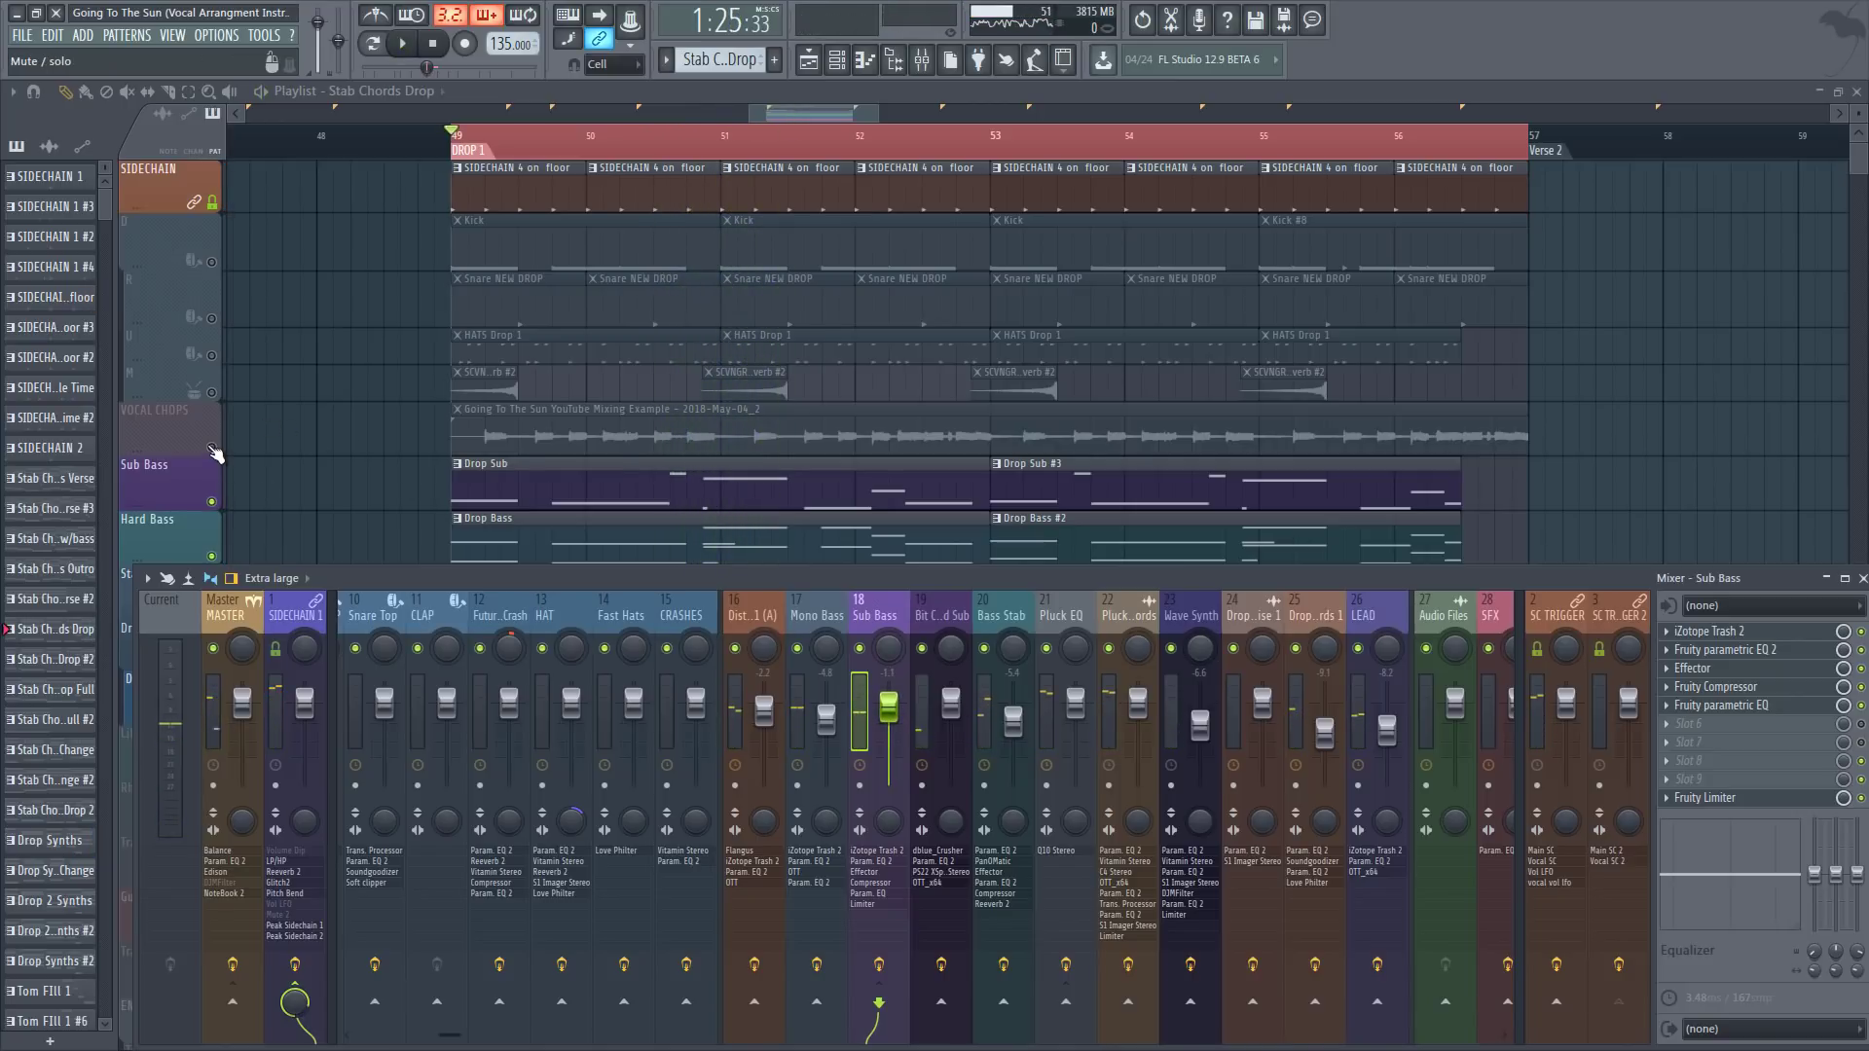
Step: Enable the Vocal Chops and drum playlist tracks and play the full drop with the mixer shown
left_click_drag(213, 448, 213, 263)
key("space")
left_click(922, 63)
key("space")
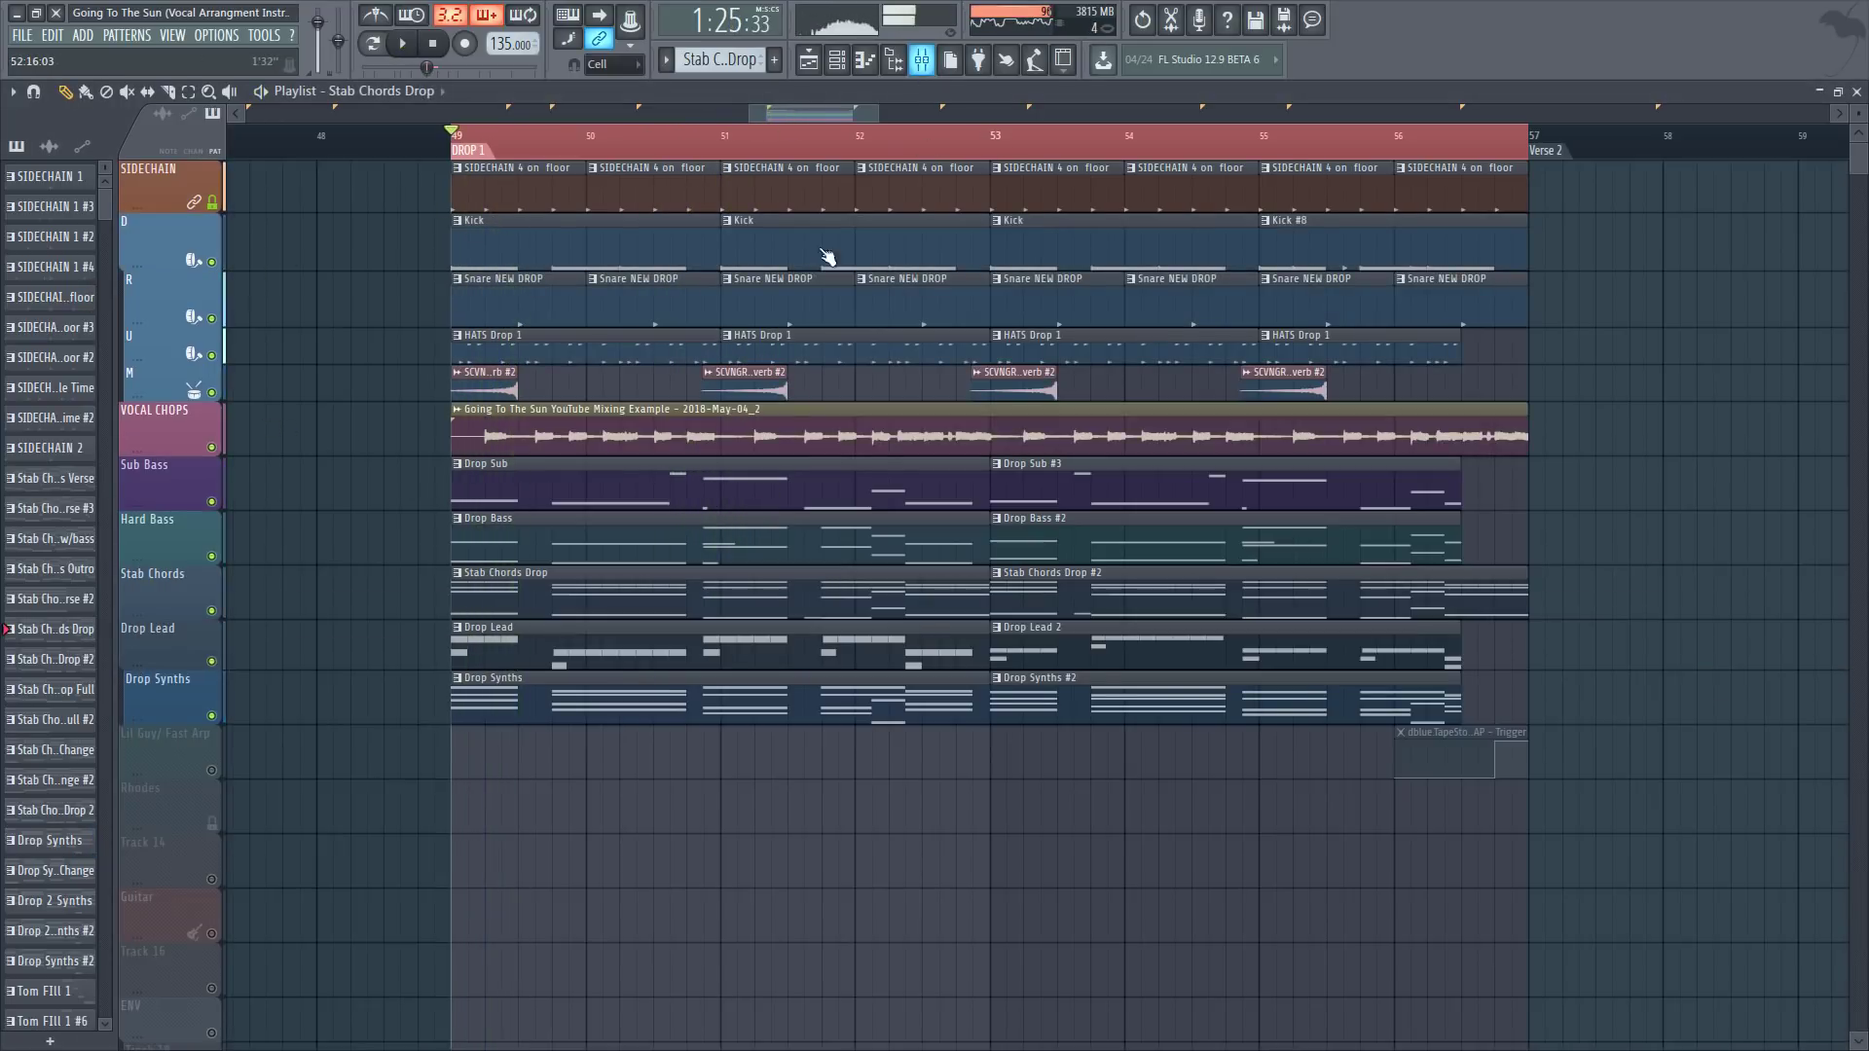
key("F9")
key("space")
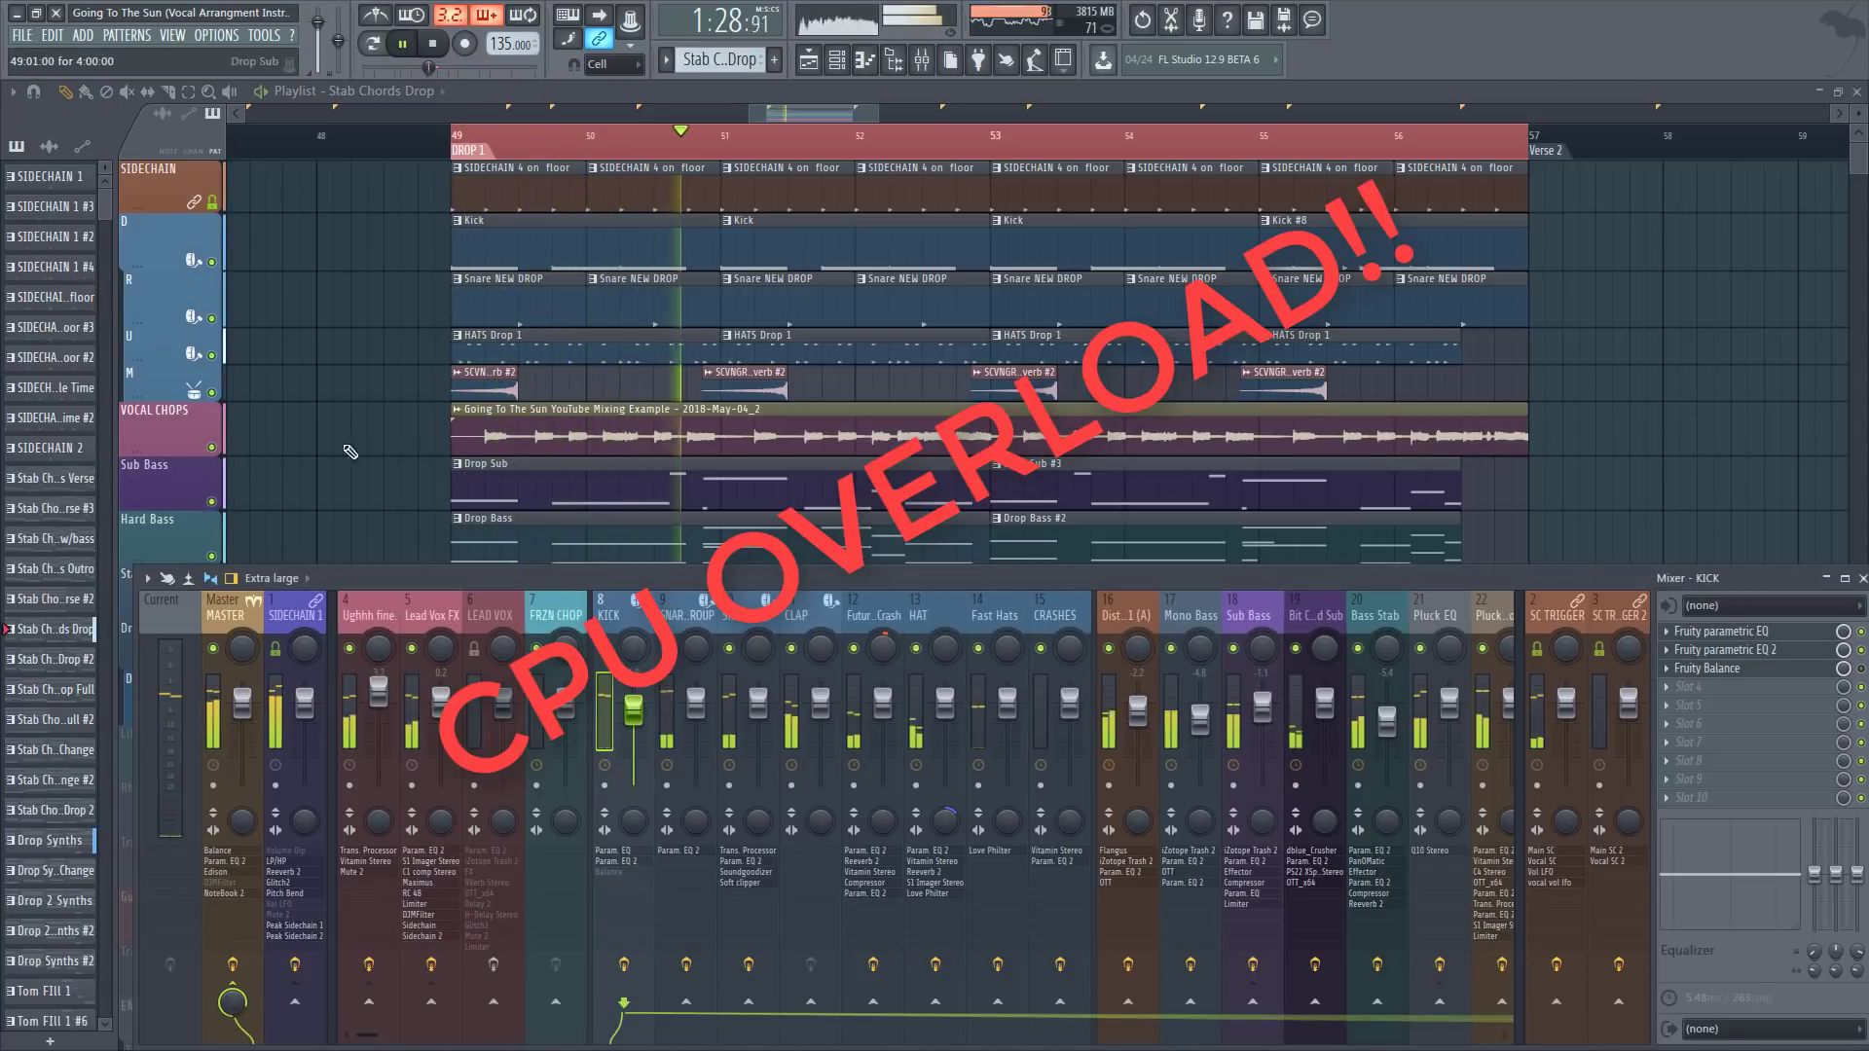
Step: Try playing the drop with the Vocal Chops track muted, and re-enable the track
key("F9")
left_click(211, 448)
key("space")
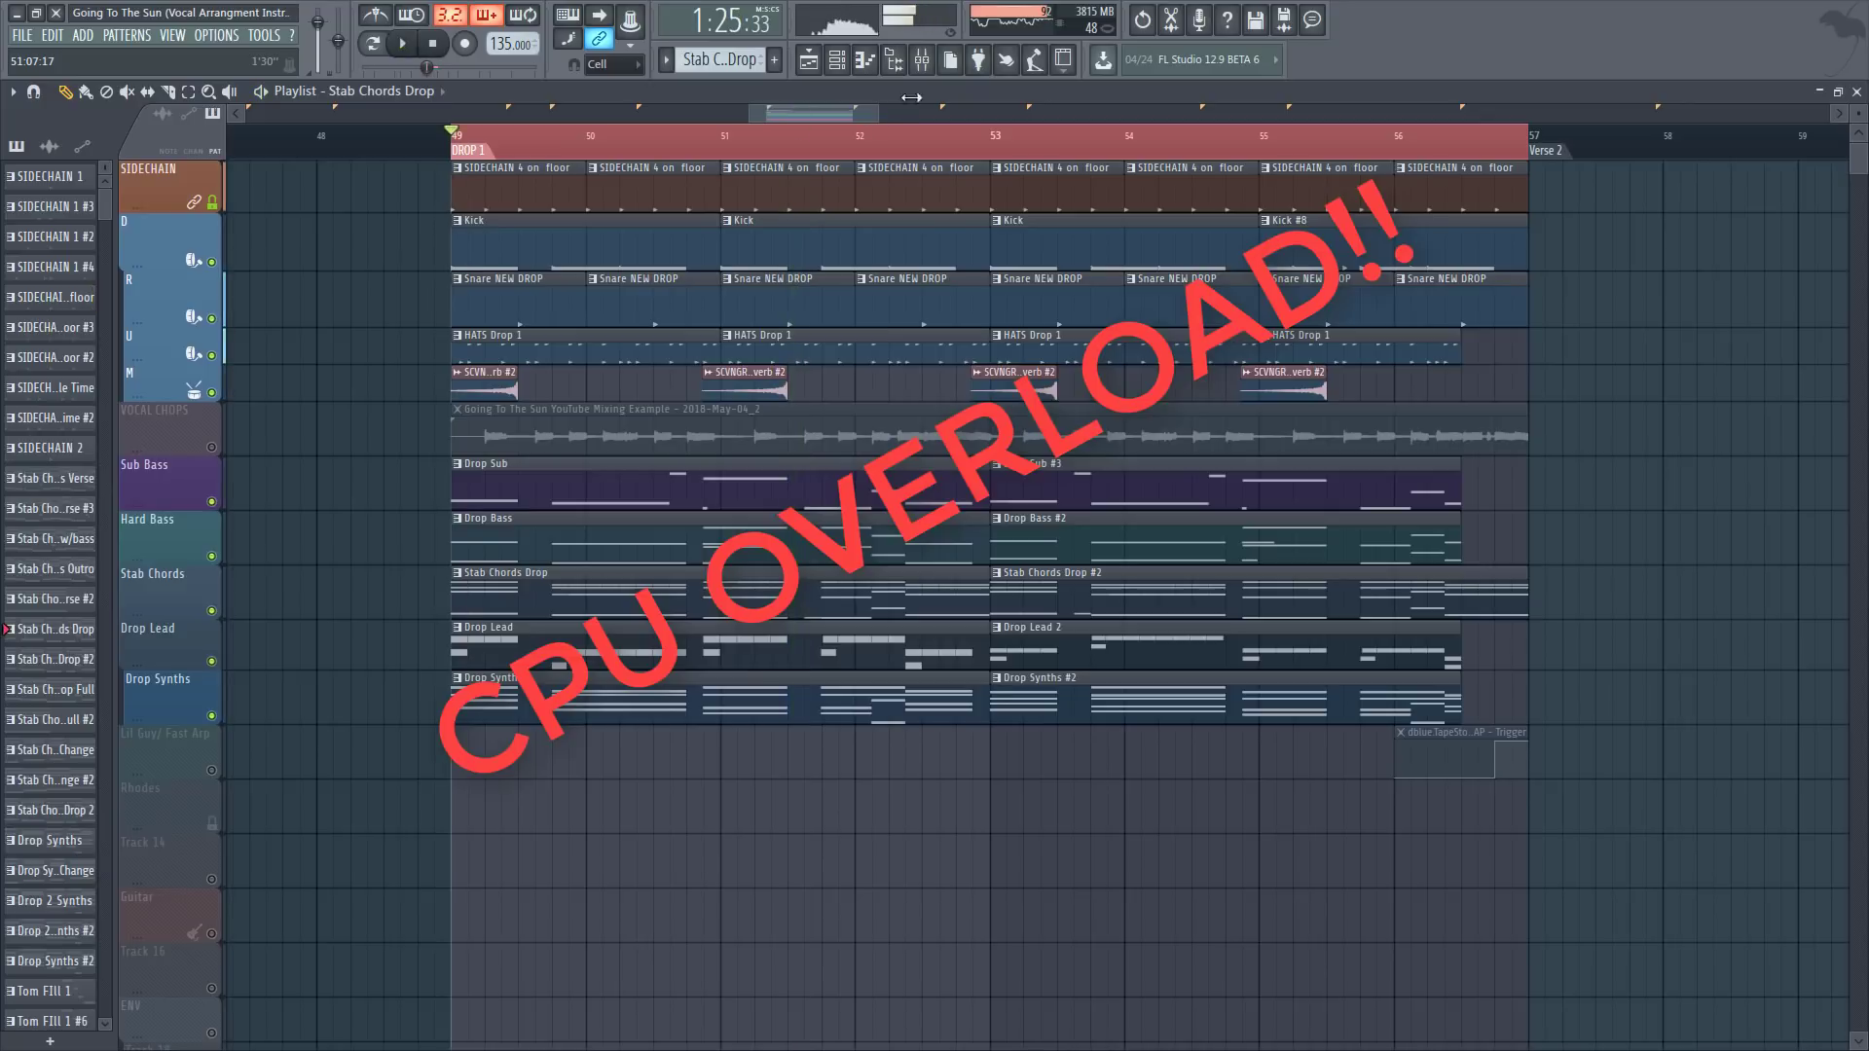
key("space")
key("F9")
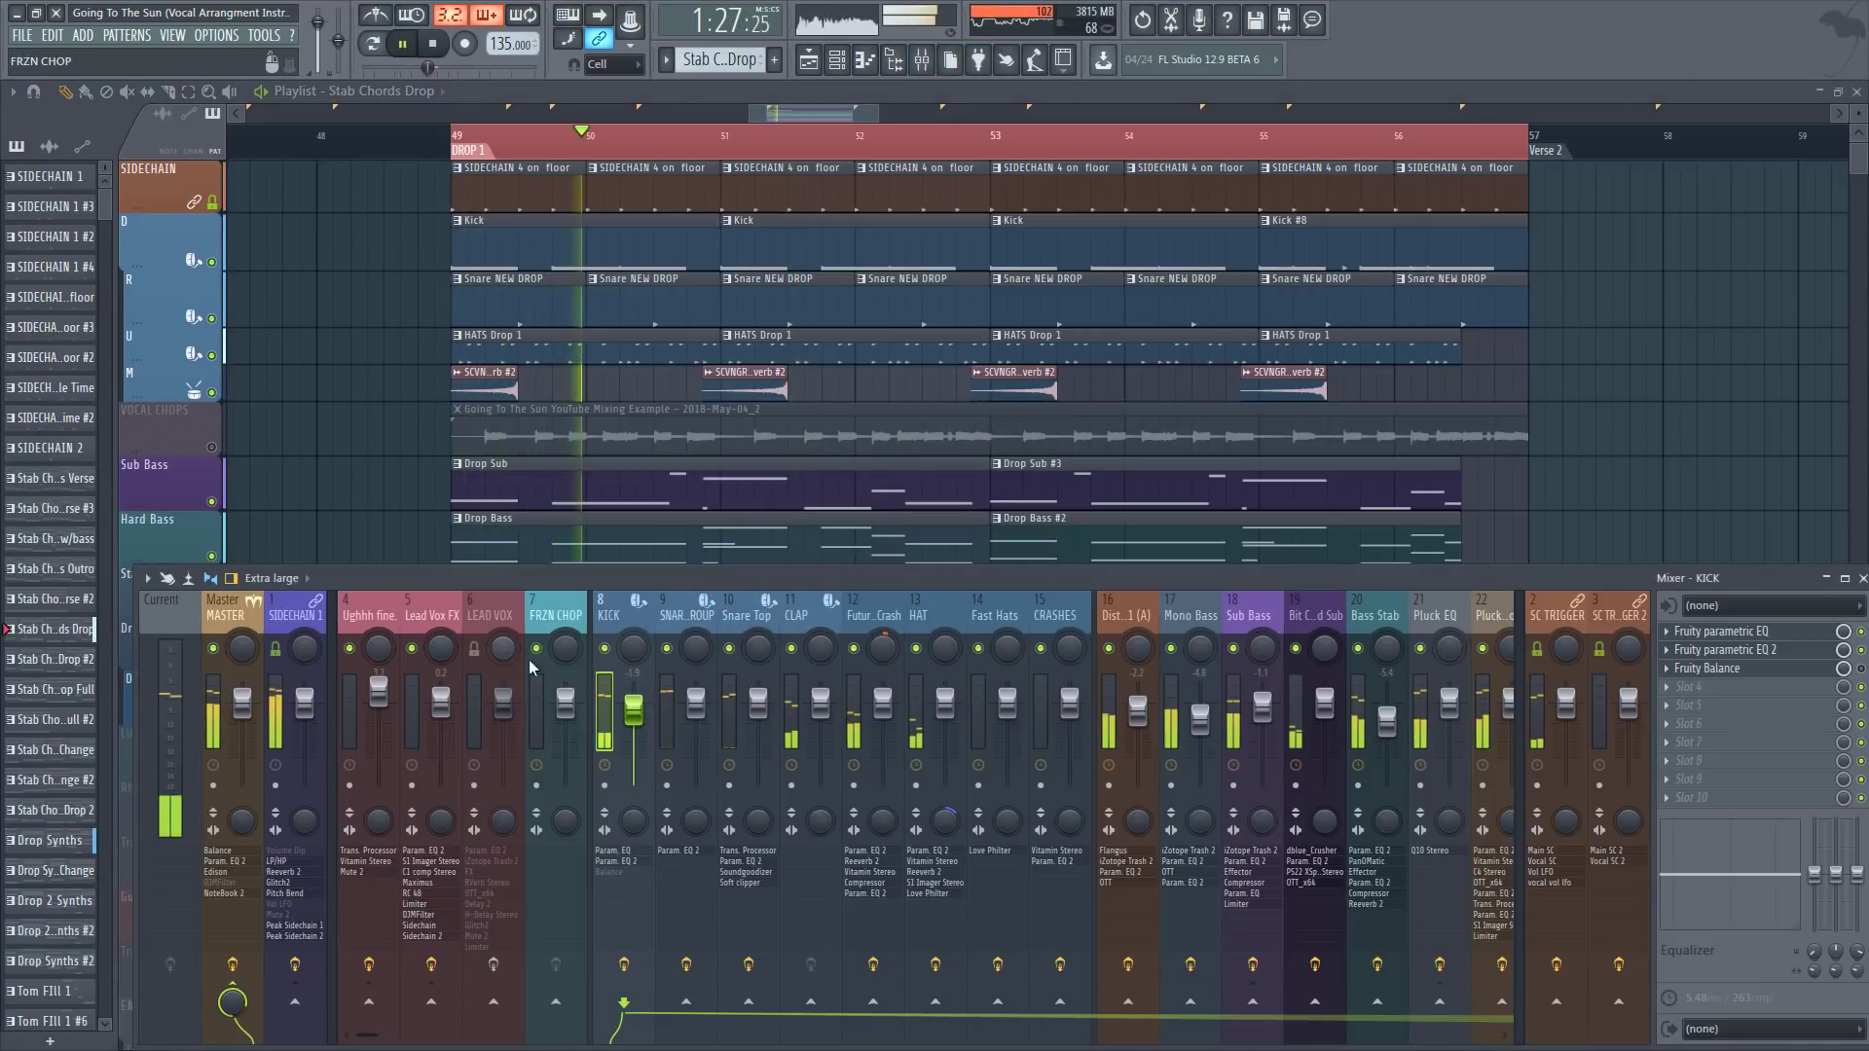
left_click(211, 448)
key("space")
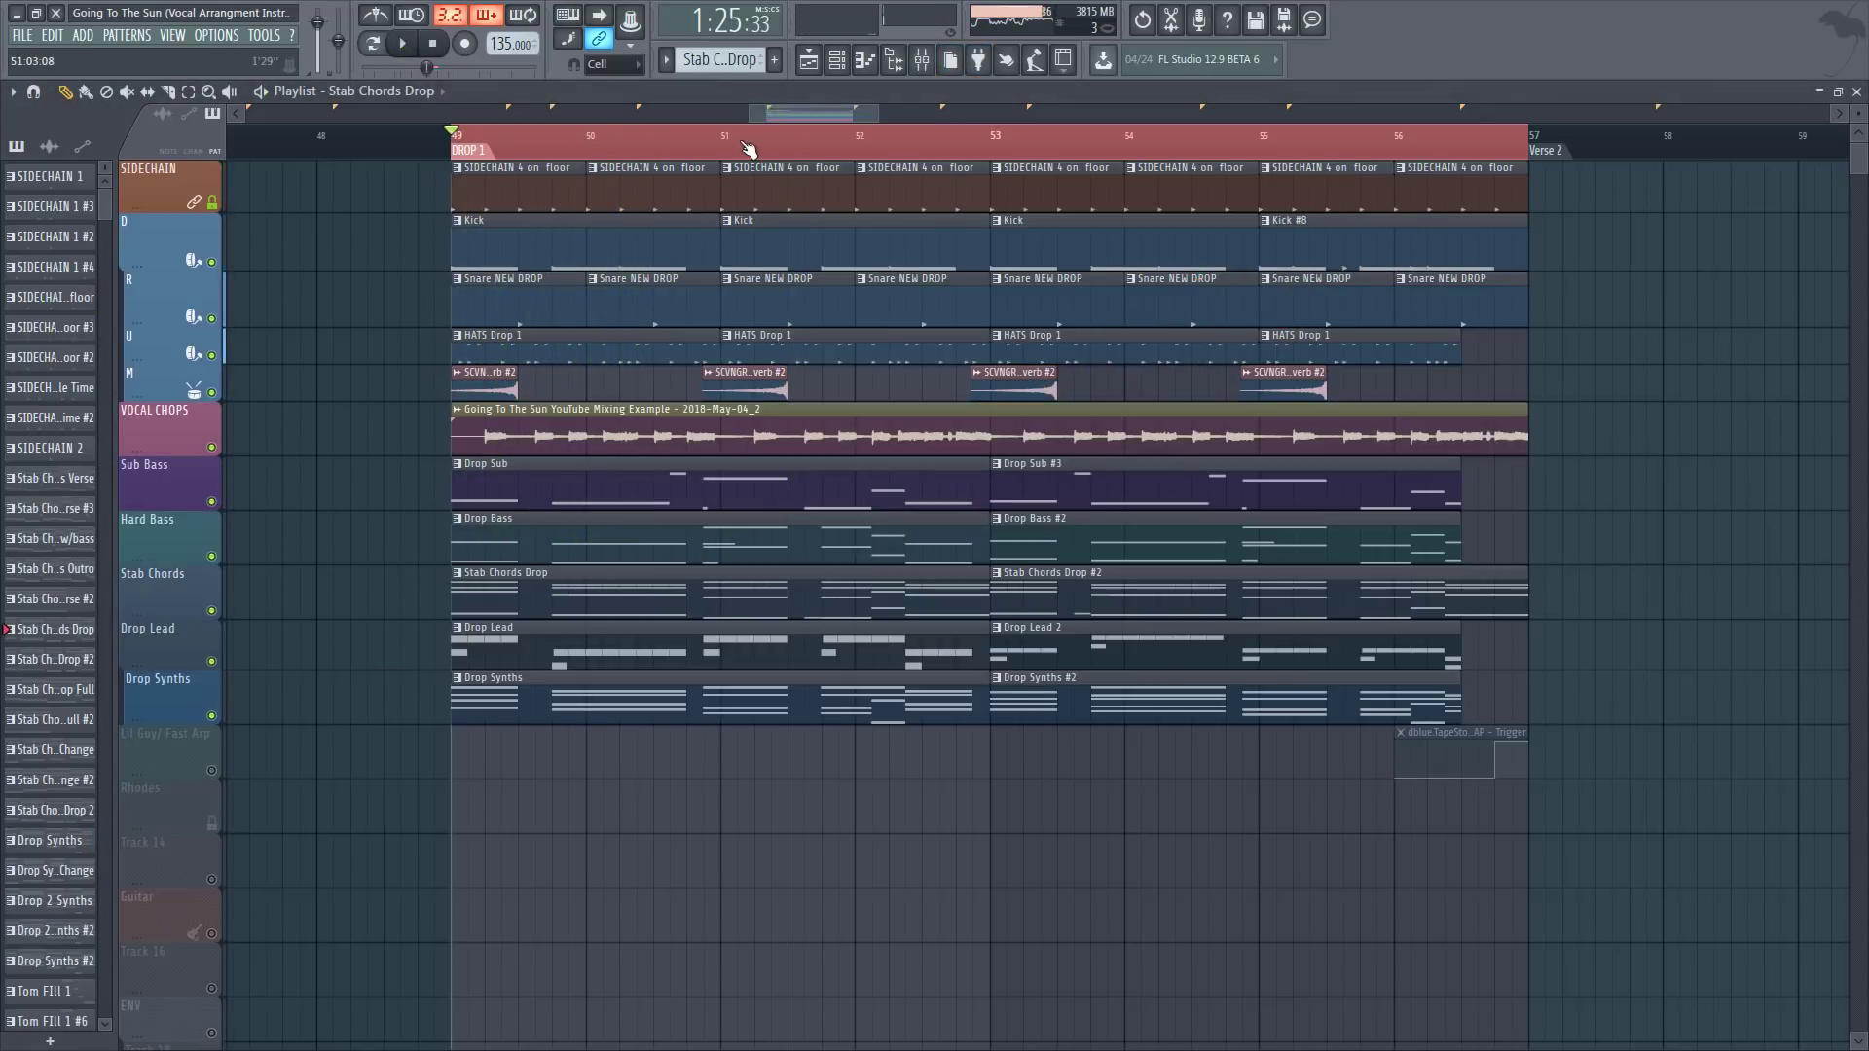
Step: Play back the rebalanced drop with all its drum, vocal chop, bass, chord, lead and synth tracks enabled
left_click(920, 65)
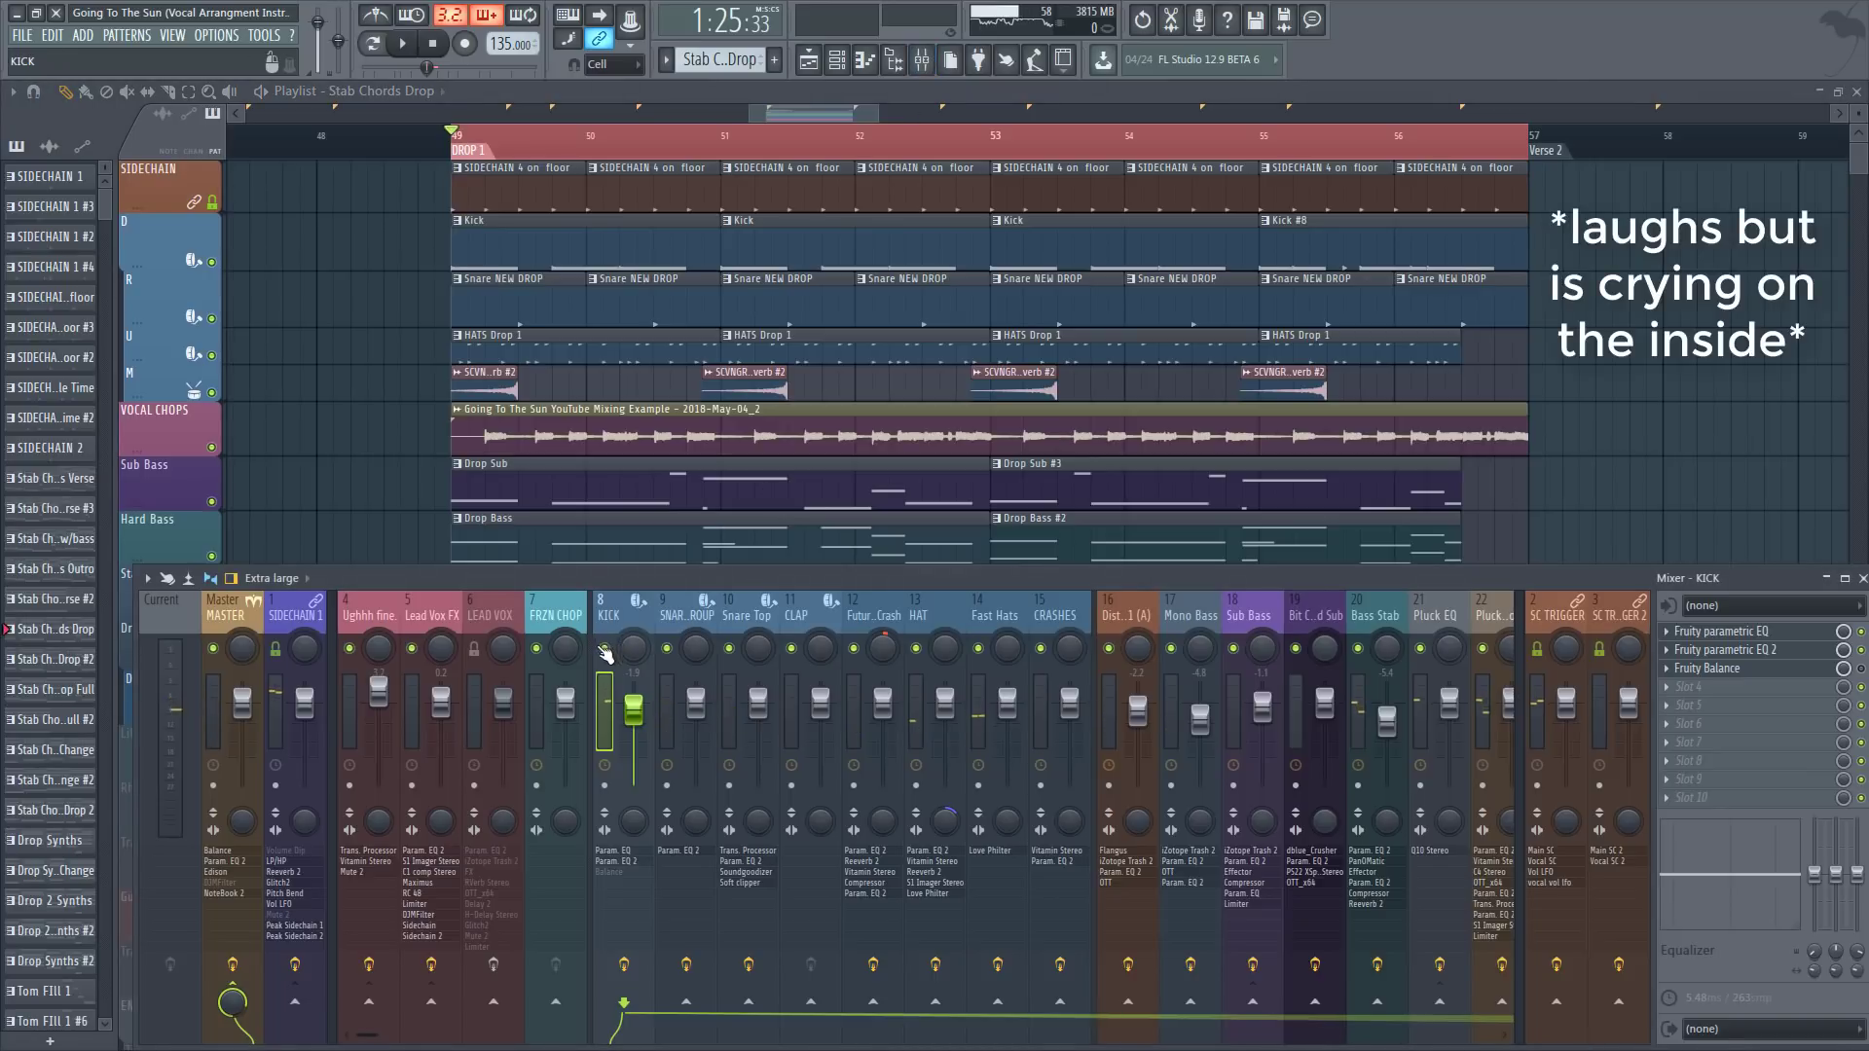
key("space")
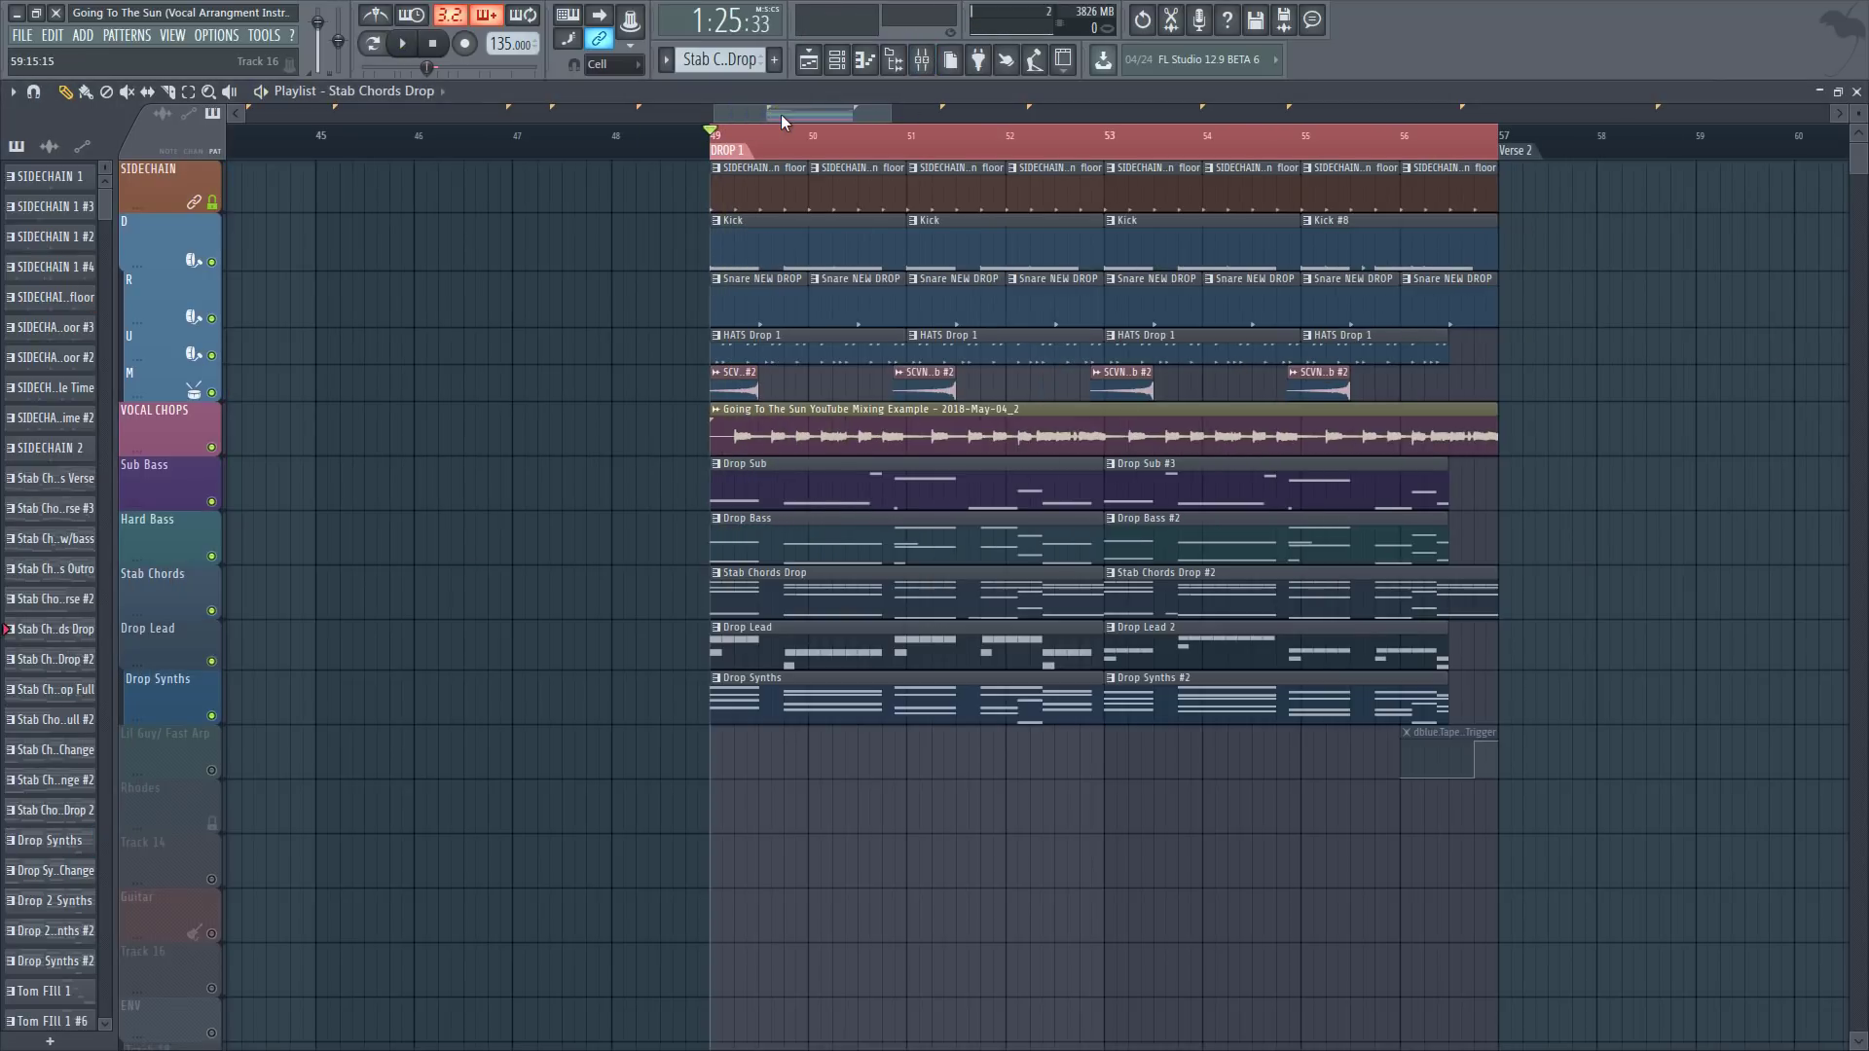
key("space")
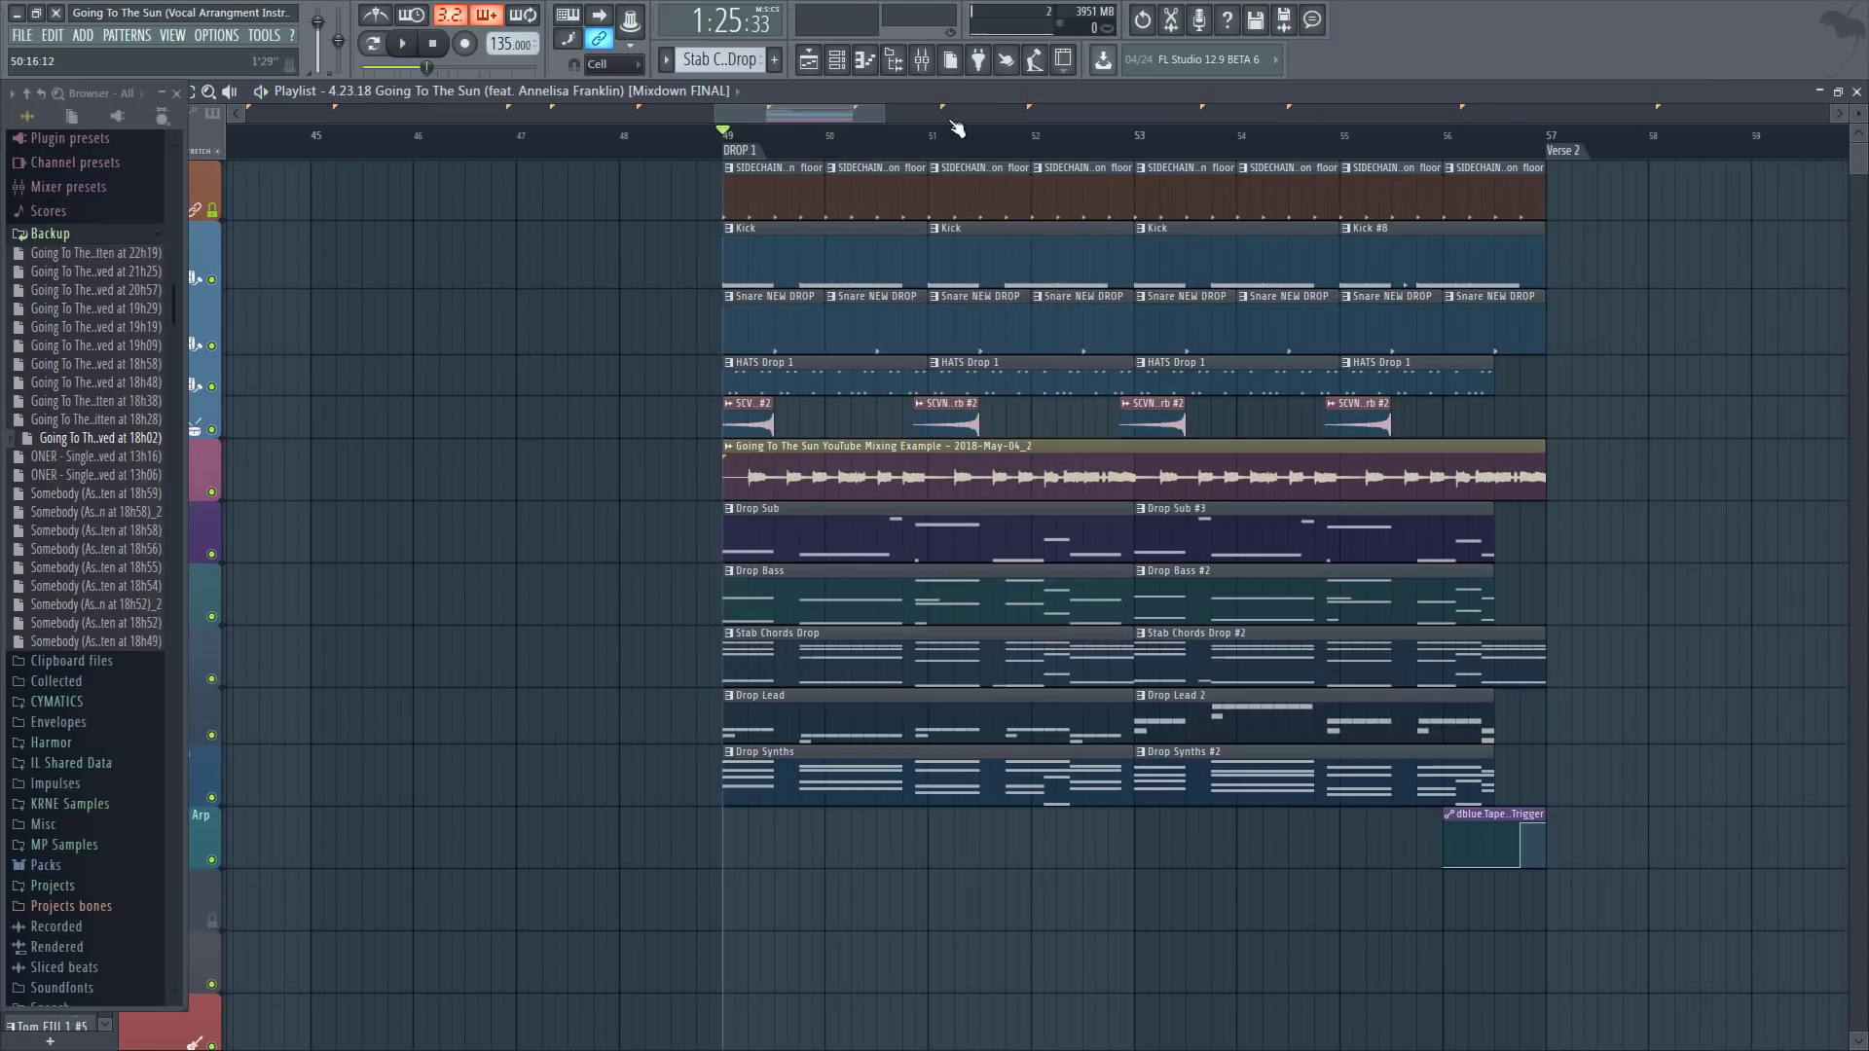
Step: Play the same drop section in the final mixdown project to compare it with the rebalanced version
key("space")
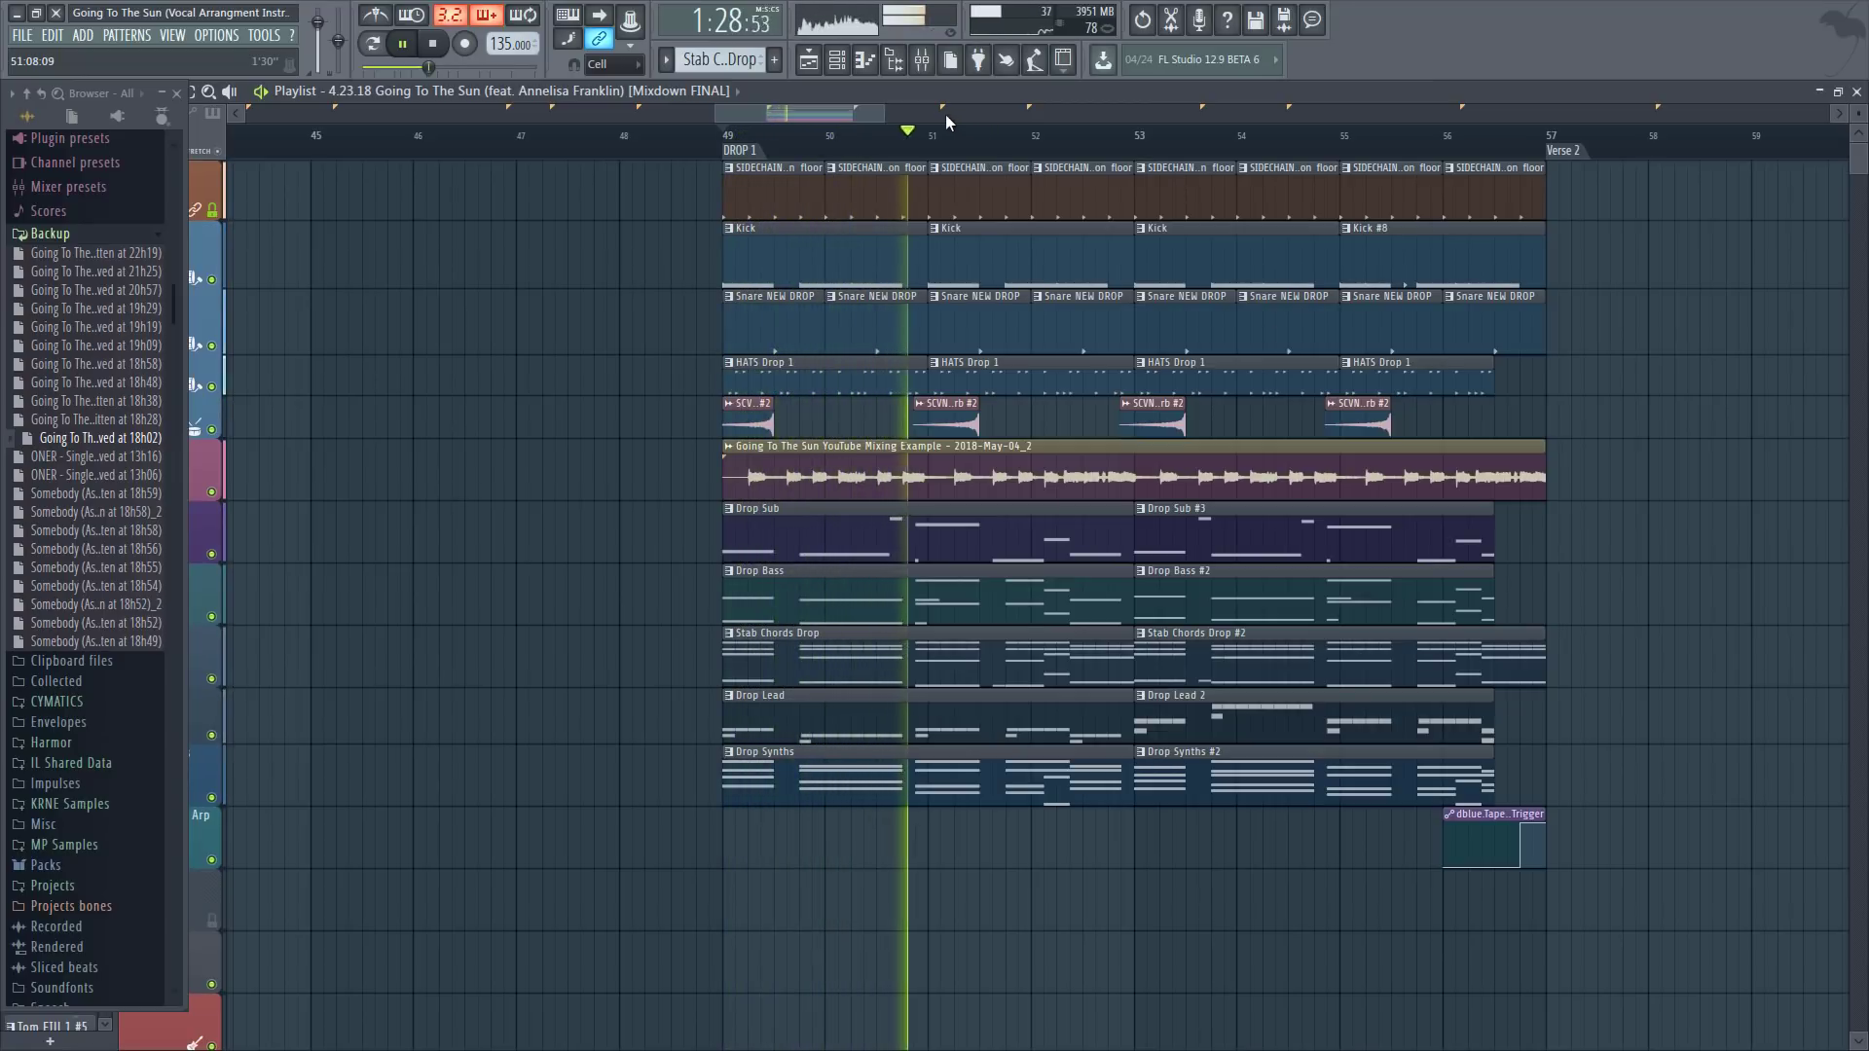
left_click_drag(862, 113, 867, 113)
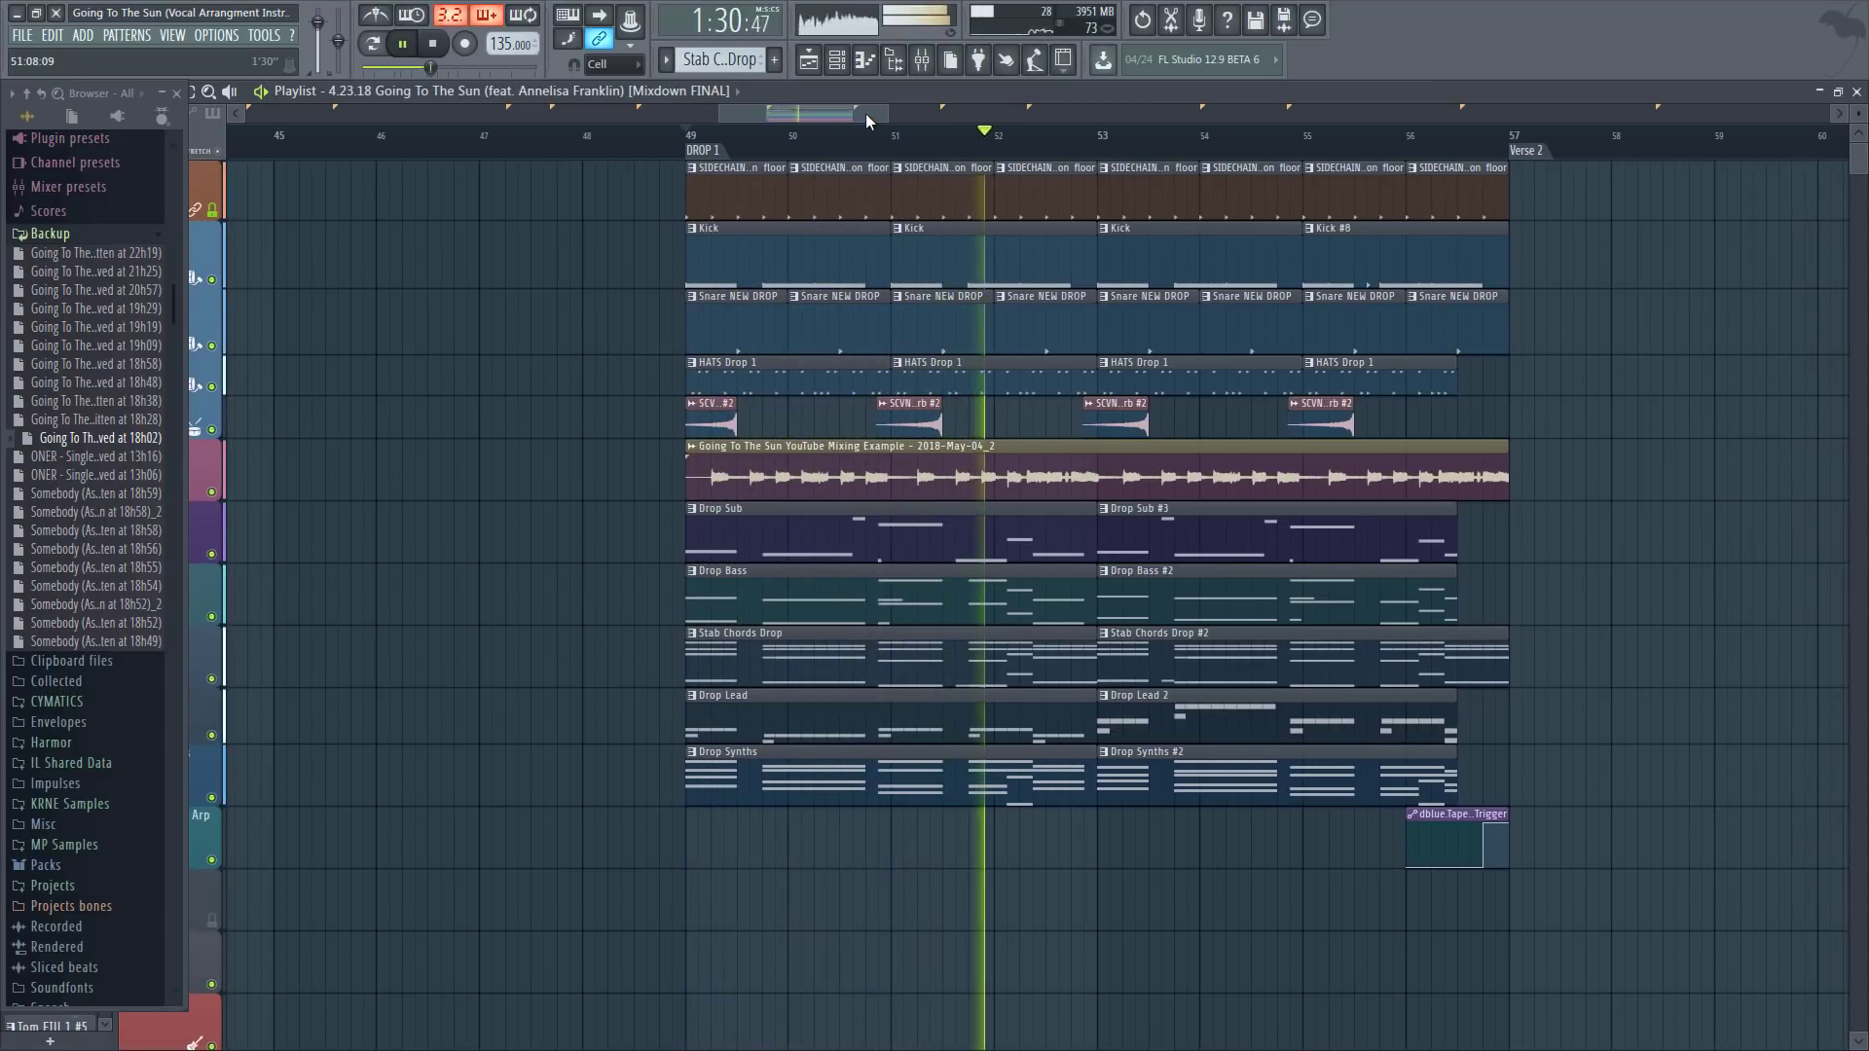